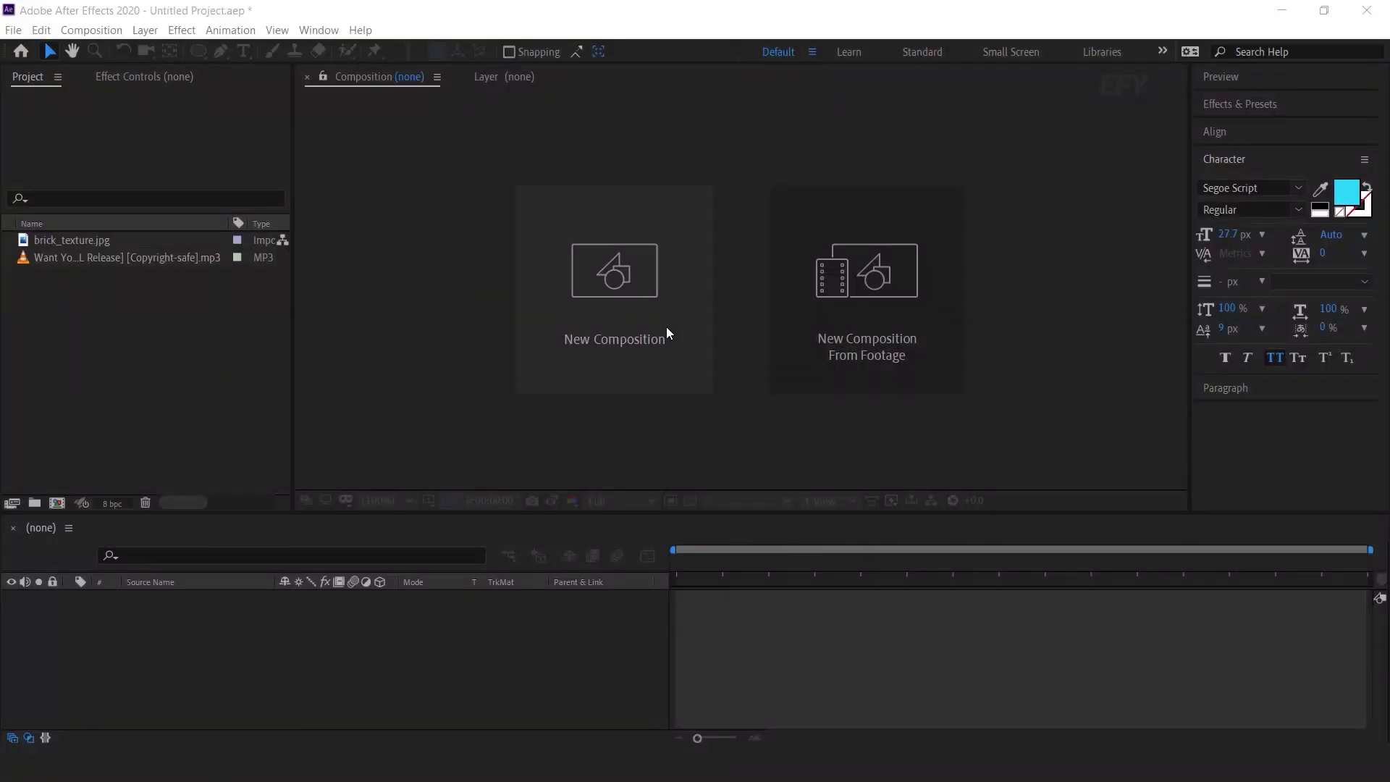
# Create a 1920 x 1080 px, 25 fps, 30-second composition named "main comp"
pyautogui.click(619, 276)
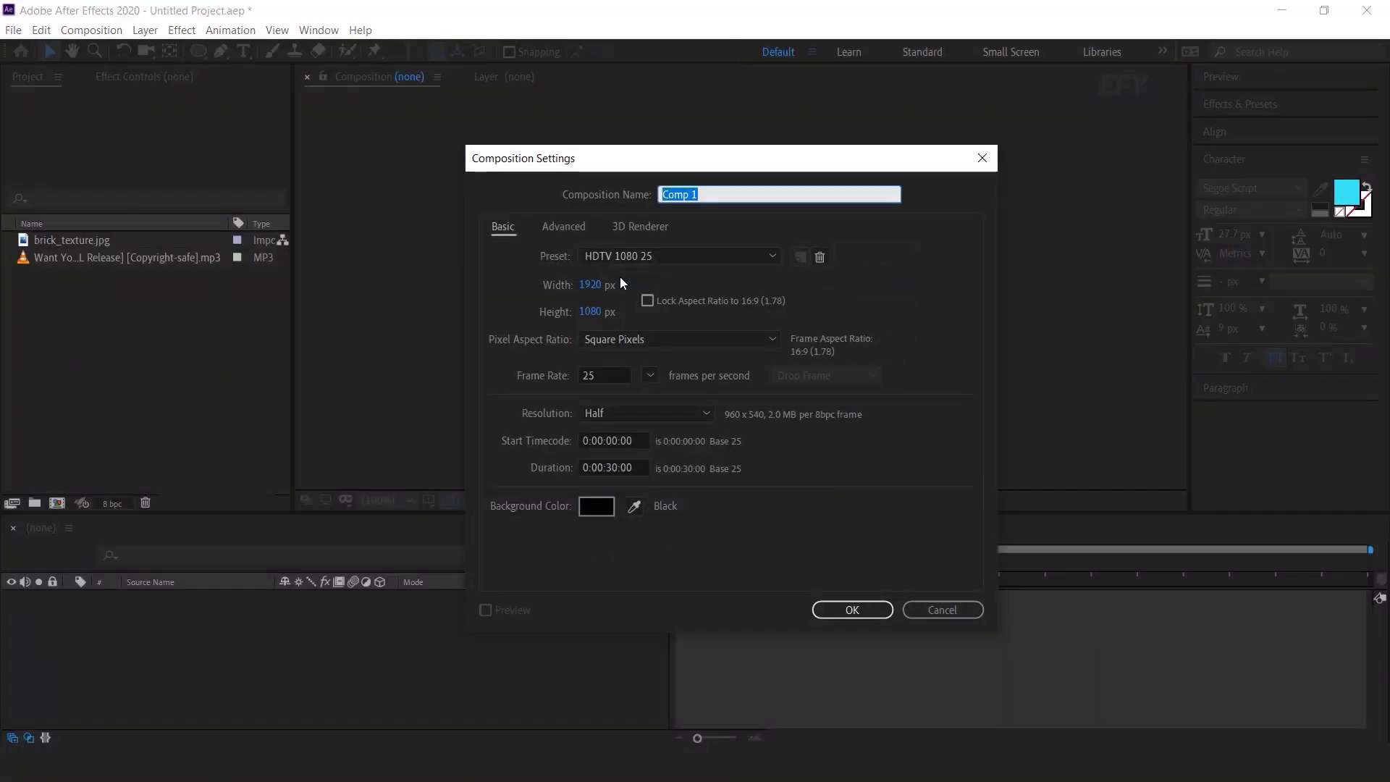
pyautogui.write('main comp')
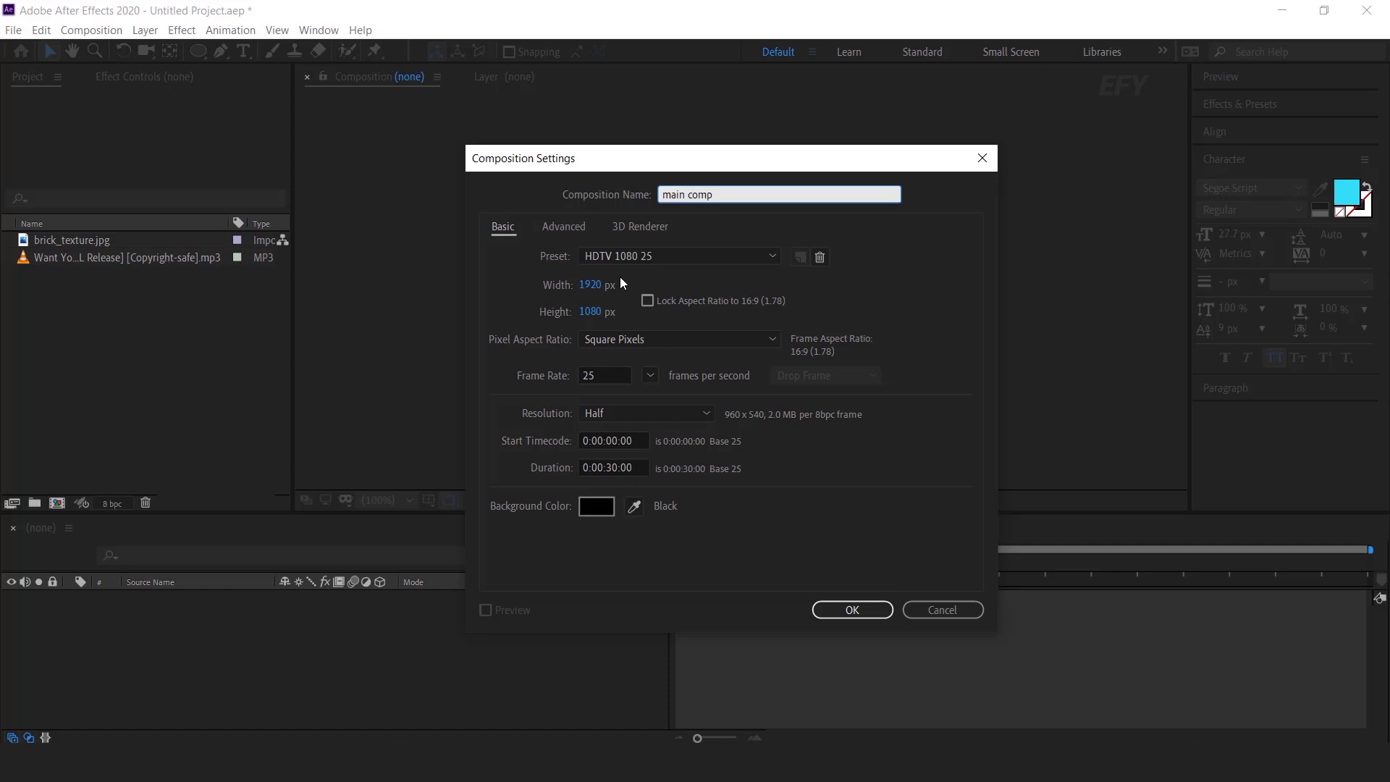
pyautogui.press('Return')
pyautogui.click(142, 449)
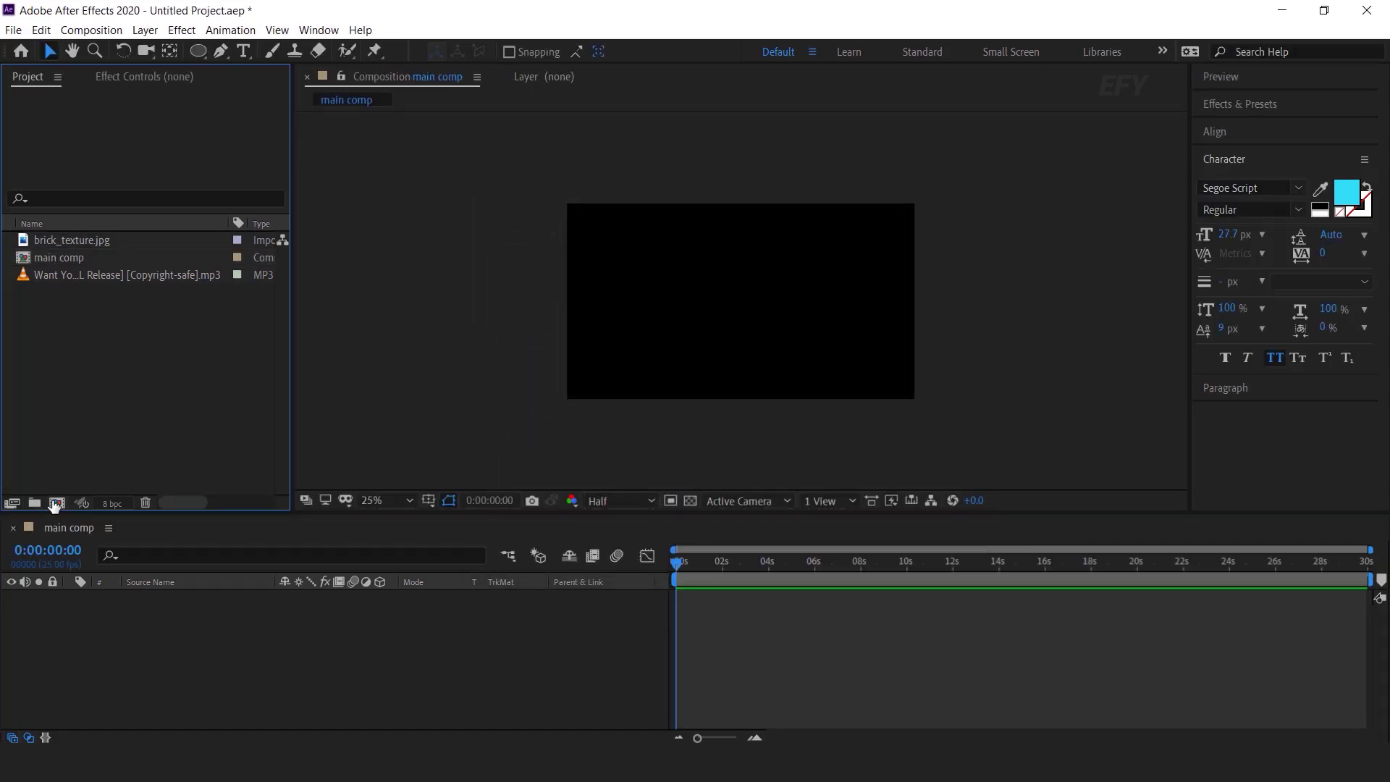
# Create a second 1920 x 1080 px, 25 fps, 30-second composition named "bg"
pyautogui.click(56, 503)
pyautogui.write('bg')
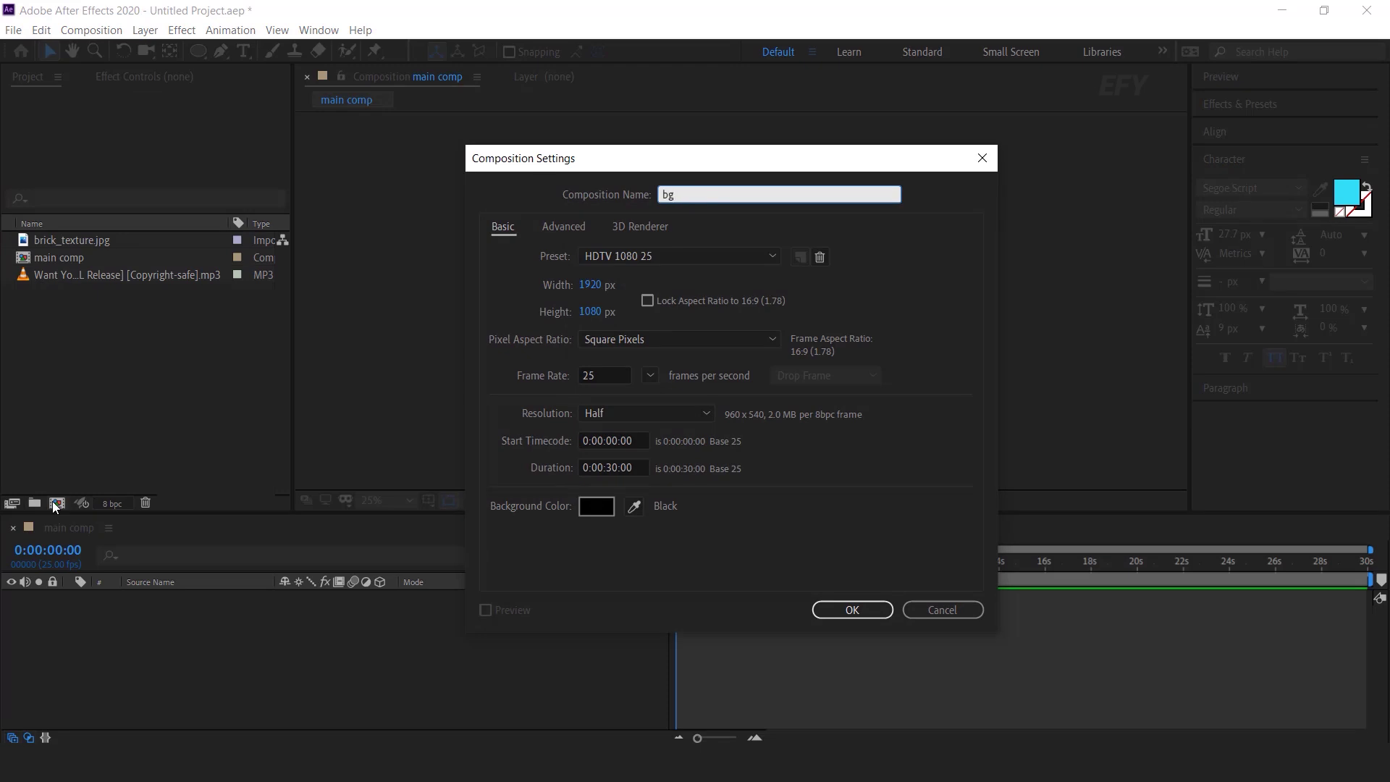
pyautogui.press('Return')
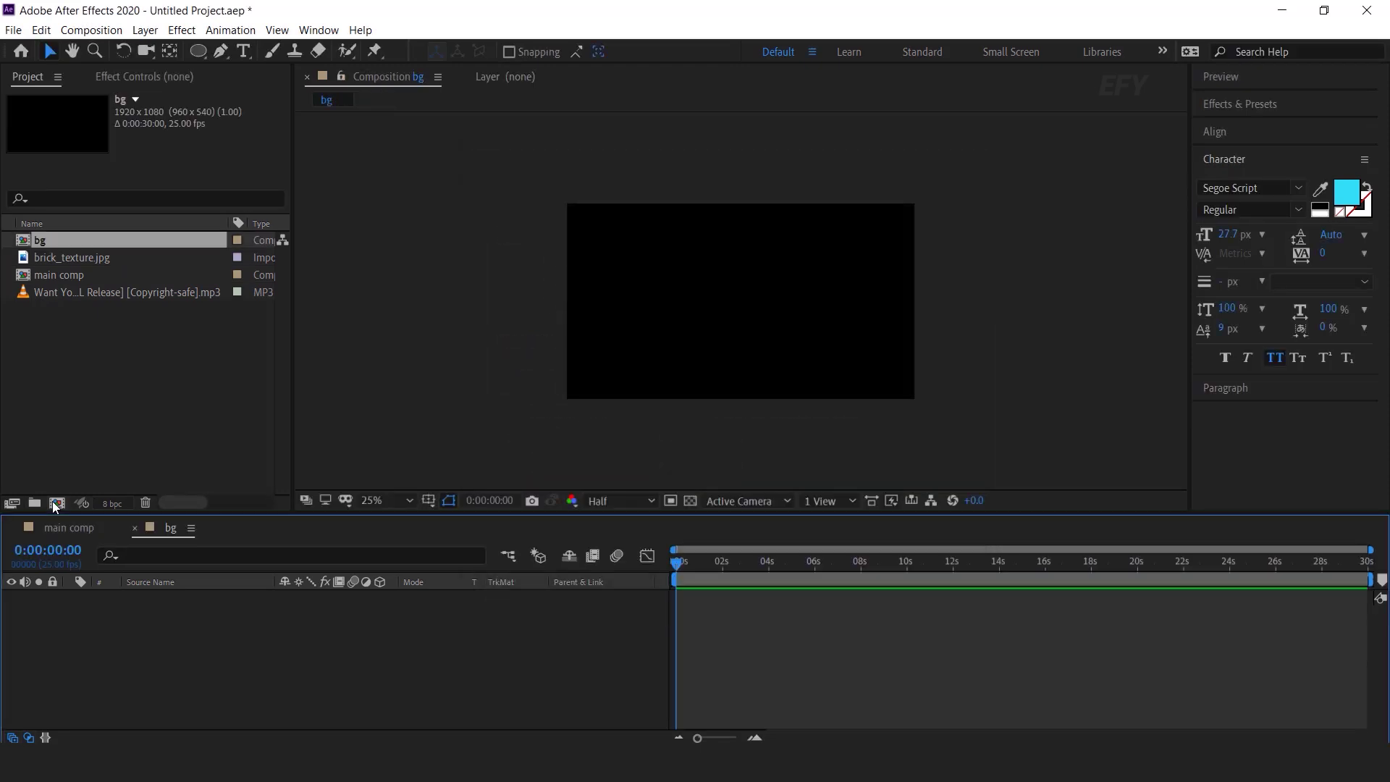
# Add brick_texture.jpg to the bg composition and scale it down proportionally so it just covers the frame
pyautogui.click(68, 258)
pyautogui.moveTo(73, 257); pyautogui.dragTo(423, 671)
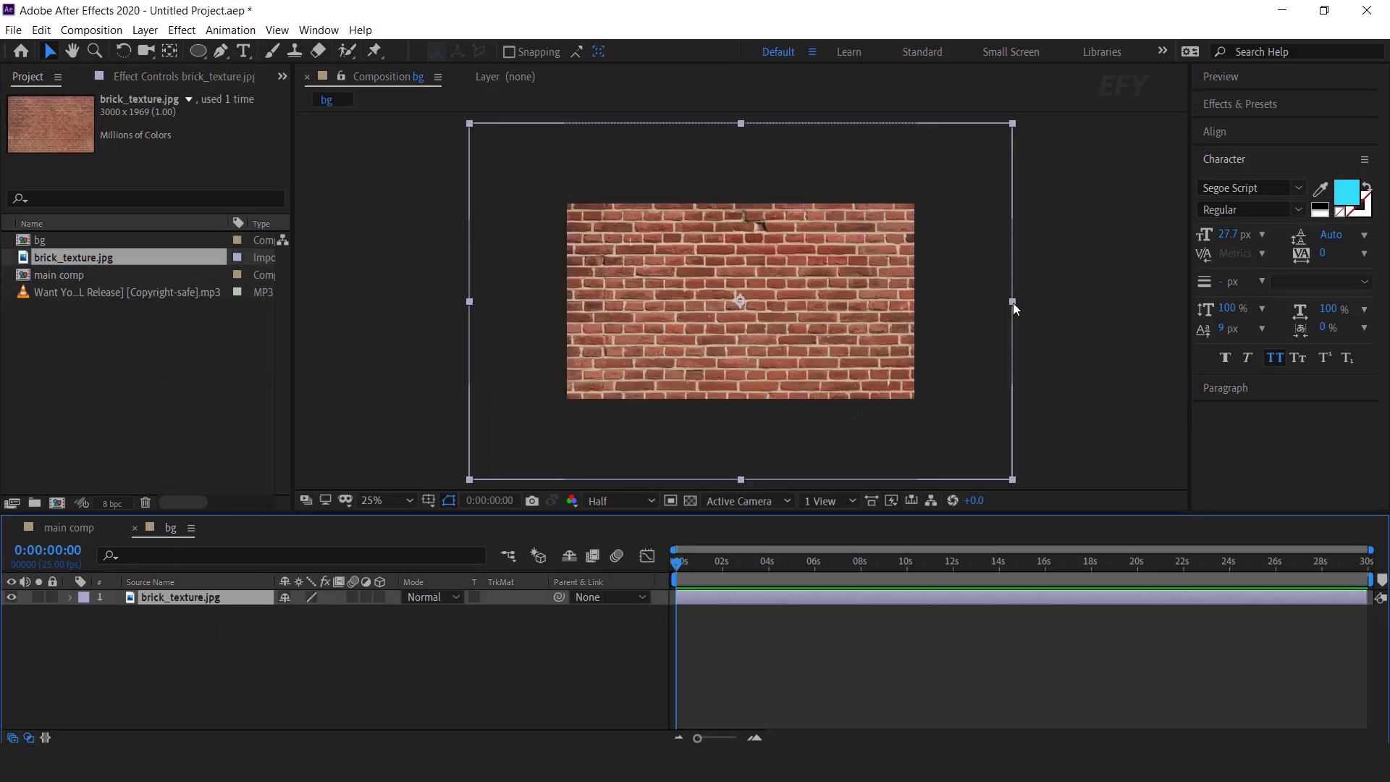
pyautogui.moveTo(1013, 303); pyautogui.dragTo(920, 311)
# Create an adjustment layer above the brick texture in the bg composition
pyautogui.click(349, 627)
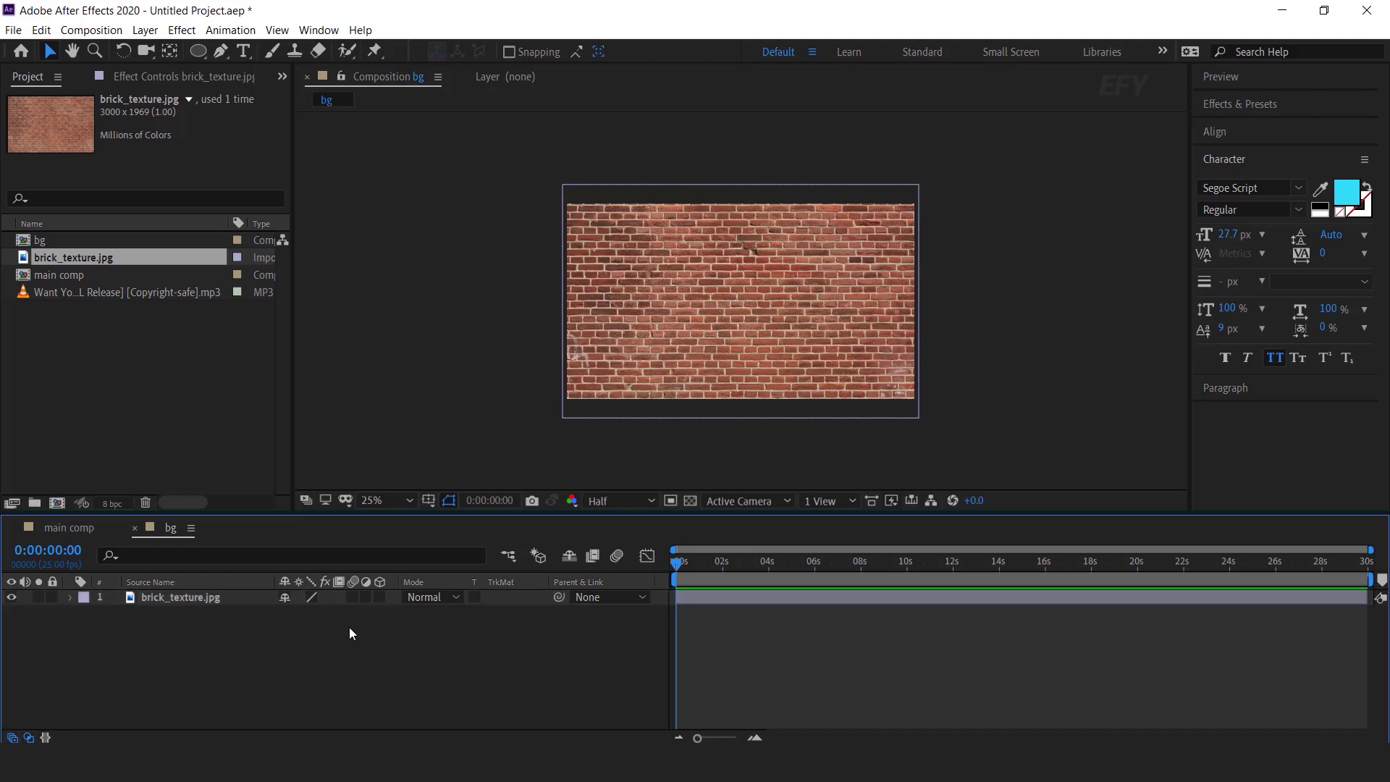
pyautogui.rightClick(349, 627)
pyautogui.moveTo(398, 454)
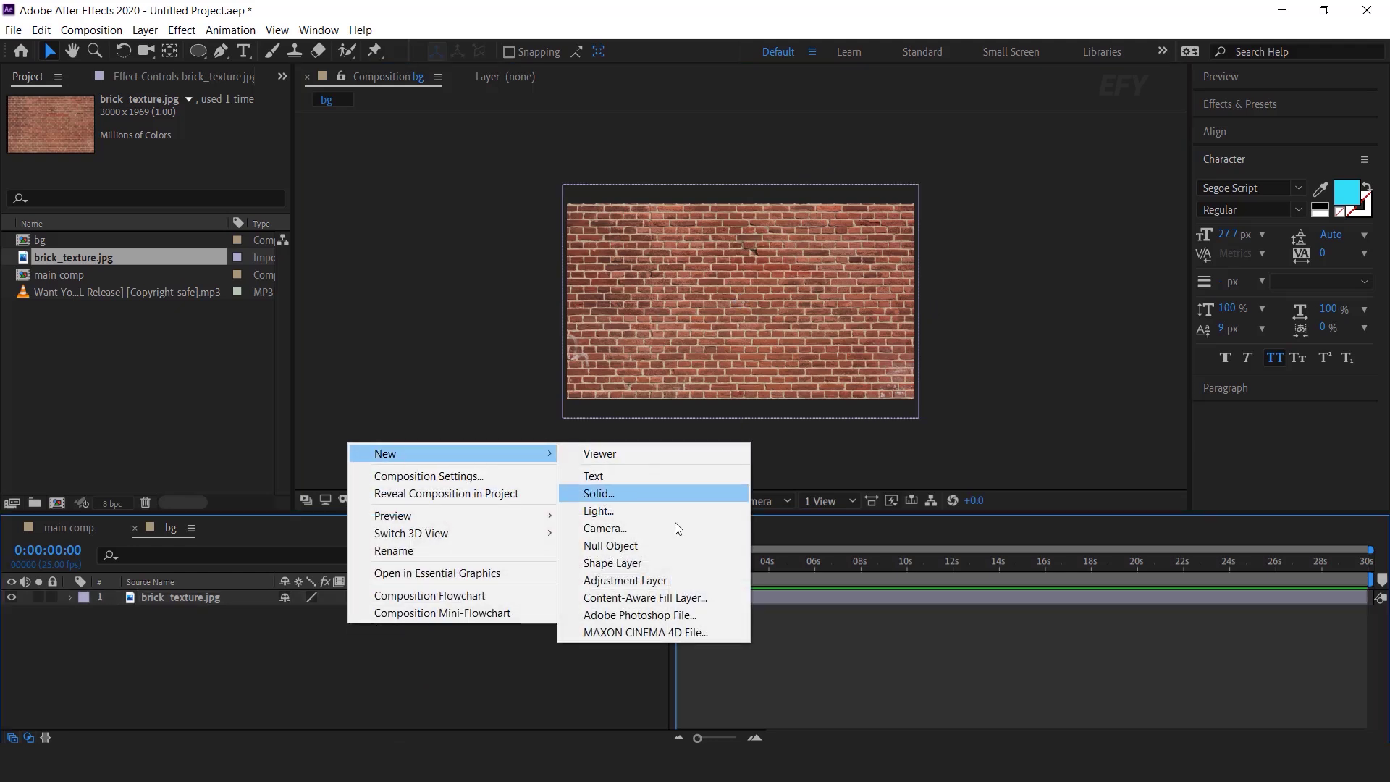
pyautogui.click(606, 580)
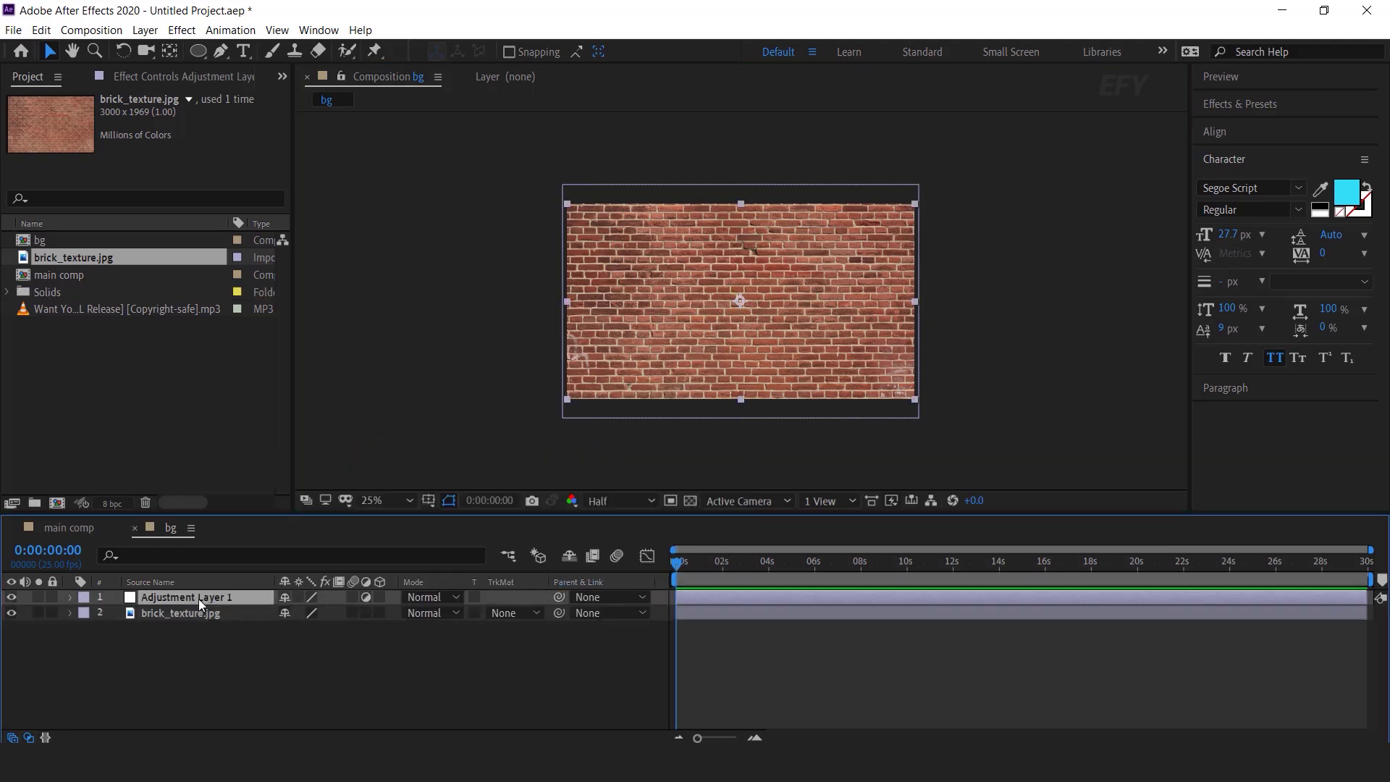
# Apply the Curves effect to the adjustment layer and pull the RGB curve's midtones down to darken the bricks
pyautogui.hotkey('ctrl', 'space')
pyautogui.write('cur')
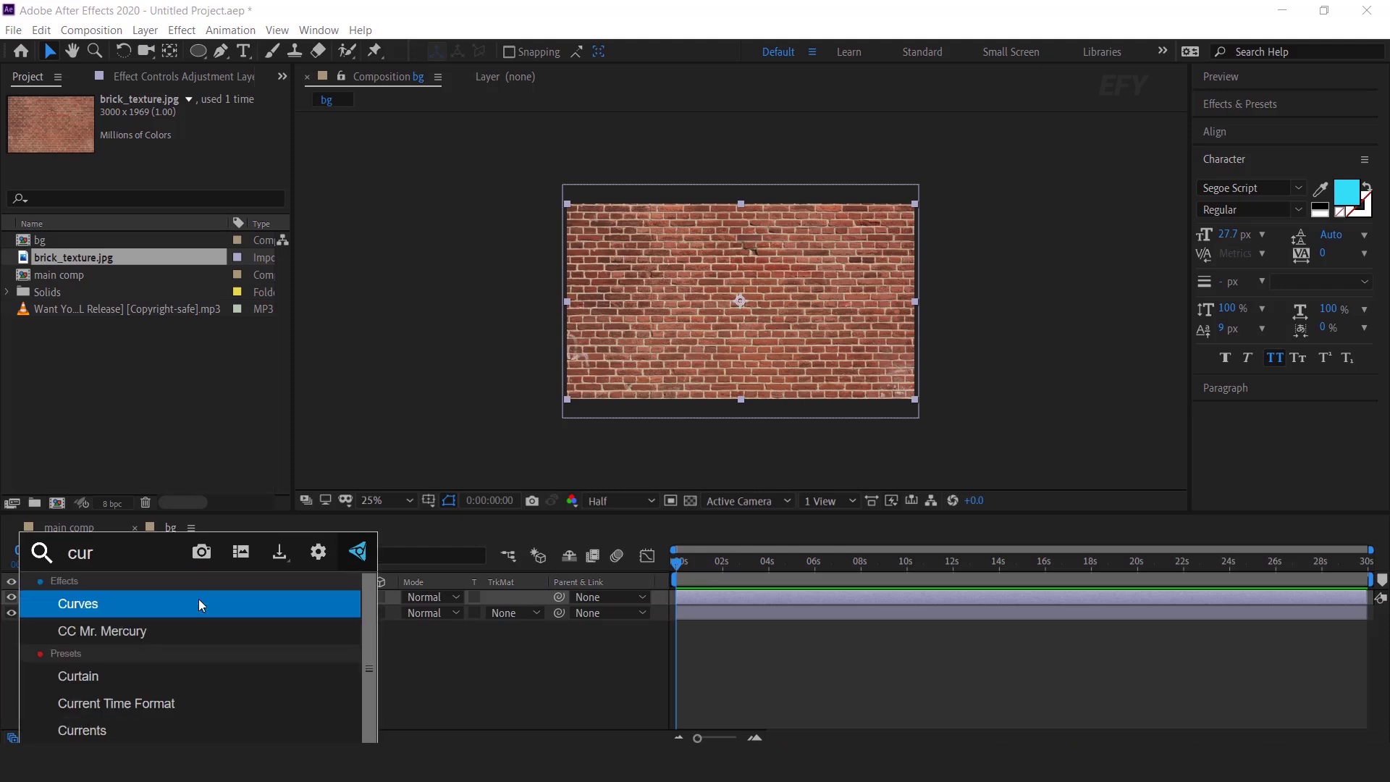
pyautogui.press('Return')
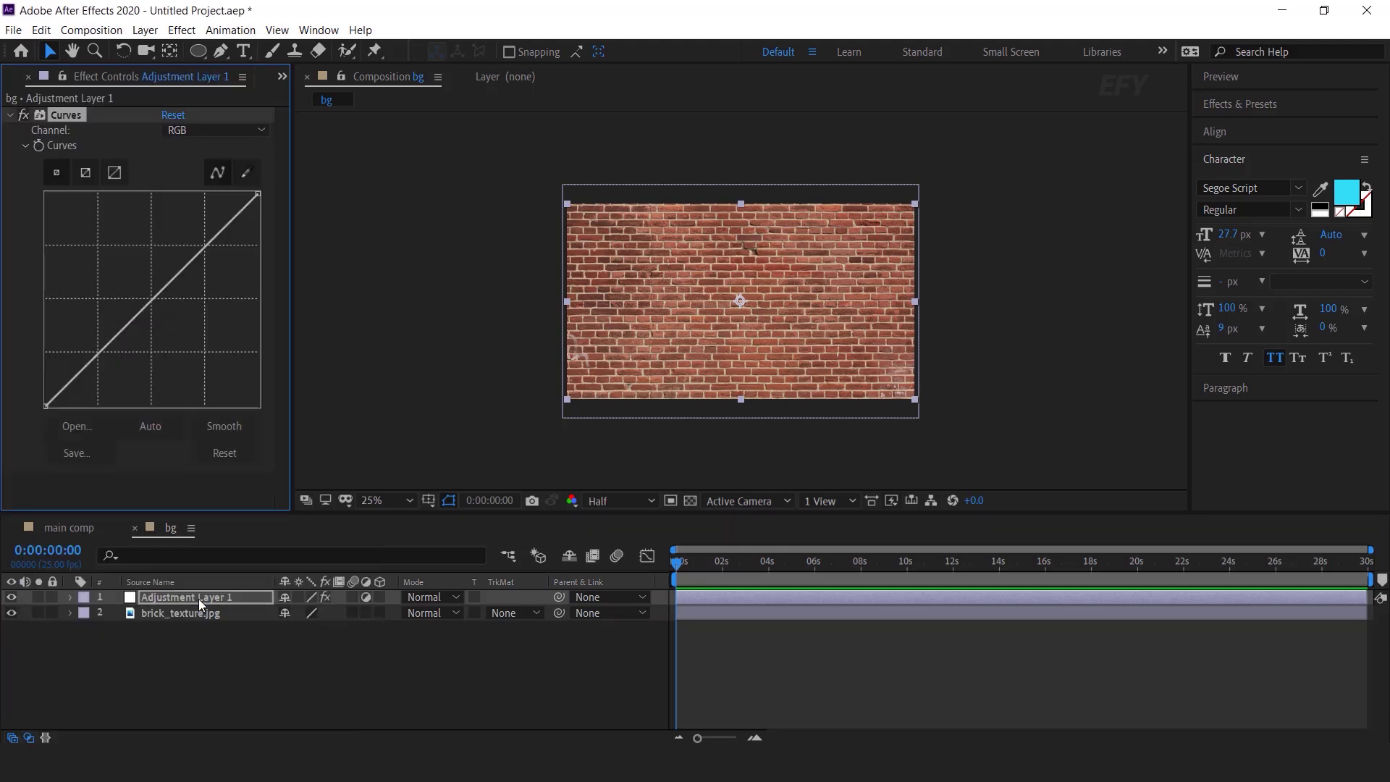
pyautogui.moveTo(144, 307); pyautogui.dragTo(175, 325)
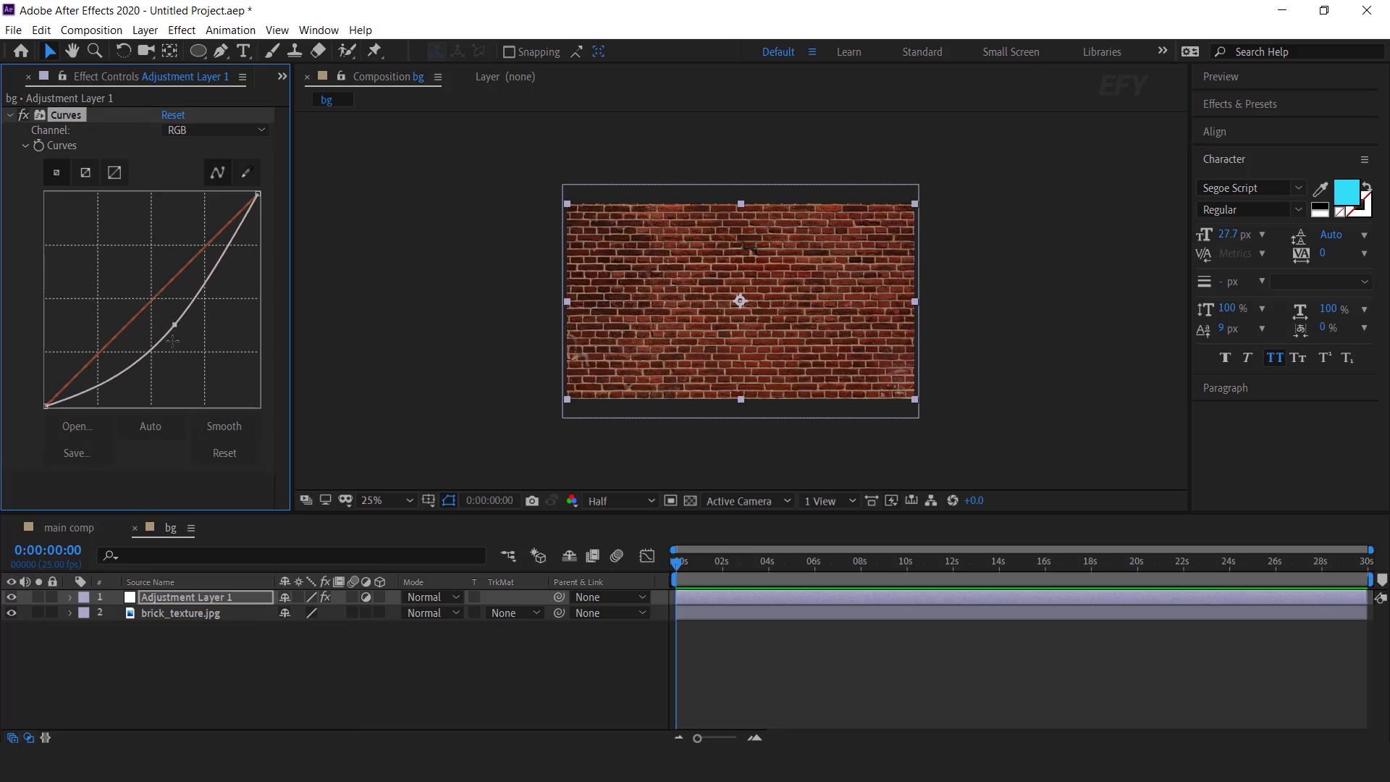
pyautogui.click(10, 115)
# Apply the Tint effect to the adjustment layer and set Map White To to the grey 767676
pyautogui.click(168, 597)
pyautogui.hotkey('ctrl', 'space')
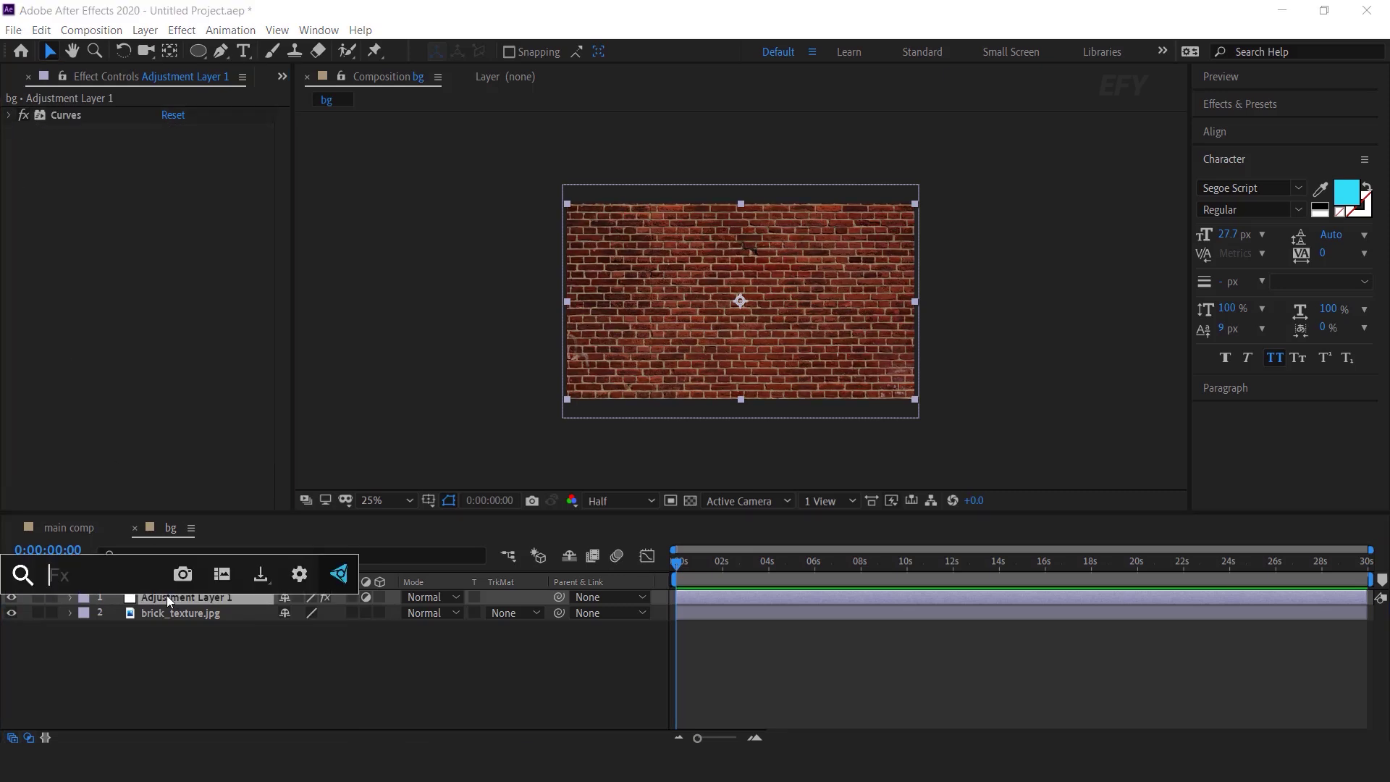
pyautogui.write('tint')
pyautogui.press('Return')
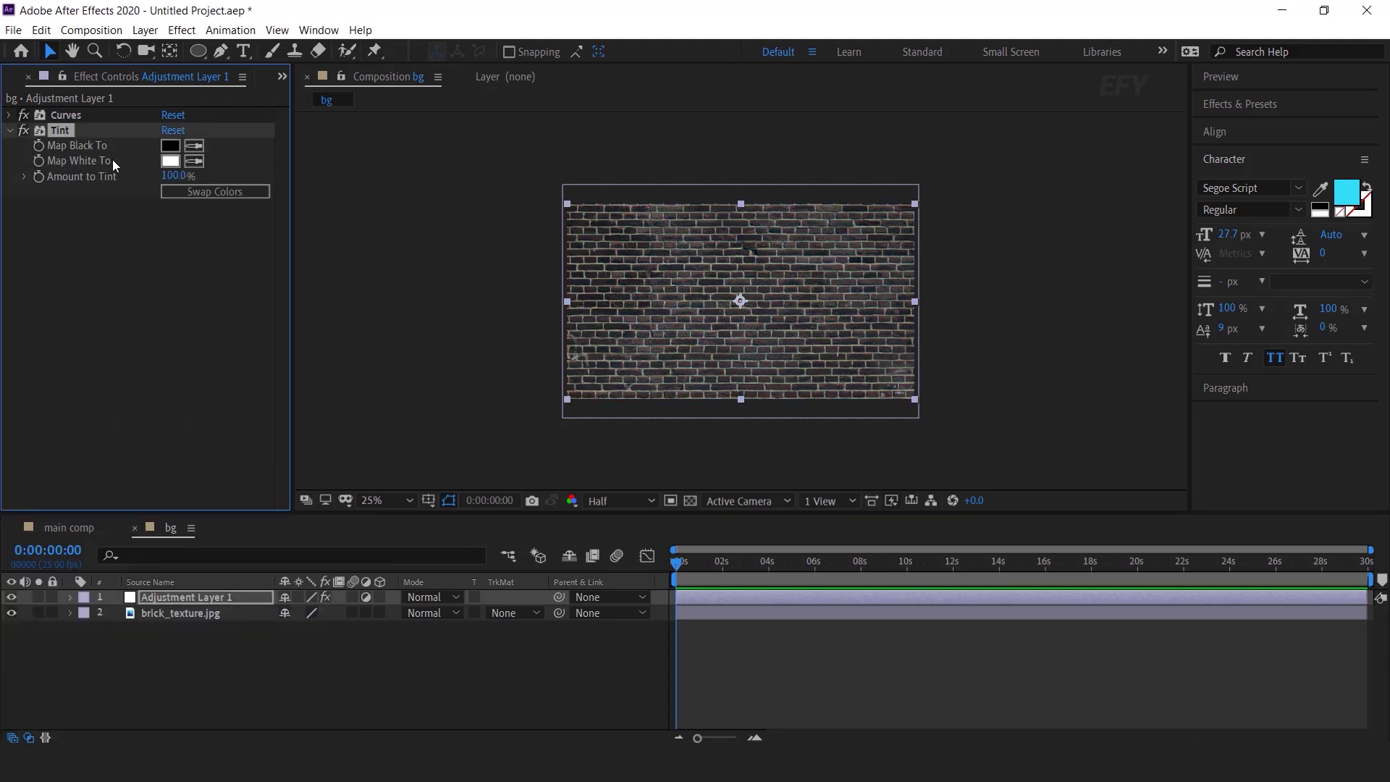
pyautogui.click(168, 162)
pyautogui.moveTo(99, 416); pyautogui.dragTo(77, 457)
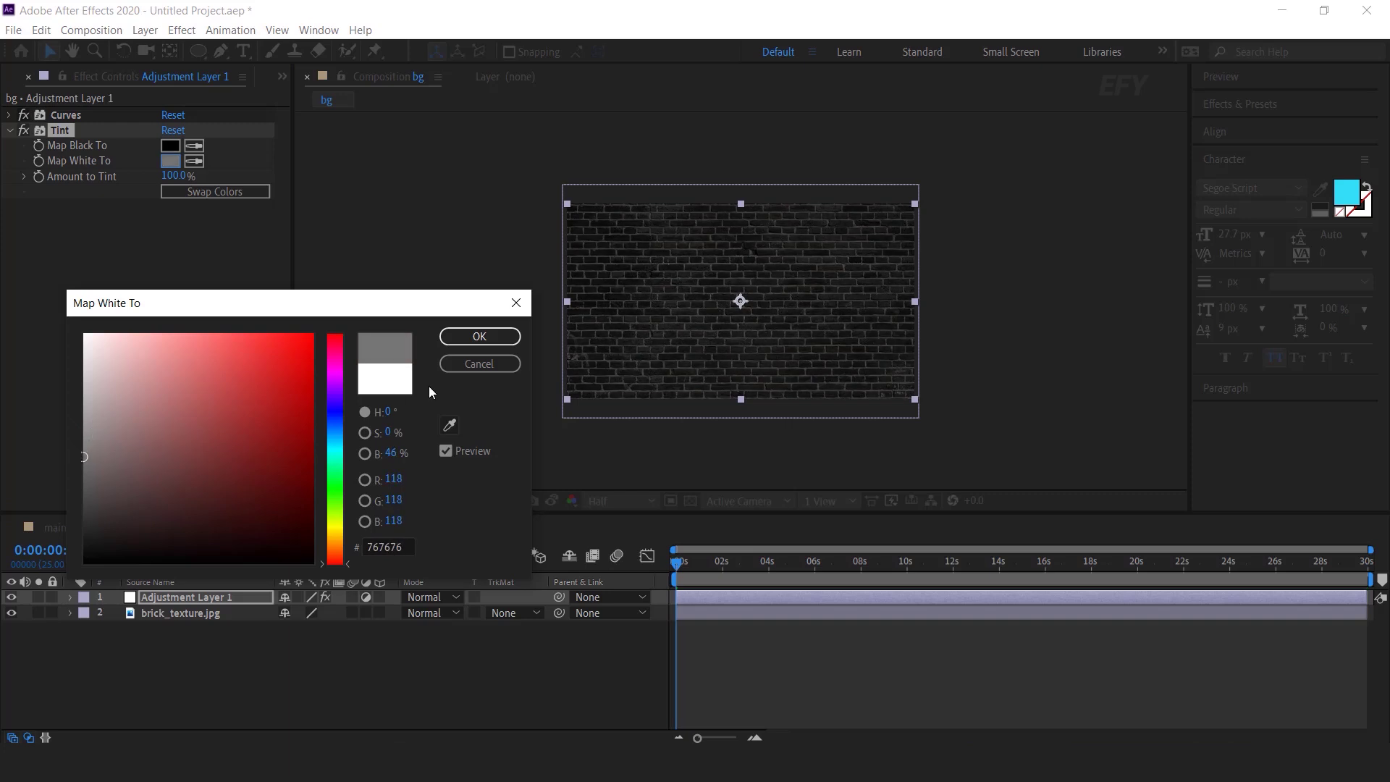
pyautogui.click(469, 337)
pyautogui.click(11, 131)
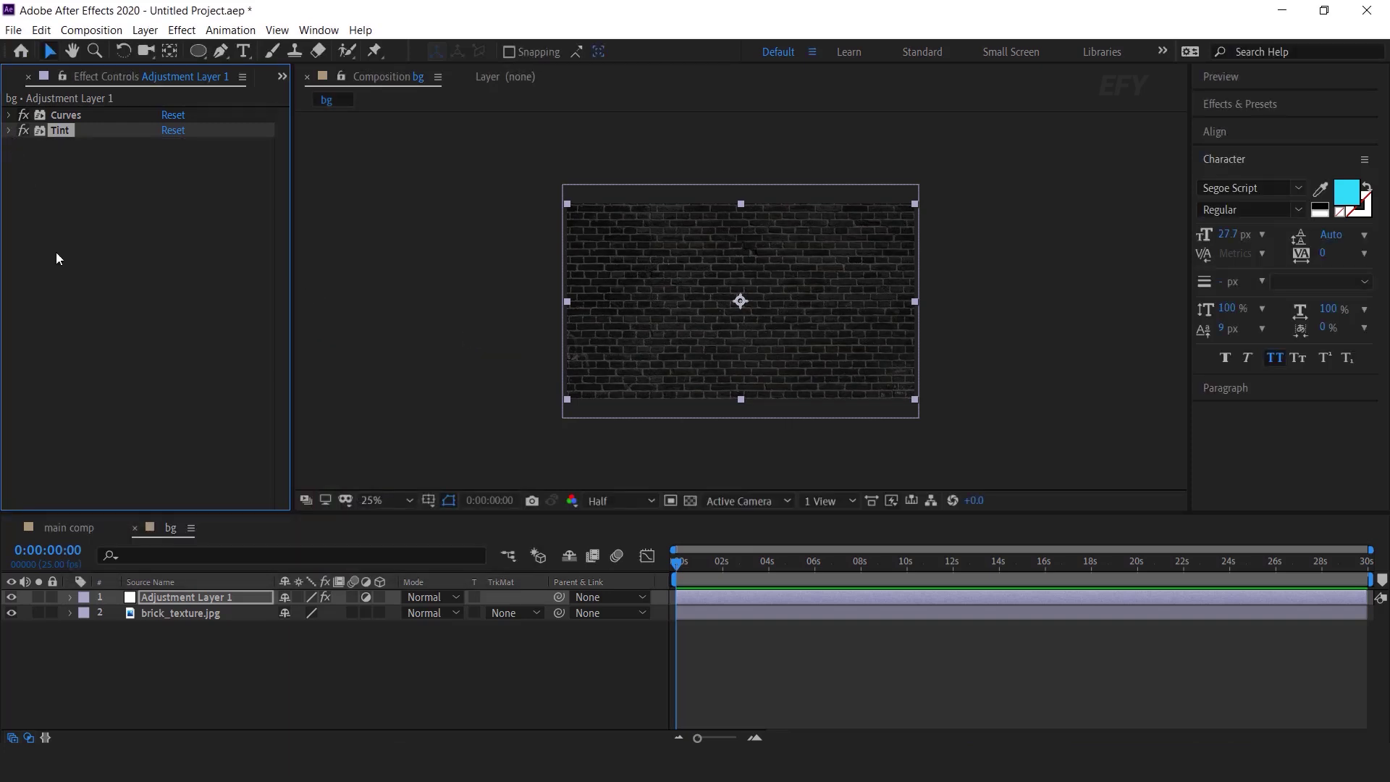
# Apply the Photo Filter effect to the adjustment layer with the Blue filter at 100% density
pyautogui.click(204, 598)
pyautogui.hotkey('ctrl', 'space')
pyautogui.write('photo')
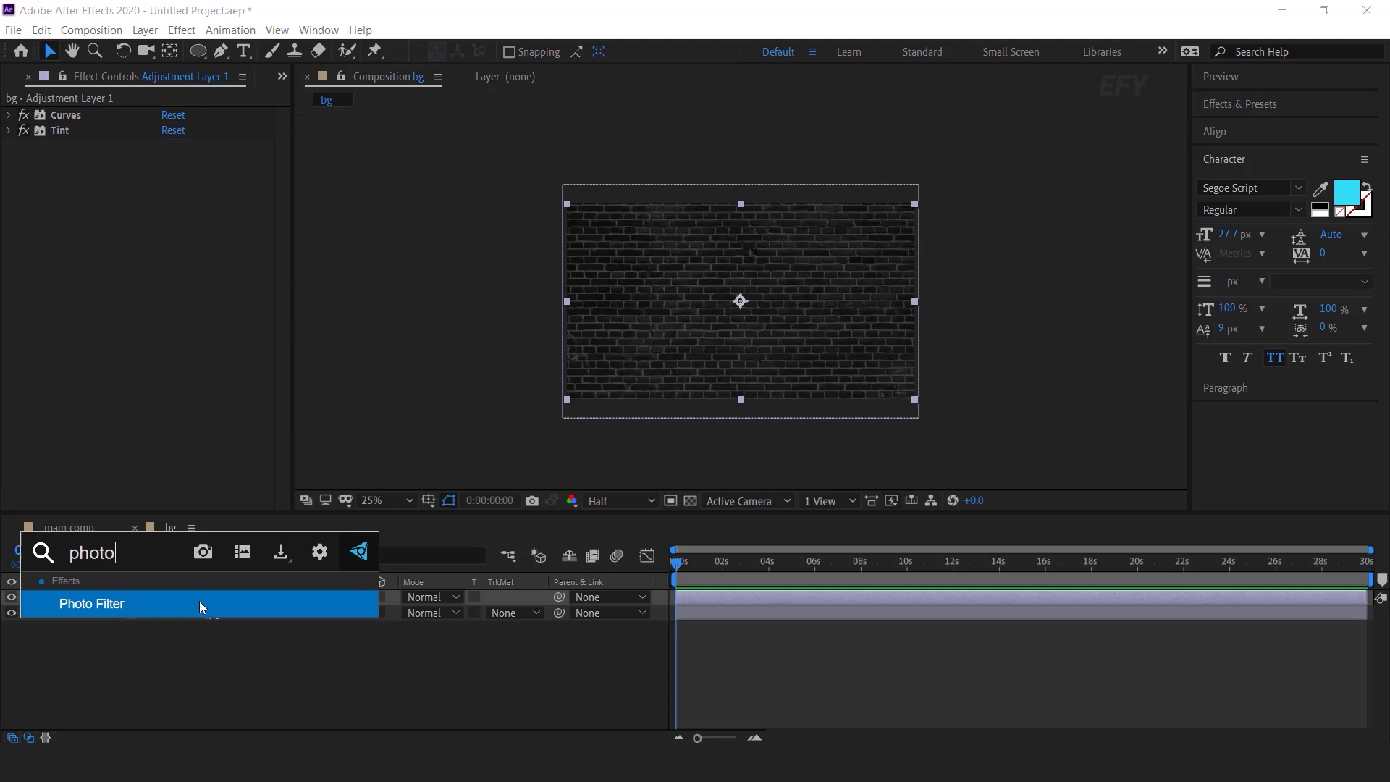
pyautogui.press('Return')
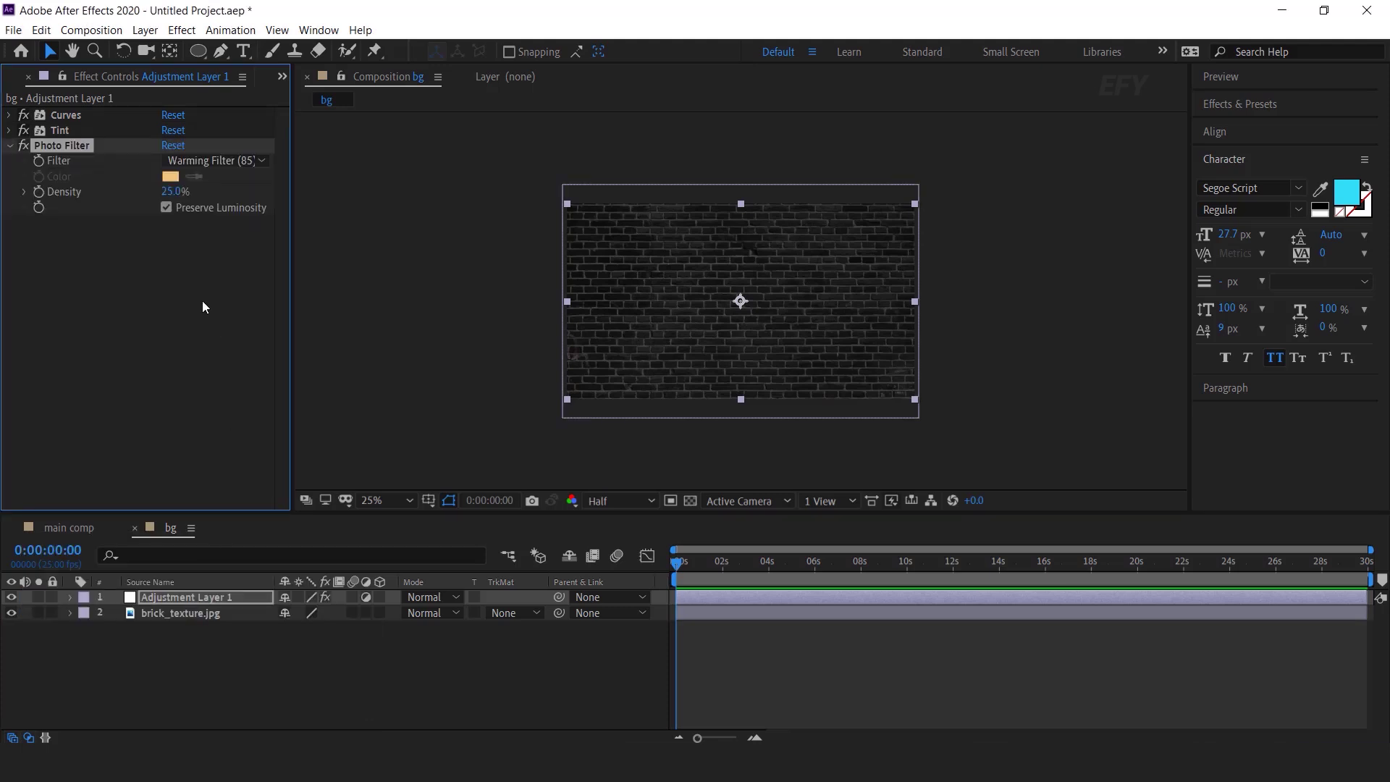
pyautogui.click(168, 163)
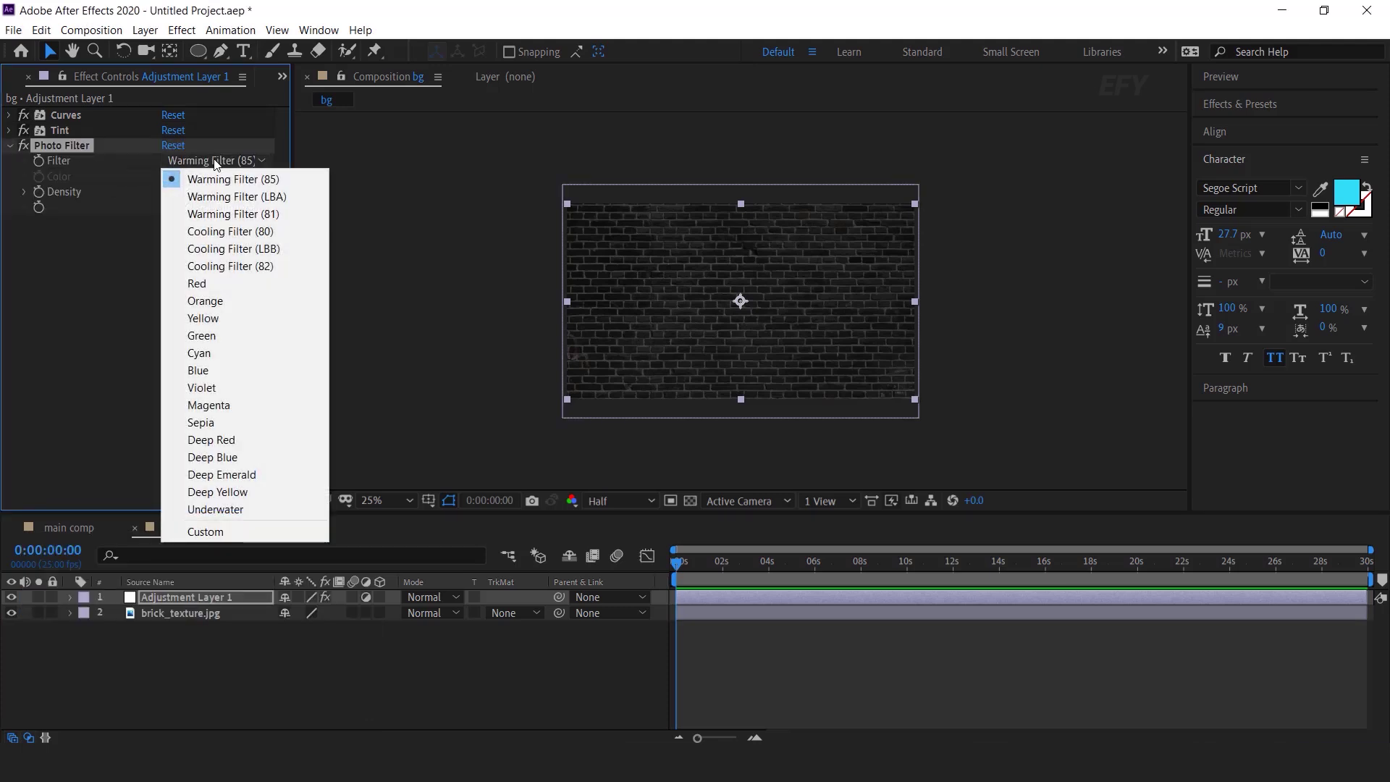
pyautogui.click(200, 376)
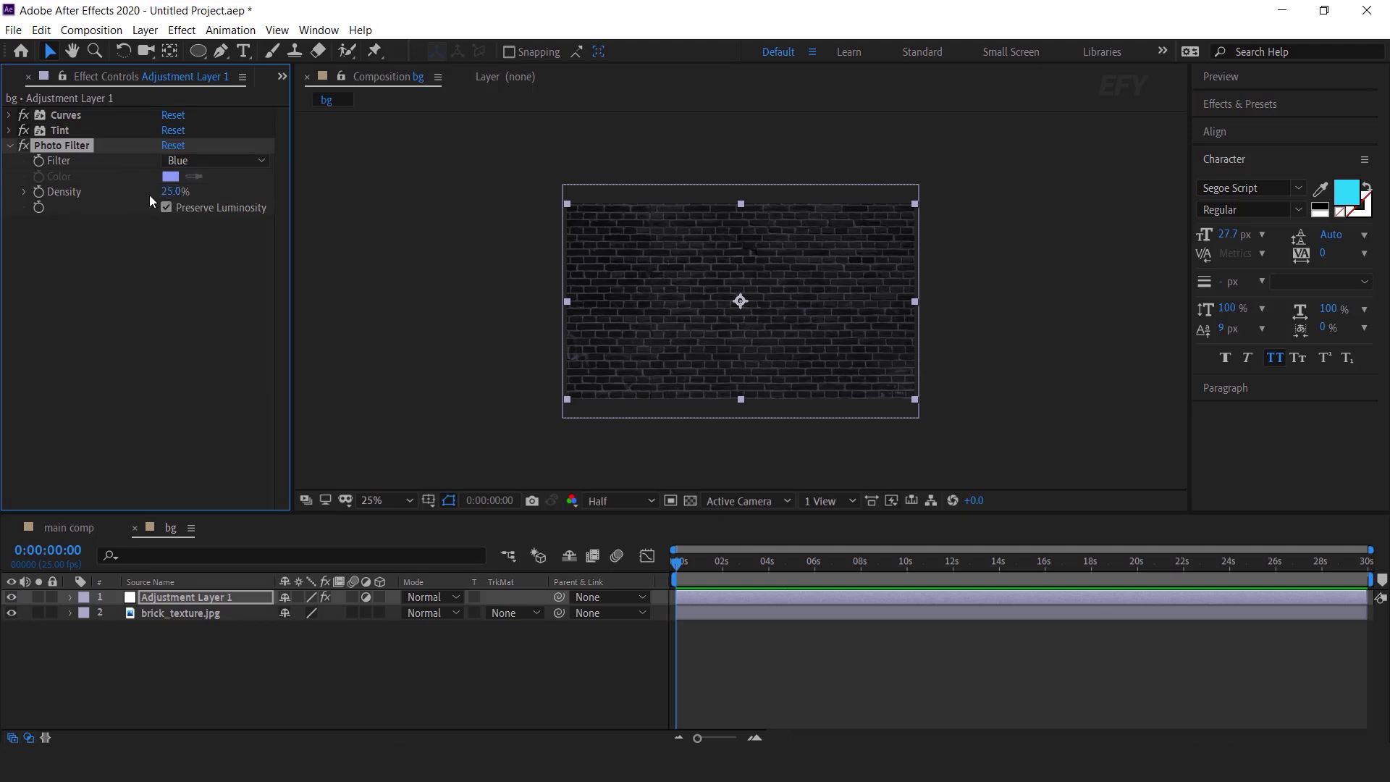
pyautogui.moveTo(171, 192); pyautogui.dragTo(456, 196)
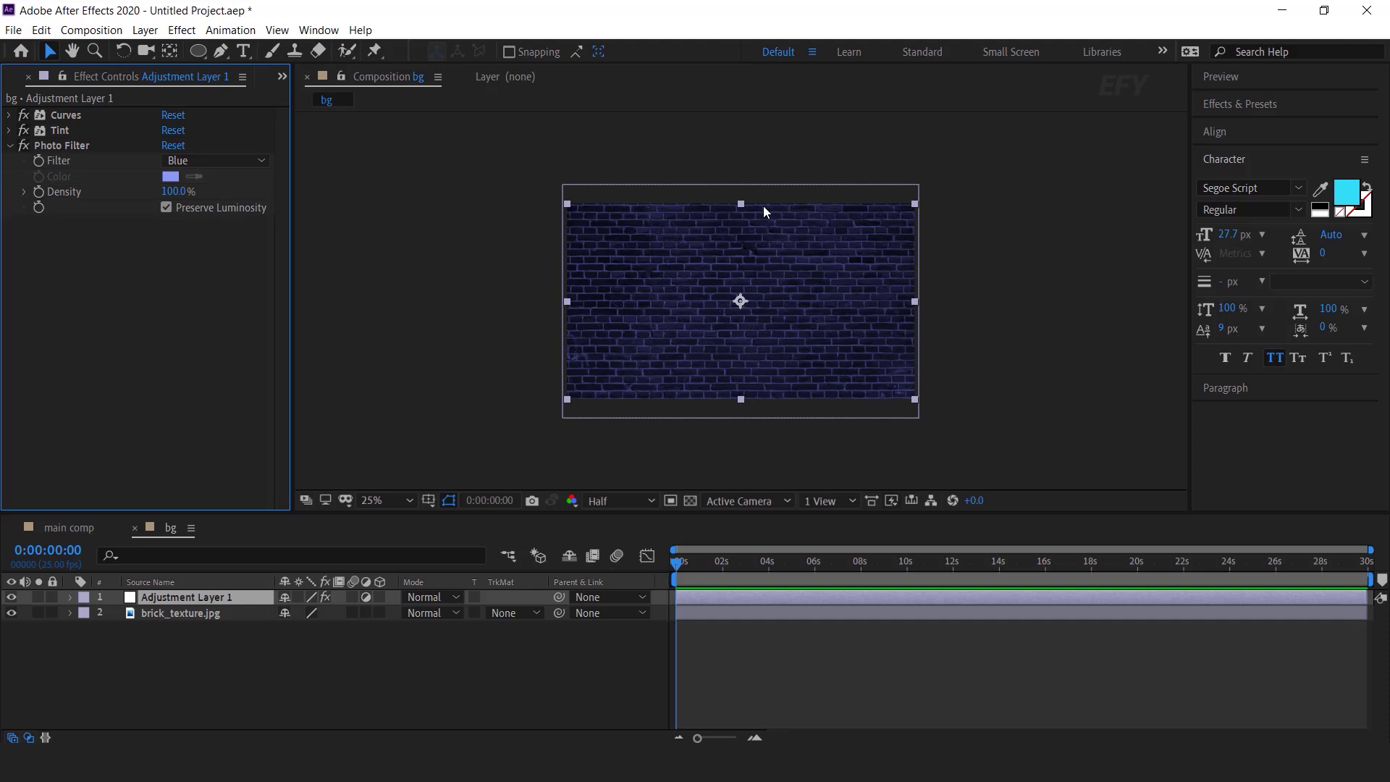
# Create a black 1920 x 1080 px solid on top of the bg composition's layers
pyautogui.click(462, 640)
pyautogui.rightClick(463, 640)
pyautogui.moveTo(521, 469)
pyautogui.click(705, 509)
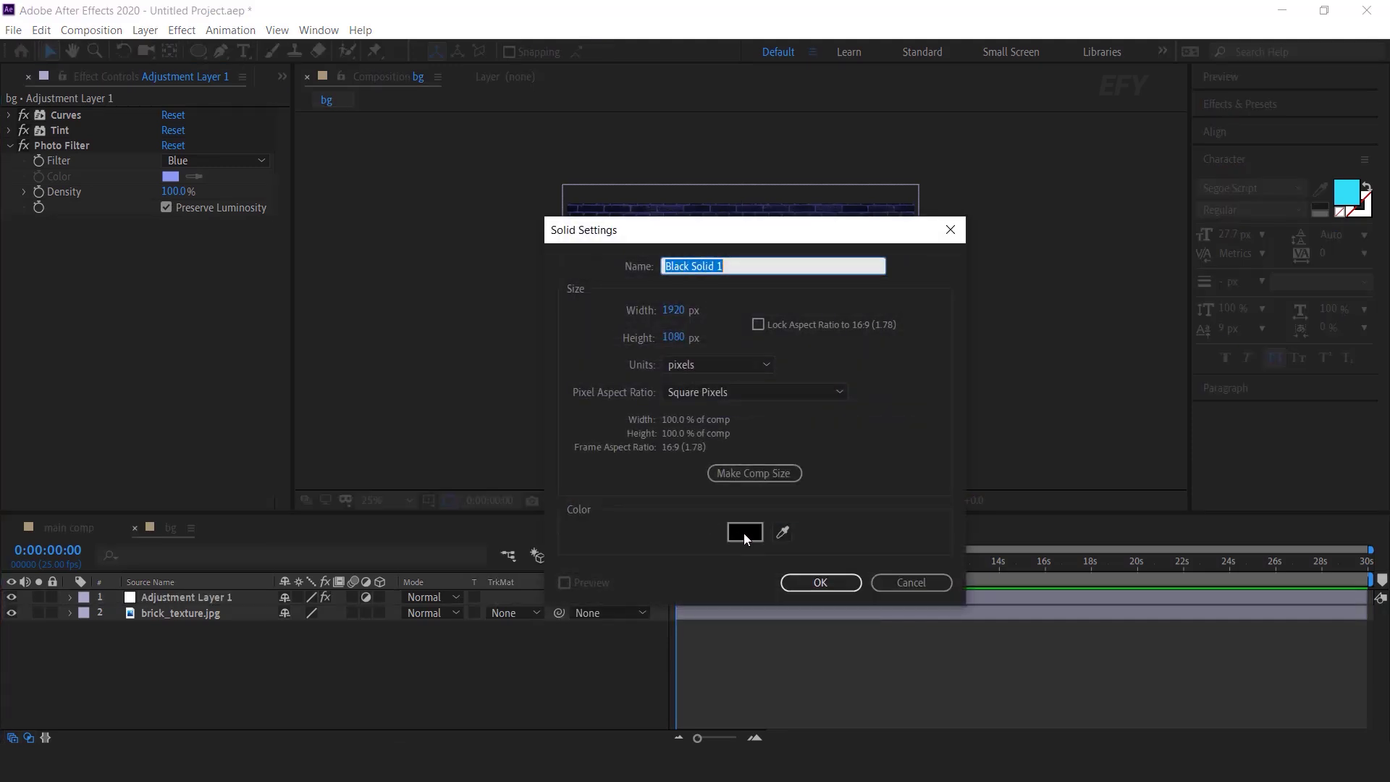
pyautogui.click(819, 583)
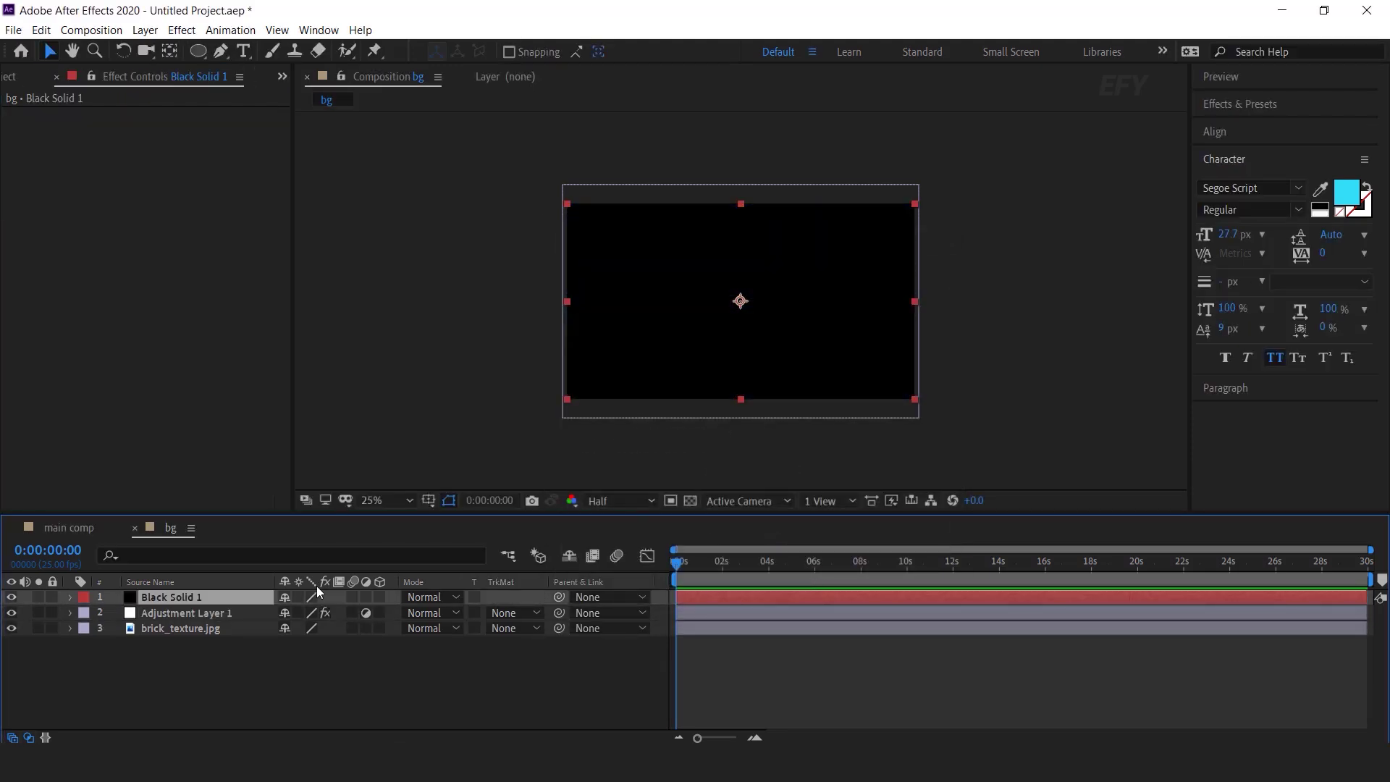
# Add a full-frame elliptical mask to the black solid and set its mode to Subtract
pyautogui.click(197, 52)
pyautogui.click(278, 91)
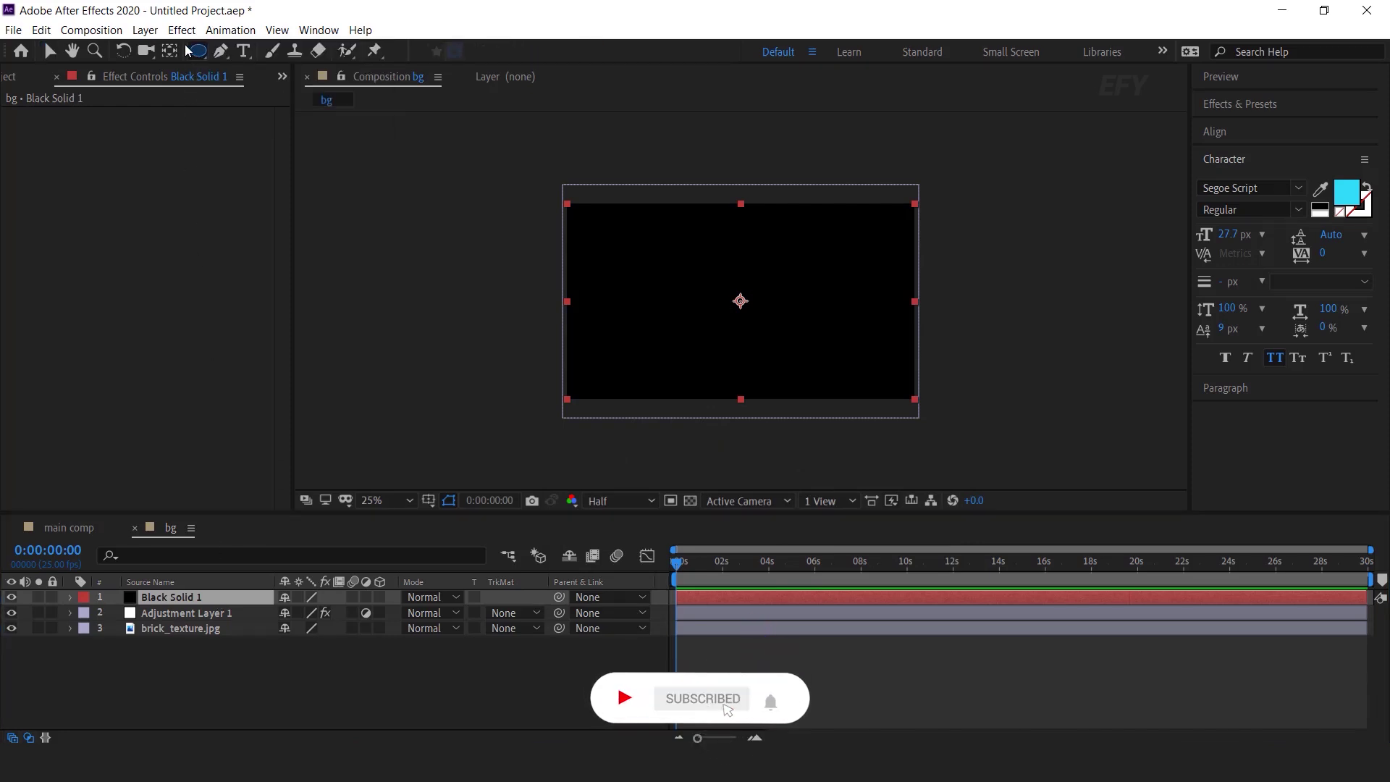
pyautogui.doubleClick(198, 51)
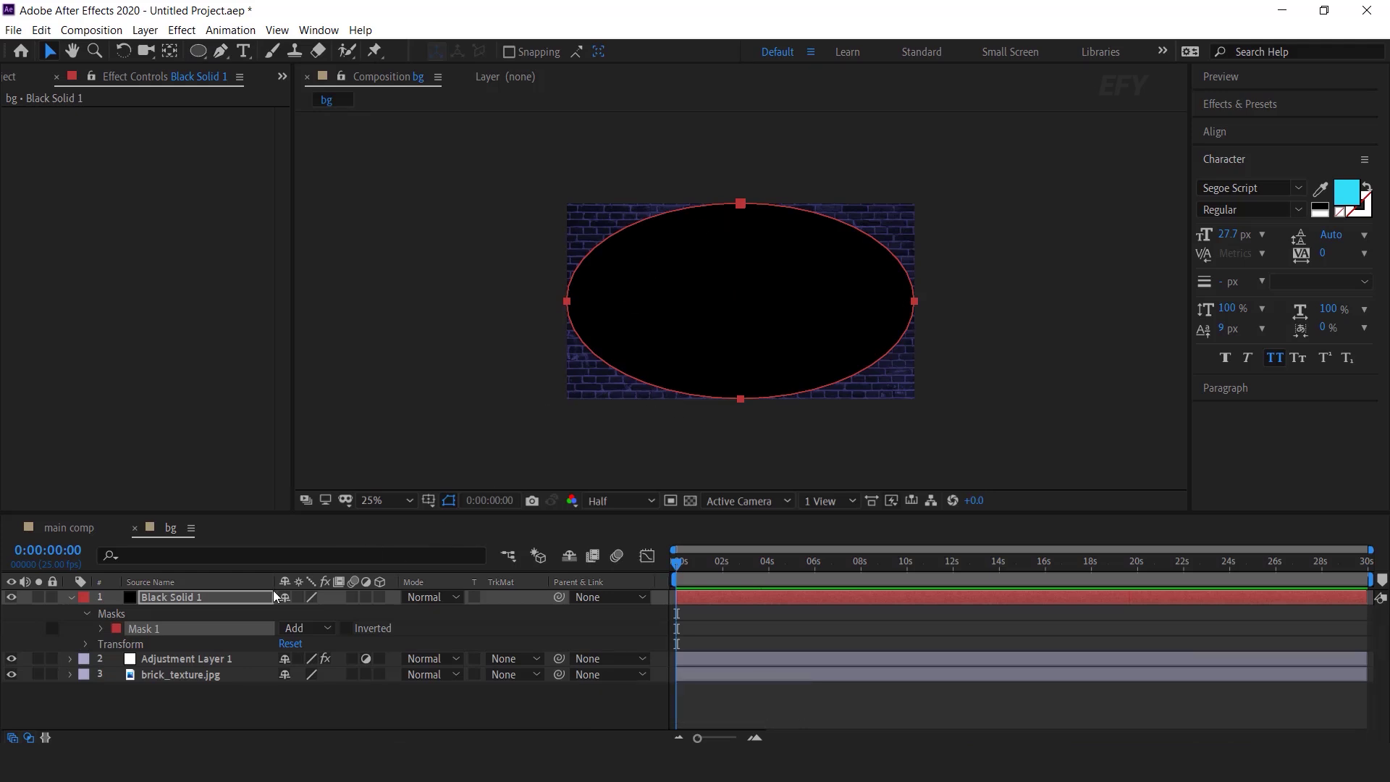
pyautogui.click(304, 629)
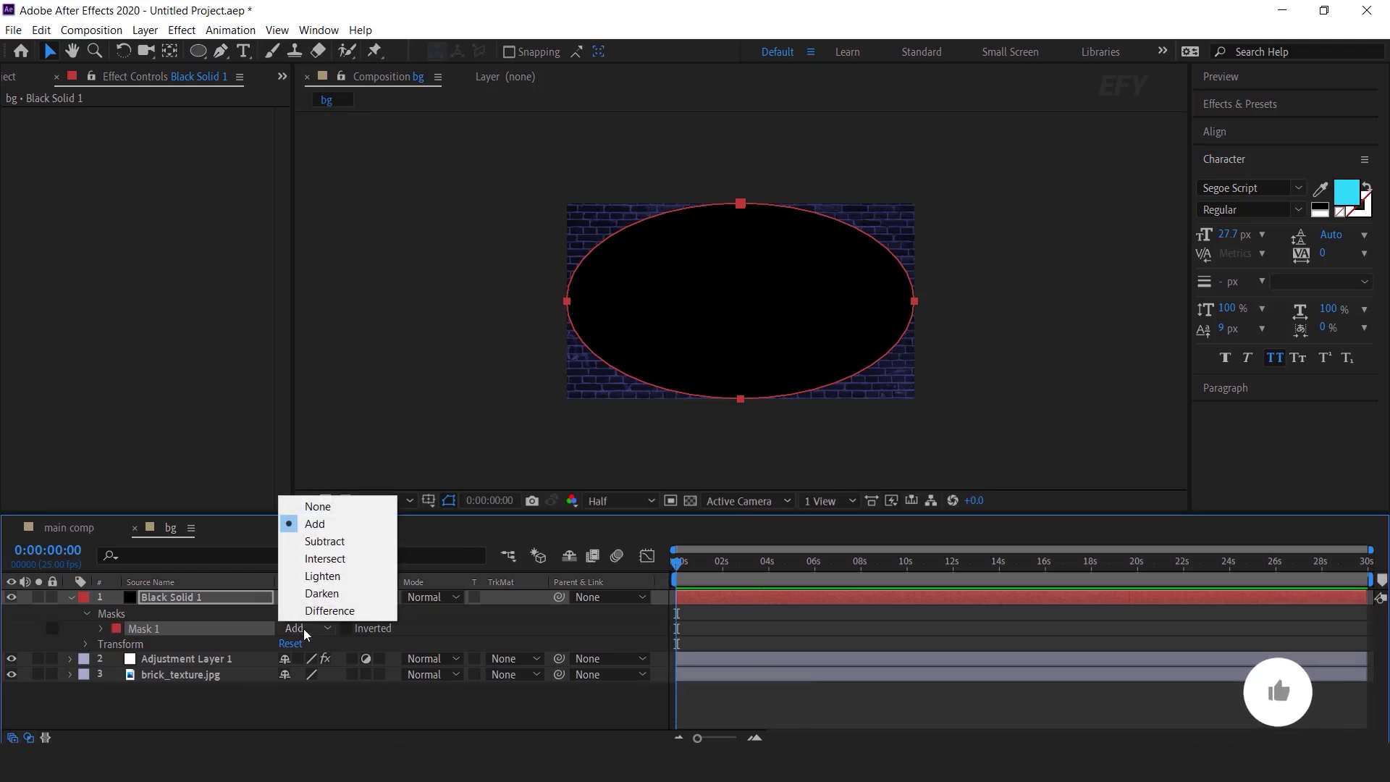
pyautogui.click(325, 541)
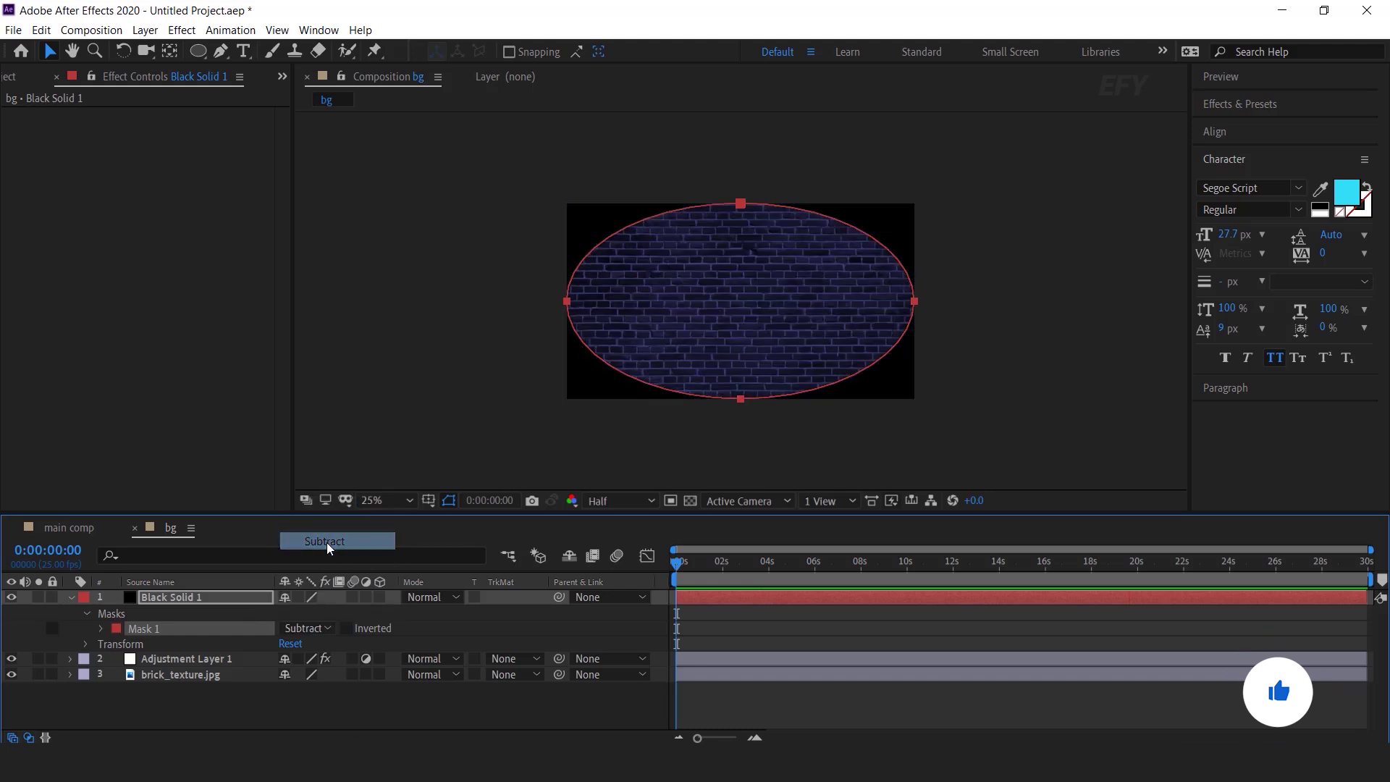
# Set the black solid's Mask Feather to 400 pixels to soften the vignette
pyautogui.click(100, 628)
pyautogui.click(177, 659)
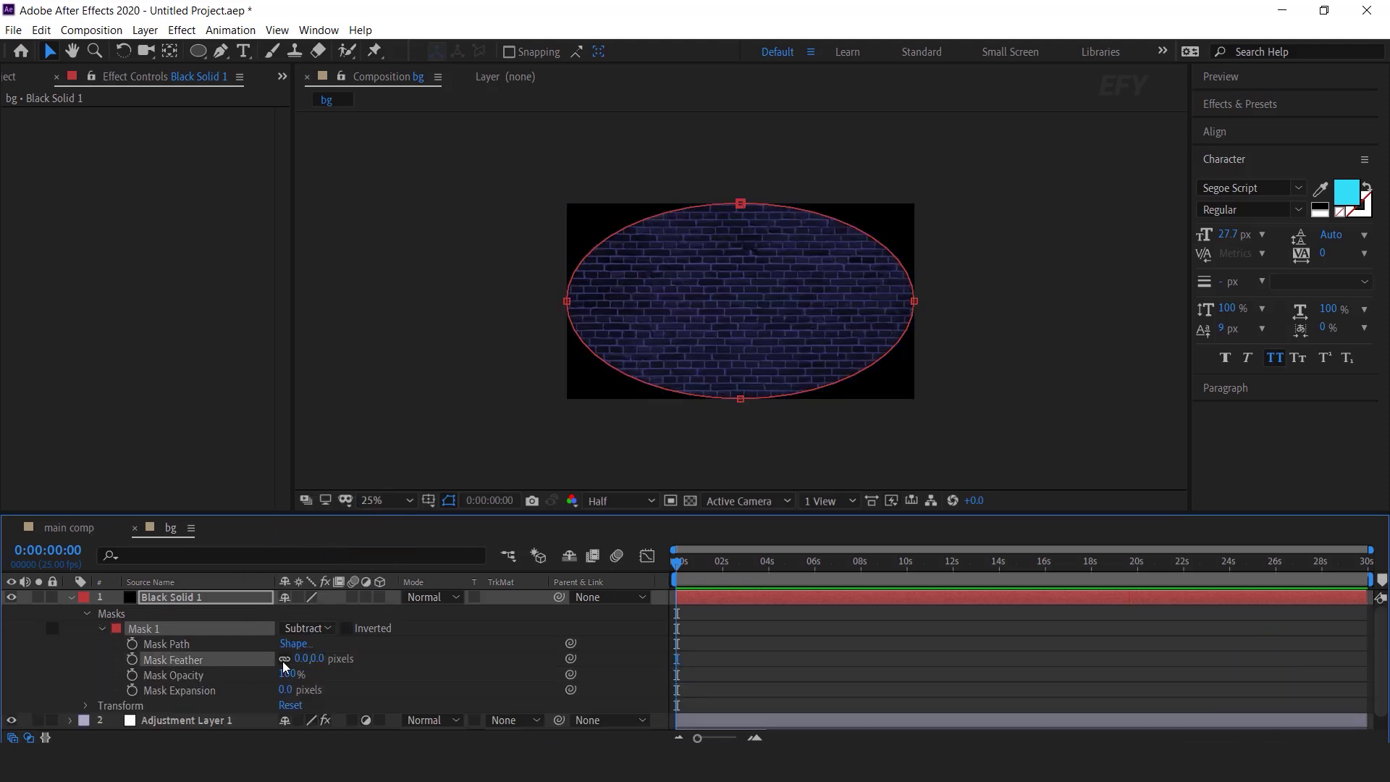
pyautogui.click(323, 658)
pyautogui.press('Return')
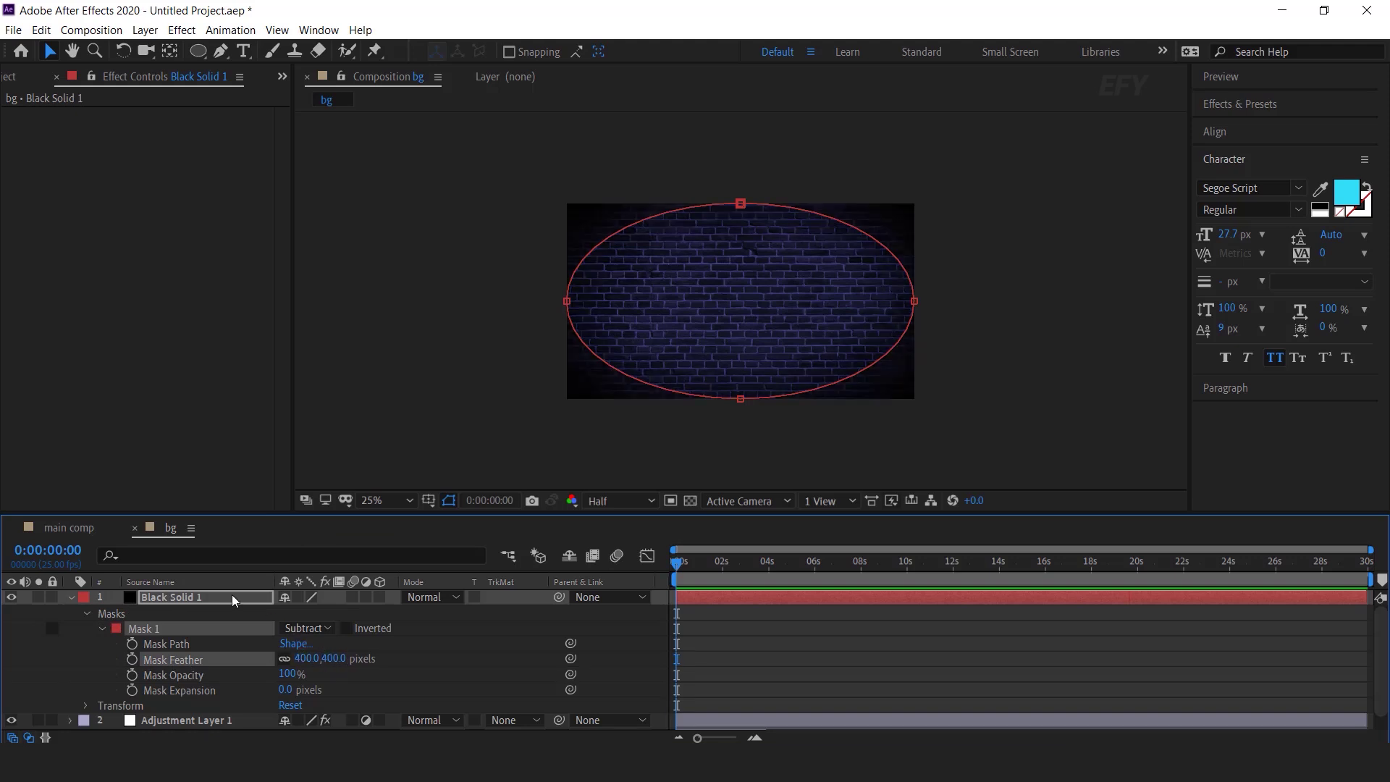
# Set the black solid's opacity to 70%
pyautogui.click(207, 597)
pyautogui.press('t')
pyautogui.click(287, 613)
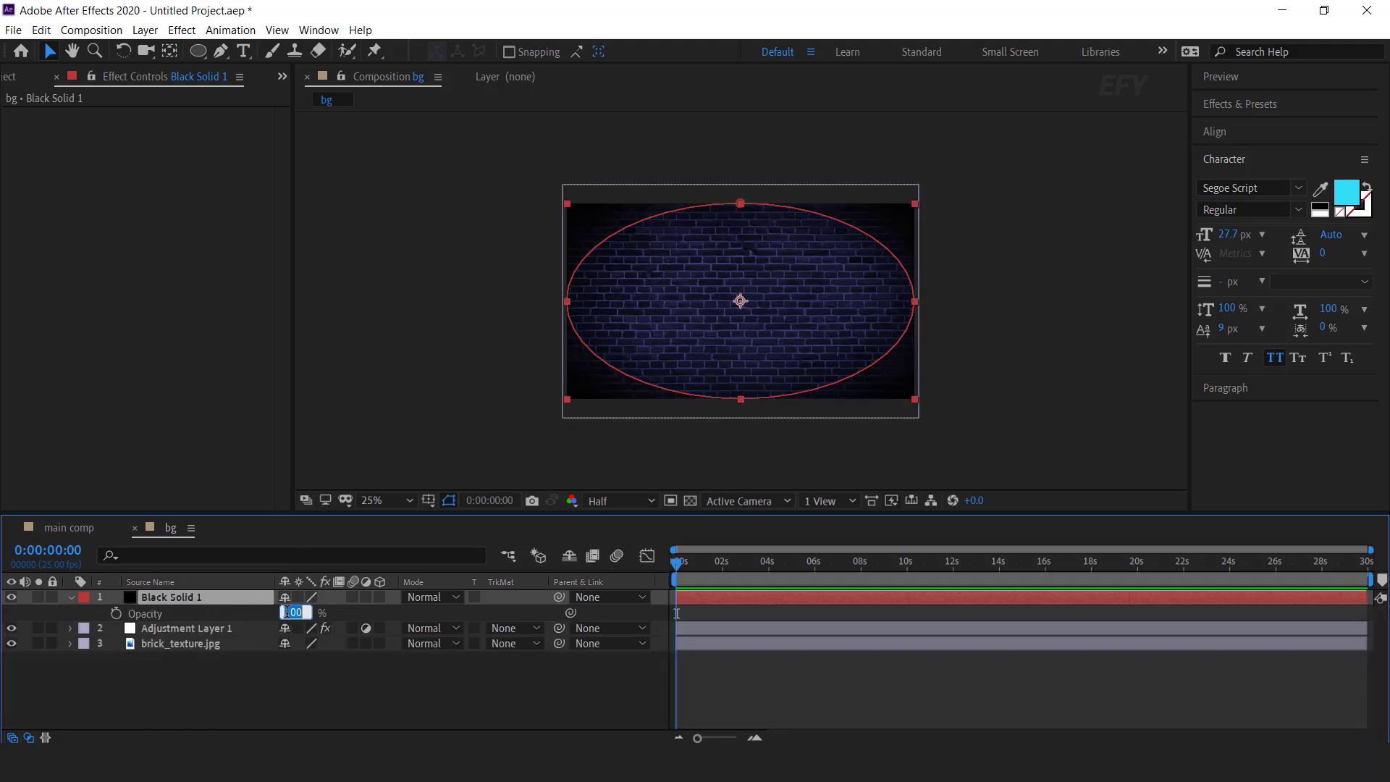
pyautogui.write('70')
pyautogui.press('Return')
pyautogui.click(282, 685)
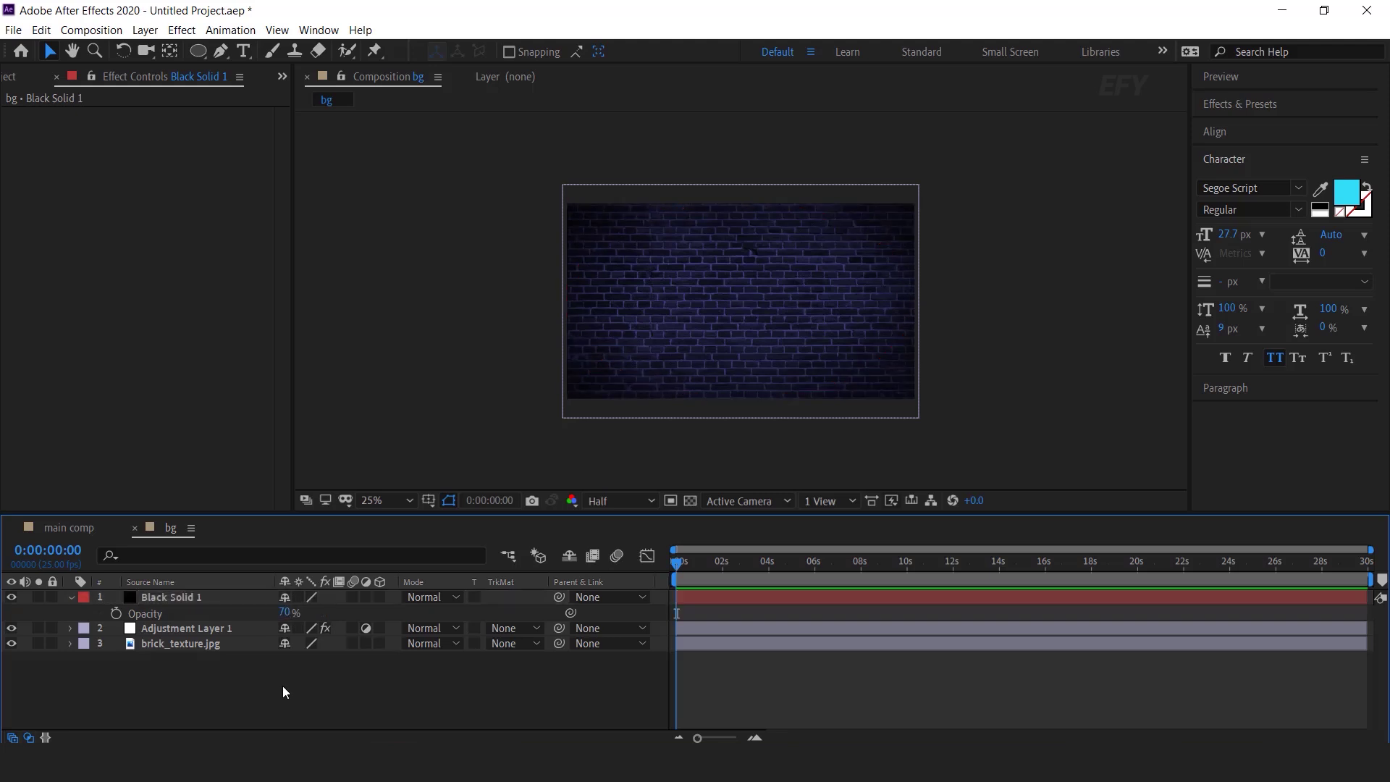
pyautogui.click(70, 597)
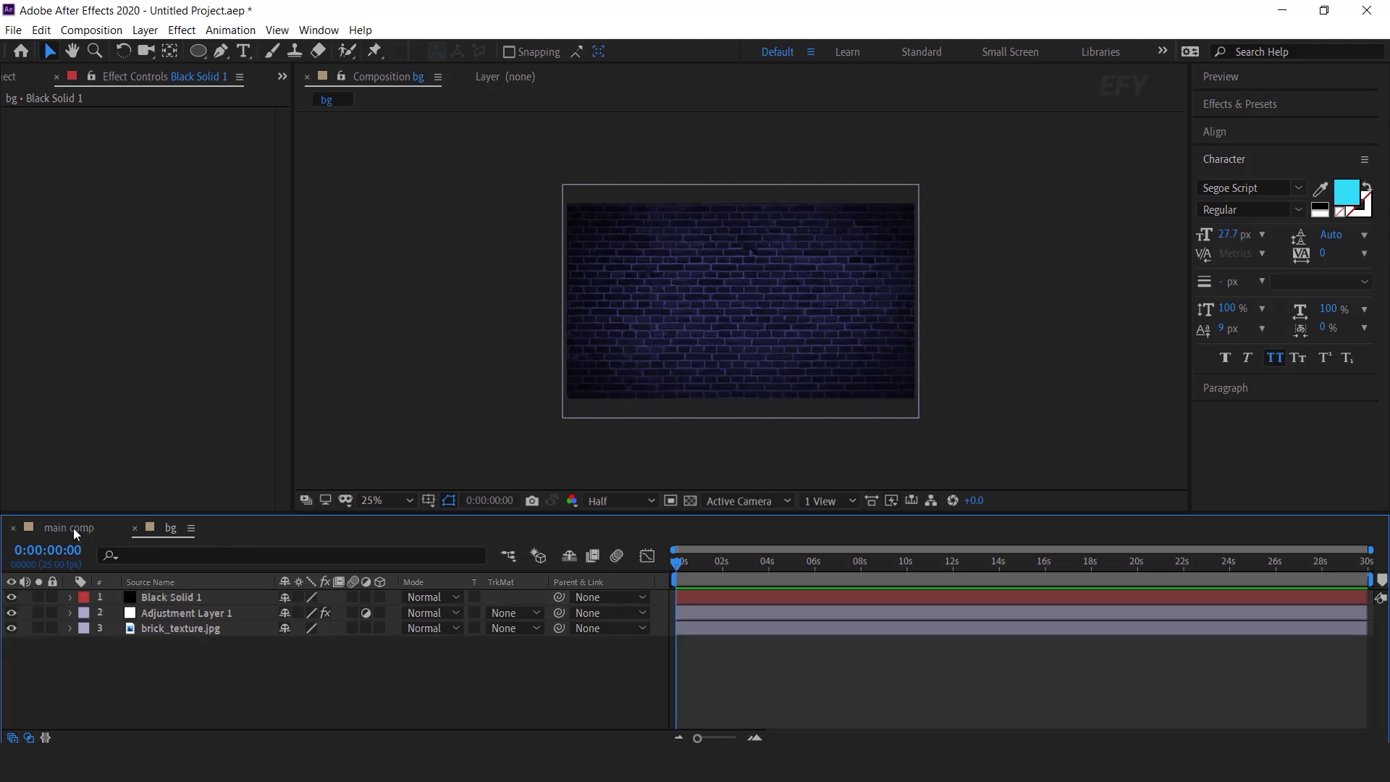
# Place the bg composition as a layer inside main comp
pyautogui.click(72, 528)
pyautogui.click(34, 79)
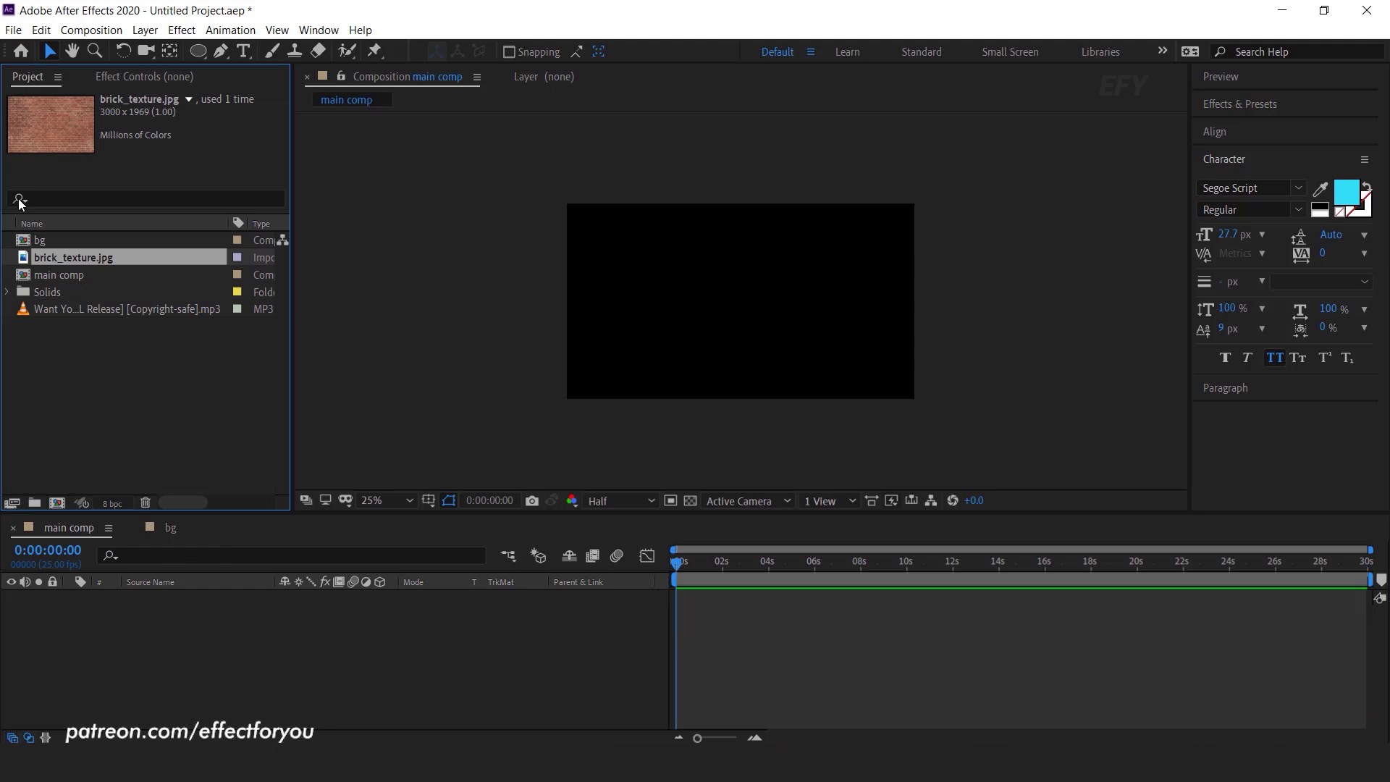
pyautogui.click(27, 243)
pyautogui.moveTo(23, 245); pyautogui.dragTo(193, 627)
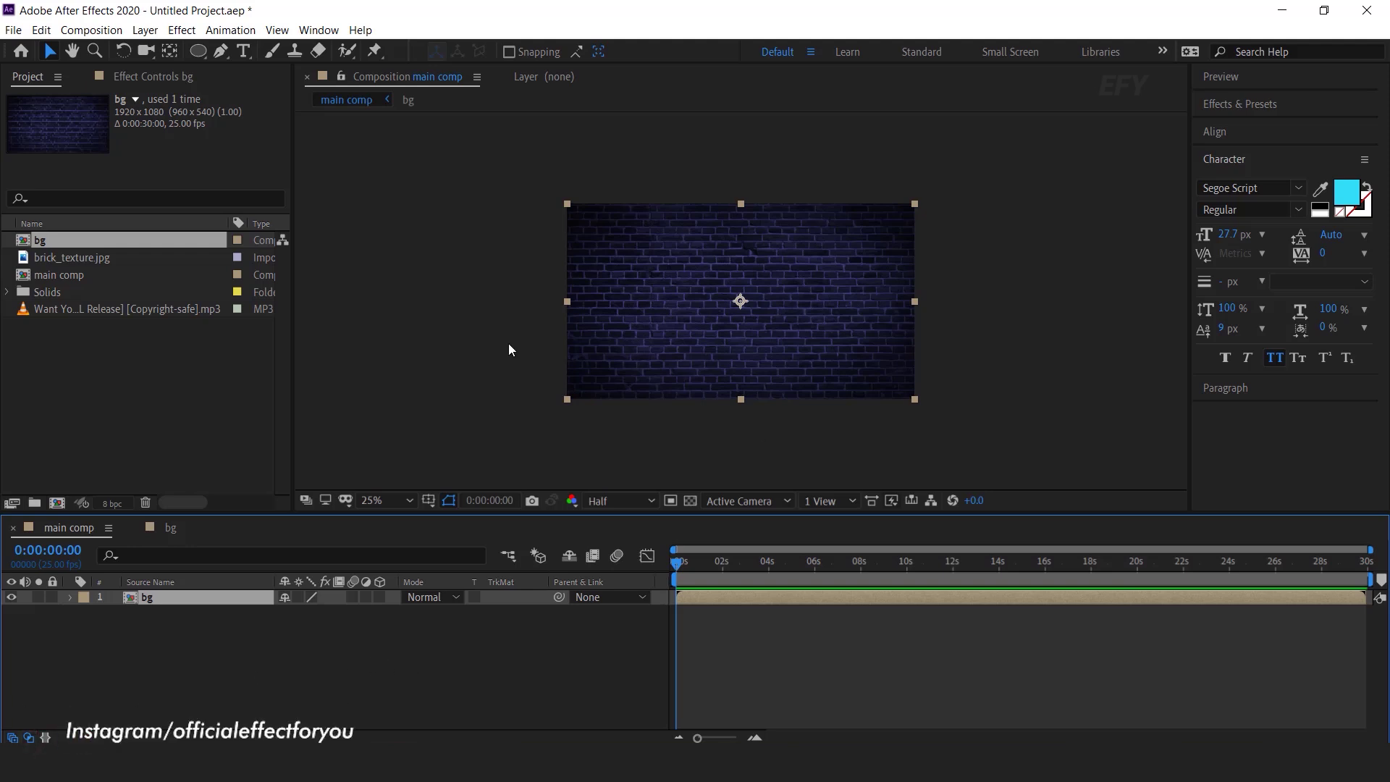
# Add a new full-frame black solid above the bg layer in main comp
pyautogui.rightClick(420, 624)
pyautogui.moveTo(488, 458)
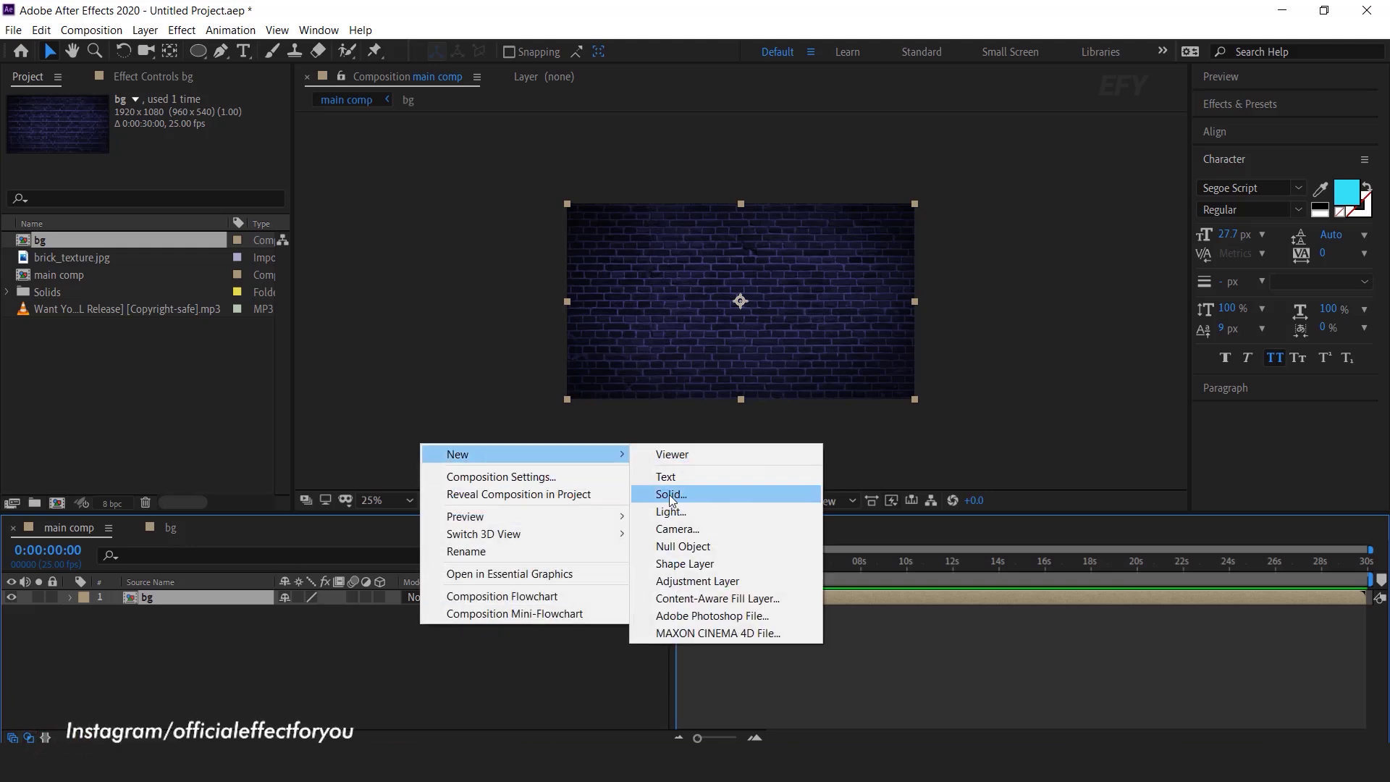
pyautogui.click(669, 494)
pyautogui.click(820, 583)
# Apply the 4-Color Gradient effect to the new solid and set the layer's blending mode to Vivid Light
pyautogui.hotkey('ctrl', 'space')
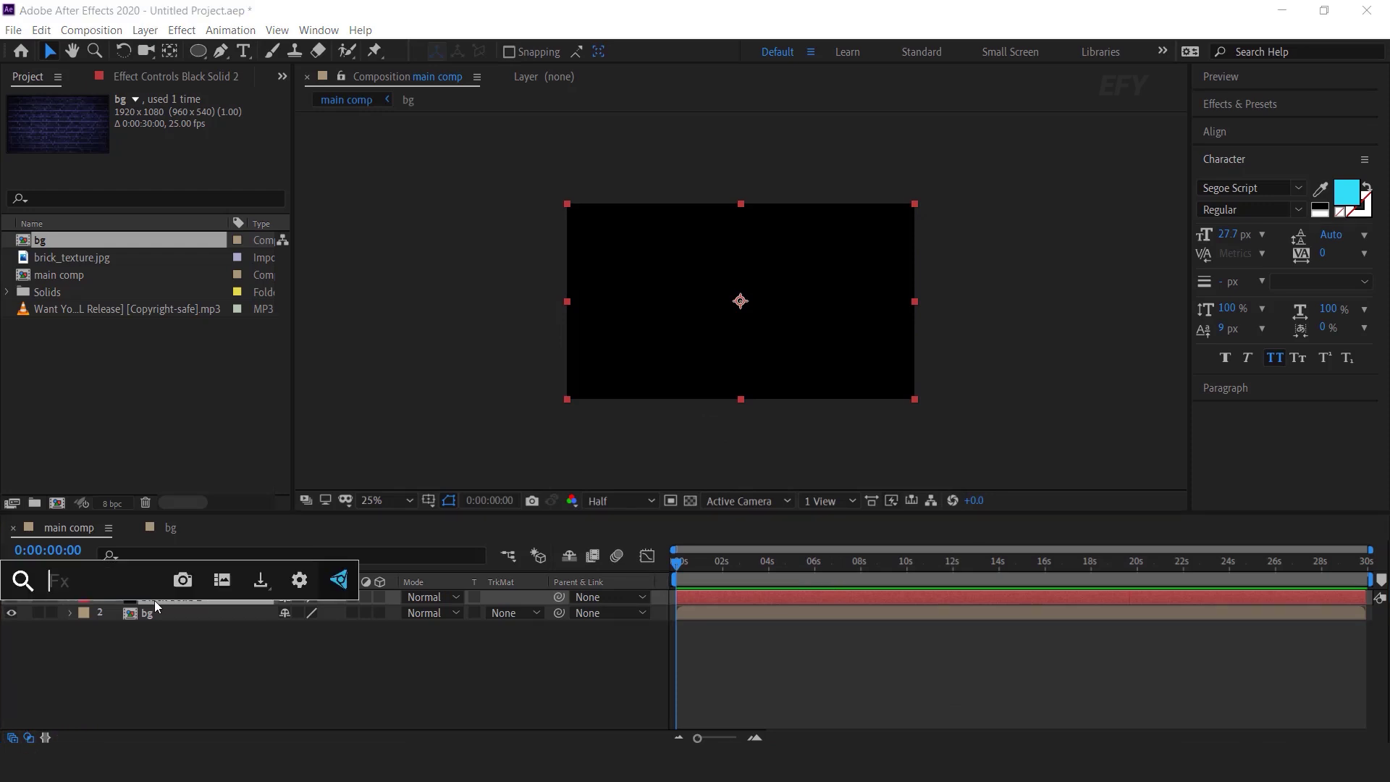
pyautogui.write('4')
pyautogui.click(133, 637)
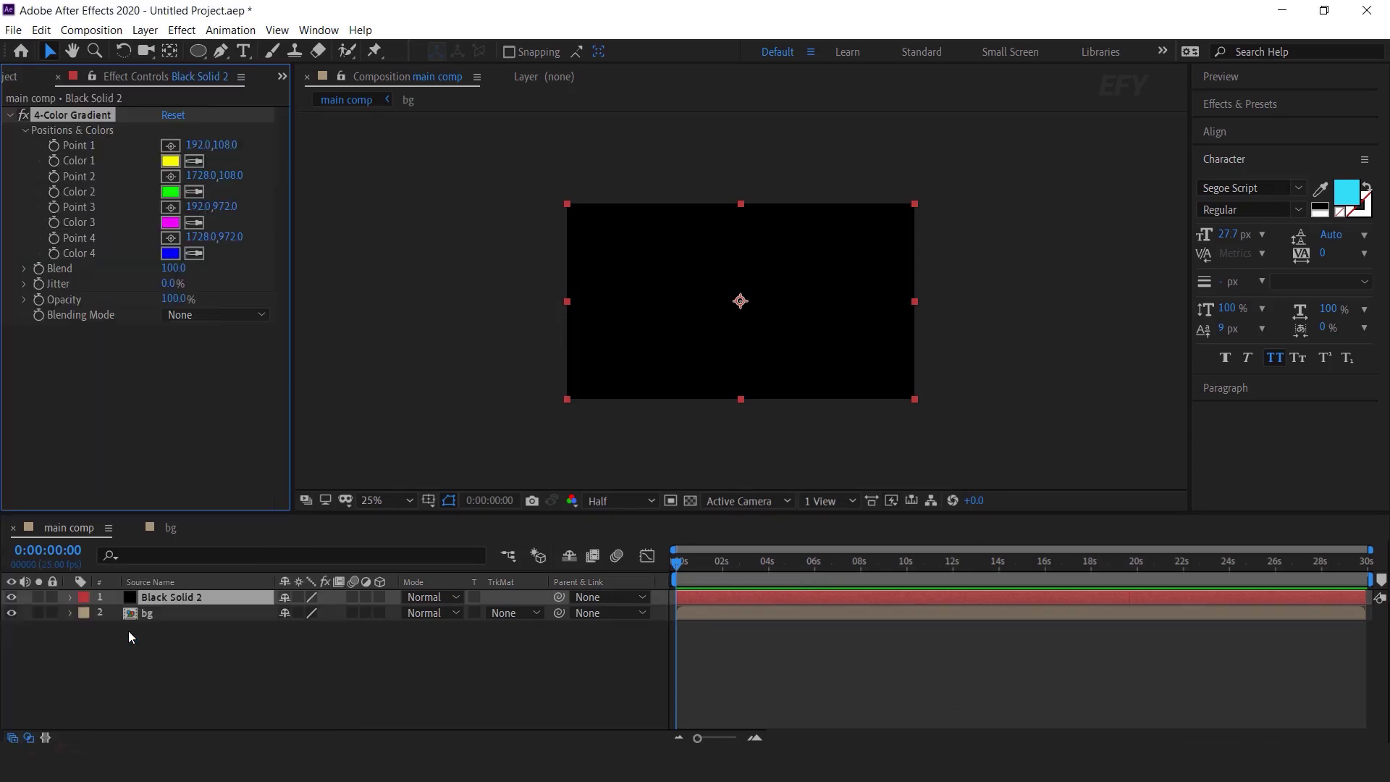
pyautogui.click(431, 597)
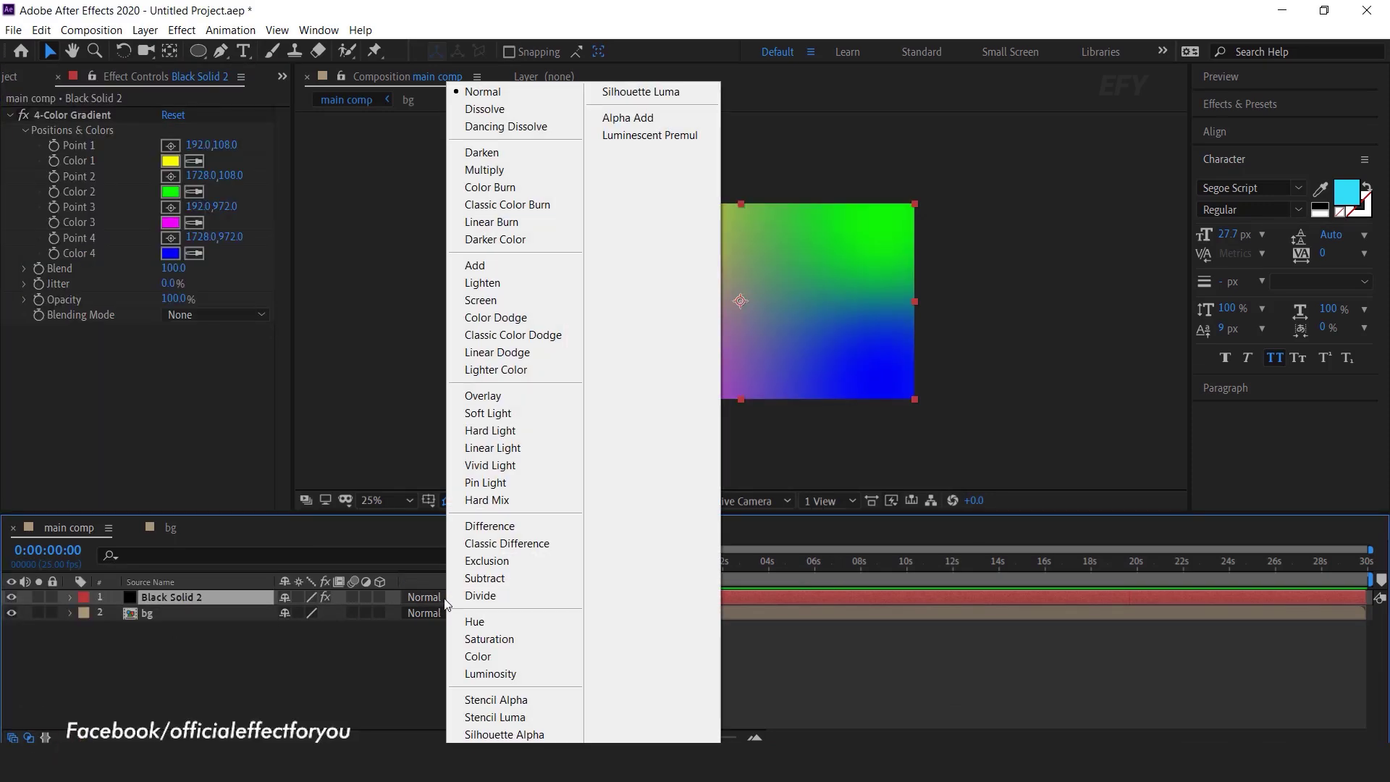
pyautogui.click(485, 467)
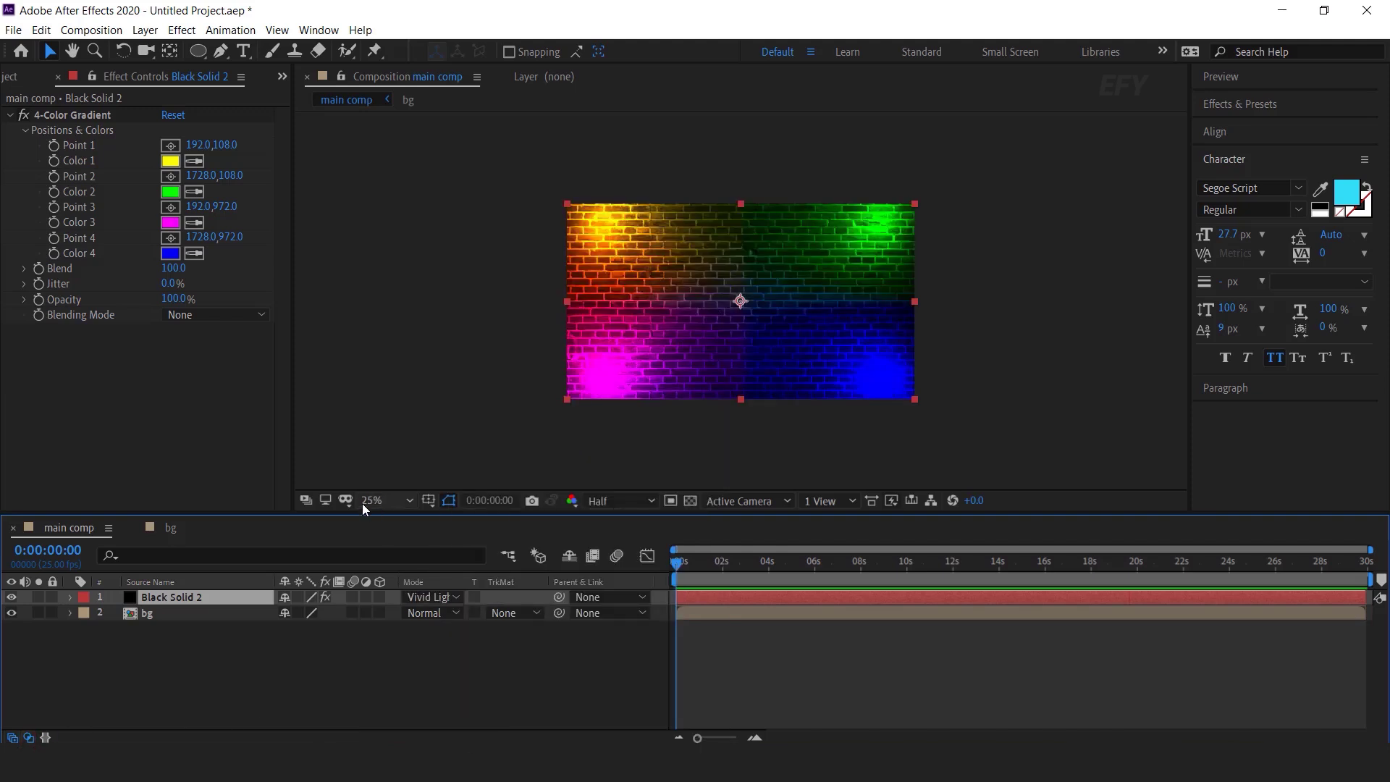
# Set the gradient's Color 1 to light cyan and Color 2 to light pinkish violet
pyautogui.click(174, 162)
pyautogui.click(337, 449)
pyautogui.click(161, 334)
pyautogui.click(474, 332)
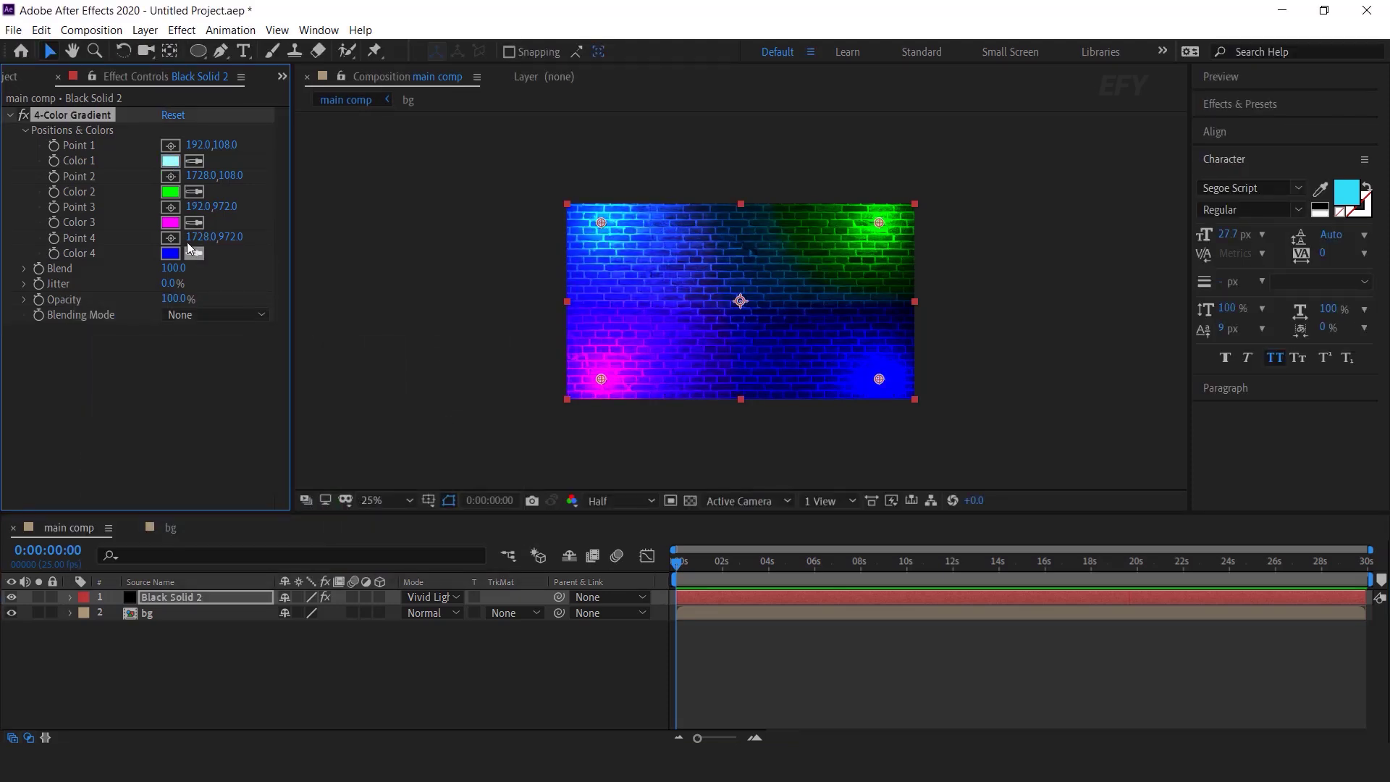
pyautogui.click(170, 192)
pyautogui.click(334, 376)
pyautogui.click(173, 338)
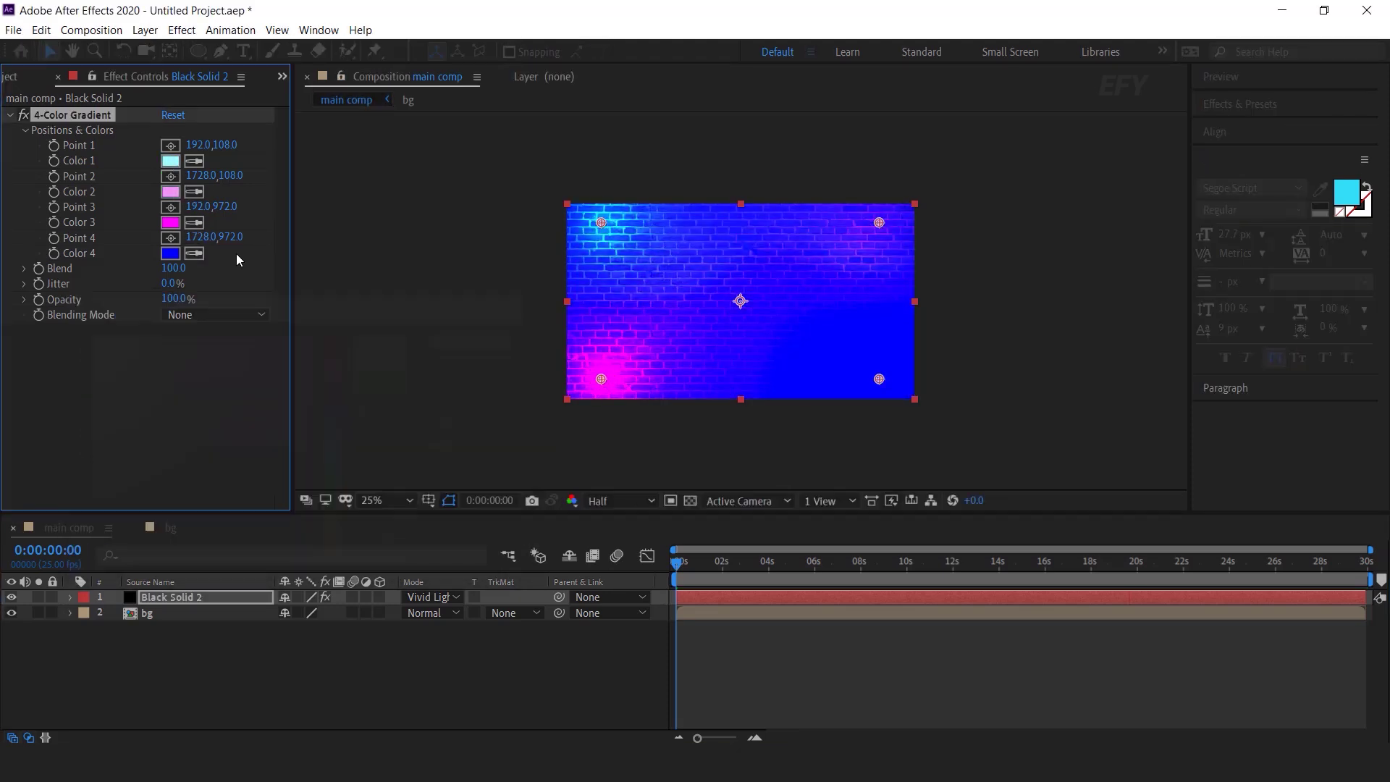
# Sample the light cyan of Color 1 for Color 3 and the pinkish violet of Color 2 for Color 4
pyautogui.click(171, 222)
pyautogui.press('Escape')
pyautogui.click(194, 223)
pyautogui.click(171, 161)
pyautogui.click(193, 253)
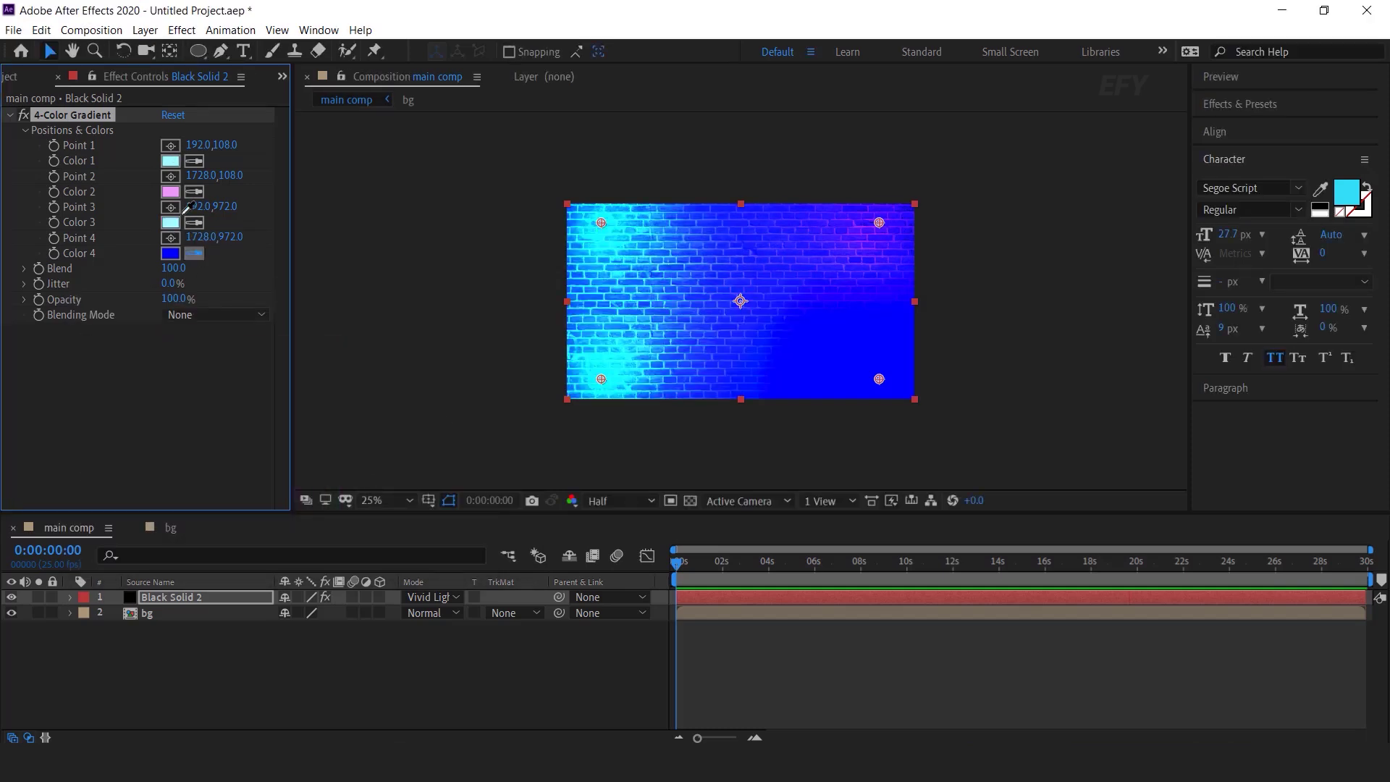
pyautogui.click(171, 191)
pyautogui.click(193, 598)
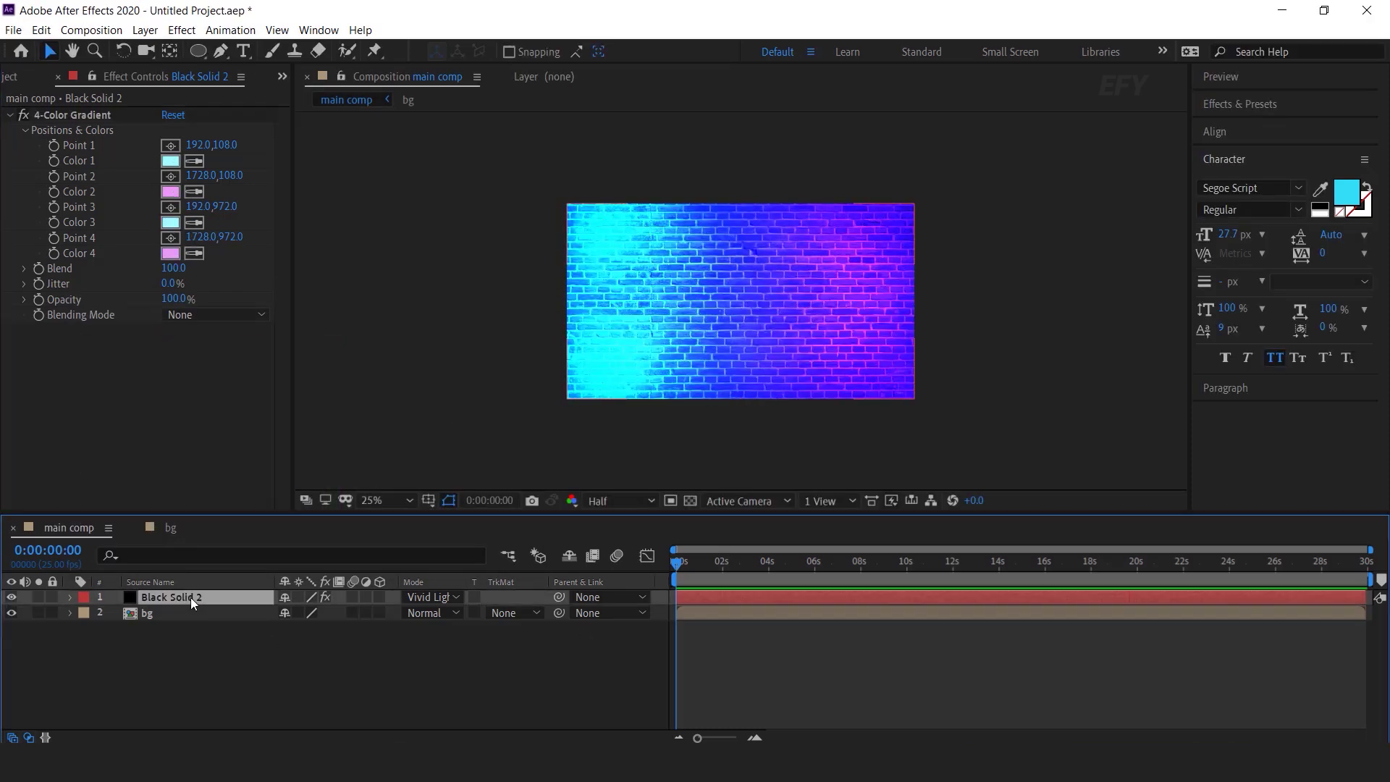
# Reposition gradient Point 2 to about 176, 944 at the lower left and Point 3 to about 1704, 240 at the upper right
pyautogui.click(84, 116)
pyautogui.moveTo(601, 379); pyautogui.dragTo(853, 285)
pyautogui.moveTo(879, 222); pyautogui.dragTo(598, 374)
pyautogui.moveTo(853, 285); pyautogui.dragTo(874, 247)
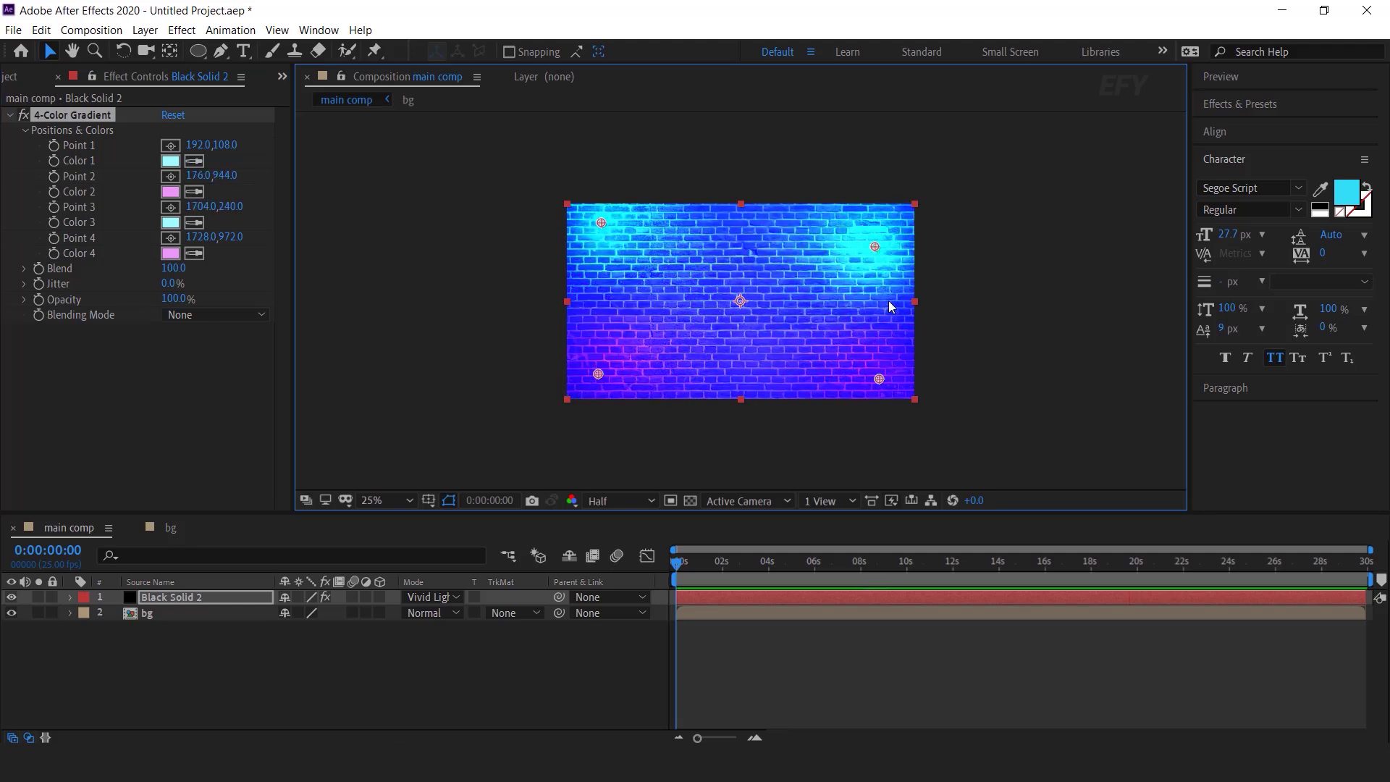
# Draw a four-point curved mask on the gradient solid with the Pen tool, and adjust its corners to leave the frame edges uncovered
pyautogui.click(223, 52)
pyautogui.click(614, 226)
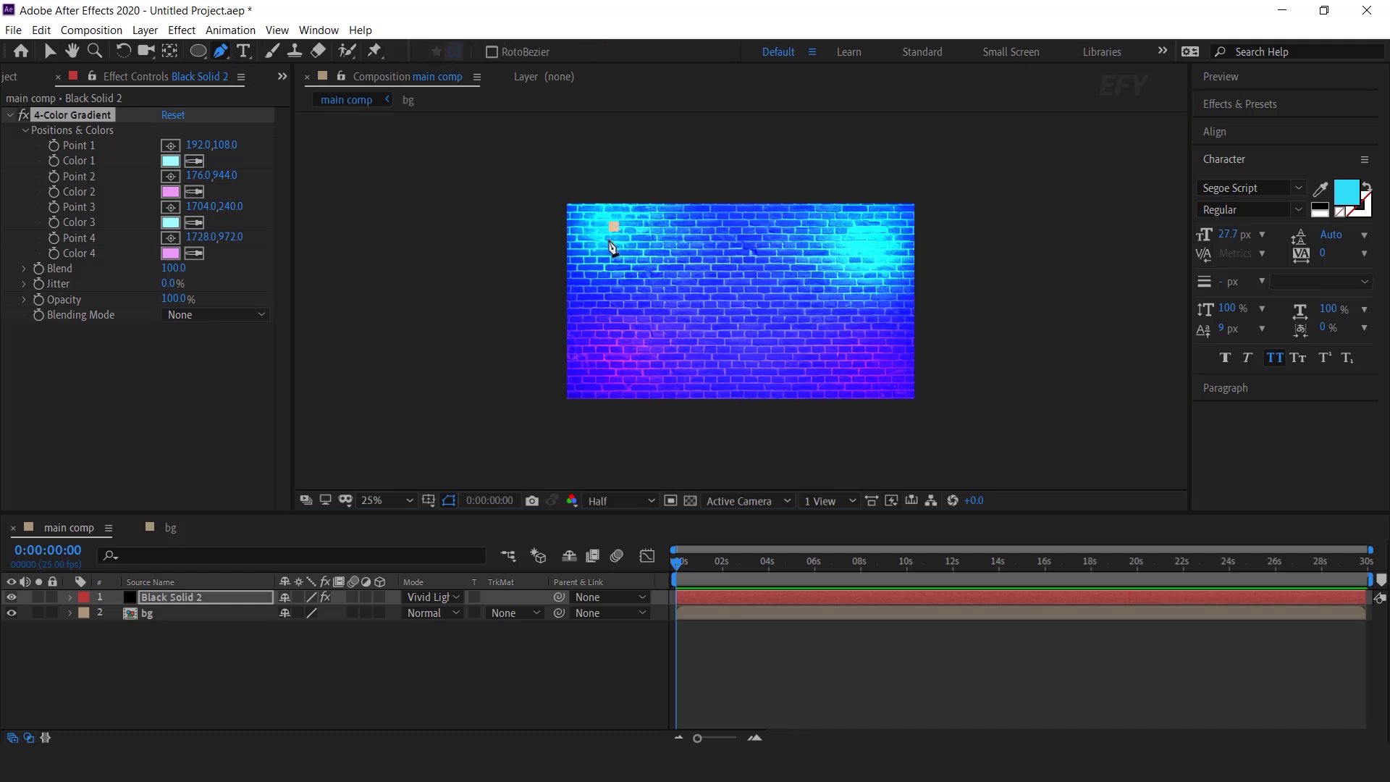
pyautogui.moveTo(612, 348); pyautogui.dragTo(626, 380)
pyautogui.moveTo(810, 373); pyautogui.dragTo(866, 370)
pyautogui.moveTo(871, 239); pyautogui.dragTo(914, 257)
pyautogui.moveTo(613, 228)
pyautogui.mouseDown()
pyautogui.moveTo(567, 228)
pyautogui.moveTo(589, 239)
pyautogui.mouseUp()
pyautogui.moveTo(611, 347); pyautogui.dragTo(614, 362)
pyautogui.moveTo(810, 374); pyautogui.dragTo(850, 373)
pyautogui.moveTo(906, 369); pyautogui.dragTo(882, 365)
pyautogui.moveTo(850, 372); pyautogui.dragTo(859, 375)
pyautogui.moveTo(871, 239); pyautogui.dragTo(870, 233)
pyautogui.moveTo(614, 227); pyautogui.dragTo(614, 234)
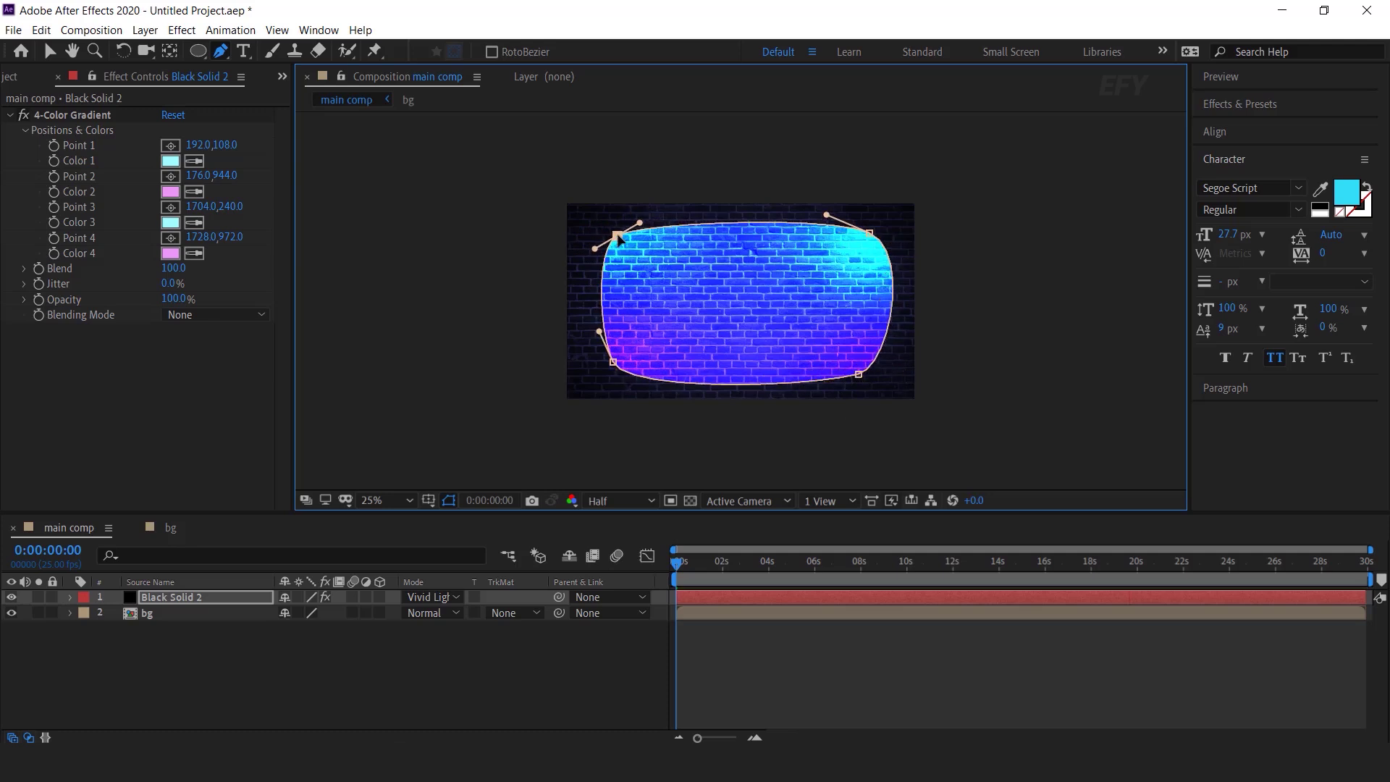
# Set the Mask Feather of the gradient solid's mask to 600 pixels
pyautogui.click(160, 601)
pyautogui.click(70, 598)
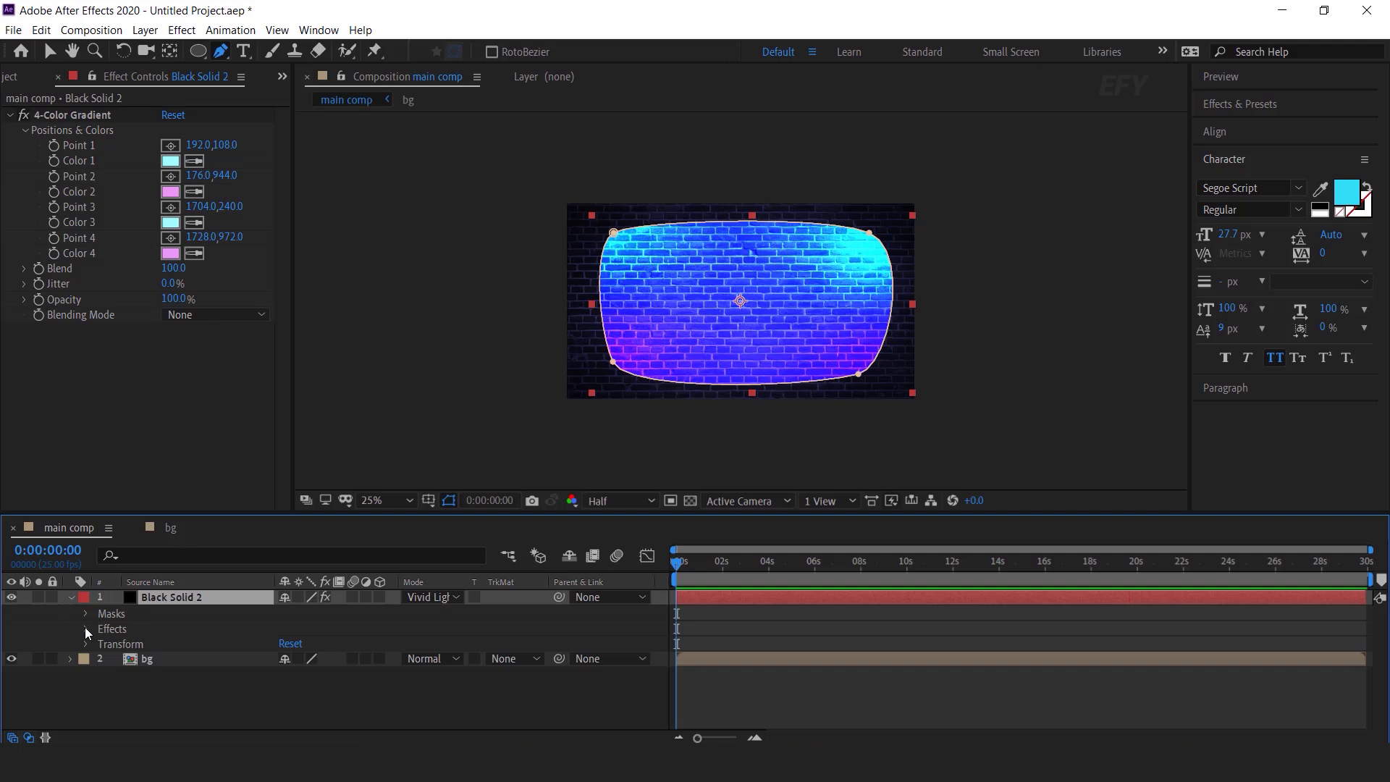
pyautogui.click(85, 613)
pyautogui.click(102, 628)
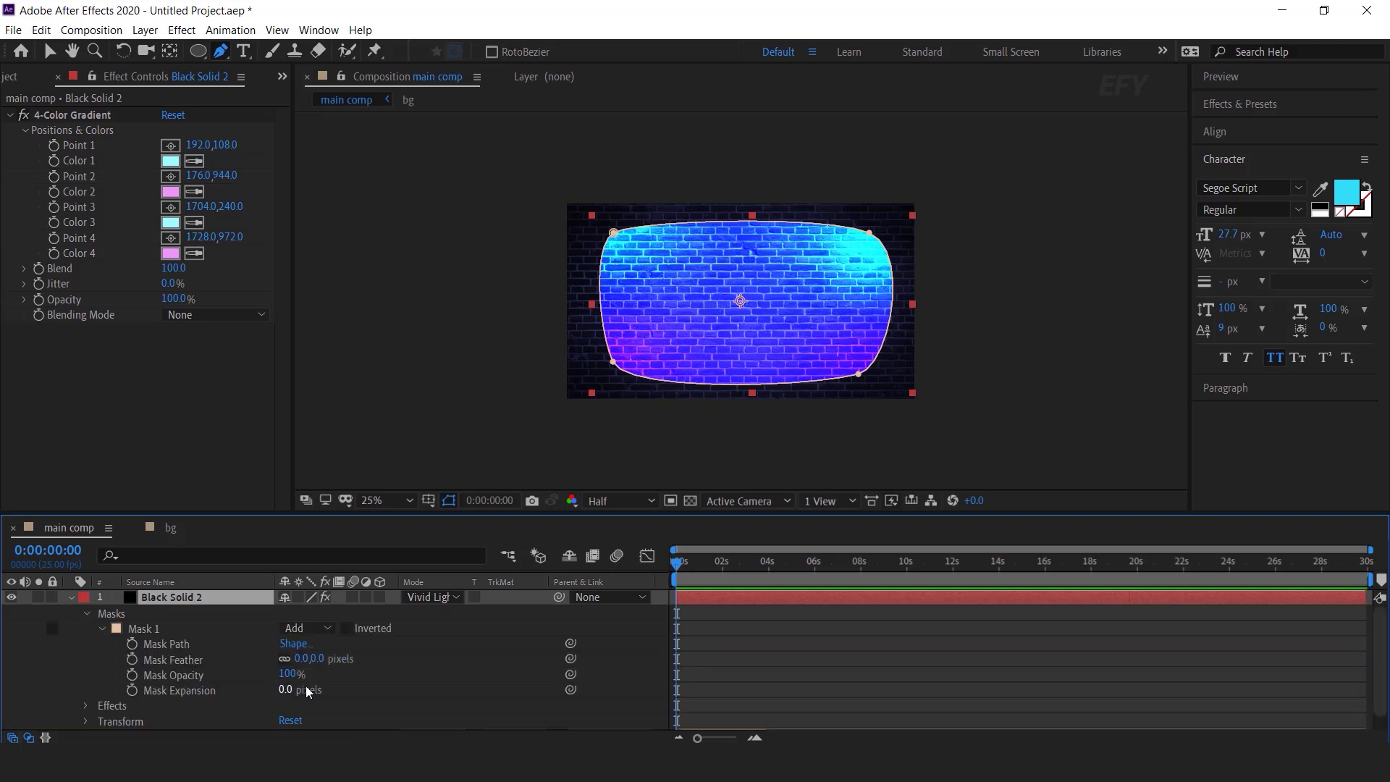
pyautogui.click(319, 658)
pyautogui.write('600')
pyautogui.press('Return')
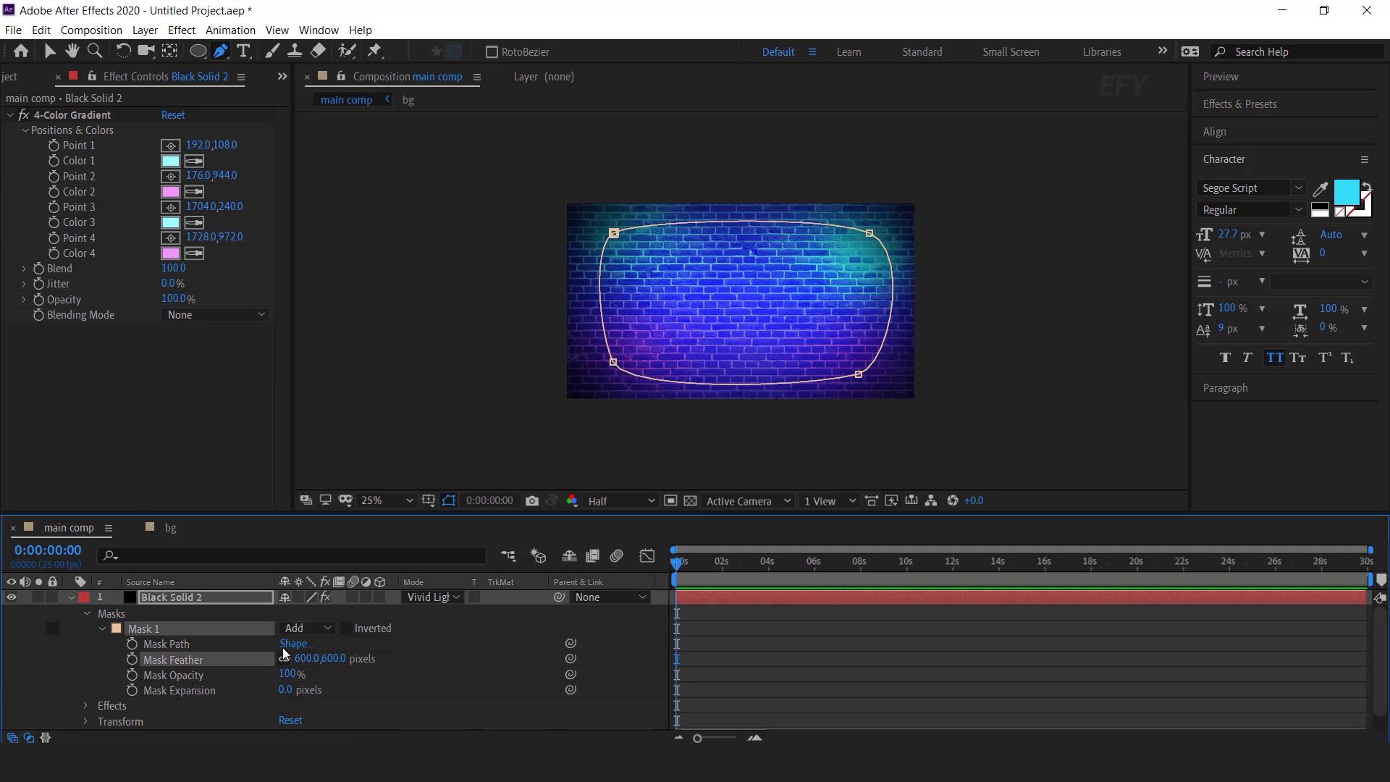
pyautogui.click(71, 598)
# Set the gradient solid's opacity to 30%
pyautogui.click(191, 600)
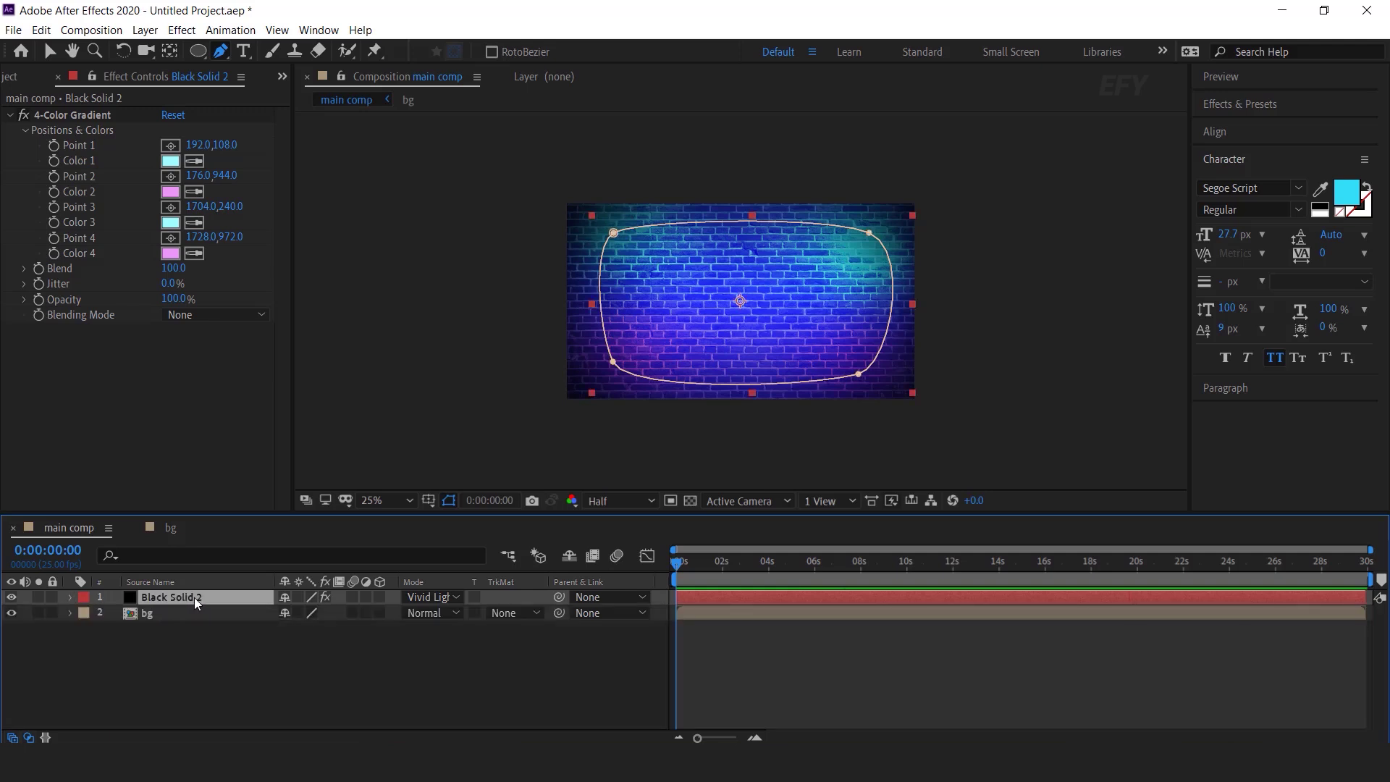
pyautogui.press('t')
pyautogui.click(291, 613)
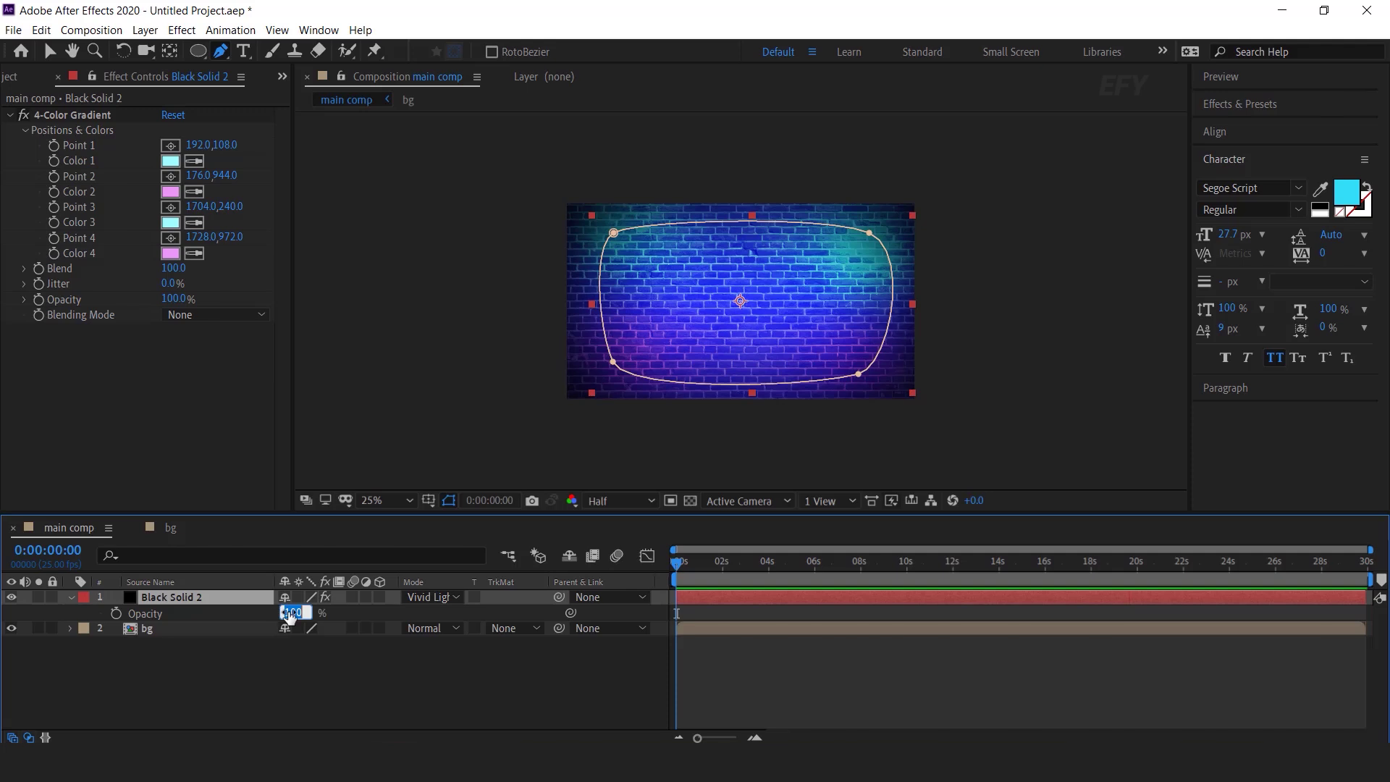
pyautogui.write('30')
pyautogui.press('Return')
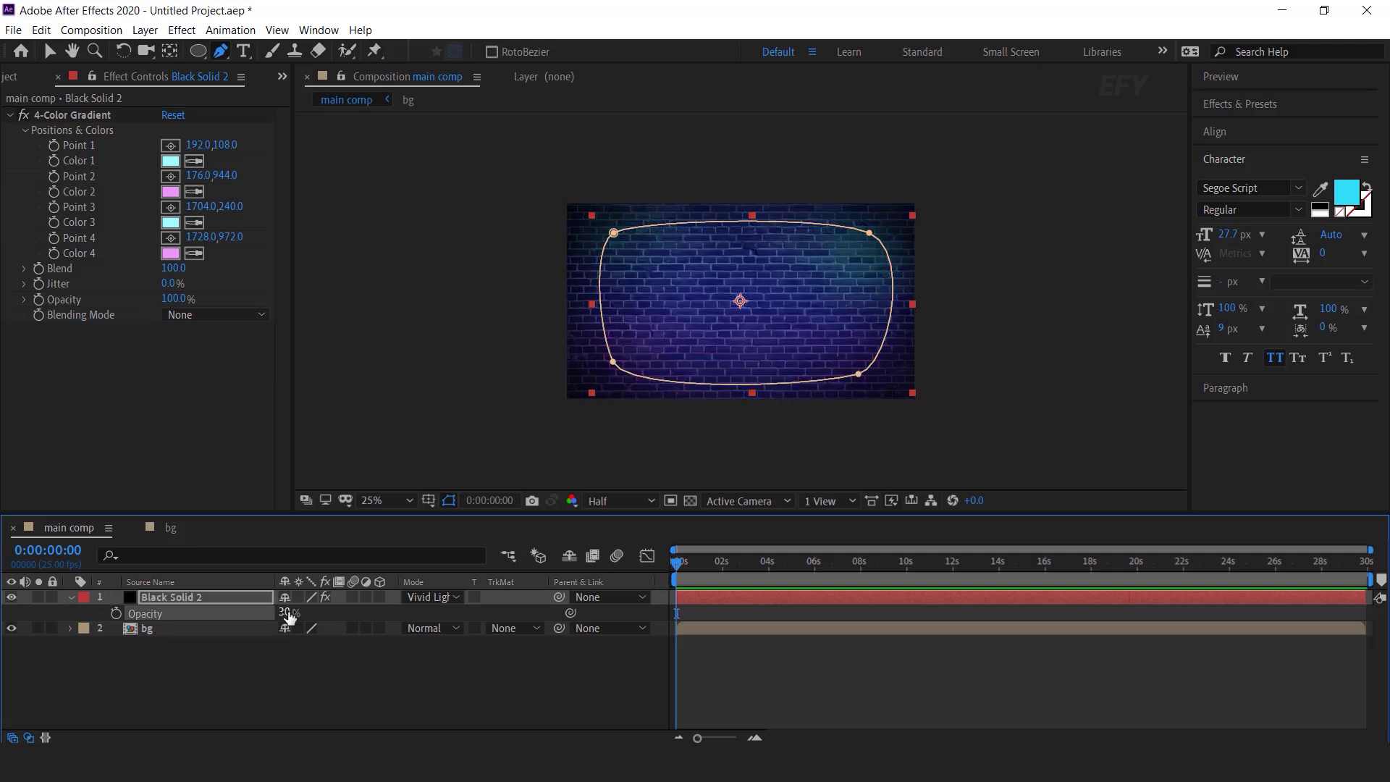
pyautogui.click(71, 598)
# Compare the frame with the gradient solid hidden and shown, and set the solid's opacity to 50%
pyautogui.click(10, 598)
pyautogui.click(11, 598)
pyautogui.click(11, 597)
pyautogui.click(10, 597)
pyautogui.press('t')
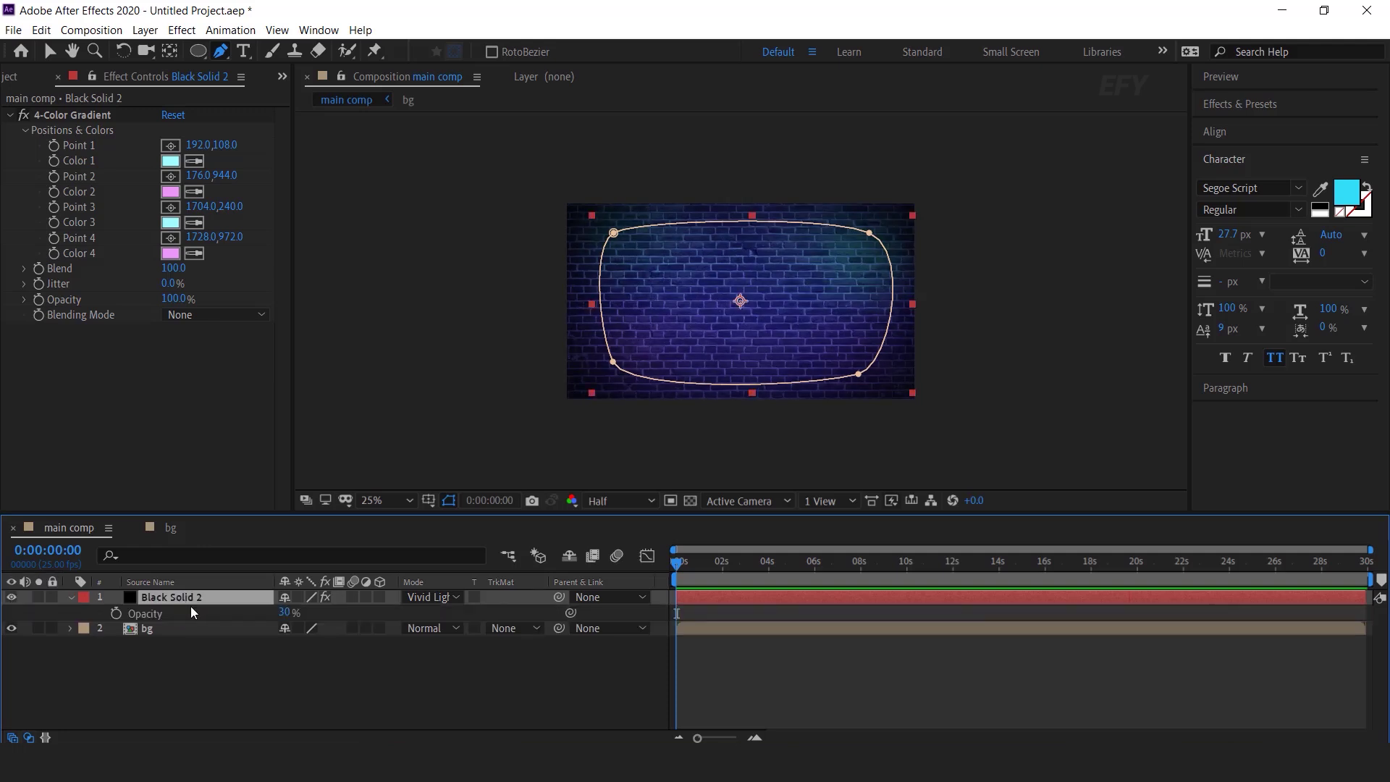
pyautogui.moveTo(288, 615); pyautogui.dragTo(511, 649)
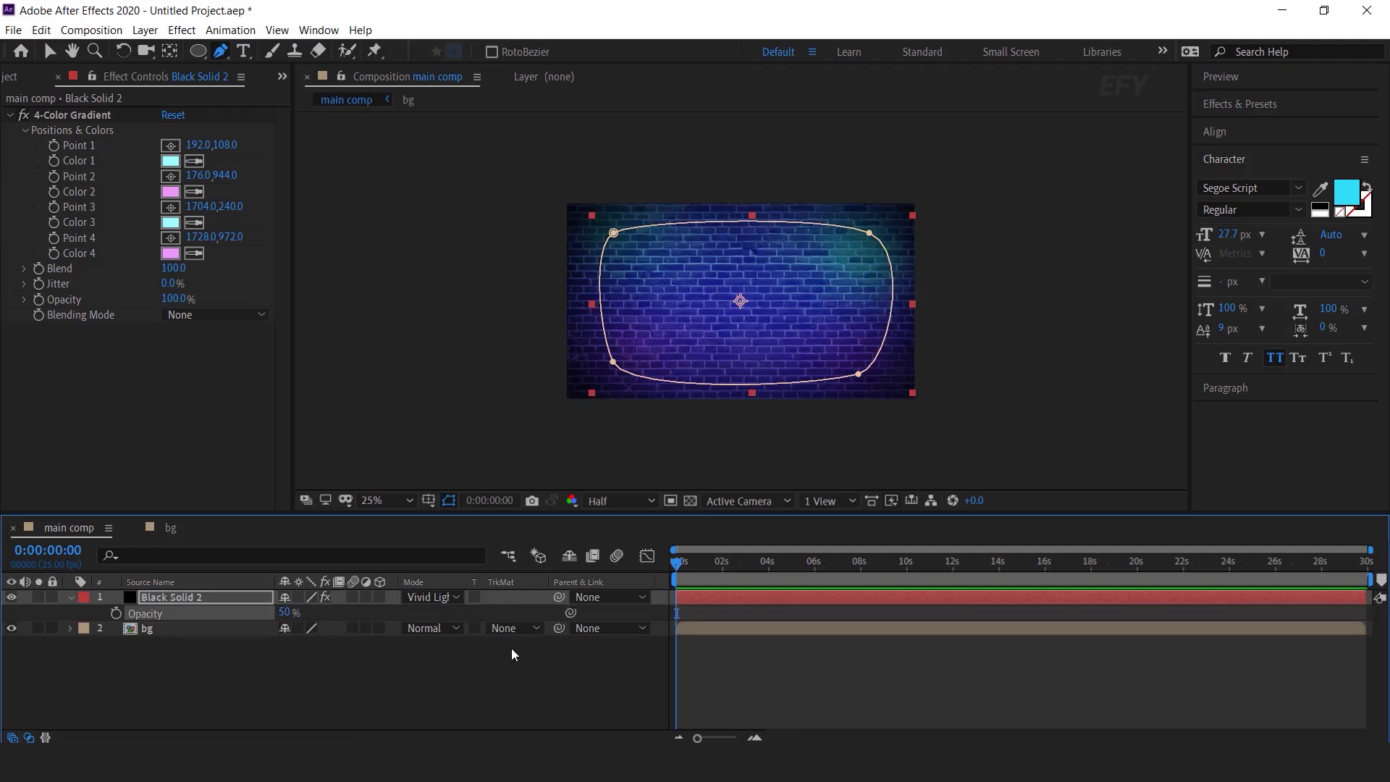
pyautogui.click(539, 663)
pyautogui.scroll(1, 841, 319)
pyautogui.scroll(-1, 854, 318)
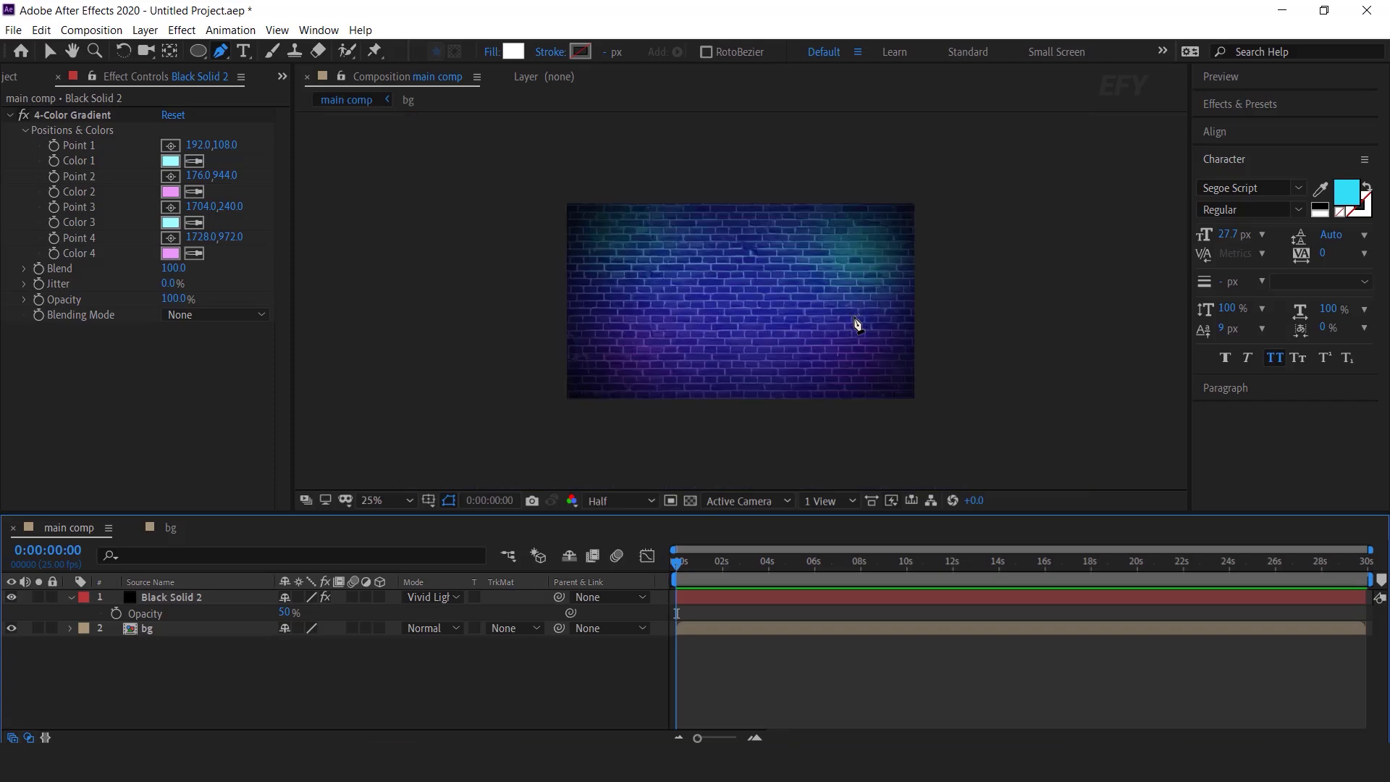
pyautogui.click(71, 597)
pyautogui.click(193, 598)
pyautogui.click(391, 630)
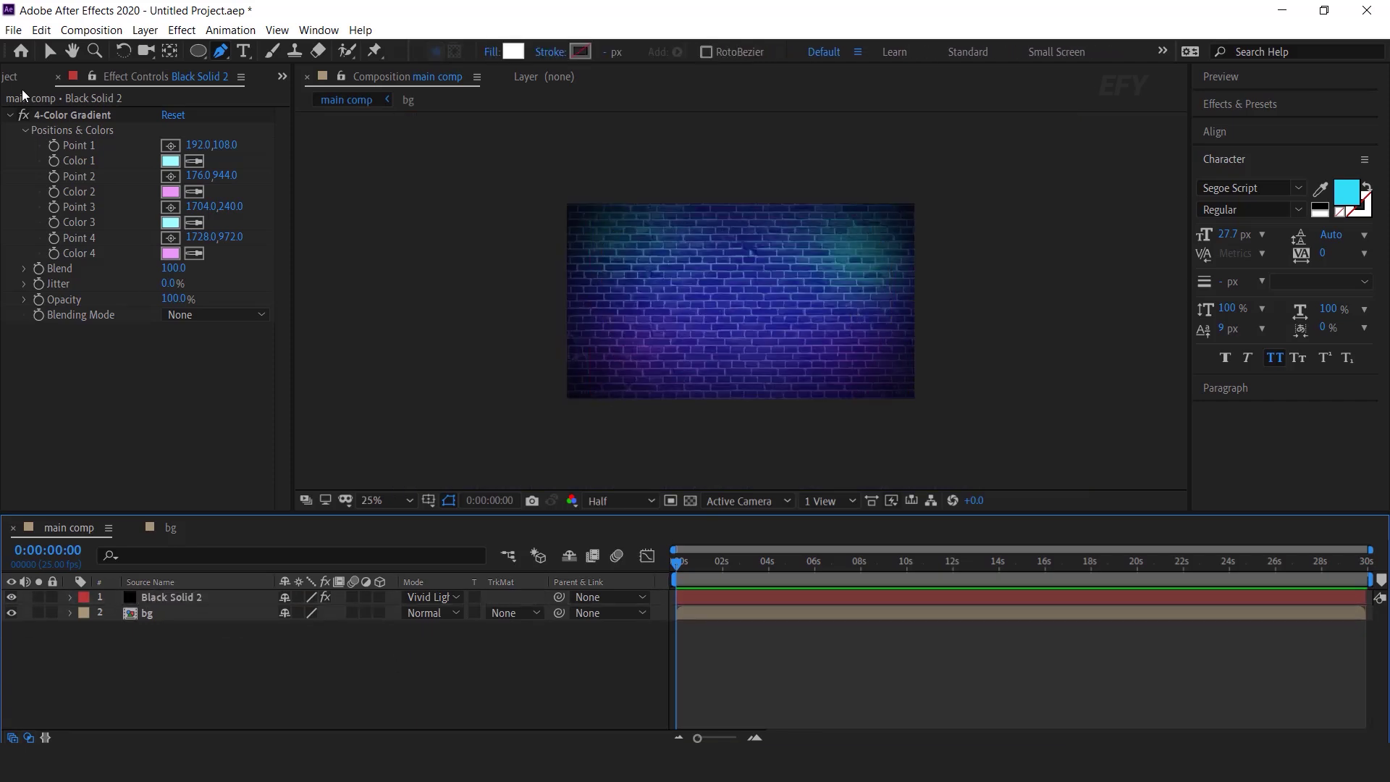
# Create a new composition named scene1 with the HDTV 1080 25 preset and a 30-second duration
pyautogui.click(13, 78)
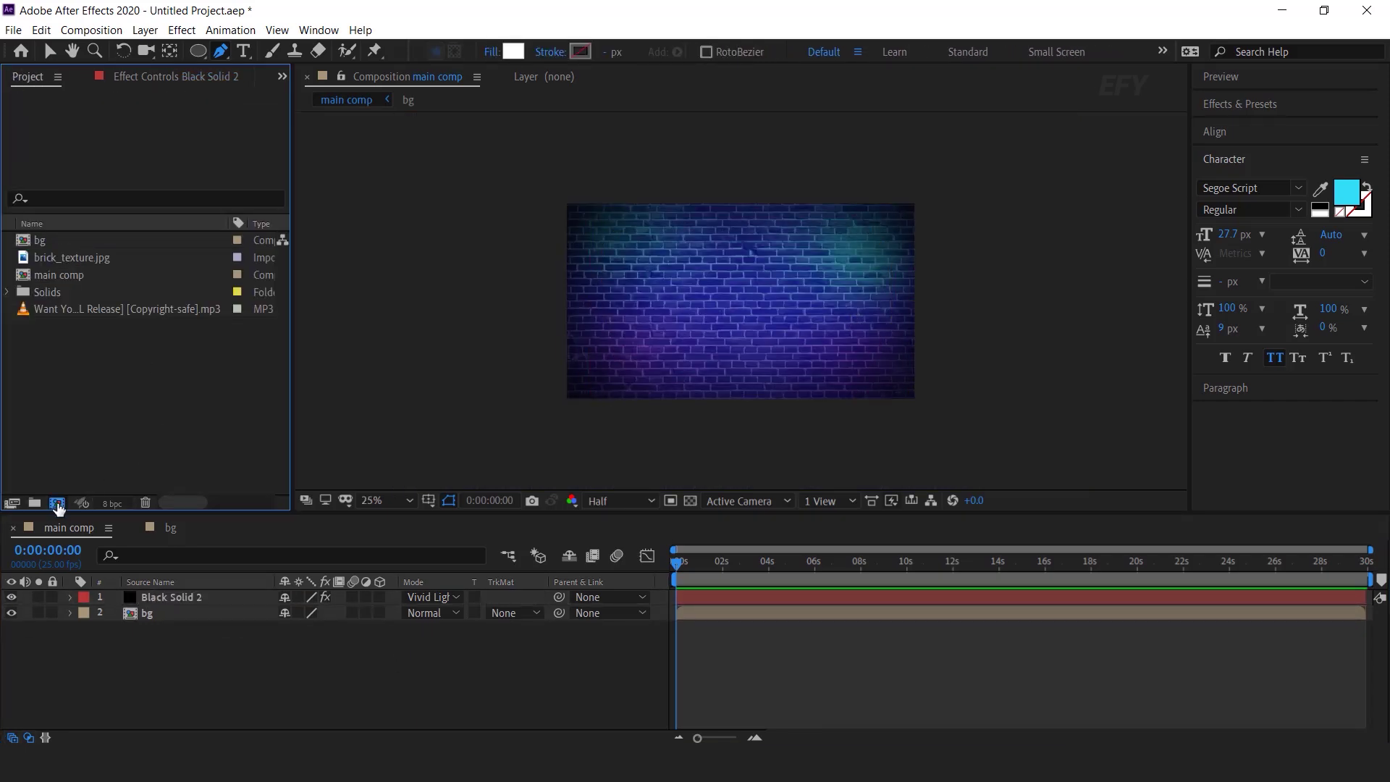
pyautogui.click(57, 502)
pyautogui.write('scene1')
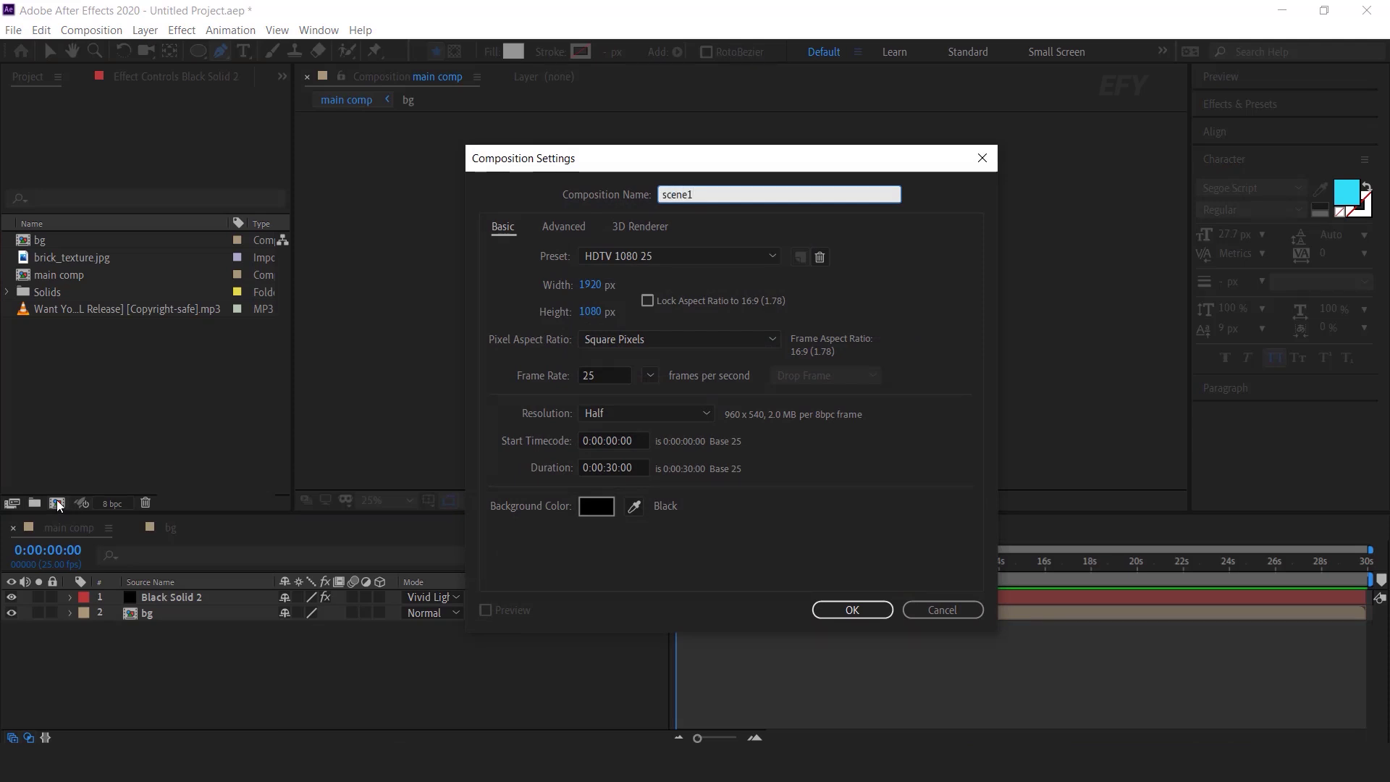
pyautogui.press('Return')
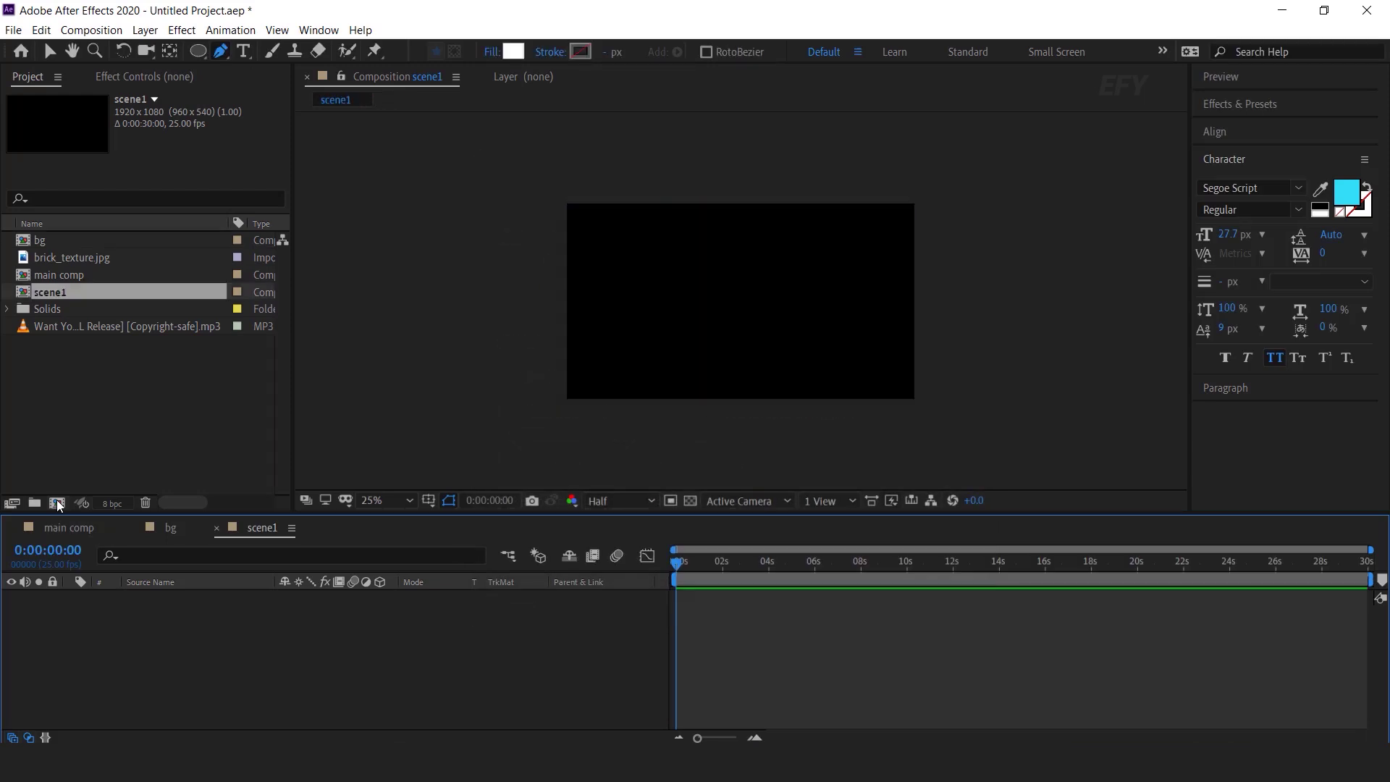
# Copy the lyric line "Keep pushing you away" from the other window and paste it as a text layer in scene1
pyautogui.click(244, 50)
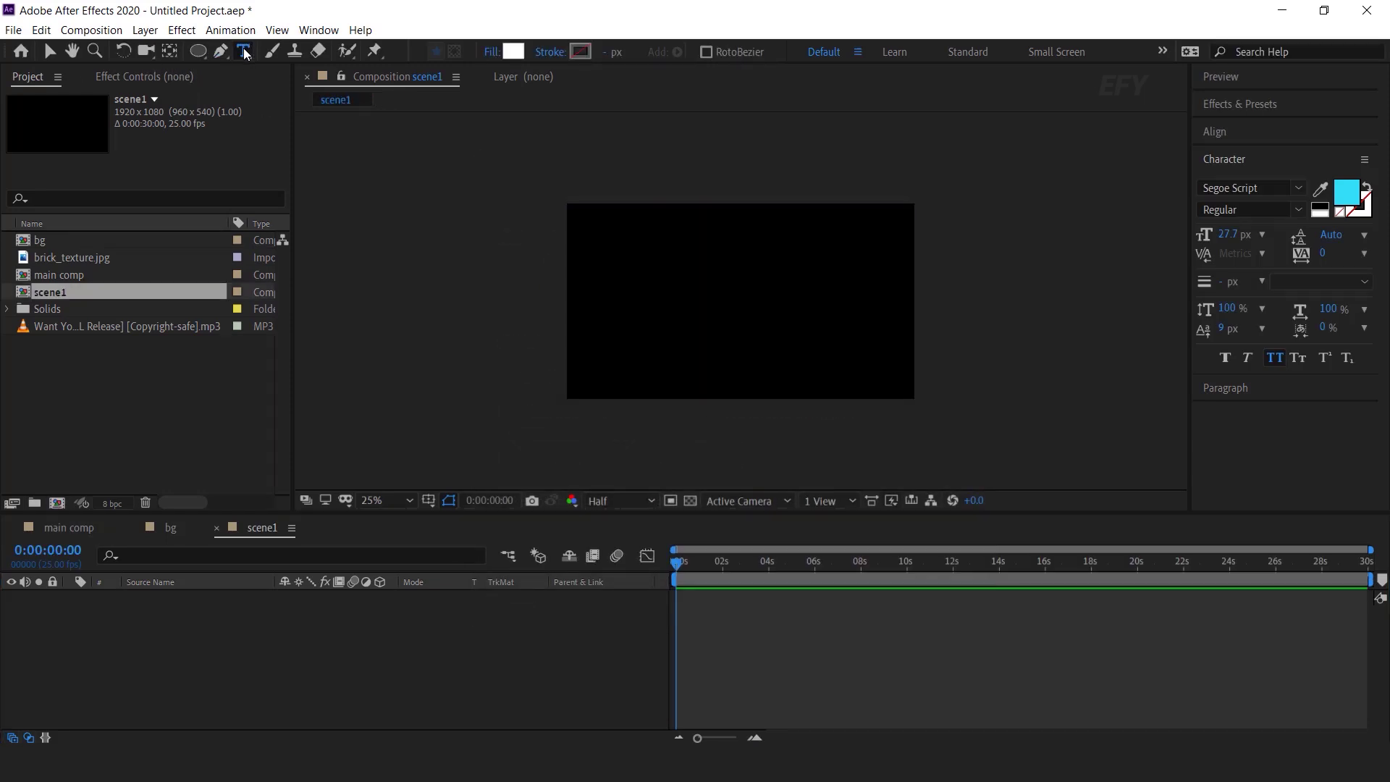
pyautogui.hotkey('alt', 'Tab')
pyautogui.click(575, 154)
pyautogui.moveTo(659, 152); pyautogui.dragTo(494, 153)
pyautogui.hotkey('ctrl', 'c')
pyautogui.hotkey('alt', 'Tab')
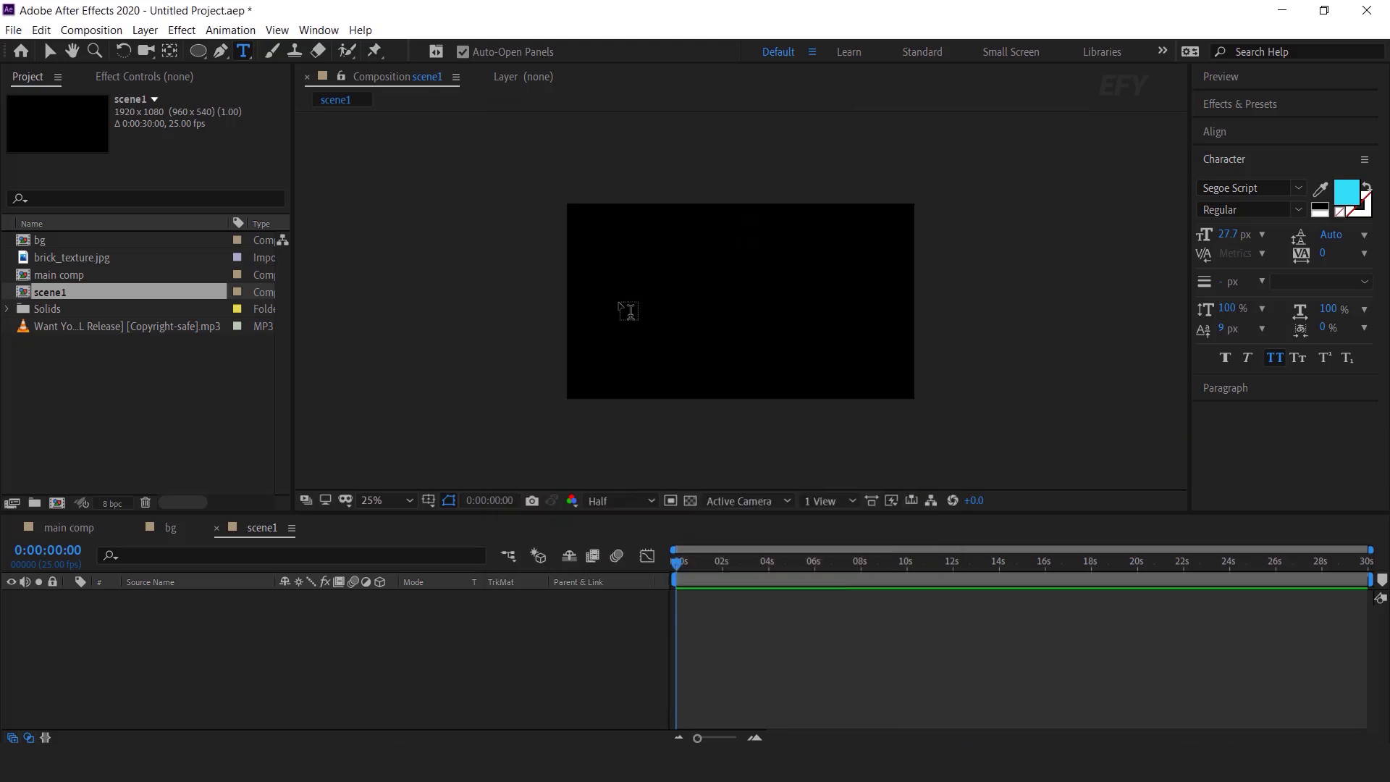
pyautogui.click(621, 298)
pyautogui.hotkey('ctrl', 'v')
pyautogui.click(50, 51)
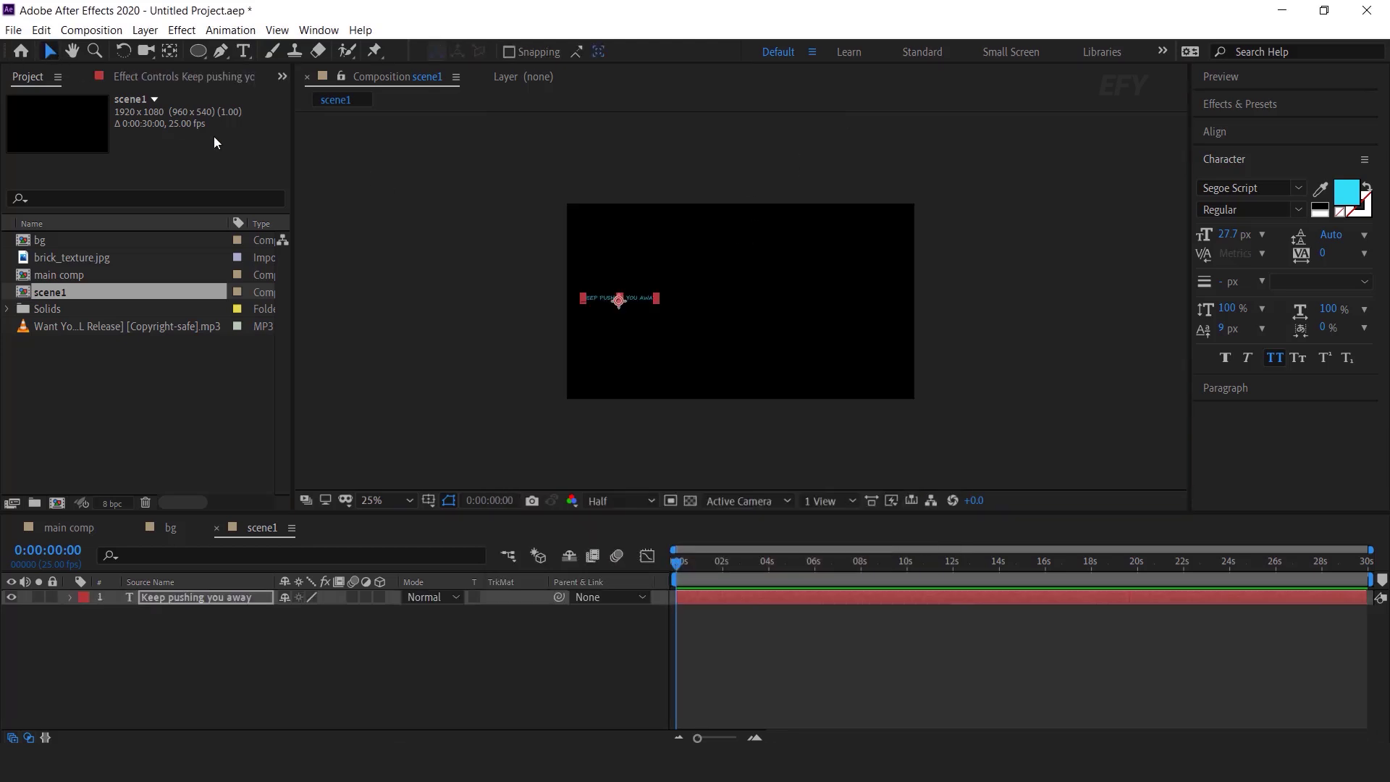
# Enlarge the lyric text to 112 px and move it to the horizontal centre of the frame
pyautogui.moveTo(1227, 234); pyautogui.dragTo(1295, 237)
pyautogui.moveTo(717, 293); pyautogui.dragTo(810, 281)
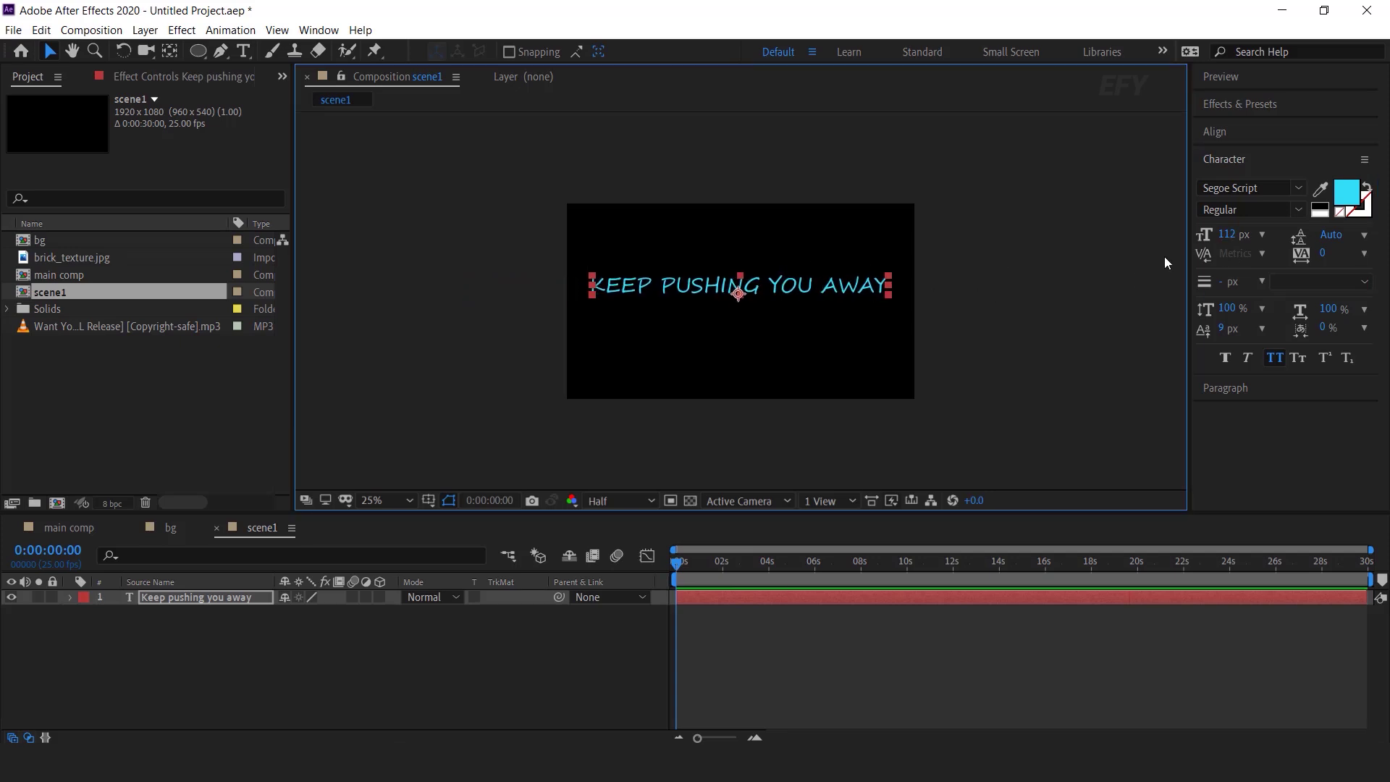
# Change the lyric text's font to Simplifica and set its size to 108 px
pyautogui.click(1260, 188)
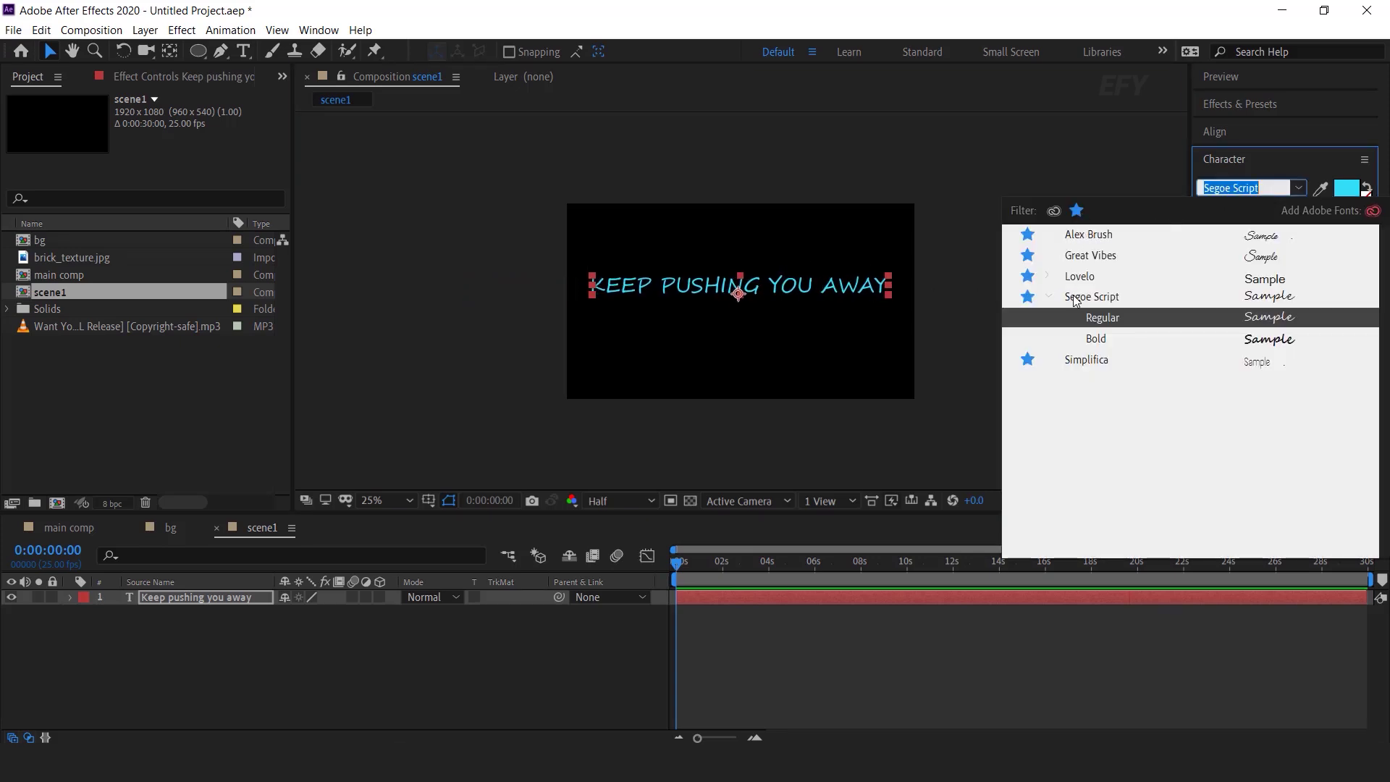
pyautogui.click(1090, 361)
pyautogui.moveTo(1229, 236); pyautogui.dragTo(1304, 236)
pyautogui.click(383, 501)
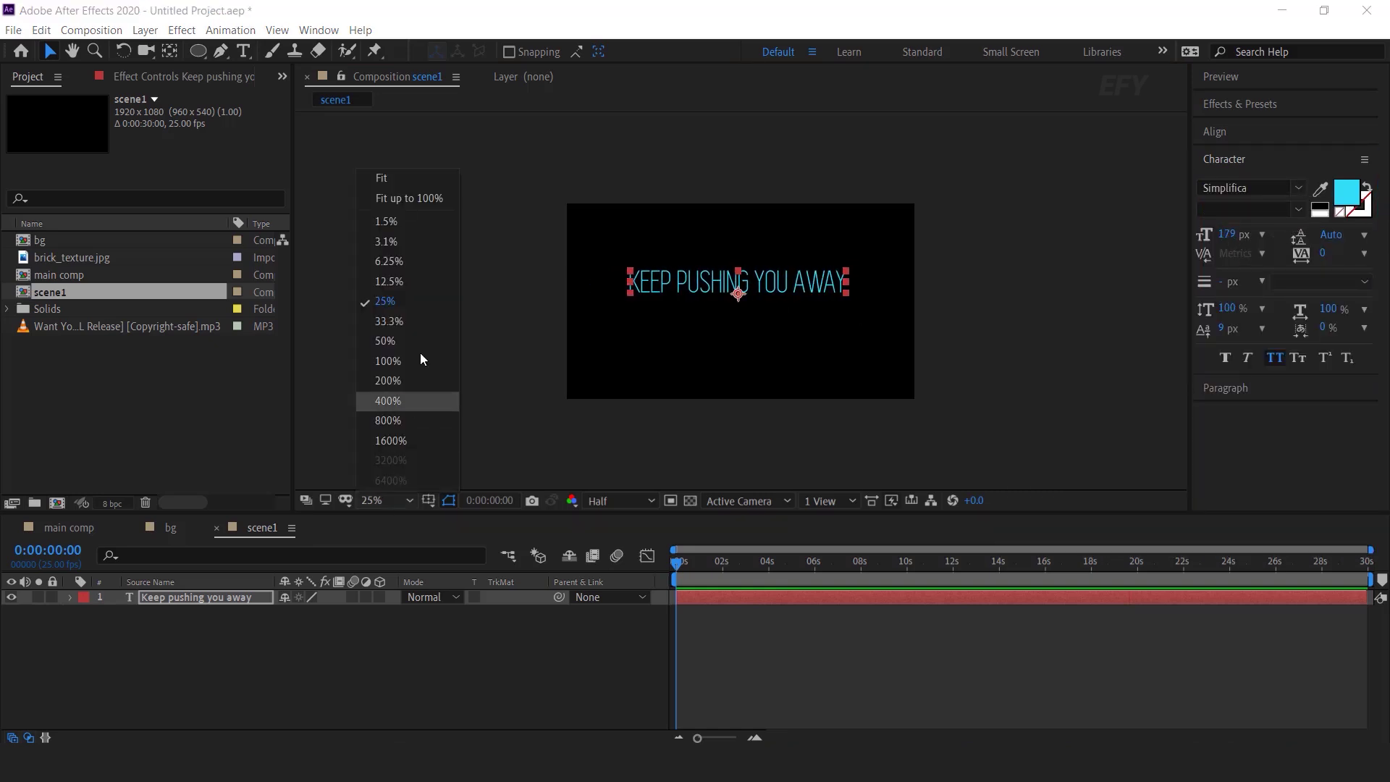
pyautogui.click(413, 202)
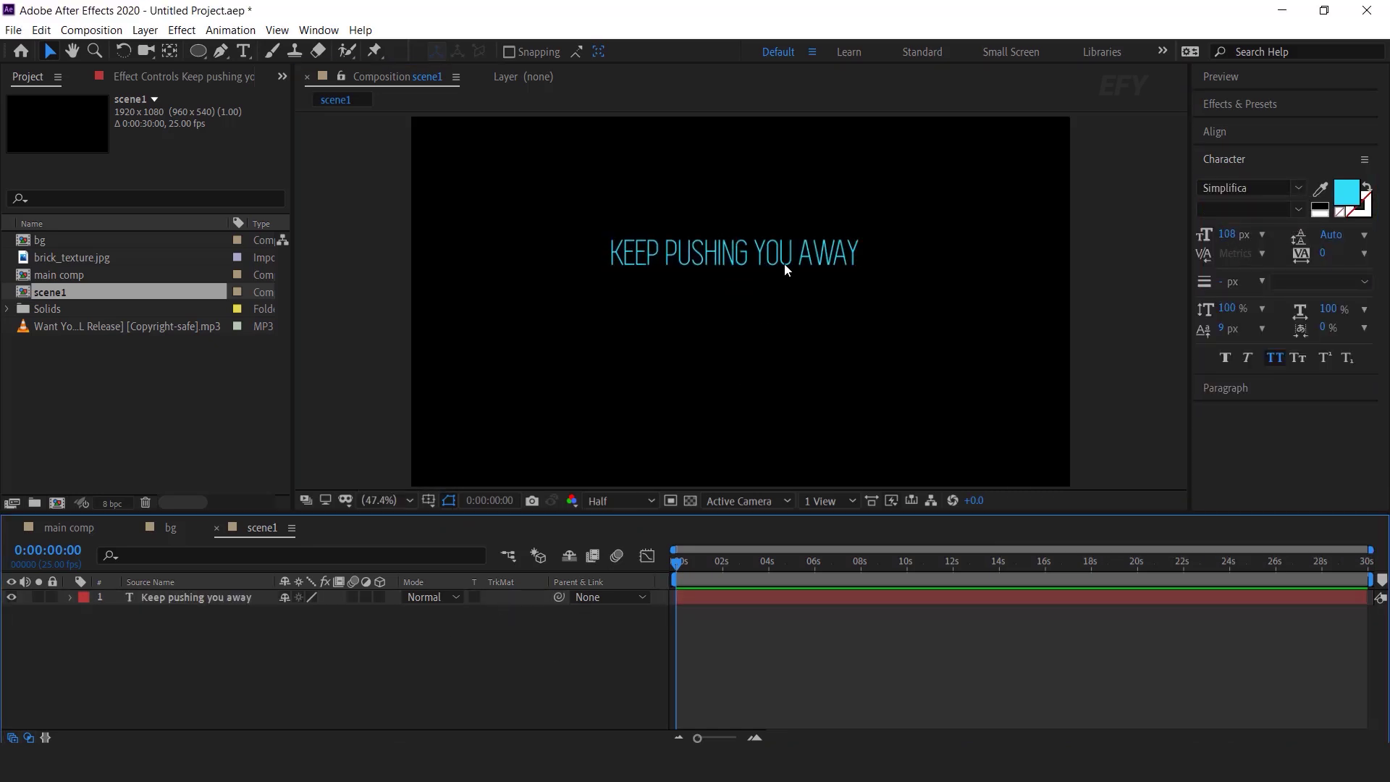
pyautogui.click(784, 264)
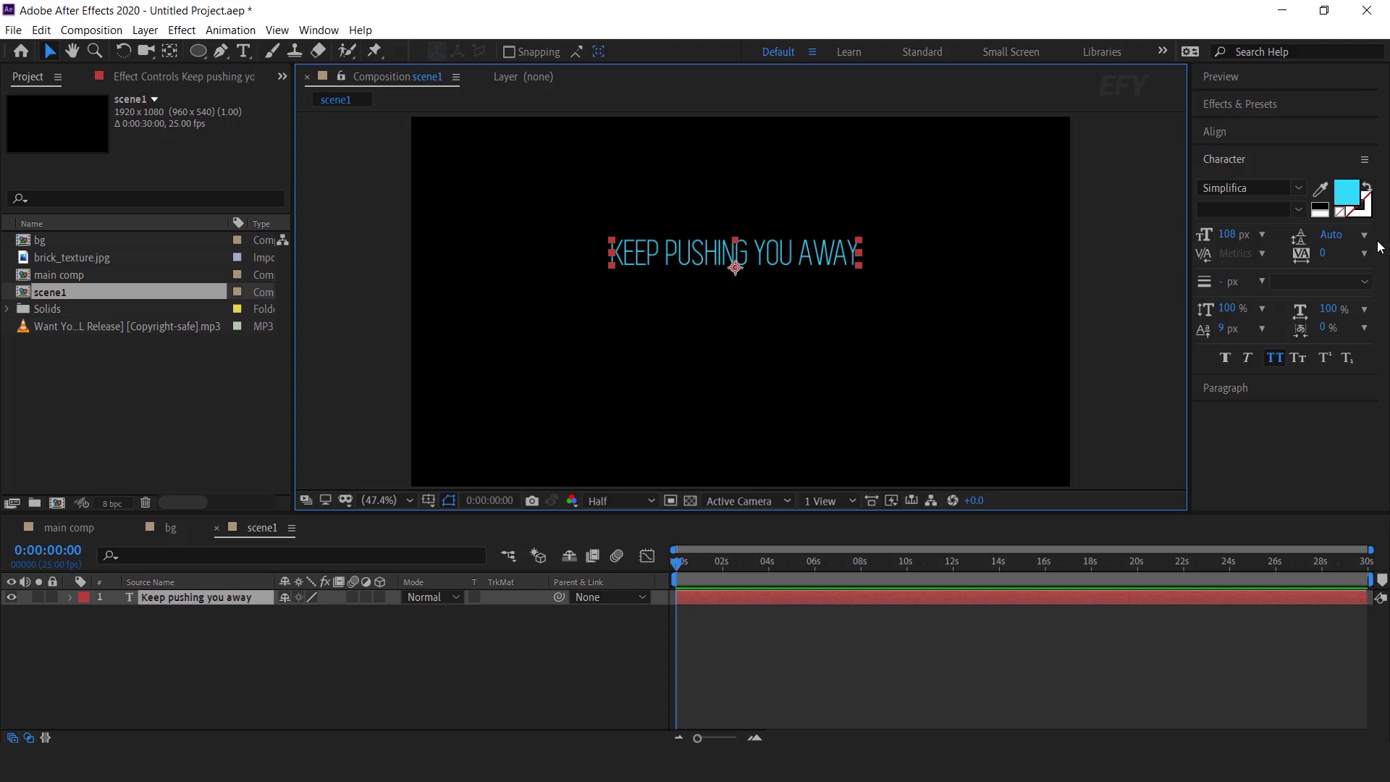
# Change the lyric text's fill colour to a bright pinkish magenta
pyautogui.click(1349, 193)
pyautogui.moveTo(341, 453); pyautogui.dragTo(335, 377)
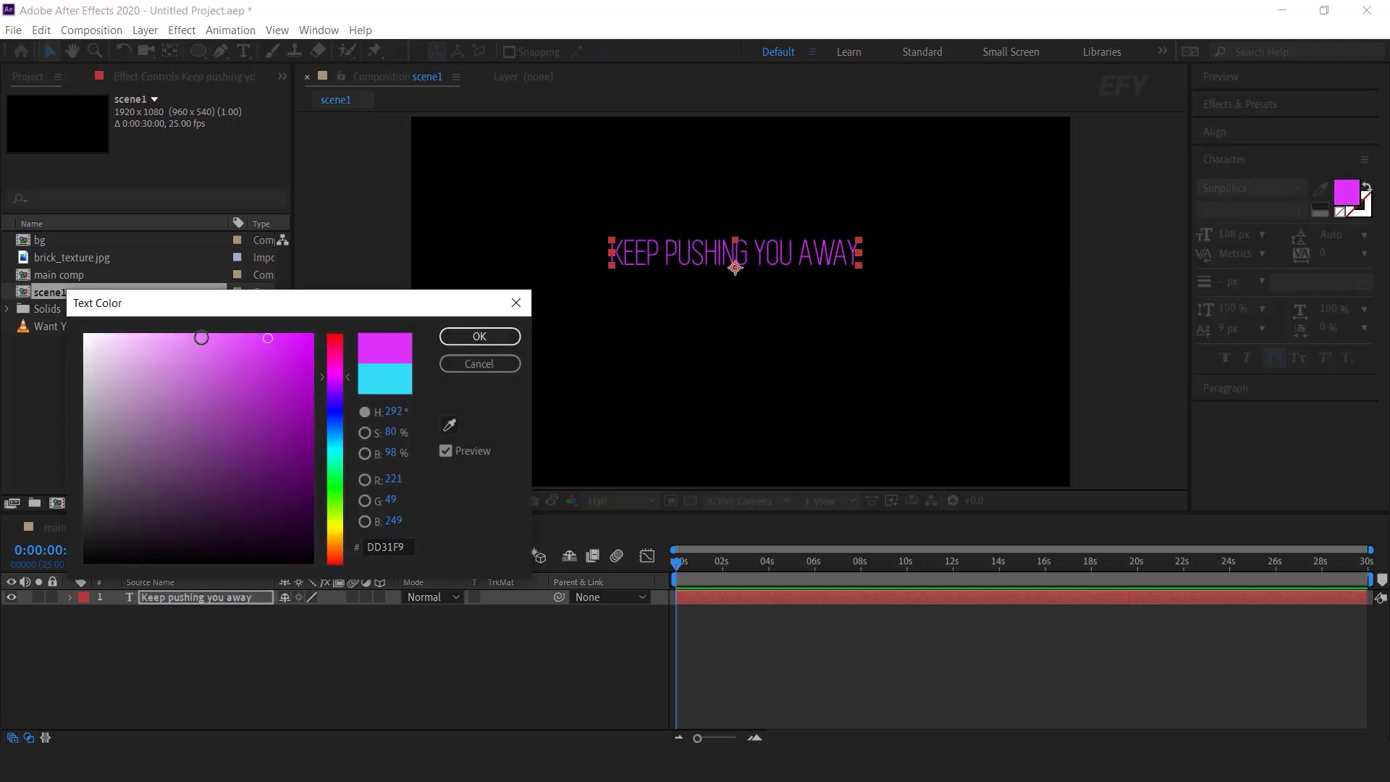
pyautogui.click(471, 237)
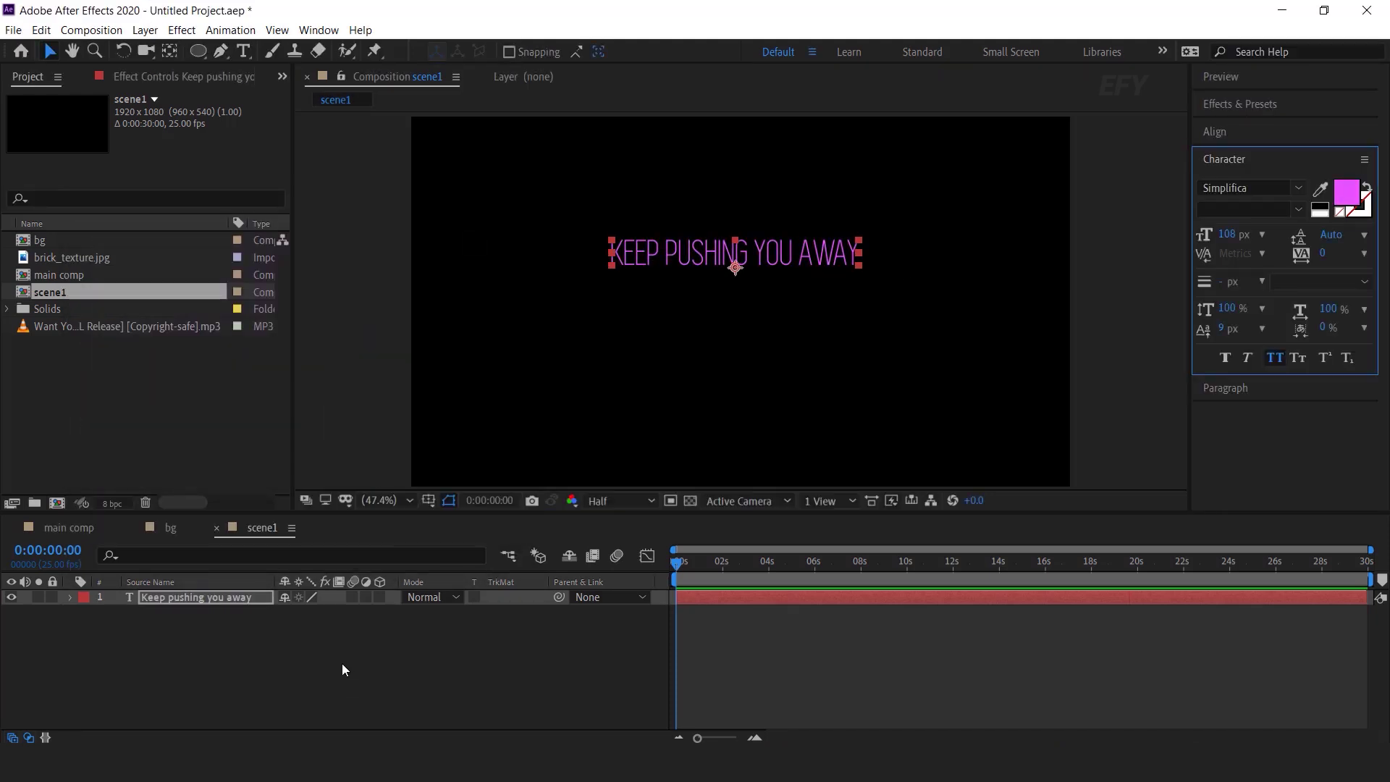
pyautogui.click(342, 663)
pyautogui.click(126, 597)
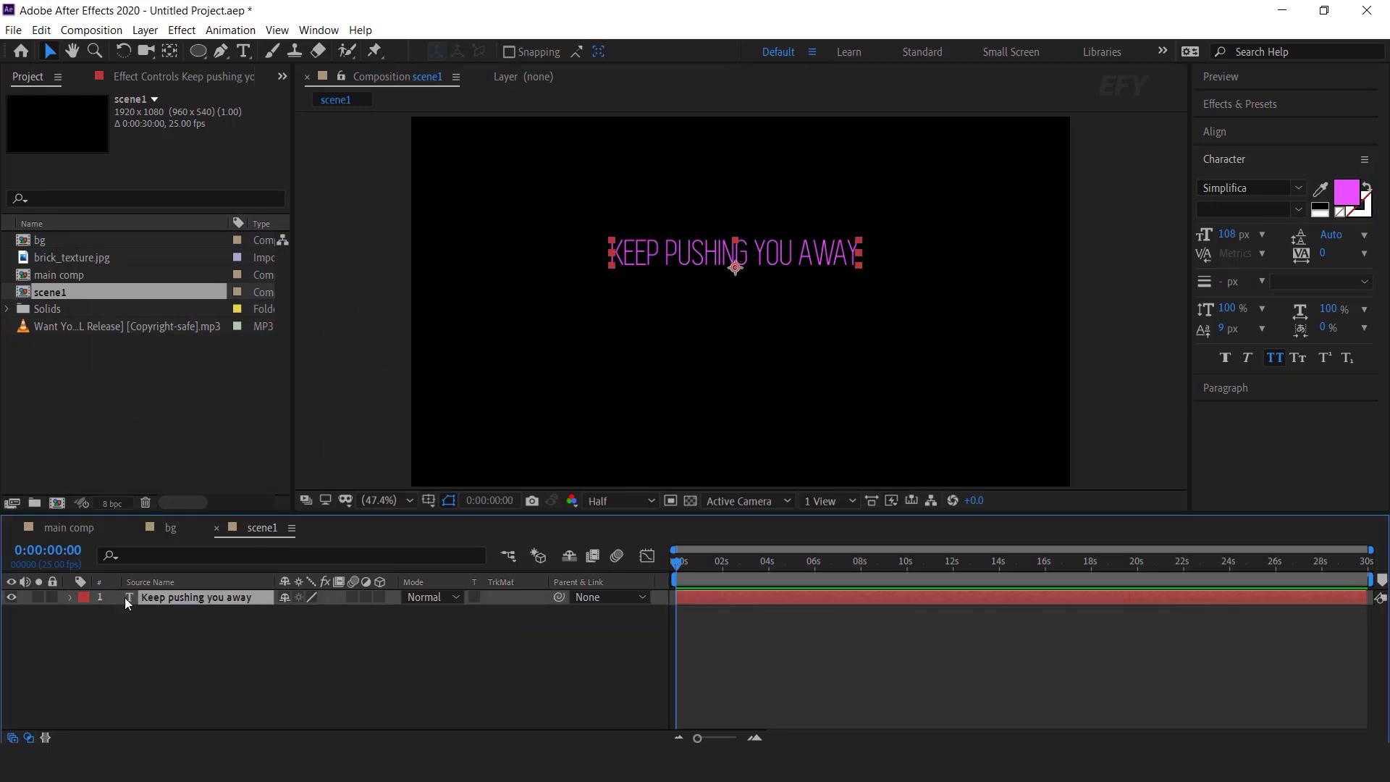
# Add a text animator with Scale, Skew and Rotation to the lyric layer and delete its Skew Axis property
pyautogui.click(70, 597)
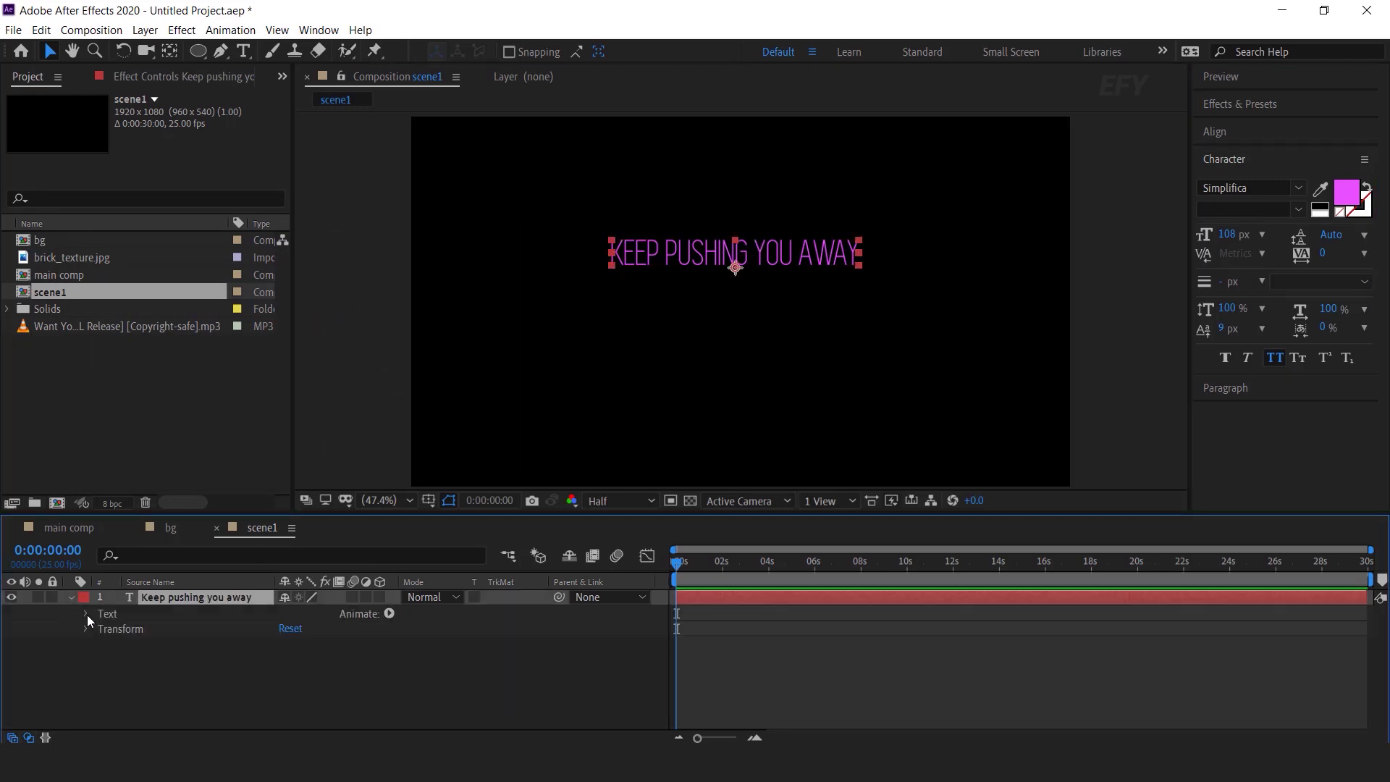
pyautogui.click(389, 613)
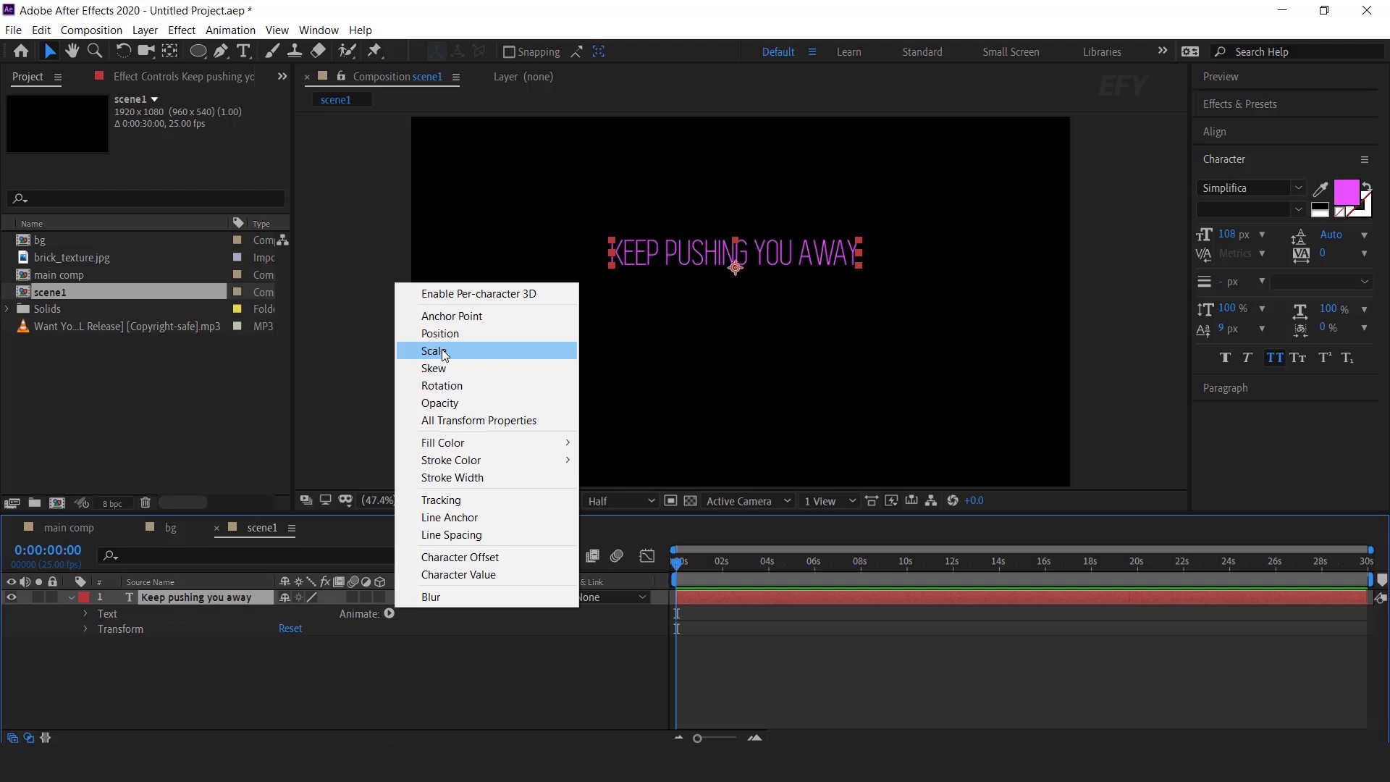
pyautogui.click(443, 352)
pyautogui.click(389, 613)
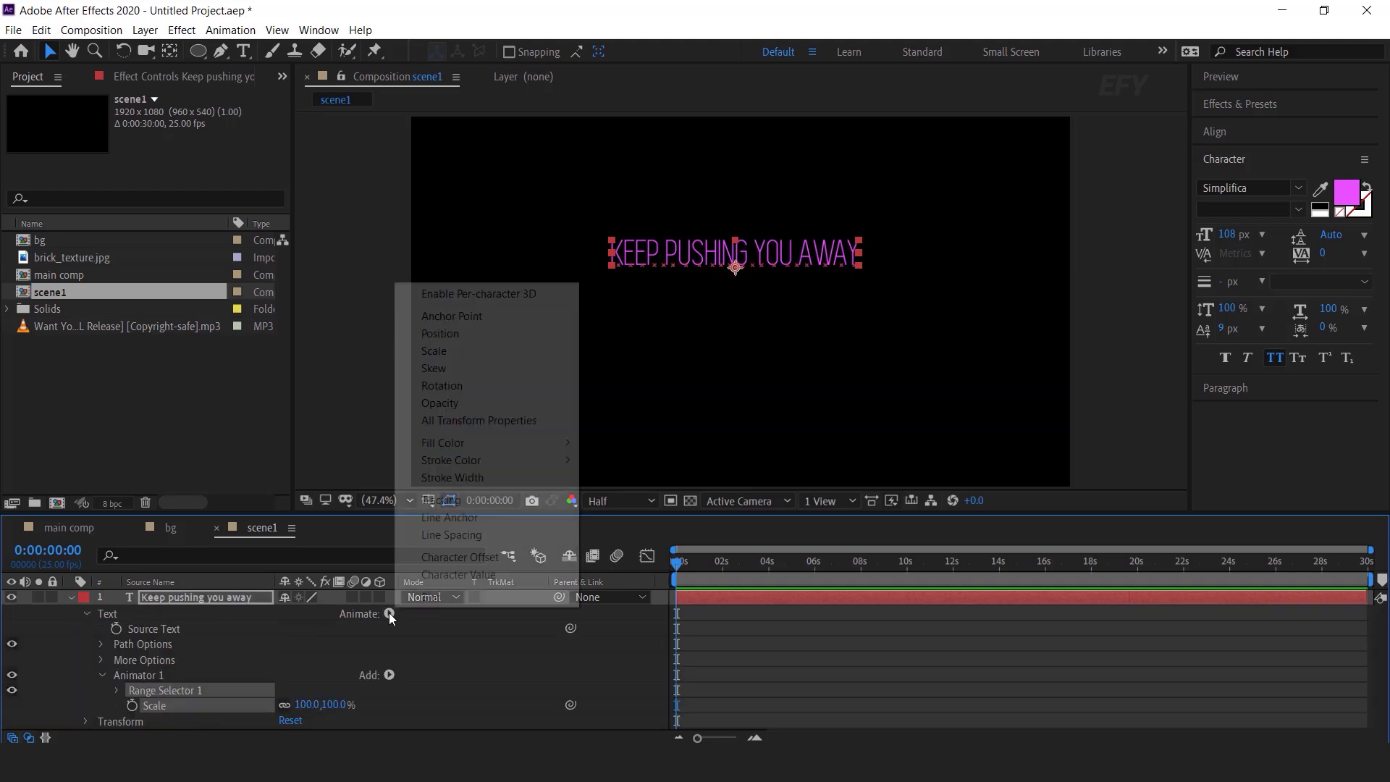
pyautogui.click(432, 369)
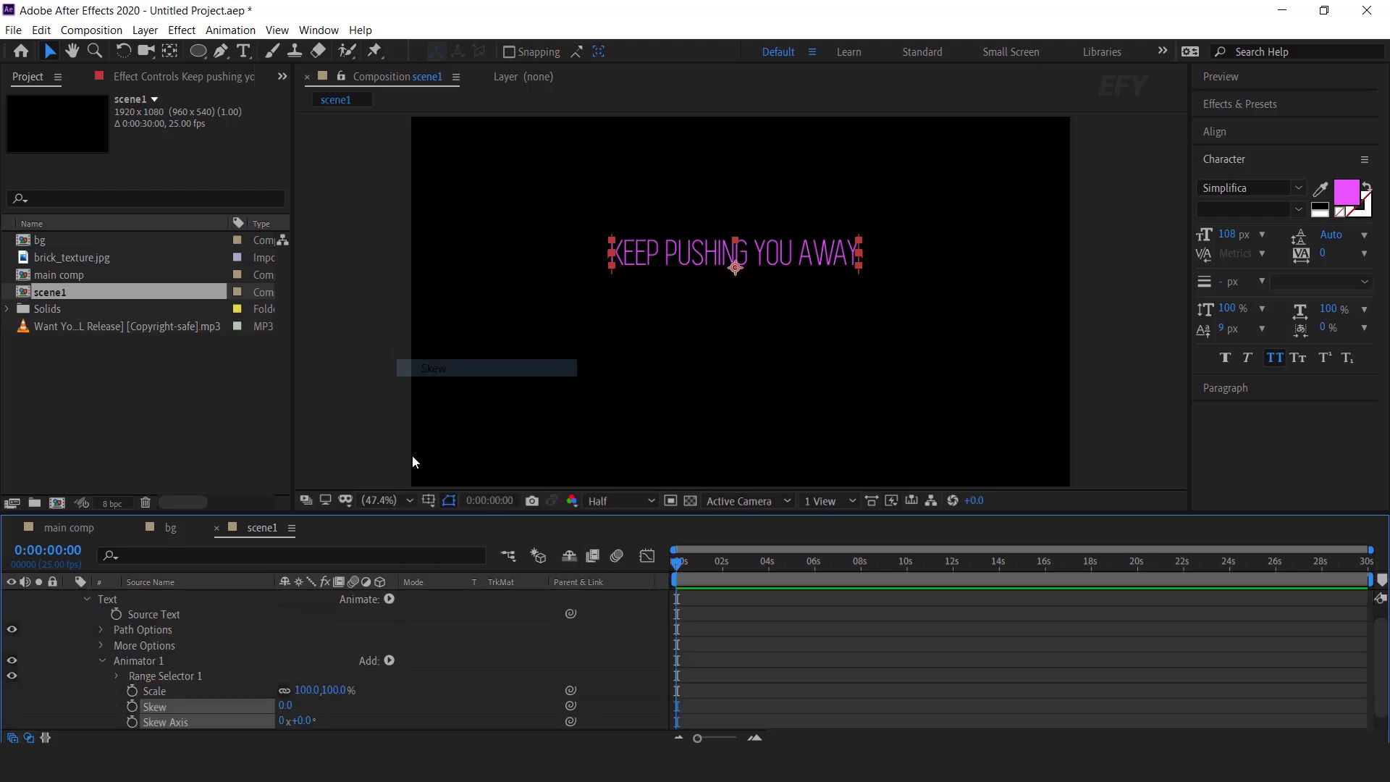
pyautogui.click(390, 600)
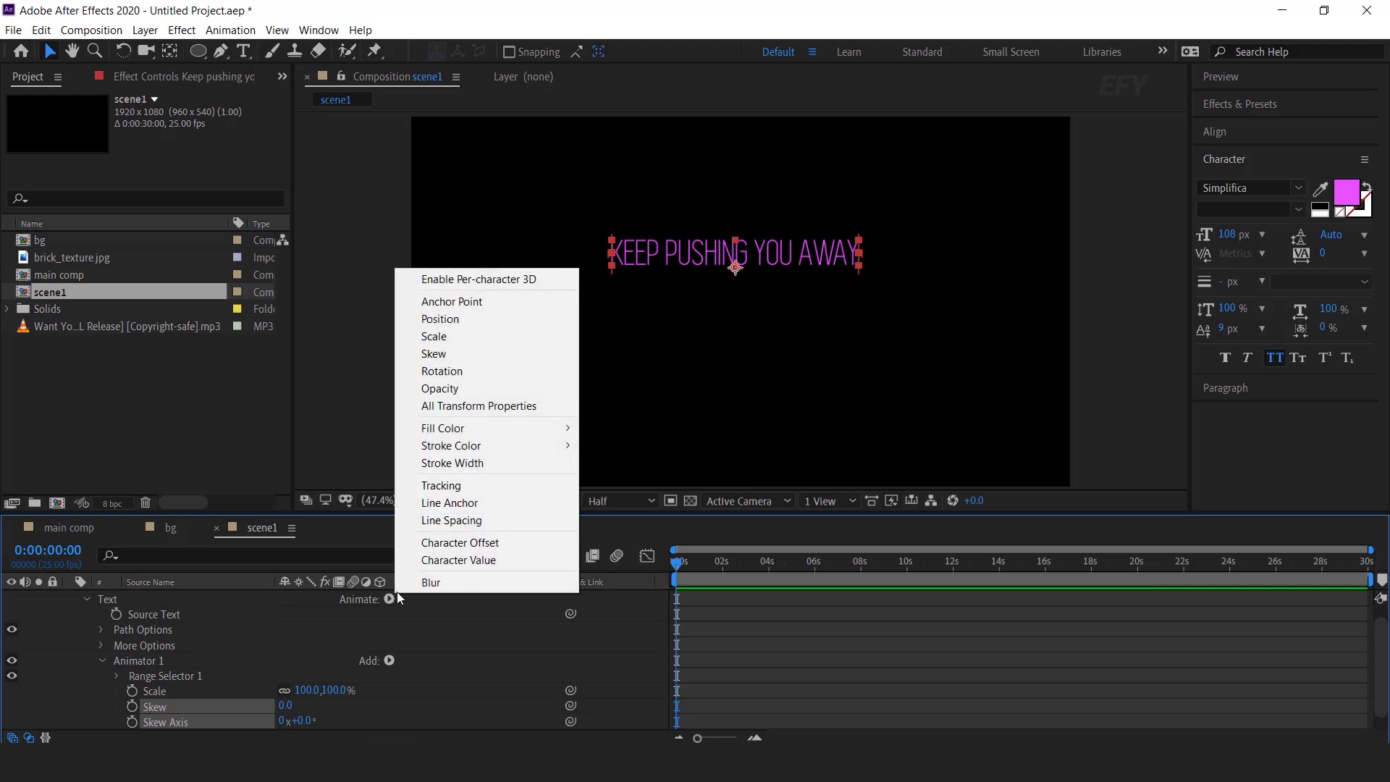
pyautogui.click(442, 371)
pyautogui.click(161, 693)
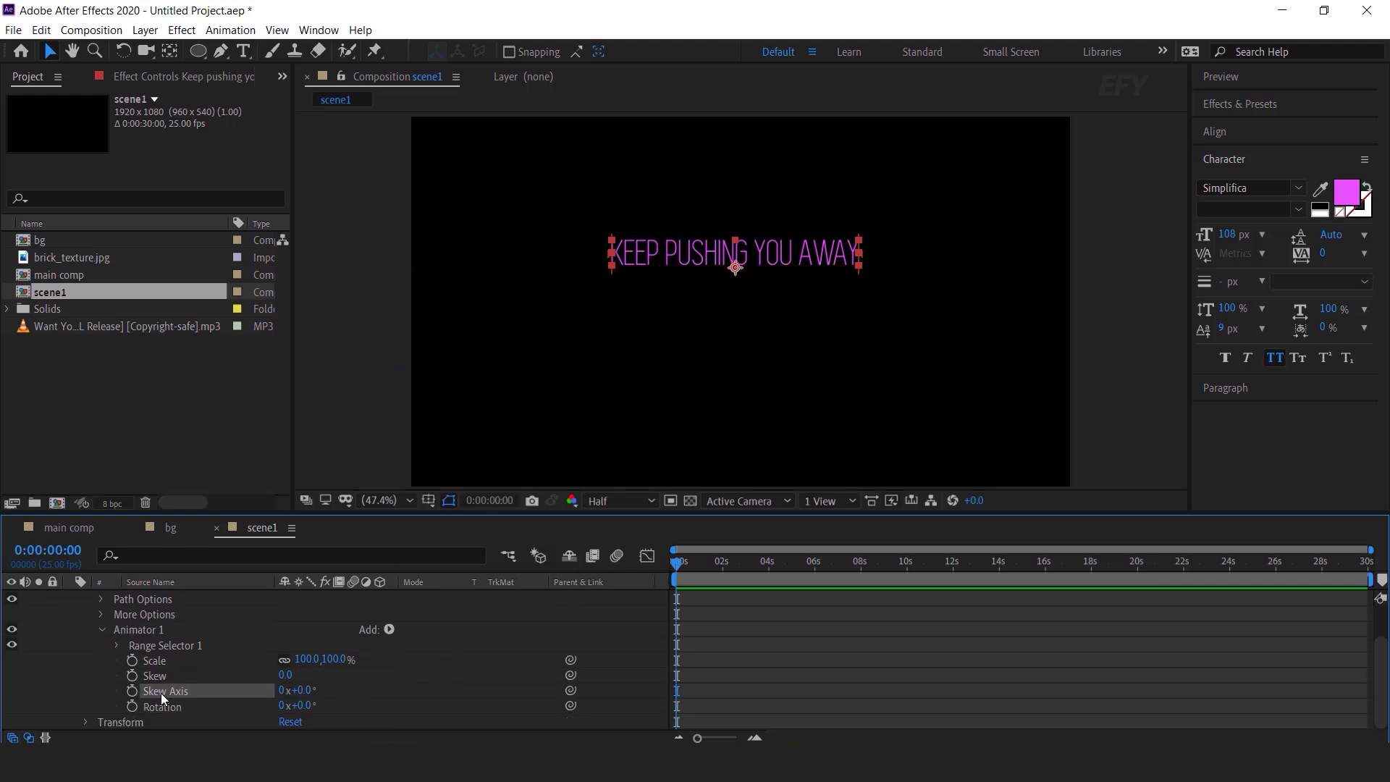
pyautogui.press('Delete')
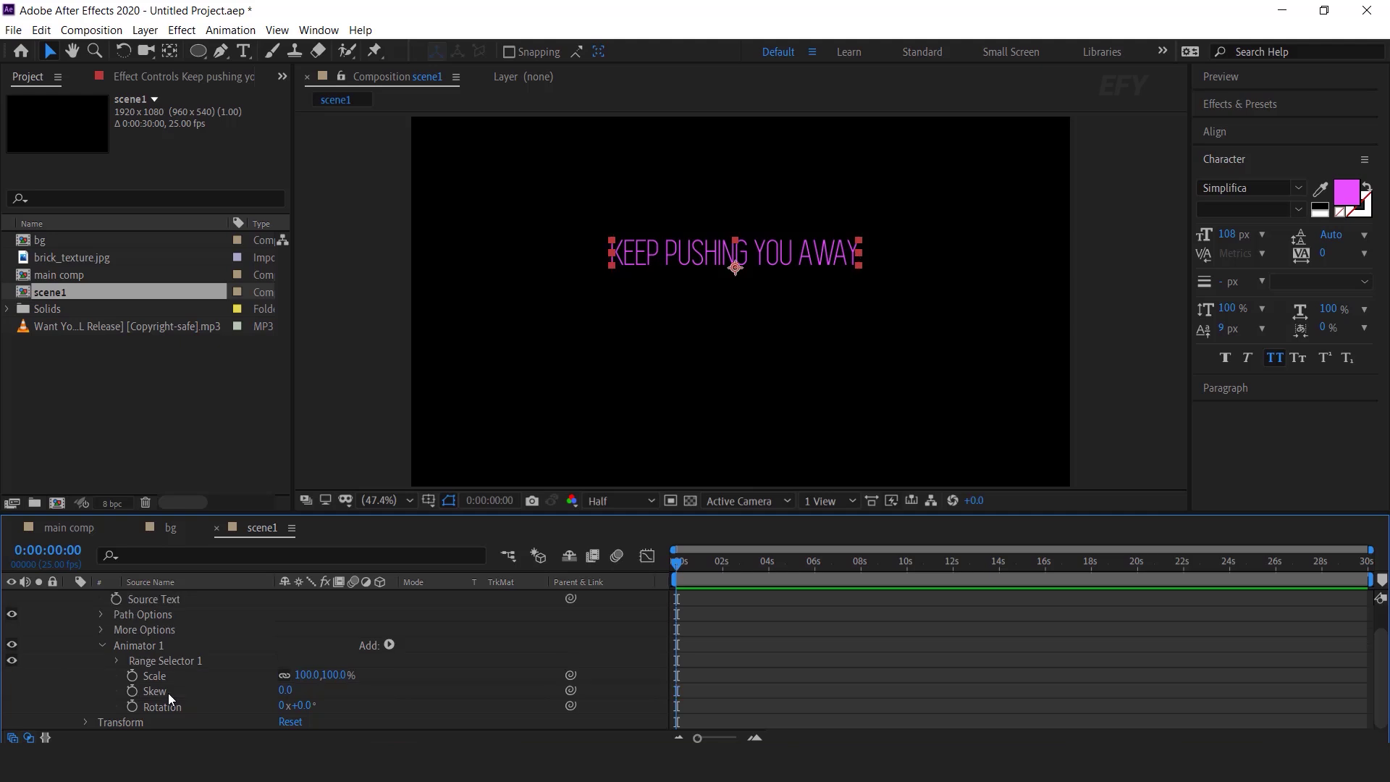
# Set the text animator's Rotation to 50° and its Skew to 10
pyautogui.click(303, 706)
pyautogui.write('50')
pyautogui.press('Return')
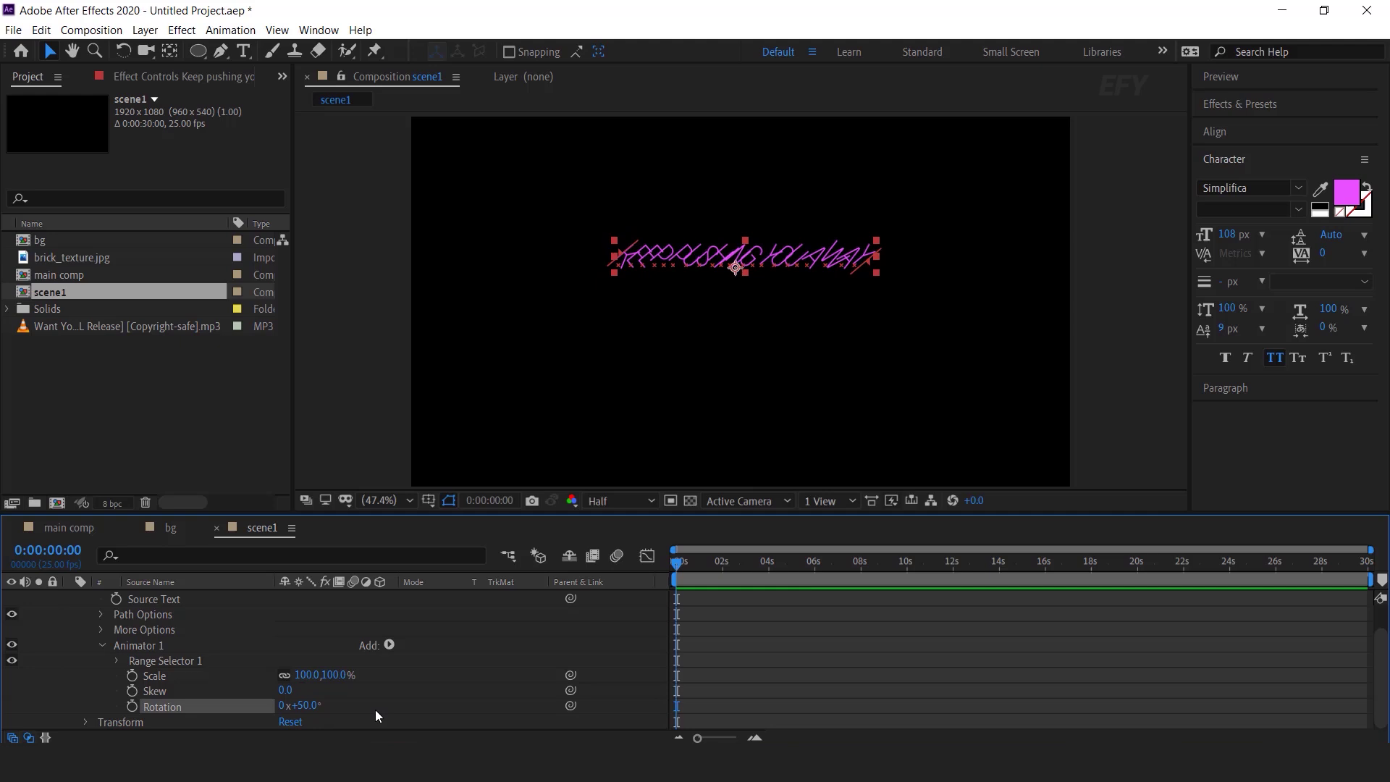
pyautogui.click(289, 690)
pyautogui.write('10')
pyautogui.press('Return')
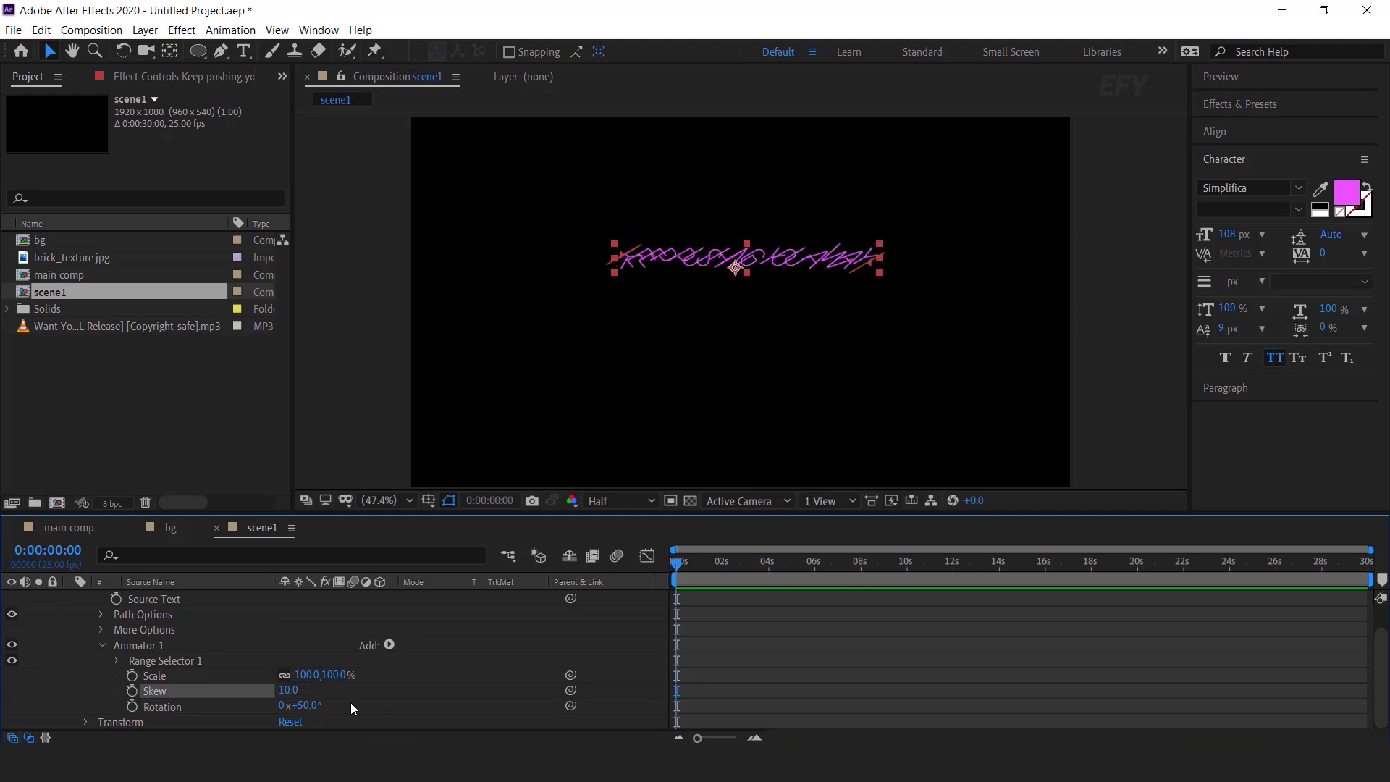
# Set the text animator's Scale to 0%
pyautogui.click(172, 676)
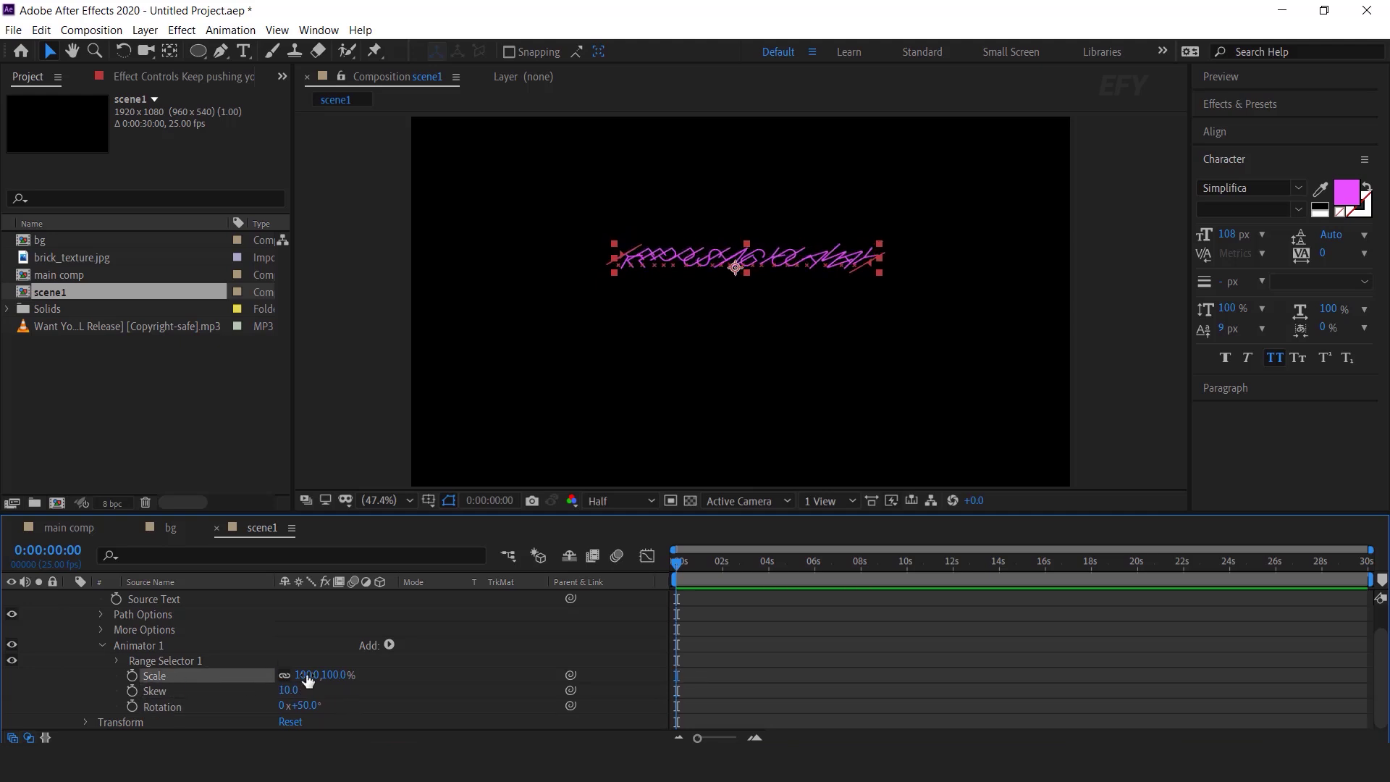
pyautogui.click(338, 675)
pyautogui.write('0')
pyautogui.press('Return')
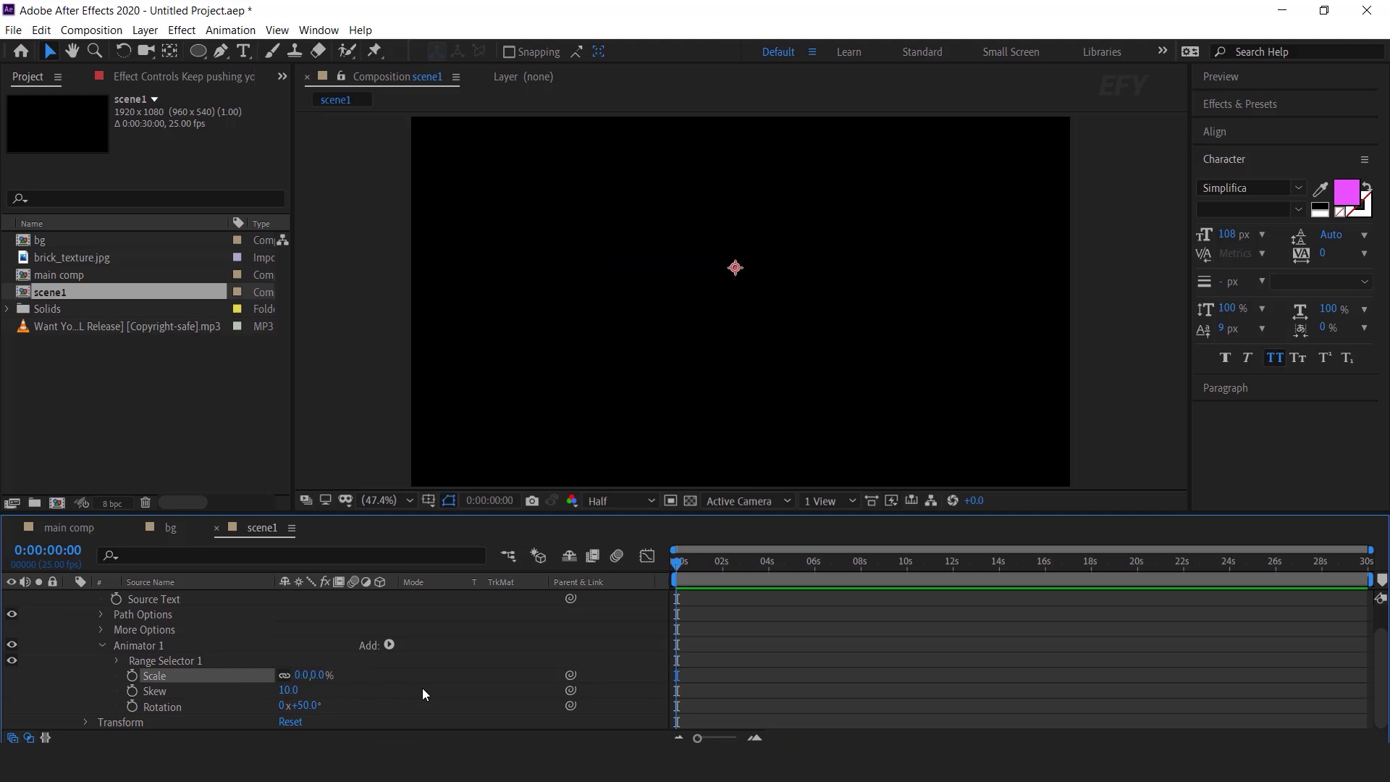
# Change the Shape in Range Selector 1's advanced options to Ramp Up
pyautogui.click(158, 659)
pyautogui.click(116, 660)
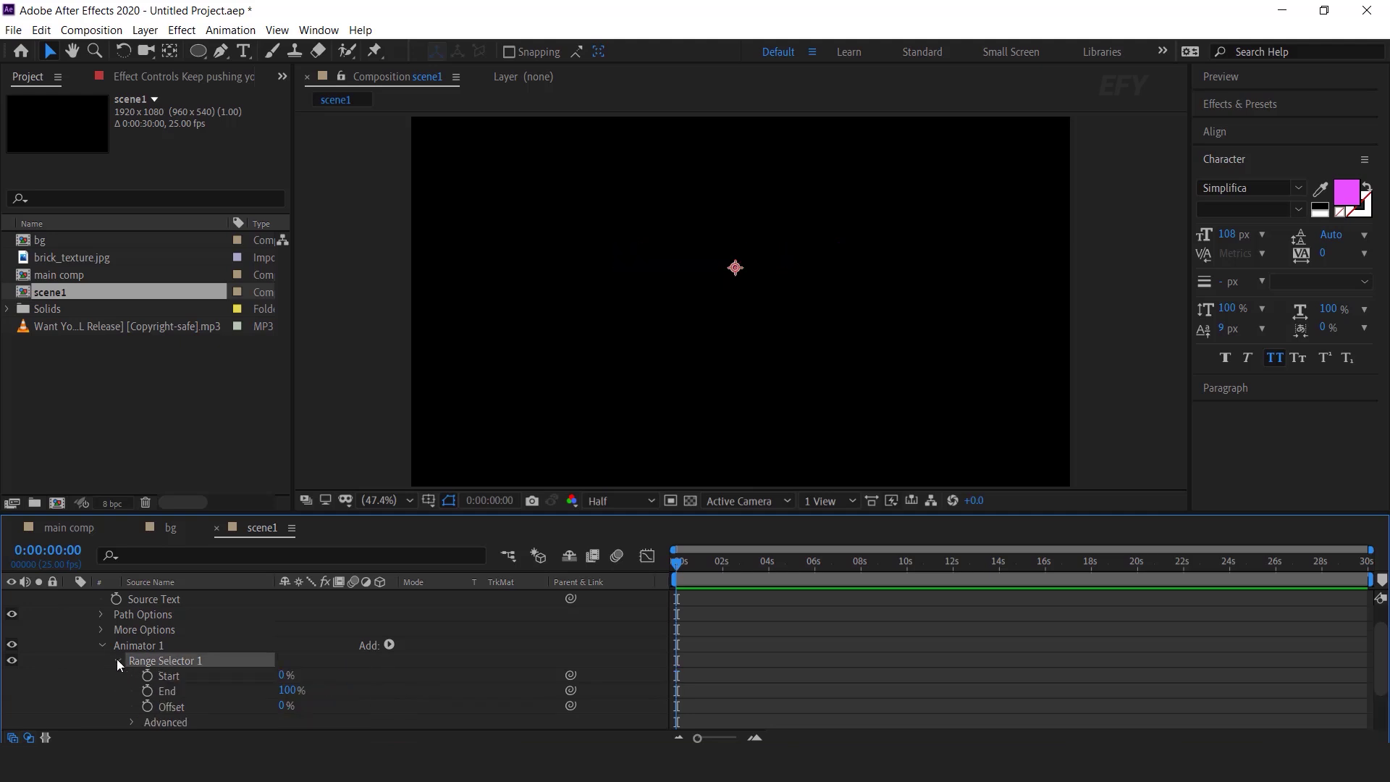
pyautogui.scroll(-1, 116, 662)
pyautogui.click(165, 676)
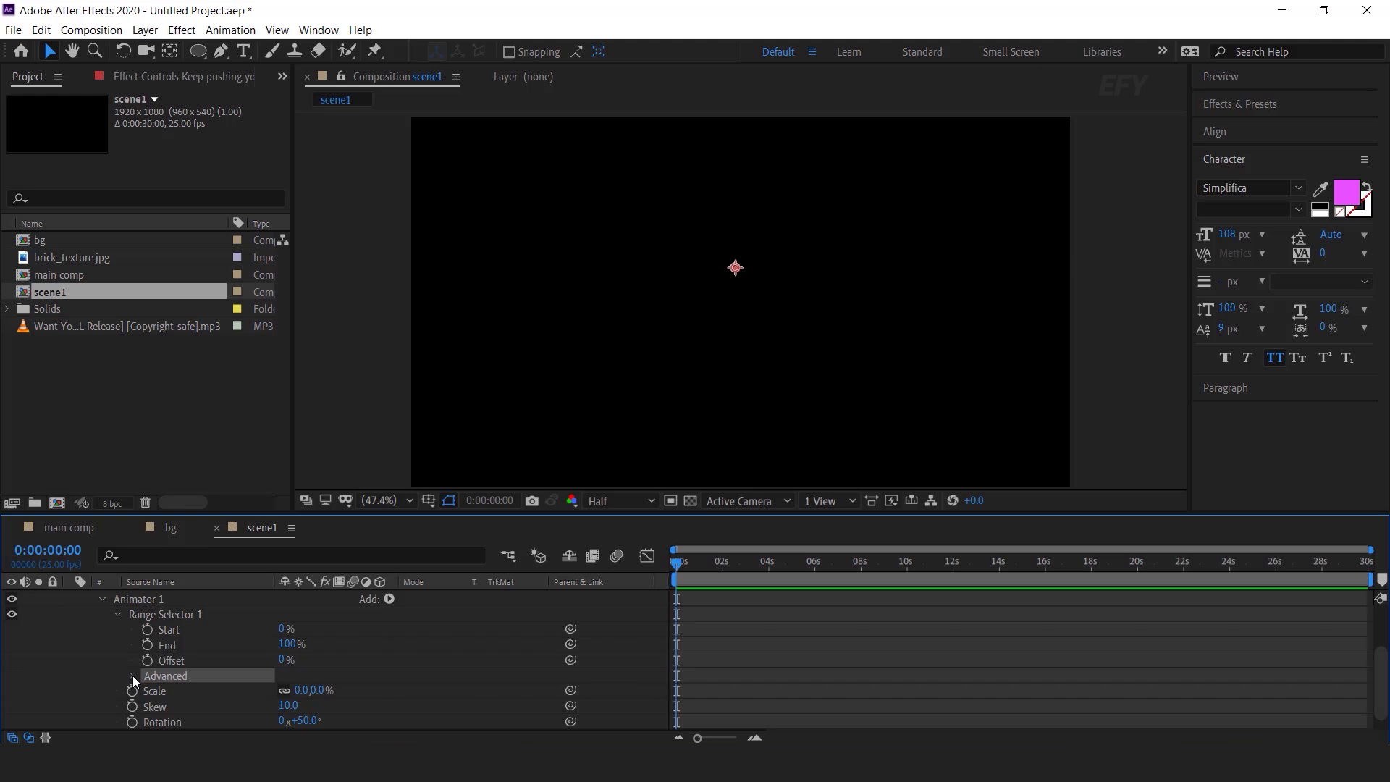
pyautogui.click(133, 677)
pyautogui.scroll(-2, 145, 672)
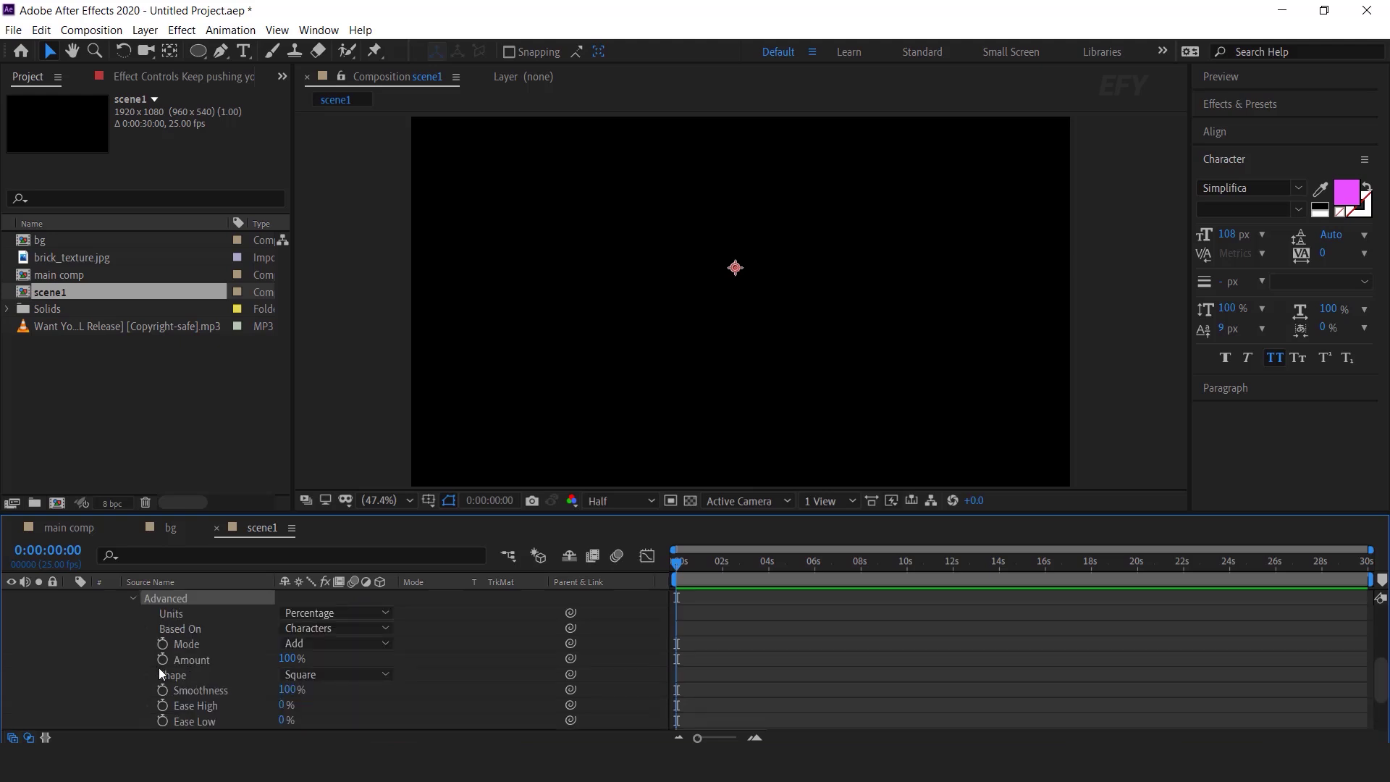
pyautogui.click(319, 675)
pyautogui.click(333, 588)
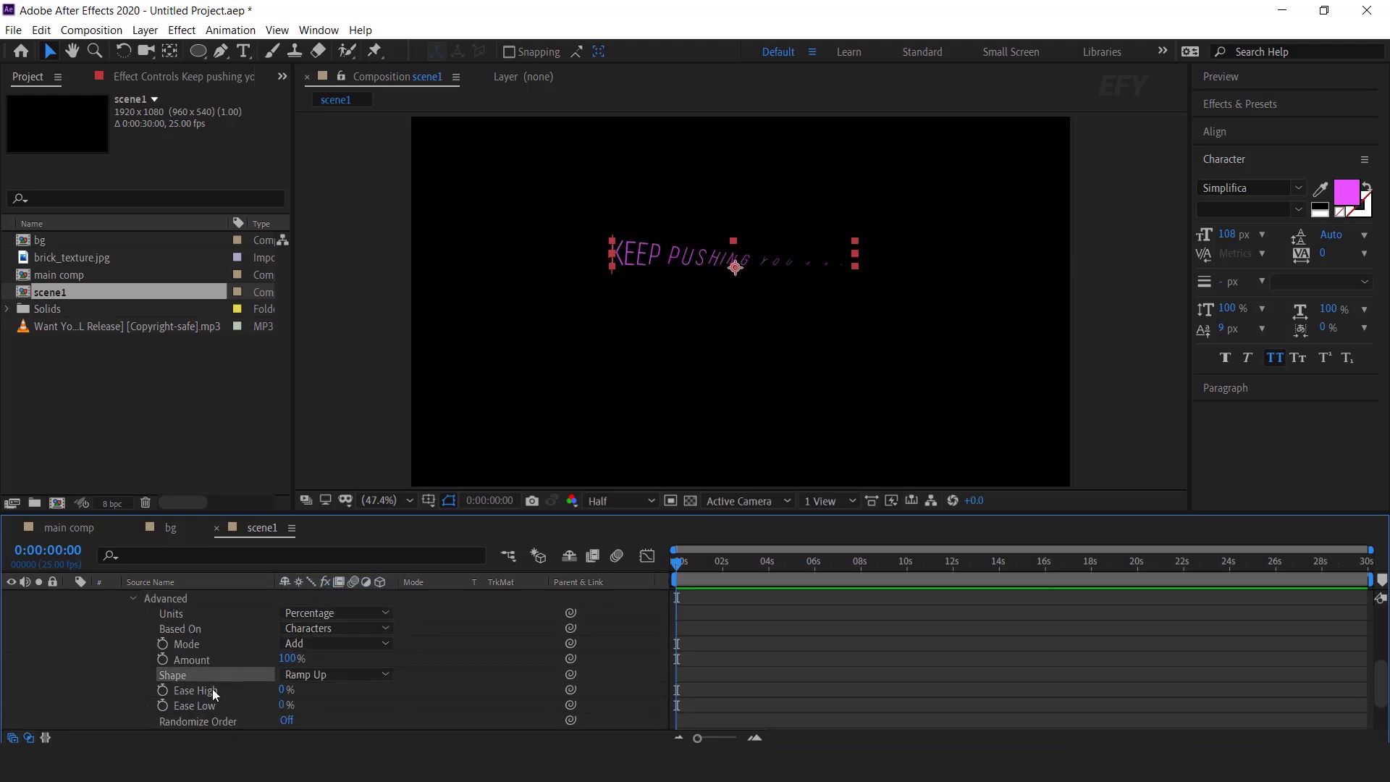
# Raise the Ease High value of Range Selector 1 and collapse its advanced options
pyautogui.click(192, 691)
pyautogui.moveTo(283, 690); pyautogui.dragTo(476, 688)
pyautogui.scroll(-2, 478, 687)
pyautogui.scroll(5, 472, 681)
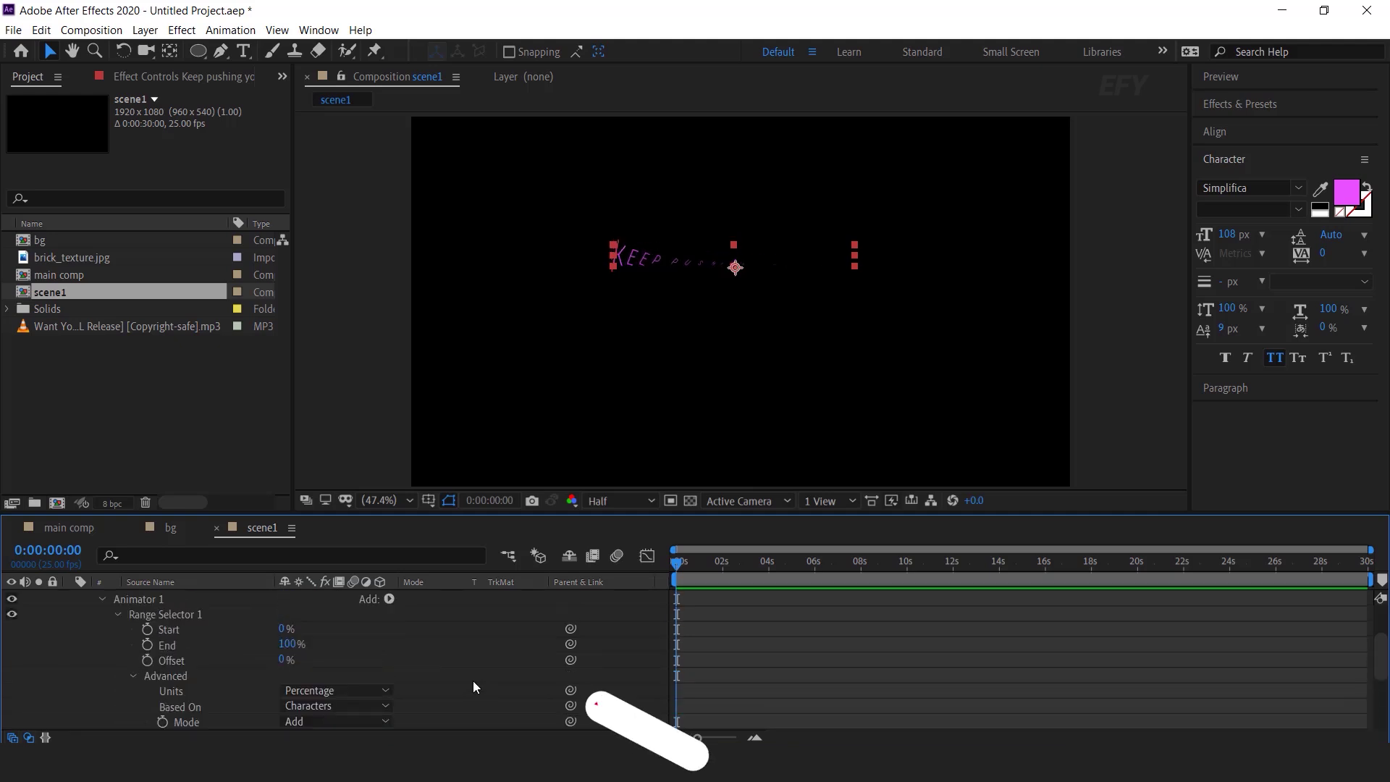
pyautogui.click(132, 675)
pyautogui.scroll(1, 218, 663)
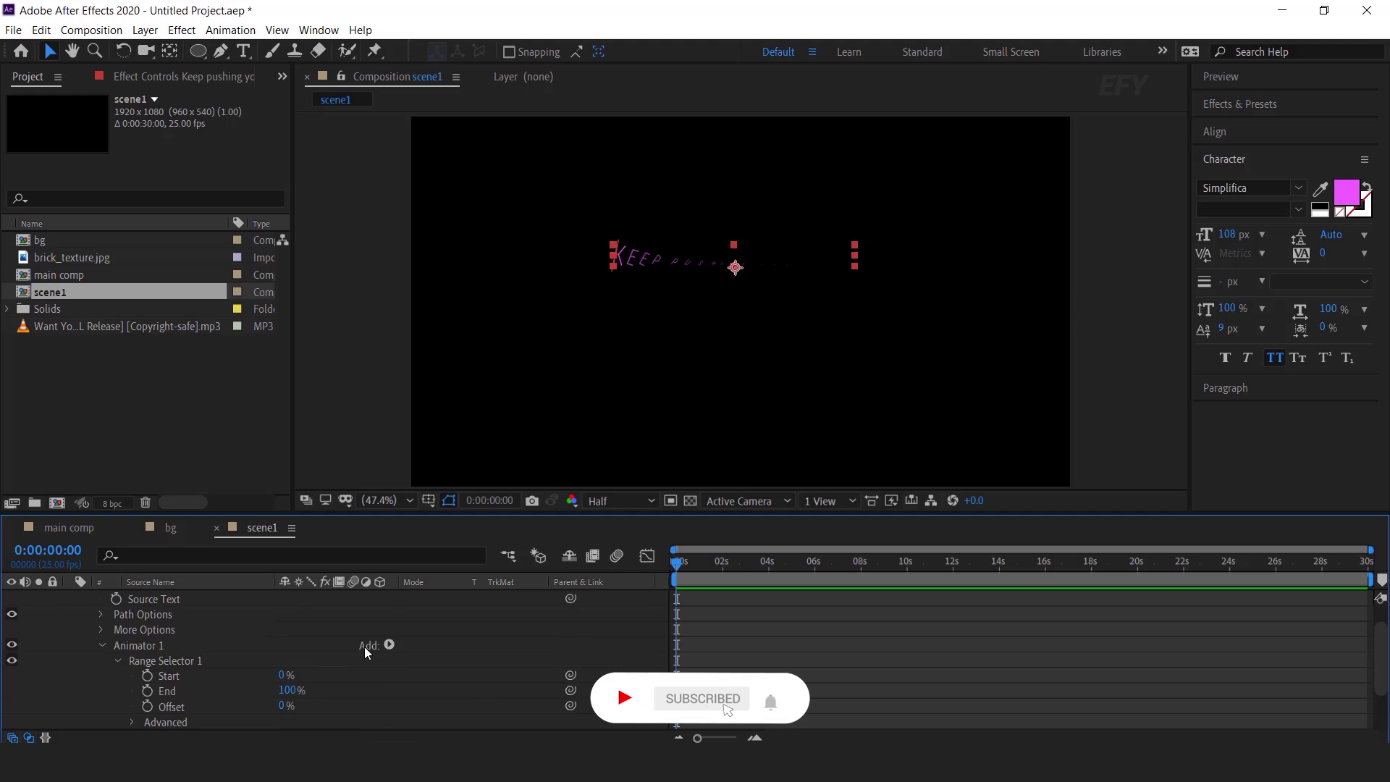
# Add an Expression selector to Animator 1 and expand its properties
pyautogui.click(387, 645)
pyautogui.moveTo(420, 663)
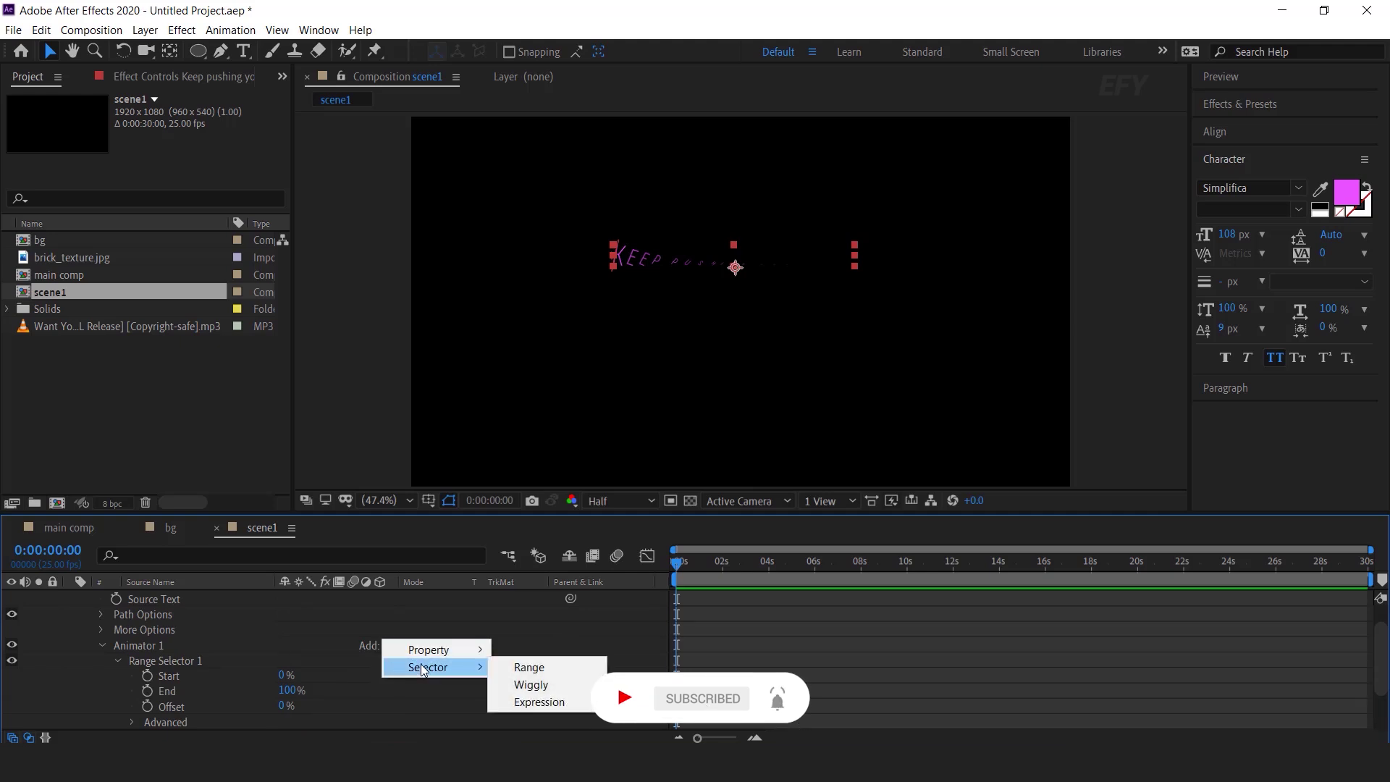
pyautogui.click(544, 701)
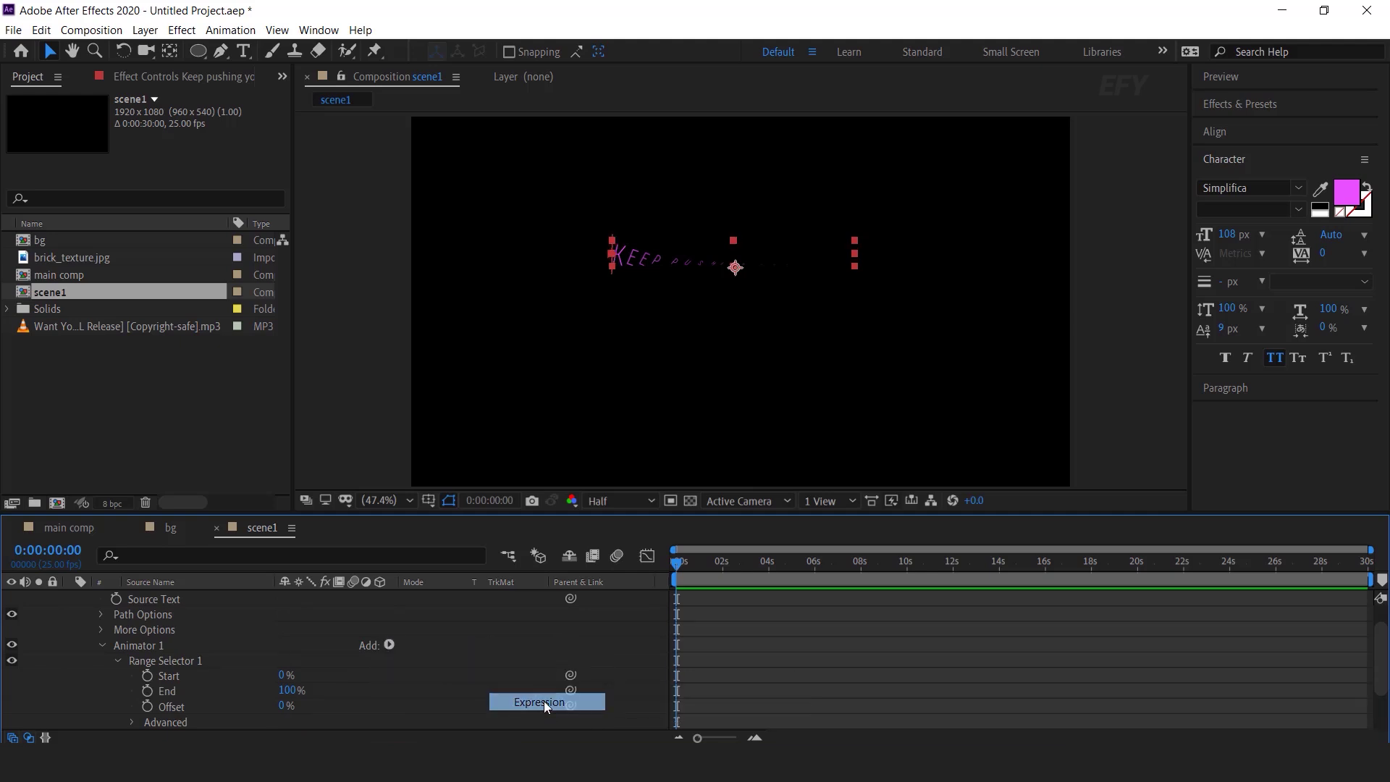
pyautogui.scroll(-3, 511, 675)
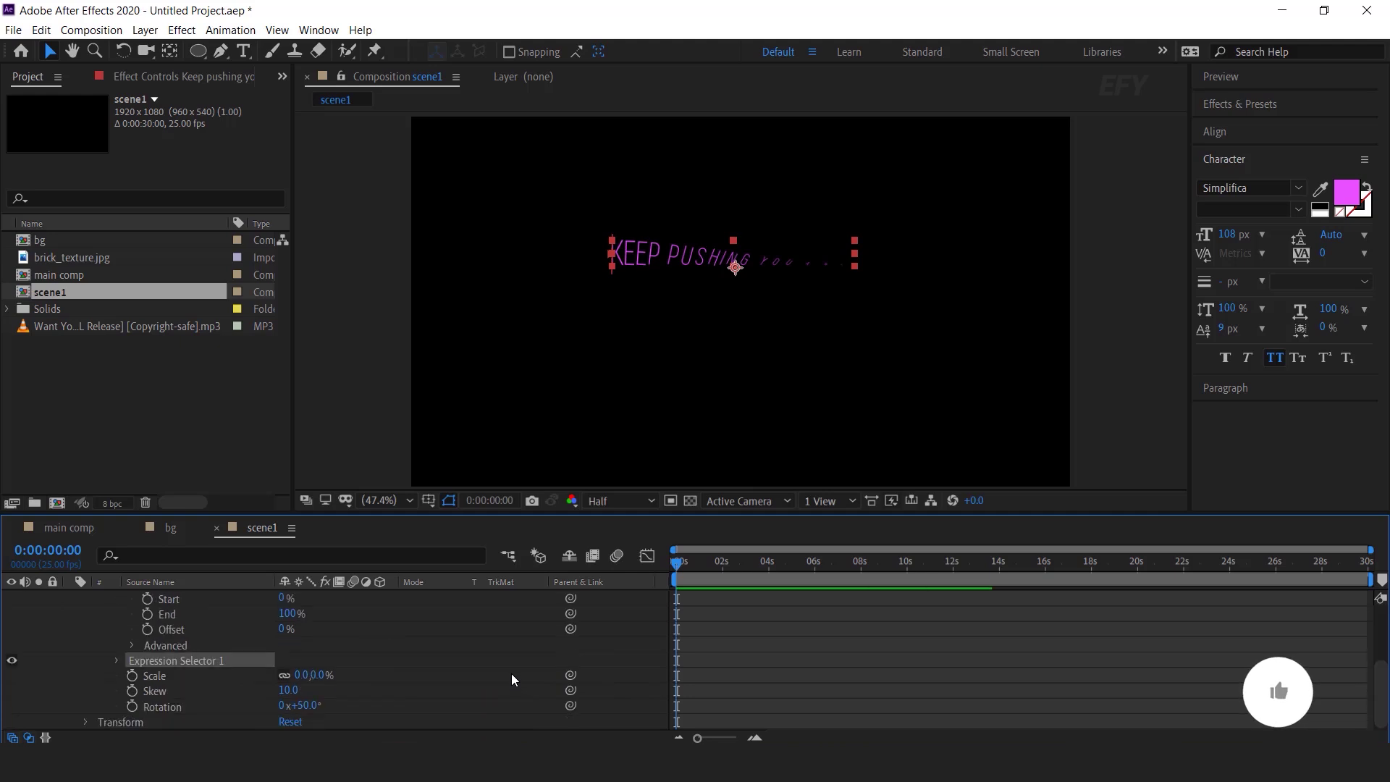
pyautogui.click(116, 661)
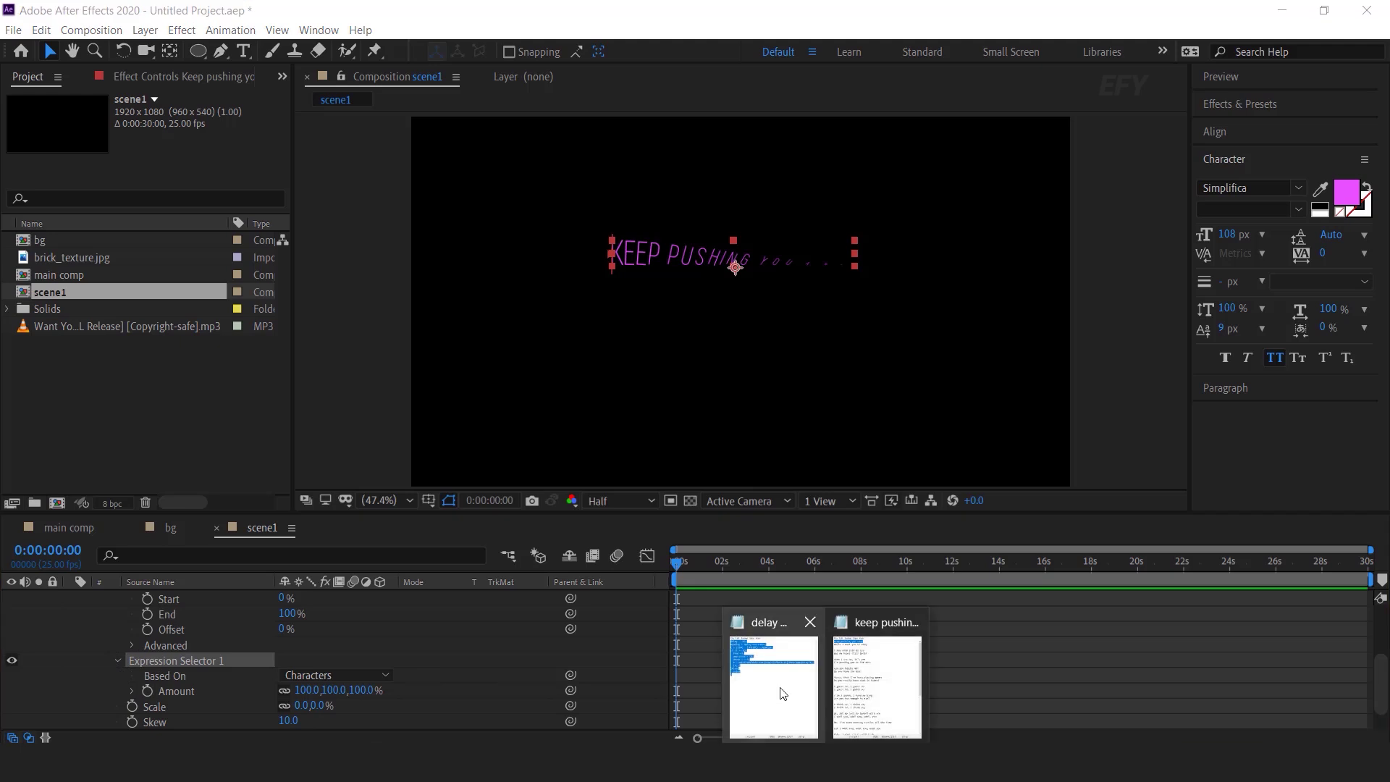
# Copy the delay expression from the Notepad window and apply it to the Amount property of Expression Selector 1
pyautogui.click(771, 688)
pyautogui.click(851, 114)
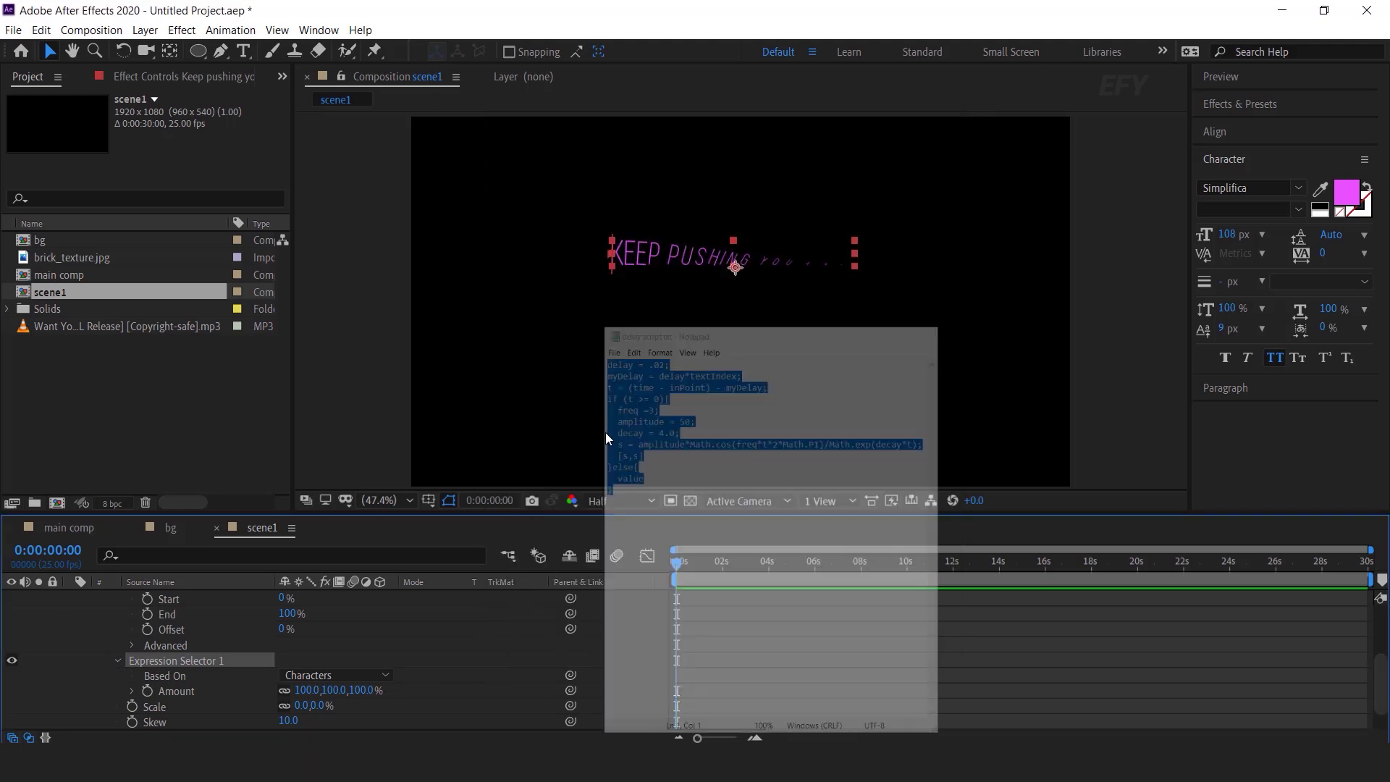
pyautogui.scroll(-1, 181, 688)
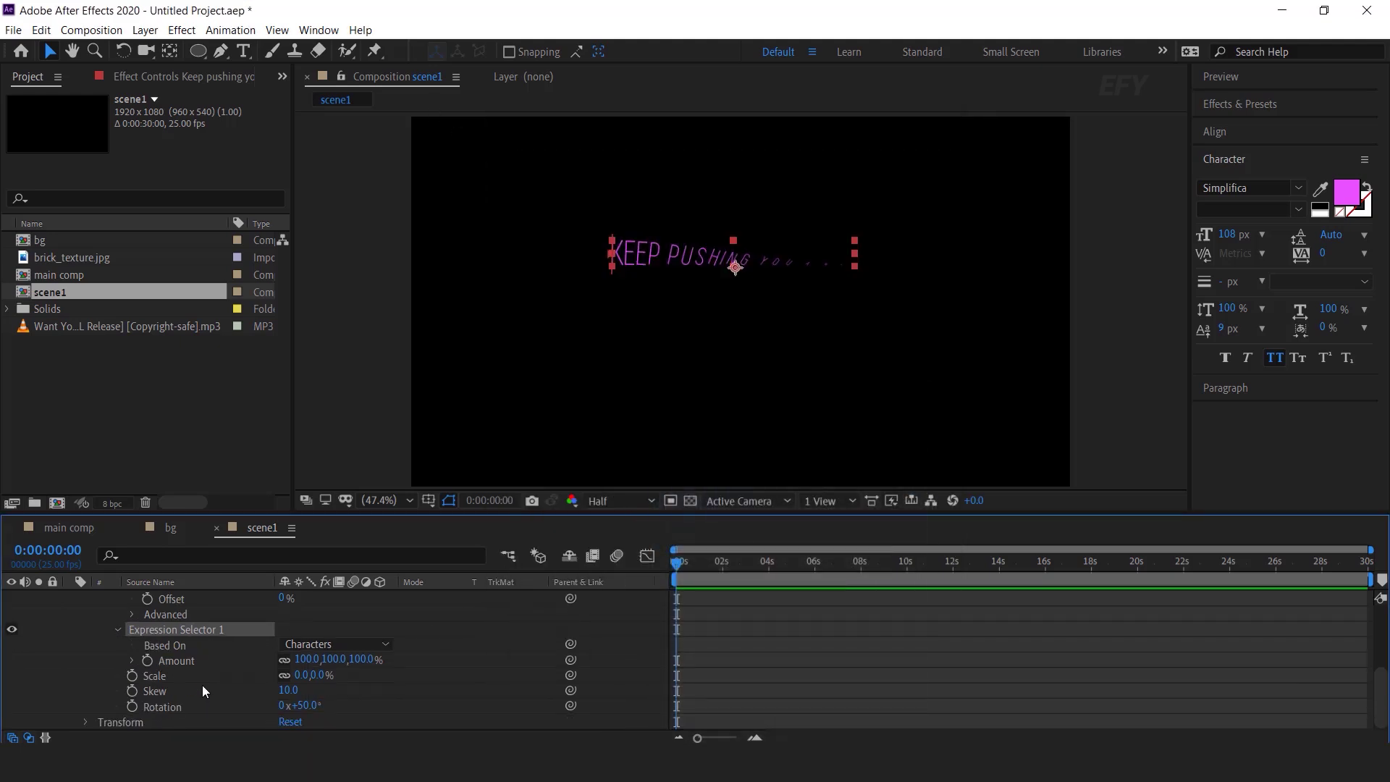
pyautogui.keyDown('alt'); pyautogui.click(147, 660); pyautogui.keyUp('alt')
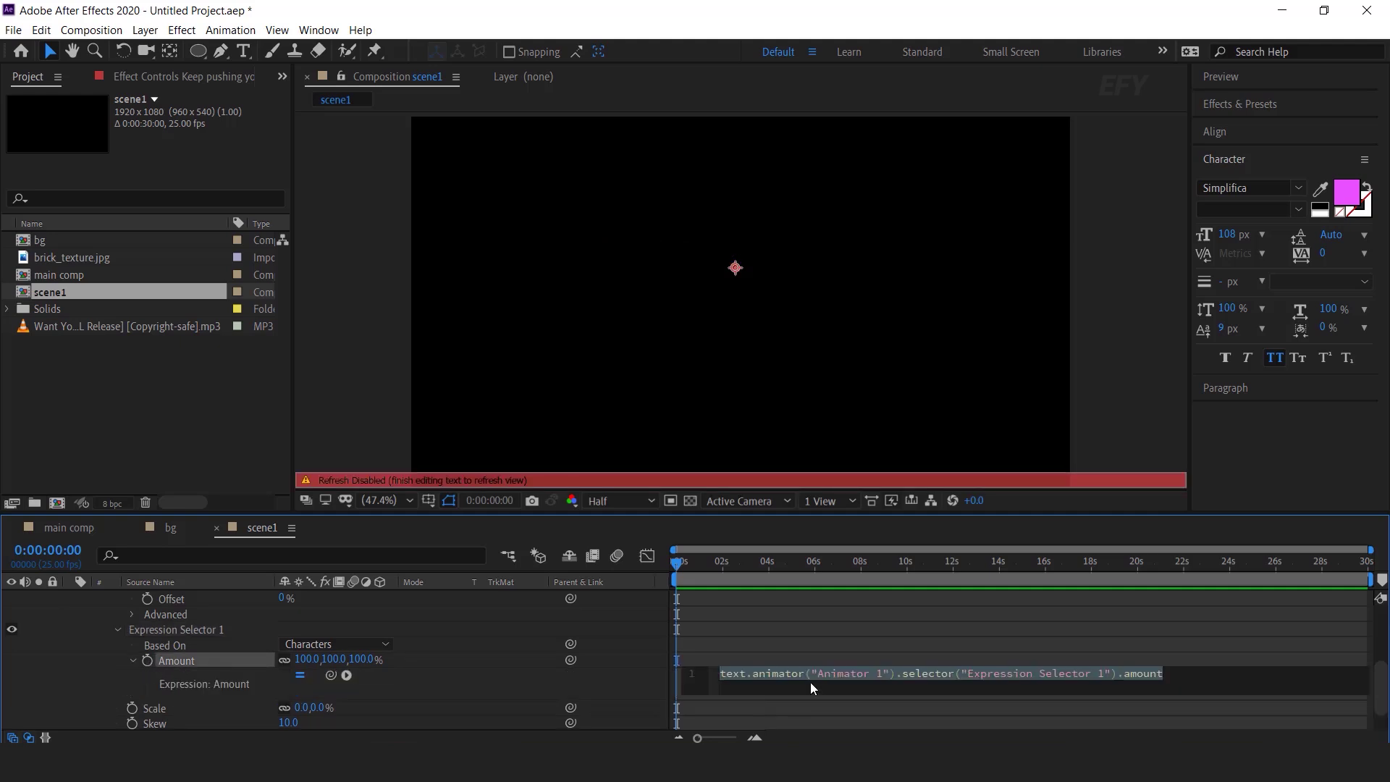
pyautogui.hotkey('ctrl', 'v')
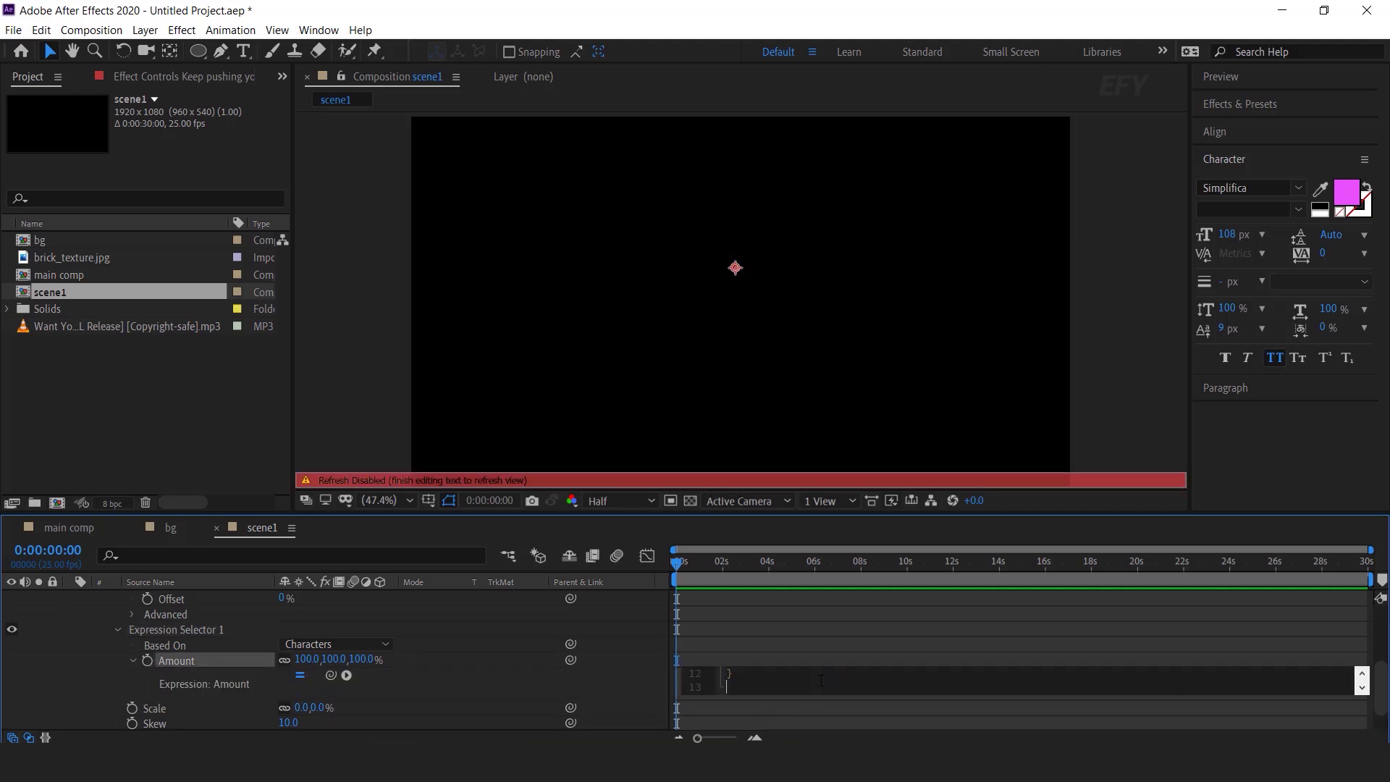
pyautogui.click(728, 611)
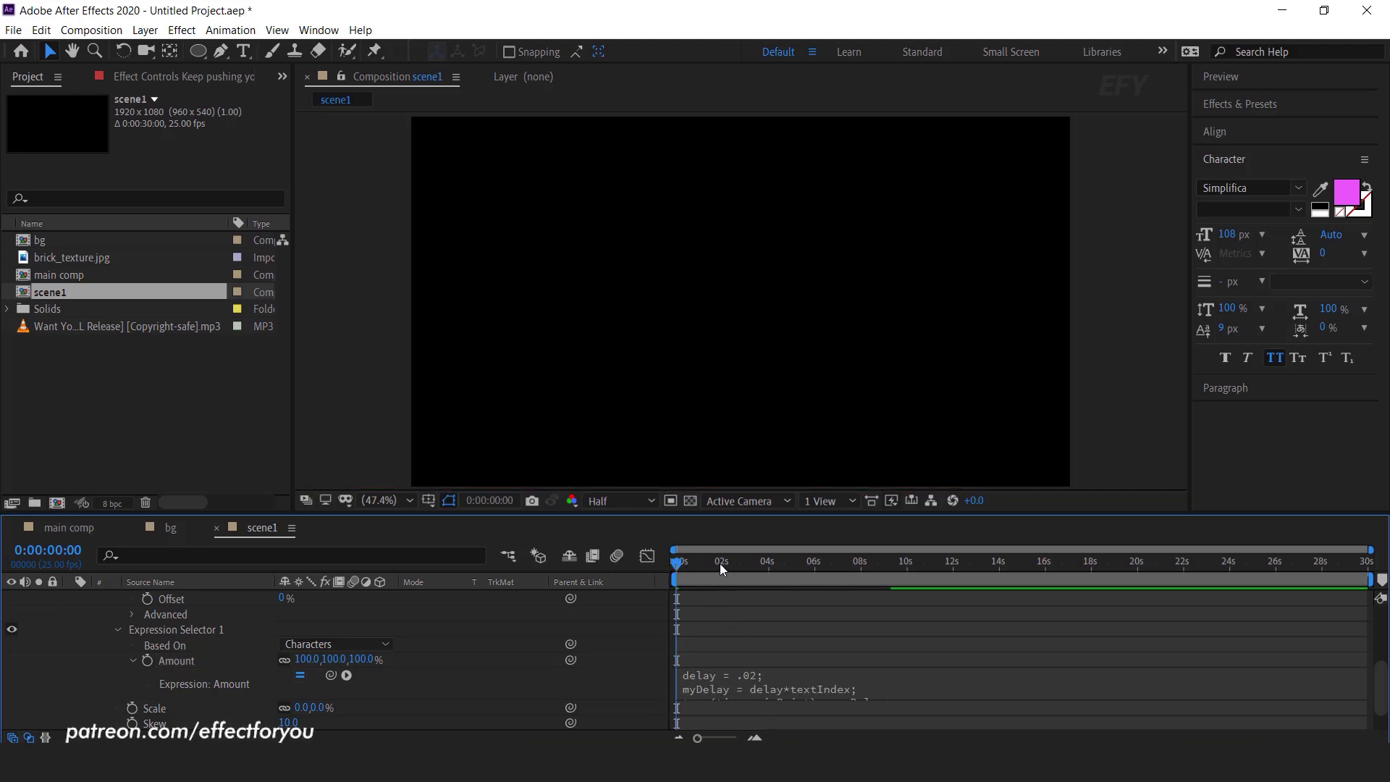
# Play back the lyric's letter animation in scene1 to check it, and collapse the text layer's properties
pyautogui.press('space')
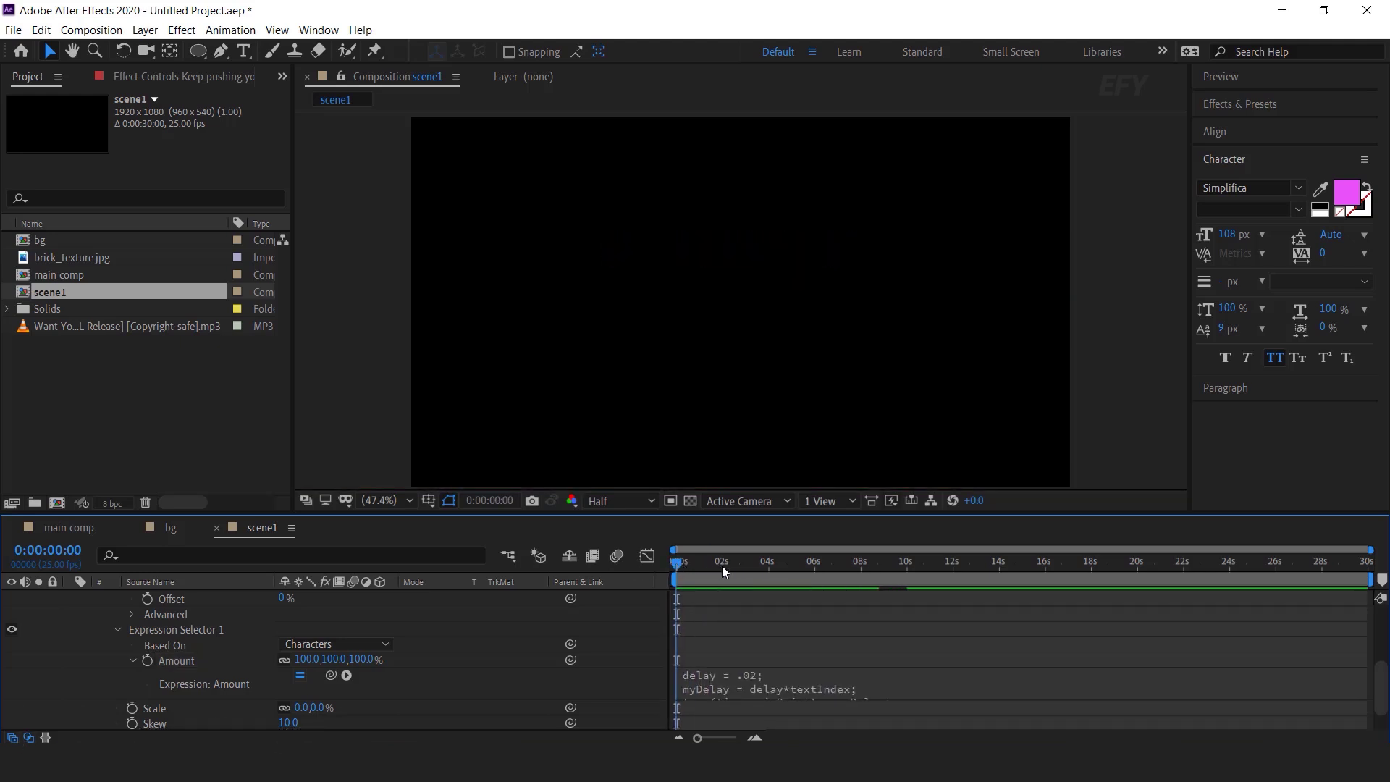
pyautogui.press('space')
pyautogui.press('space')
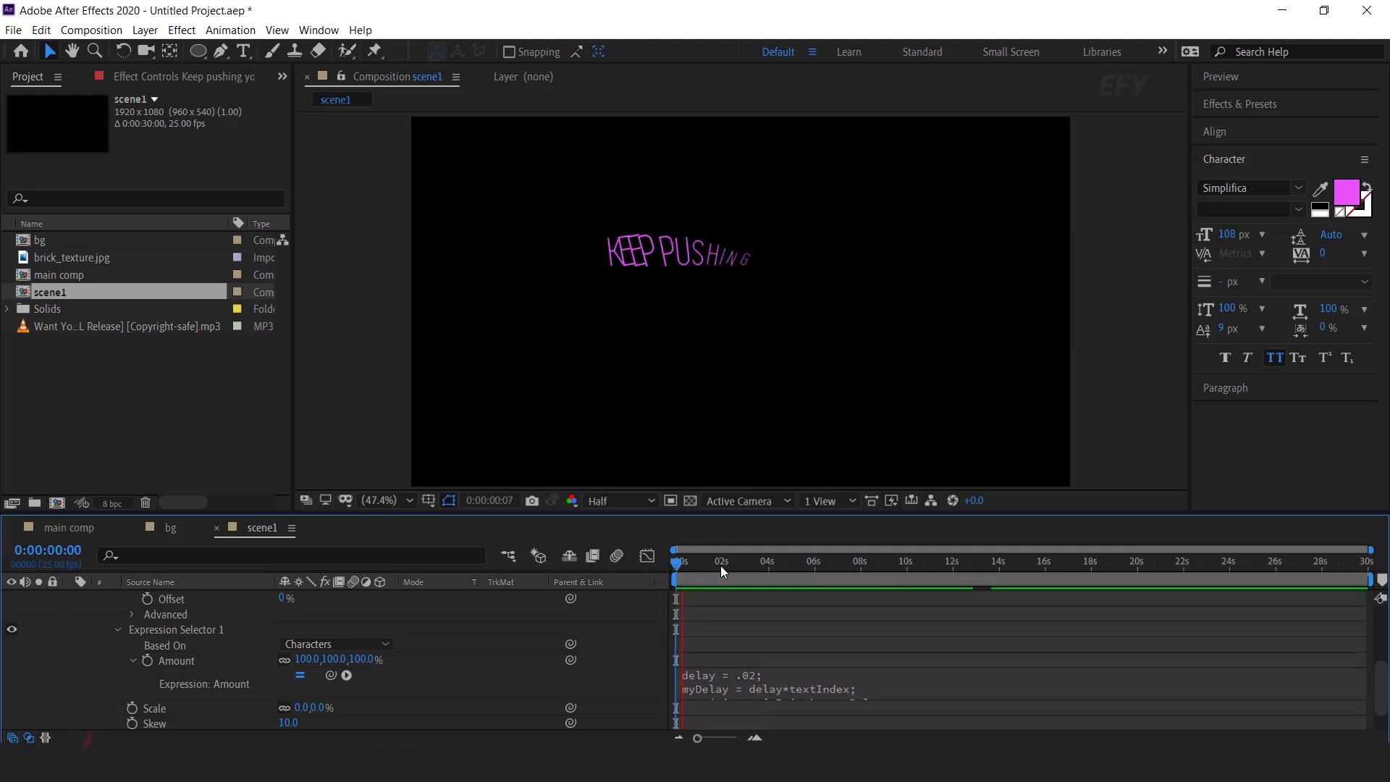
pyautogui.press('space')
pyautogui.click(731, 564)
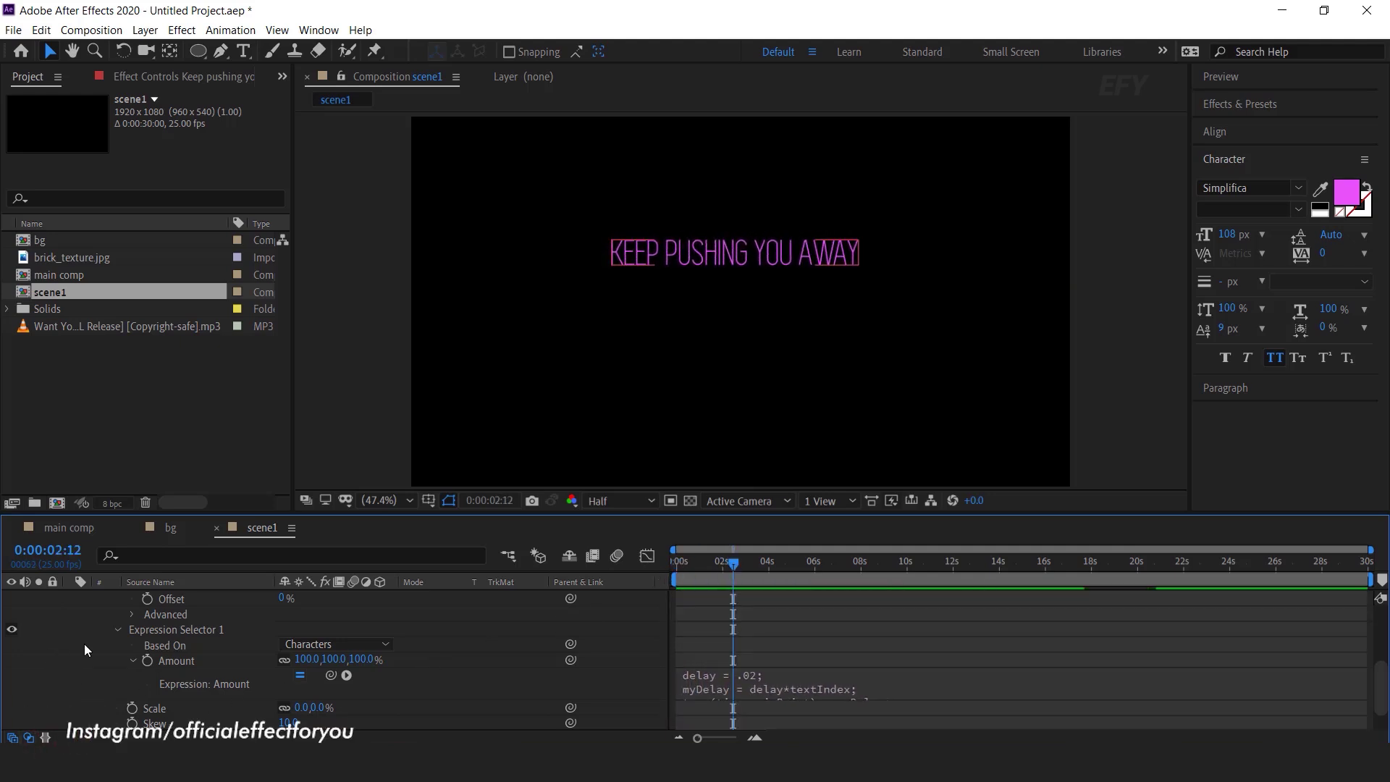
pyautogui.scroll(5, 84, 645)
pyautogui.click(70, 597)
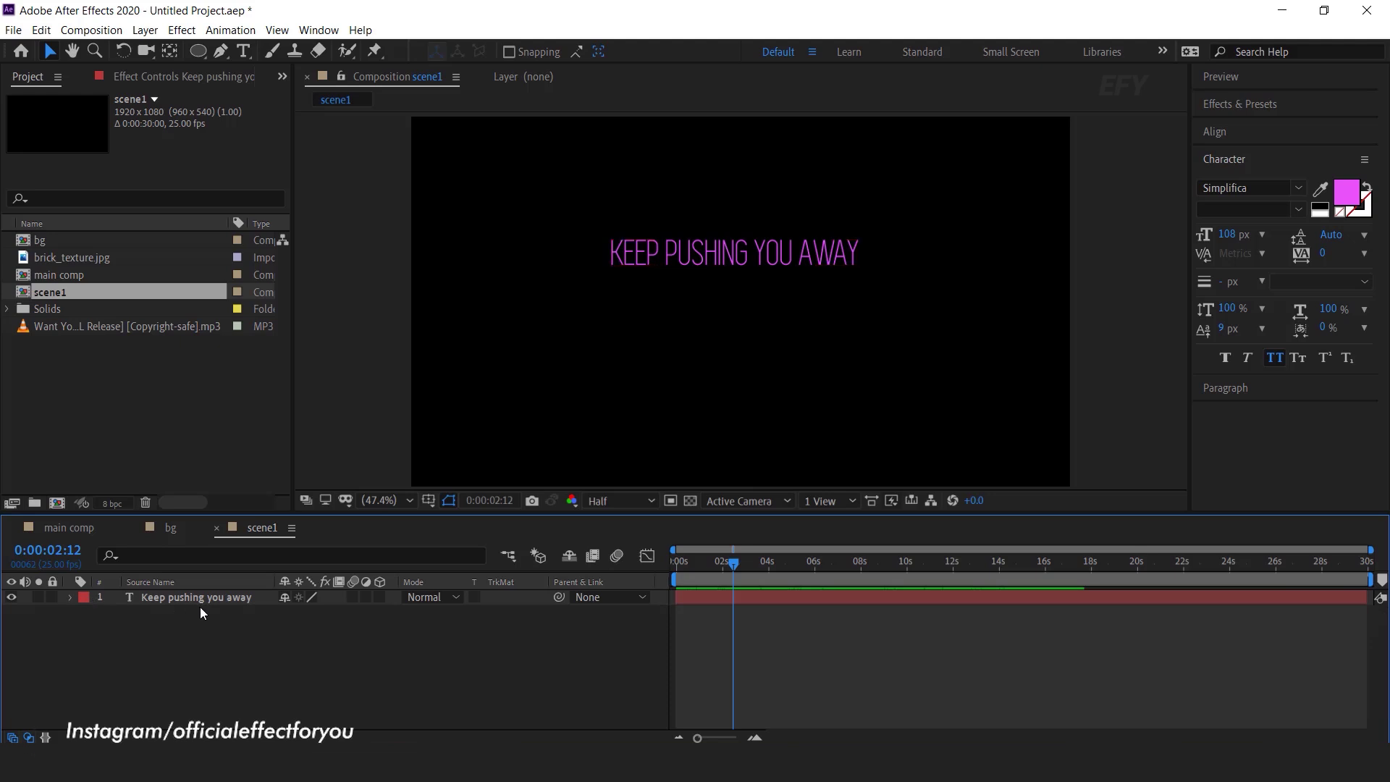
pyautogui.moveTo(731, 566)
pyautogui.mouseDown()
pyautogui.moveTo(694, 563)
pyautogui.moveTo(730, 563)
pyautogui.mouseUp()
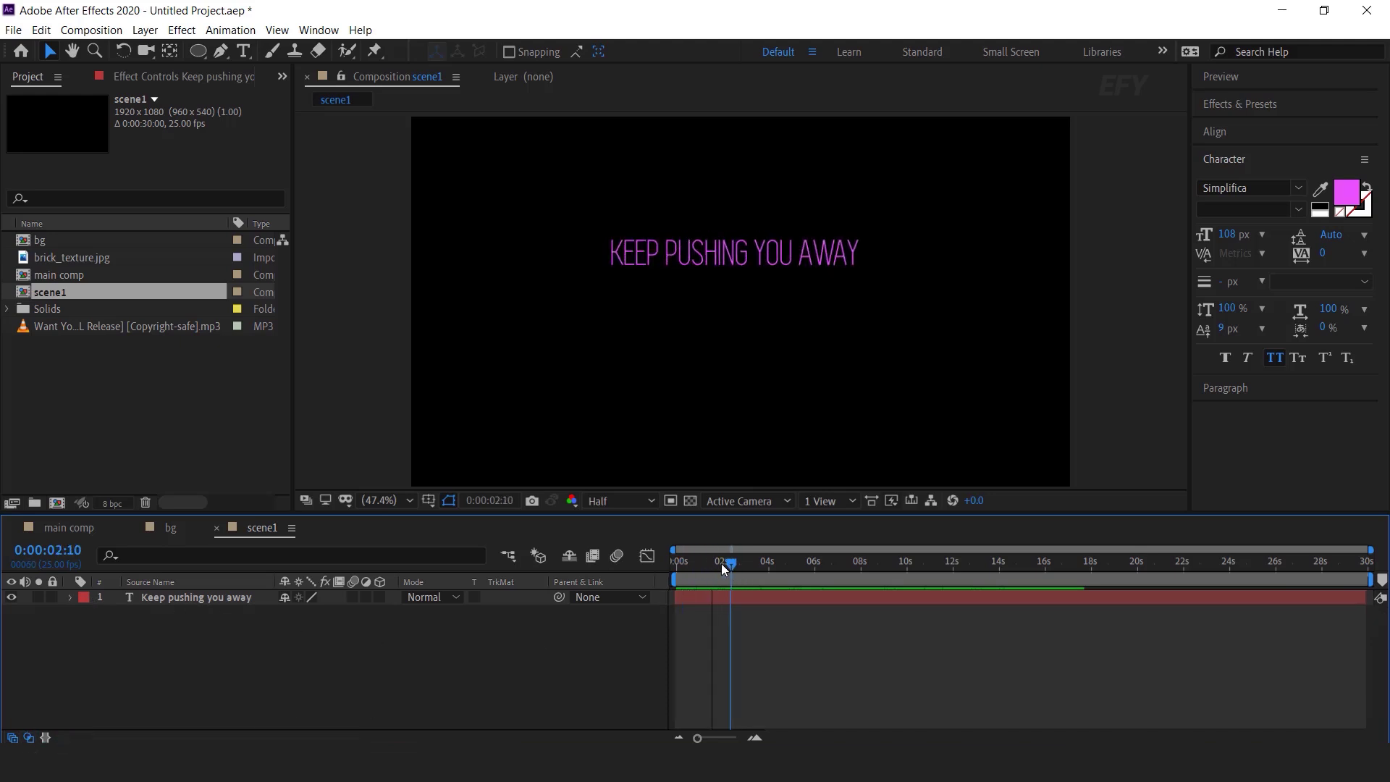
# Add the song's MP3 to scene1 beneath the lyric text layer and reveal its audio waveform
pyautogui.click(112, 389)
pyautogui.moveTo(71, 327); pyautogui.dragTo(180, 636)
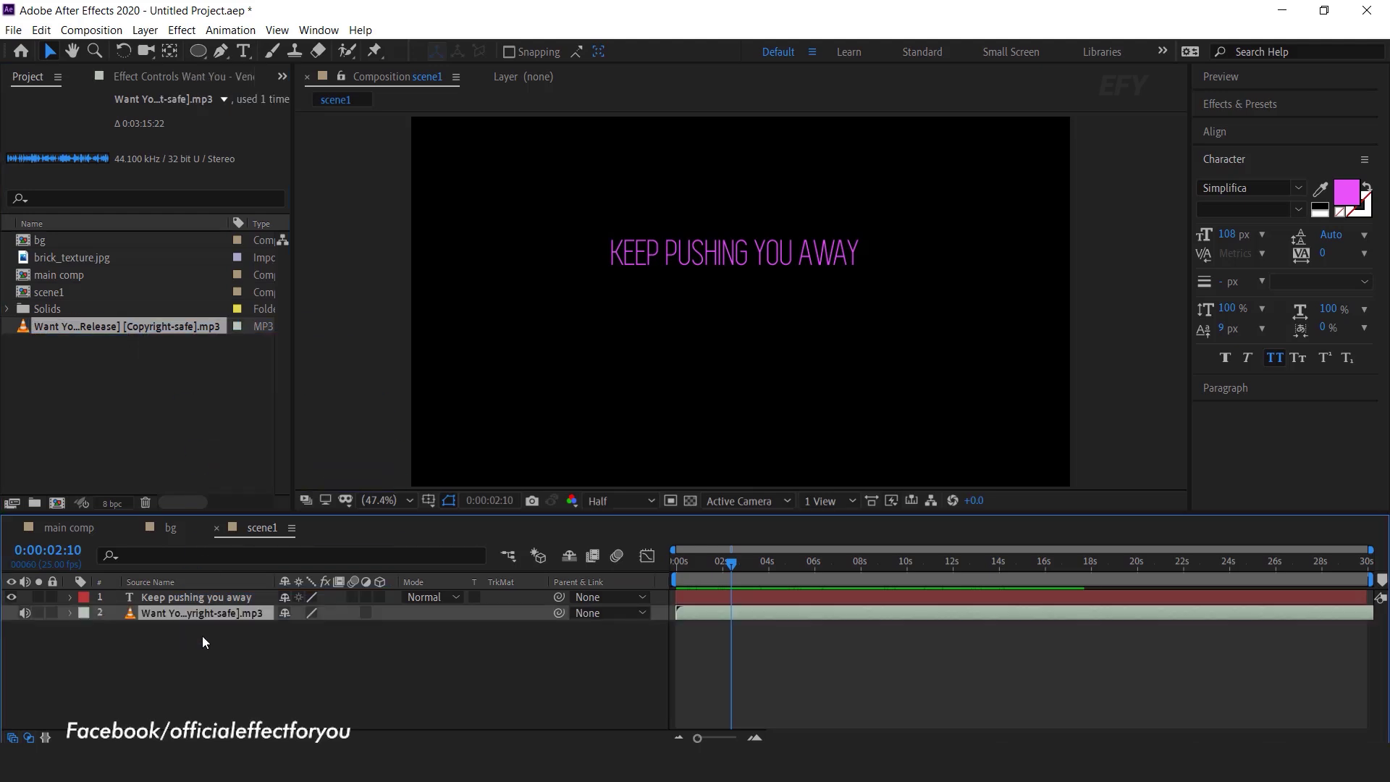
pyautogui.press('l')
pyautogui.press('l')
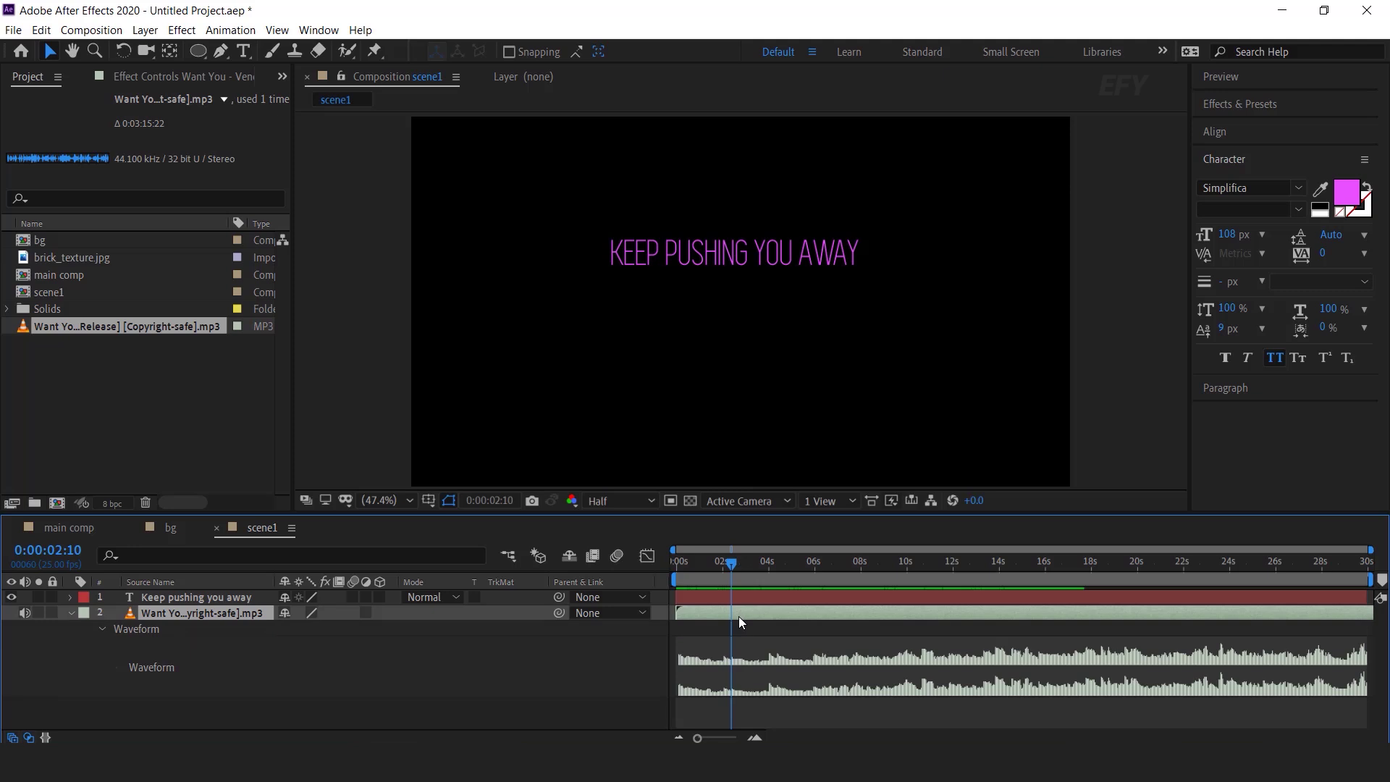
# Play the song to find the lyric's entry and trim the start of the audio layer to 0:00:08:12
pyautogui.press('space')
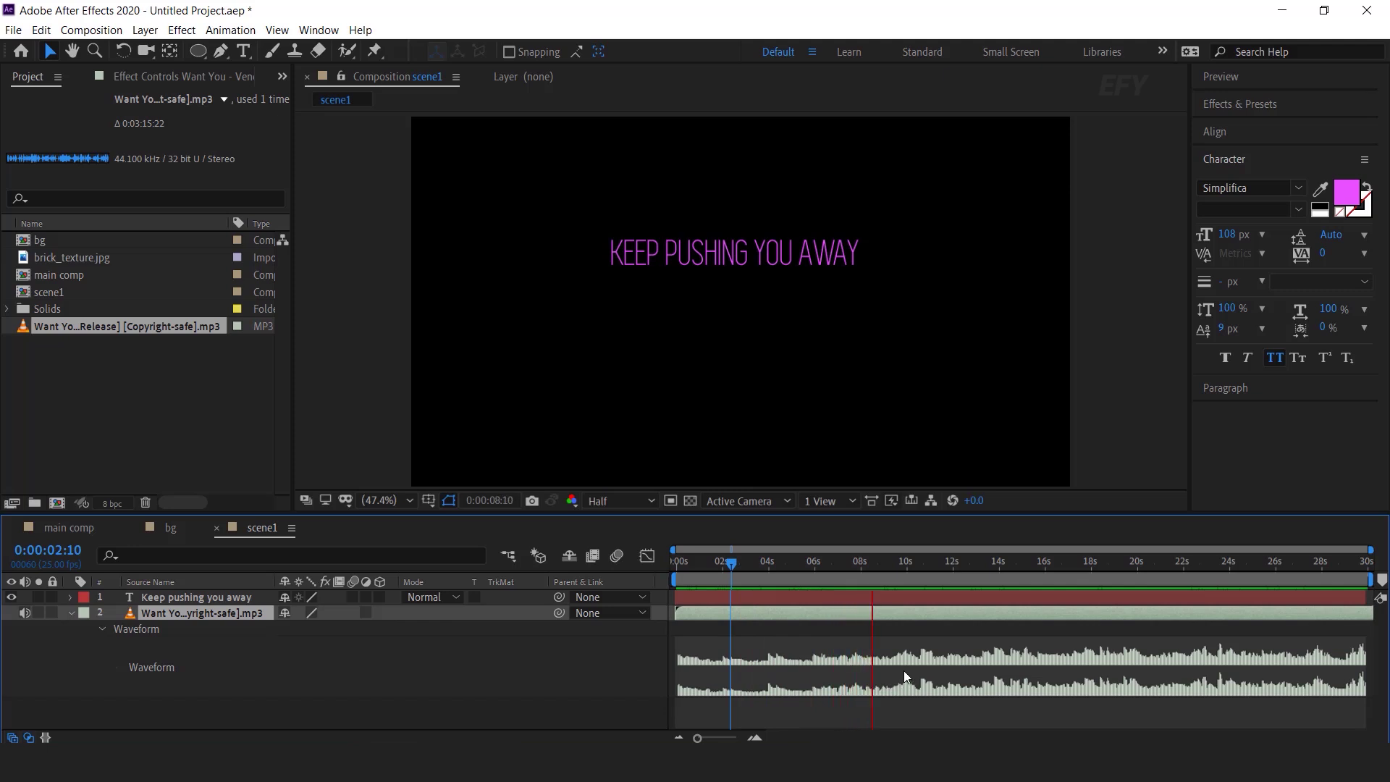
pyautogui.click(871, 562)
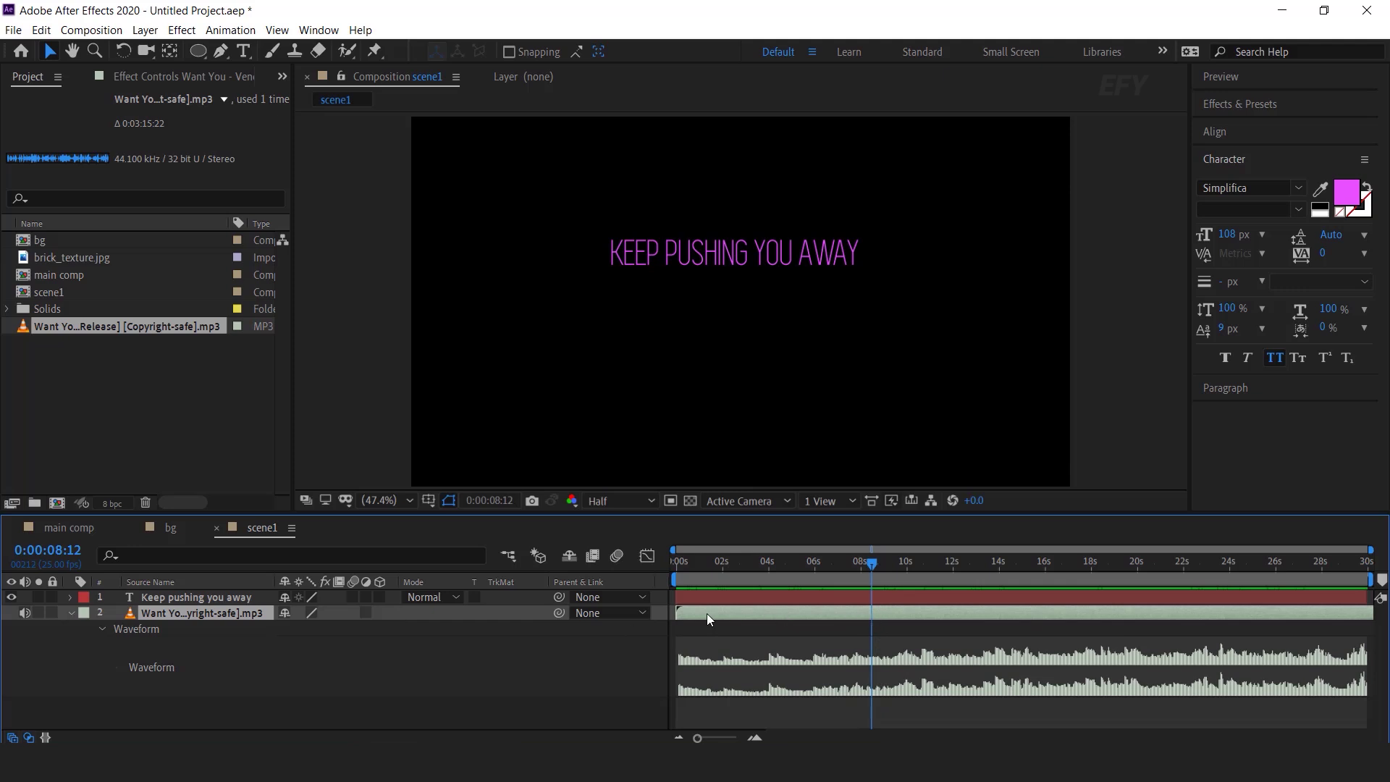
pyautogui.hotkey('alt', '[')
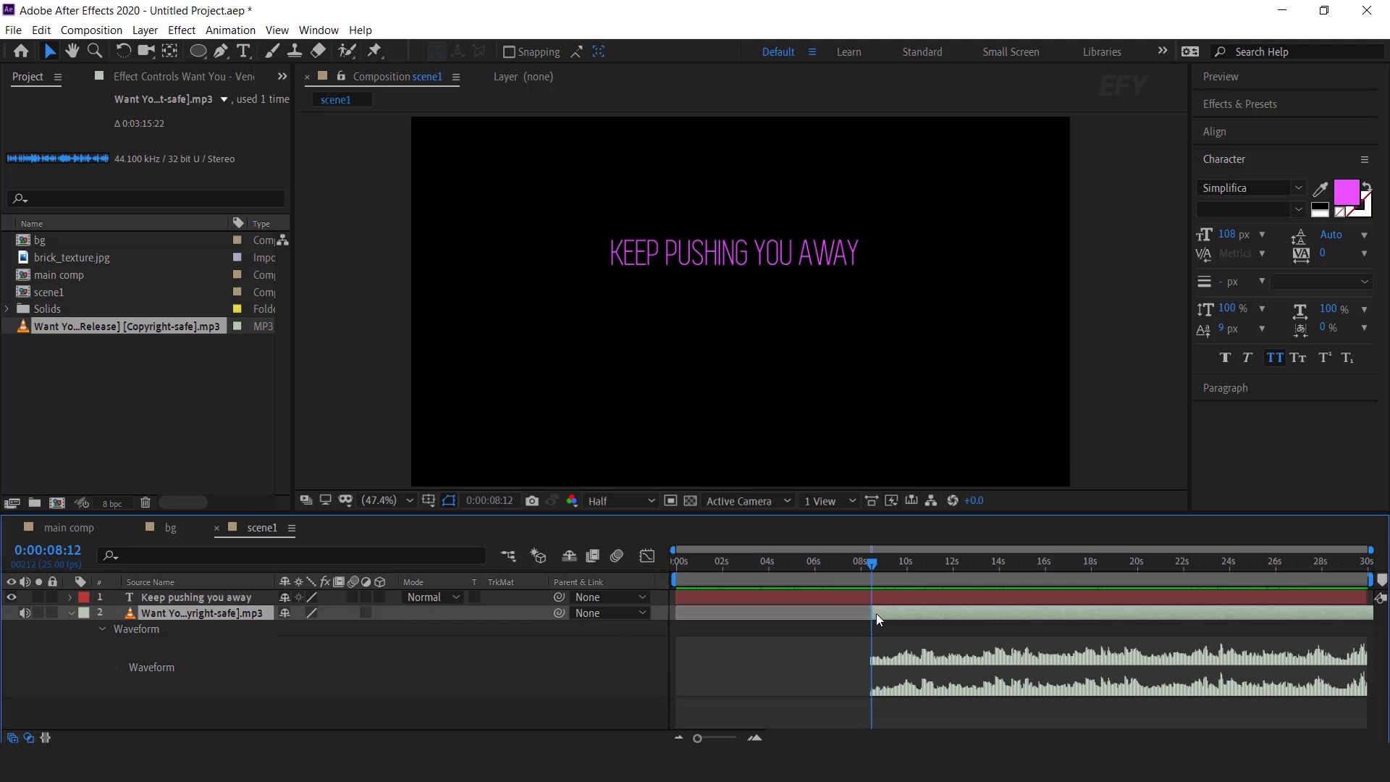
# Shift the trimmed audio layer to start at 0:00:00:00, play it with the lyric, and set the current time to 0:00:02:02
pyautogui.press('Home')
pyautogui.press('[')
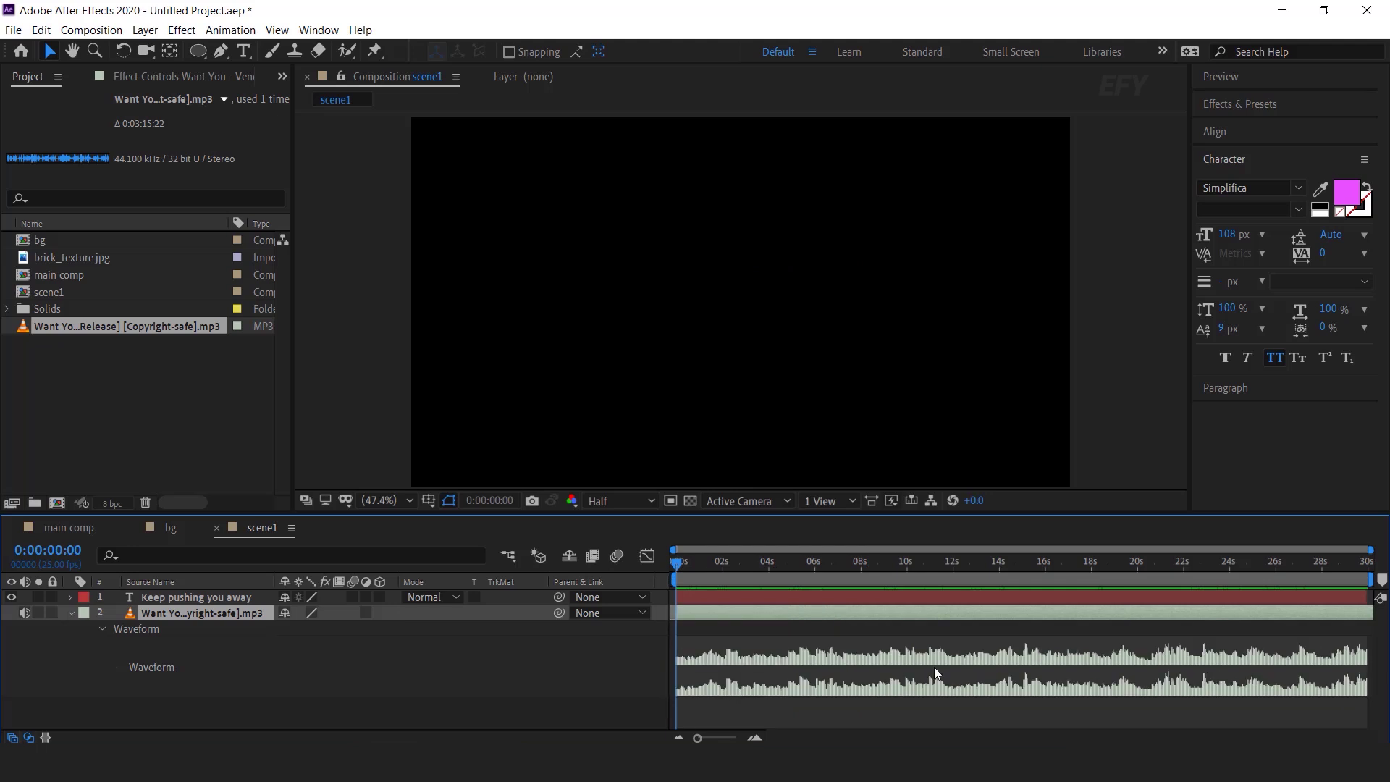
pyautogui.press('space')
pyautogui.click(723, 563)
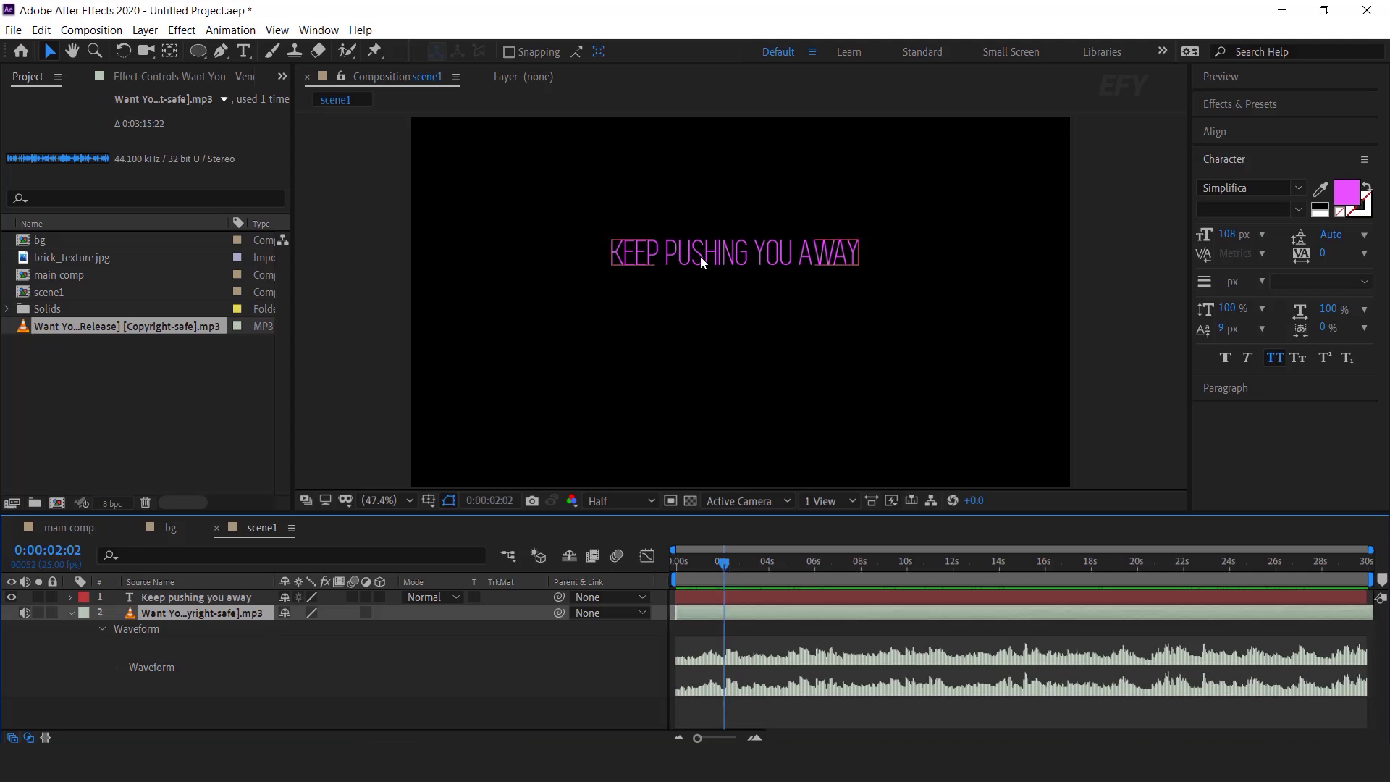
# Apply a Fill effect to the "Keep pushing you away" text layer and set its color to white
pyautogui.click(750, 250)
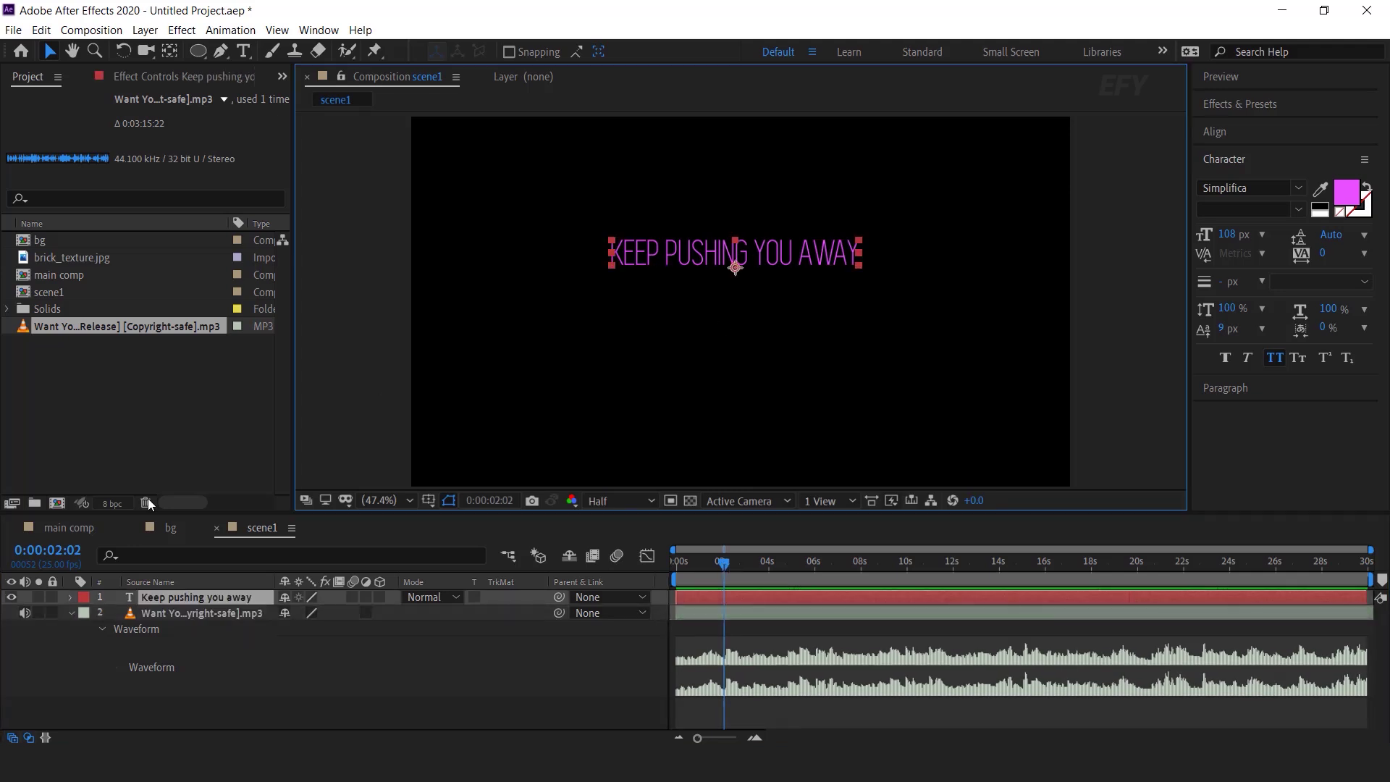
pyautogui.click(162, 598)
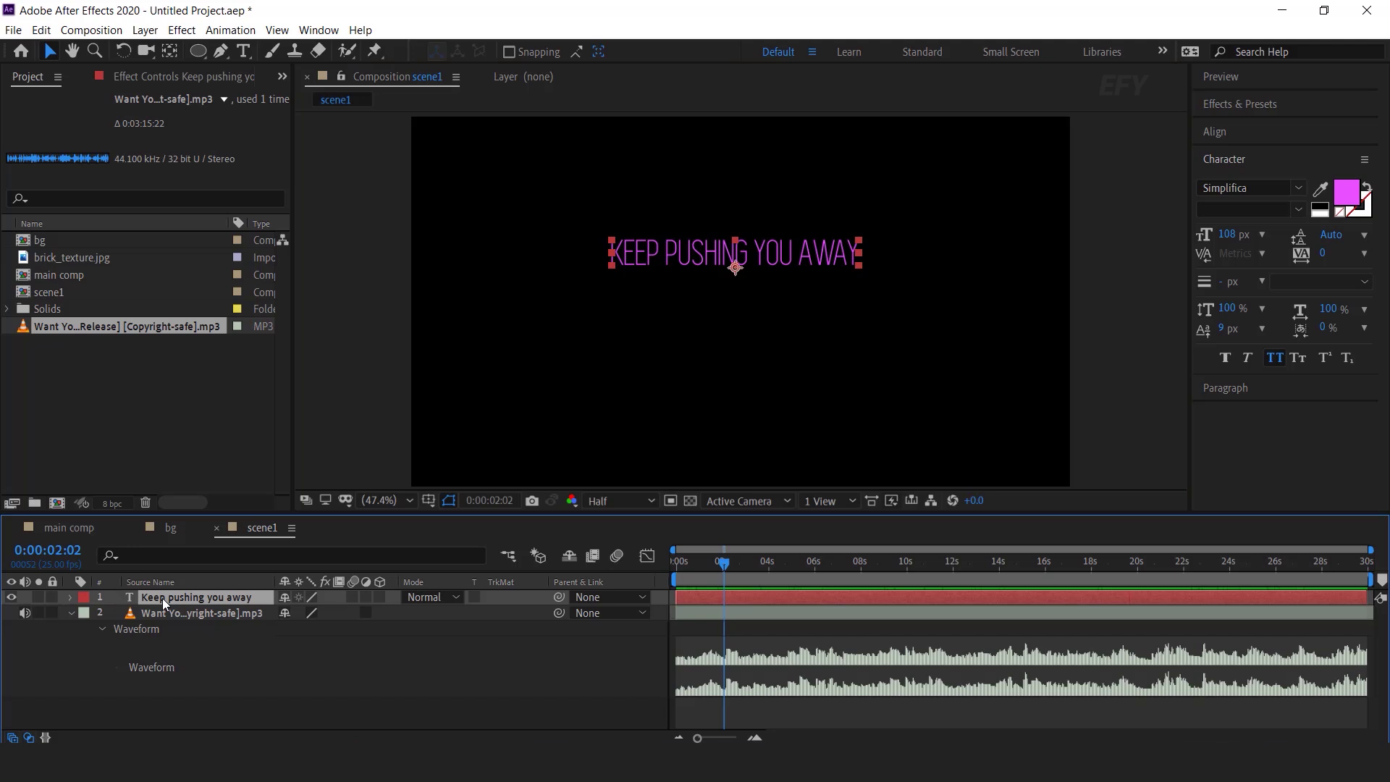
pyautogui.hotkey('ctrl', 'space')
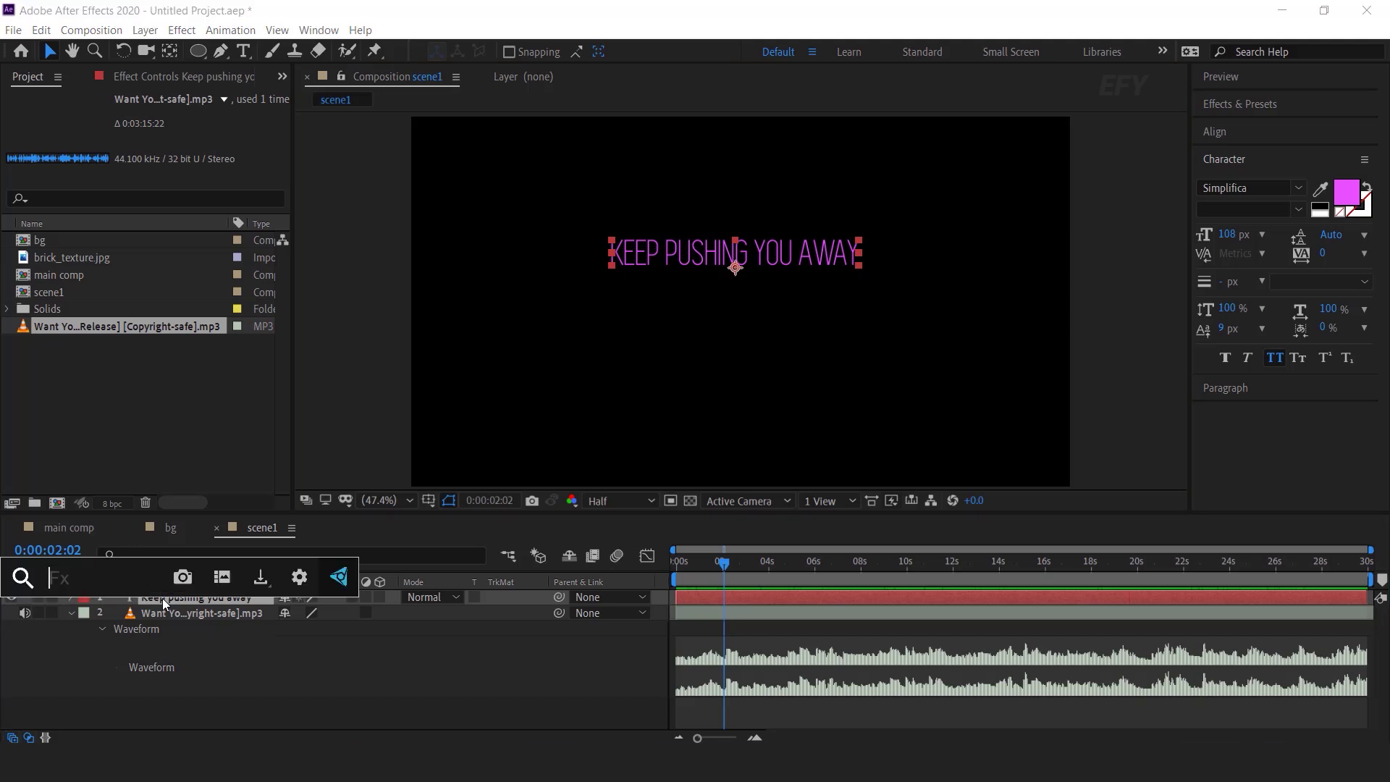
pyautogui.write('fill')
pyautogui.press('Return')
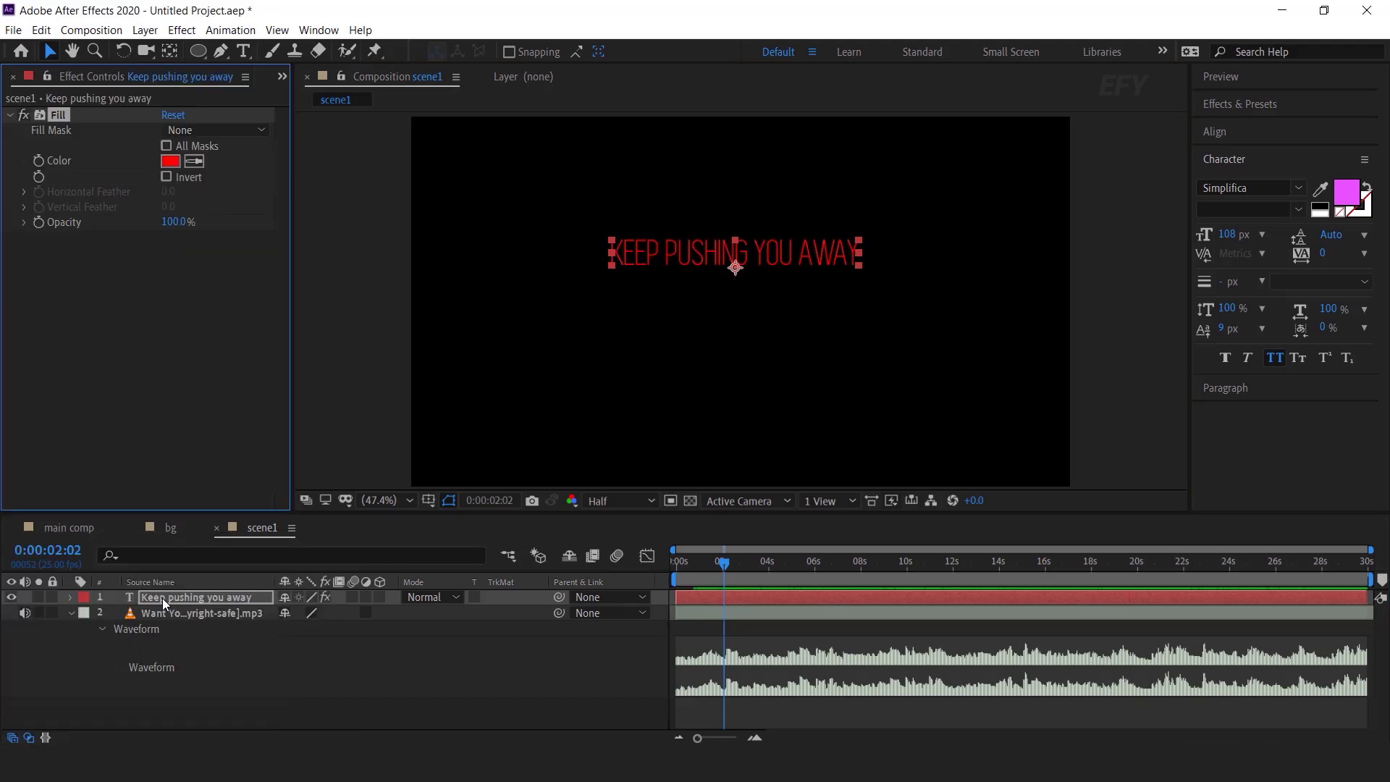
pyautogui.click(170, 161)
pyautogui.click(91, 238)
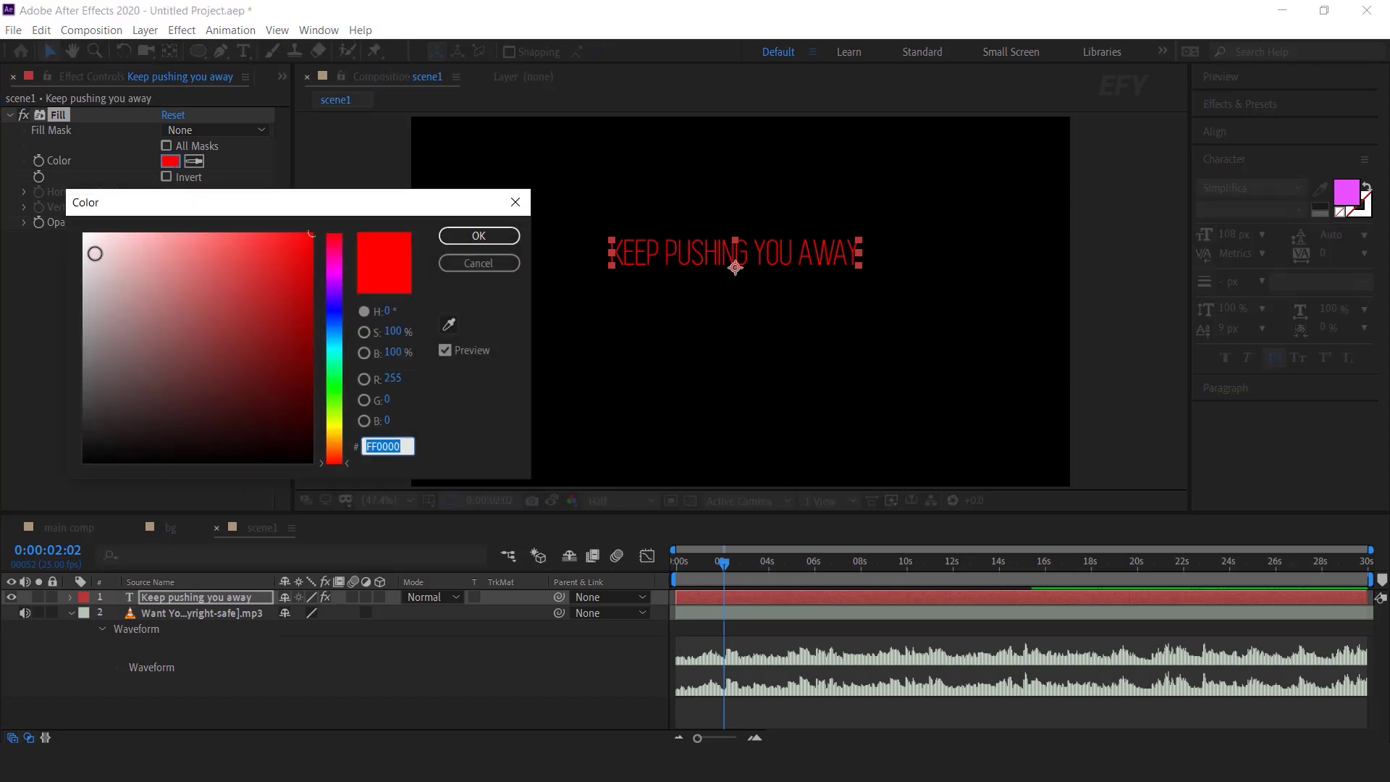
pyautogui.click(474, 239)
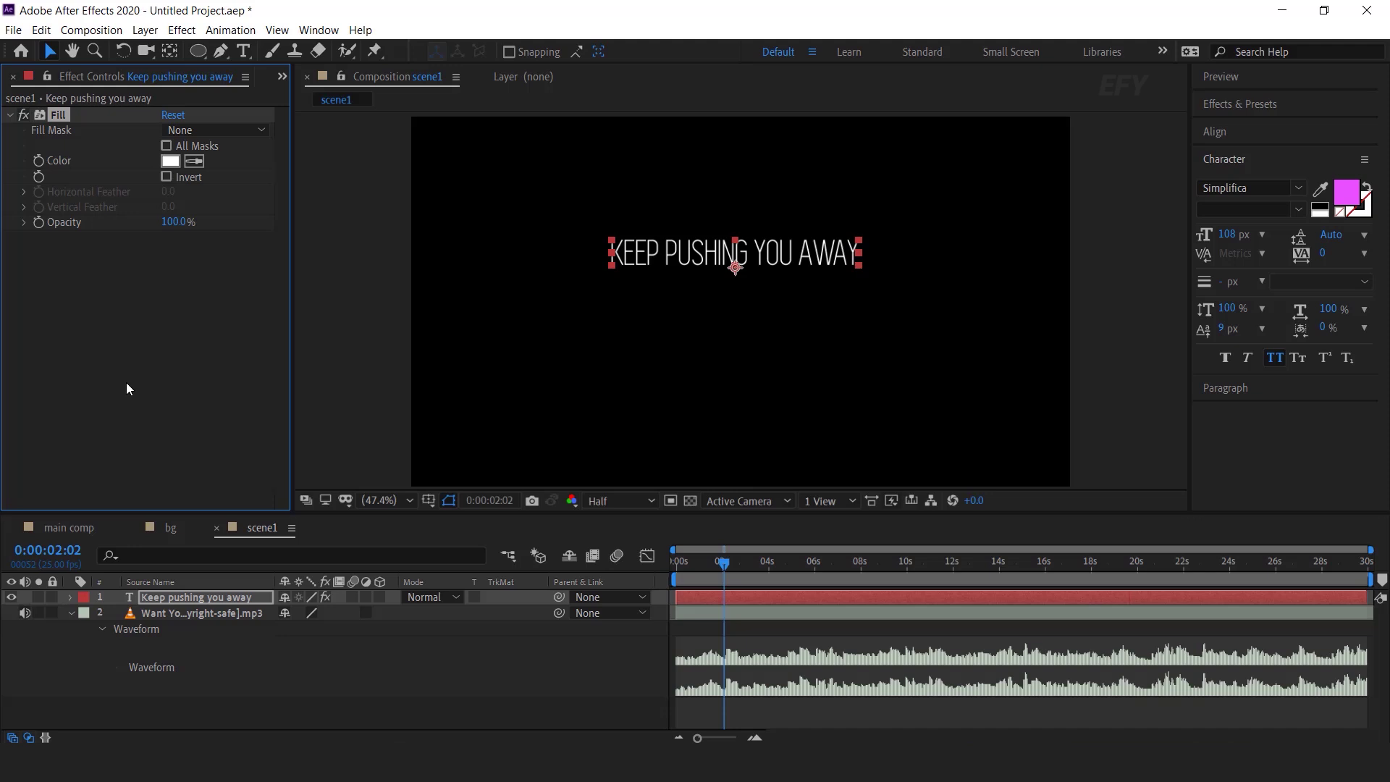
# Add a Glow effect to the "Keep pushing you away" text layer with a Glow Intensity of 0.8
pyautogui.click(188, 598)
pyautogui.hotkey('ctrl', 'space')
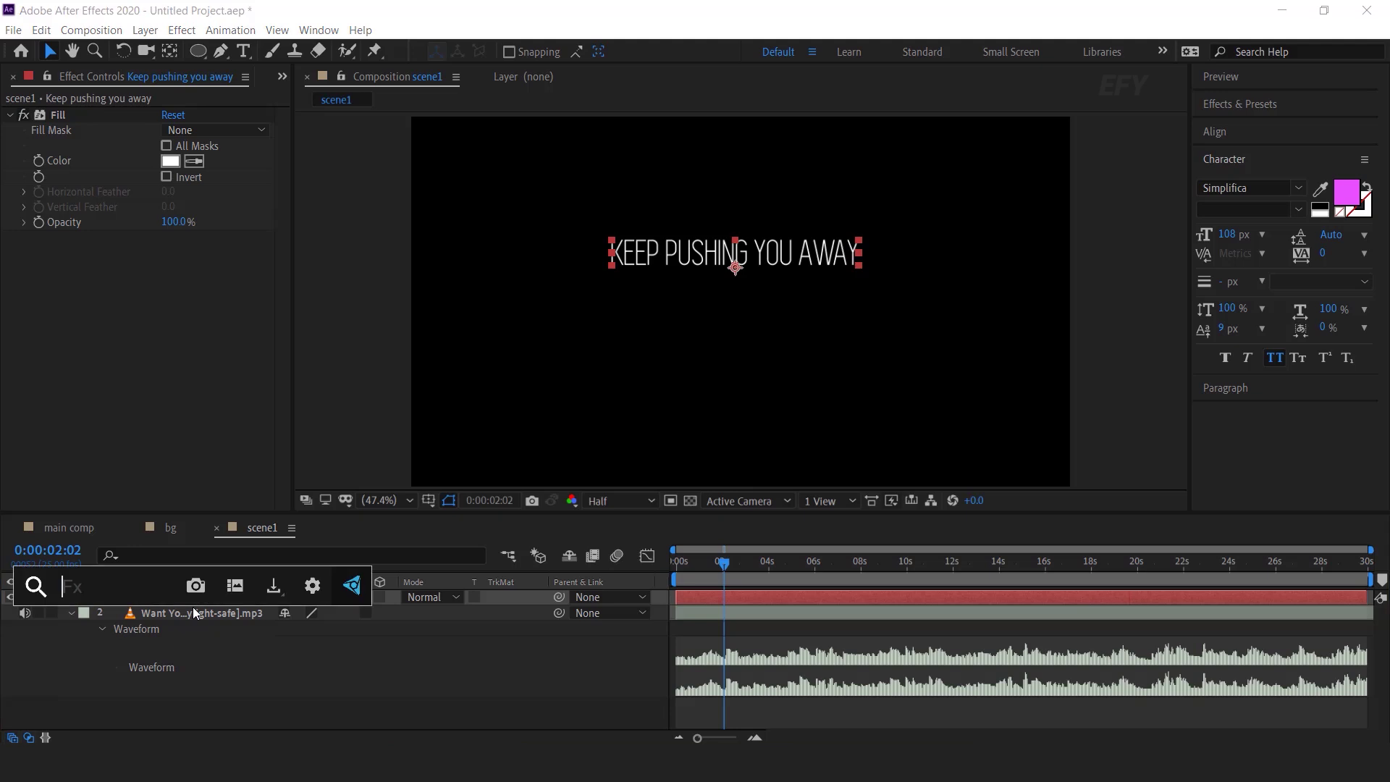
pyautogui.write('glow')
pyautogui.press('Return')
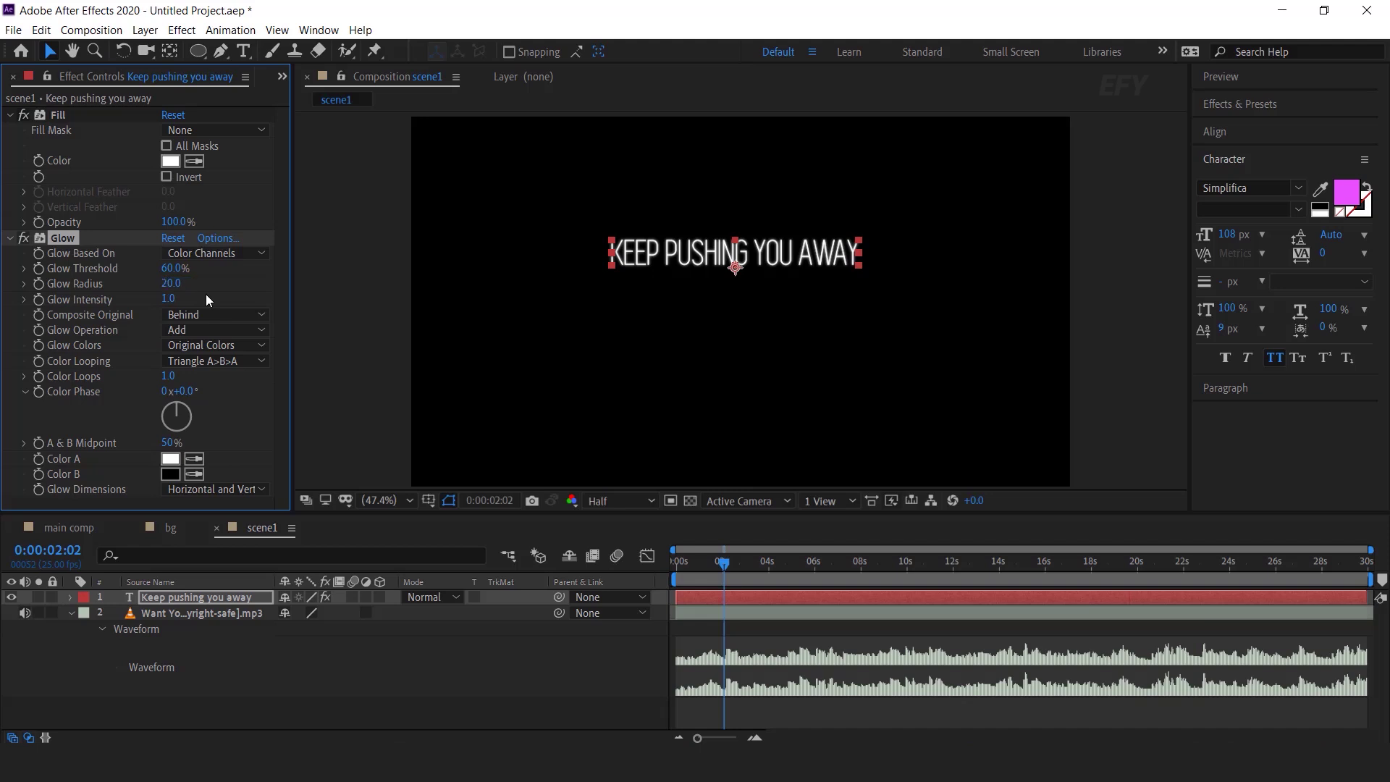
pyautogui.write('0.8')
pyautogui.press('Return')
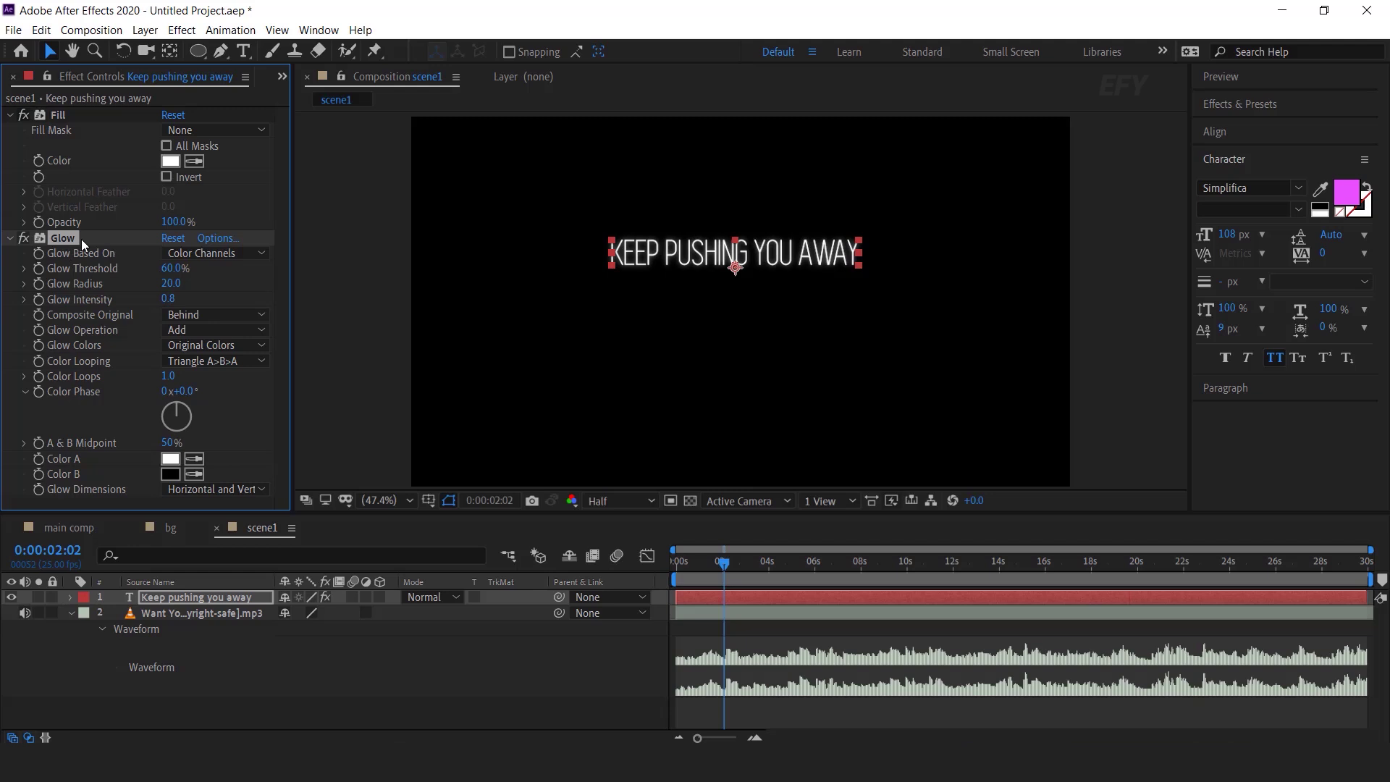
# Duplicate the Glow effect and set the copy's Glow Radius to 50 and Glow Intensity to 0.1
pyautogui.hotkey('ctrl', 'd')
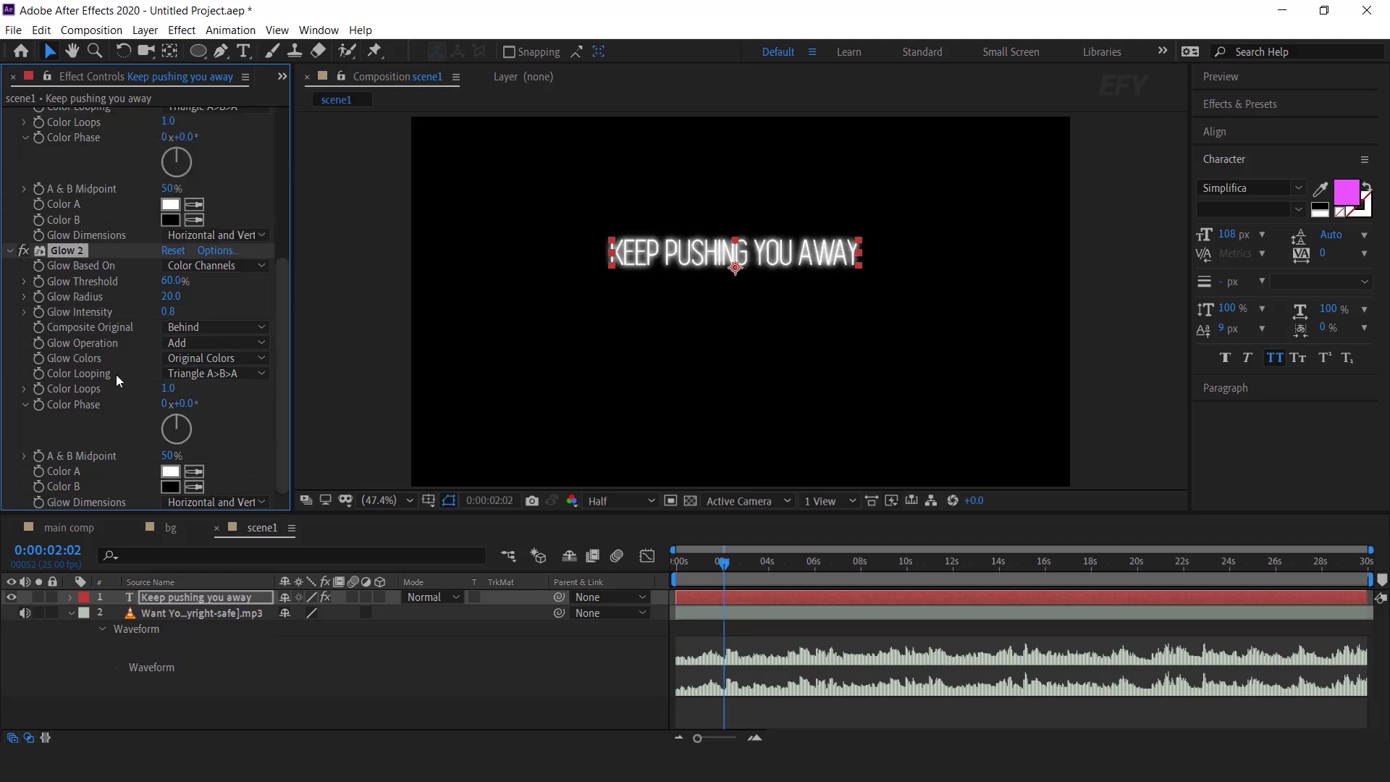
pyautogui.click(170, 296)
pyautogui.write('50')
pyautogui.press('Return')
pyautogui.click(173, 312)
pyautogui.press('Return')
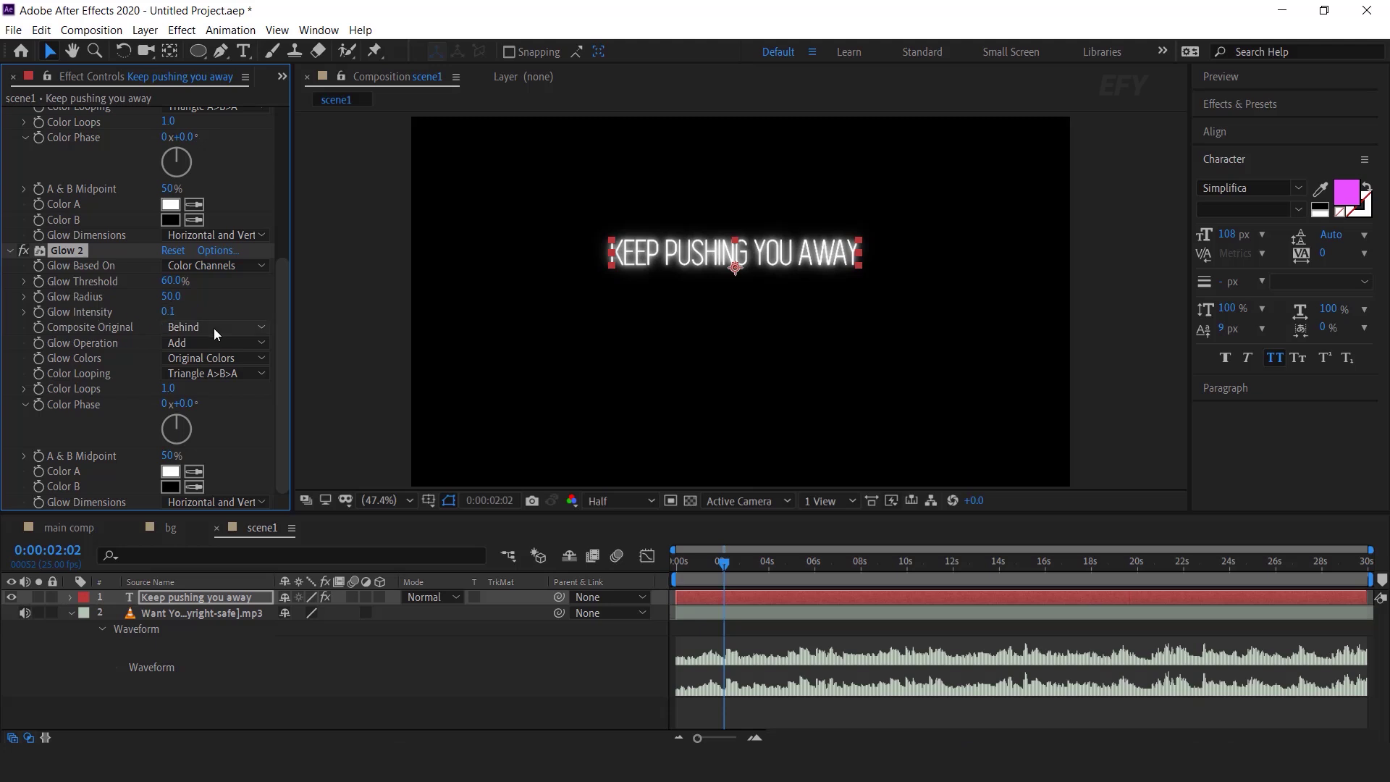
pyautogui.click(519, 669)
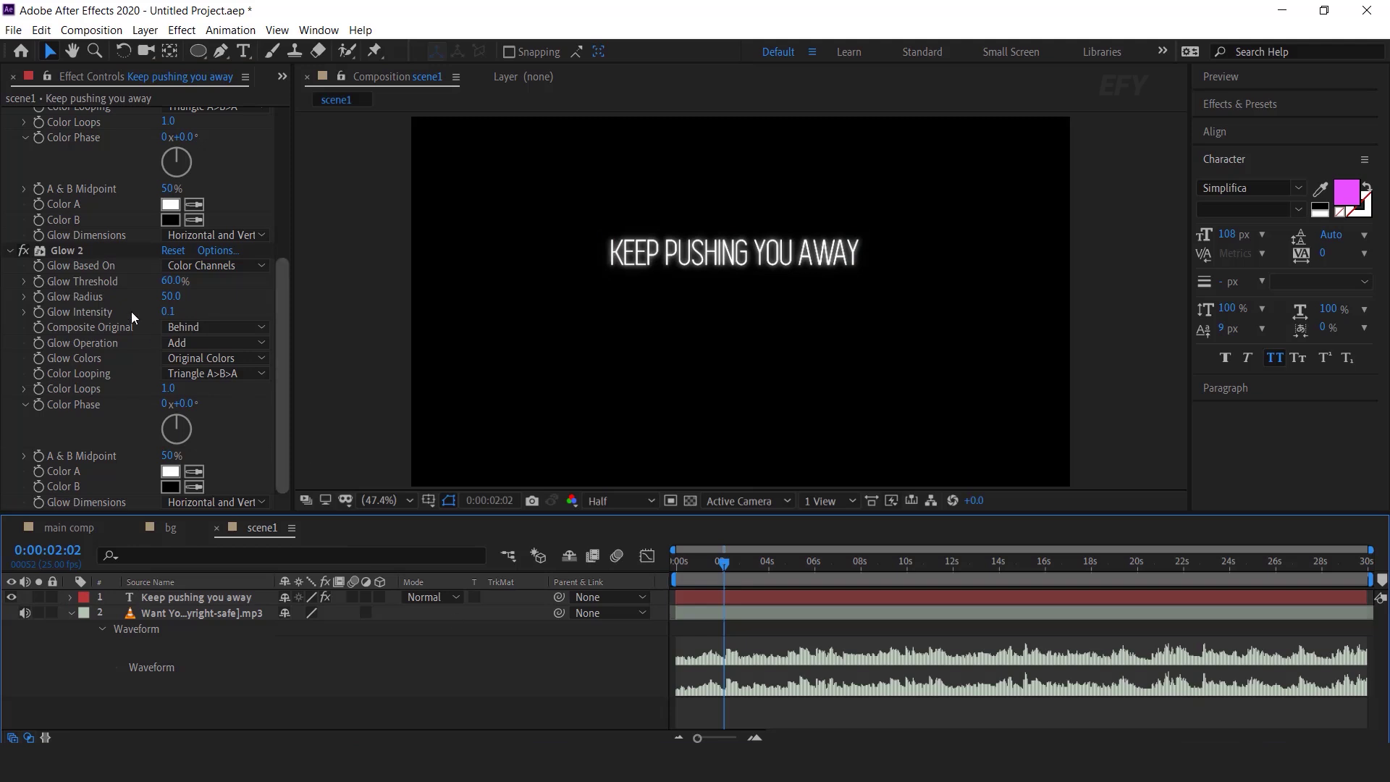
# Compare the lyric's look with the second Glow effect switched off and on
pyautogui.click(24, 250)
pyautogui.click(24, 251)
pyautogui.click(25, 251)
pyautogui.click(25, 251)
# Play scene1 from the start to find where the first lyric line ends and set the current time to 0:00:02:03
pyautogui.click(673, 566)
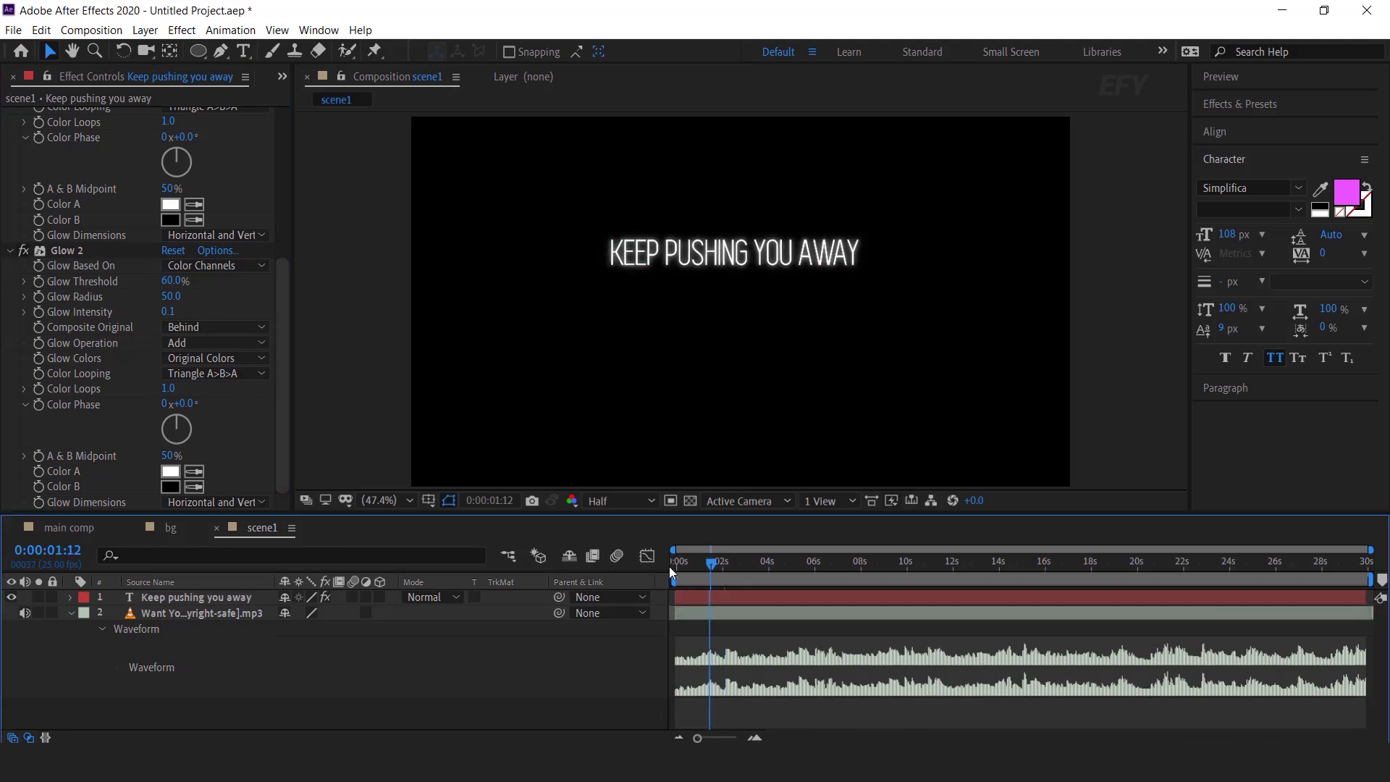
pyautogui.press('space')
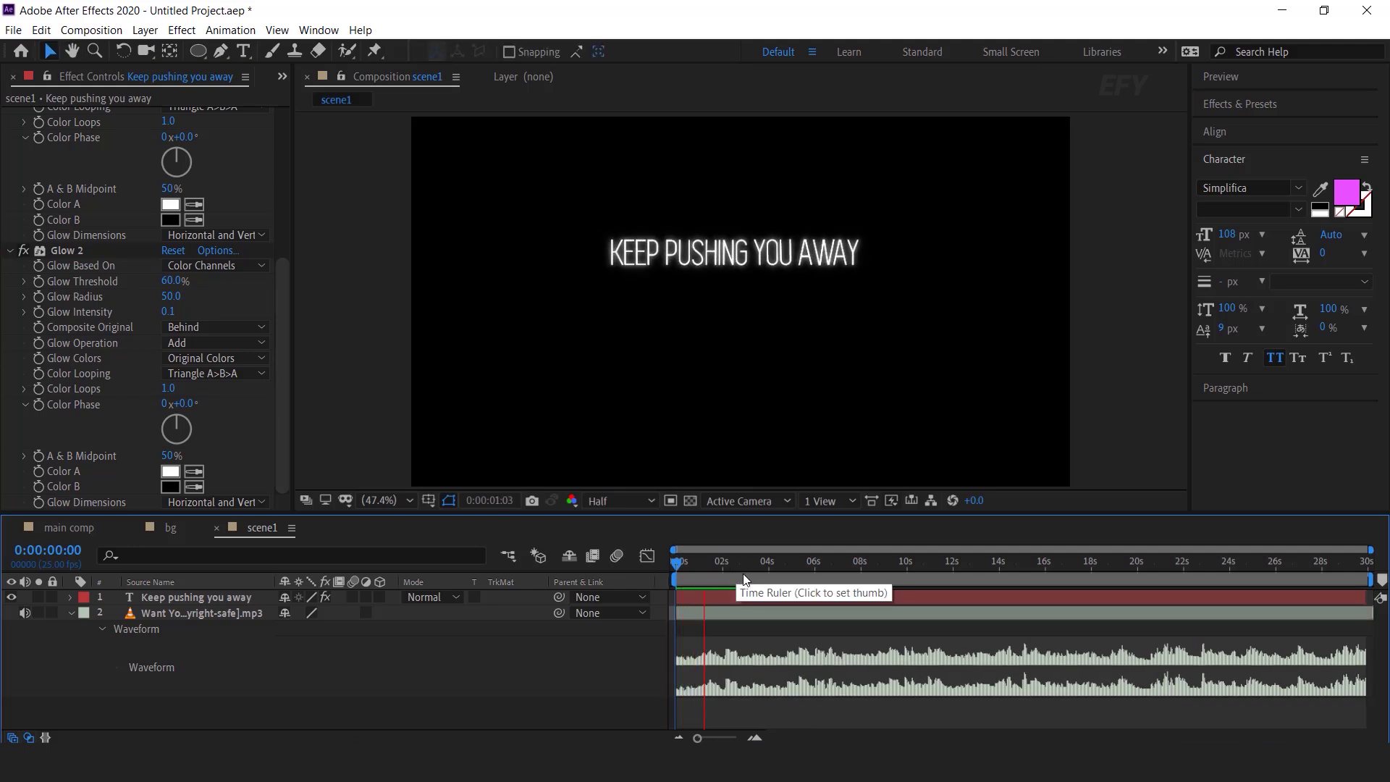
pyautogui.click(722, 566)
pyautogui.moveTo(723, 564); pyautogui.dragTo(724, 563)
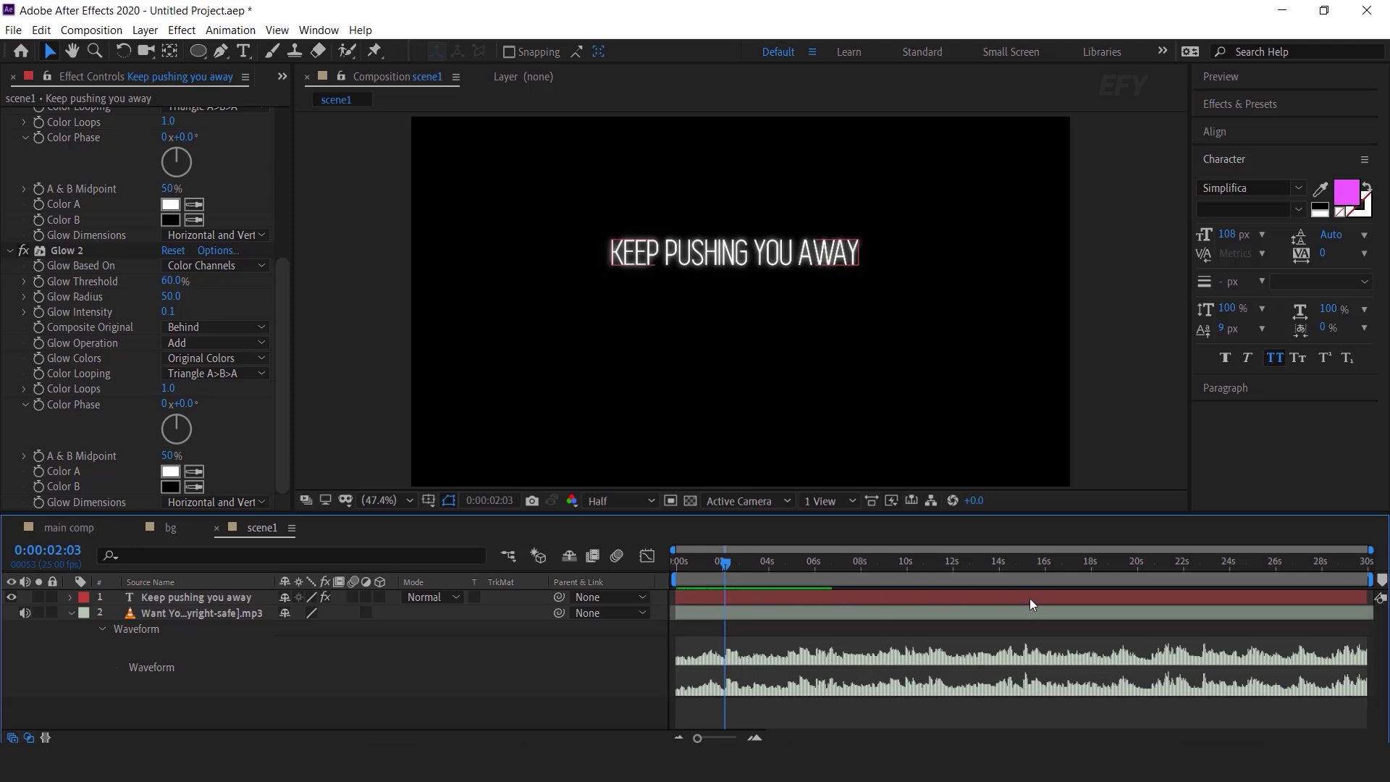
# Copy the magenta hex code E750FF from the lyric text's own fill color
pyautogui.click(740, 598)
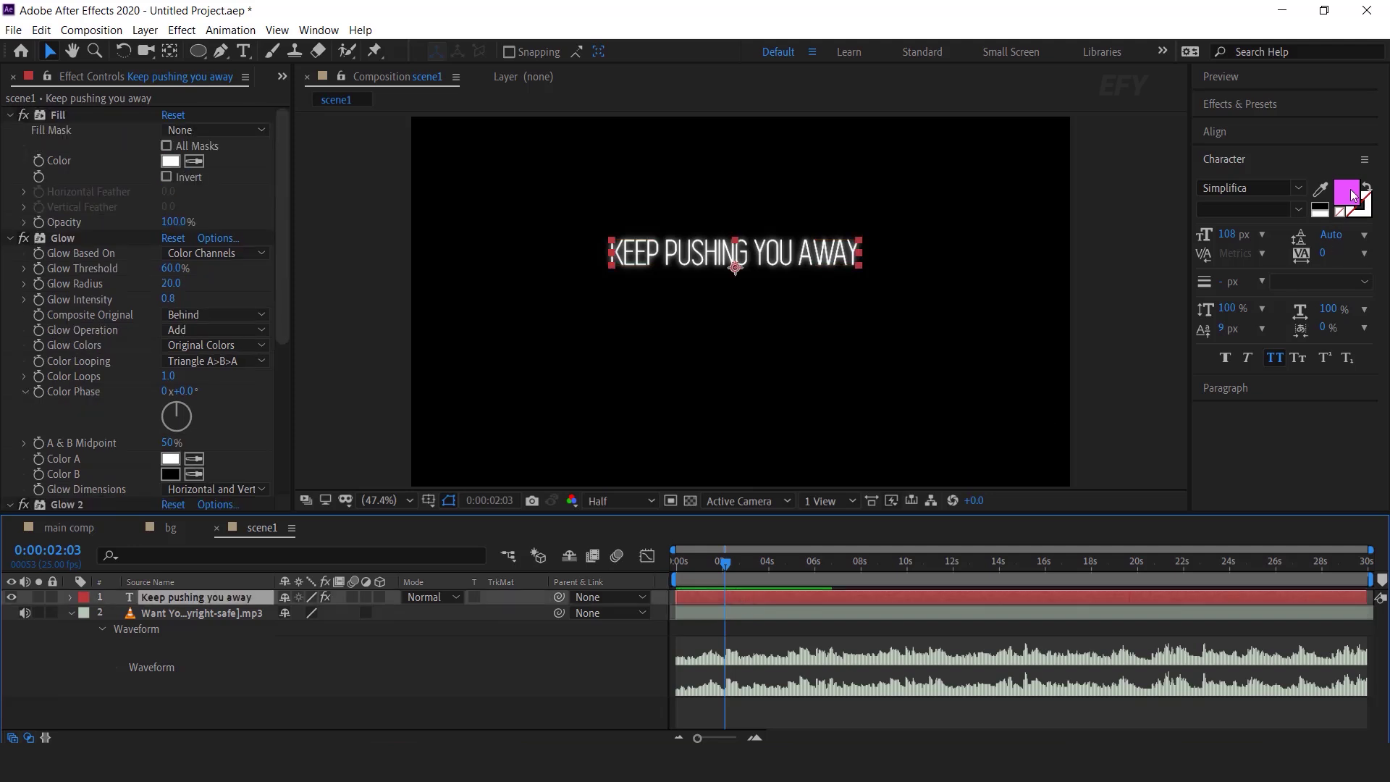
pyautogui.click(1351, 191)
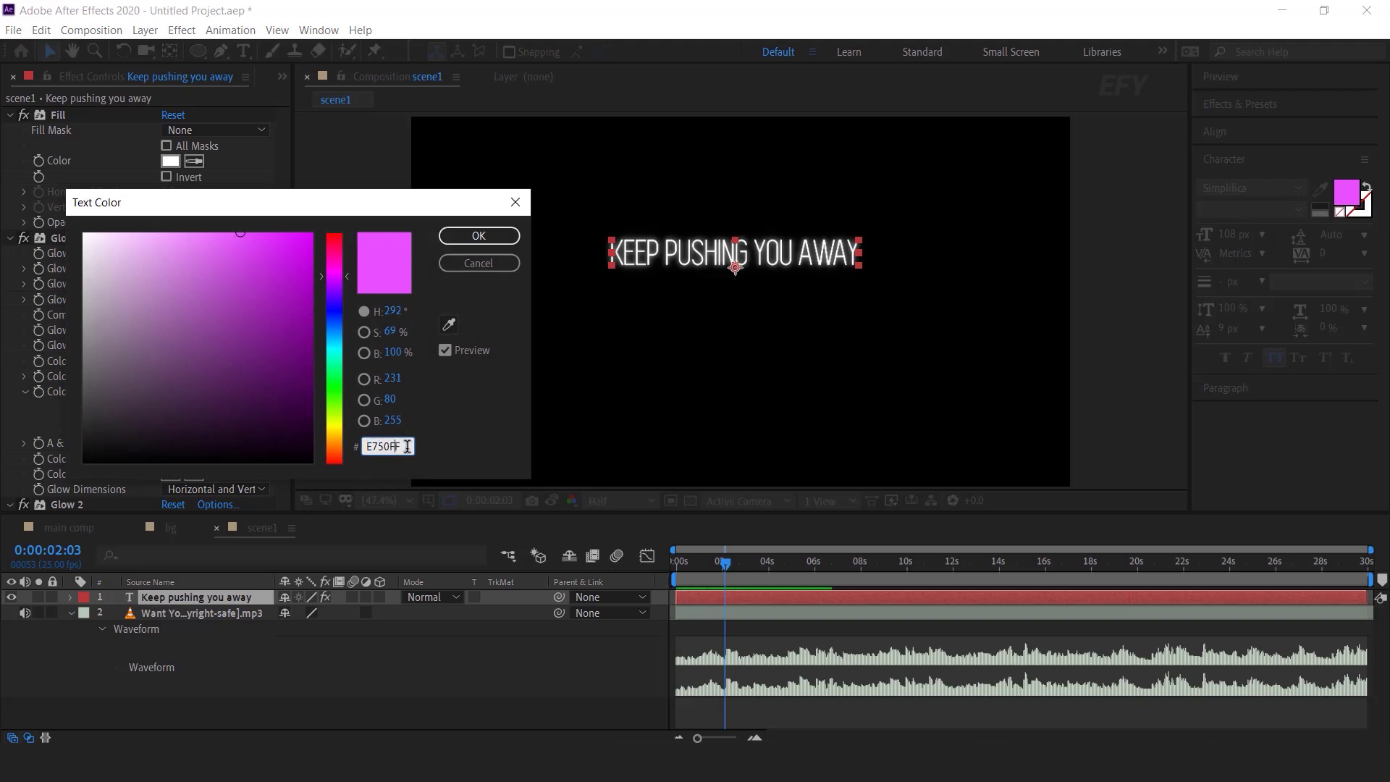
pyautogui.click(478, 237)
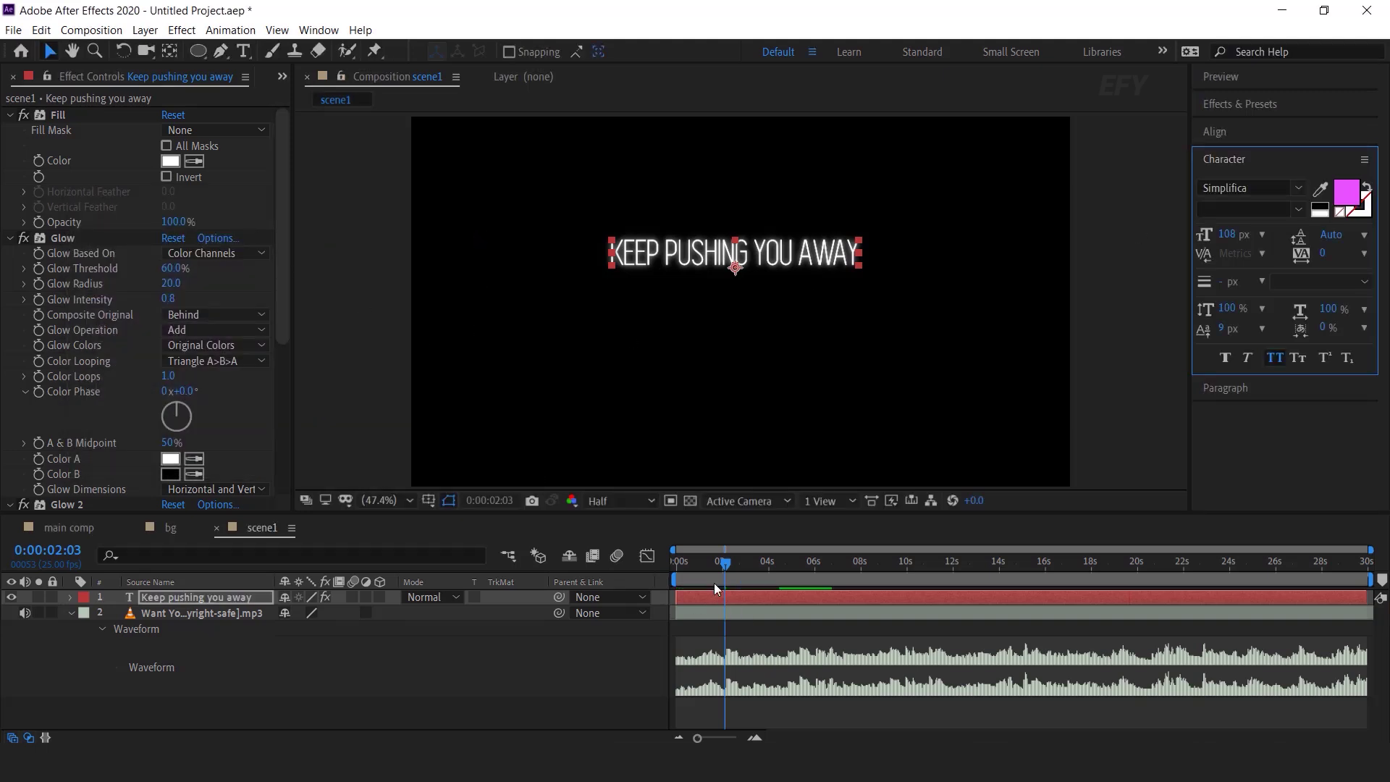
# Keyframe the Fill effect's color as white at 0:00:02:03 and magenta E750FF one frame after it
pyautogui.click(60, 114)
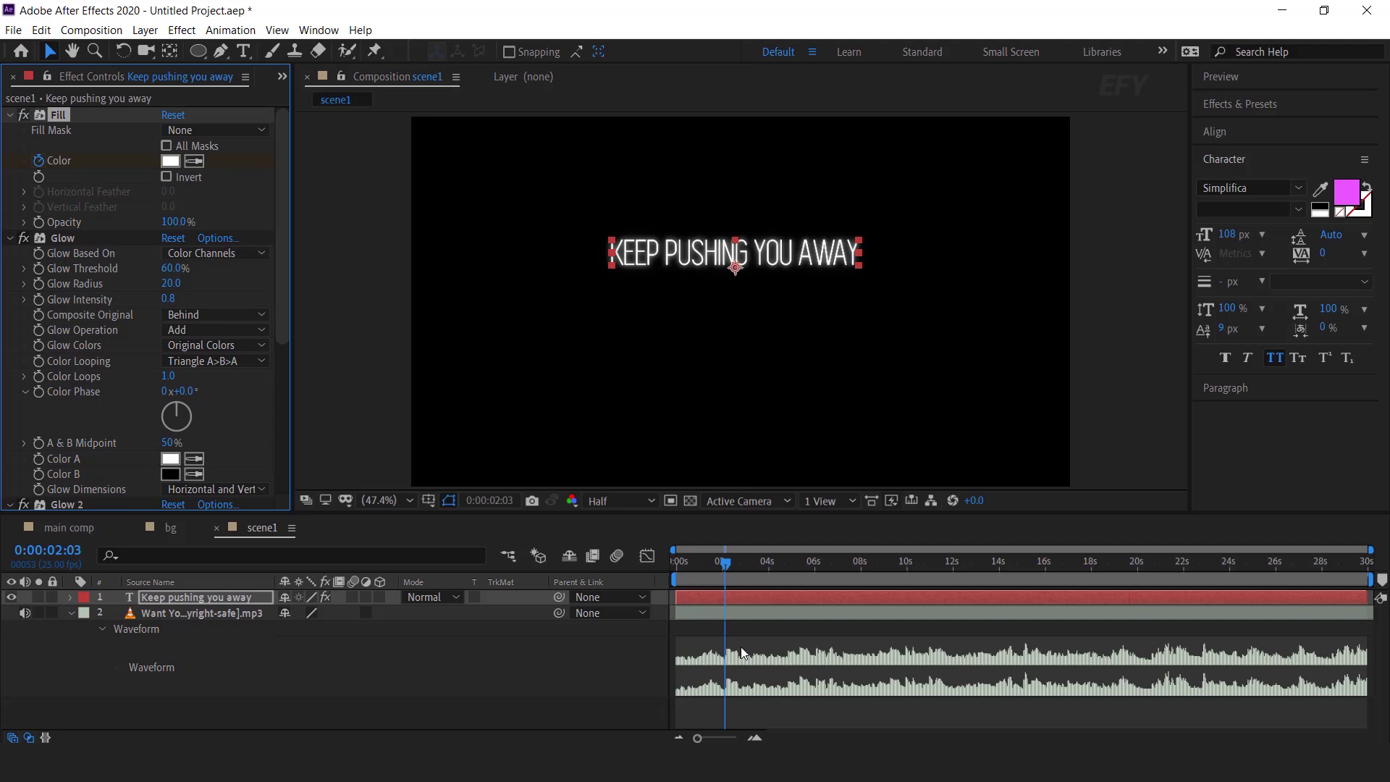
pyautogui.press('pagedown')
pyautogui.click(170, 160)
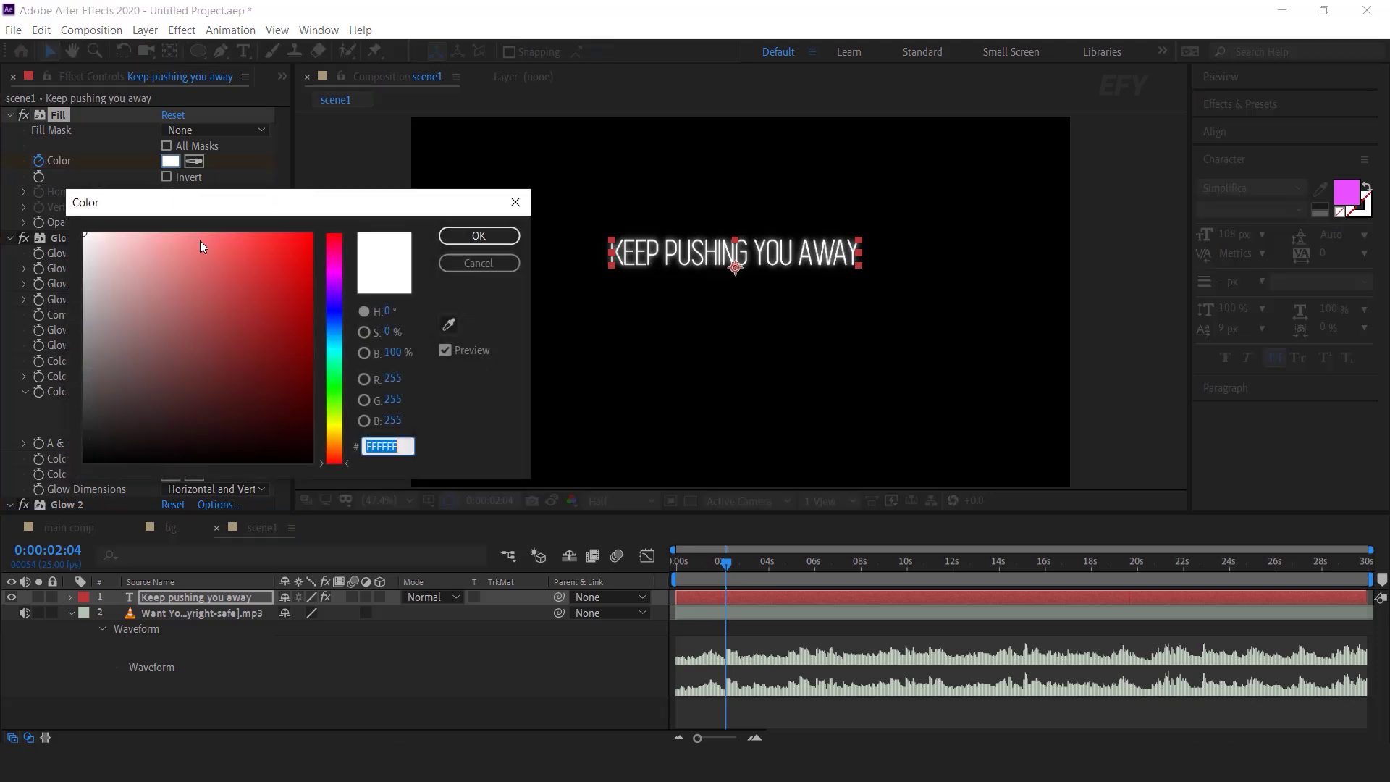
pyautogui.hotkey('ctrl', 'v')
pyautogui.click(479, 235)
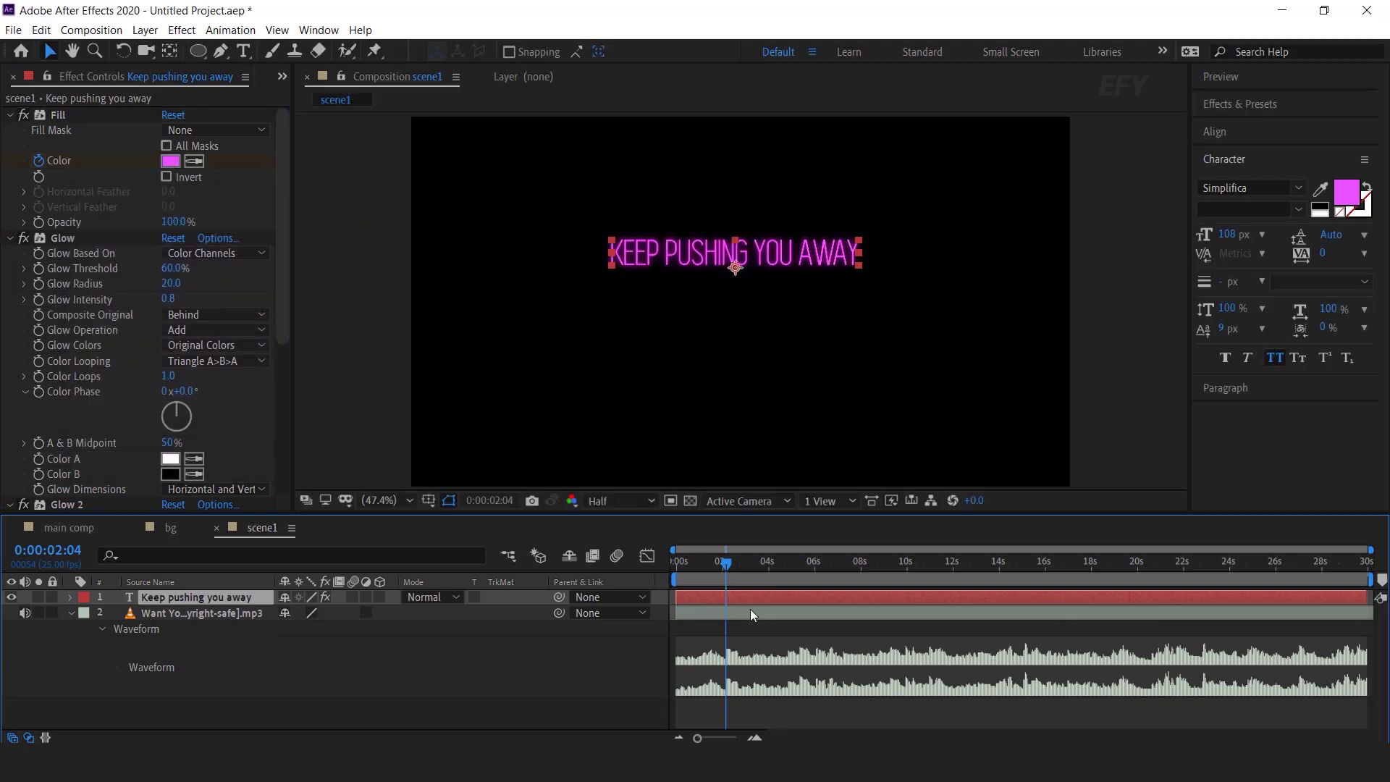
# Reveal the Fill color keyframes on the lyric layer and play back the switch from white to magenta
pyautogui.press('u')
pyautogui.click(753, 737)
pyautogui.click(754, 738)
pyautogui.moveTo(840, 736); pyautogui.dragTo(777, 740)
pyautogui.click(753, 738)
pyautogui.click(678, 738)
pyautogui.moveTo(683, 563); pyautogui.dragTo(914, 572)
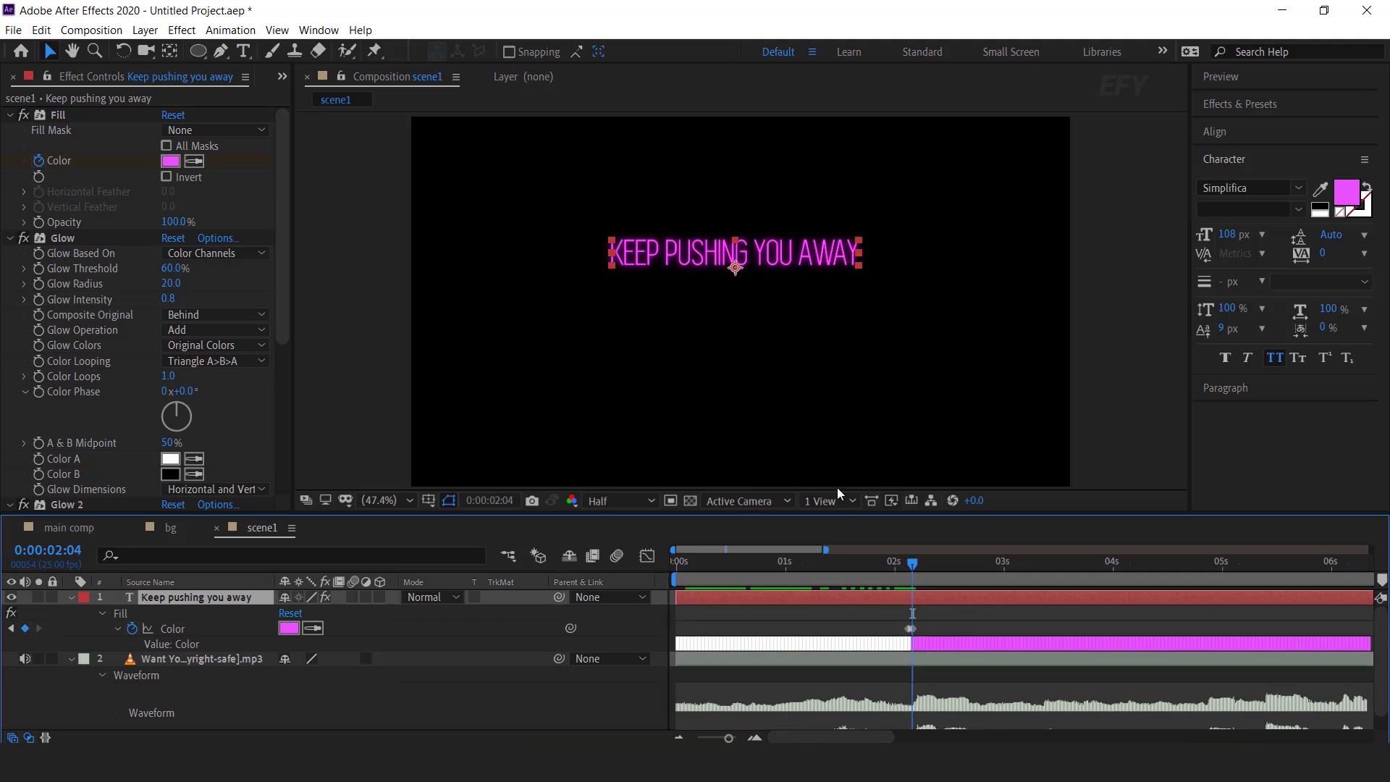
pyautogui.moveTo(812, 561); pyautogui.dragTo(662, 570)
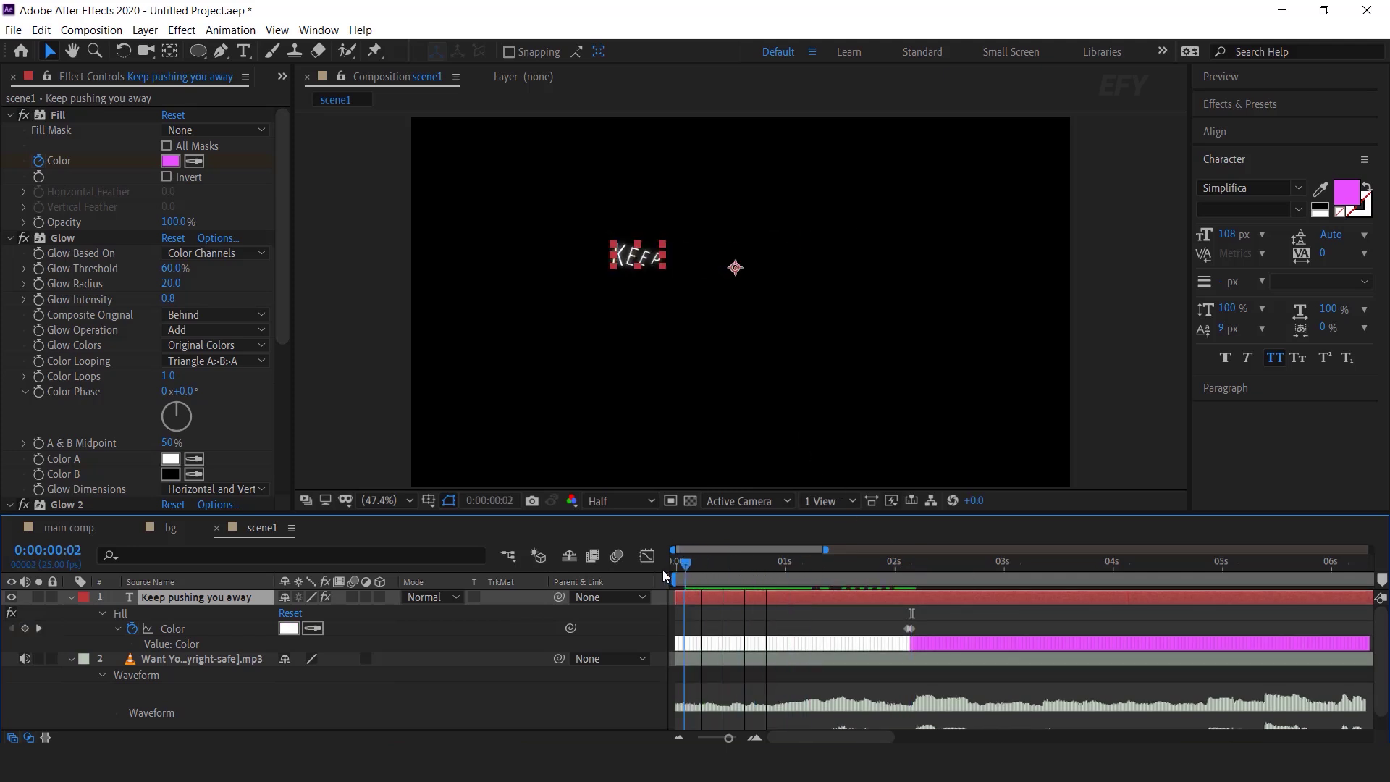
pyautogui.press('space')
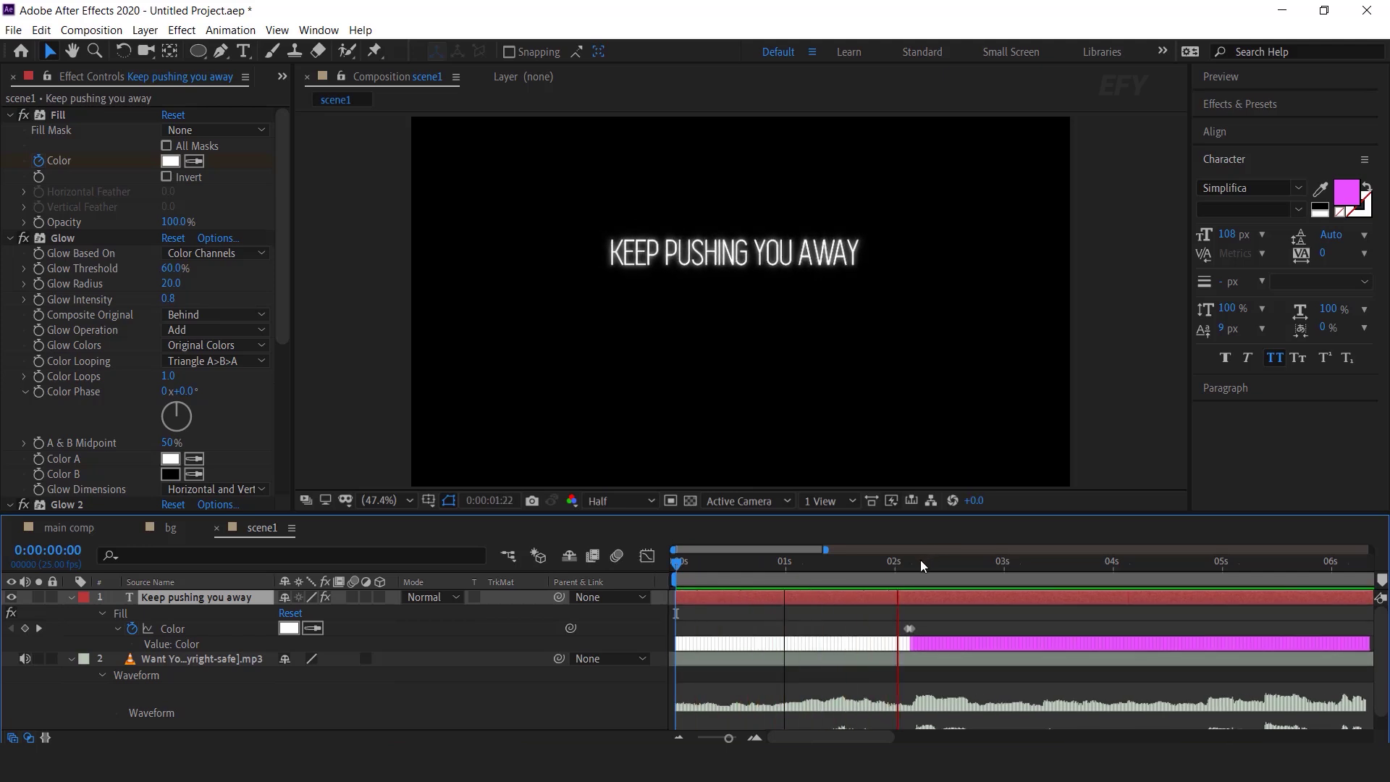
# Duplicate the "Keep pushing you away" text layer and shift the copy to start at 0:00:02:08
pyautogui.click(931, 563)
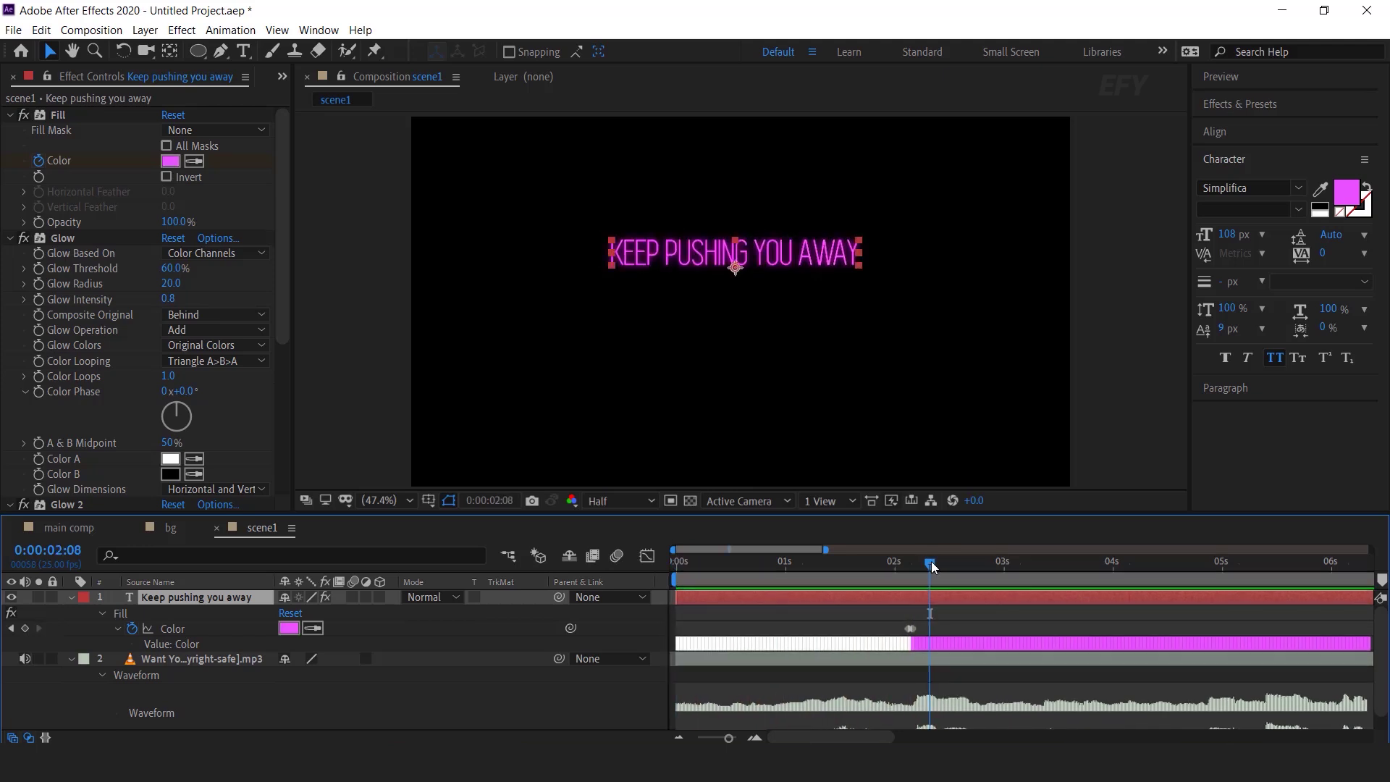
pyautogui.click(71, 597)
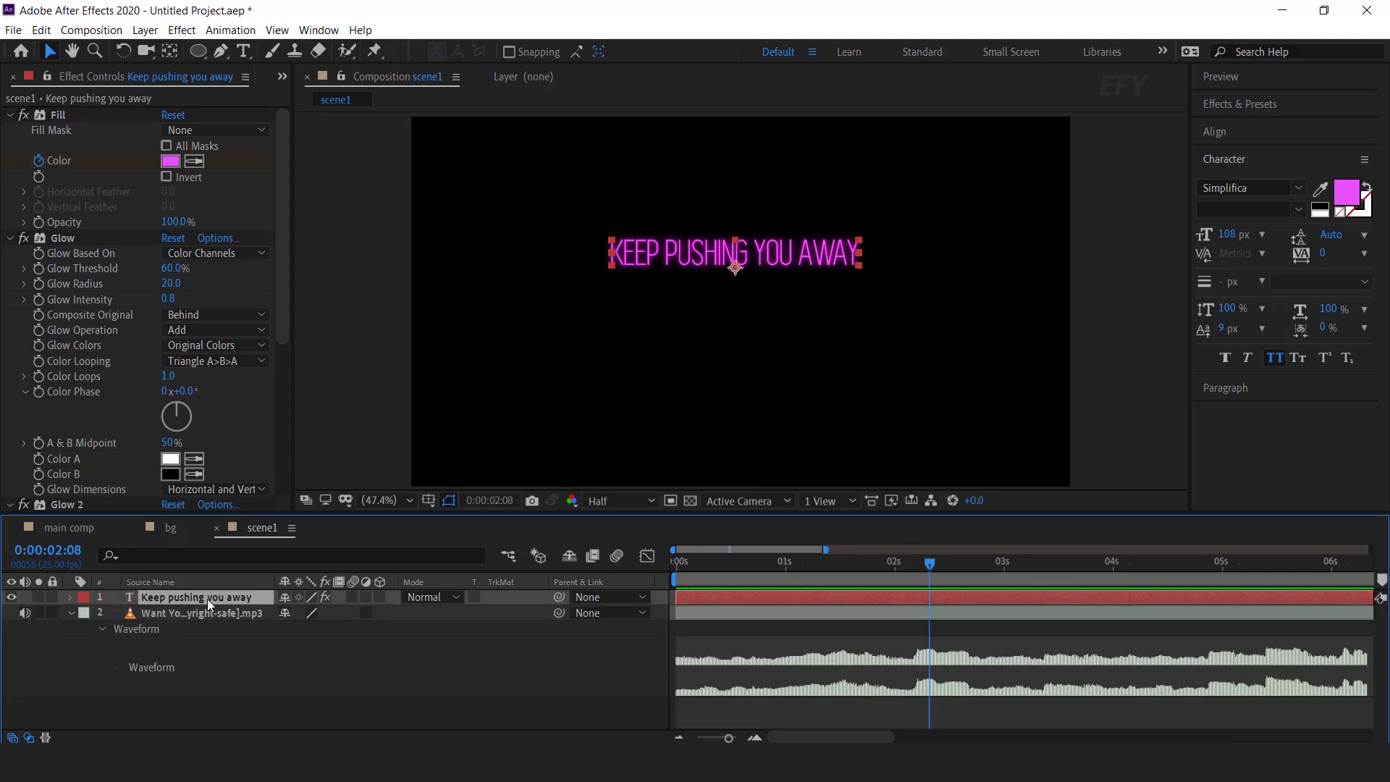
pyautogui.hotkey('ctrl', 'd')
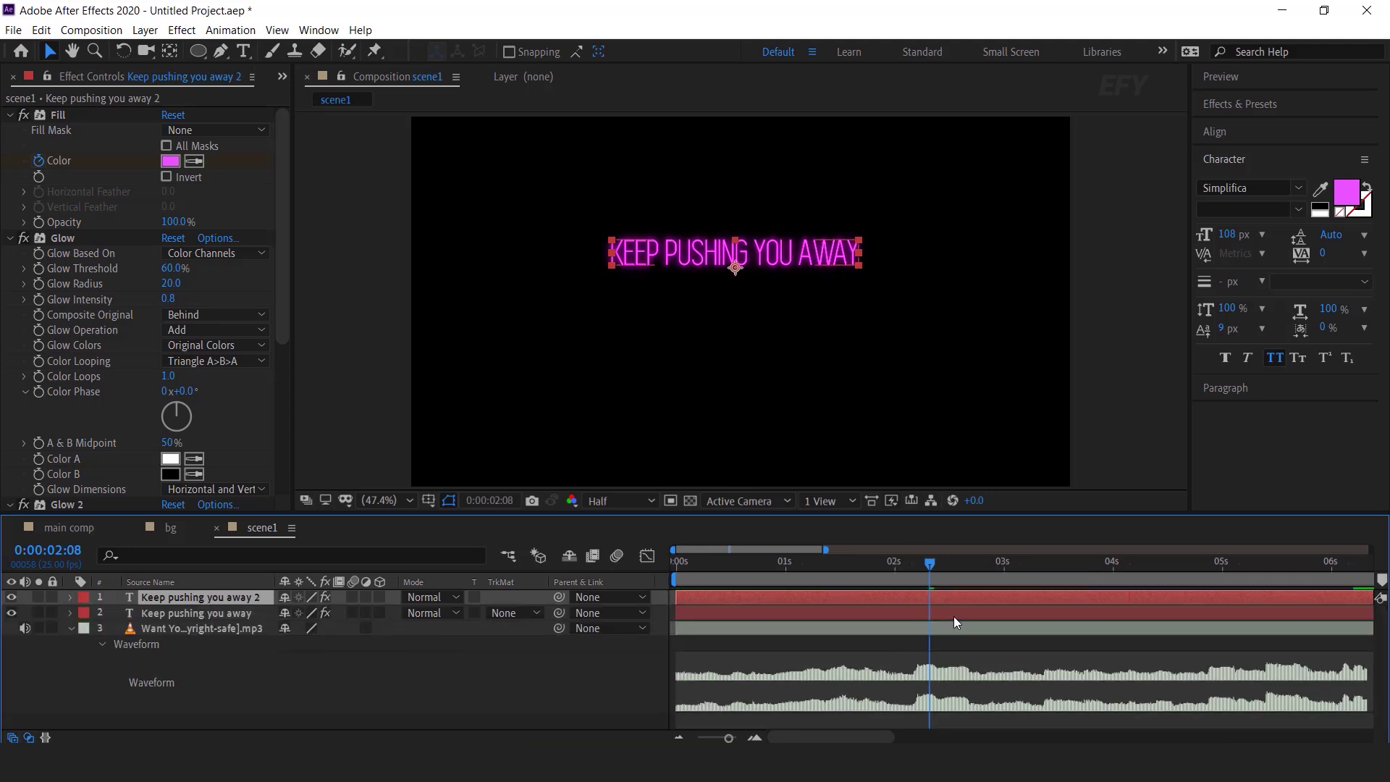
pyautogui.press('[')
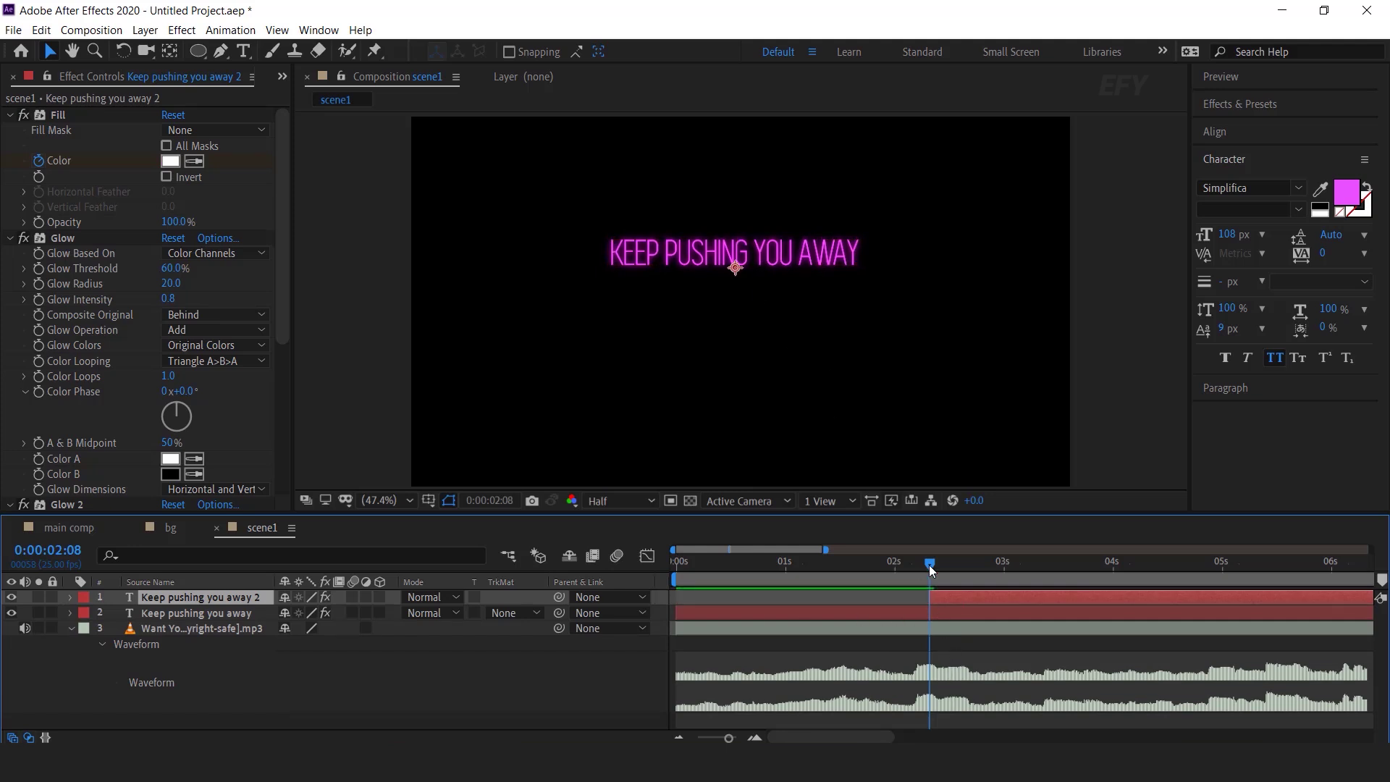
# Place the duplicated lyric line directly beneath the first line, checking it at 0:00:02:19
pyautogui.moveTo(929, 564); pyautogui.dragTo(976, 566)
pyautogui.click(760, 295)
pyautogui.moveTo(760, 293); pyautogui.dragTo(760, 295)
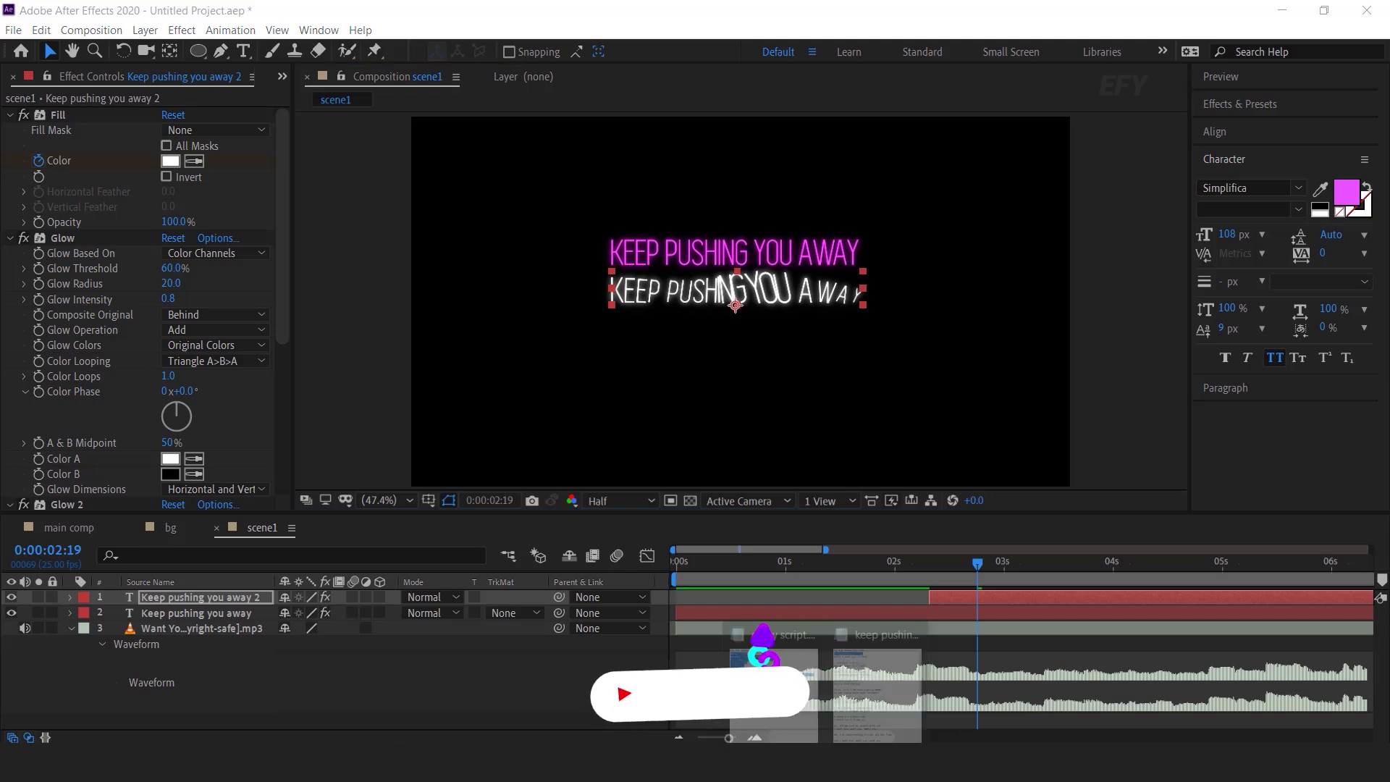
# Copy "While I want you to stay" from the lyrics file in Notepad and replace the duplicated layer's text with it
pyautogui.hotkey('alt', 'Tab')
pyautogui.moveTo(668, 169); pyautogui.dragTo(494, 170)
pyautogui.hotkey('ctrl', 'c')
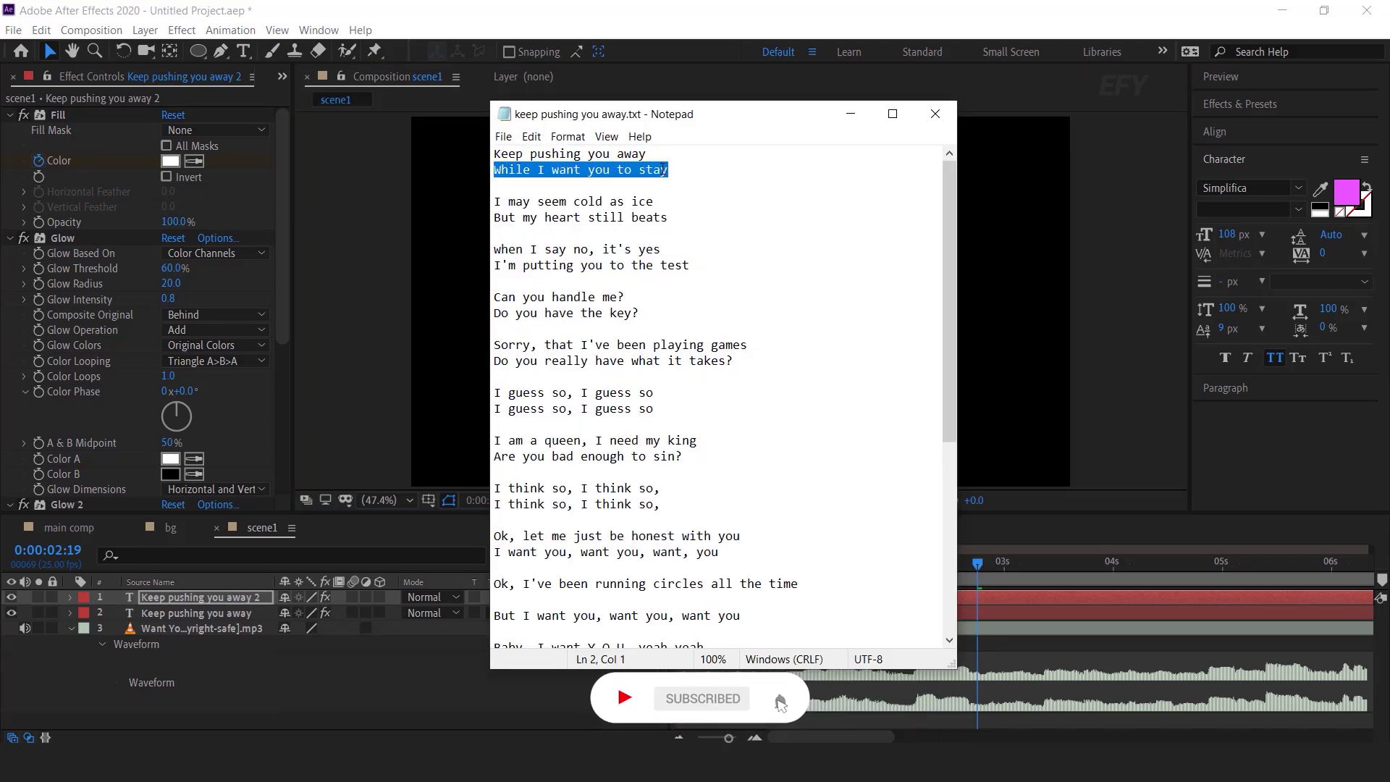
pyautogui.click(851, 114)
pyautogui.doubleClick(174, 597)
pyautogui.hotkey('ctrl', 'v')
# Reveal the Fill color keyframes on the "While I want you to stay" layer
pyautogui.moveTo(916, 571); pyautogui.dragTo(1045, 571)
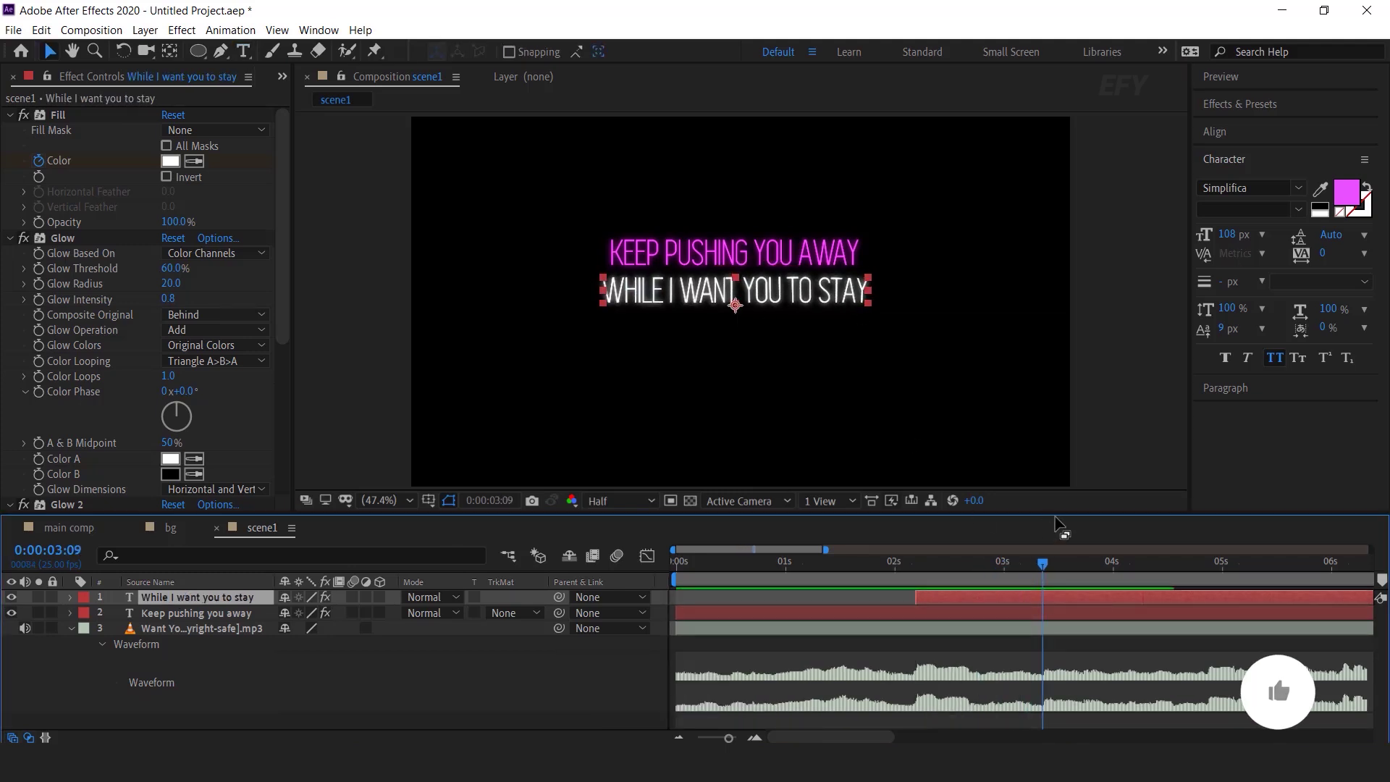
pyautogui.click(1061, 568)
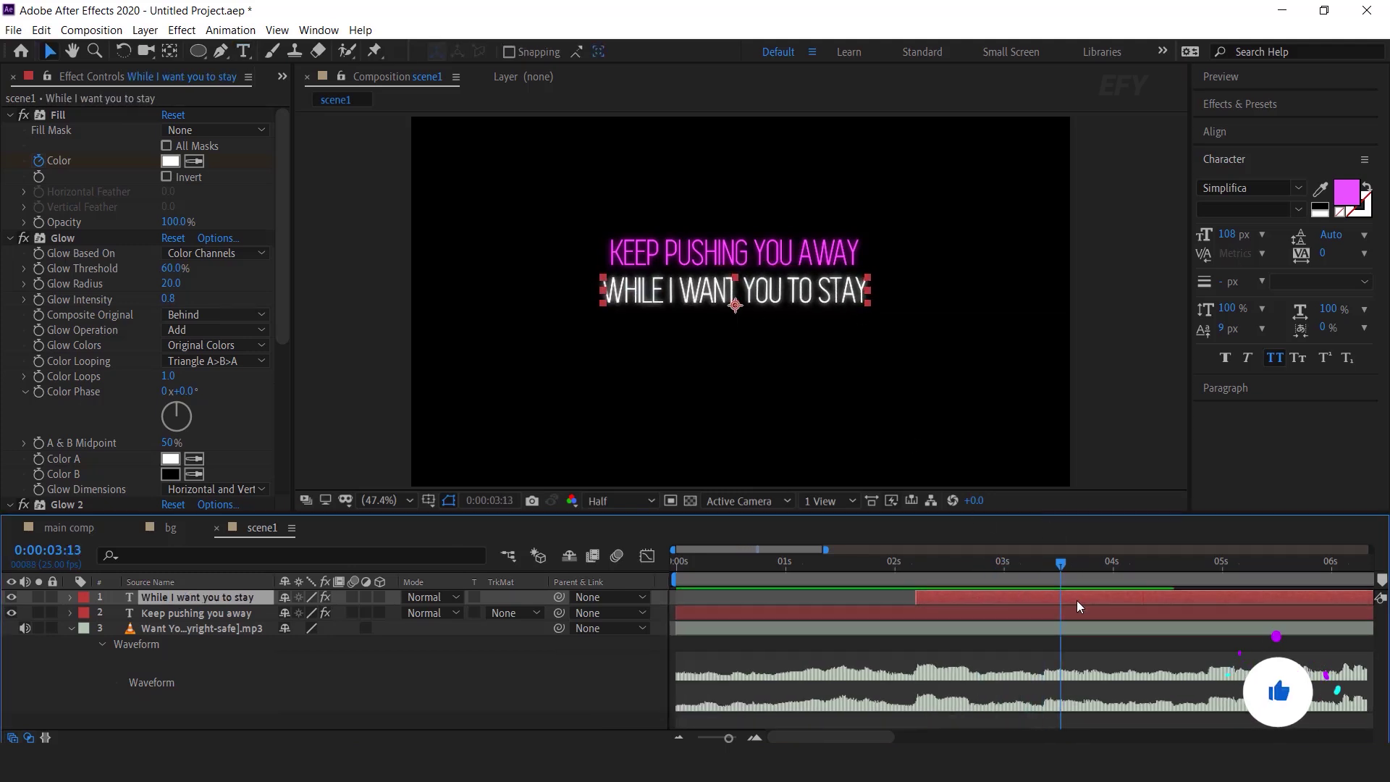
pyautogui.press('u')
pyautogui.scroll(-1, 1119, 637)
pyautogui.scroll(1, 1157, 626)
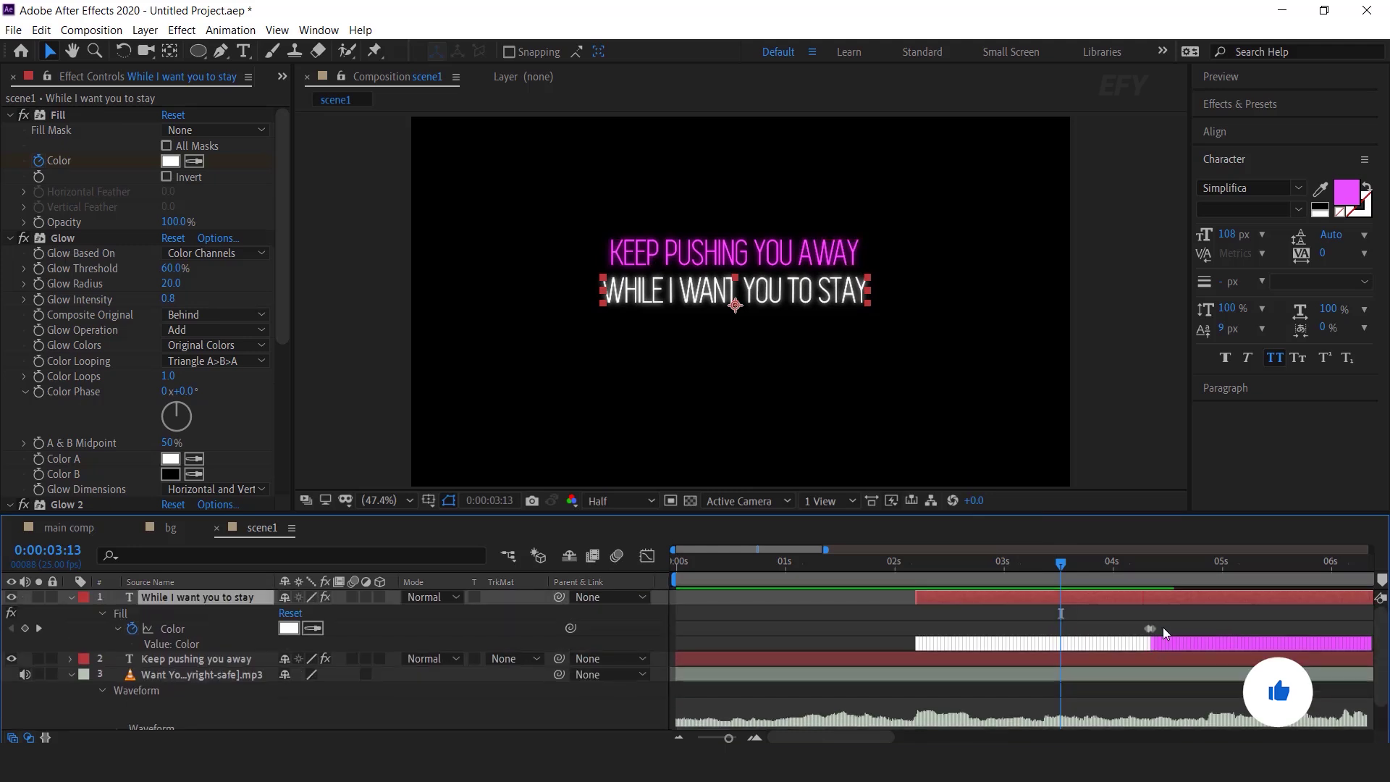
# Change the "While I want you to stay" layer's second Fill color keyframe, at 0:00:04:09, from magenta to light cyan
pyautogui.keyDown('alt'); pyautogui.scroll(3, 1145, 616); pyautogui.keyUp('alt')
pyautogui.click(1110, 561)
pyautogui.scroll(-3, 1179, 602)
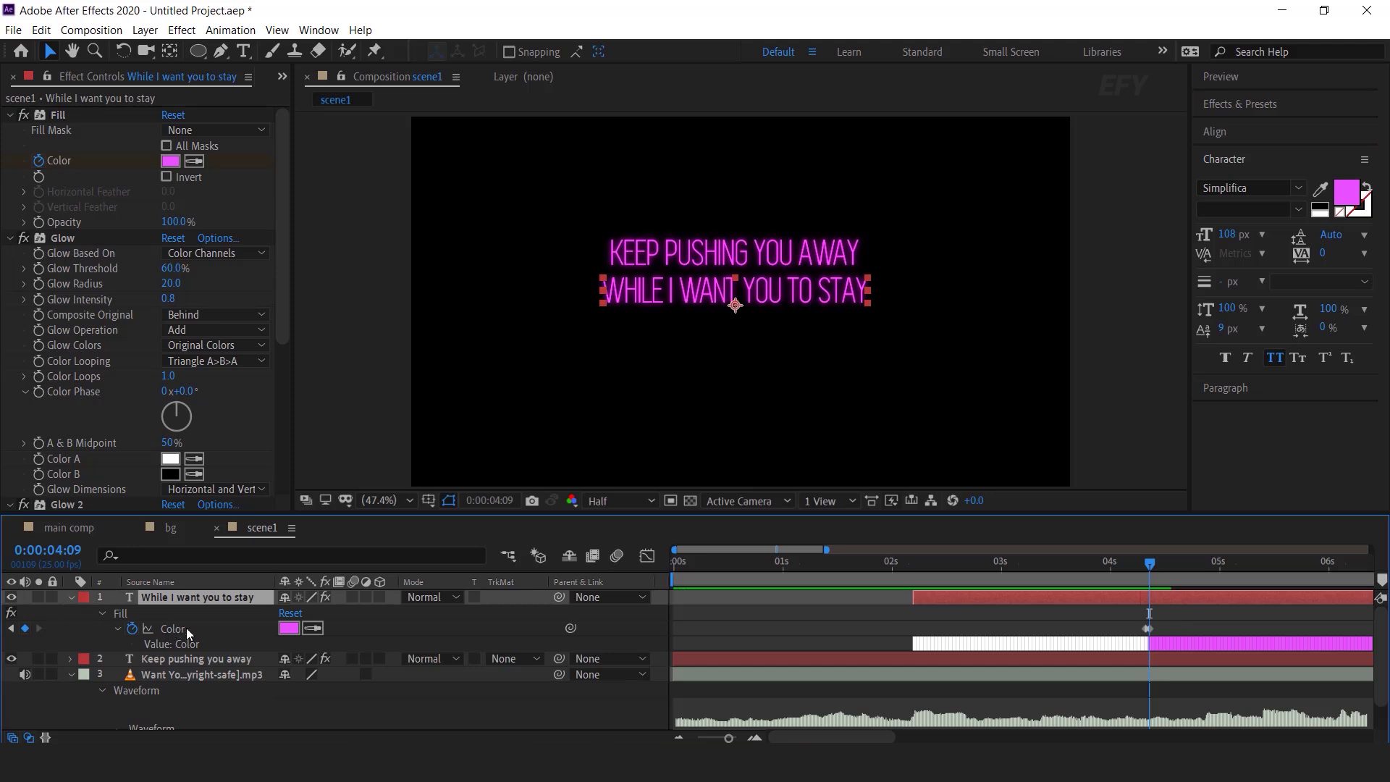
pyautogui.click(288, 628)
pyautogui.click(334, 340)
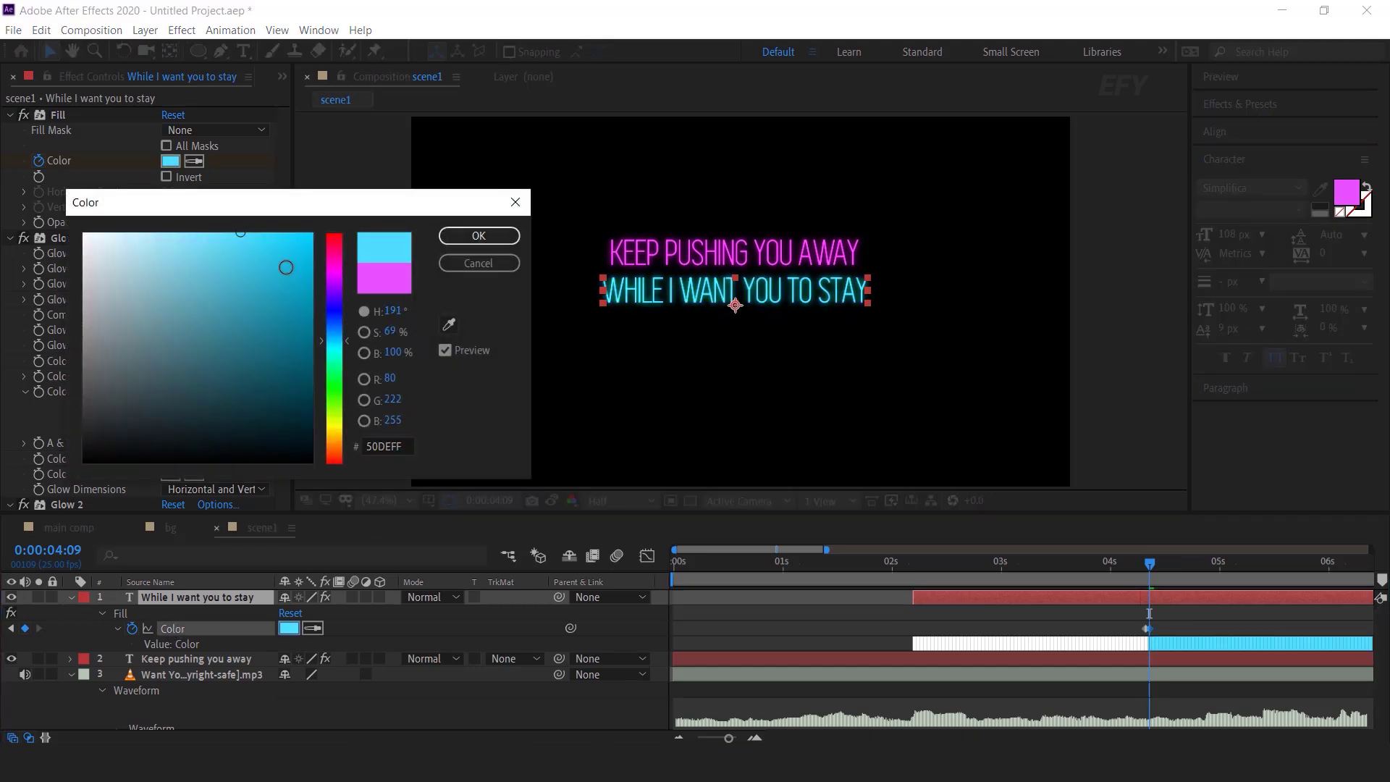
pyautogui.click(204, 245)
pyautogui.click(479, 235)
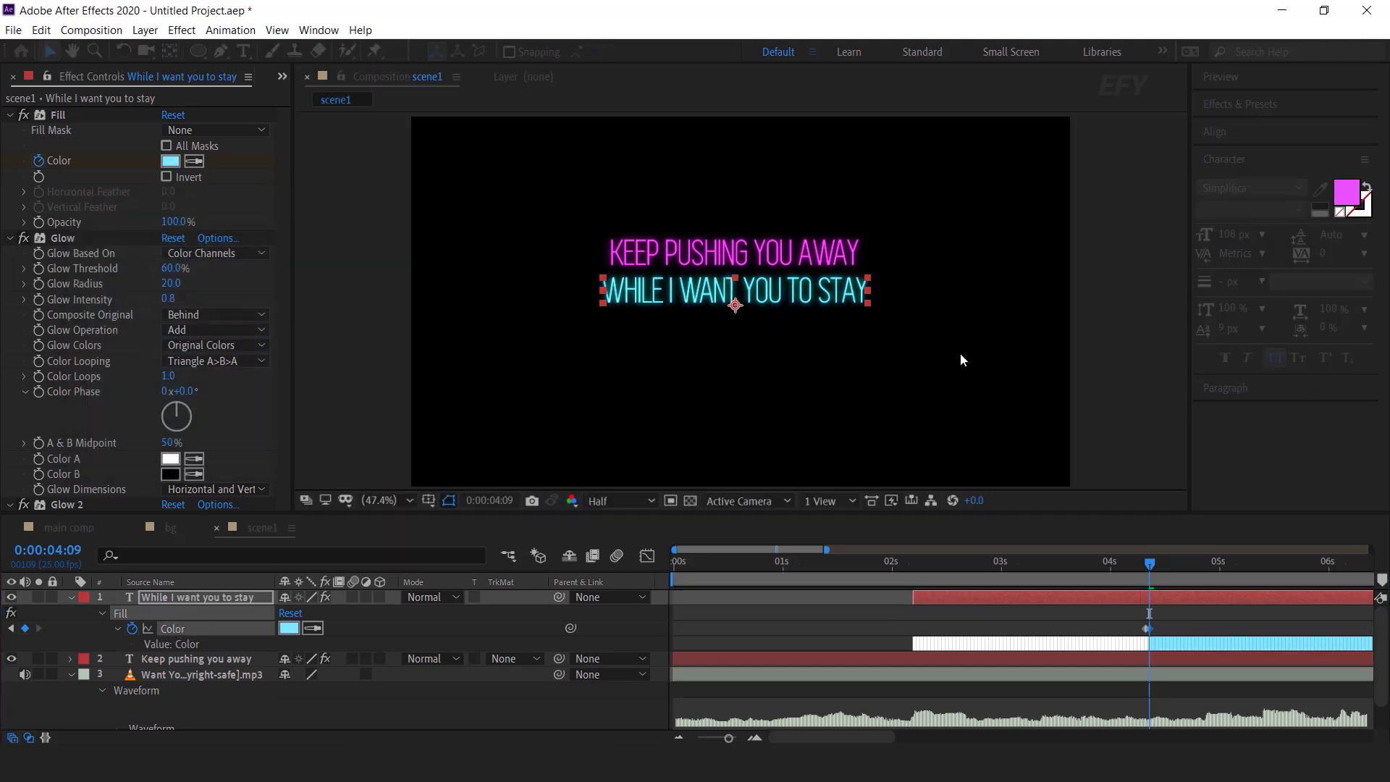
# Play scene1 from the beginning to check the second lyric line's color switch against the song
pyautogui.scroll(-2, 1128, 614)
pyautogui.moveTo(818, 561); pyautogui.dragTo(644, 569)
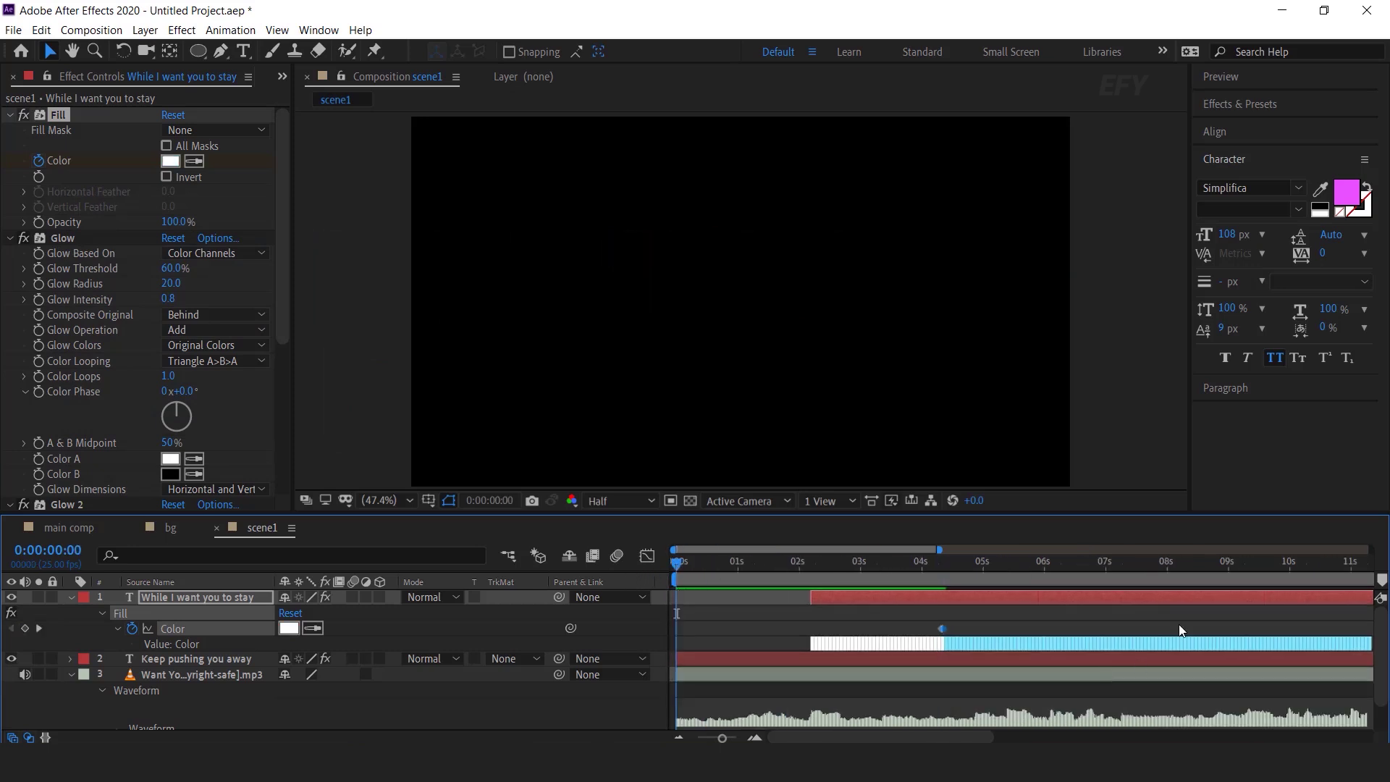
pyautogui.press('space')
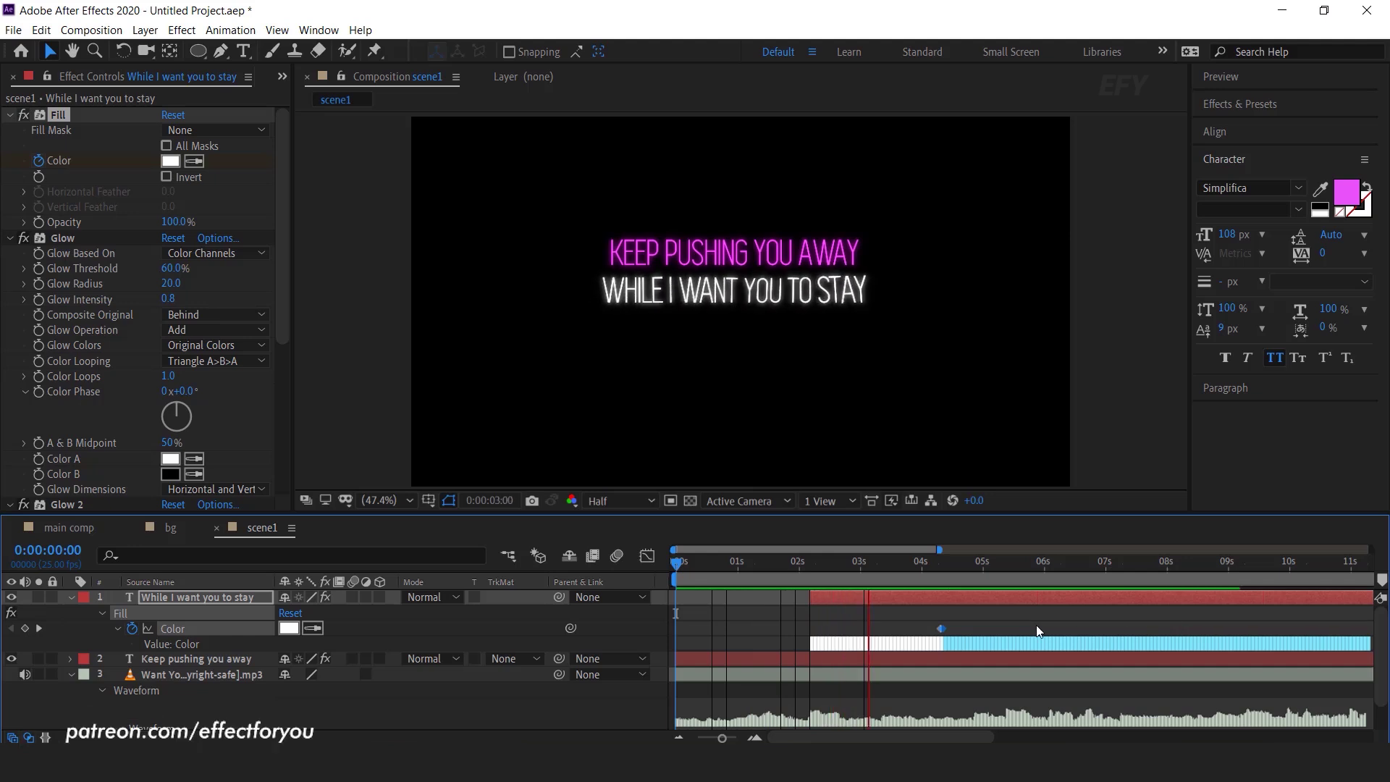
# Shift the second lyric line's Fill color keyframes earlier, to just after the 4-second mark, and play back the switch
pyautogui.moveTo(918, 564); pyautogui.dragTo(928, 598)
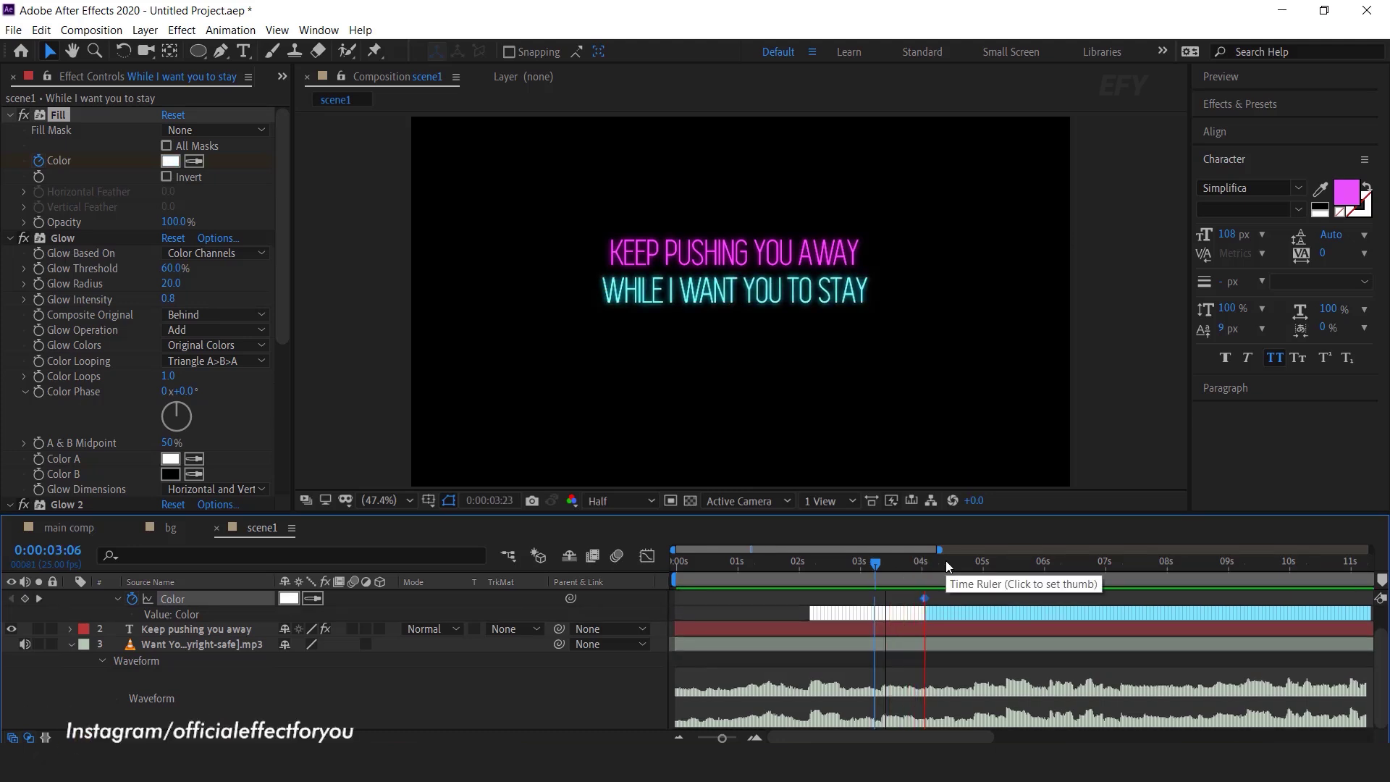
pyautogui.press('space')
pyautogui.scroll(1, 945, 603)
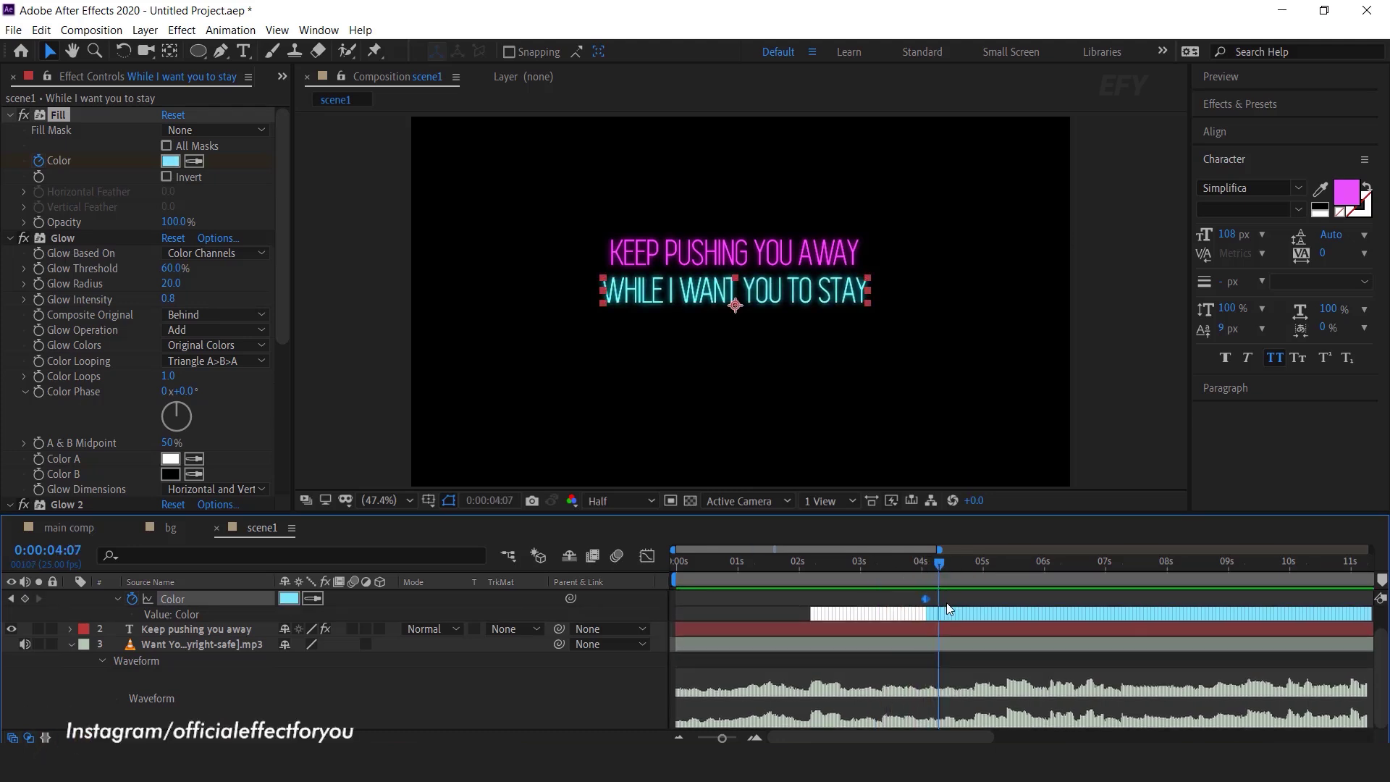
# Duplicate the "While I want you to stay" layer, start the copy at 0:00:04:07, and view it at 0:00:04:24
pyautogui.click(945, 597)
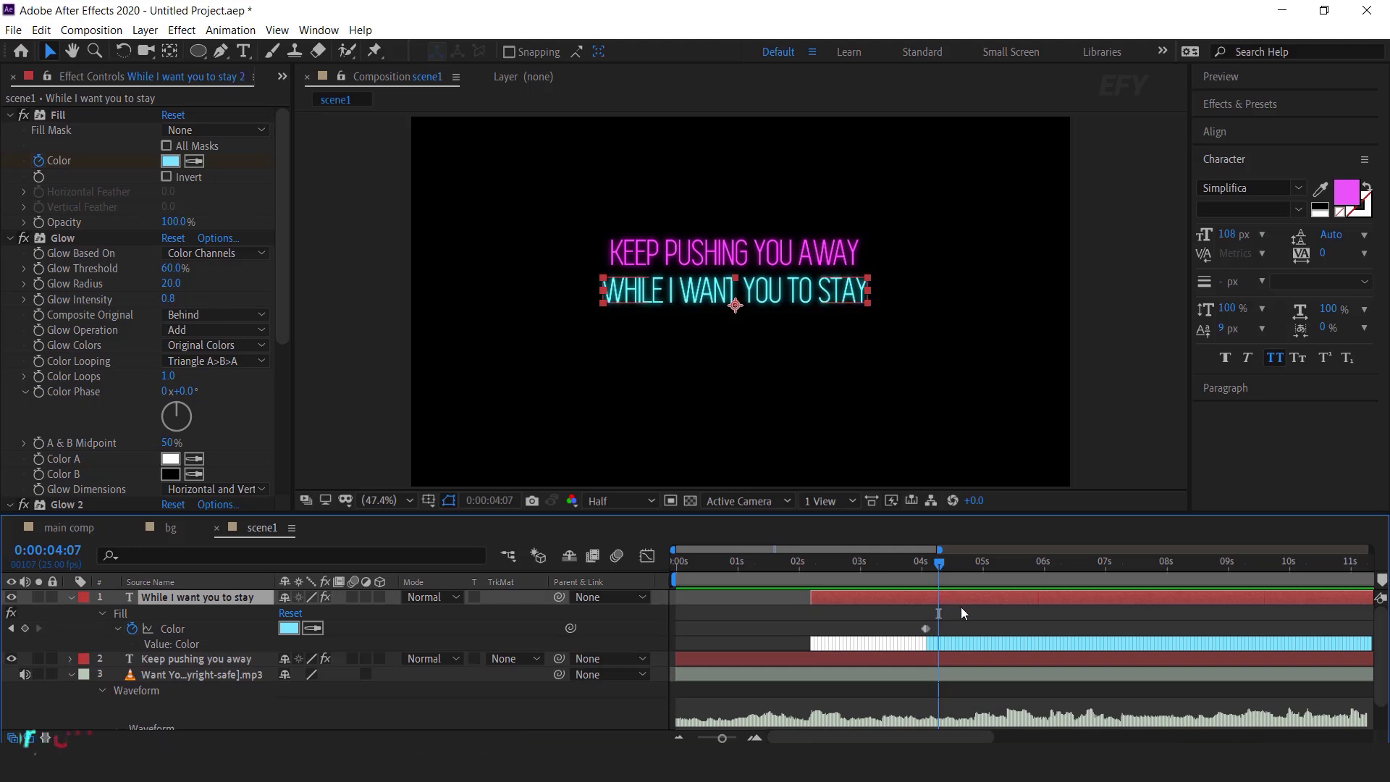
pyautogui.hotkey('ctrl', 'd')
pyautogui.press('[')
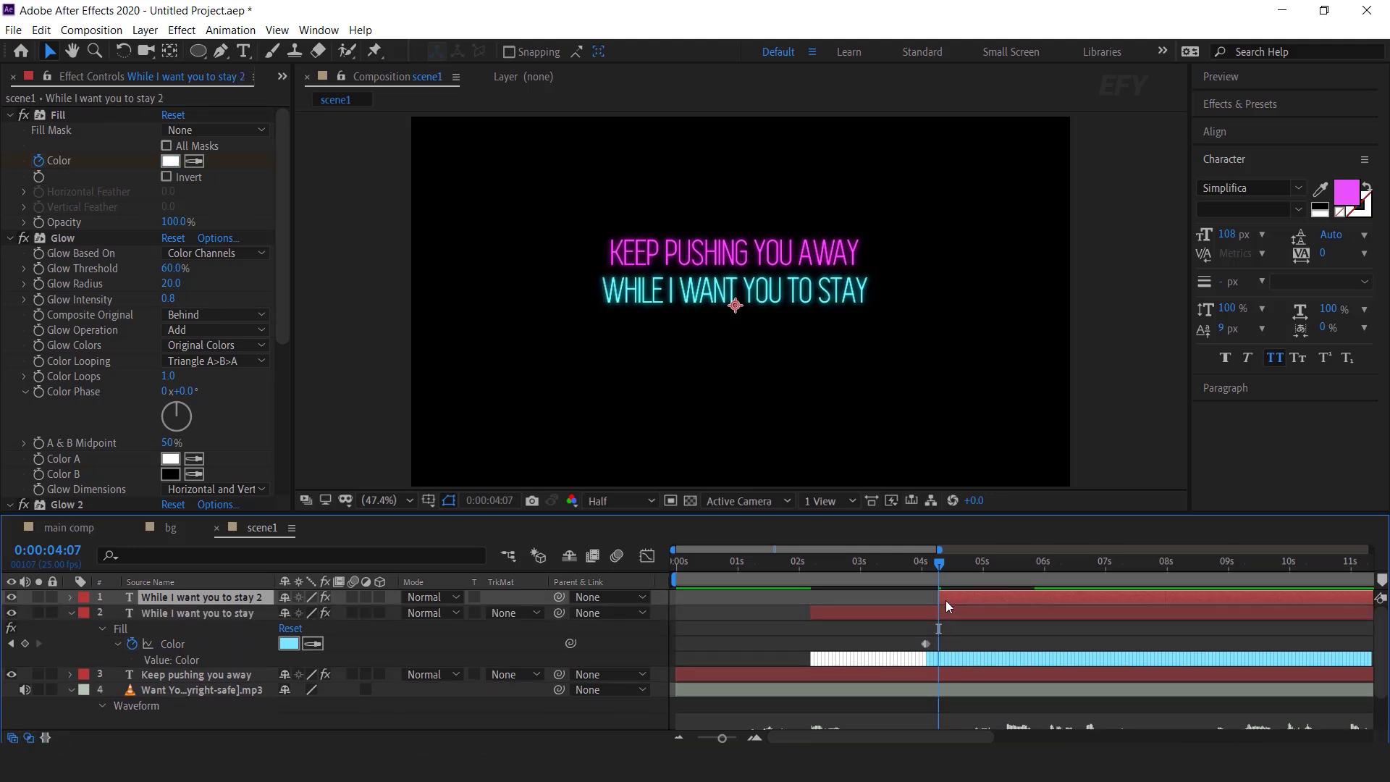
pyautogui.click(956, 564)
pyautogui.moveTo(974, 569); pyautogui.dragTo(979, 564)
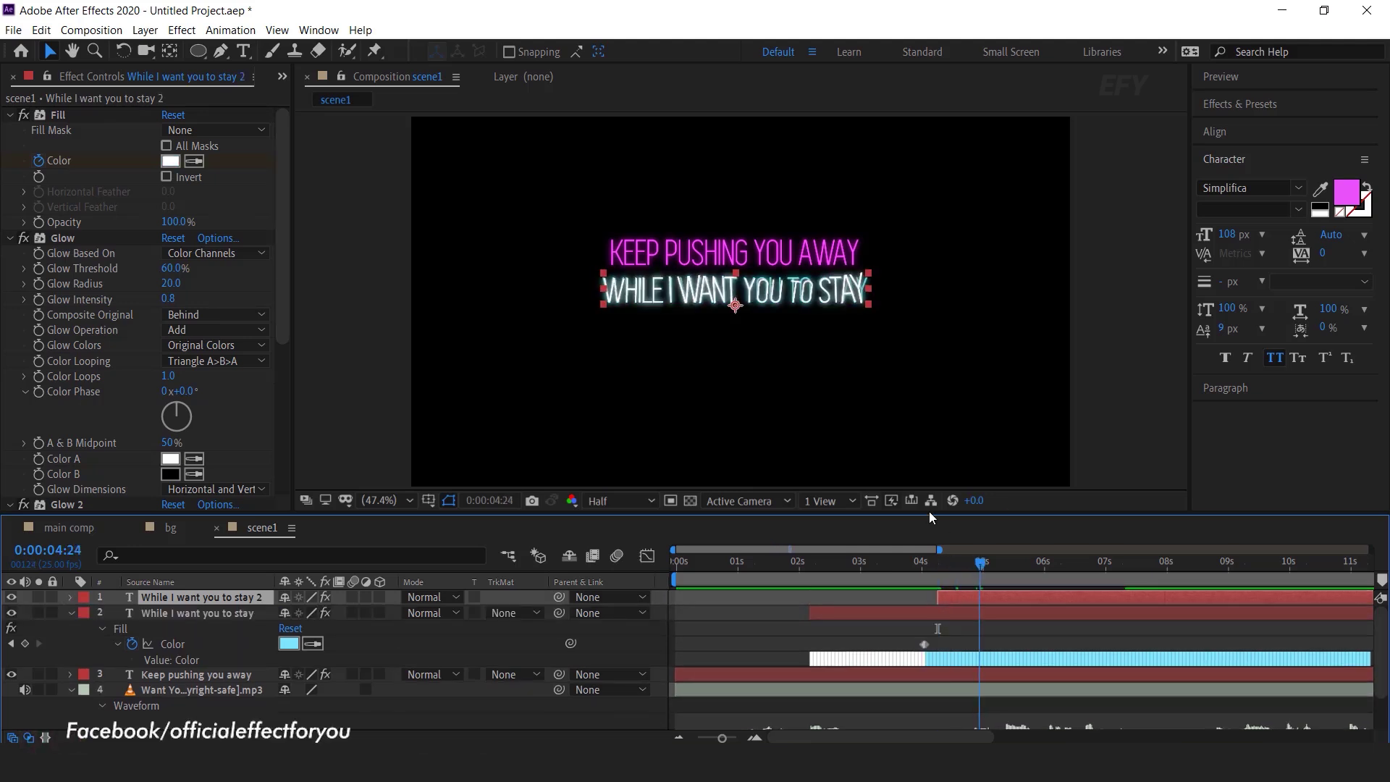
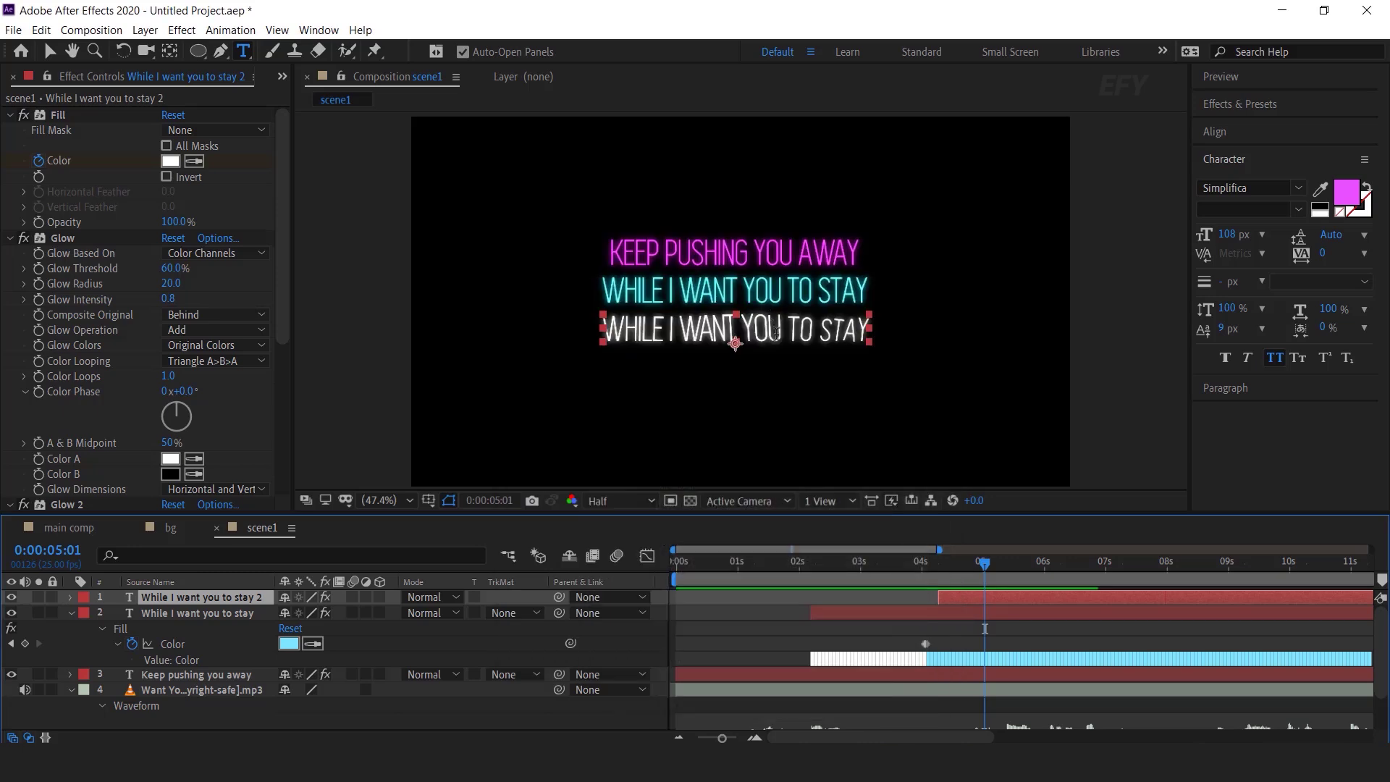
# Replace the duplicated line's text with "I may seem cold as ice" and play it back against the song
pyautogui.write('I may seem cold as ice')
pyautogui.click(904, 561)
pyautogui.press('space')
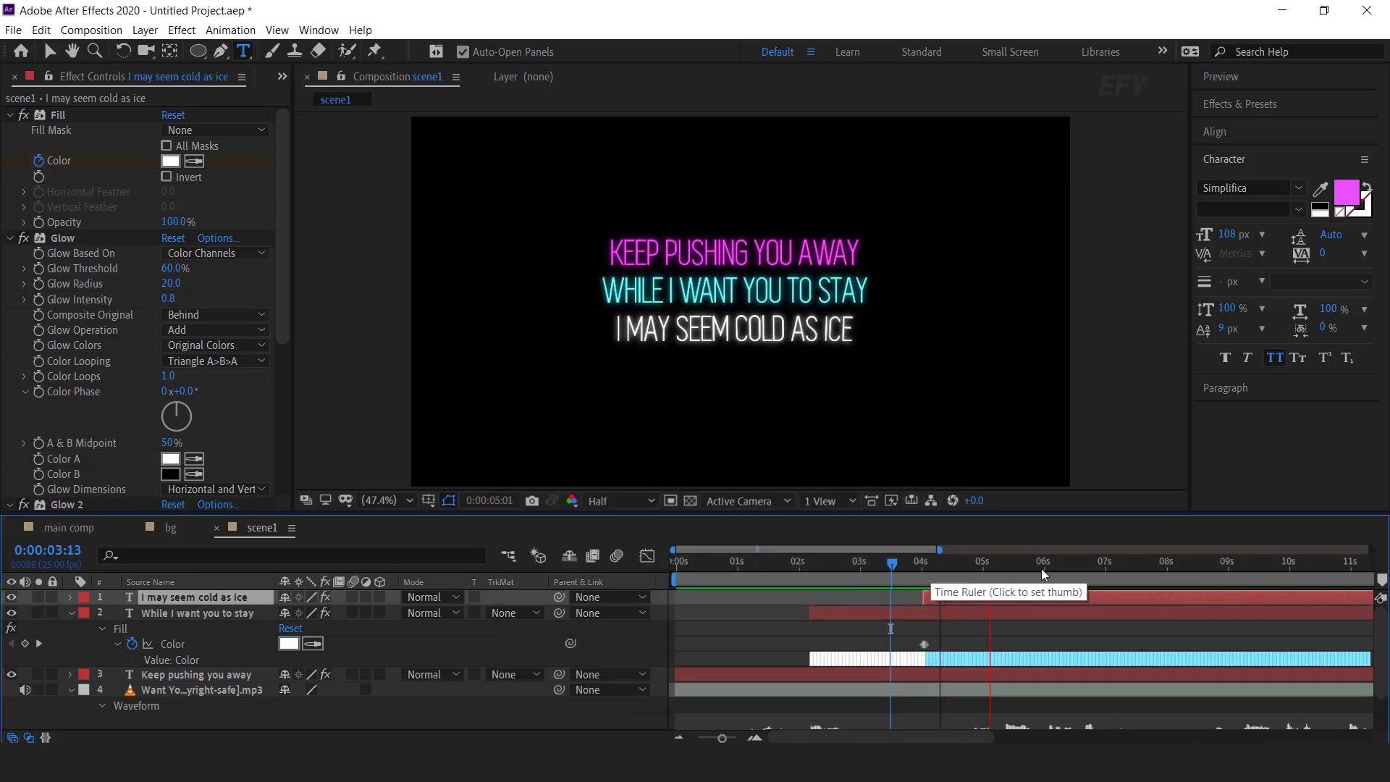
pyautogui.click(1093, 568)
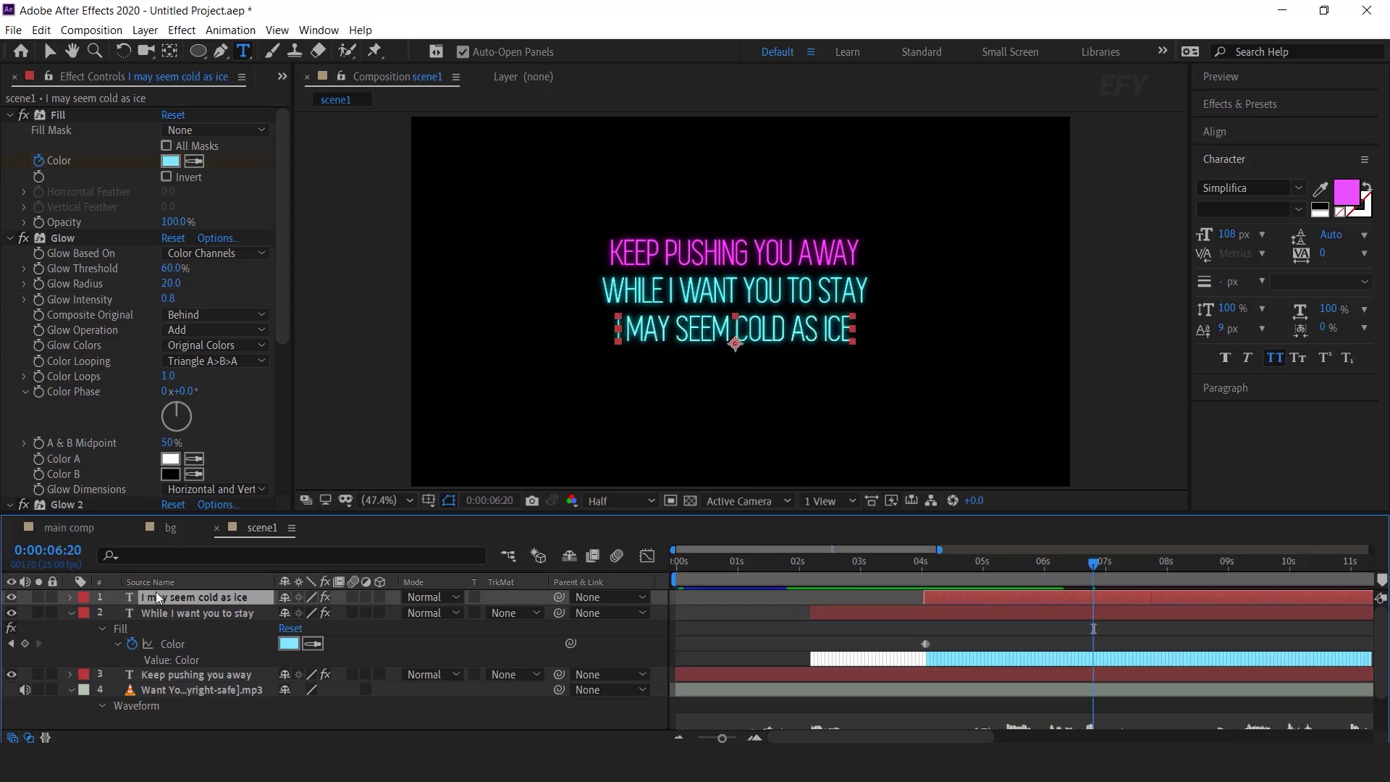
# Change the "I may seem cold as ice" layer's Fill color keyframe at 0:00:05:23 to the magenta text color E750FF
pyautogui.press('u')
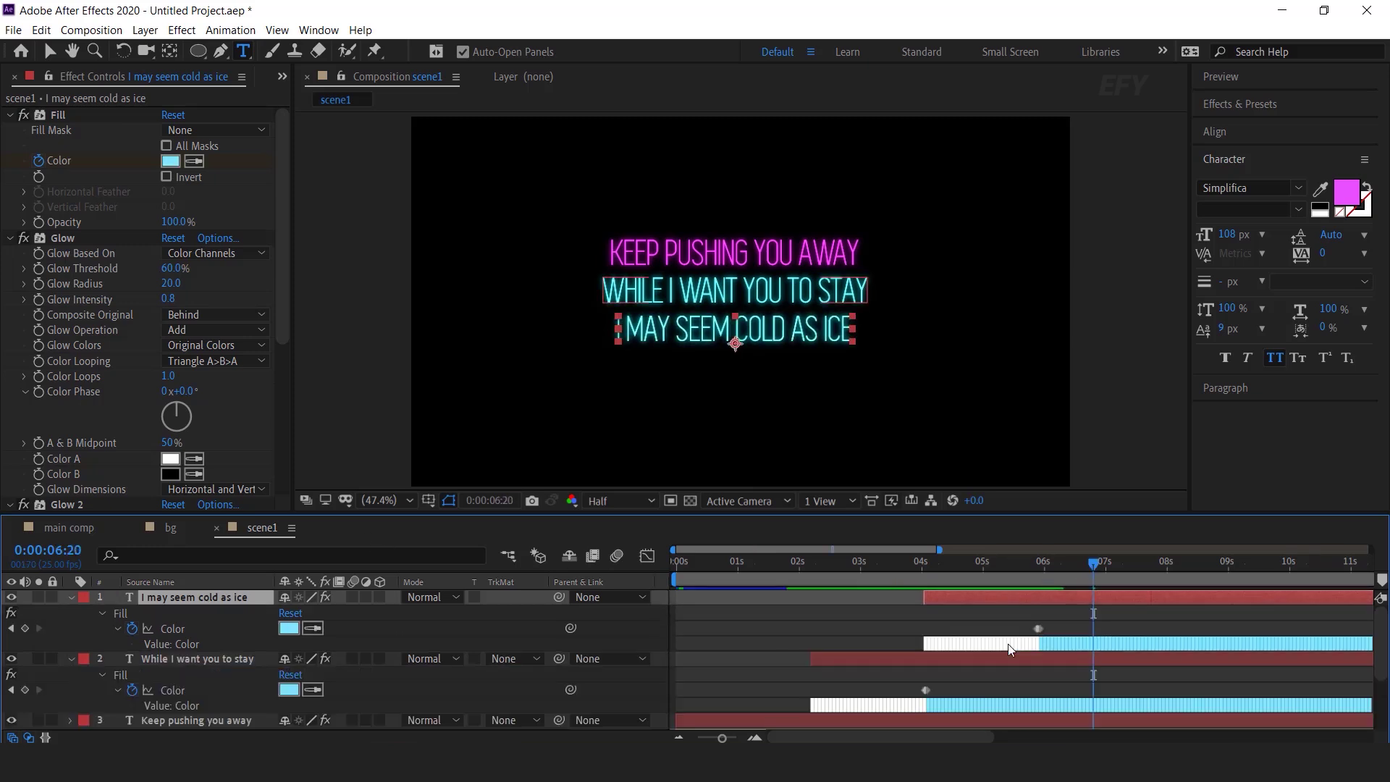
pyautogui.scroll(3, 1036, 630)
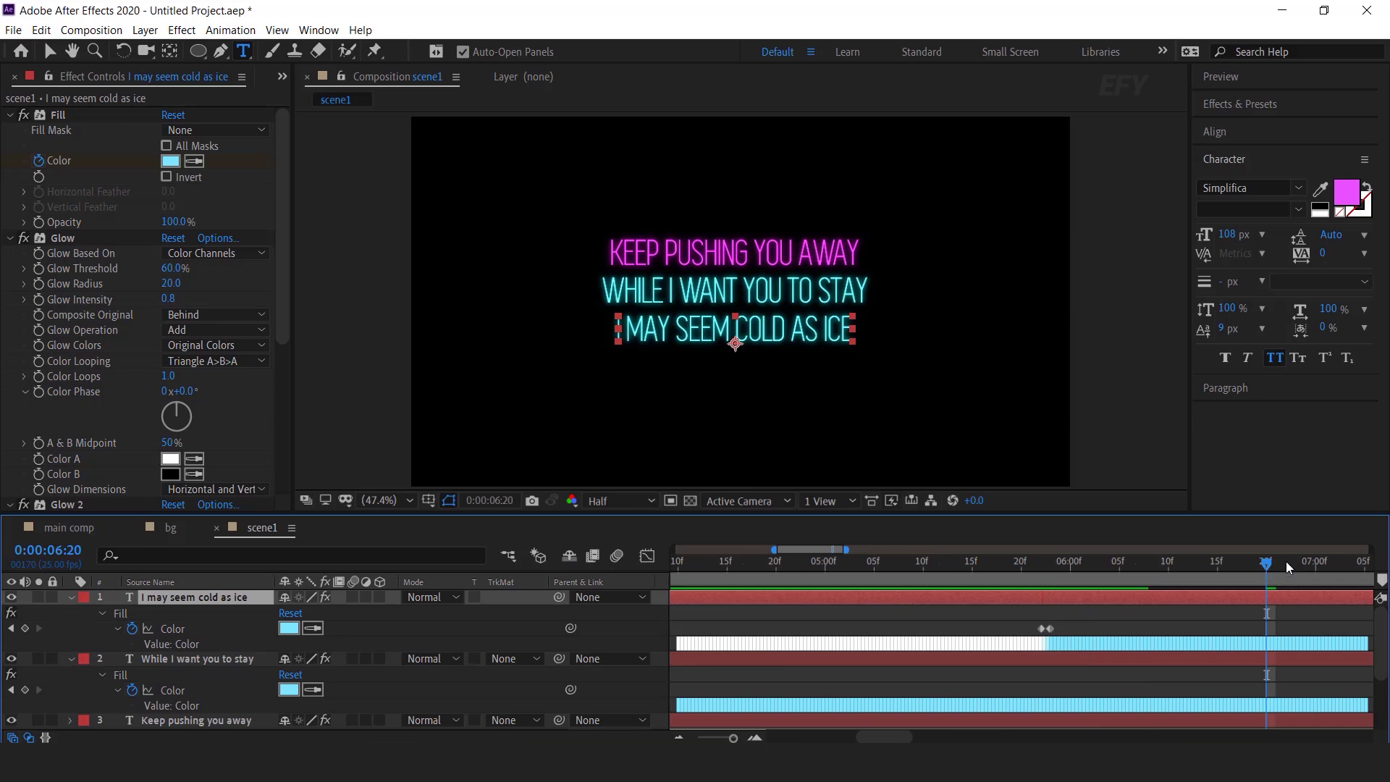
pyautogui.moveTo(1266, 570); pyautogui.dragTo(1049, 577)
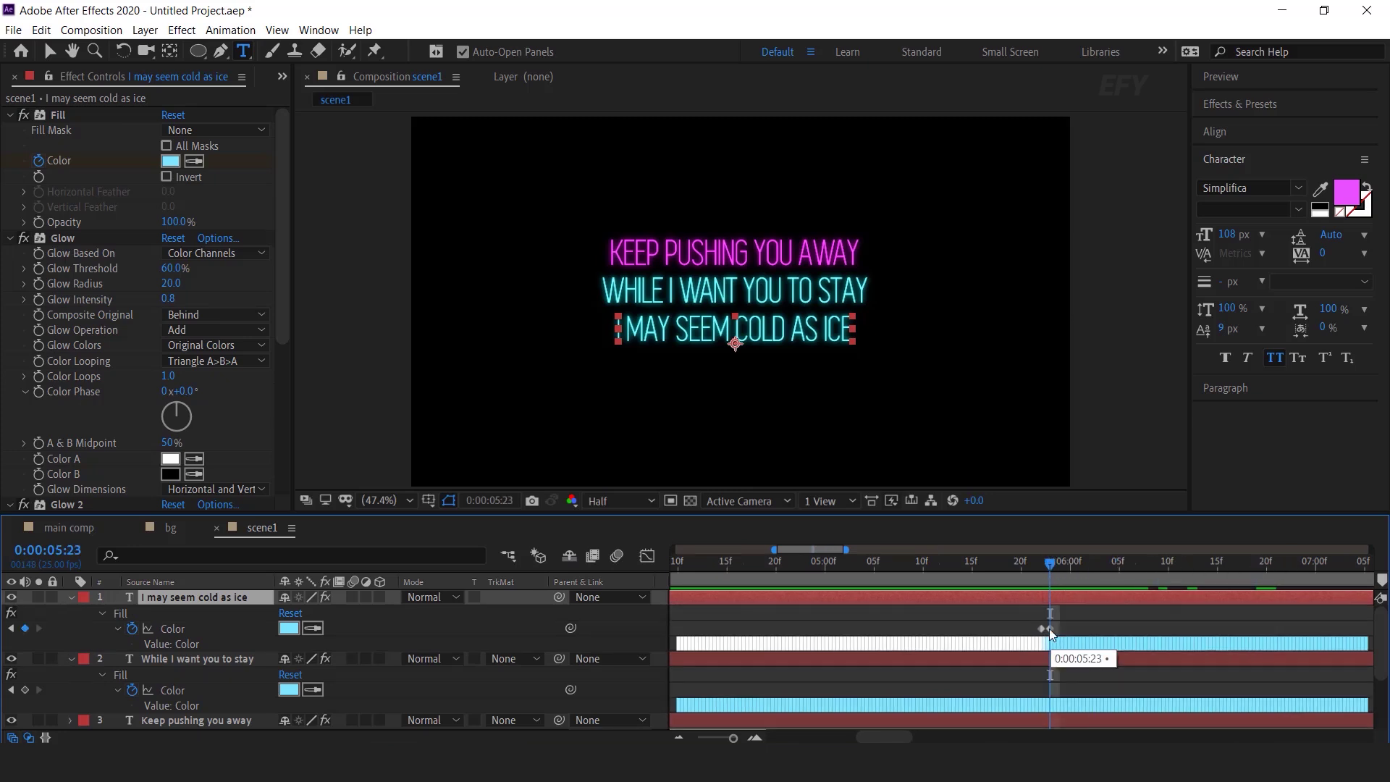
pyautogui.click(288, 627)
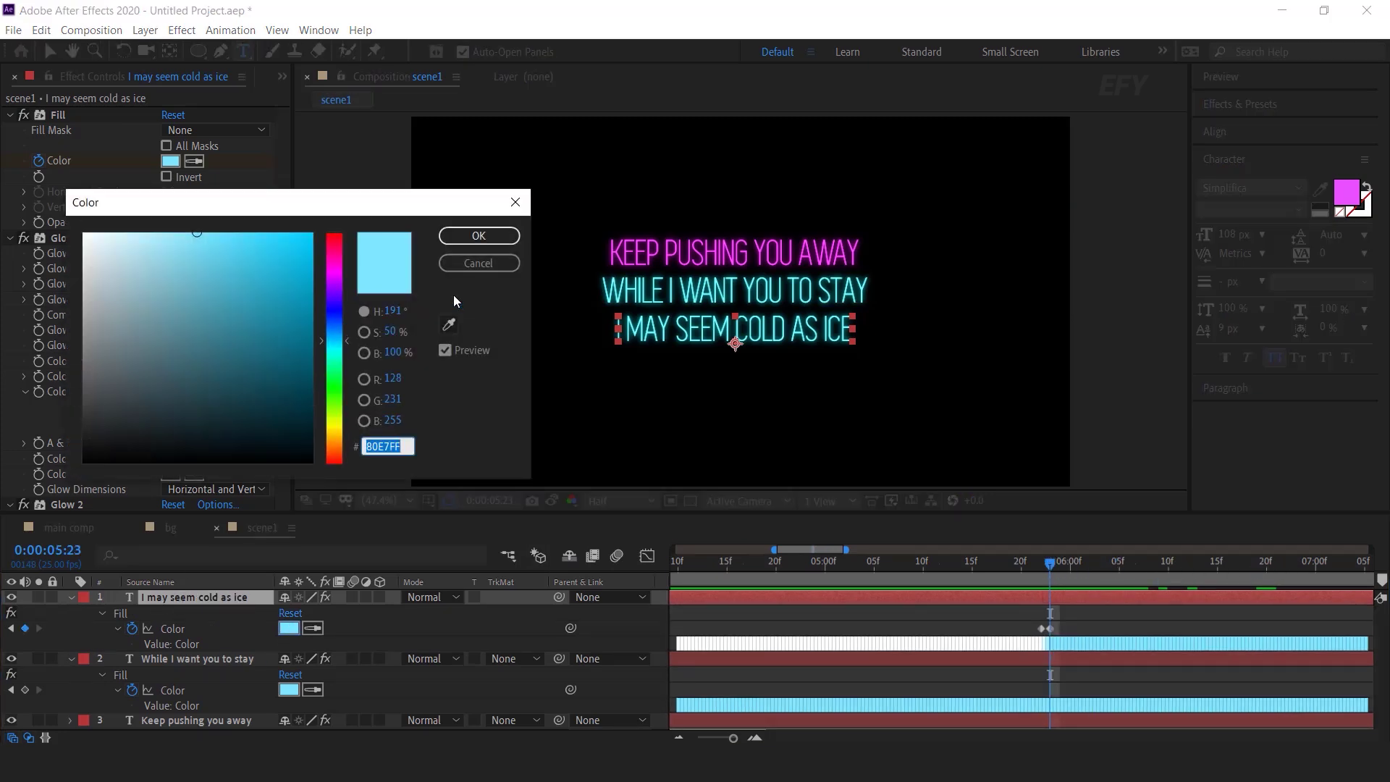
pyautogui.click(497, 261)
pyautogui.click(1362, 205)
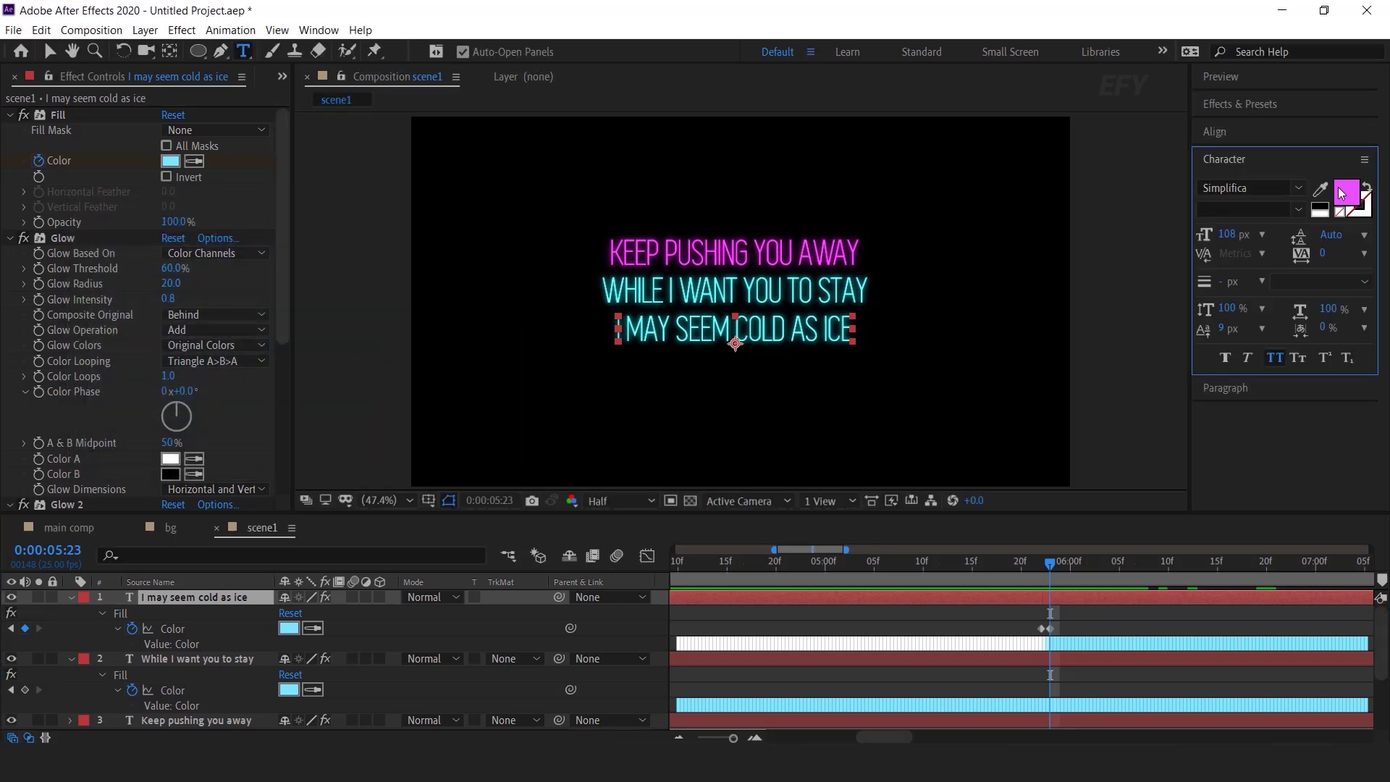
pyautogui.click(479, 263)
pyautogui.click(288, 627)
pyautogui.write('E750FF')
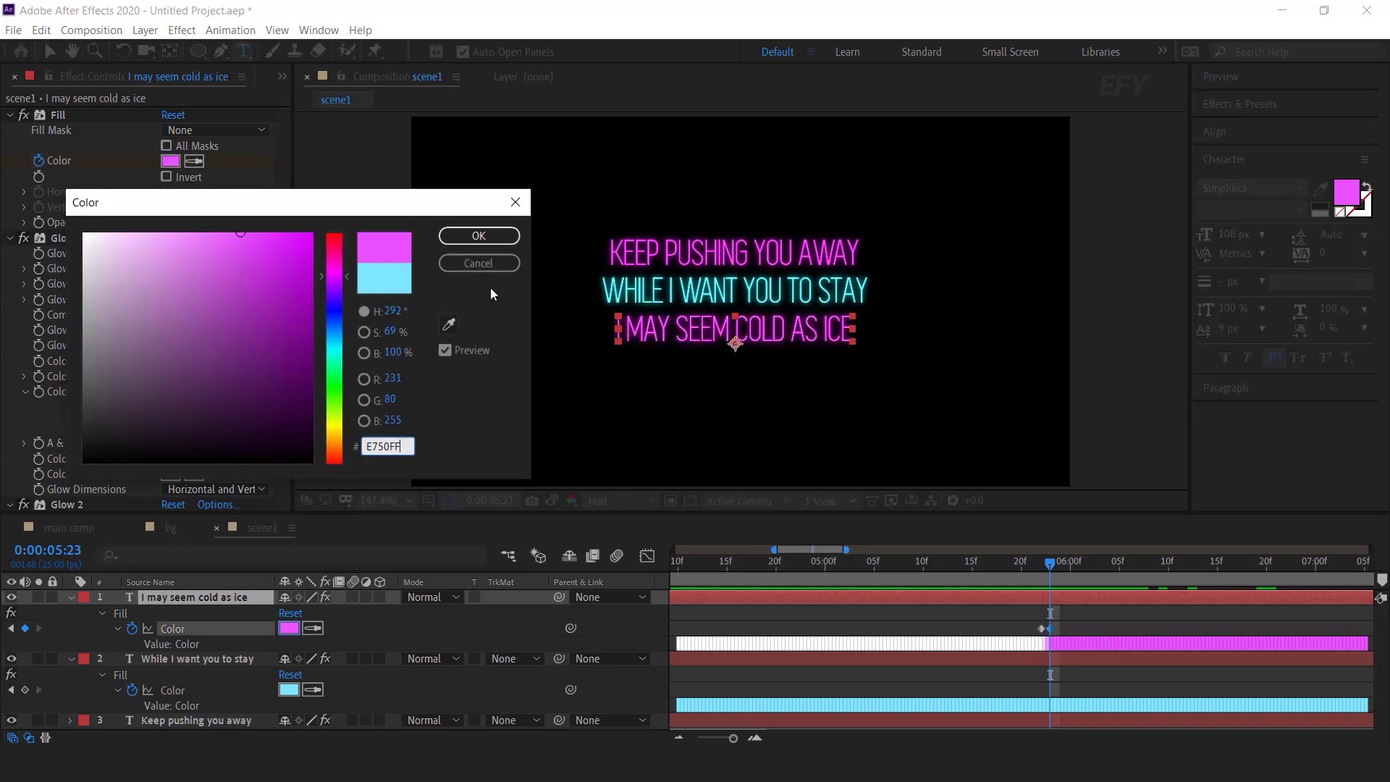
pyautogui.click(478, 236)
pyautogui.scroll(-5, 1043, 617)
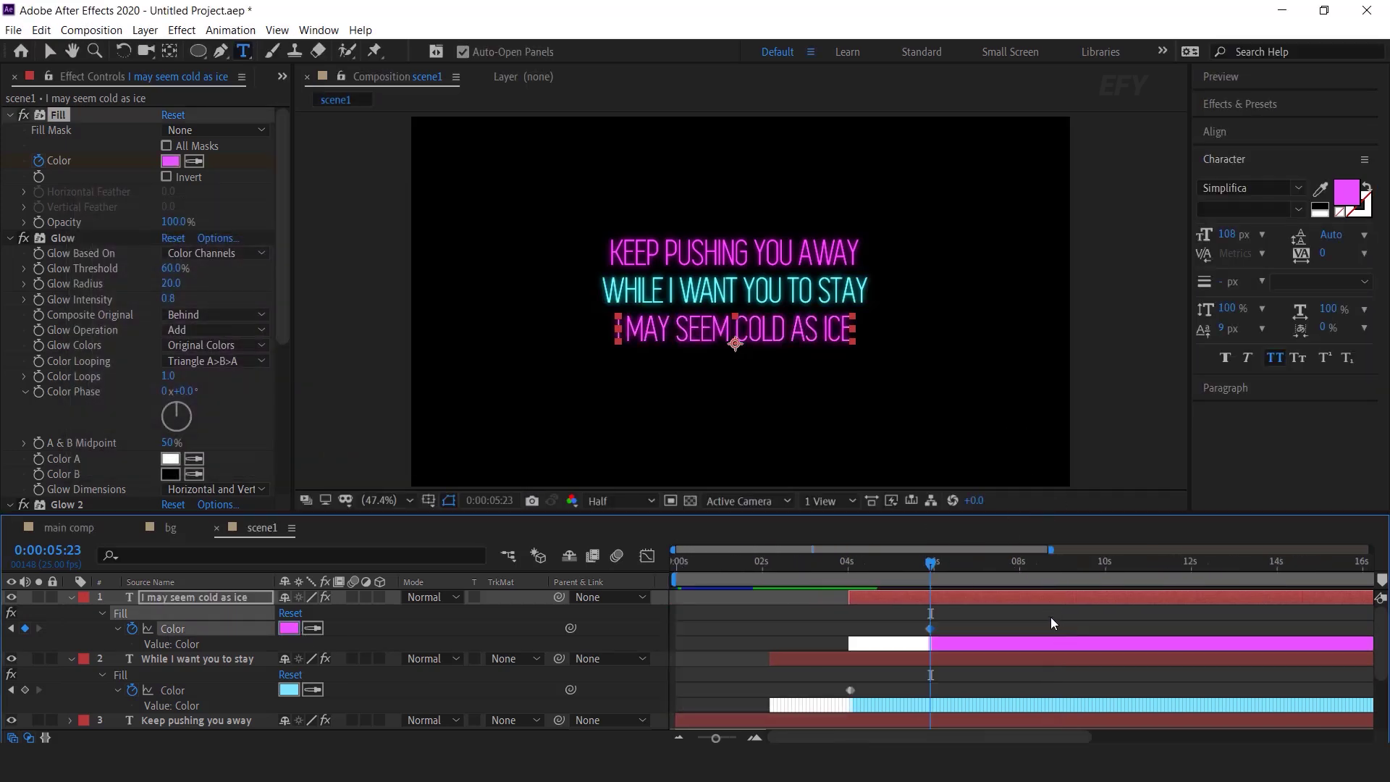
# Play back scene1 to check the third lyric line's color switch, then view the frame at 0:00:06:02
pyautogui.press('space')
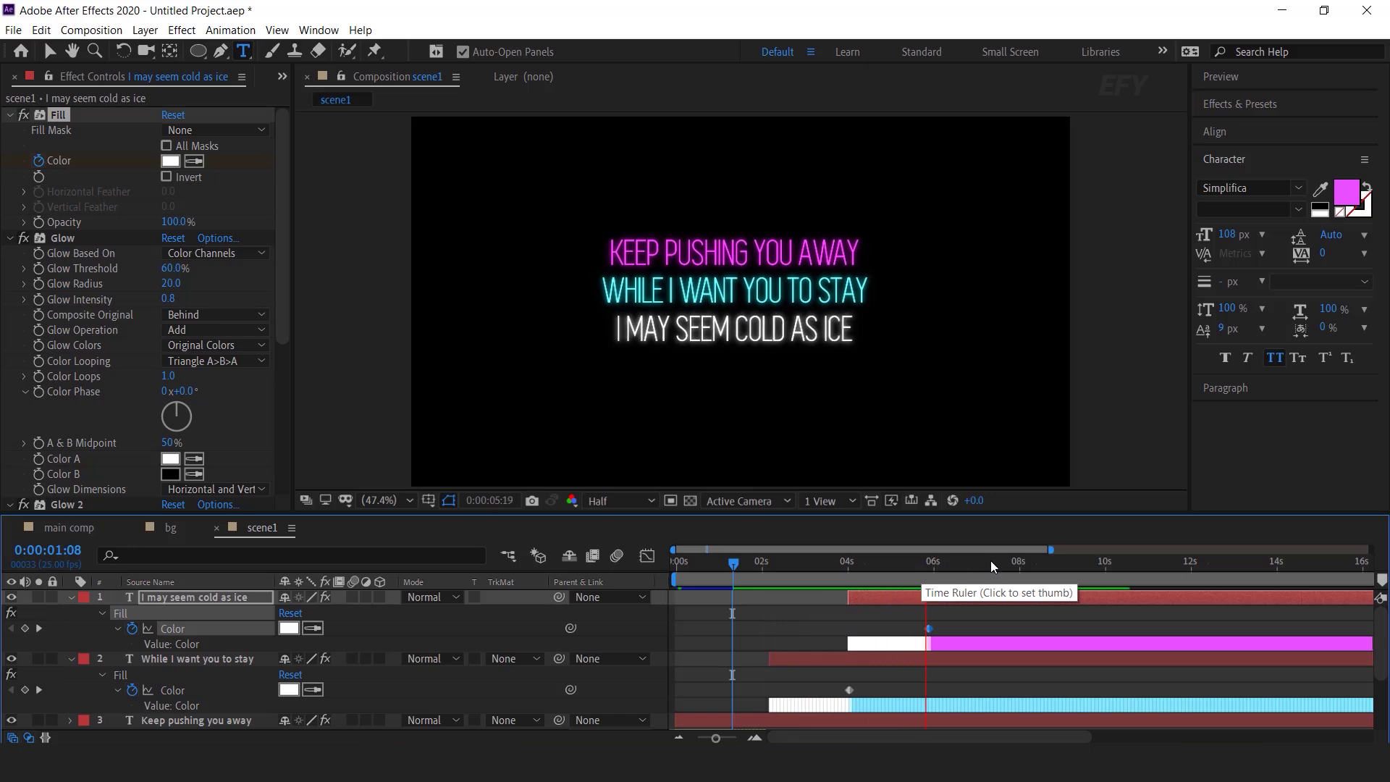
pyautogui.moveTo(959, 563); pyautogui.dragTo(916, 564)
pyautogui.press('space')
pyautogui.click(937, 569)
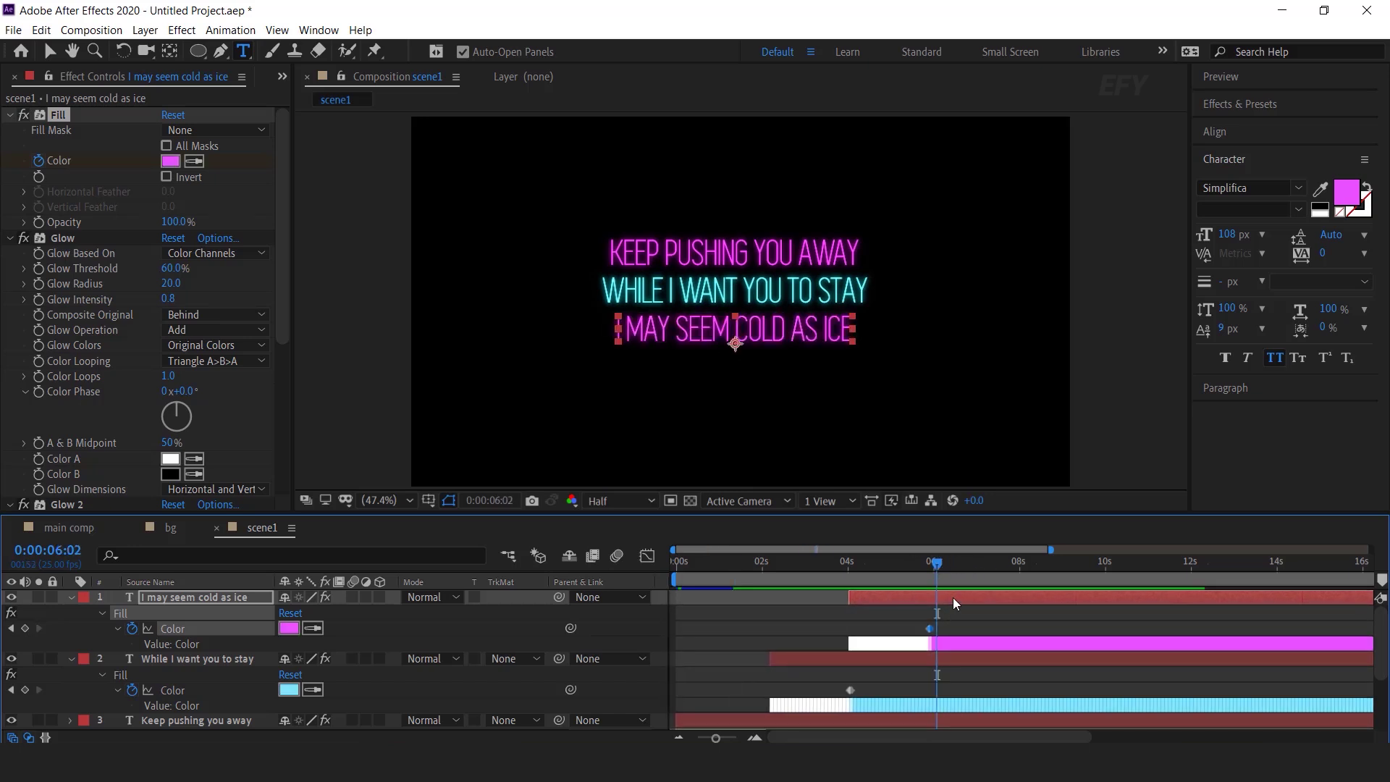
# Duplicate the "I may seem cold as ice" layer, start the copy just before 6 seconds, and place its text below the third line
pyautogui.hotkey('ctrl', 'd')
pyautogui.moveTo(960, 598); pyautogui.dragTo(1043, 593)
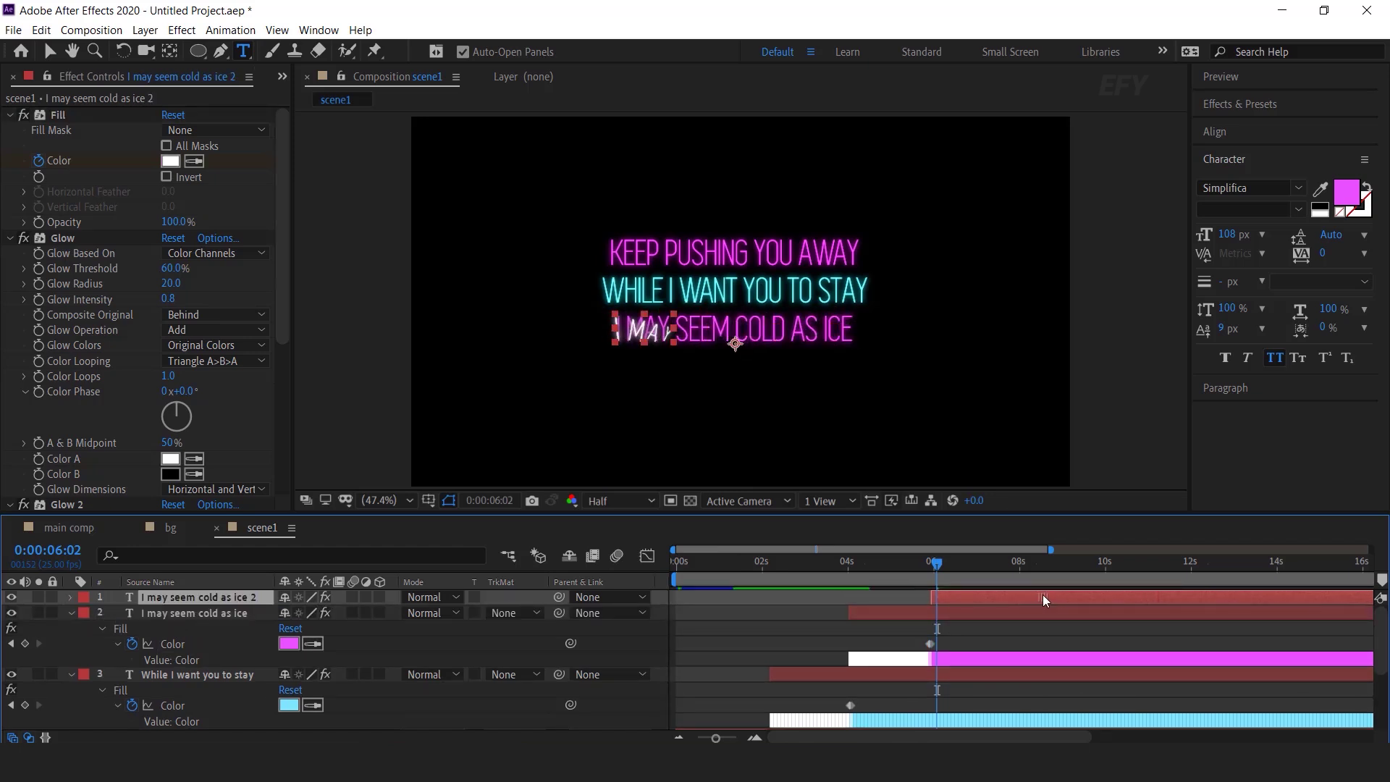
pyautogui.press('u')
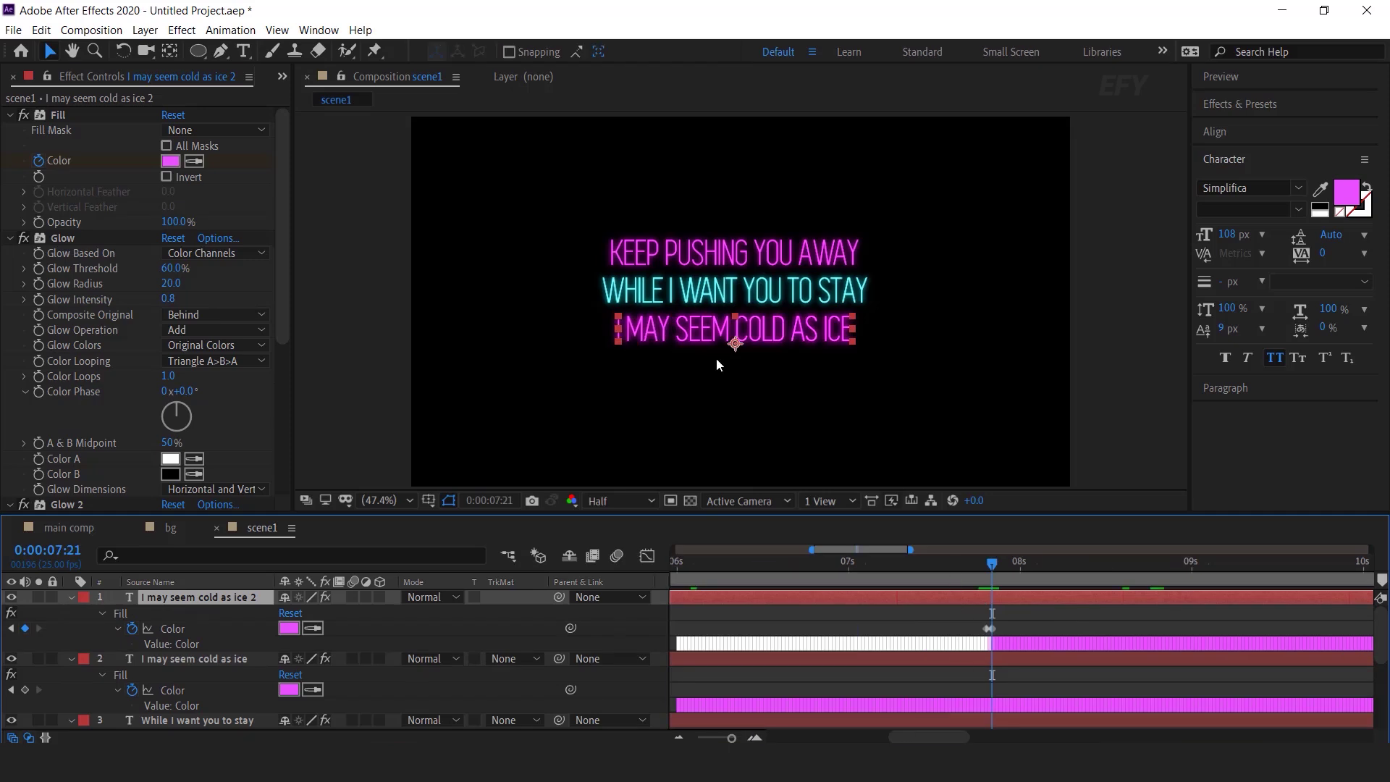
pyautogui.moveTo(753, 336); pyautogui.dragTo(753, 368)
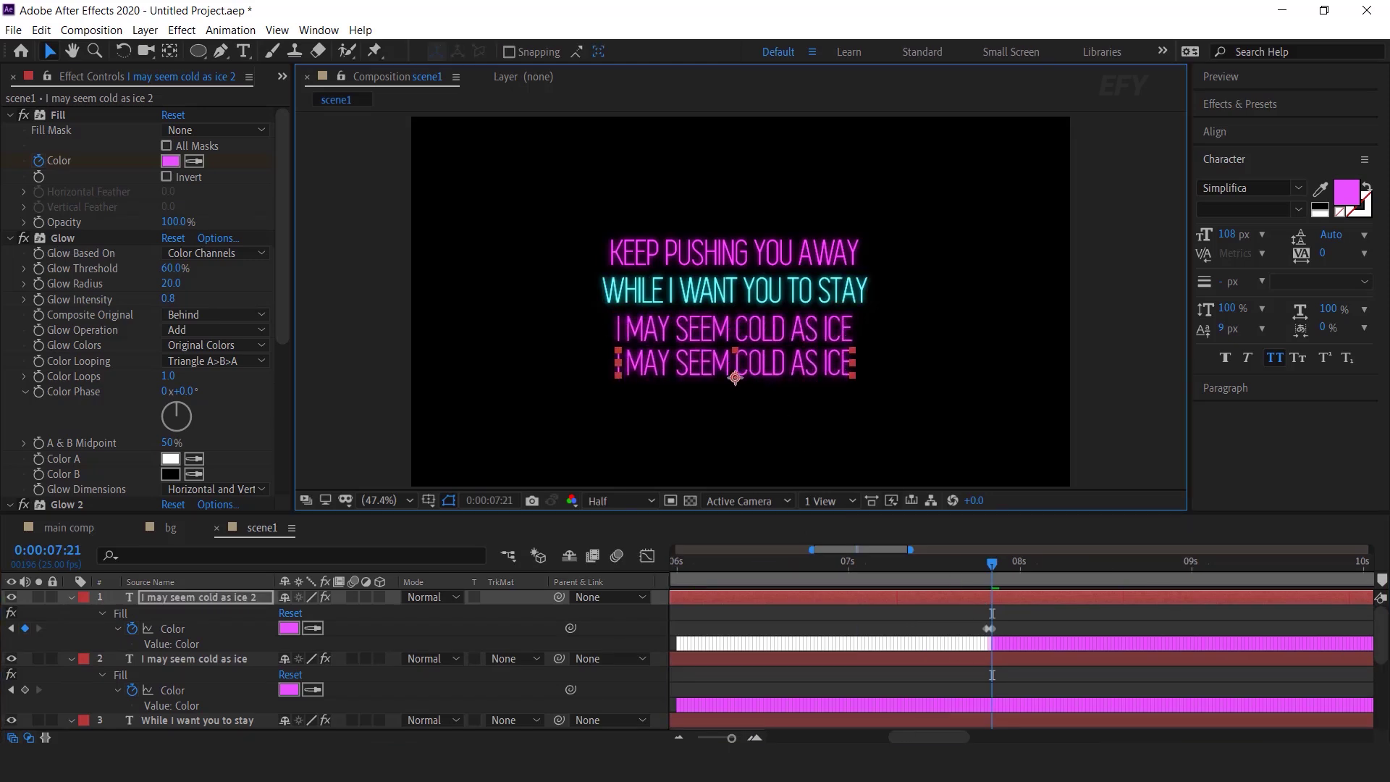
# Copy the next lyric from the lyrics source and replace the fourth line's text with "But my heart still beats"
pyautogui.hotkey('alt', 'Tab')
pyautogui.moveTo(679, 217); pyautogui.dragTo(505, 218)
pyautogui.hotkey('ctrl', 'c')
pyautogui.click(850, 113)
pyautogui.doubleClick(731, 365)
pyautogui.hotkey('ctrl', 'v')
pyautogui.click(49, 51)
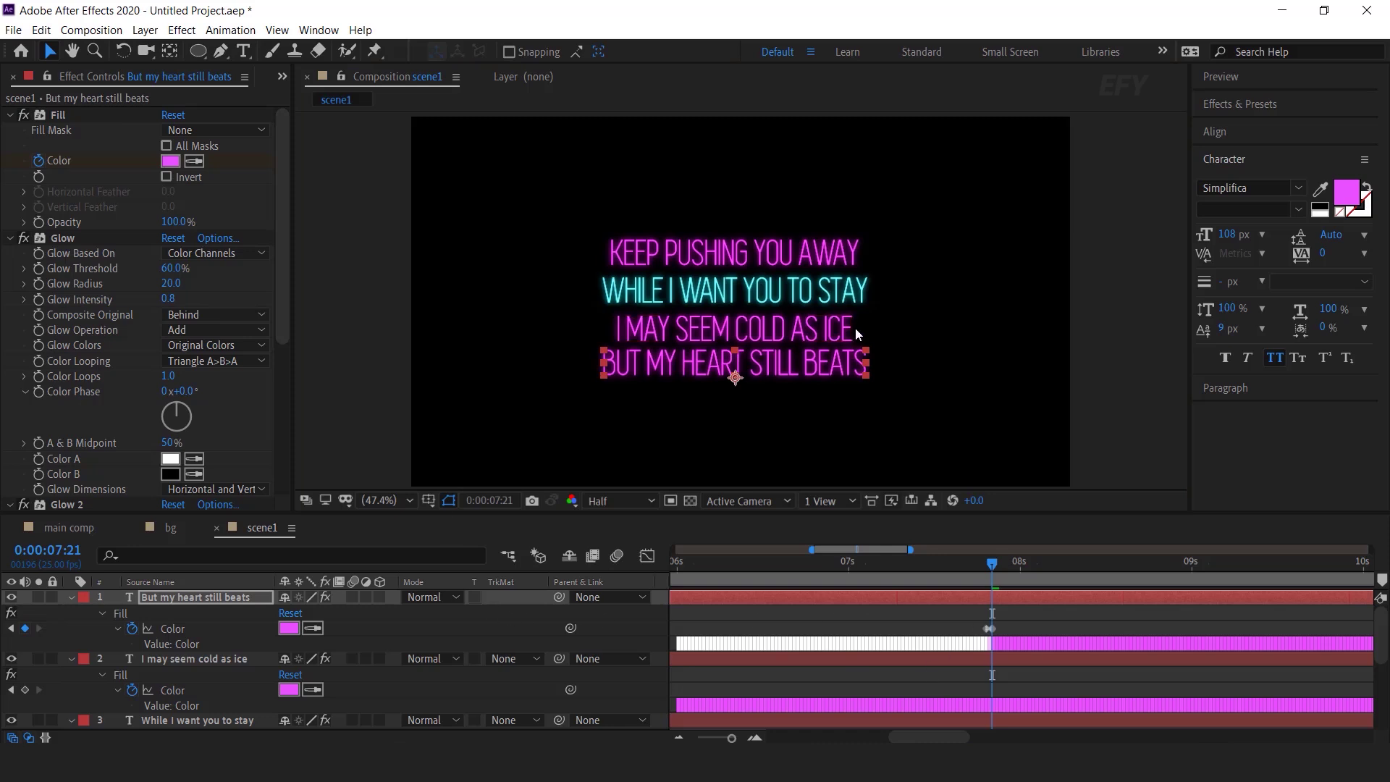
# Copy the second lyric line's cyan 80E7FF to the "But my heart still beats" layer's Fill color keyframe at 0:00:07:21
pyautogui.click(760, 305)
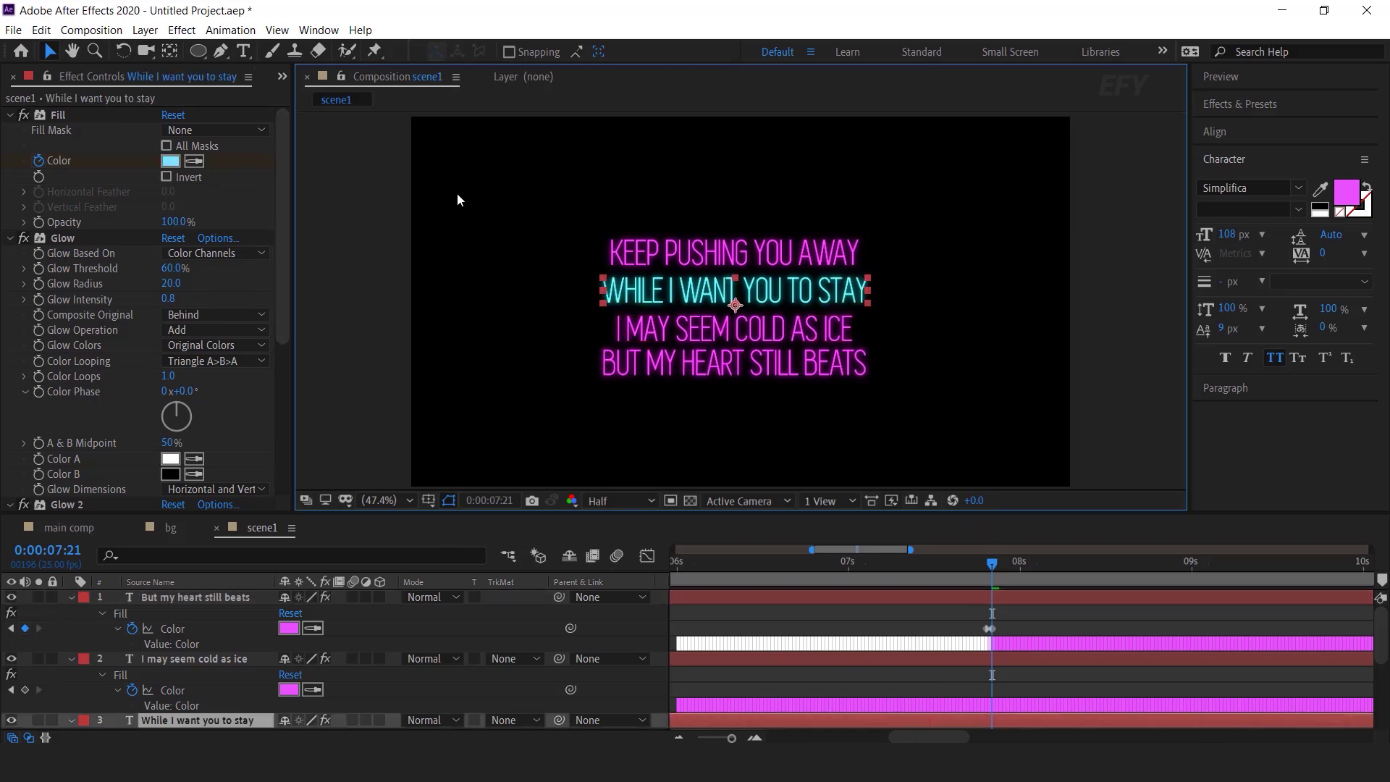
pyautogui.click(170, 160)
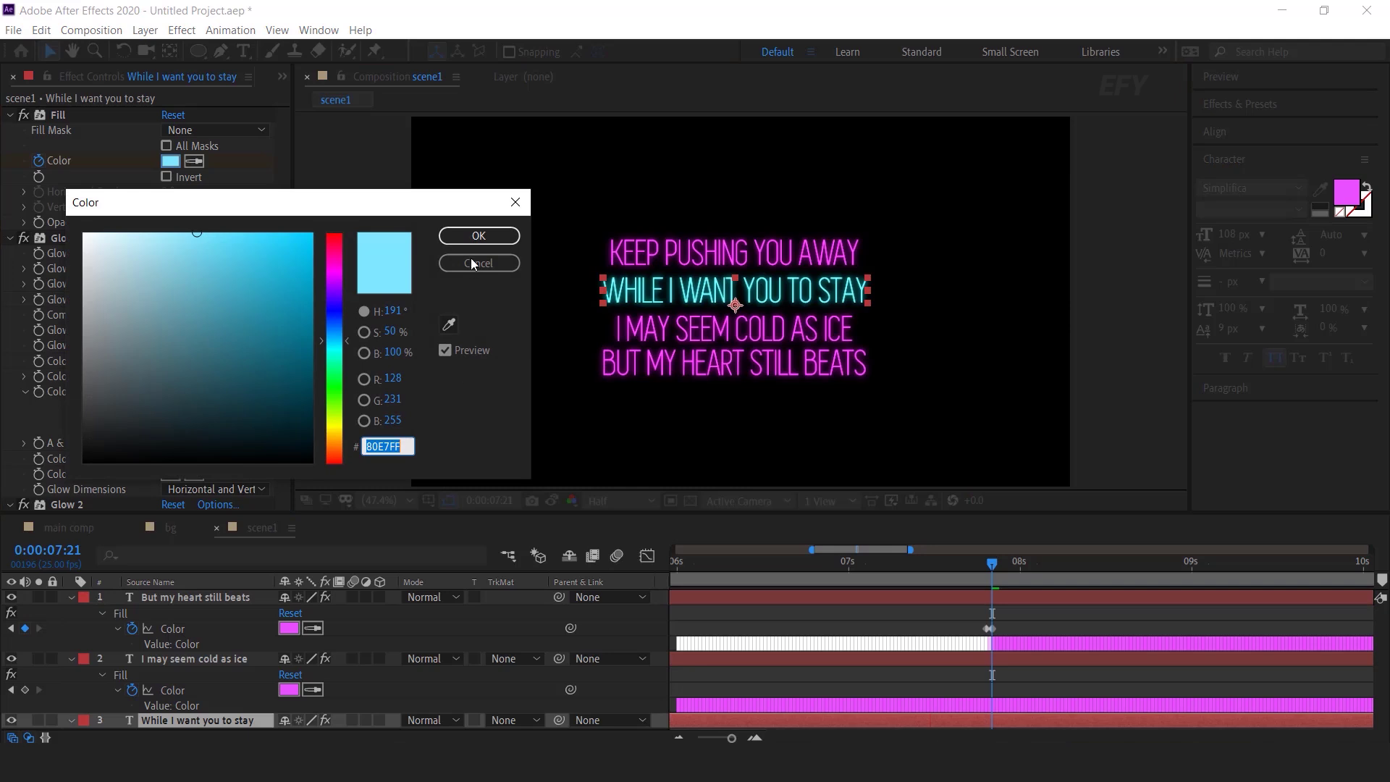
pyautogui.click(478, 236)
pyautogui.click(1006, 596)
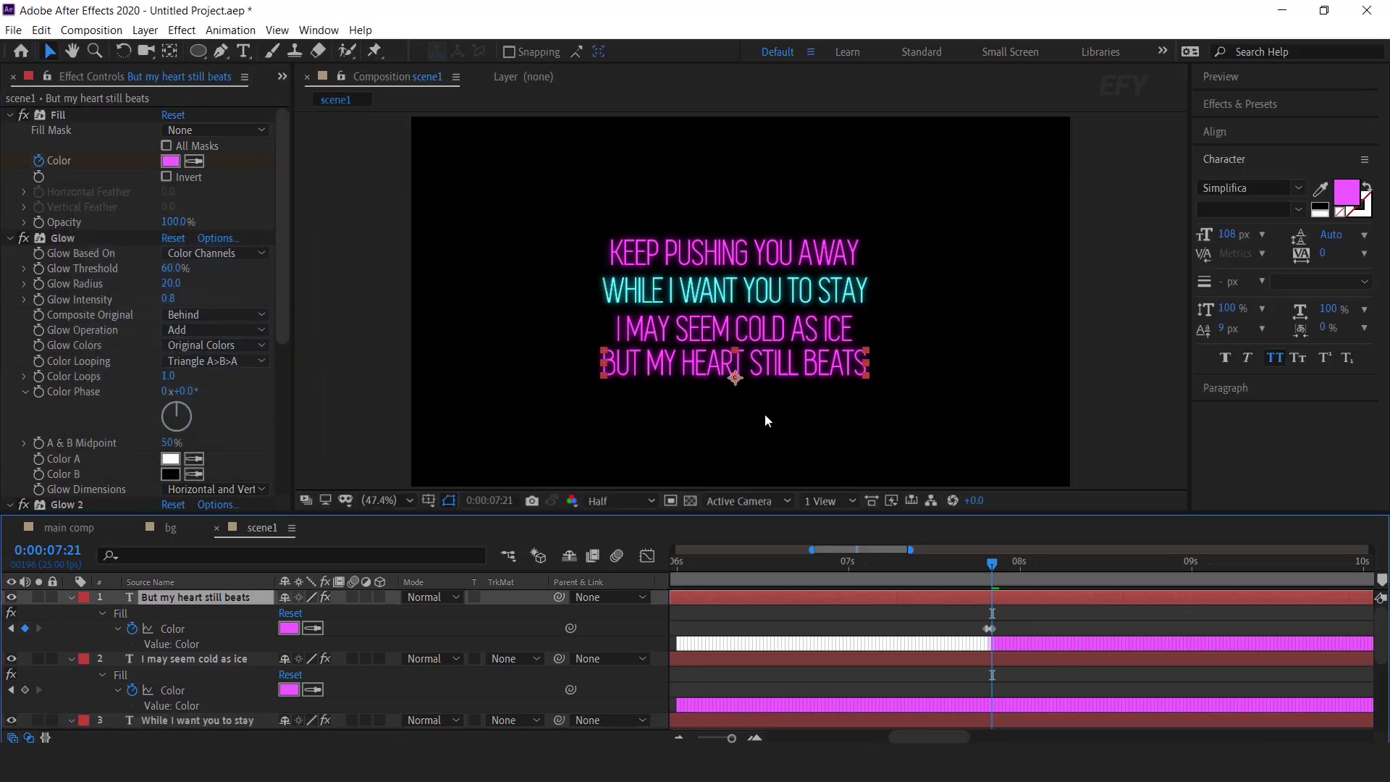
pyautogui.click(289, 627)
pyautogui.write('80E7FF')
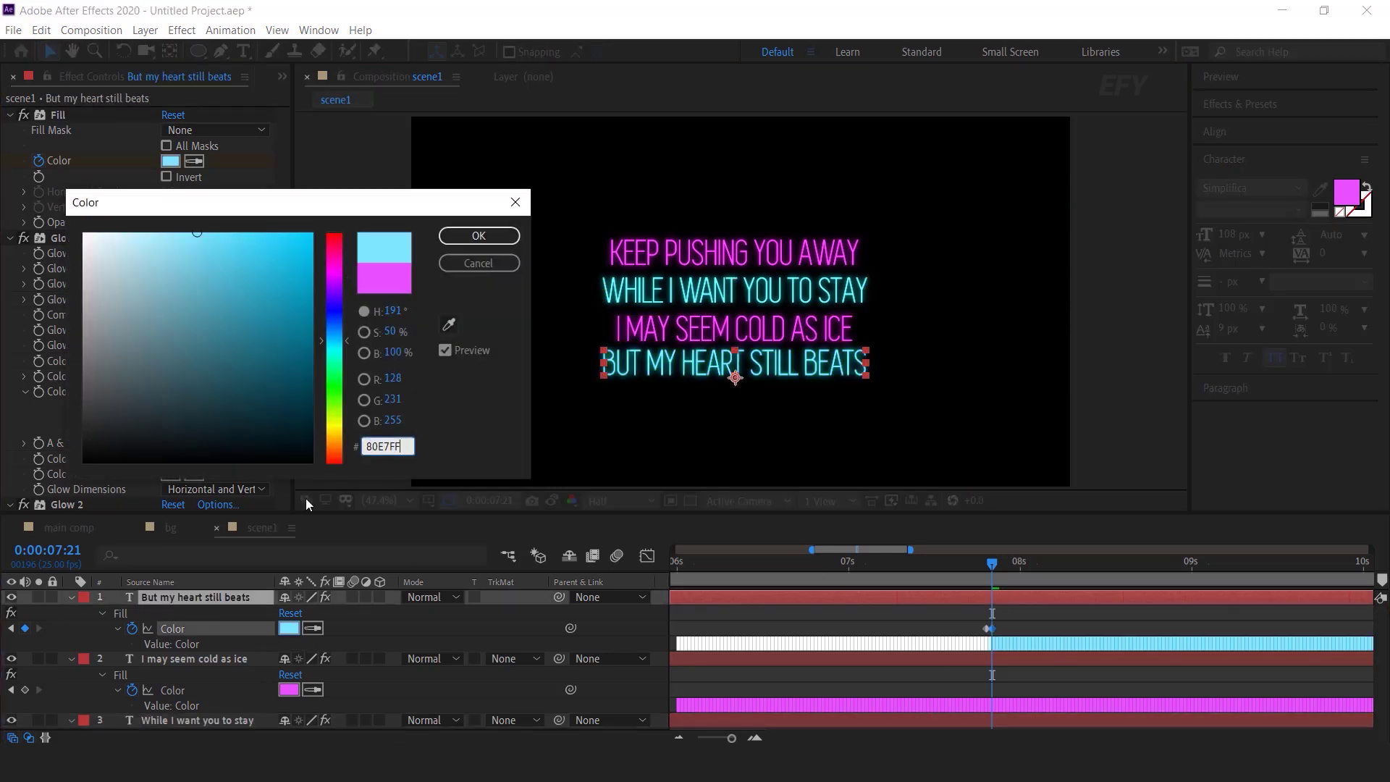
pyautogui.click(479, 236)
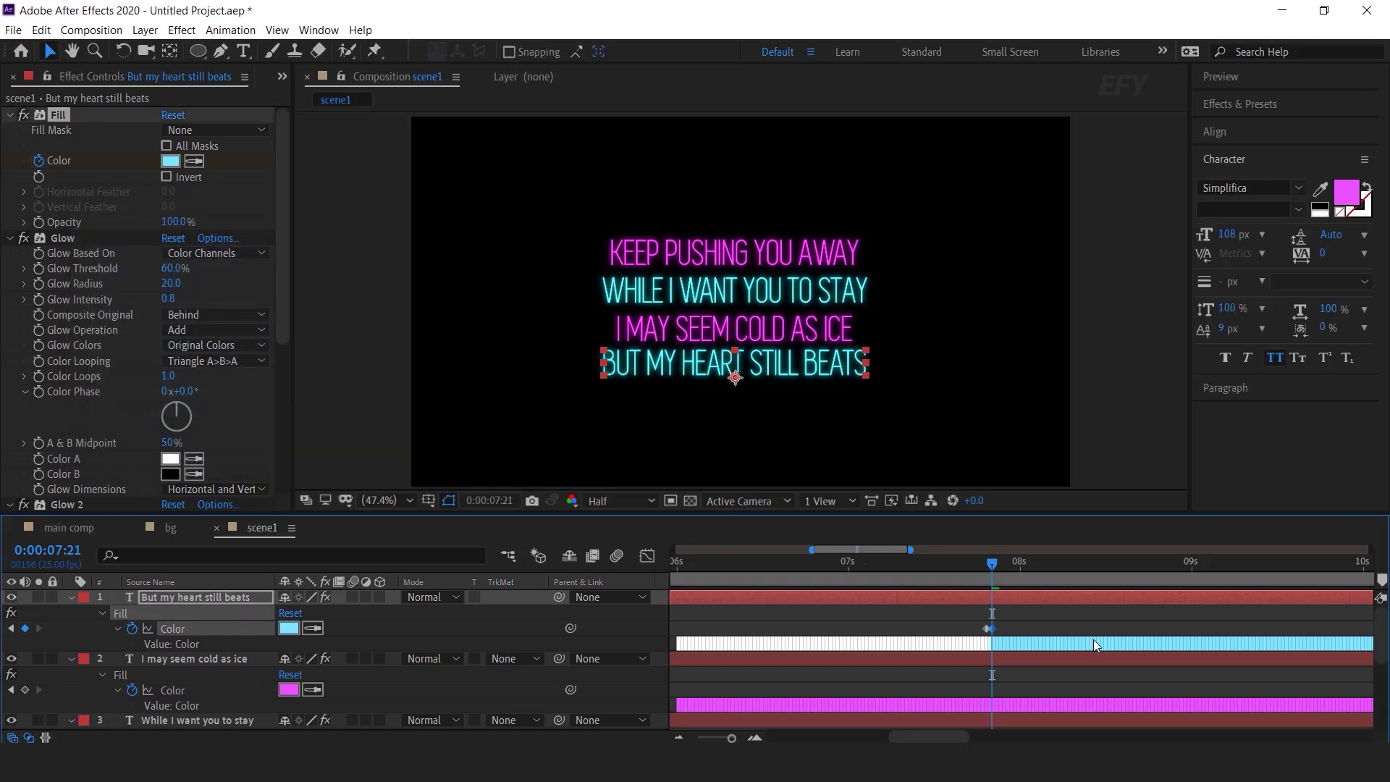
# Play scene1 from the beginning to check the timing of all four lyric lines against the song
pyautogui.press('-')
pyautogui.press('-')
pyautogui.press('Home')
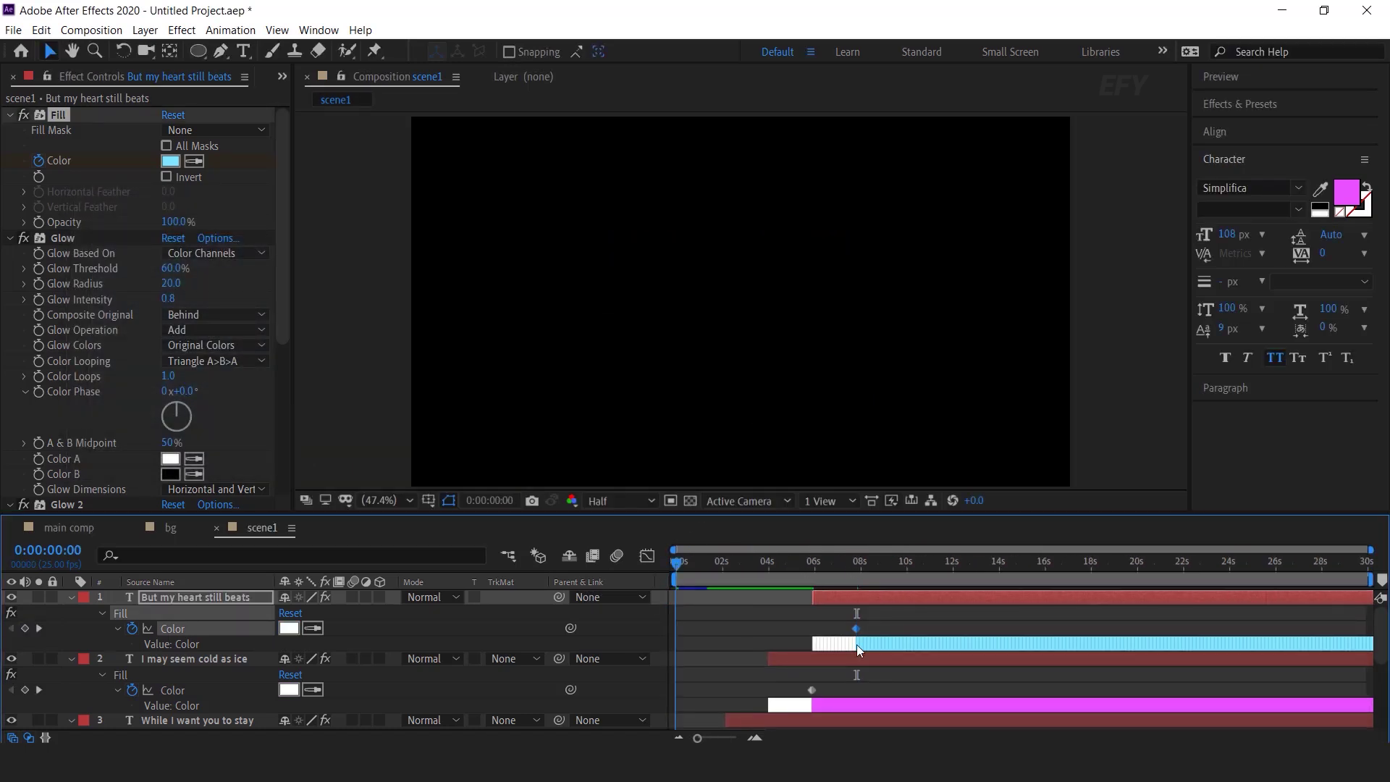
pyautogui.press('space')
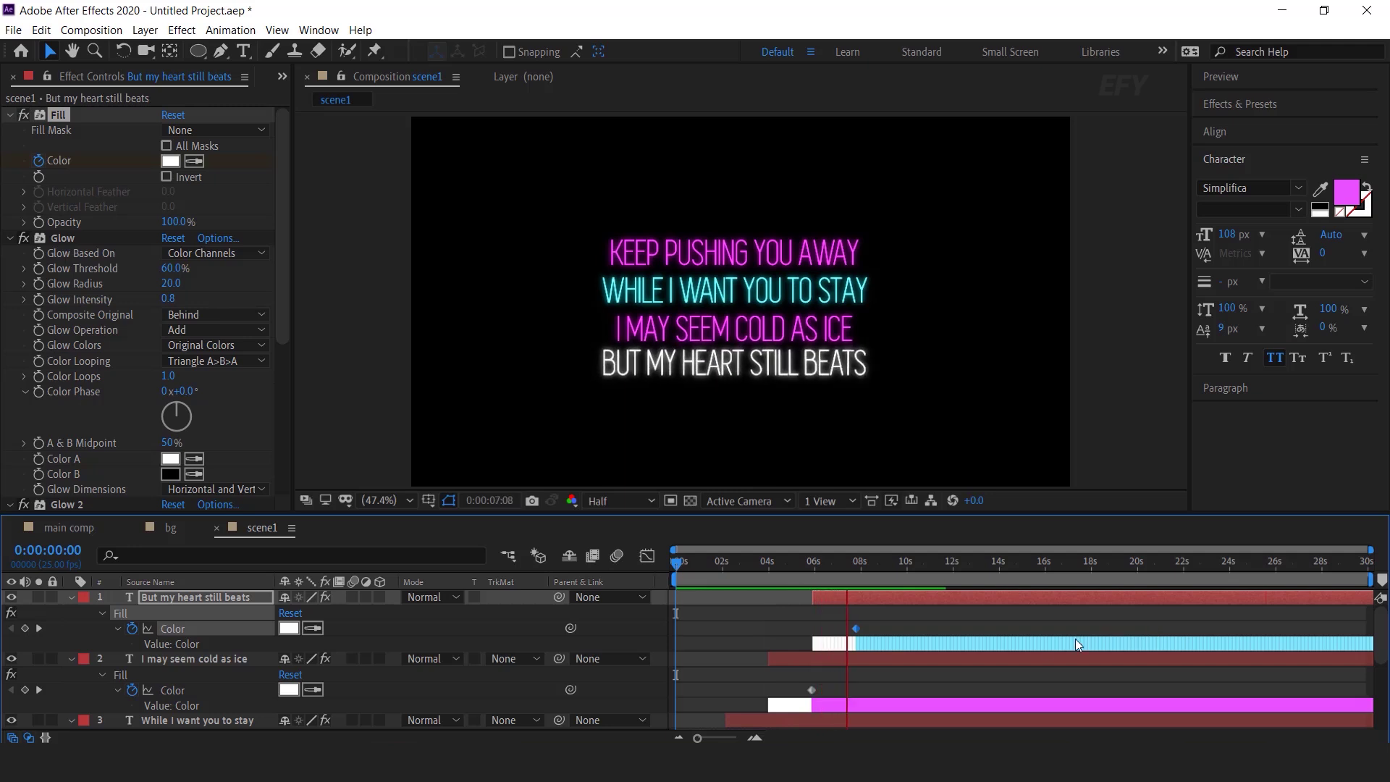
pyautogui.click(845, 565)
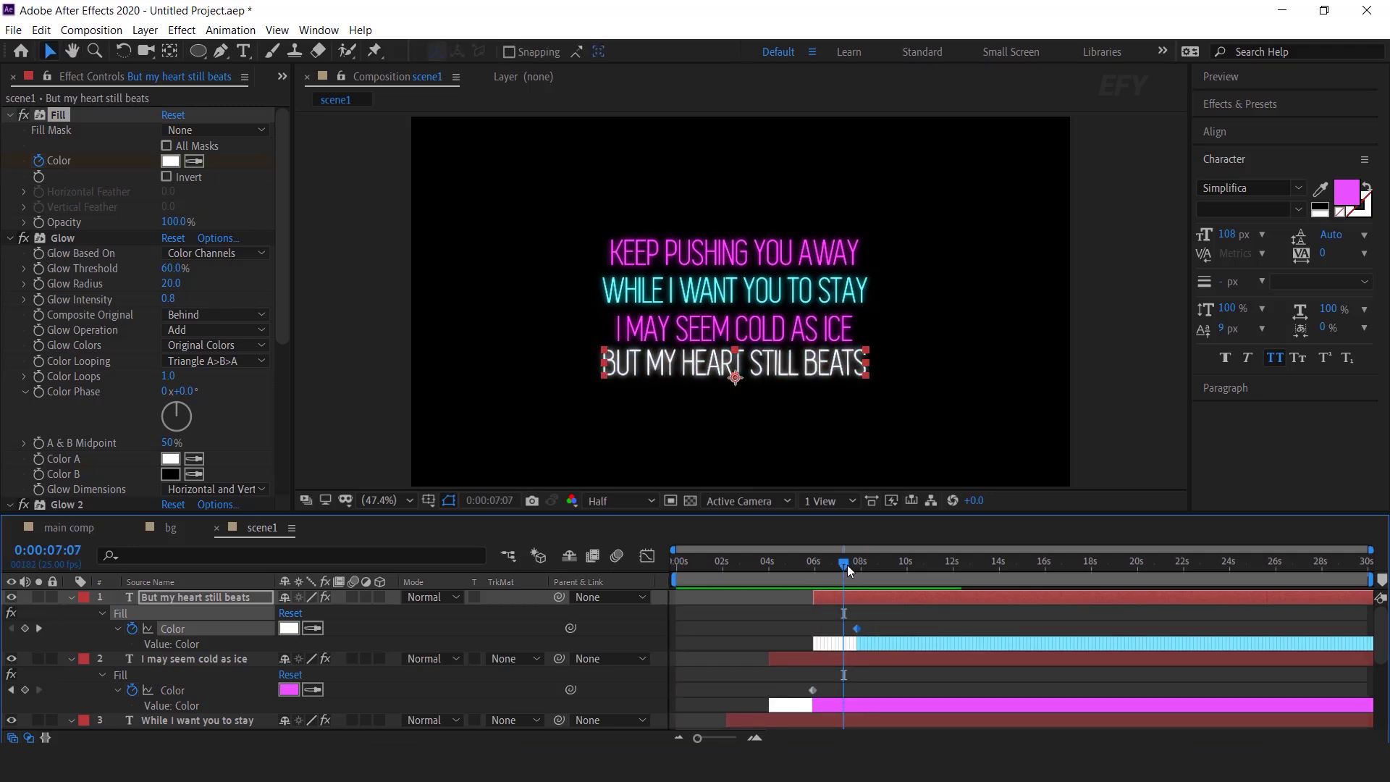
# Set "While I want you to stay" in Segoe Script all caps, shrink it to the first line's width, and move it up slightly
pyautogui.scroll(-2, 774, 336)
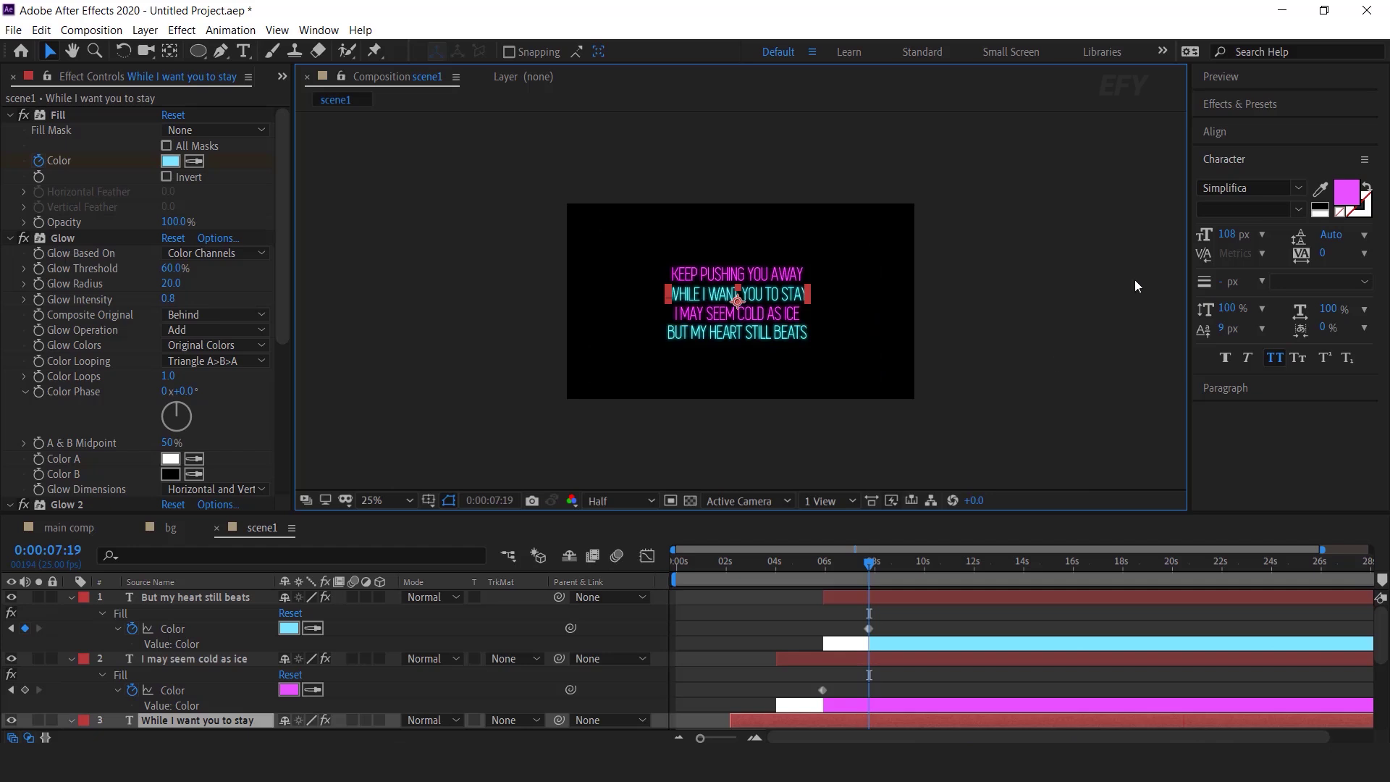
pyautogui.click(1280, 186)
pyautogui.click(1072, 291)
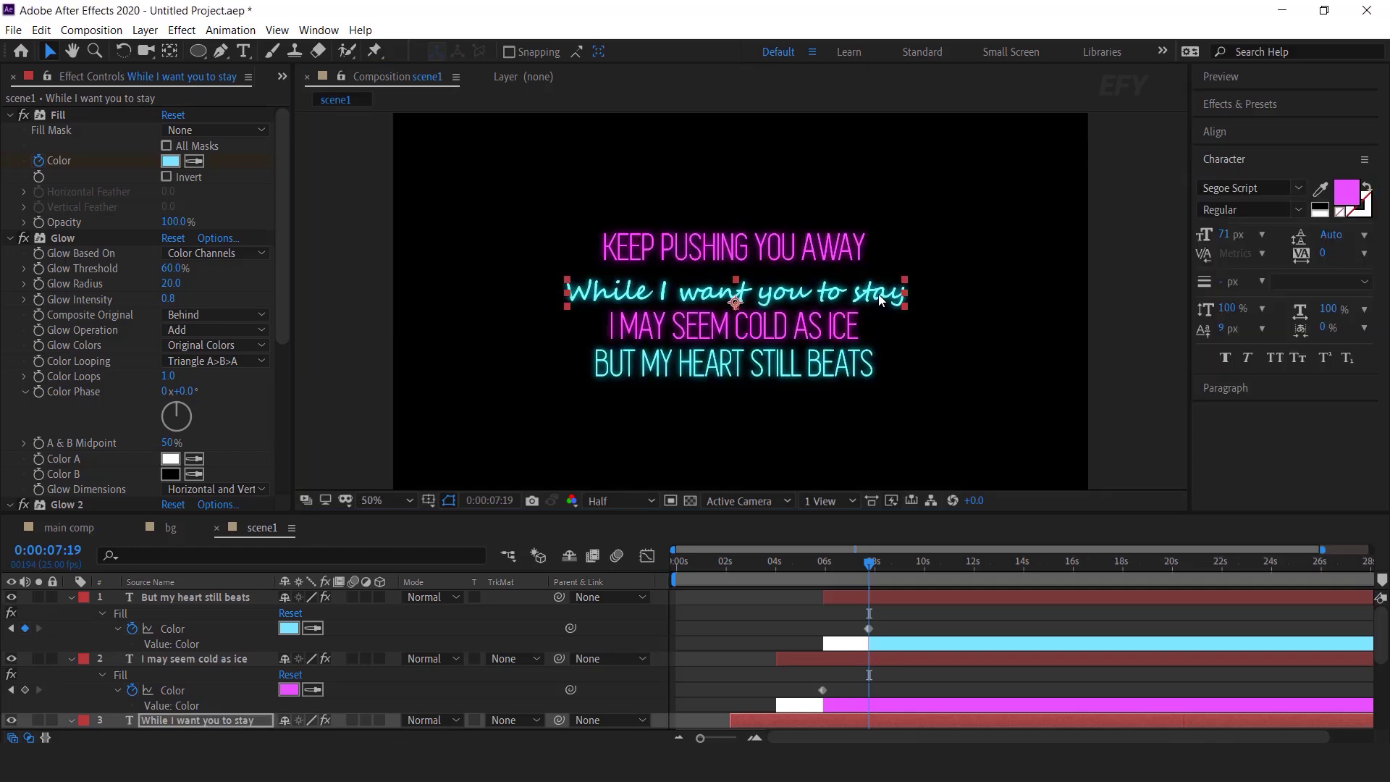
pyautogui.click(1275, 358)
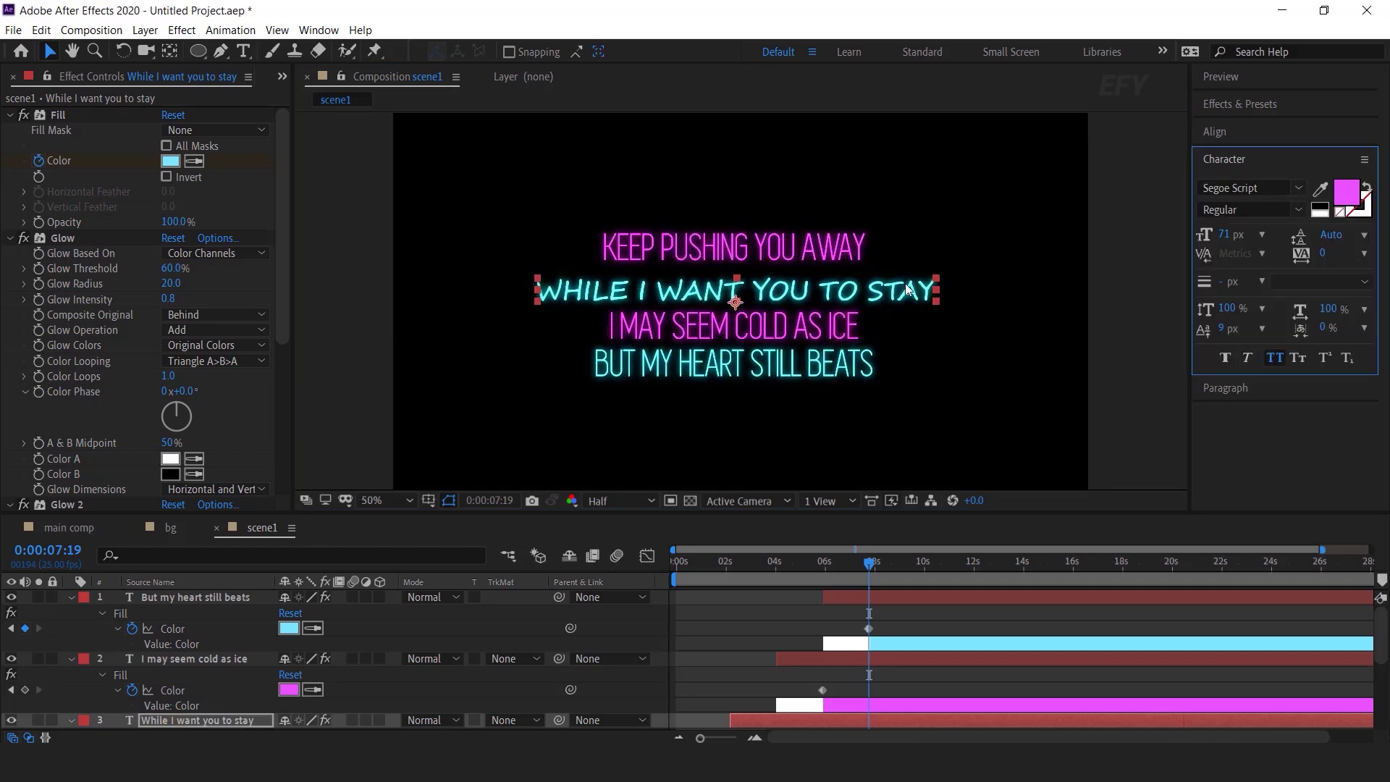
pyautogui.moveTo(905, 284); pyautogui.dragTo(906, 281)
pyautogui.moveTo(1227, 235); pyautogui.dragTo(1205, 234)
pyautogui.click(824, 289)
# Set "But my heart still beats" in Segoe Script and reduce its font size to 36 px
pyautogui.moveTo(824, 290); pyautogui.dragTo(825, 345)
pyautogui.click(1275, 187)
pyautogui.click(1120, 294)
pyautogui.moveTo(1235, 235); pyautogui.dragTo(1176, 235)
pyautogui.click(784, 354)
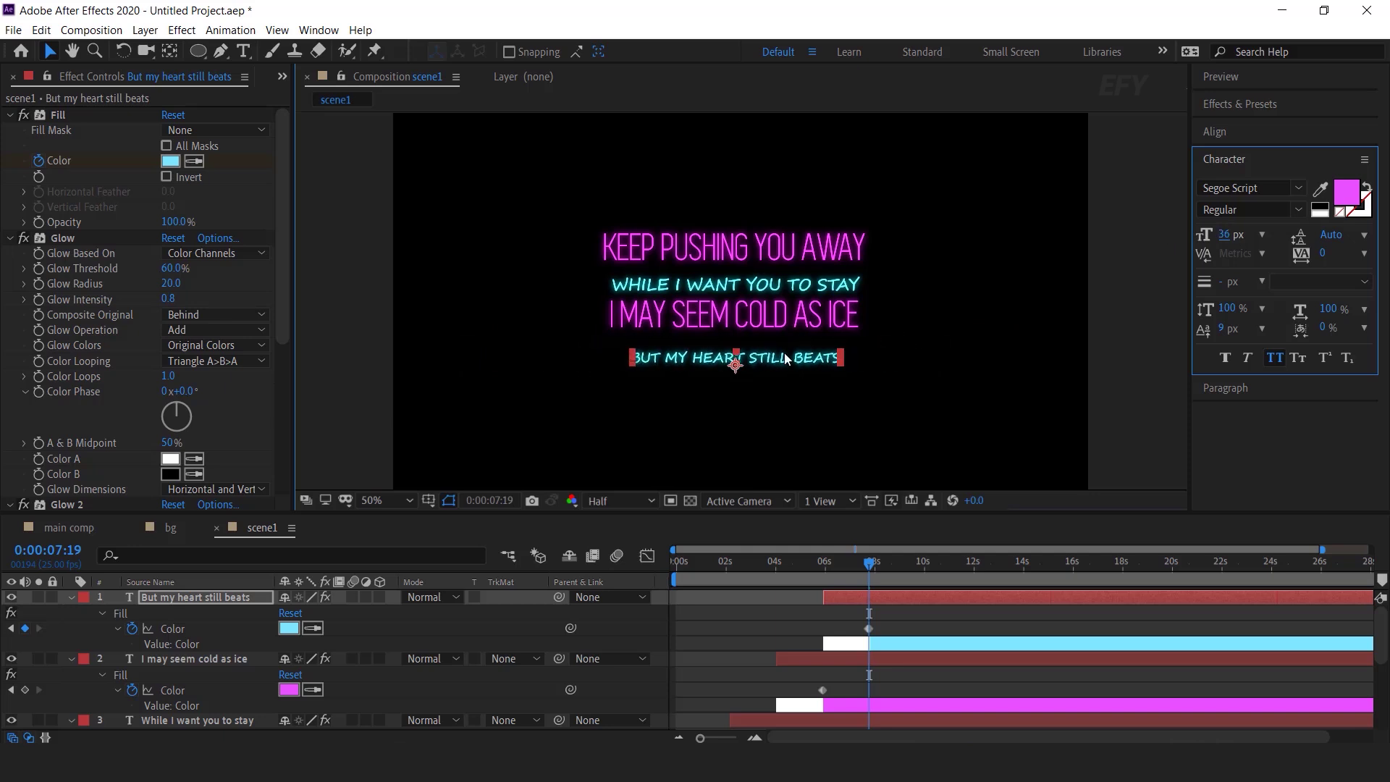
# Enlarge the cyan script lines to about the magenta lines' width and move the four lyric lines into a tightly spaced stack
pyautogui.moveTo(784, 353); pyautogui.dragTo(786, 343)
pyautogui.scroll(1, 788, 348)
pyautogui.moveTo(1228, 235)
pyautogui.mouseDown()
pyautogui.moveTo(1242, 235)
pyautogui.moveTo(1230, 235)
pyautogui.mouseUp()
pyautogui.click(893, 273)
pyautogui.moveTo(789, 268); pyautogui.dragTo(789, 260)
pyautogui.moveTo(779, 325); pyautogui.dragTo(779, 317)
pyautogui.moveTo(789, 388); pyautogui.dragTo(789, 375)
pyautogui.moveTo(887, 209); pyautogui.dragTo(888, 219)
pyautogui.scroll(-1, 1119, 308)
pyautogui.click(1119, 308)
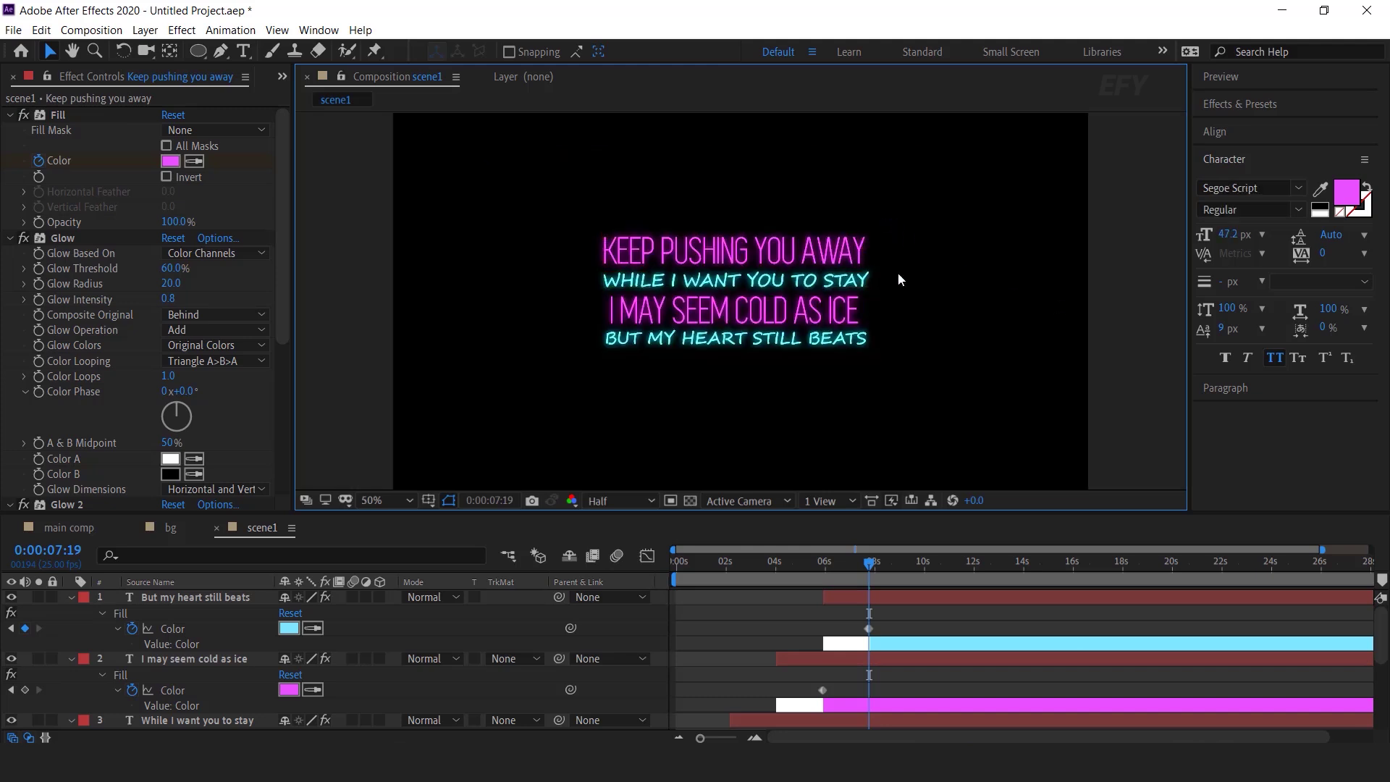
# Turn all four lyric text layers into 3D layers and collapse their properties in the timeline
pyautogui.press(',')
pyautogui.hotkey('ctrl', 'a')
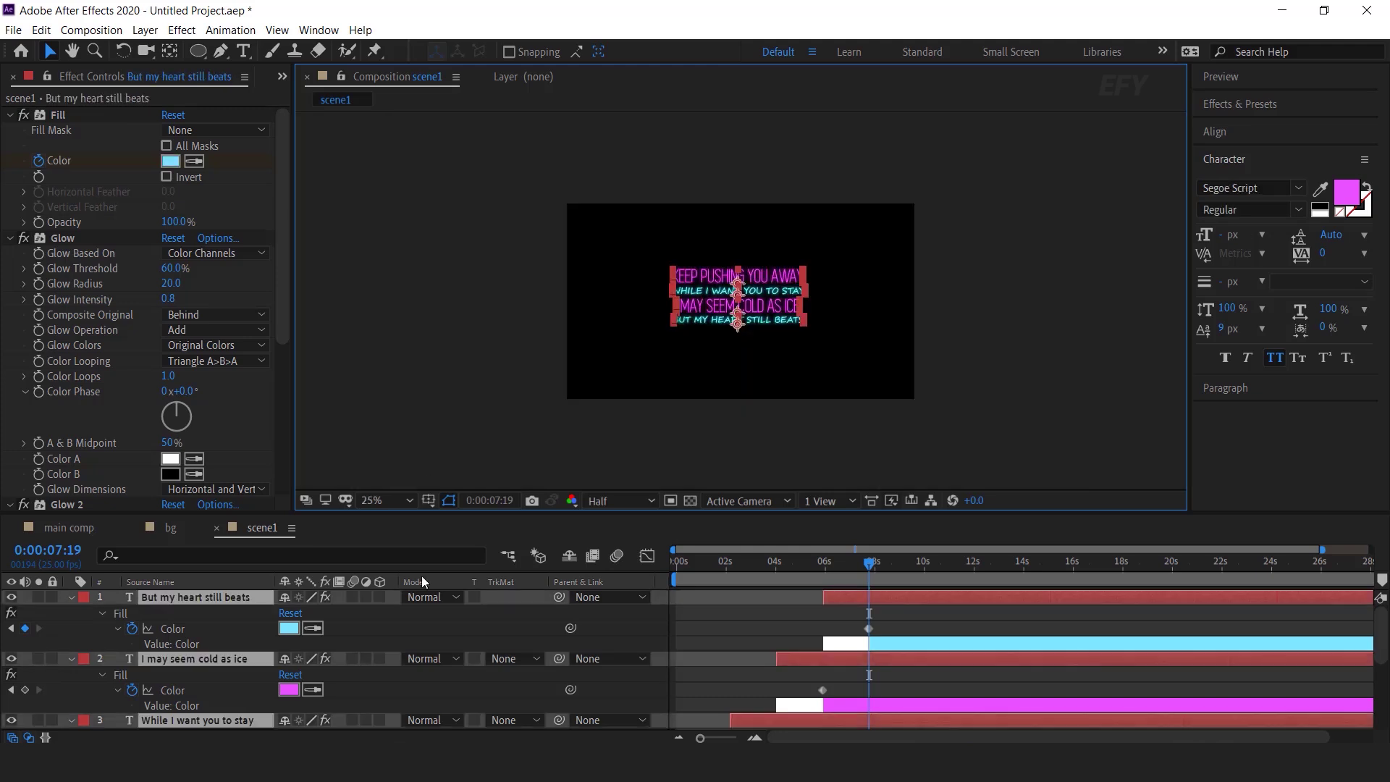
pyautogui.click(380, 598)
pyautogui.press('l')
pyautogui.press('l')
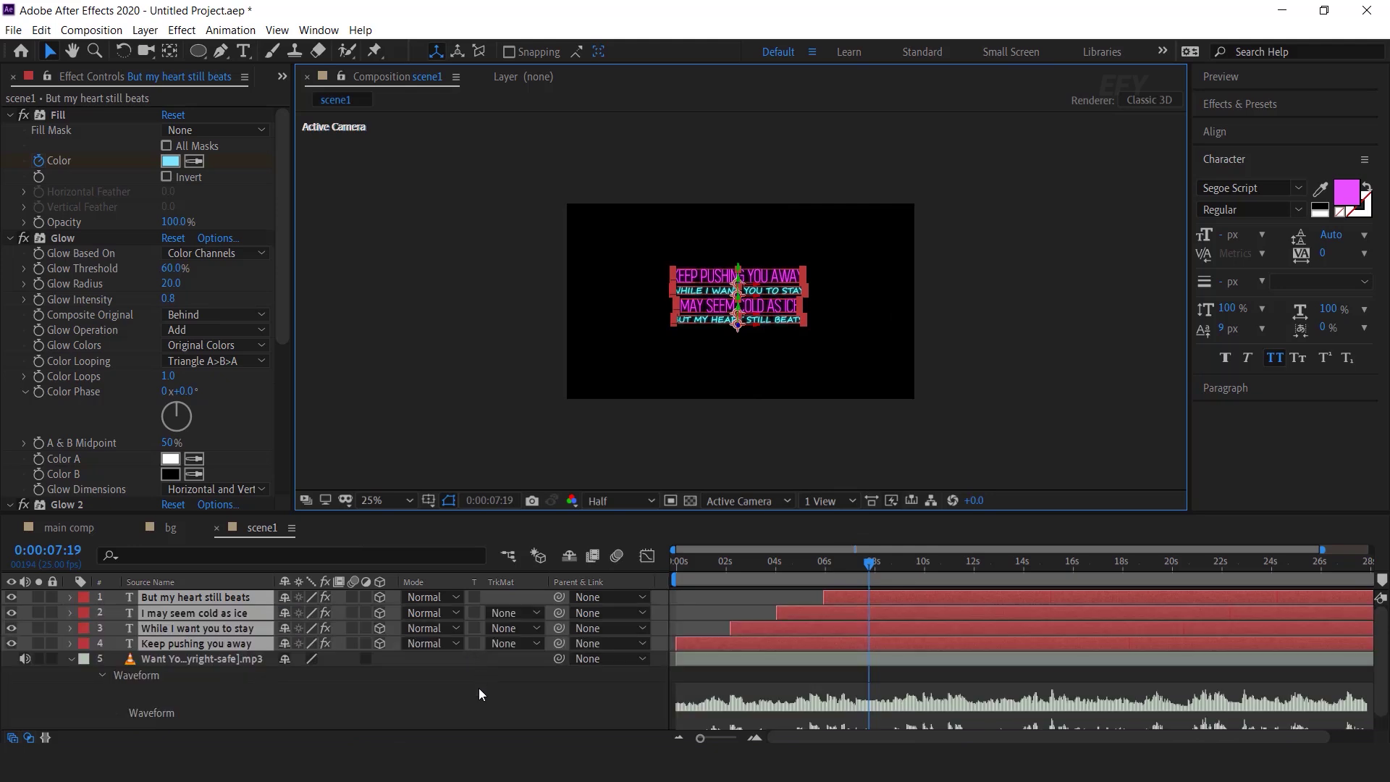
# Add a two-node camera with the 50mm preset to scene1
pyautogui.rightClick(403, 334)
pyautogui.moveTo(437, 342)
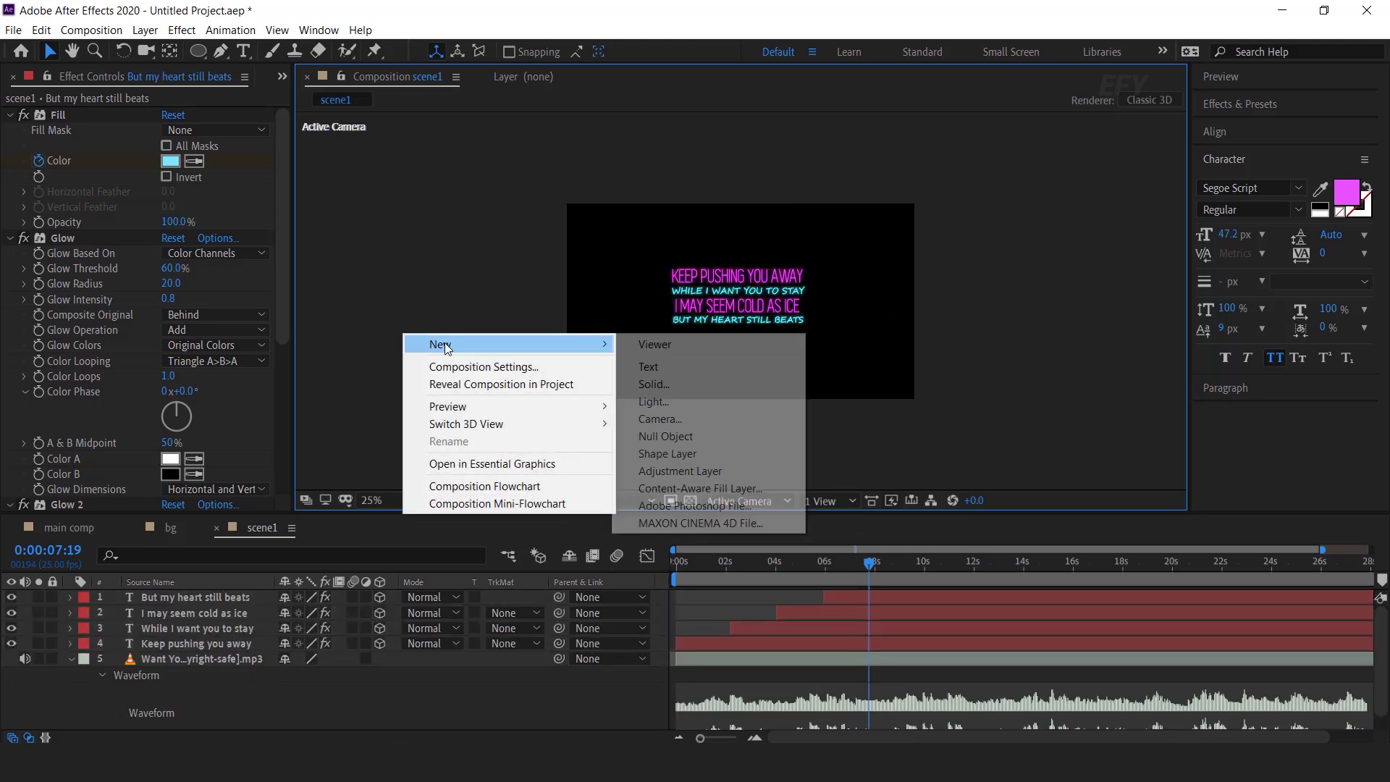
pyautogui.click(659, 420)
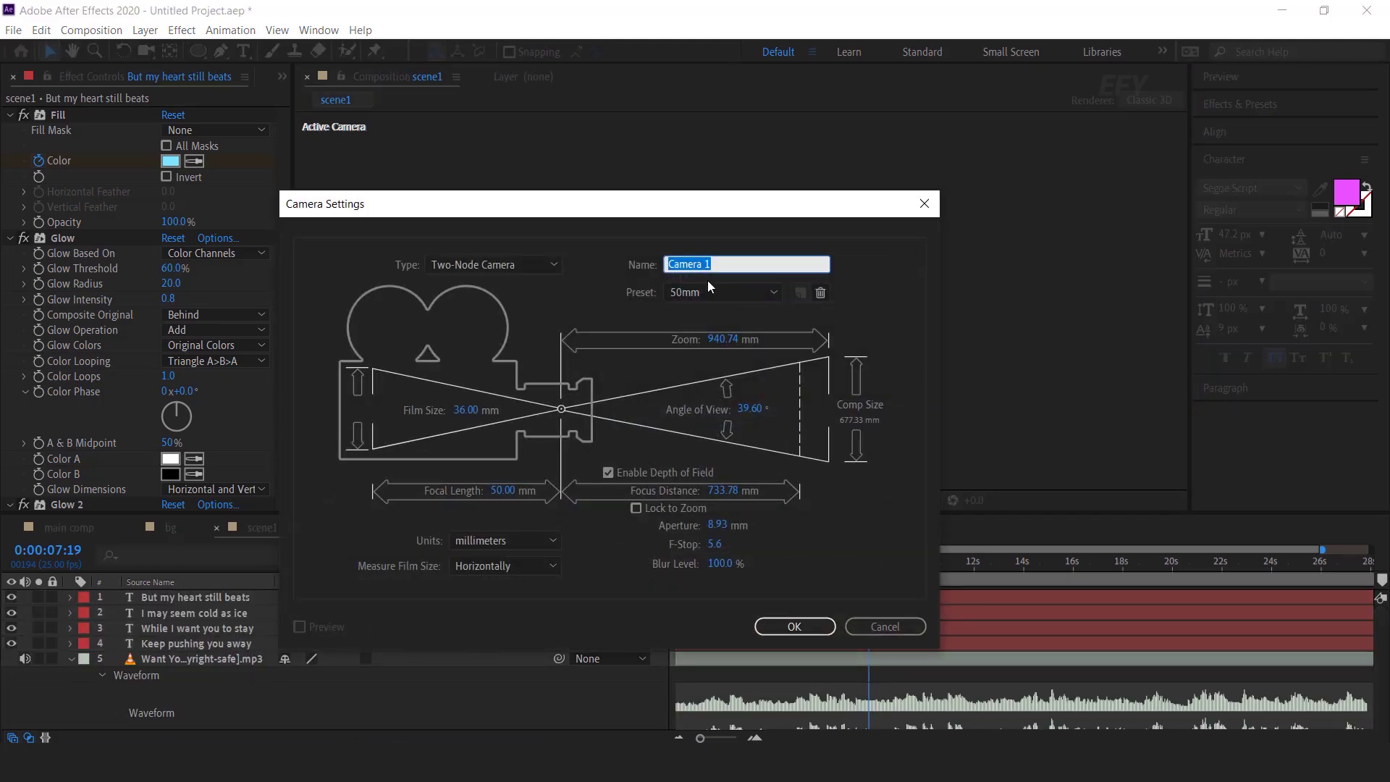
pyautogui.click(794, 627)
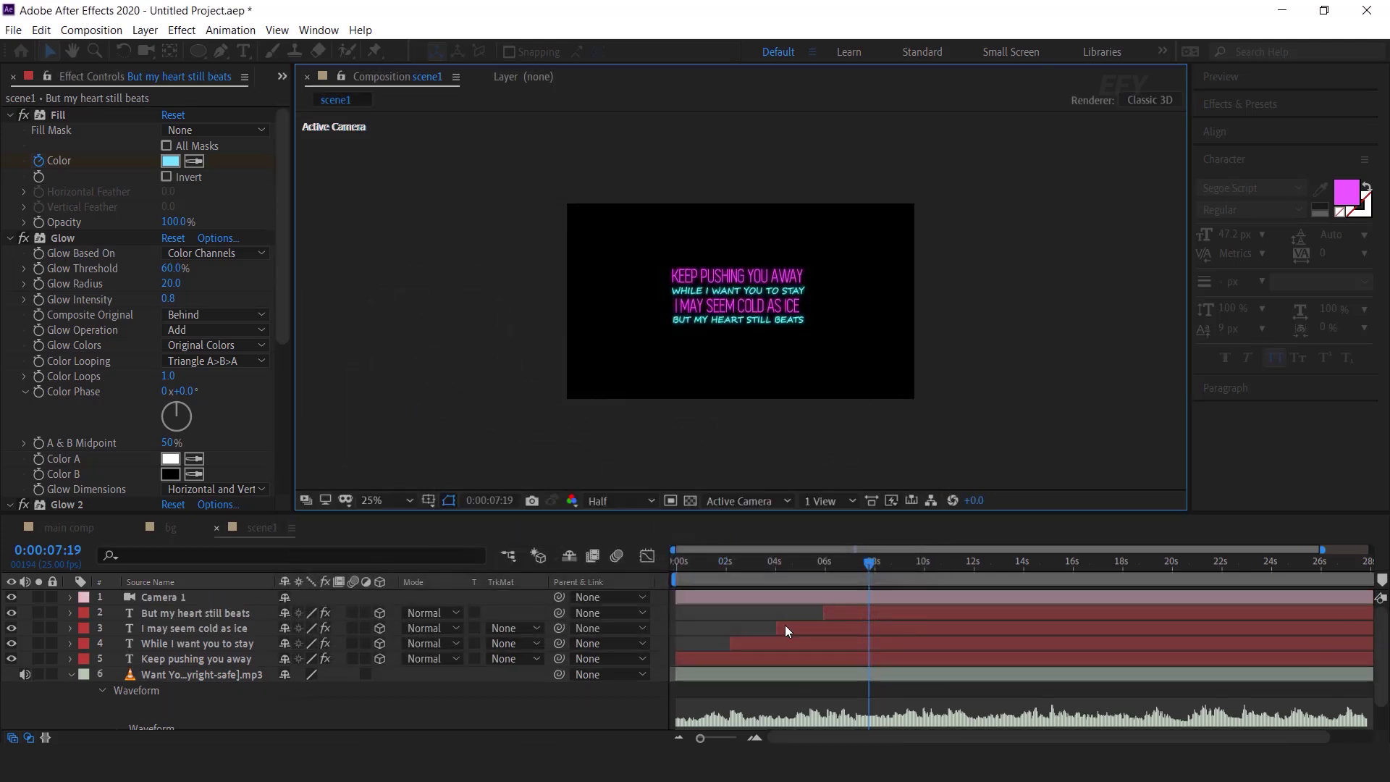
# Show Camera 1's Position and rotation properties in the timeline and set the current time to 0:00:00:03
pyautogui.click(761, 605)
pyautogui.moveTo(732, 568); pyautogui.dragTo(624, 581)
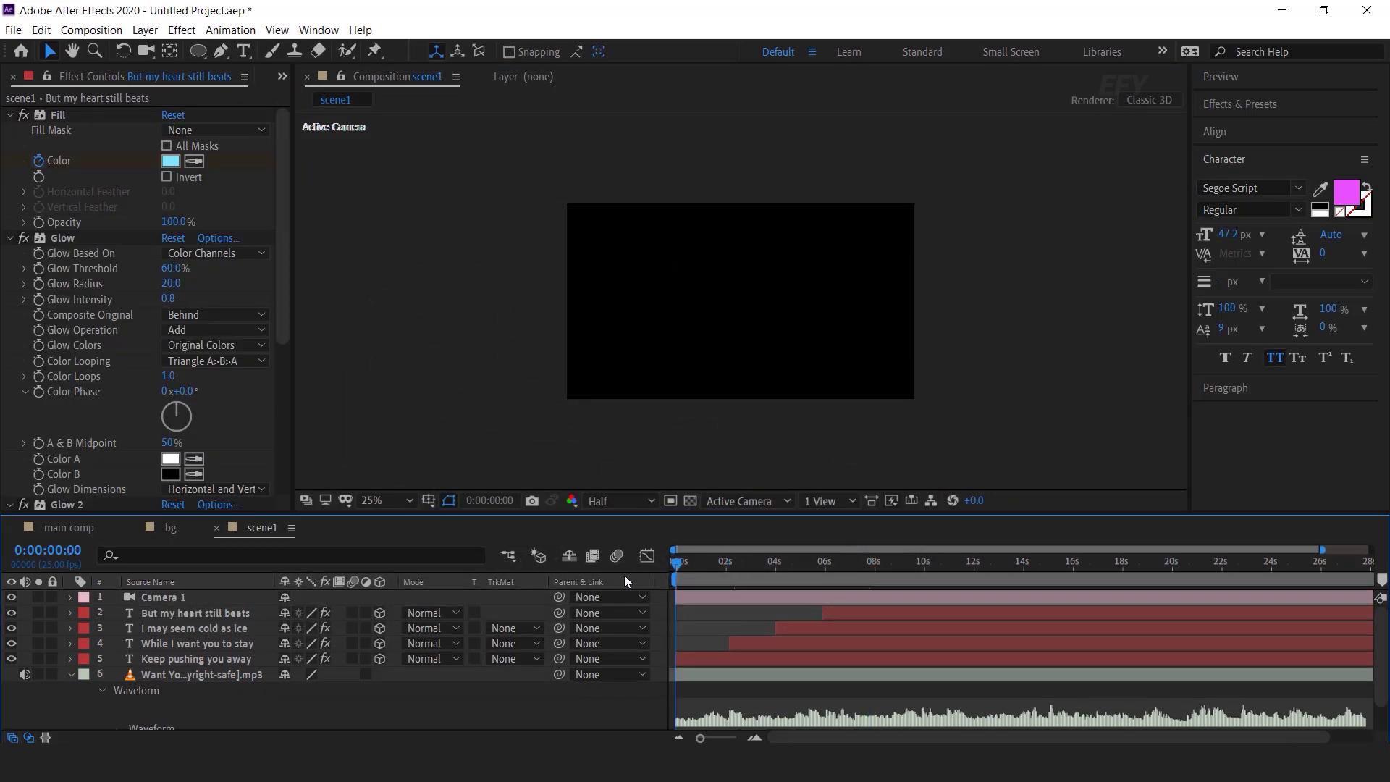
pyautogui.click(165, 598)
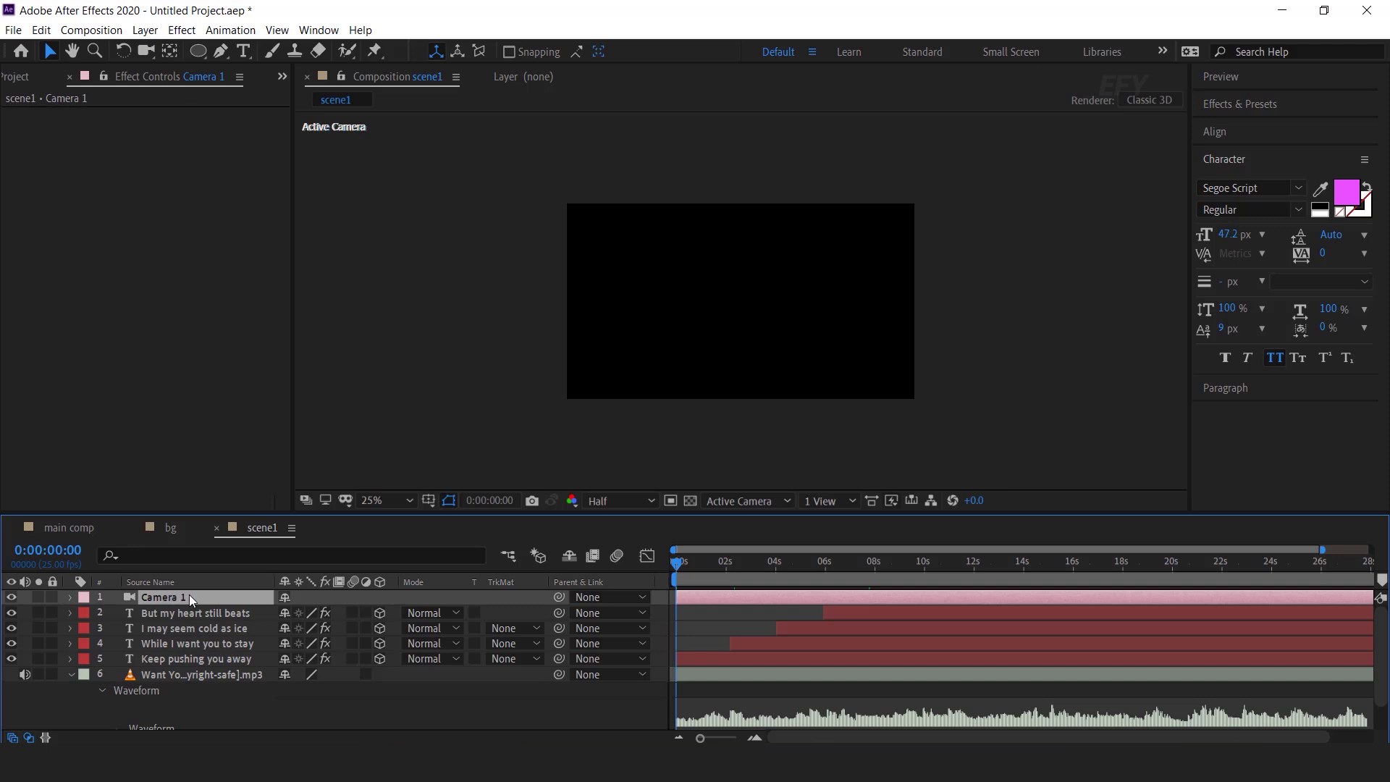
pyautogui.press('p')
pyautogui.hotkey('shift', 'r')
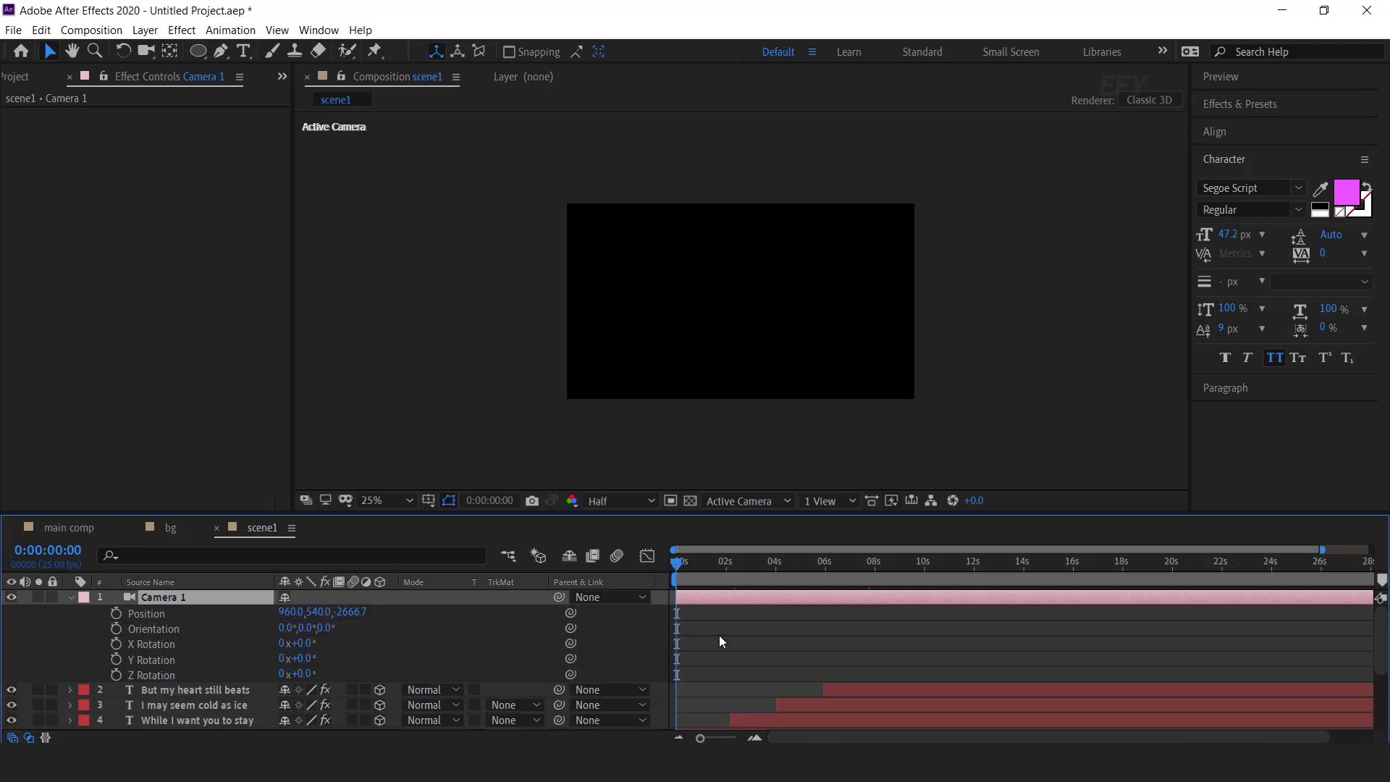
pyautogui.click(754, 737)
pyautogui.click(754, 737)
pyautogui.moveTo(677, 562); pyautogui.dragTo(688, 564)
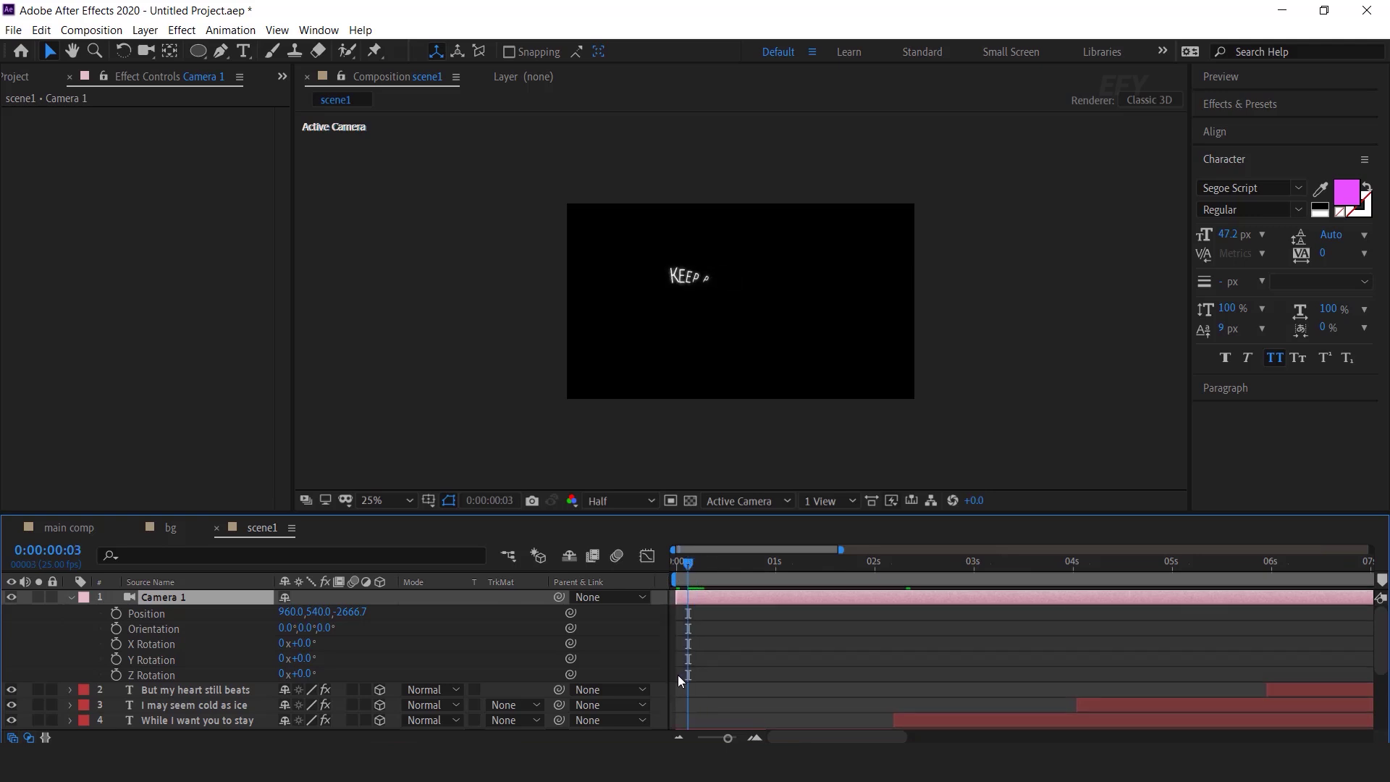
# Try rotating the camera with its rotation values and undo the trial changes
pyautogui.moveTo(303, 659); pyautogui.dragTo(604, 431)
pyautogui.hotkey('ctrl', 'z')
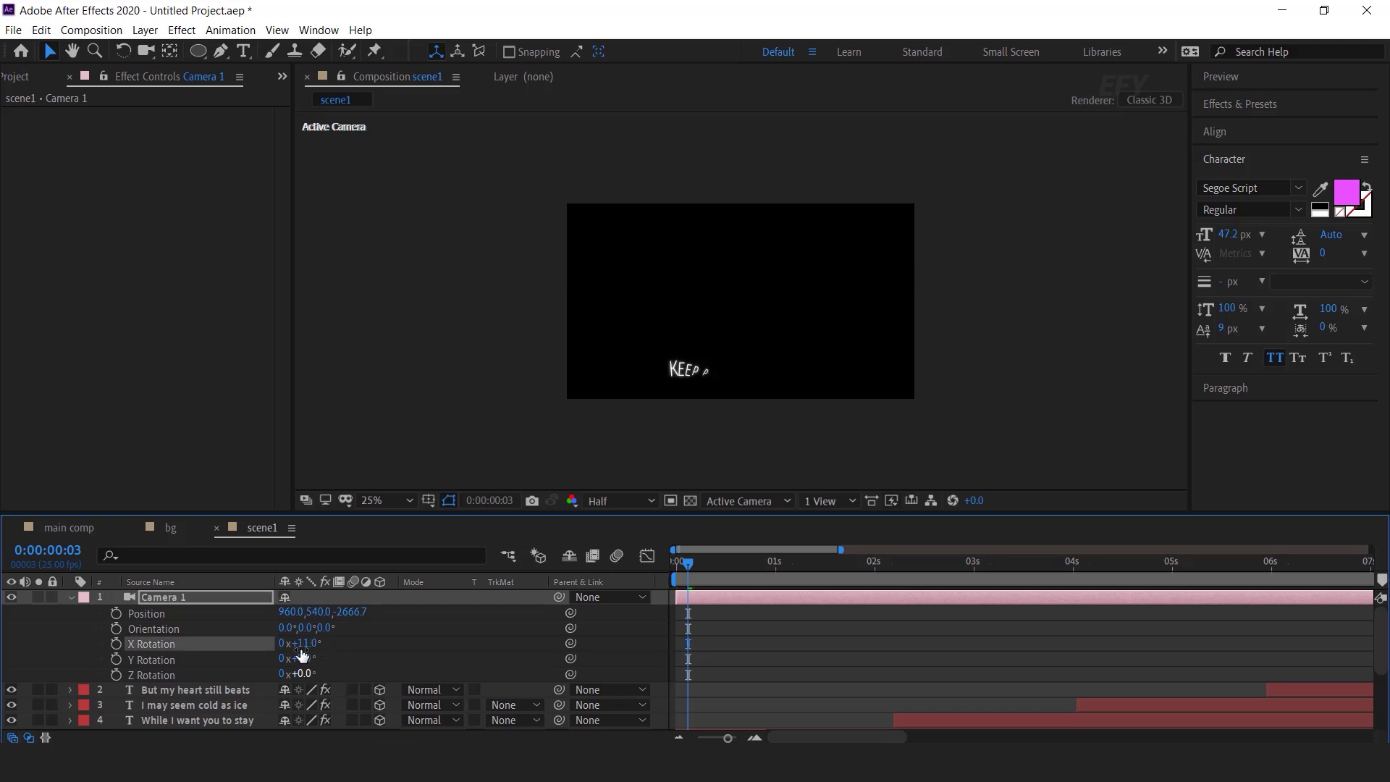
pyautogui.hotkey('ctrl', 'z')
# Keyframe the camera's X Rotation from 30° at 0:00:00:01 to 0° at about 0:00:00:06 and preview the tilt
pyautogui.click(116, 643)
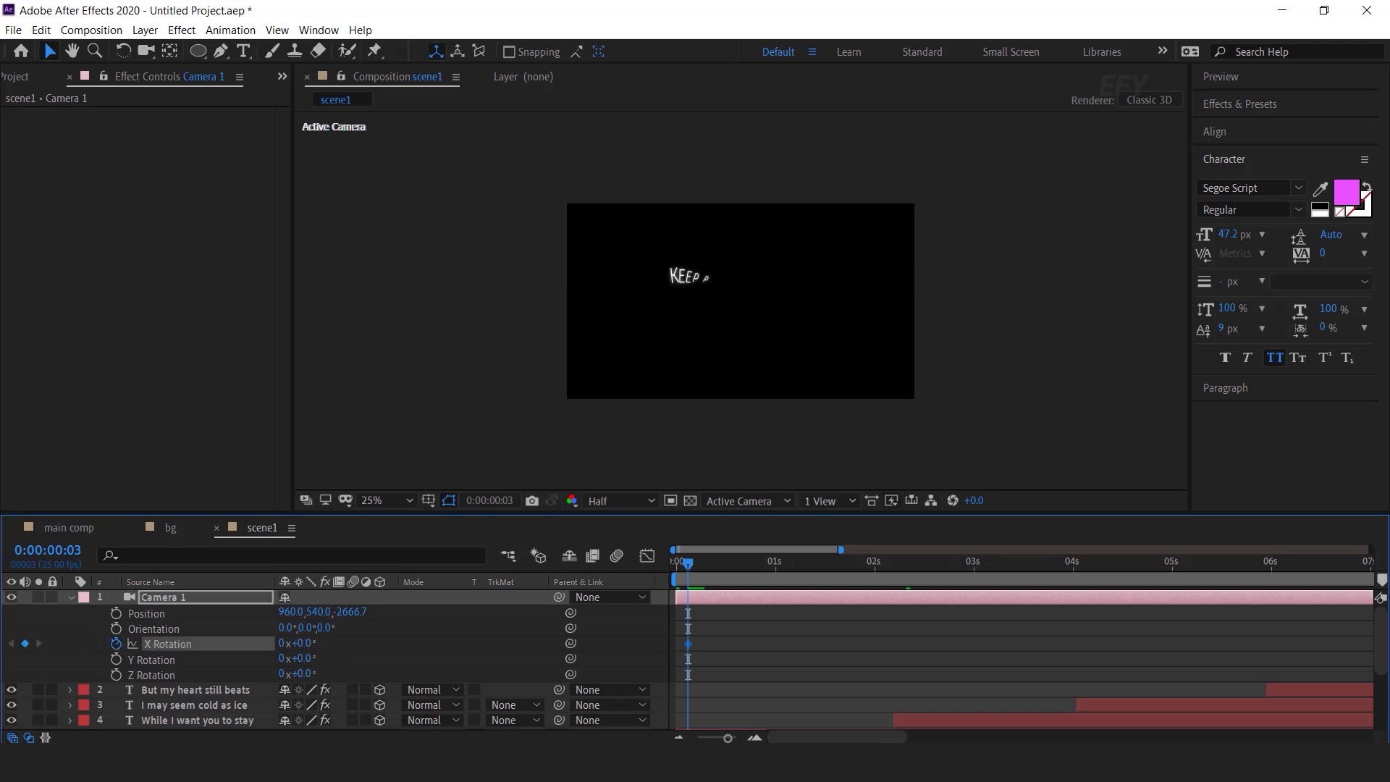
pyautogui.click(755, 738)
pyautogui.moveTo(716, 645); pyautogui.dragTo(732, 645)
pyautogui.moveTo(703, 565); pyautogui.dragTo(684, 562)
pyautogui.write('30')
pyautogui.press('Return')
pyautogui.moveTo(688, 565)
pyautogui.mouseDown()
pyautogui.moveTo(729, 572)
pyautogui.moveTo(689, 567)
pyautogui.mouseUp()
pyautogui.press('space')
pyautogui.press('space')
# Keyframe the camera's Position at 0:00:00:00 and push it in to a Z value of -2053.0 at 0:00:06:22
pyautogui.click(697, 598)
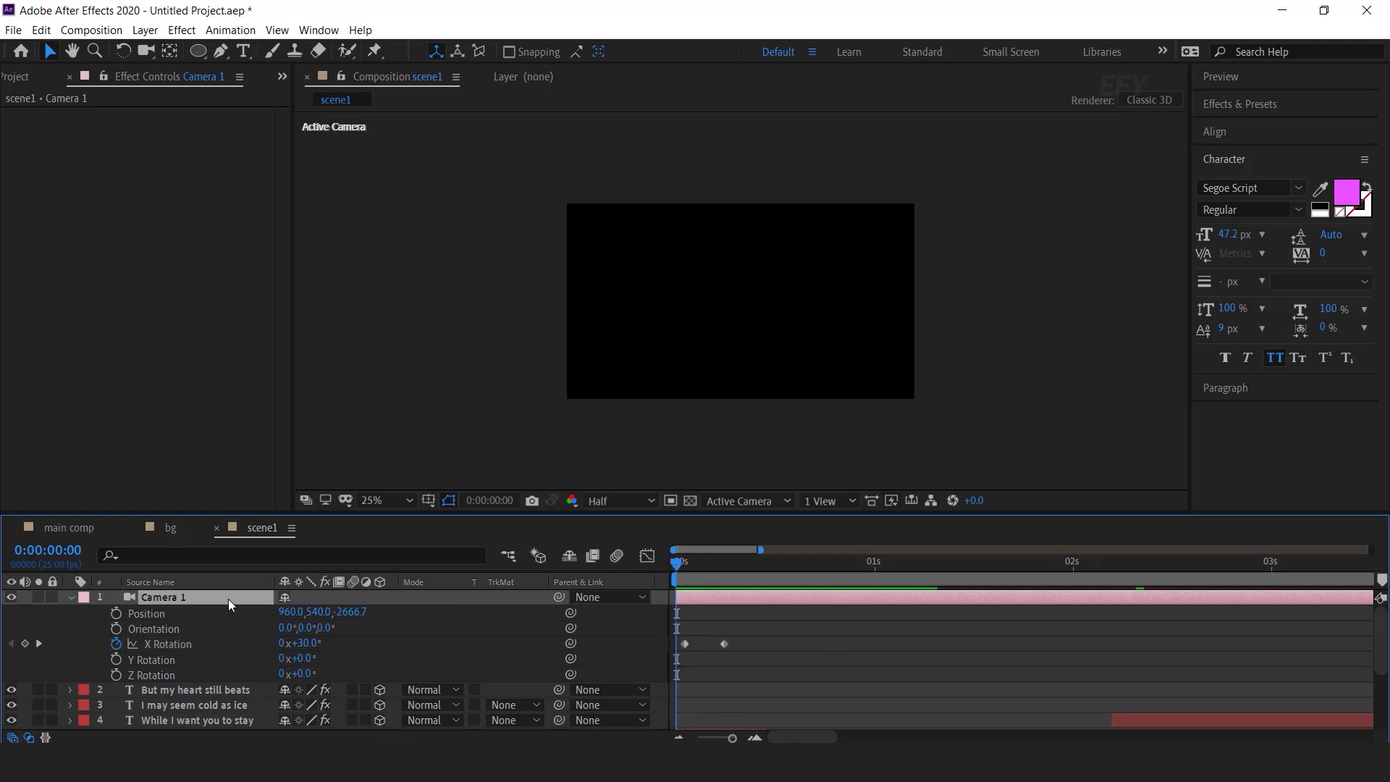
pyautogui.click(115, 614)
pyautogui.press('-')
pyautogui.press('-')
pyautogui.press('-')
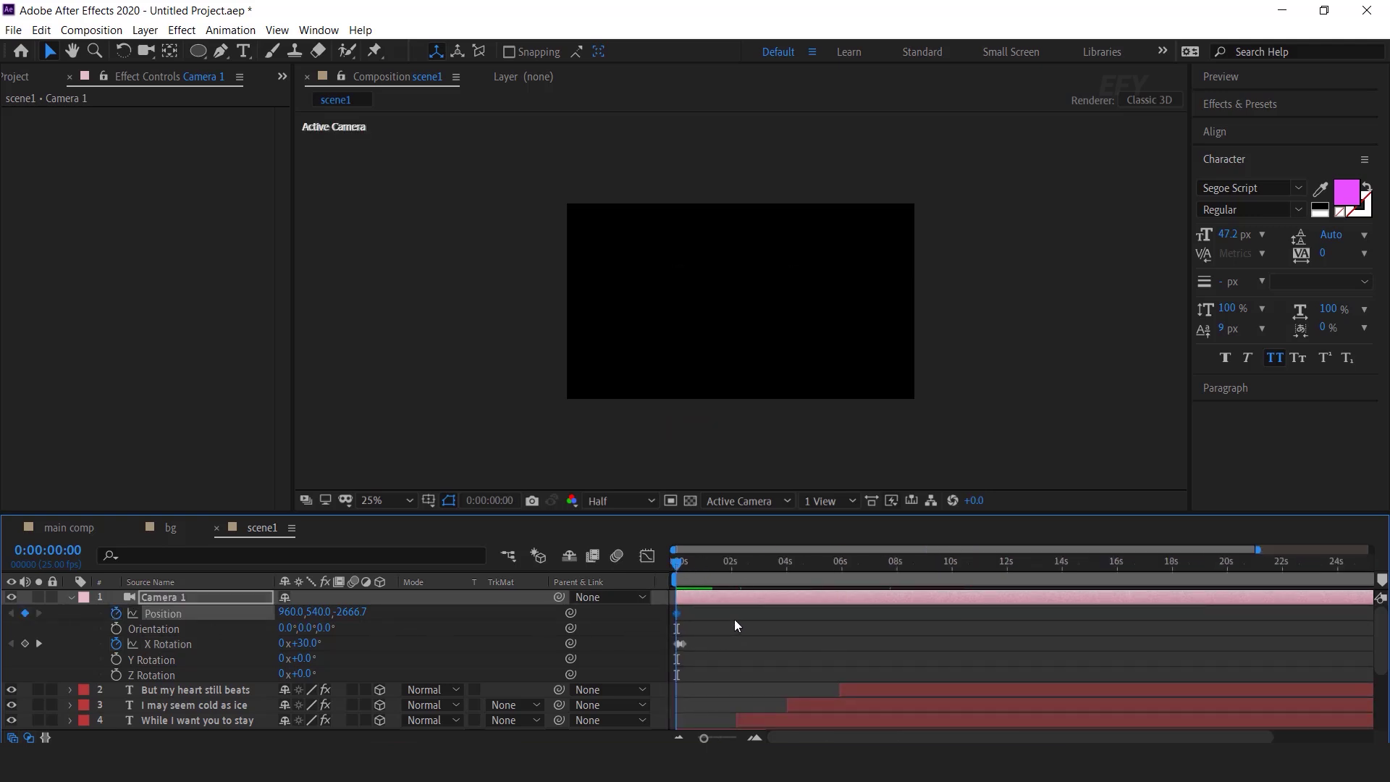
pyautogui.press('space')
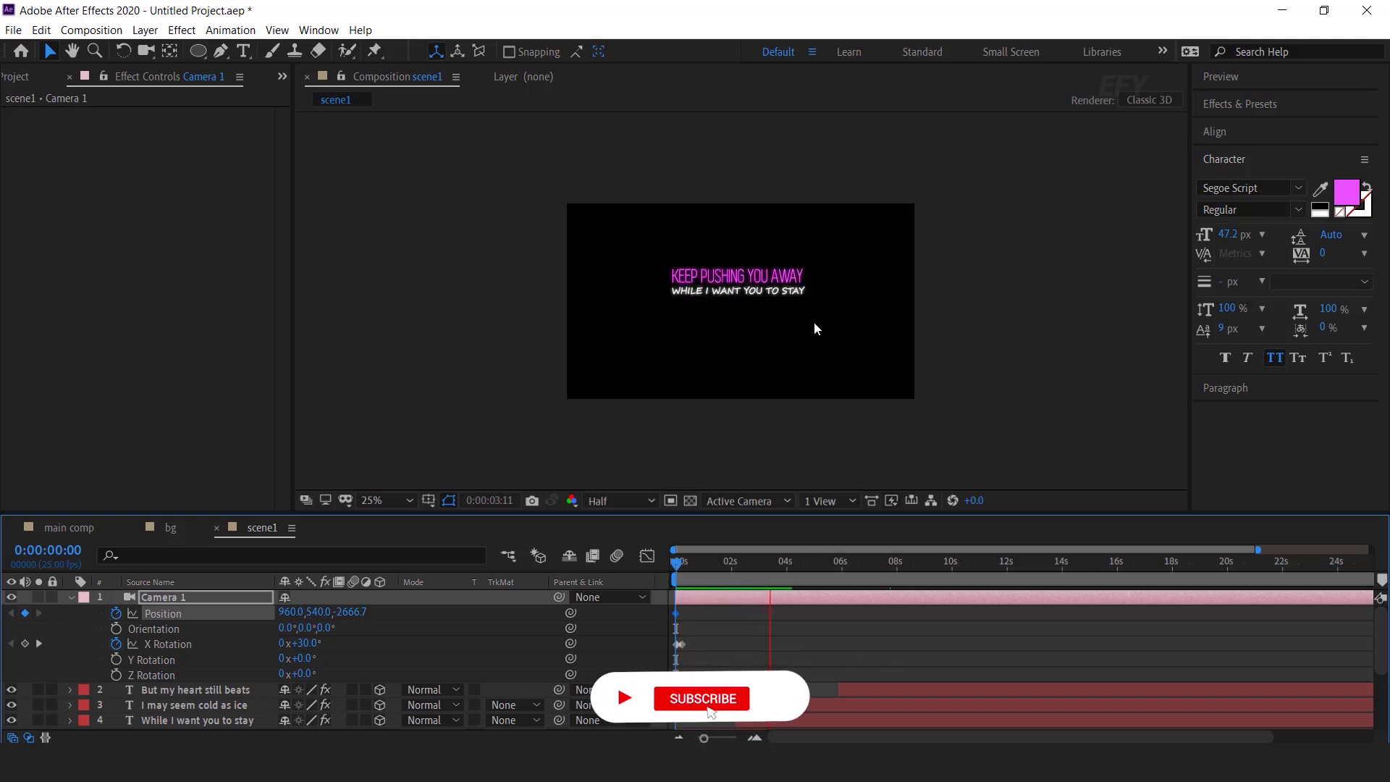
pyautogui.scroll(2, 837, 313)
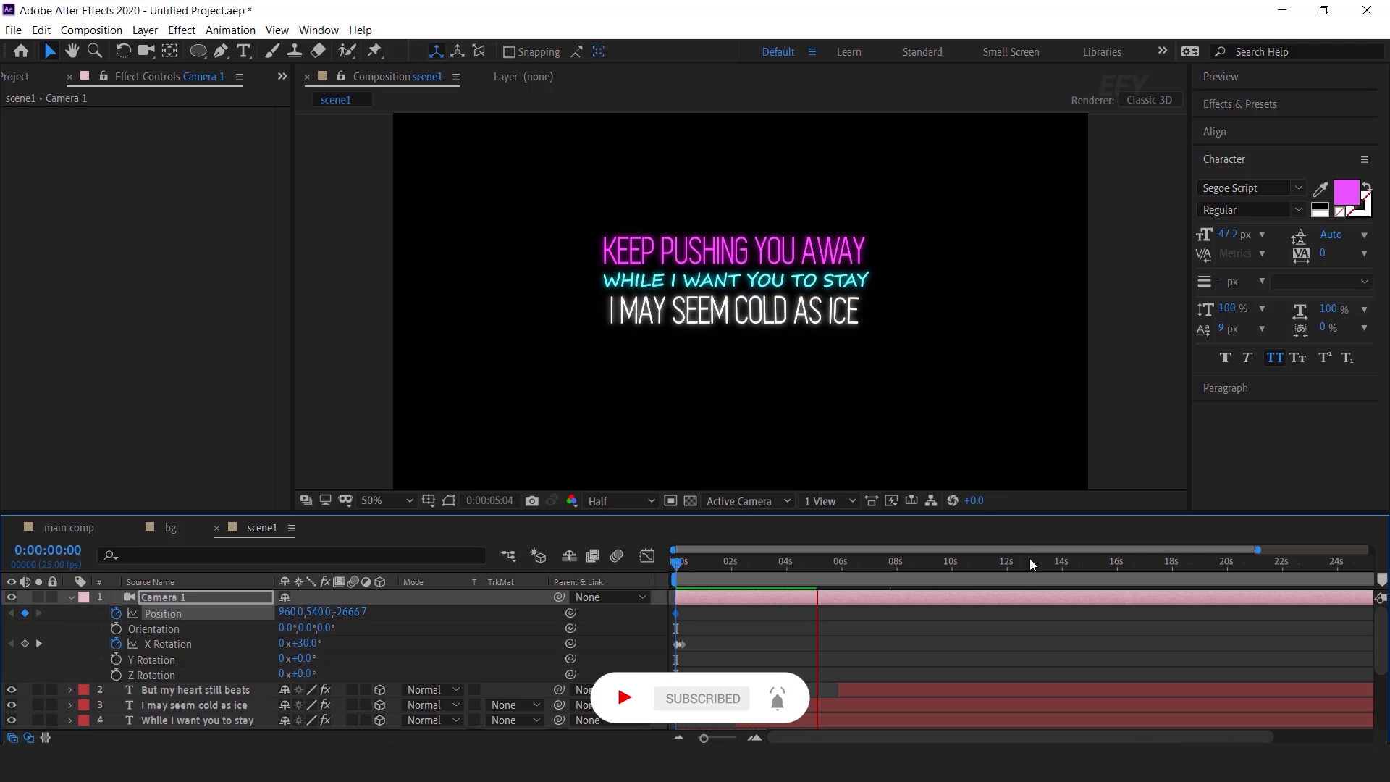
pyautogui.moveTo(805, 570); pyautogui.dragTo(866, 562)
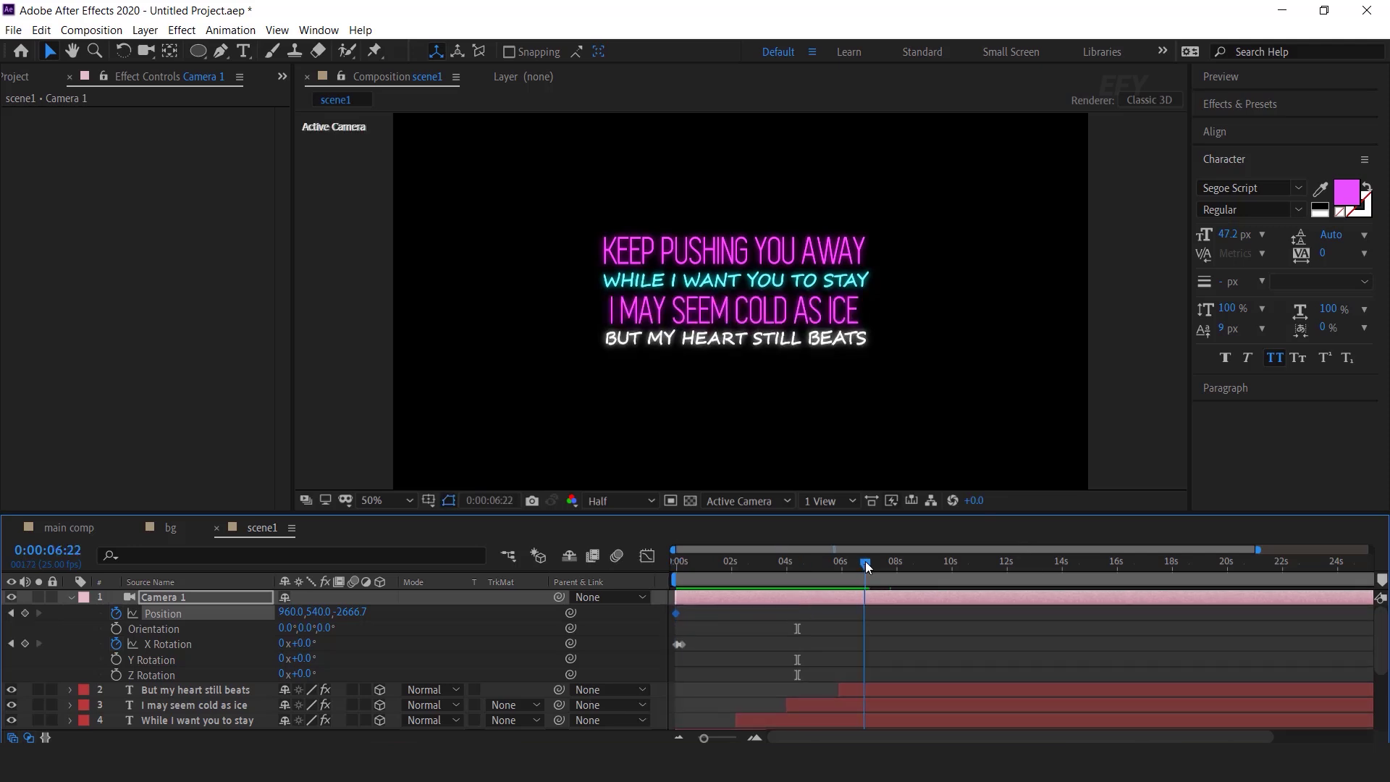
pyautogui.moveTo(360, 617); pyautogui.dragTo(850, 607)
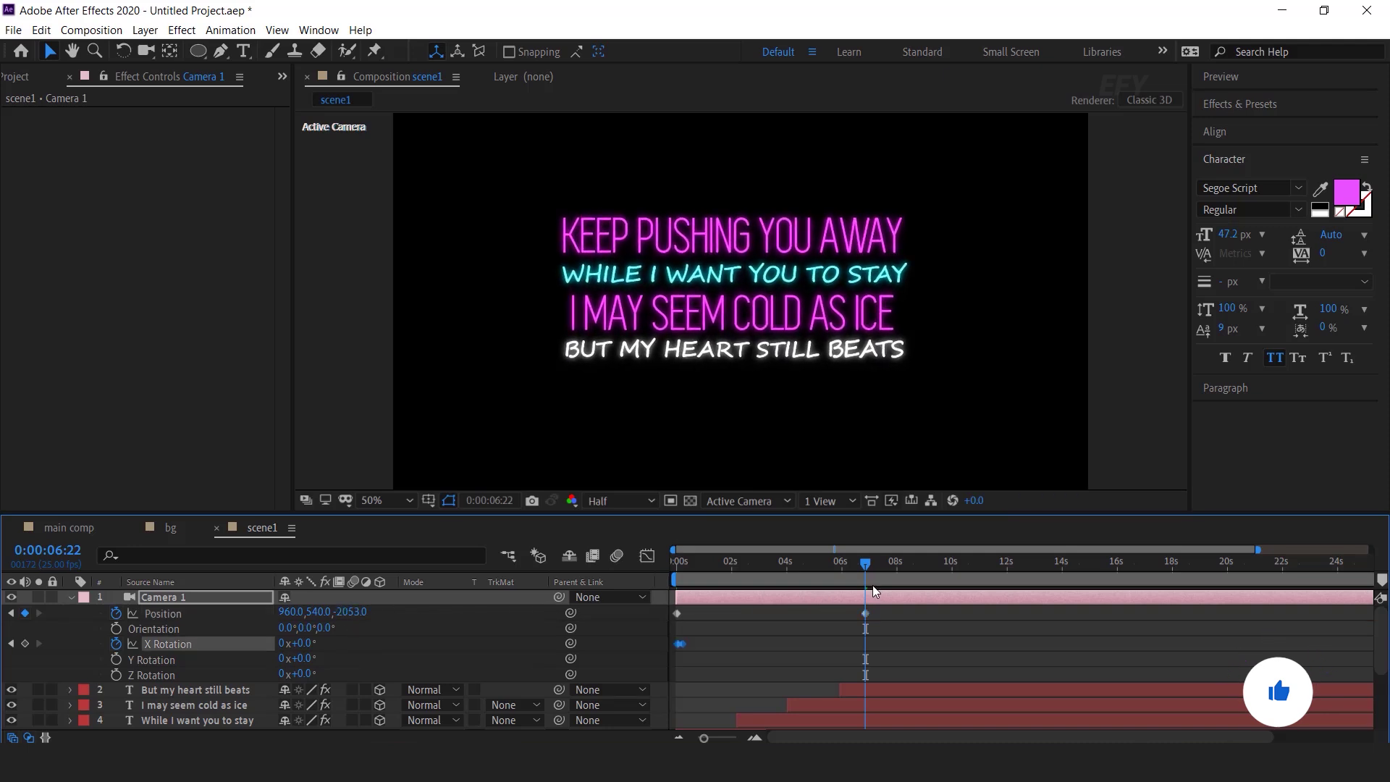
# Keyframe the camera's X Rotation at 0° at 0:00:06:21 and -30° at 0:00:06:24, and align the final Position keyframe with the latter
pyautogui.press('=')
pyautogui.press('=')
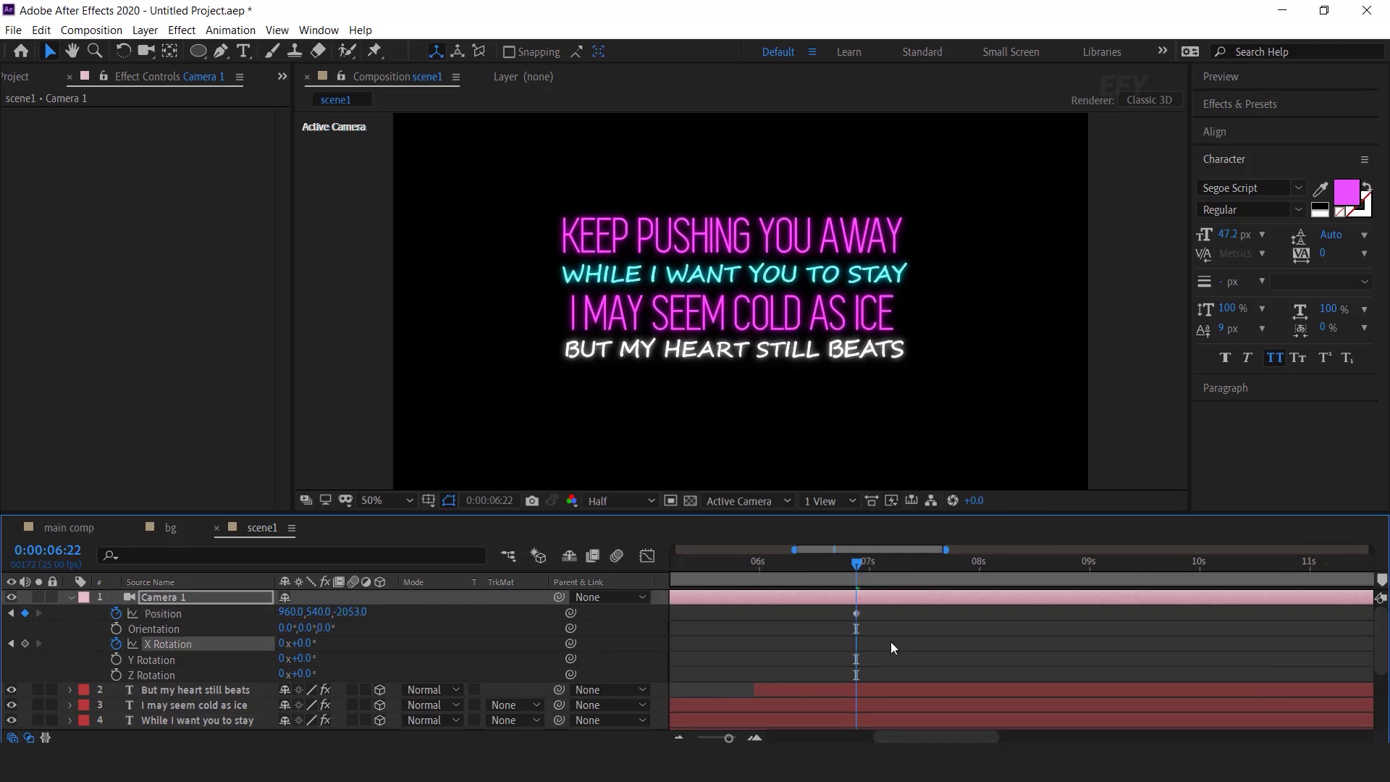
pyautogui.hscroll(-3, 889, 640)
pyautogui.click(1037, 607)
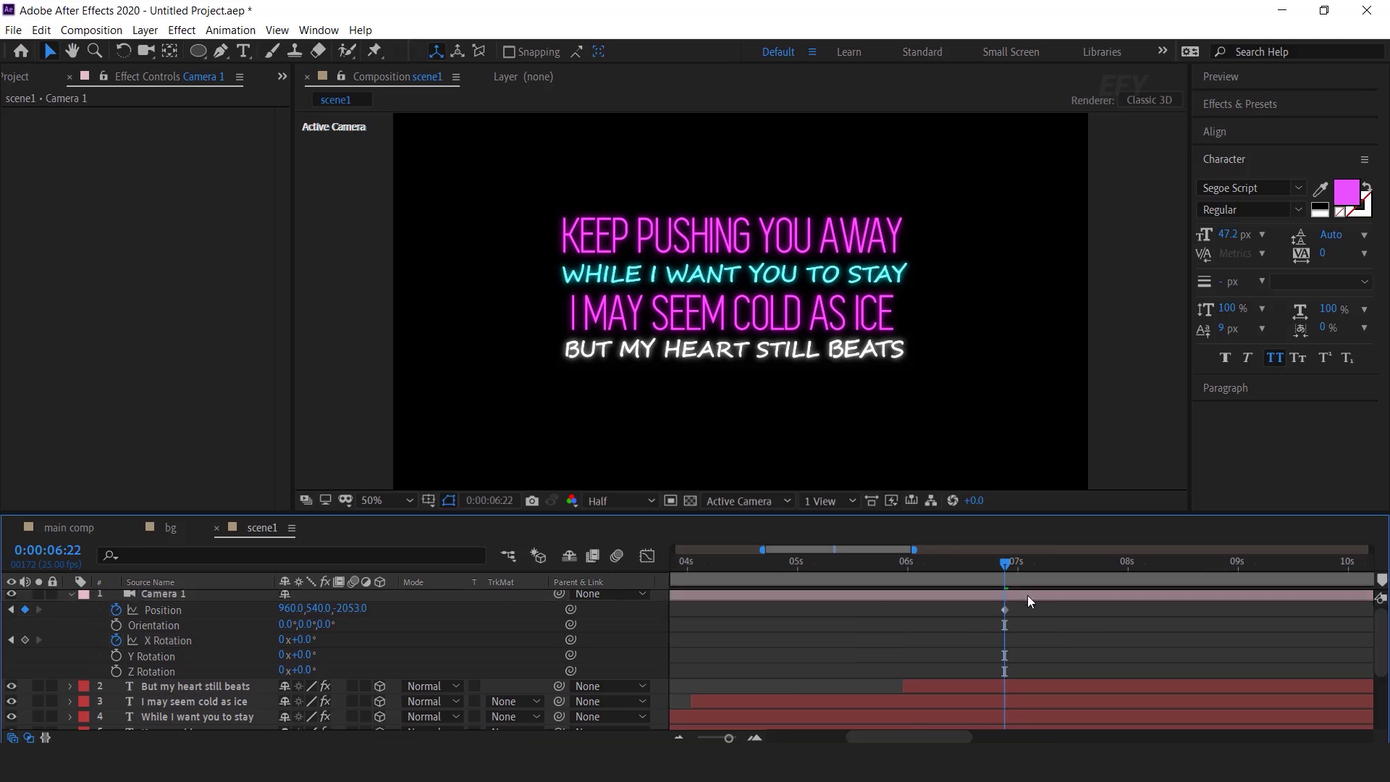
pyautogui.click(1000, 563)
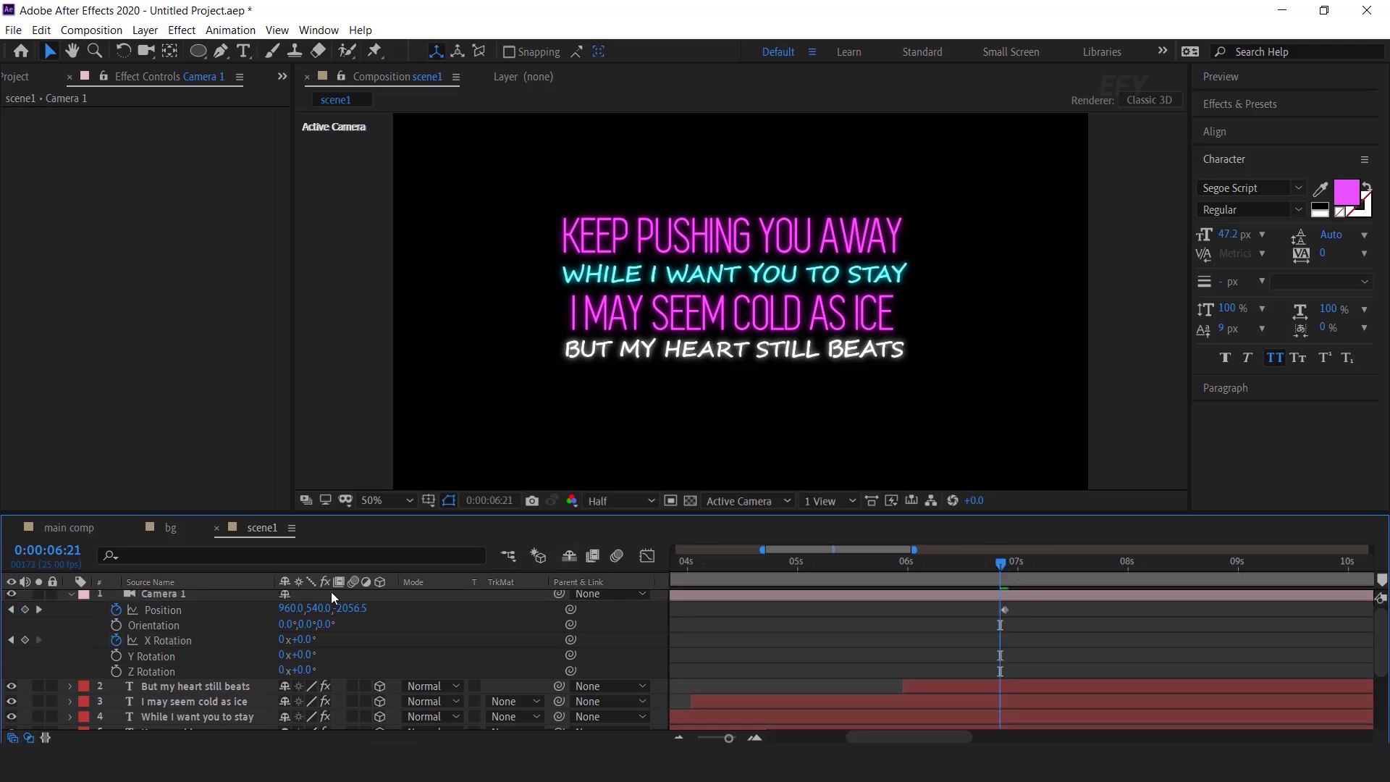
pyautogui.click(26, 640)
pyautogui.moveTo(1002, 564); pyautogui.dragTo(1014, 568)
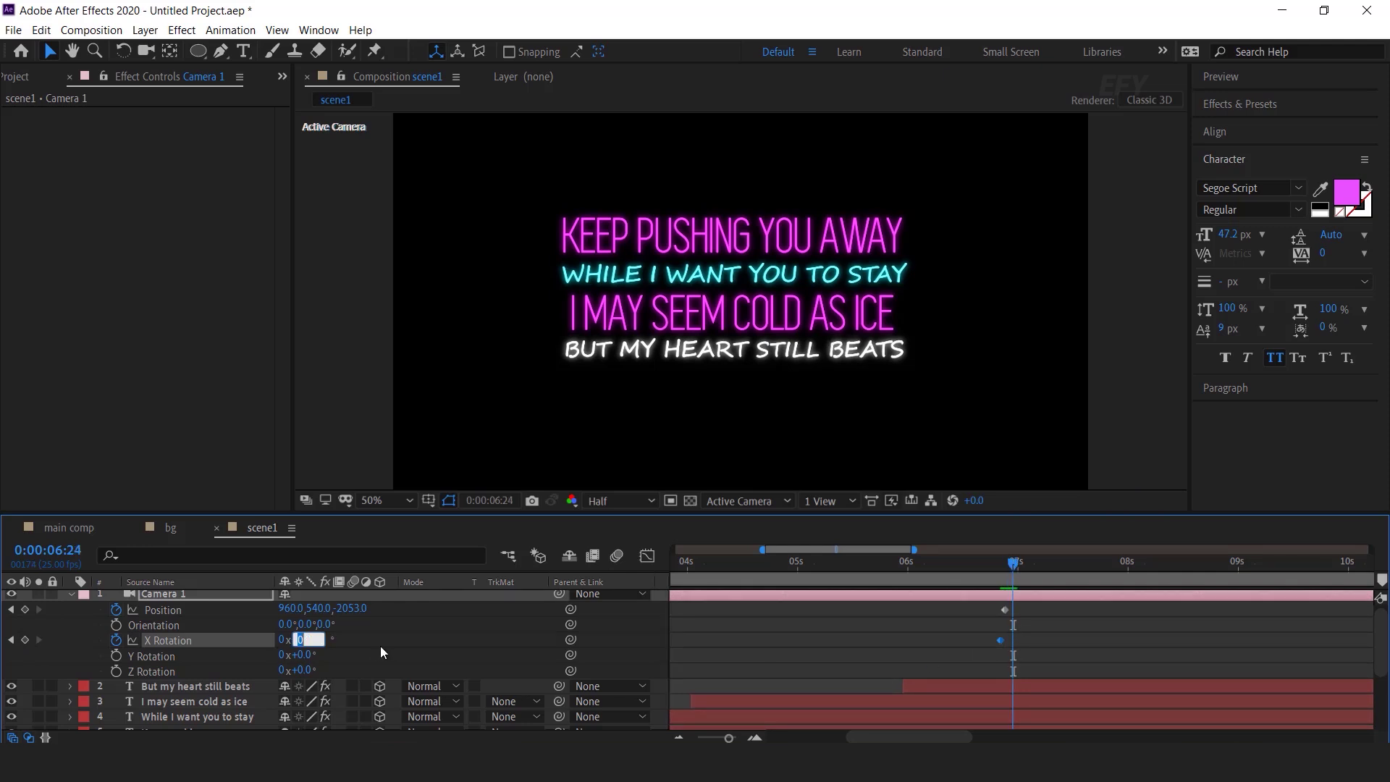
pyautogui.write('-30')
pyautogui.press('Return')
pyautogui.click(1008, 610)
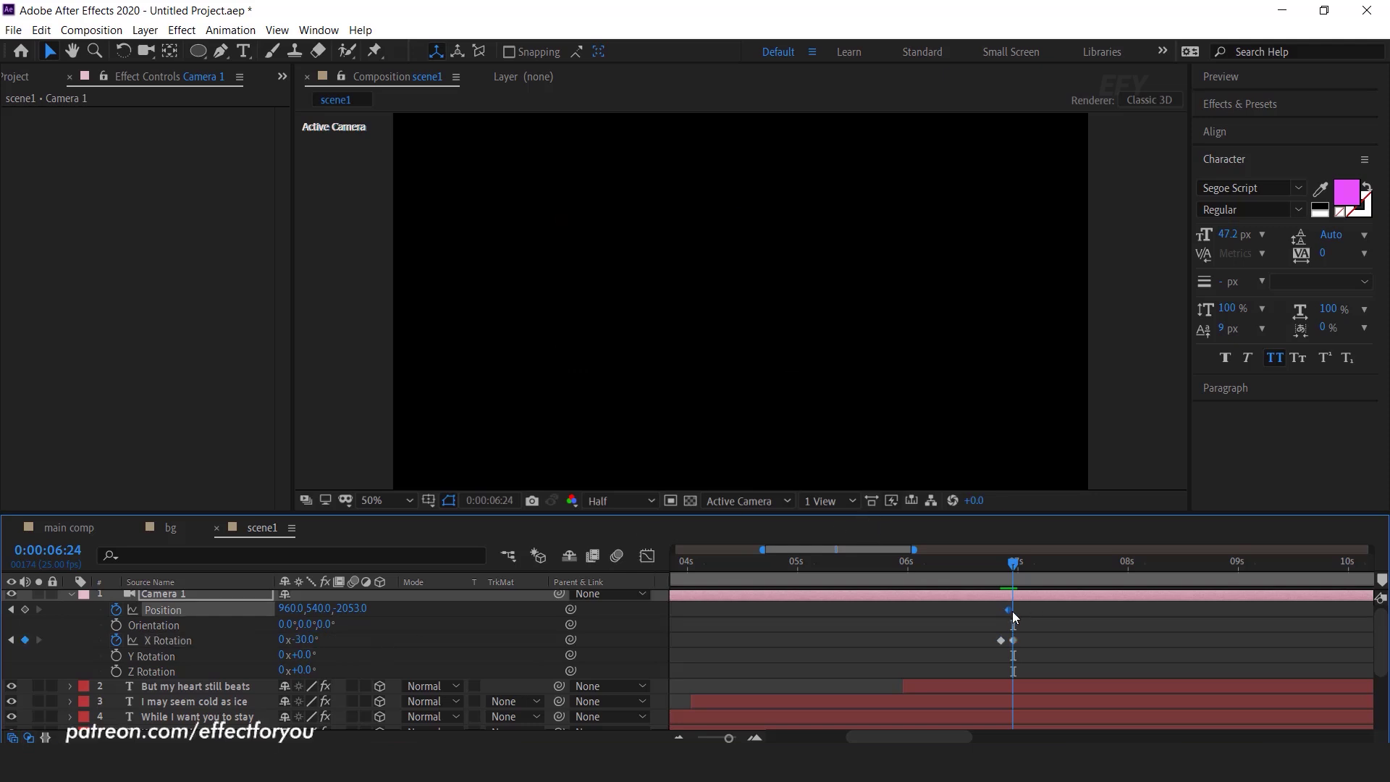
# Set the viewer magnification to Fit up to 100% and preview the camera animation from the start
pyautogui.scroll(-2, 956, 335)
pyautogui.scroll(-1, 1044, 593)
pyautogui.scroll(-1, 1044, 594)
pyautogui.moveTo(932, 564); pyautogui.dragTo(672, 564)
pyautogui.click(409, 500)
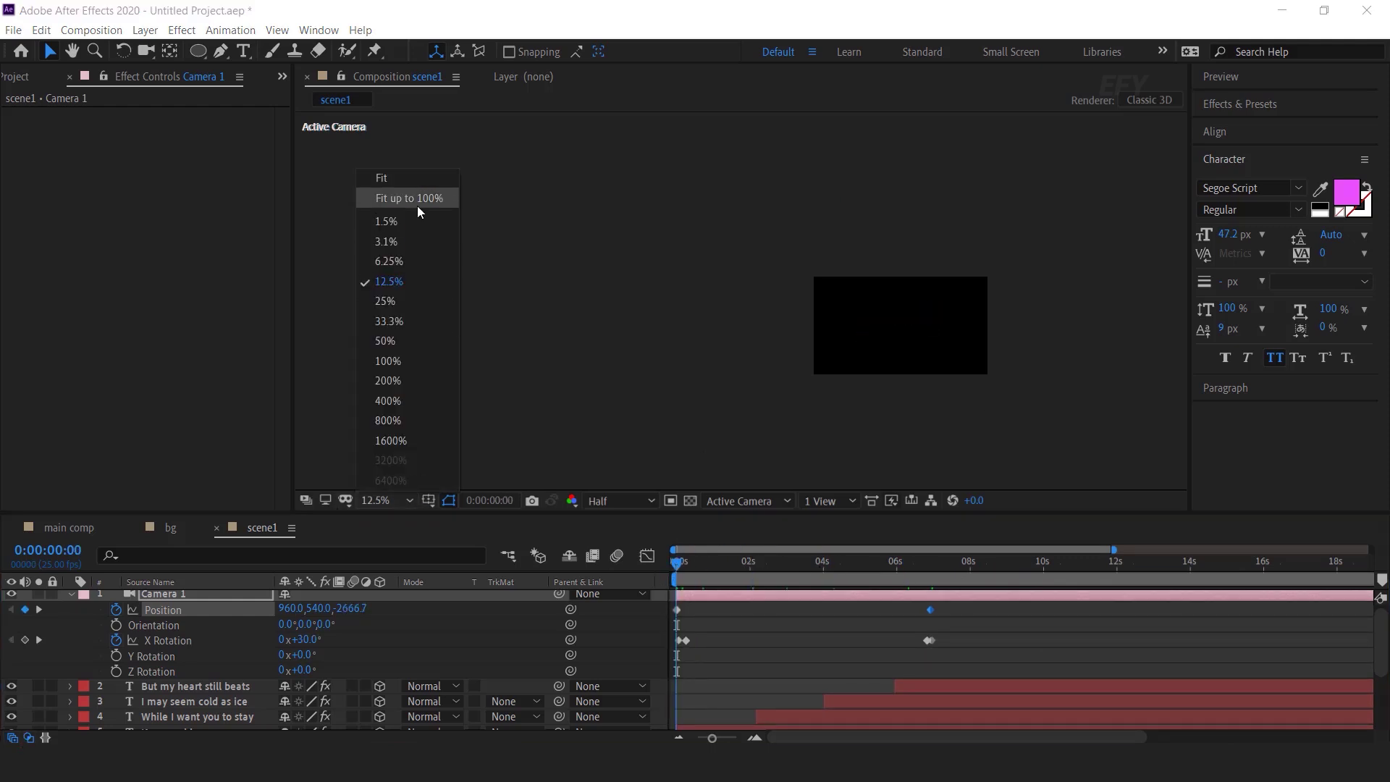
pyautogui.click(411, 195)
pyautogui.press('space')
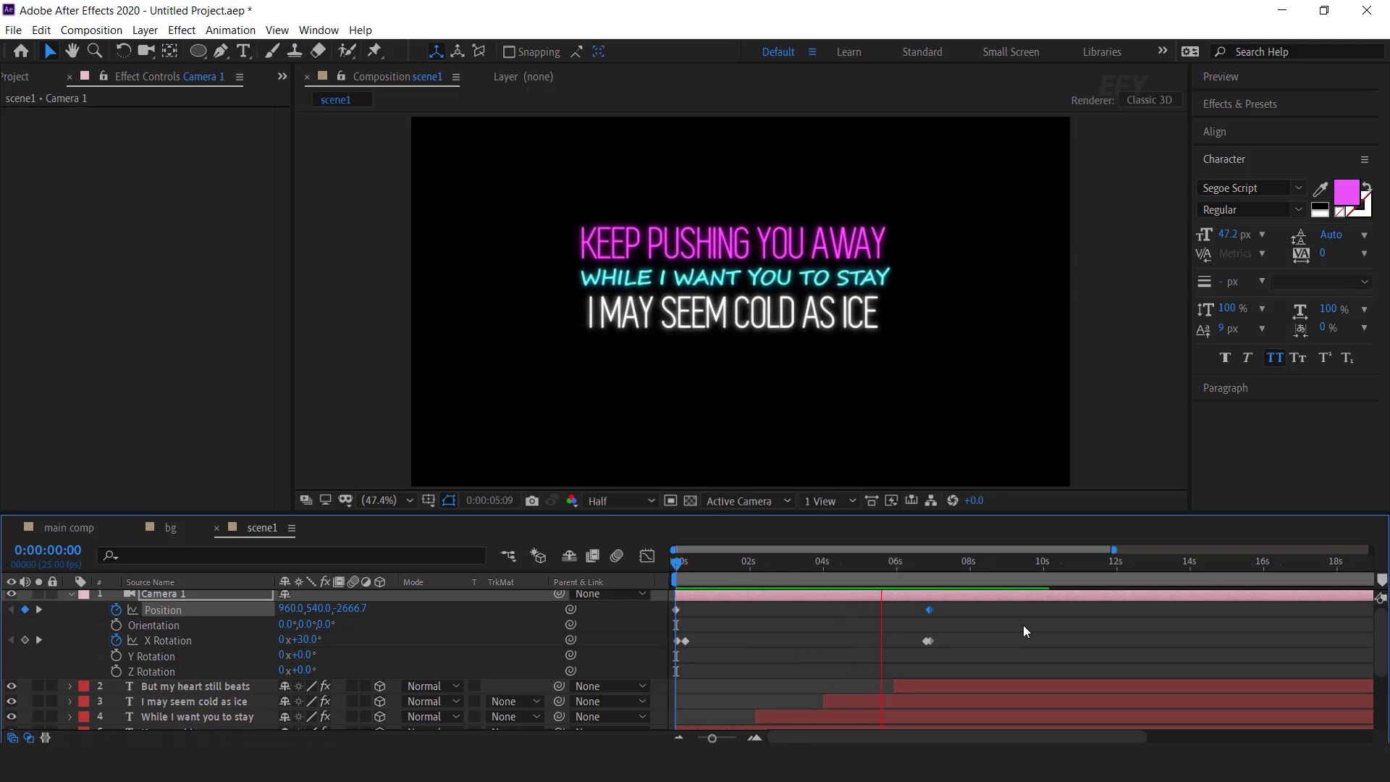
# At 0:00:06:16, show a two-view layout and move the two script lyric lines toward the camera in the Top view
pyautogui.click(919, 564)
pyautogui.moveTo(1027, 186); pyautogui.dragTo(453, 418)
pyautogui.click(837, 505)
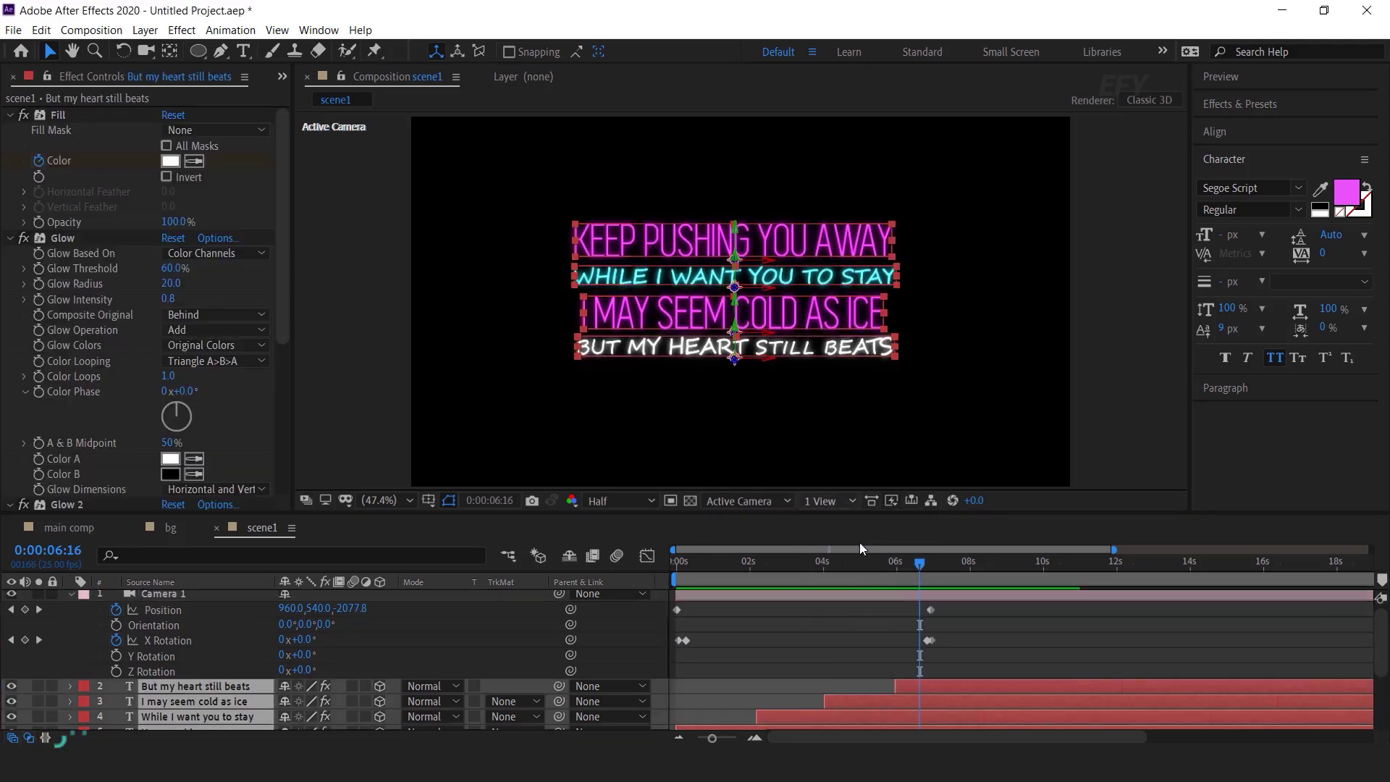
pyautogui.click(859, 541)
pyautogui.click(950, 391)
pyautogui.click(993, 334)
pyautogui.keyDown('shift'); pyautogui.click(999, 289); pyautogui.keyUp('shift')
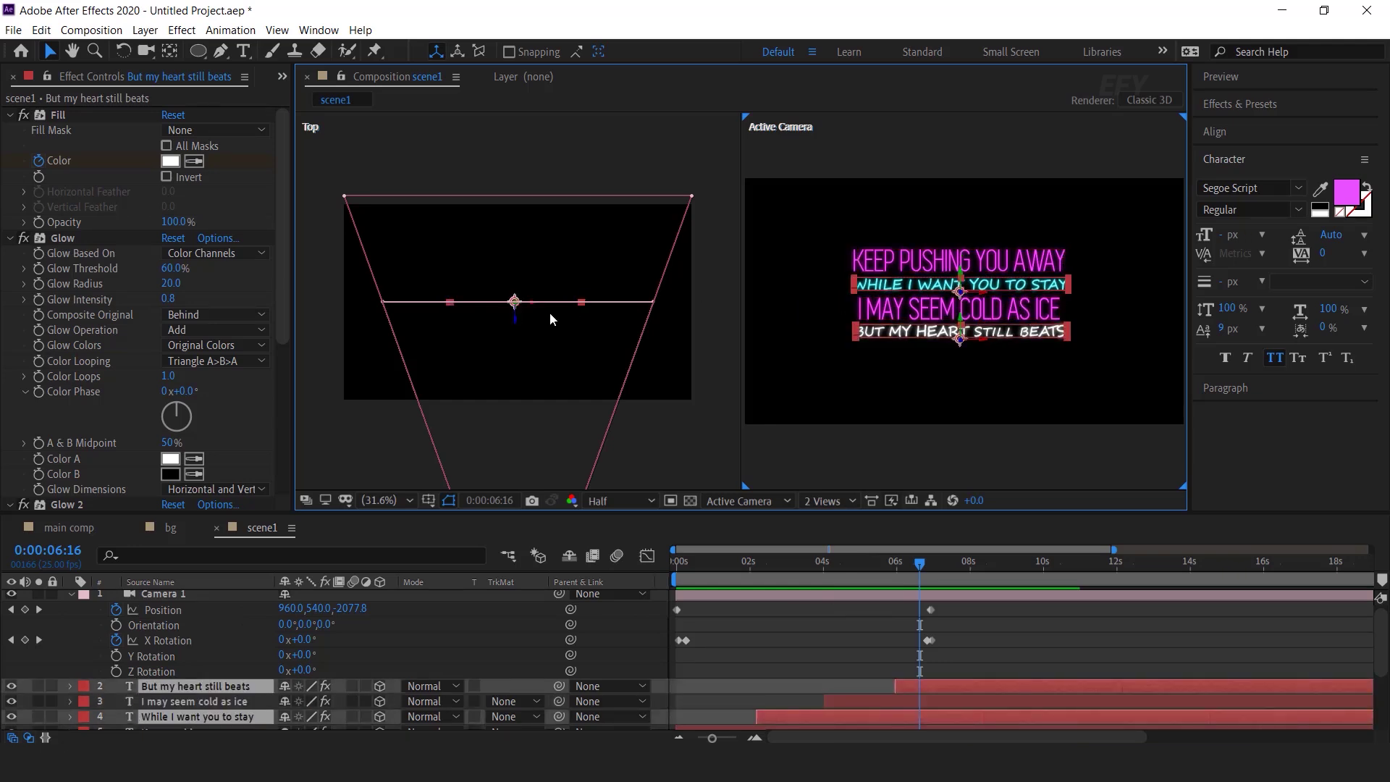
pyautogui.moveTo(516, 330); pyautogui.dragTo(515, 398)
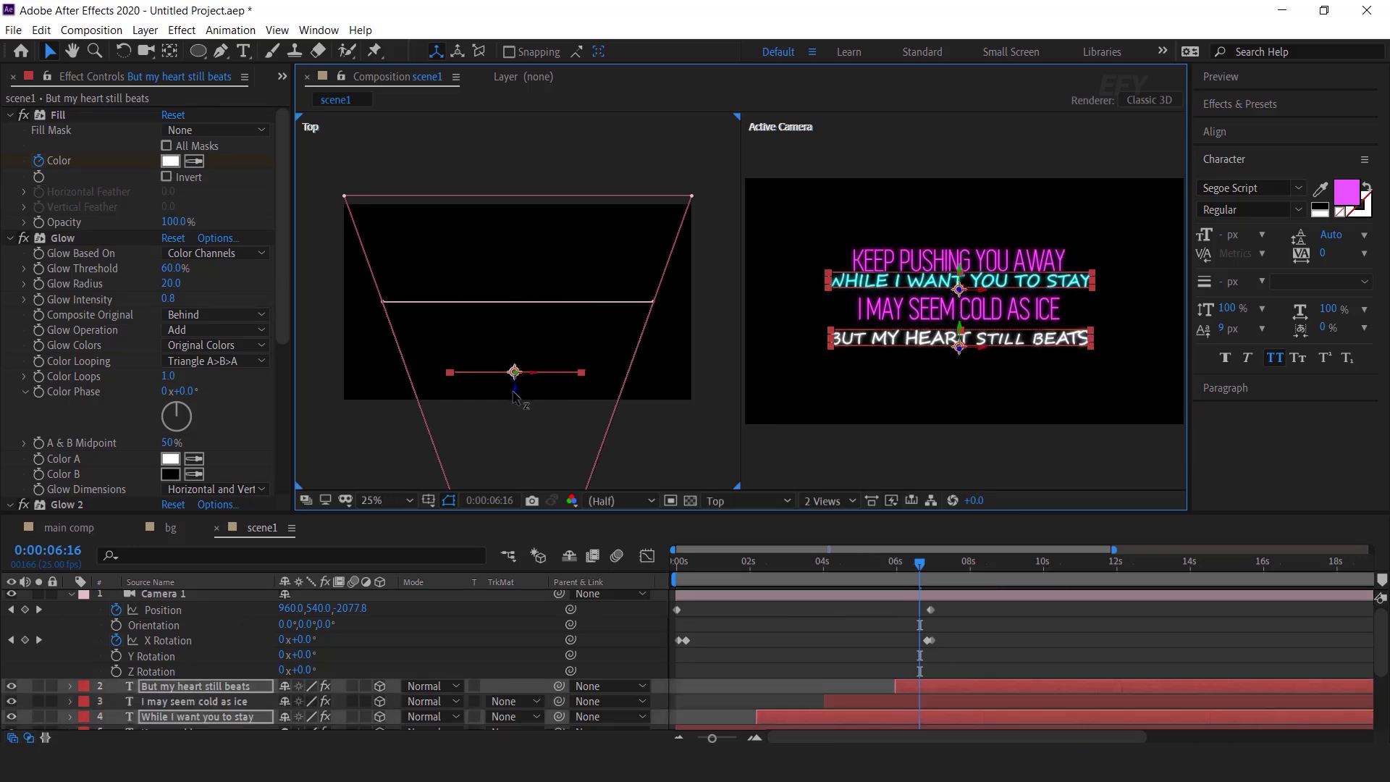
# Push the two magenta lyric lines farther from the camera in the Top view and return to the 1 View layout
pyautogui.moveTo(579, 239); pyautogui.dragTo(516, 271)
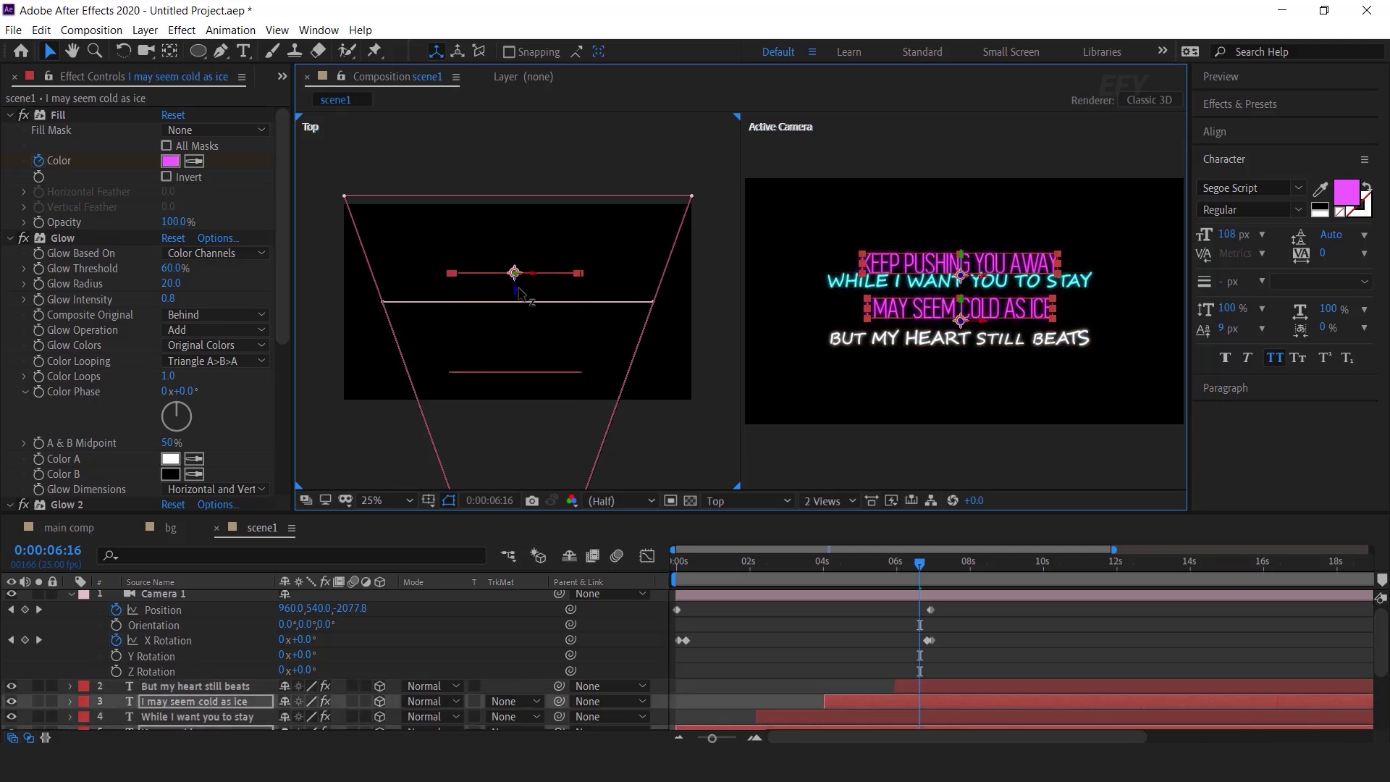
pyautogui.click(1046, 441)
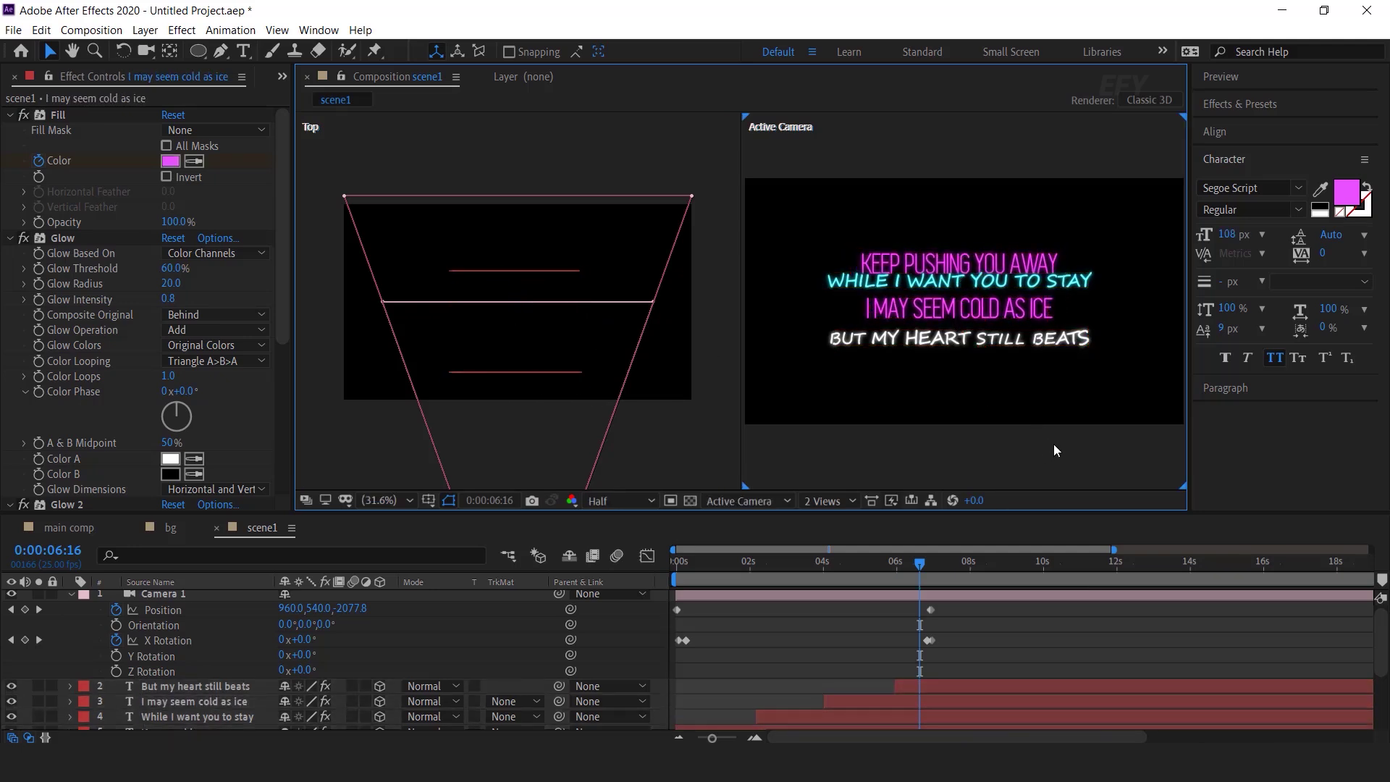
pyautogui.click(829, 501)
pyautogui.click(834, 519)
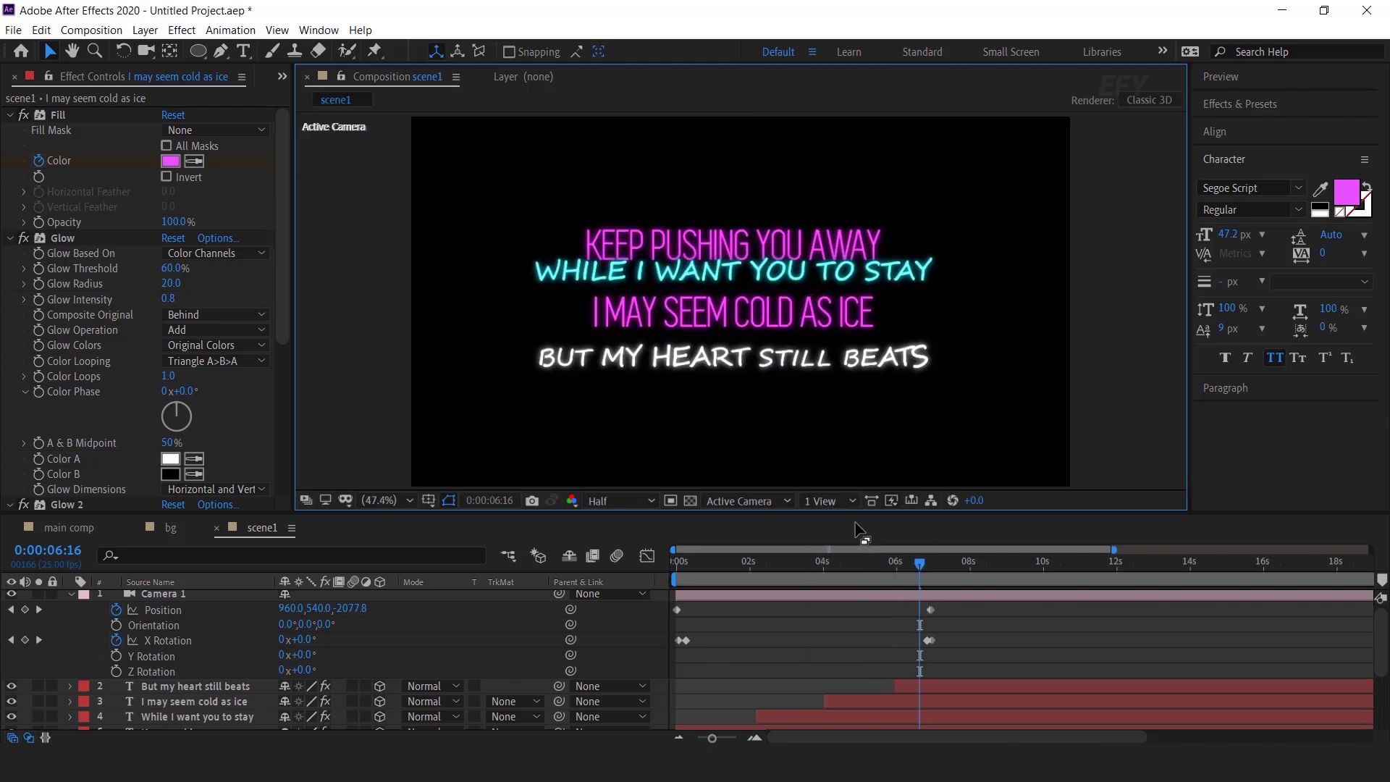
# Shrink the script lines to near the magenta lines' width, with "But my heart still beats" at 36.5 px, and tighten the stack's vertical spacing
pyautogui.click(892, 273)
pyautogui.moveTo(745, 242); pyautogui.dragTo(745, 236)
pyautogui.click(750, 269)
pyautogui.moveTo(1228, 235); pyautogui.dragTo(1162, 245)
pyautogui.click(887, 357)
pyautogui.moveTo(732, 340); pyautogui.dragTo(733, 327)
pyautogui.moveTo(739, 319); pyautogui.dragTo(738, 315)
pyautogui.click(769, 279)
pyautogui.click(840, 355)
pyautogui.click(1135, 335)
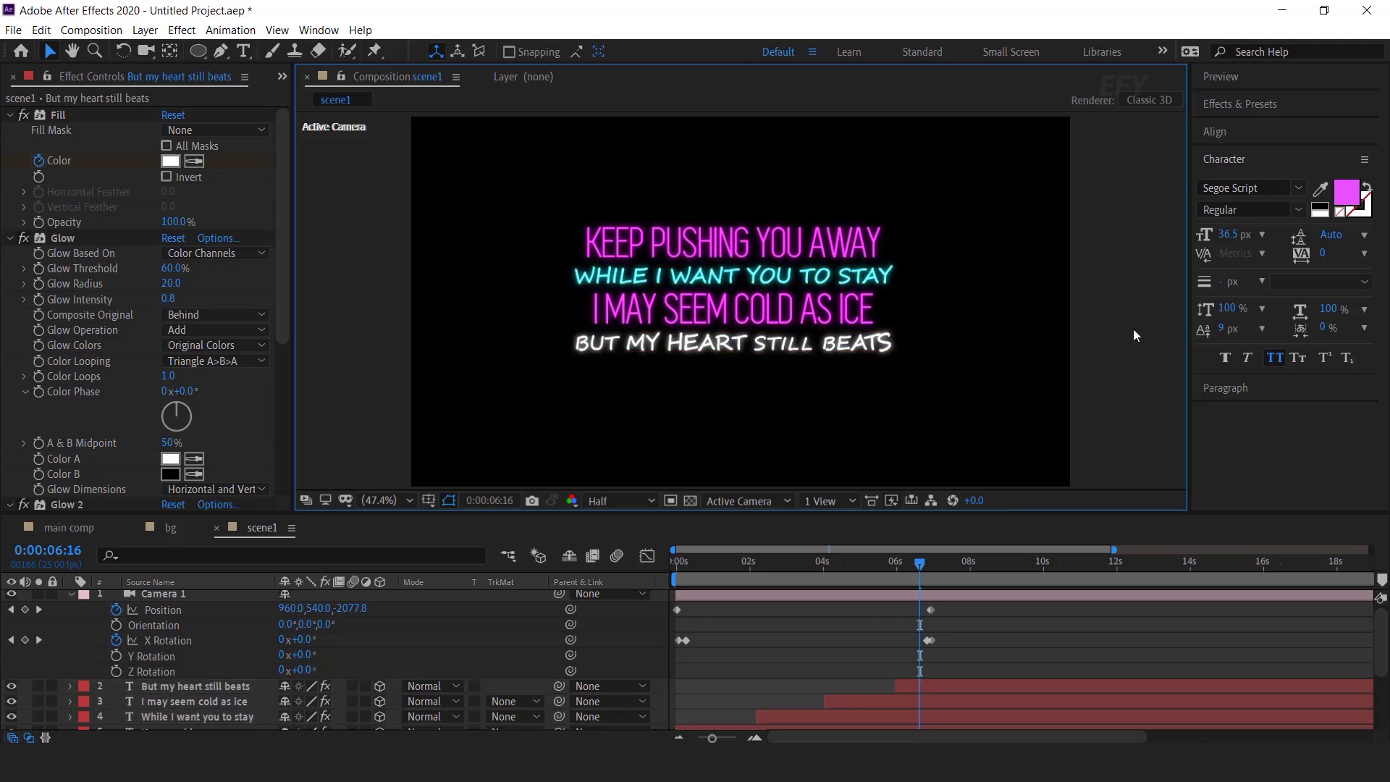
# Reposition all four lyric lines together near the frame's centre using the Title/Action Safe guides, and hide the guides again
pyautogui.moveTo(510, 383); pyautogui.dragTo(816, 253)
pyautogui.scroll(2, 816, 304)
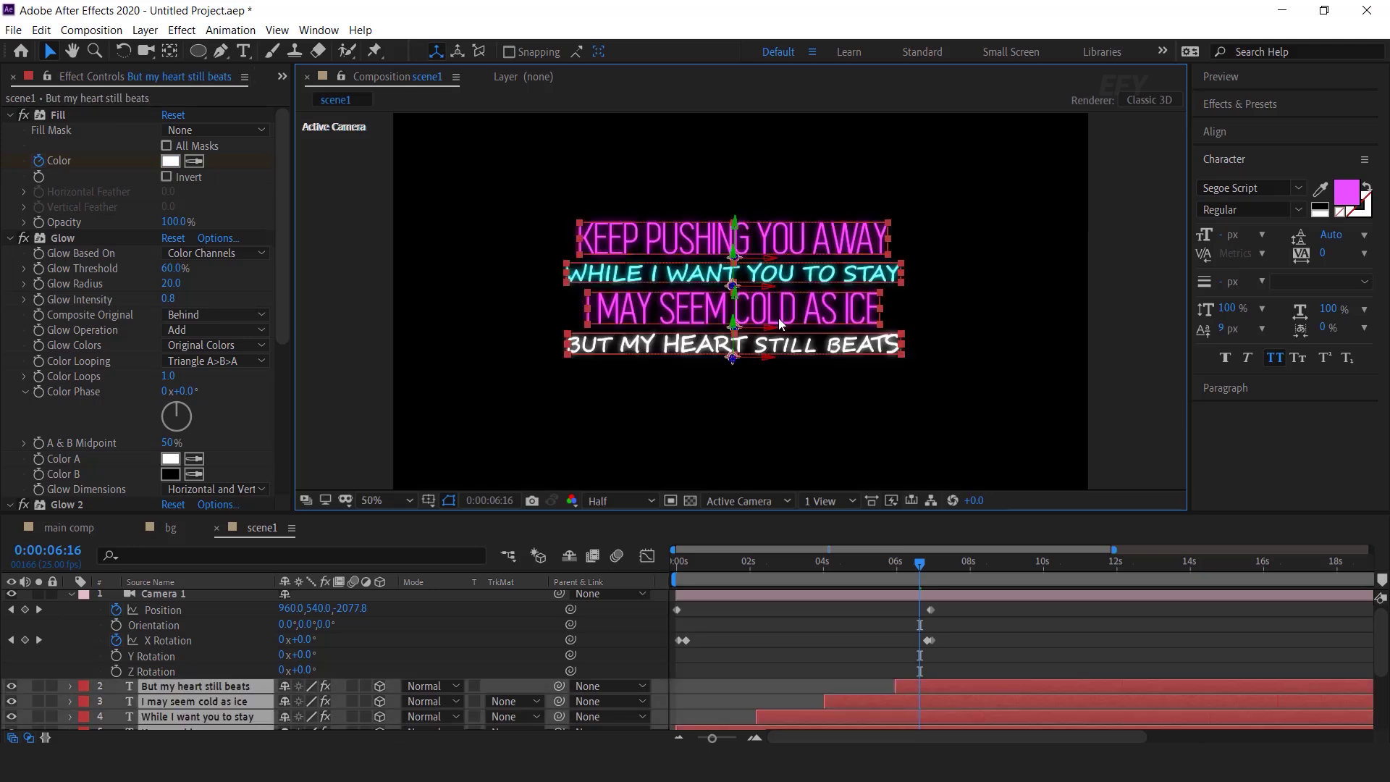
pyautogui.moveTo(816, 303); pyautogui.dragTo(819, 273)
pyautogui.click(428, 500)
pyautogui.click(478, 520)
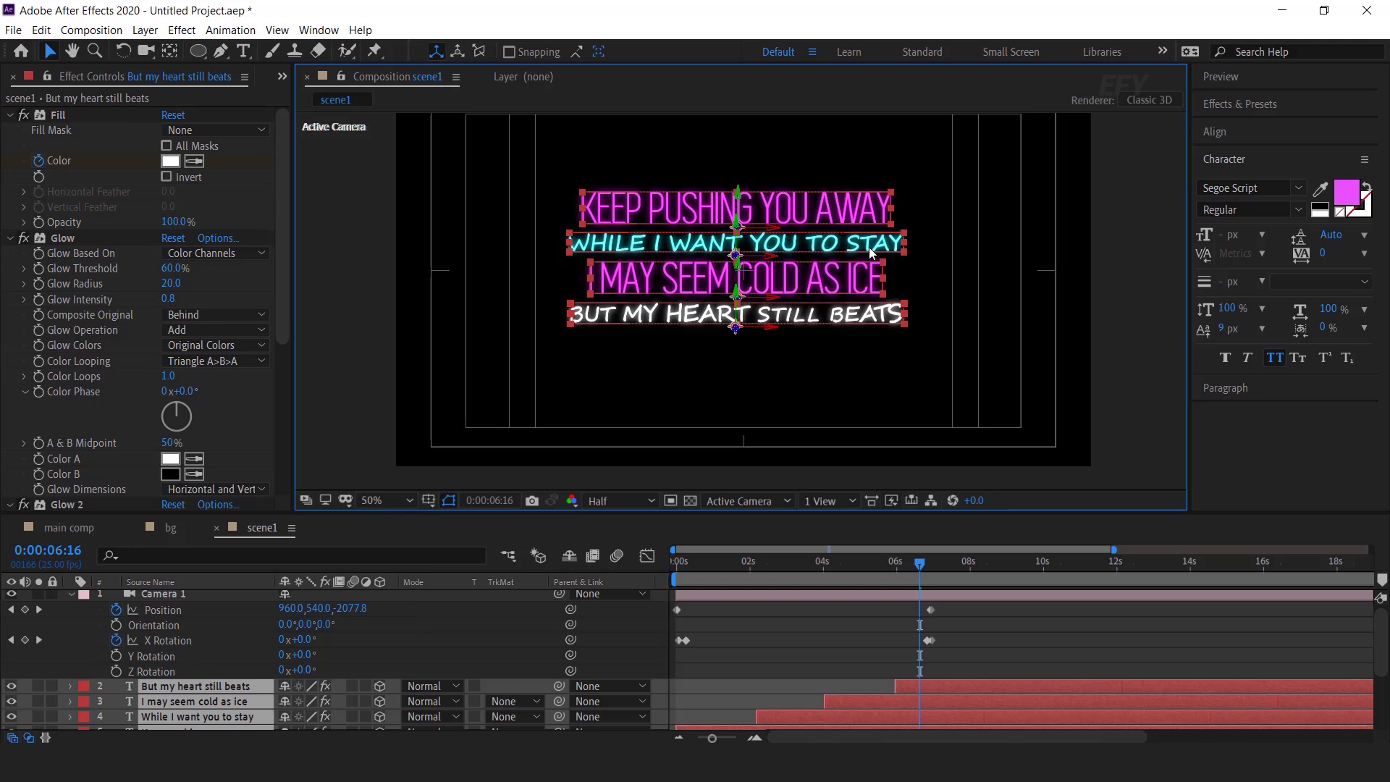
pyautogui.moveTo(800, 282); pyautogui.dragTo(797, 283)
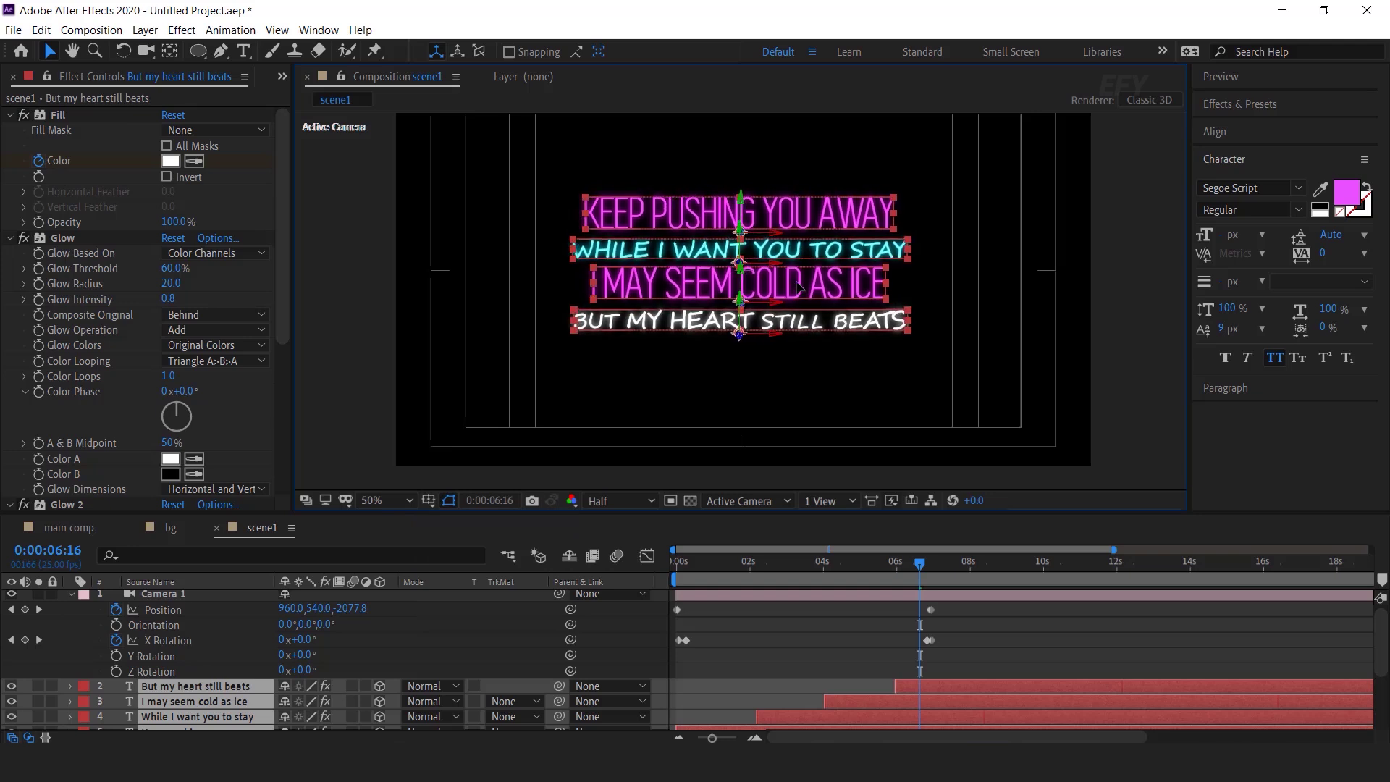
pyautogui.hotkey('ctrl', 'shift', 'a')
pyautogui.click(428, 501)
pyautogui.click(470, 521)
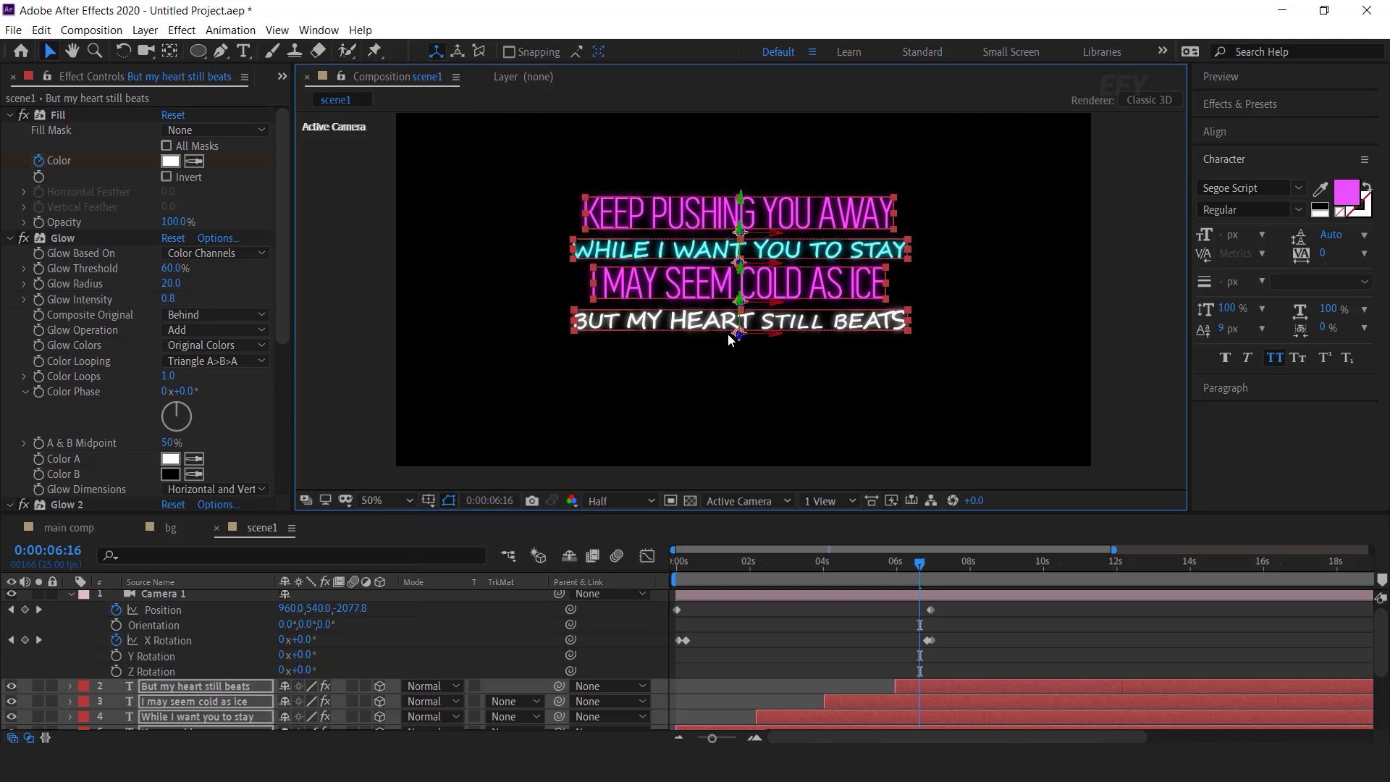
# Preview scene1, shift the camera's end Position and X Rotation keyframes to about 0:00:07:24, and collapse the layer properties
pyautogui.press(',')
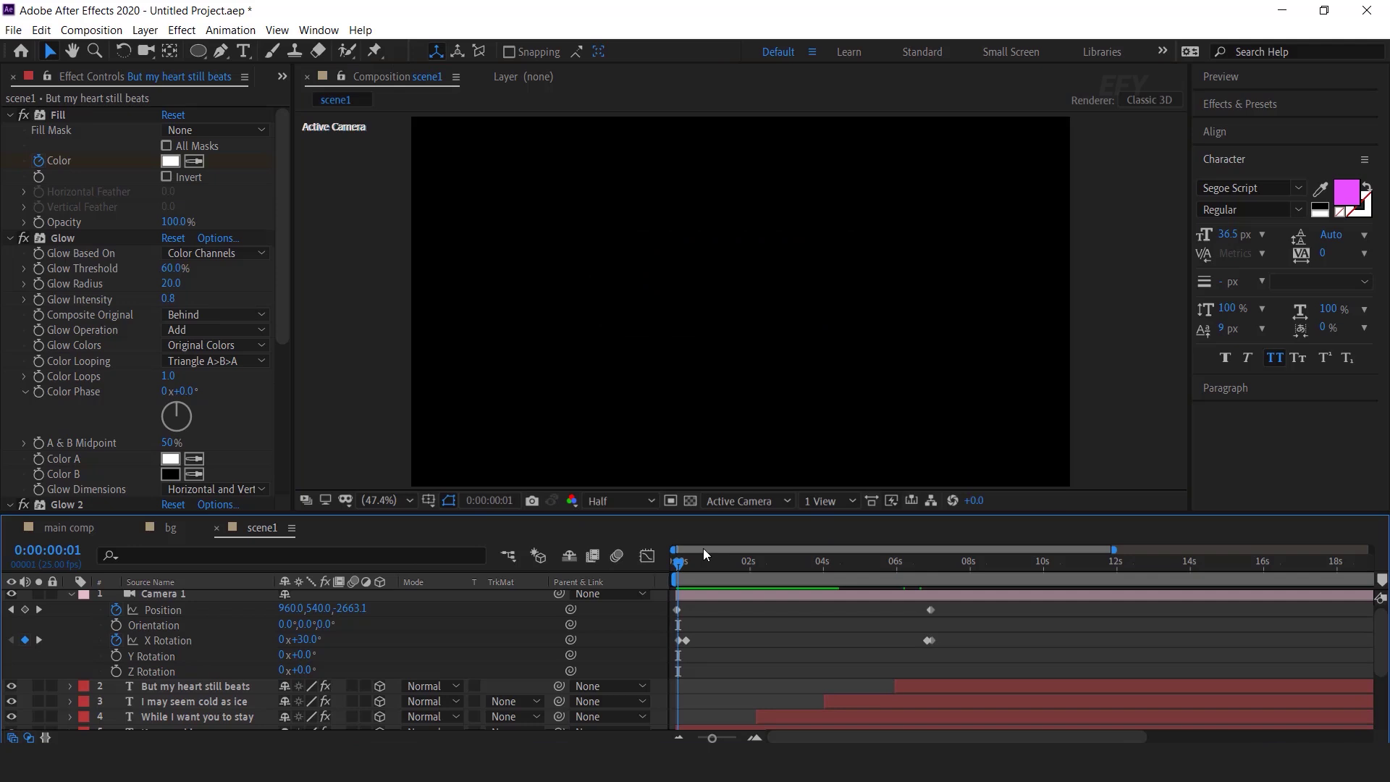
pyautogui.press('space')
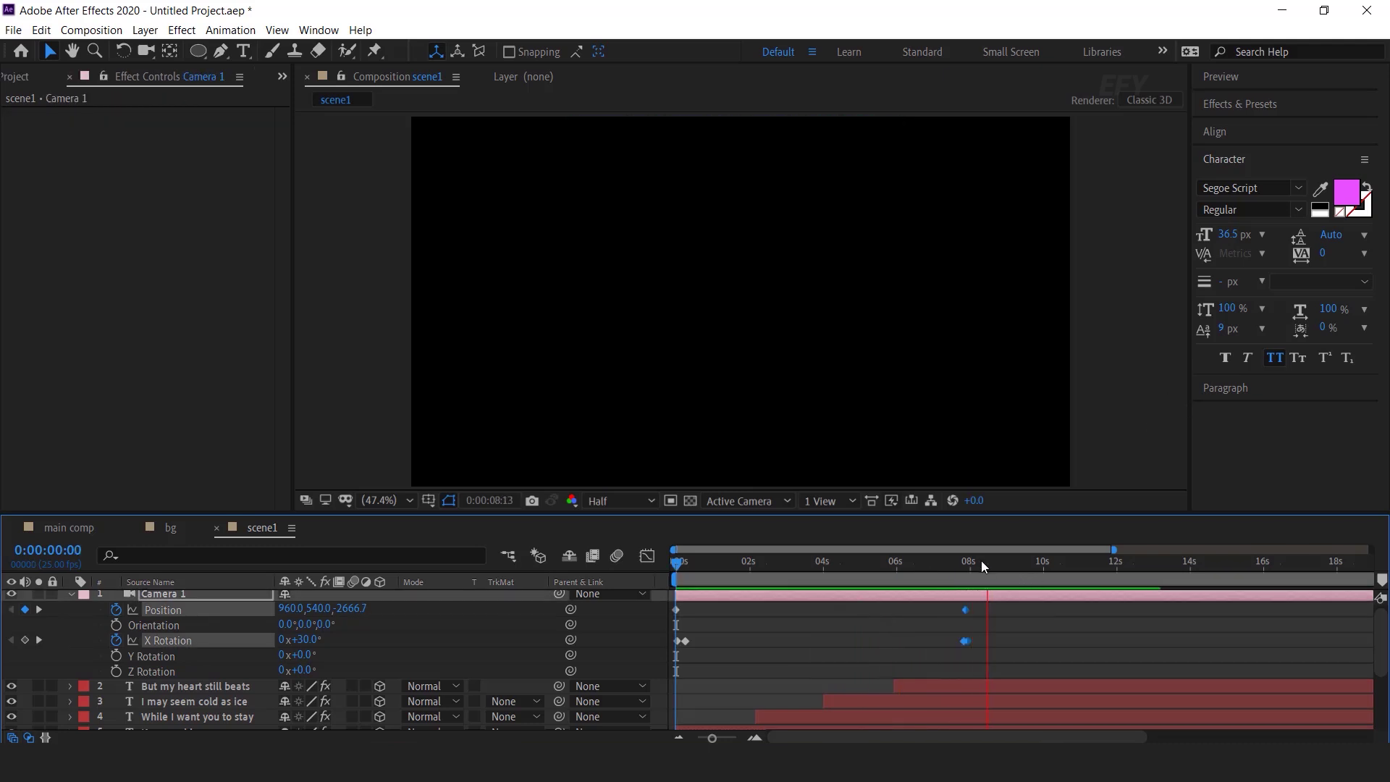
pyautogui.press('space')
pyautogui.click(967, 563)
pyautogui.press('-')
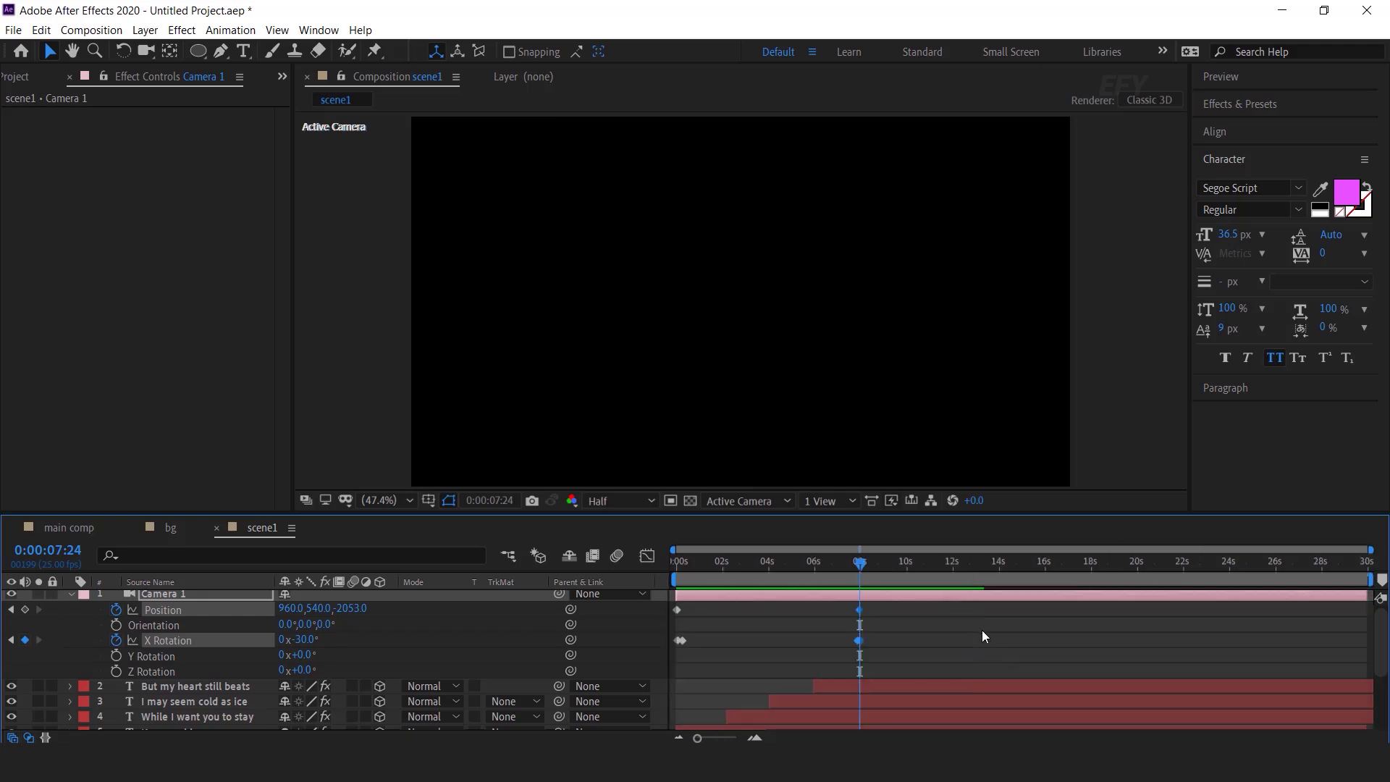
pyautogui.click(71, 594)
pyautogui.click(71, 671)
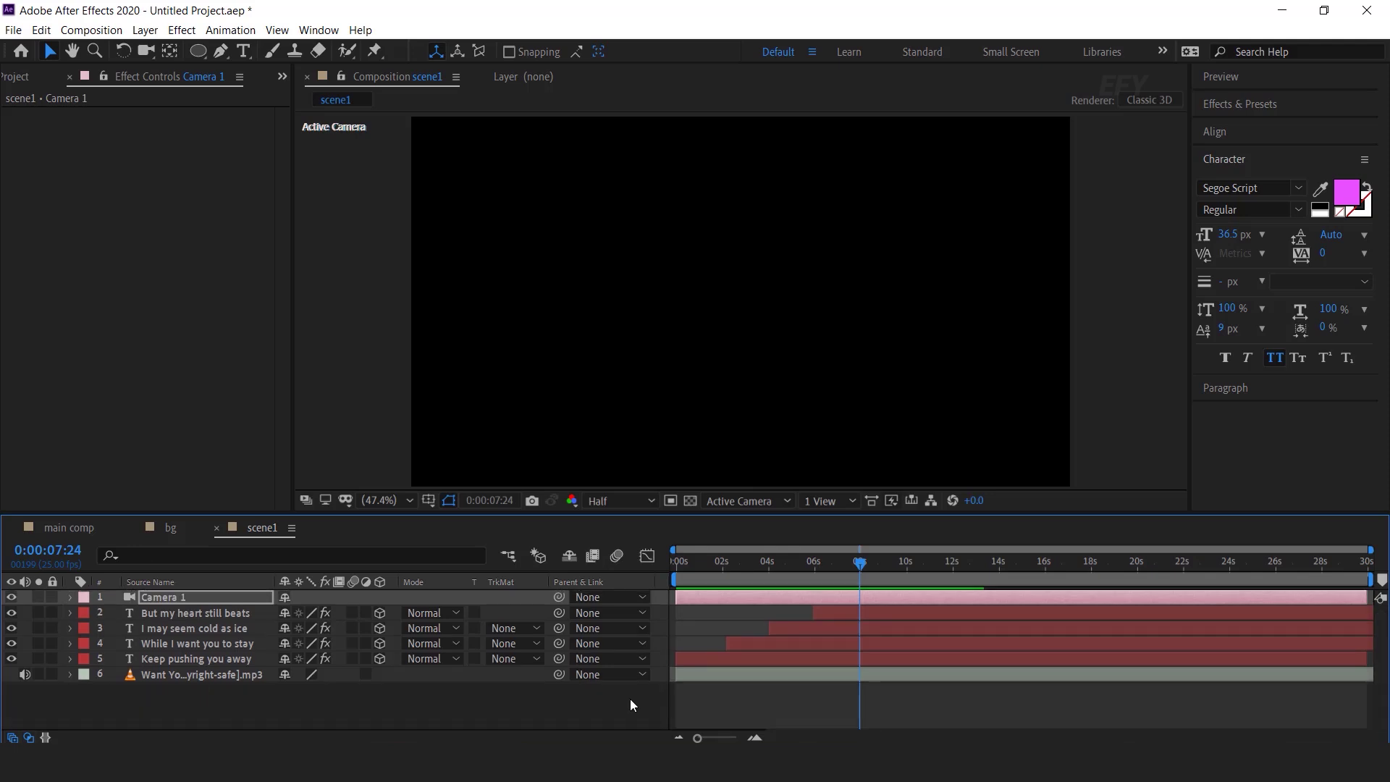
# Add the scene1 composition as the top layer of main comp and preview it over the brick wall
pyautogui.click(93, 530)
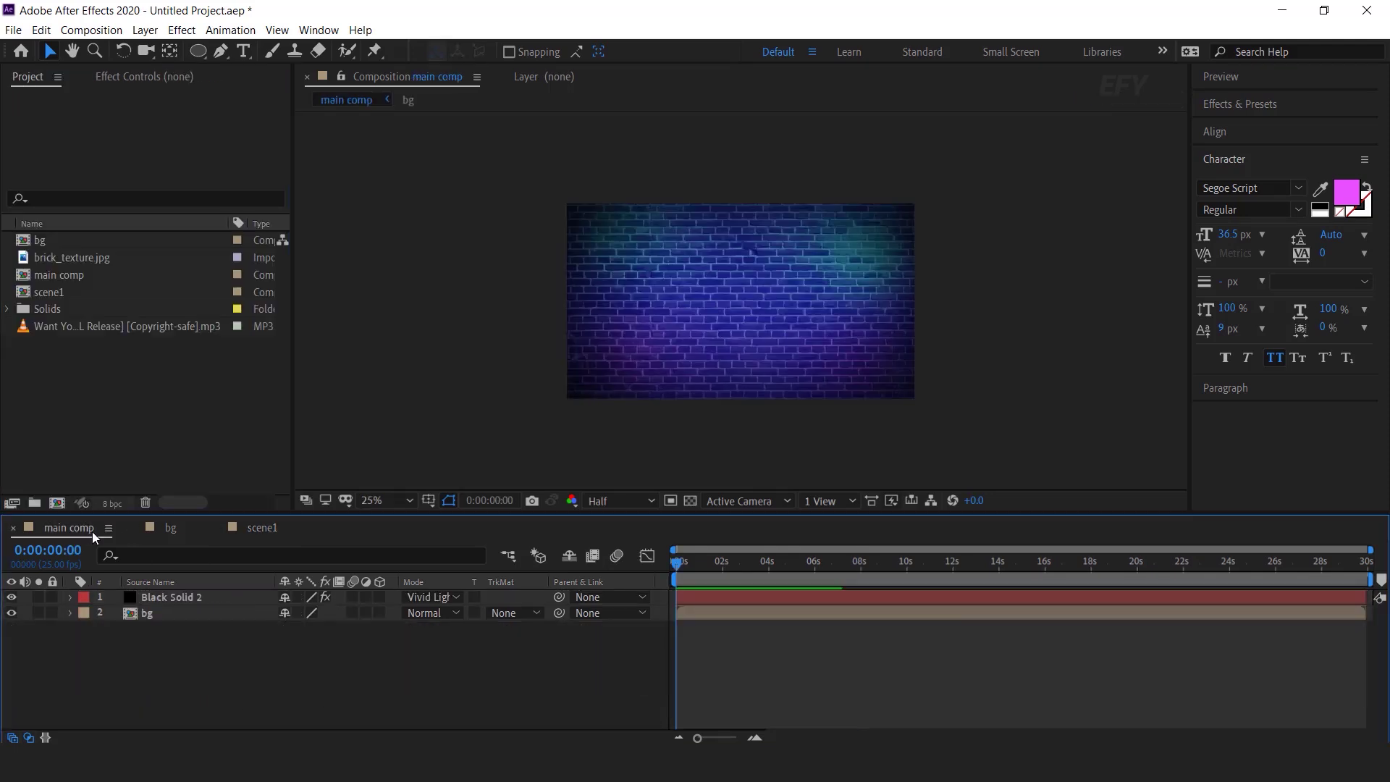
pyautogui.click(31, 292)
pyautogui.moveTo(18, 292); pyautogui.dragTo(185, 592)
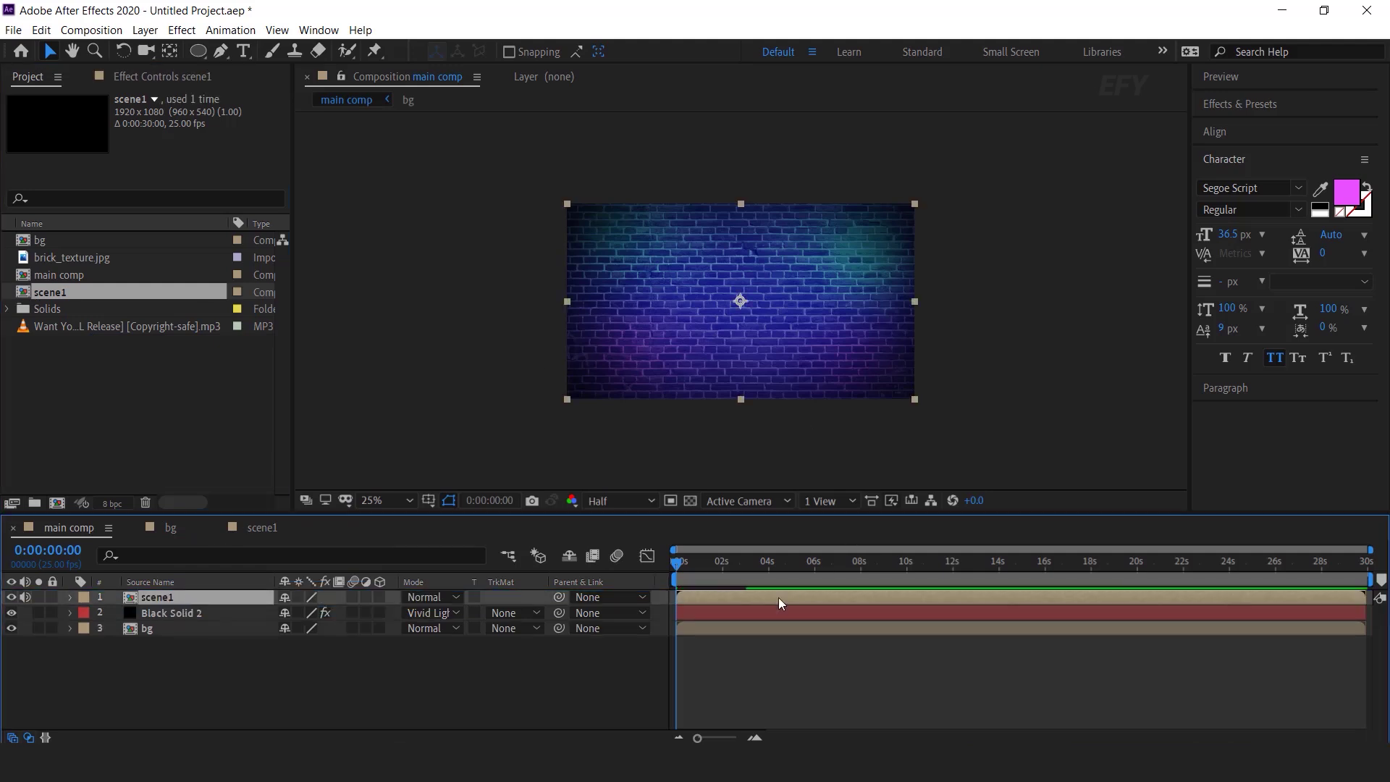
pyautogui.press('space')
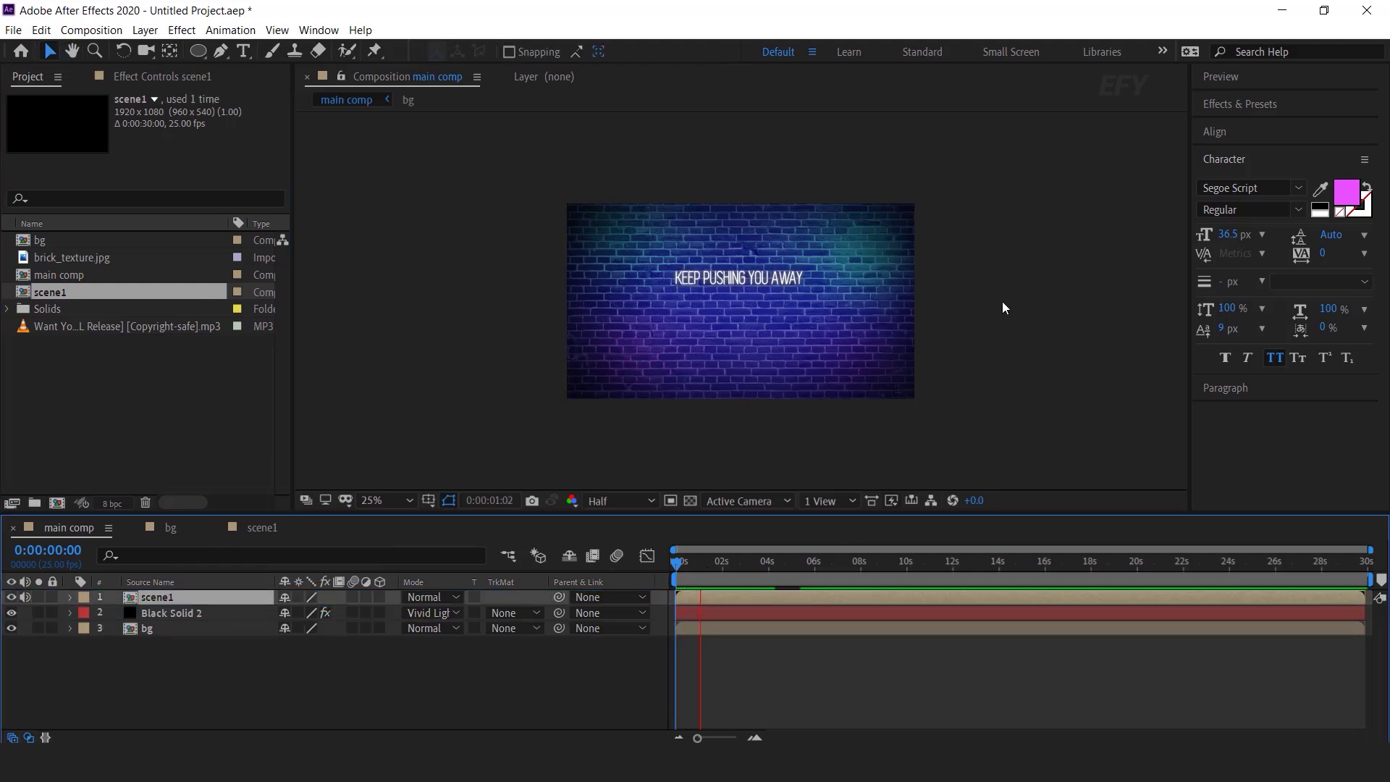
# Set the main comp viewer's magnification to Fit so the whole frame fills the preview area
pyautogui.click(365, 498)
pyautogui.click(373, 500)
pyautogui.click(406, 206)
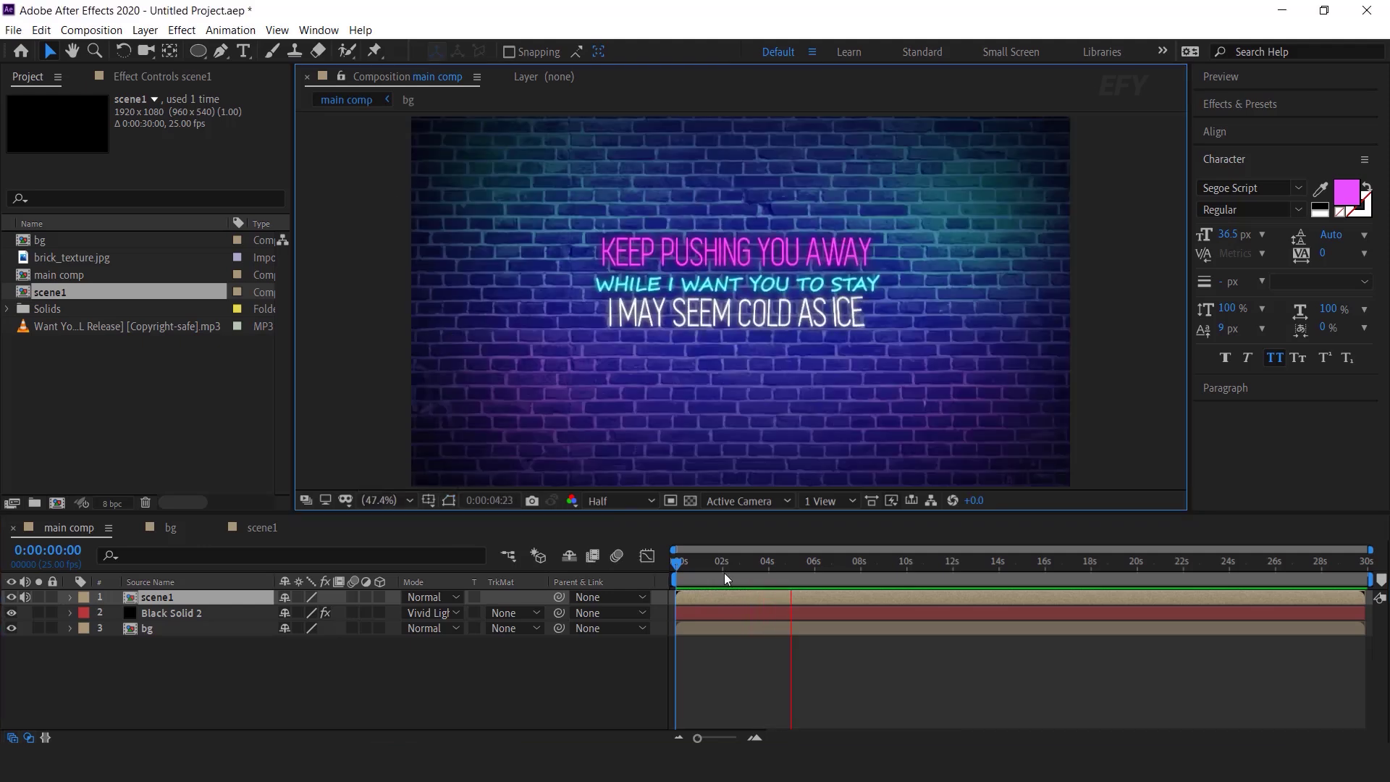
# Trim the scene1 layer's end to 0:00:08:01 in main comp and duplicate it so the copy starts at that time
pyautogui.click(861, 565)
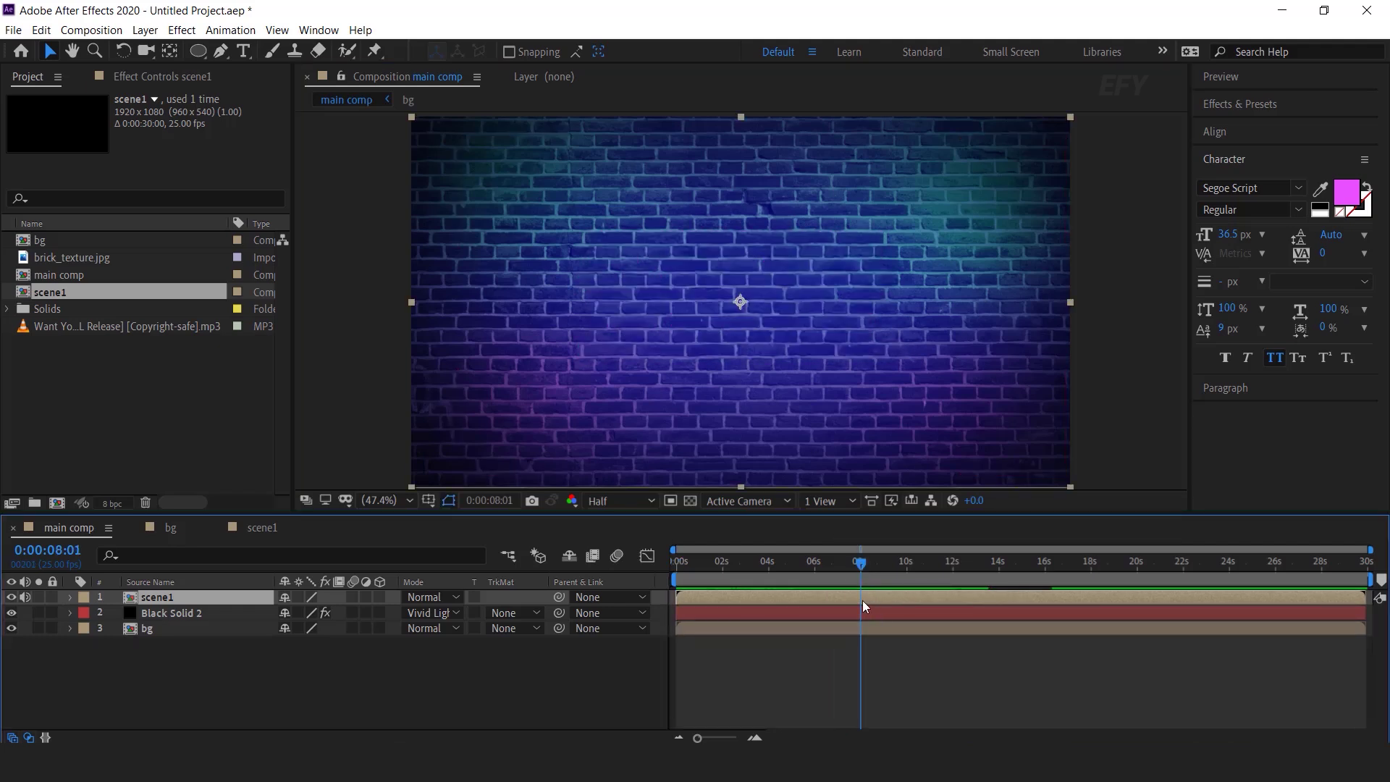
pyautogui.hotkey('alt', ']')
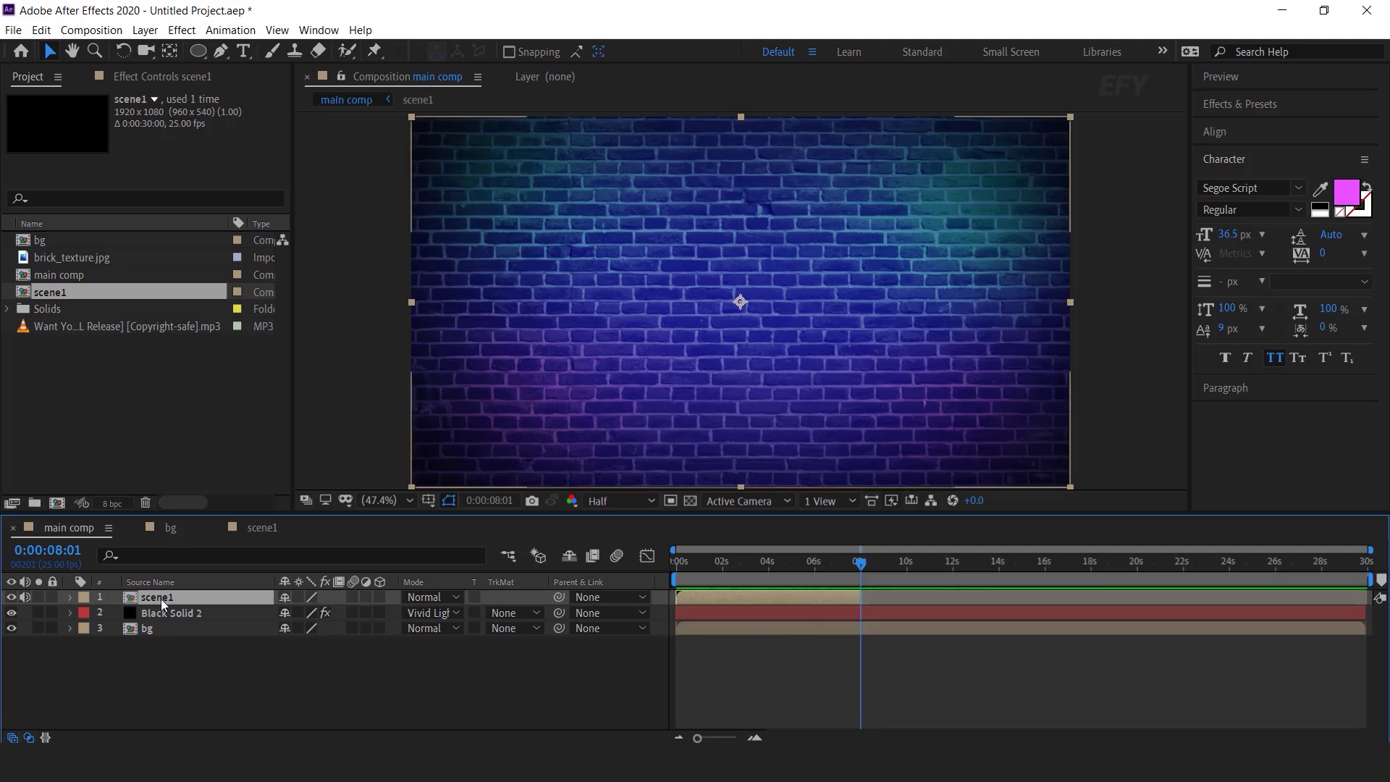
pyautogui.hotkey('ctrl', 'd')
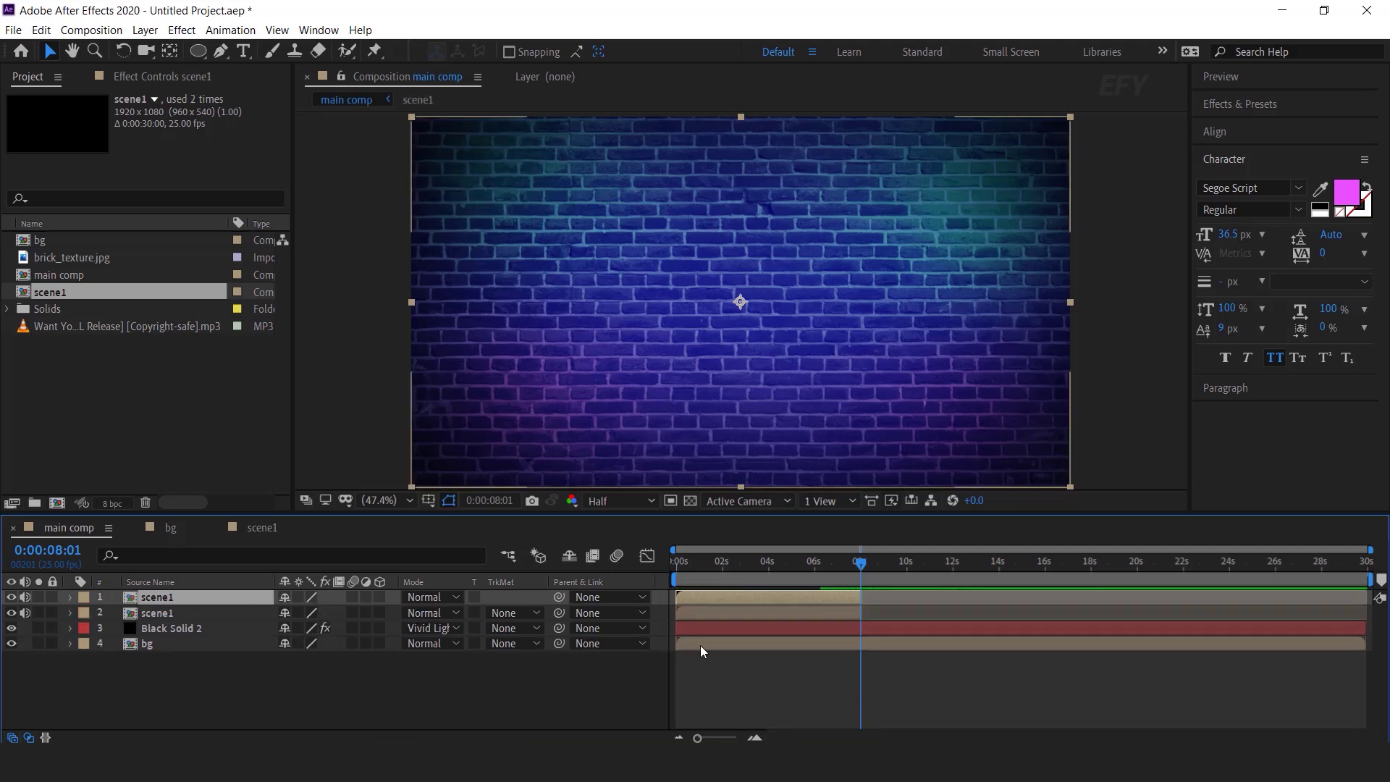
pyautogui.press('[')
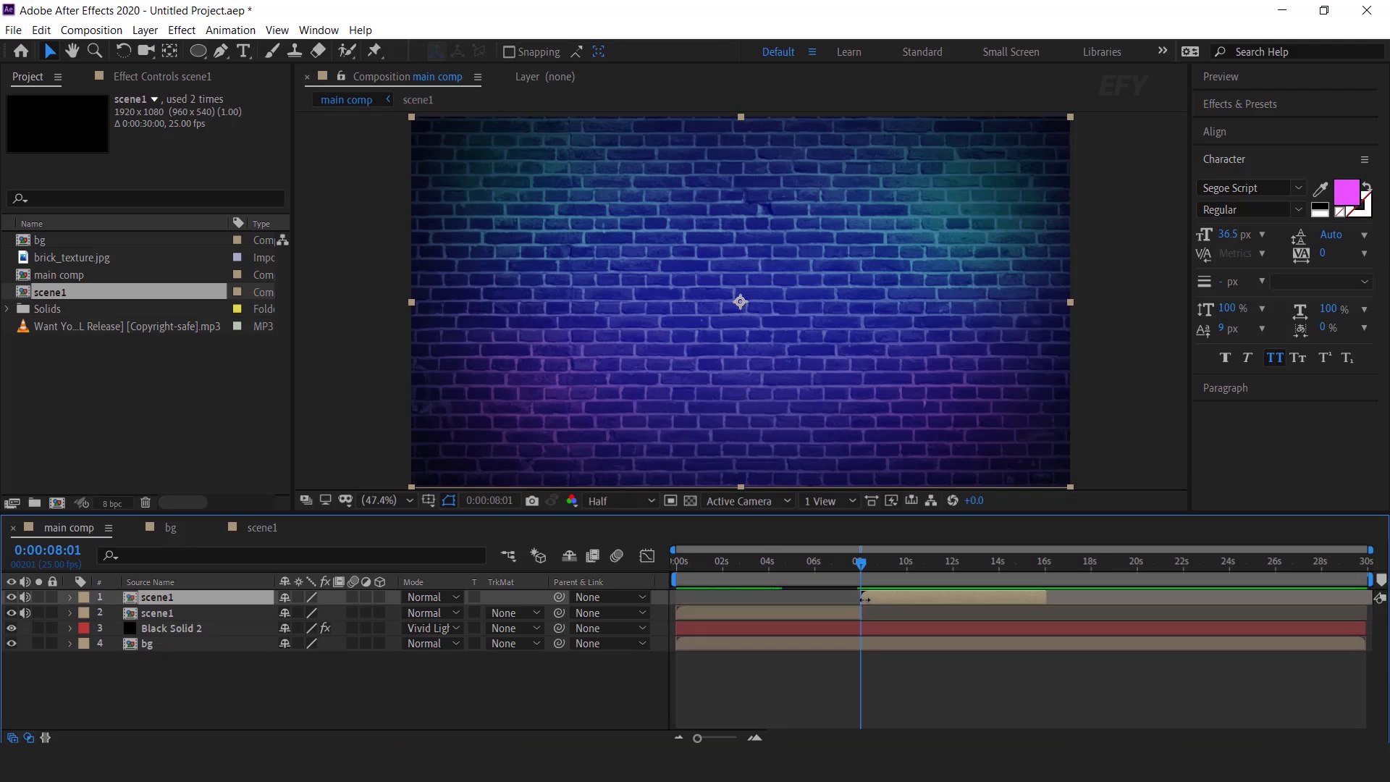
# Duplicate the scene1 composition in the project as scene2 and replace the second scene1 layer's source with it
pyautogui.click(47, 310)
pyautogui.click(58, 295)
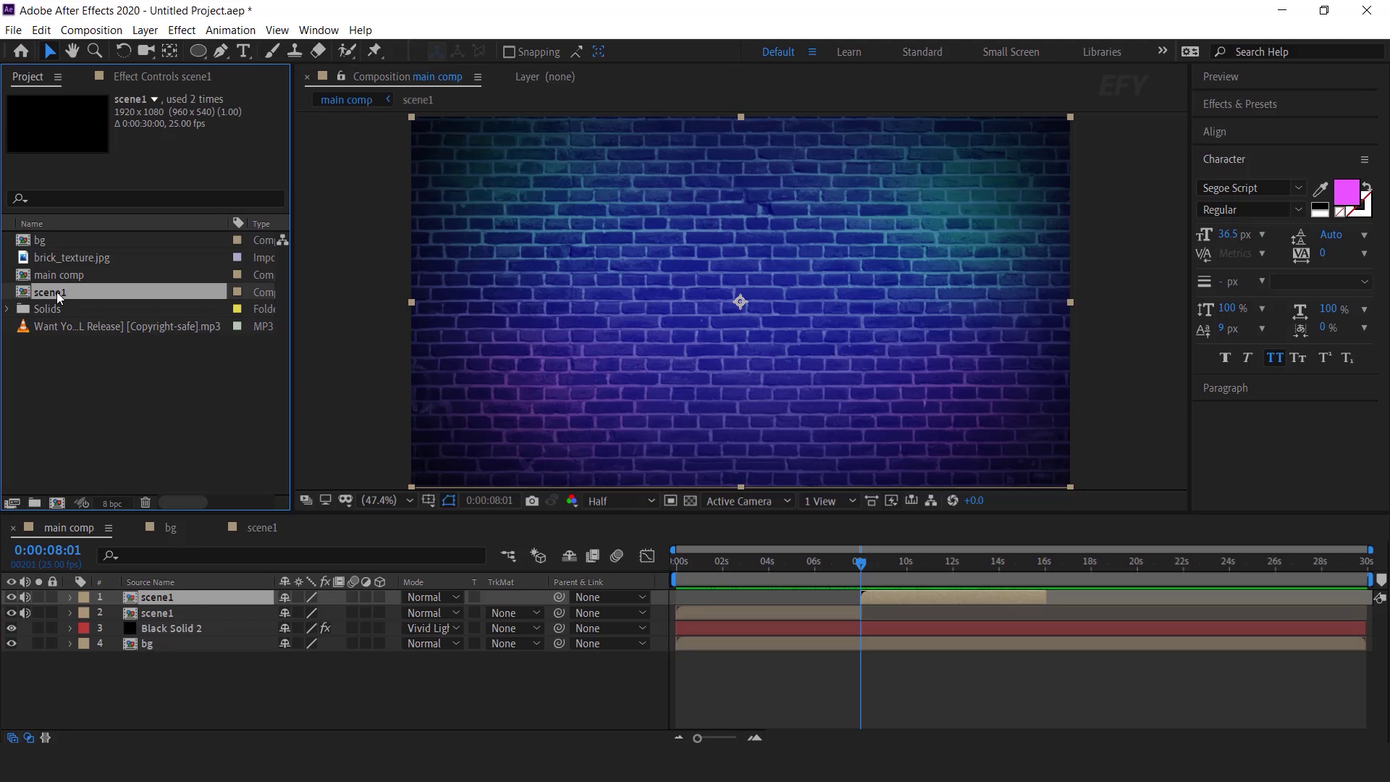
pyautogui.hotkey('ctrl', 'd')
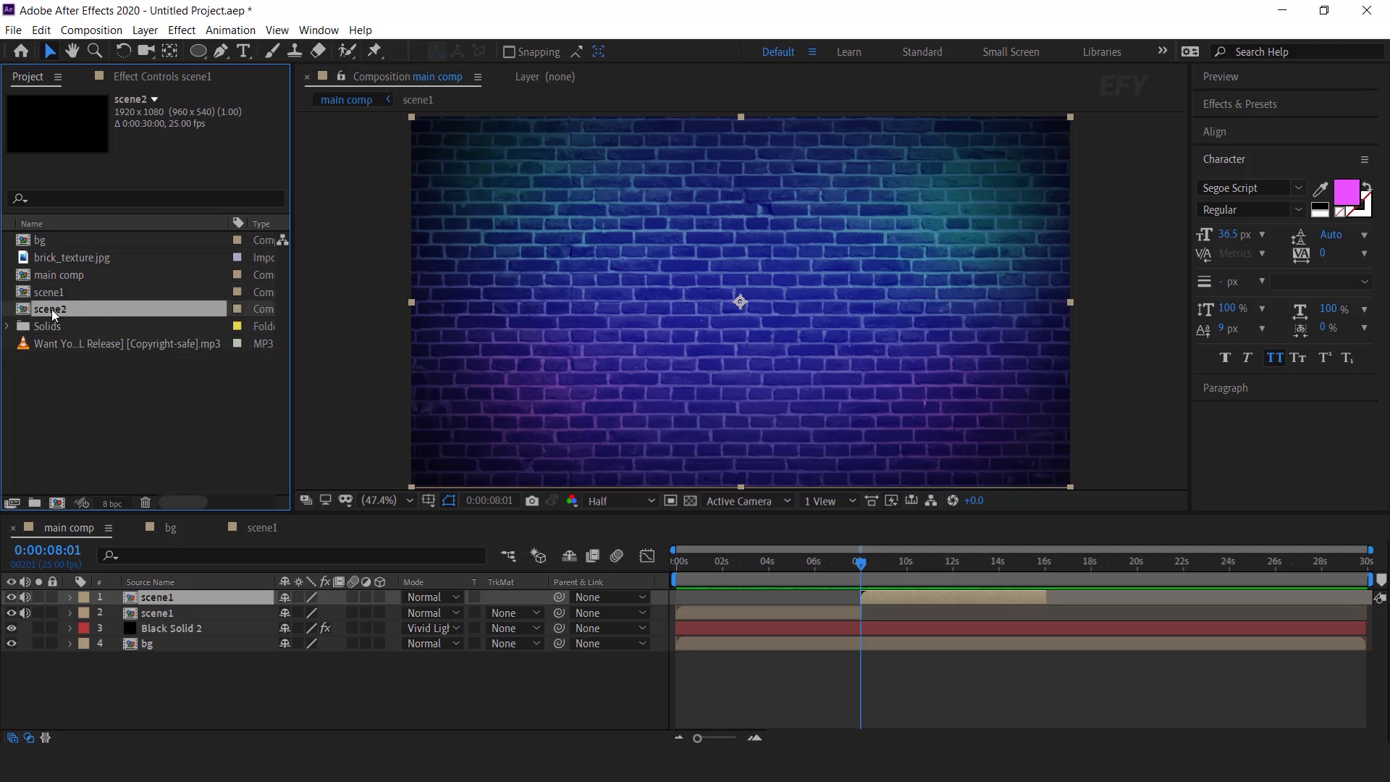
pyautogui.moveTo(50, 310); pyautogui.dragTo(165, 598)
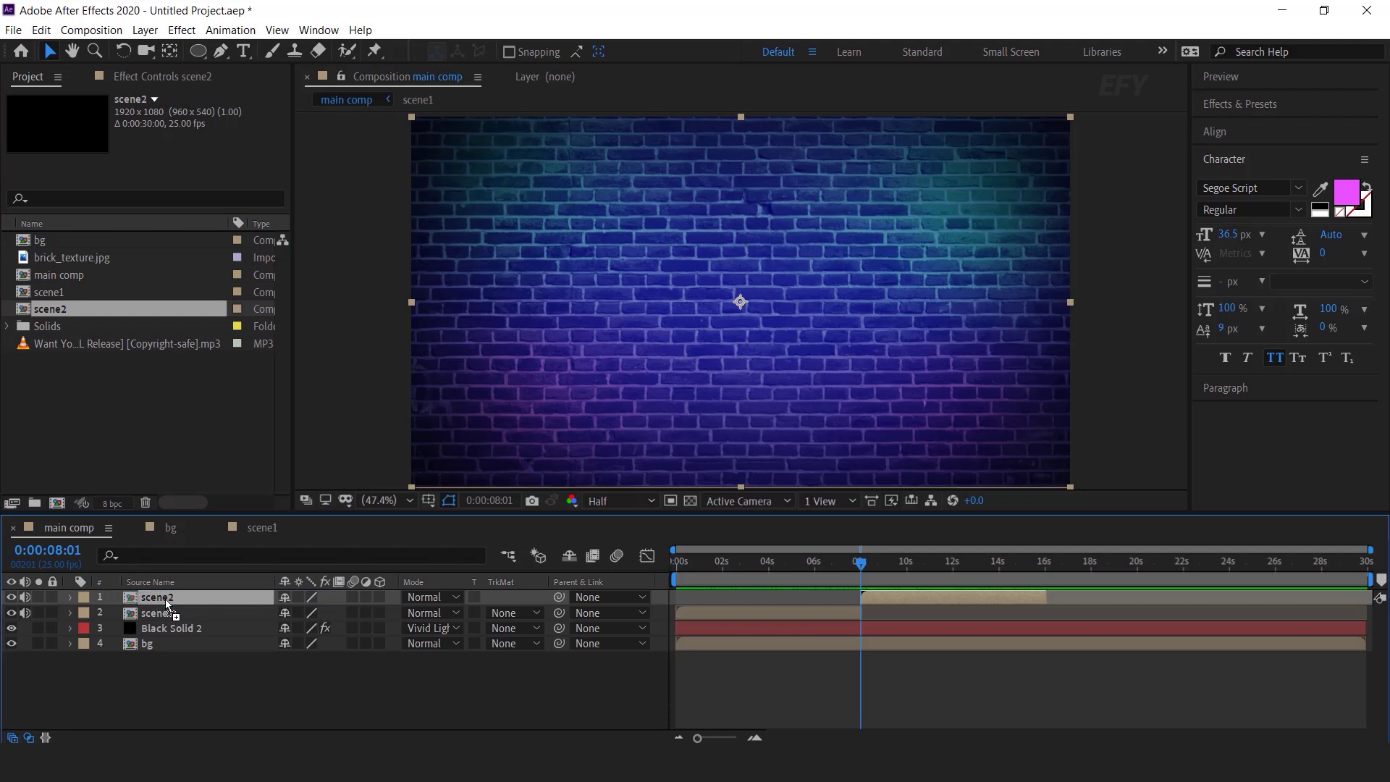
# Open scene2, display the song's waveform, cut the audio's start at 0:00:08:00 and move the trimmed audio to the composition's beginning
pyautogui.doubleClick(902, 597)
pyautogui.click(706, 676)
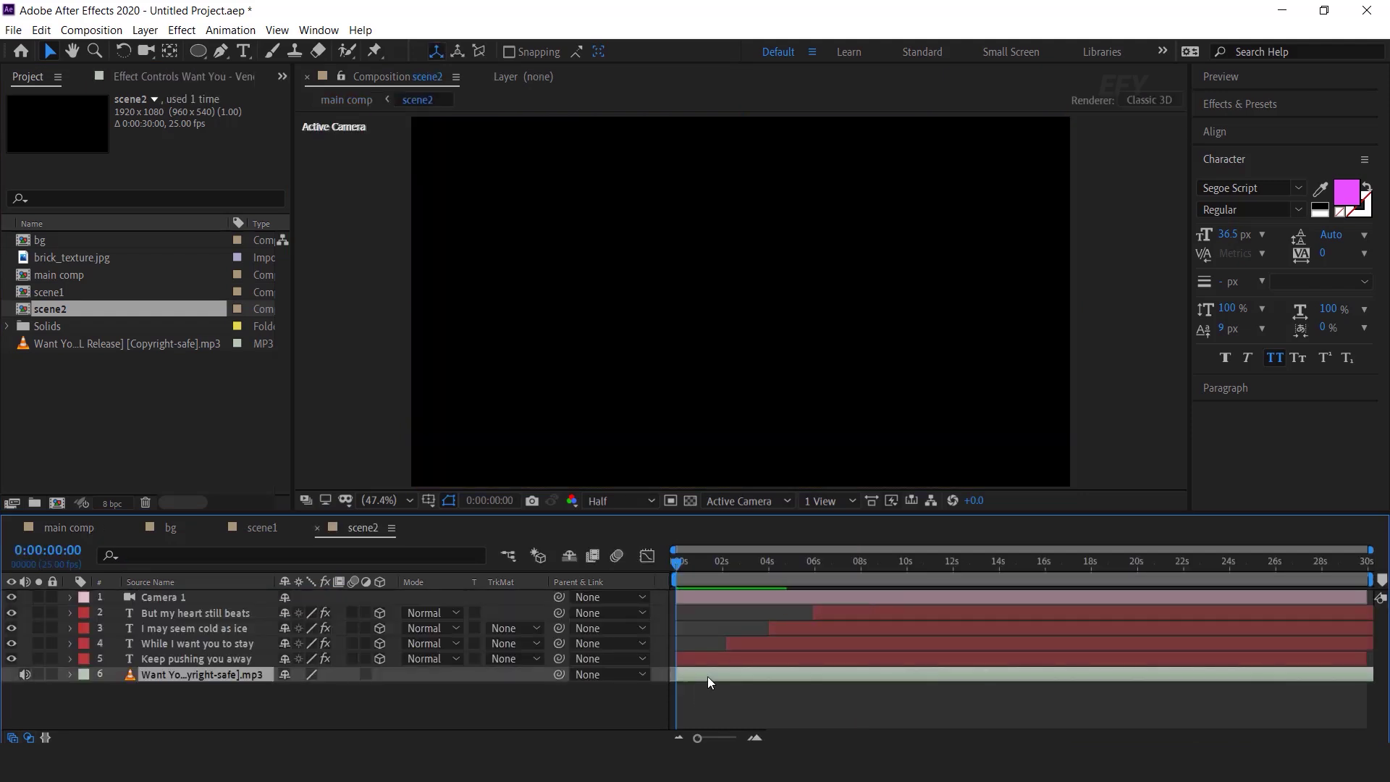
pyautogui.click(862, 559)
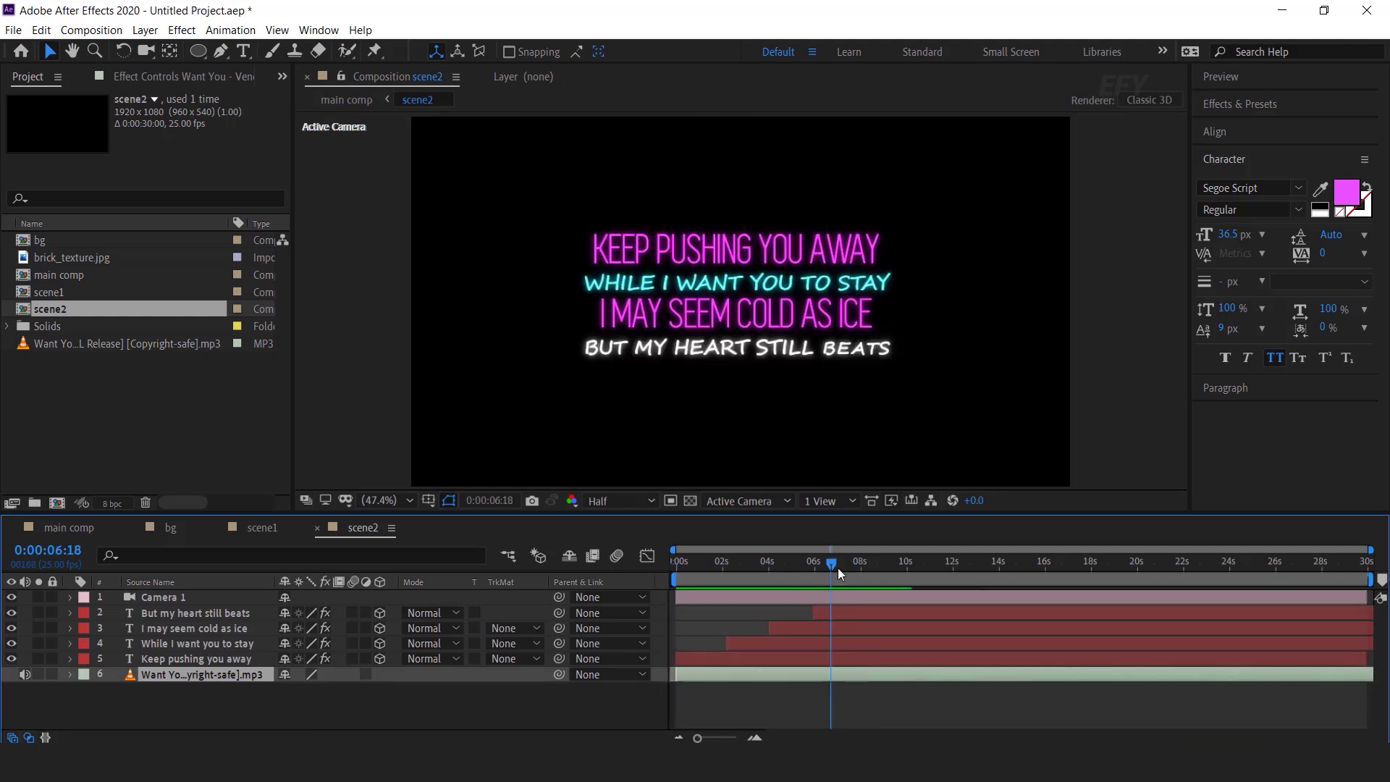
pyautogui.click(861, 564)
pyautogui.press('l')
pyautogui.press('l')
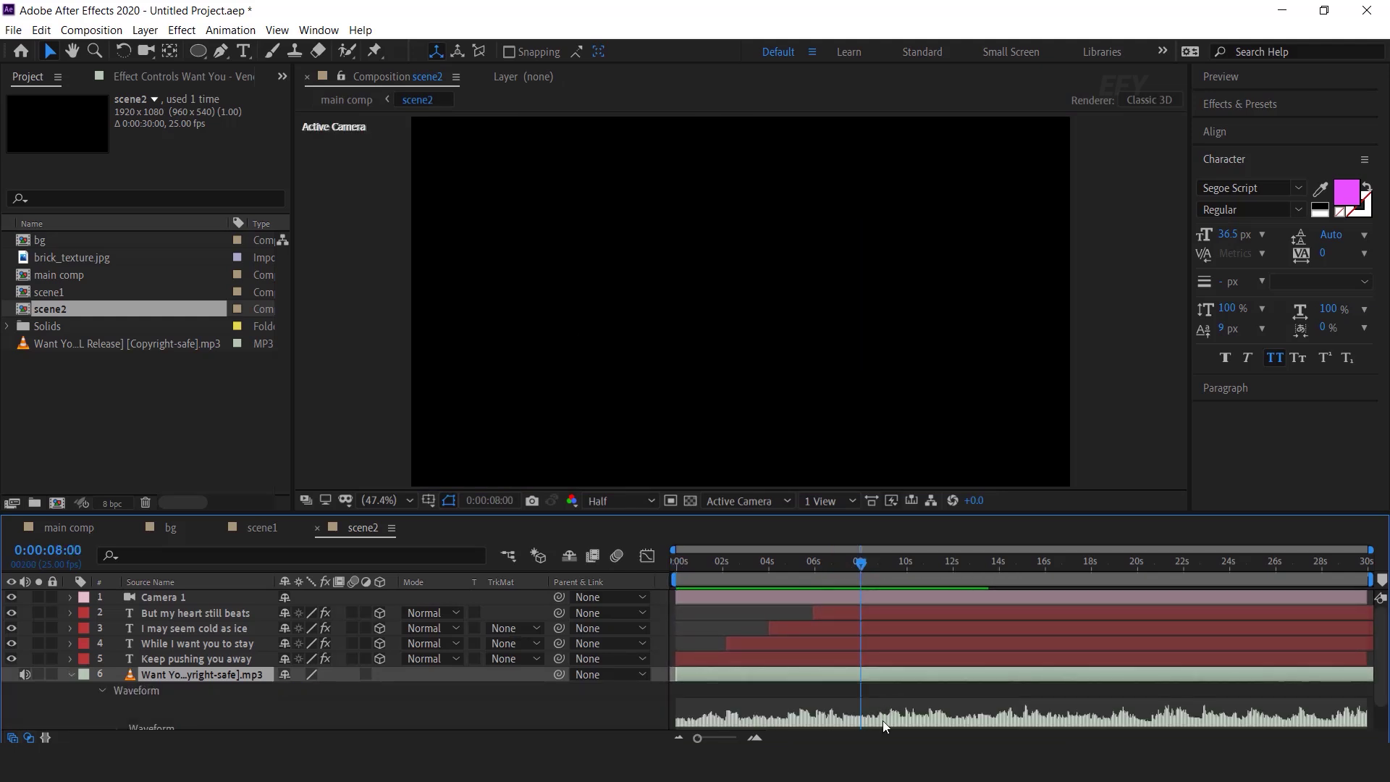
pyautogui.scroll(-1, 883, 720)
pyautogui.hotkey('alt', '[')
pyautogui.moveTo(860, 563); pyautogui.dragTo(597, 567)
pyautogui.press('[')
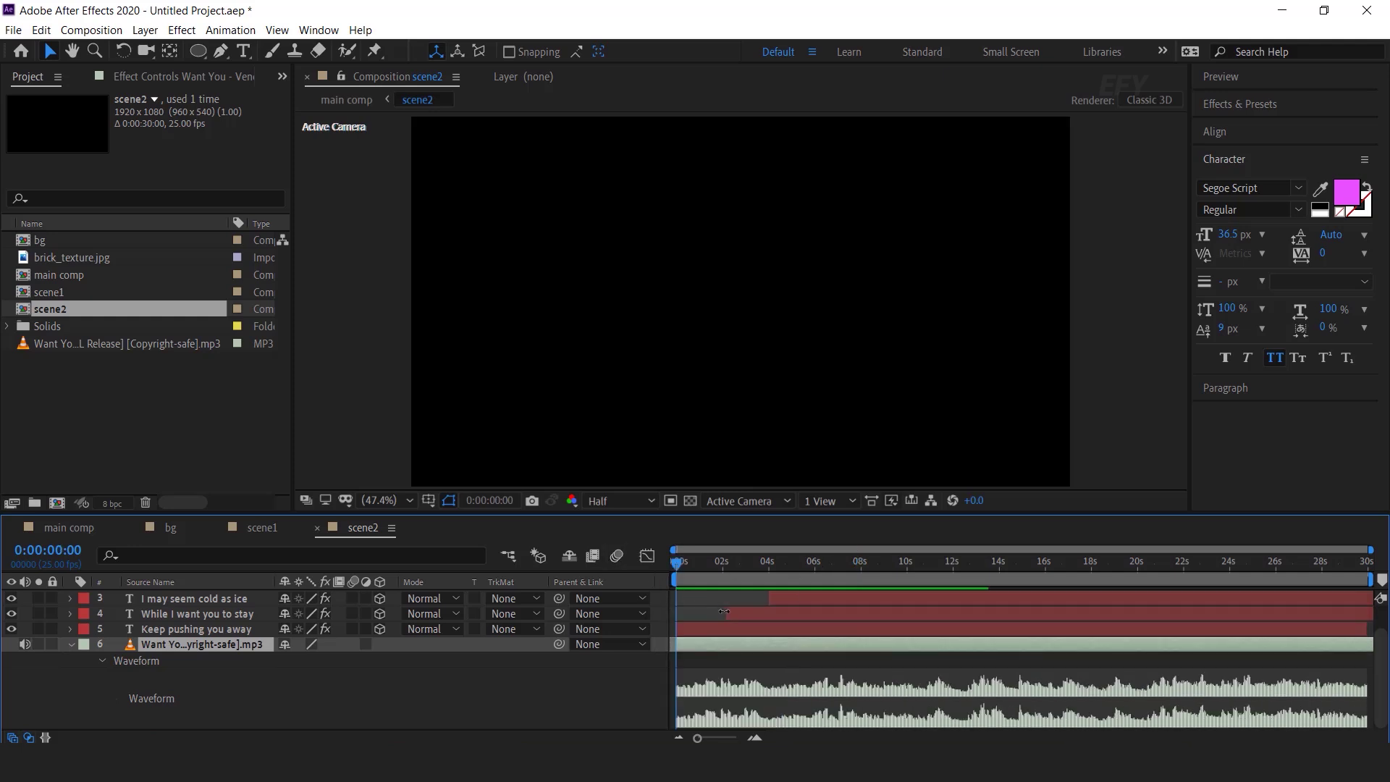
# Preview scene2 with the shifted audio and move all four lyric layers to start at 0:00:00:00
pyautogui.scroll(2, 750, 671)
pyautogui.press('space')
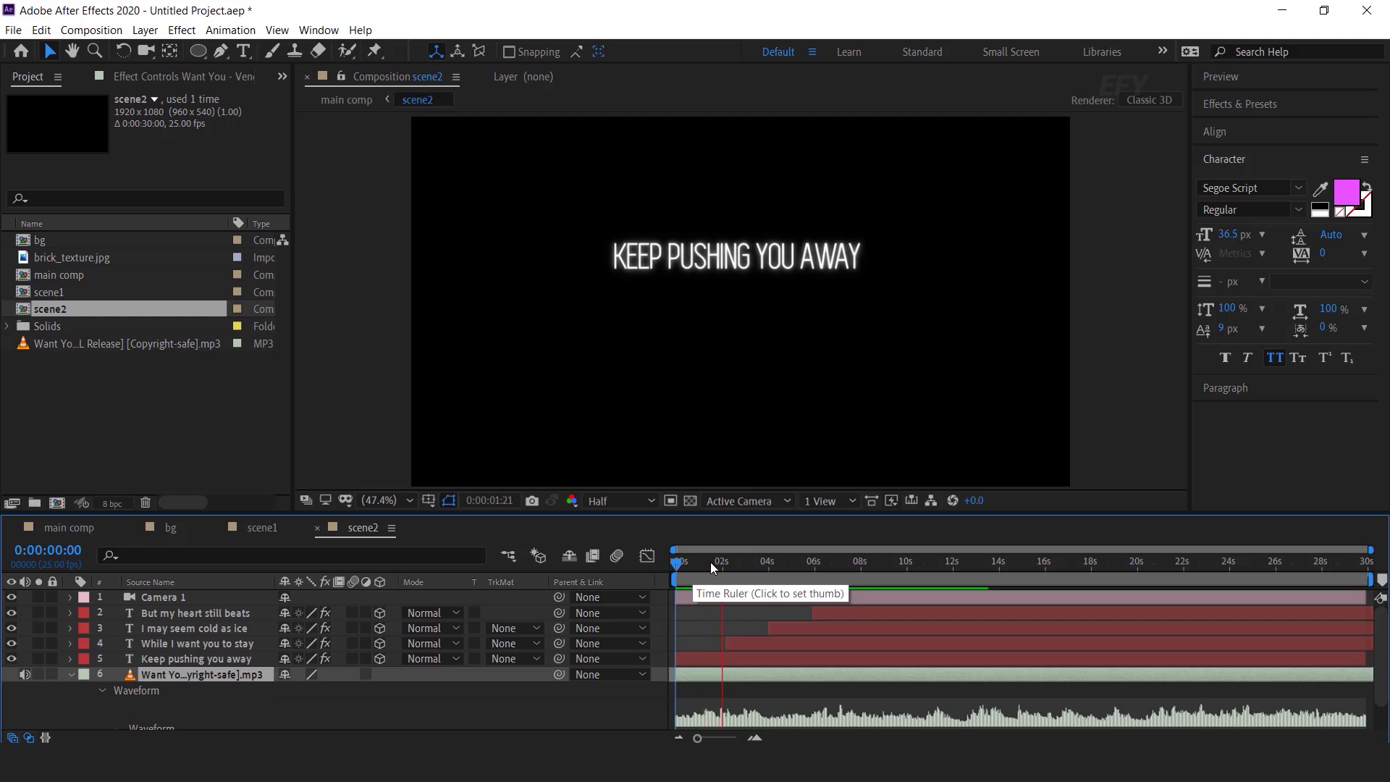
pyautogui.press('space')
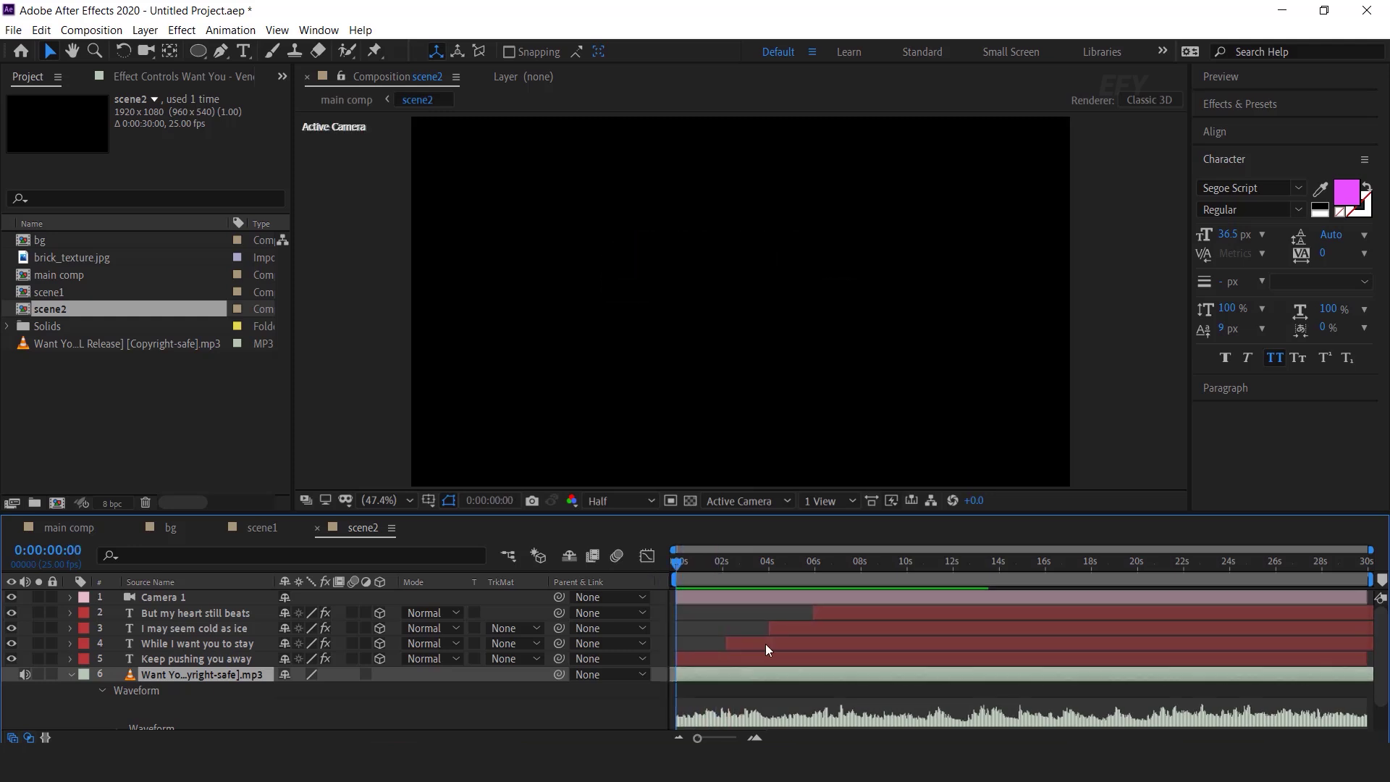
pyautogui.click(758, 644)
pyautogui.keyDown('shift'); pyautogui.click(853, 613); pyautogui.keyUp('shift')
pyautogui.keyDown('shift'); pyautogui.click(738, 659); pyautogui.keyUp('shift')
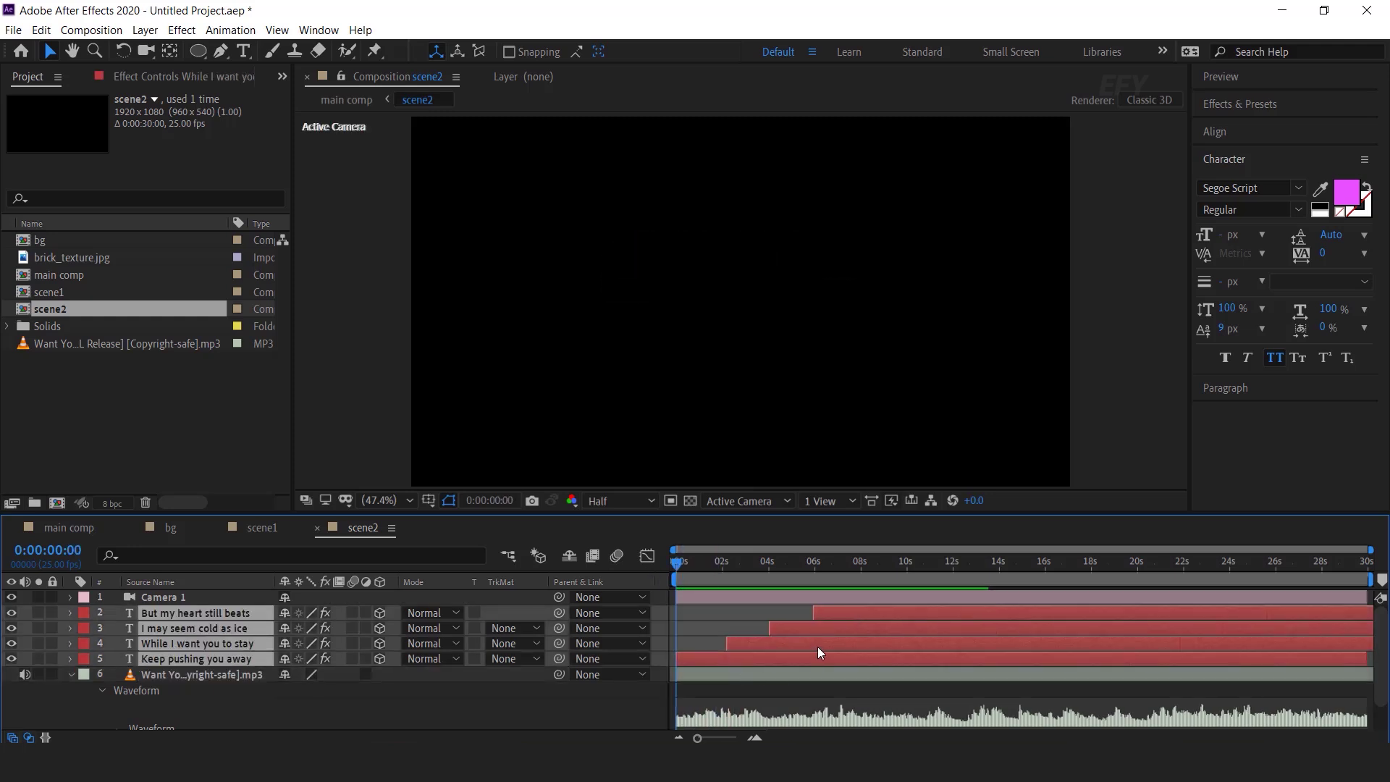
pyautogui.press('[')
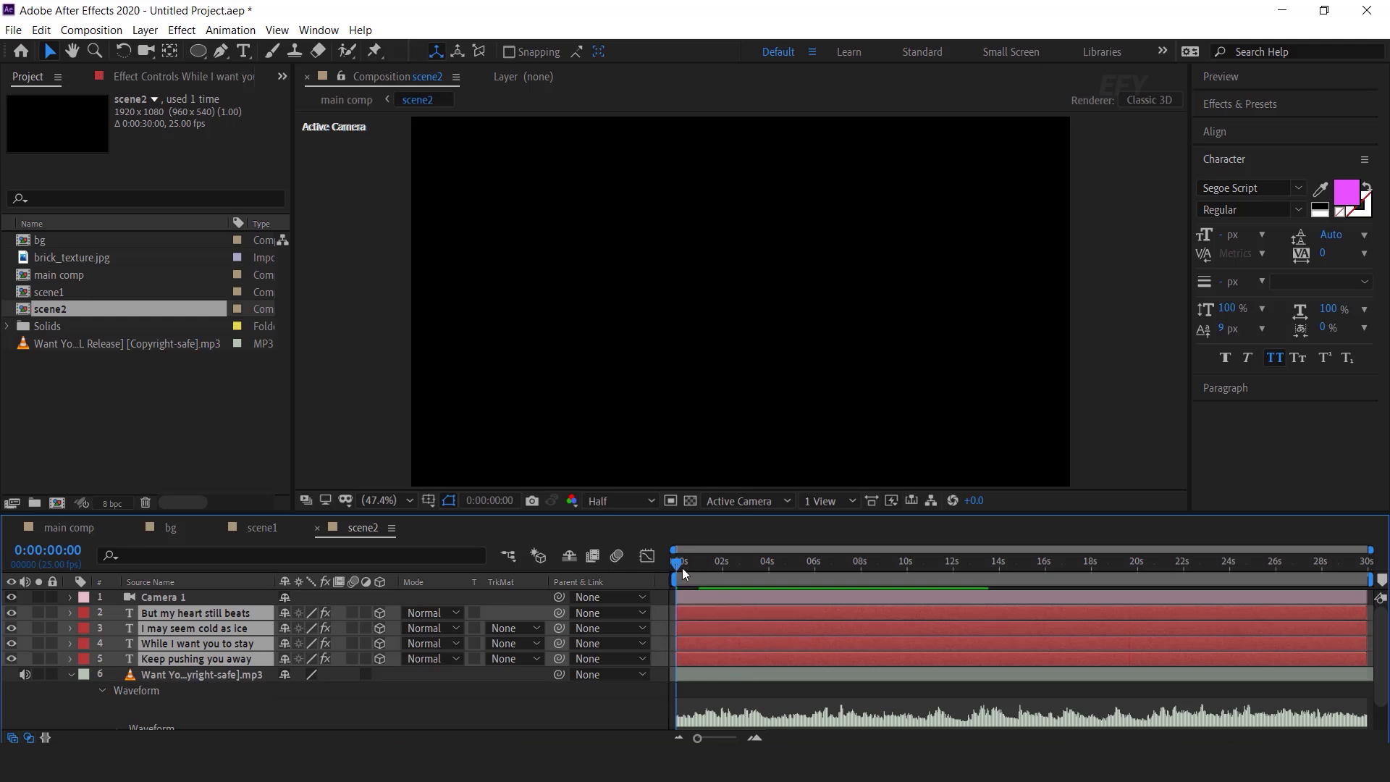
# Preview scene2 from the start at Third resolution to check the four lyric lines against the audio
pyautogui.press('space')
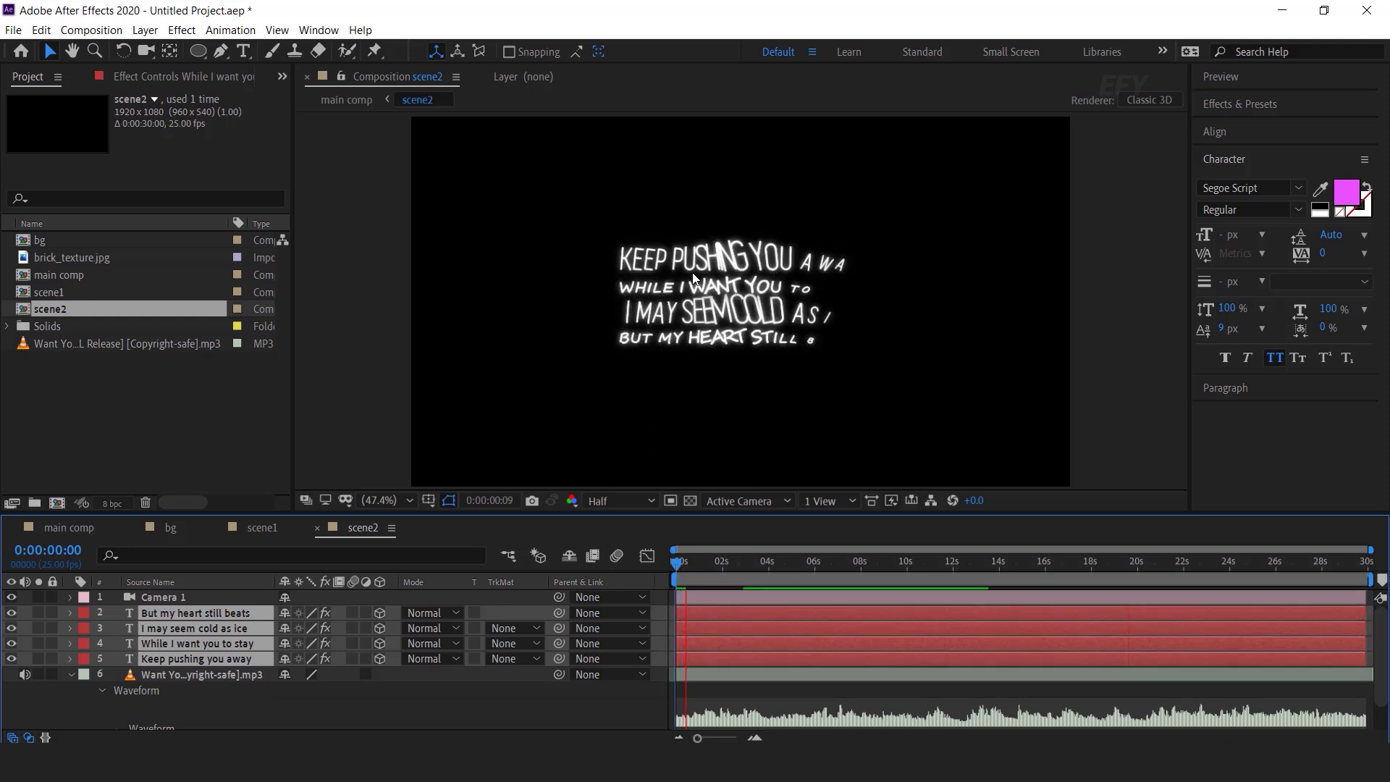
pyautogui.press('space')
pyautogui.click(671, 568)
pyautogui.press('space')
pyautogui.press('space')
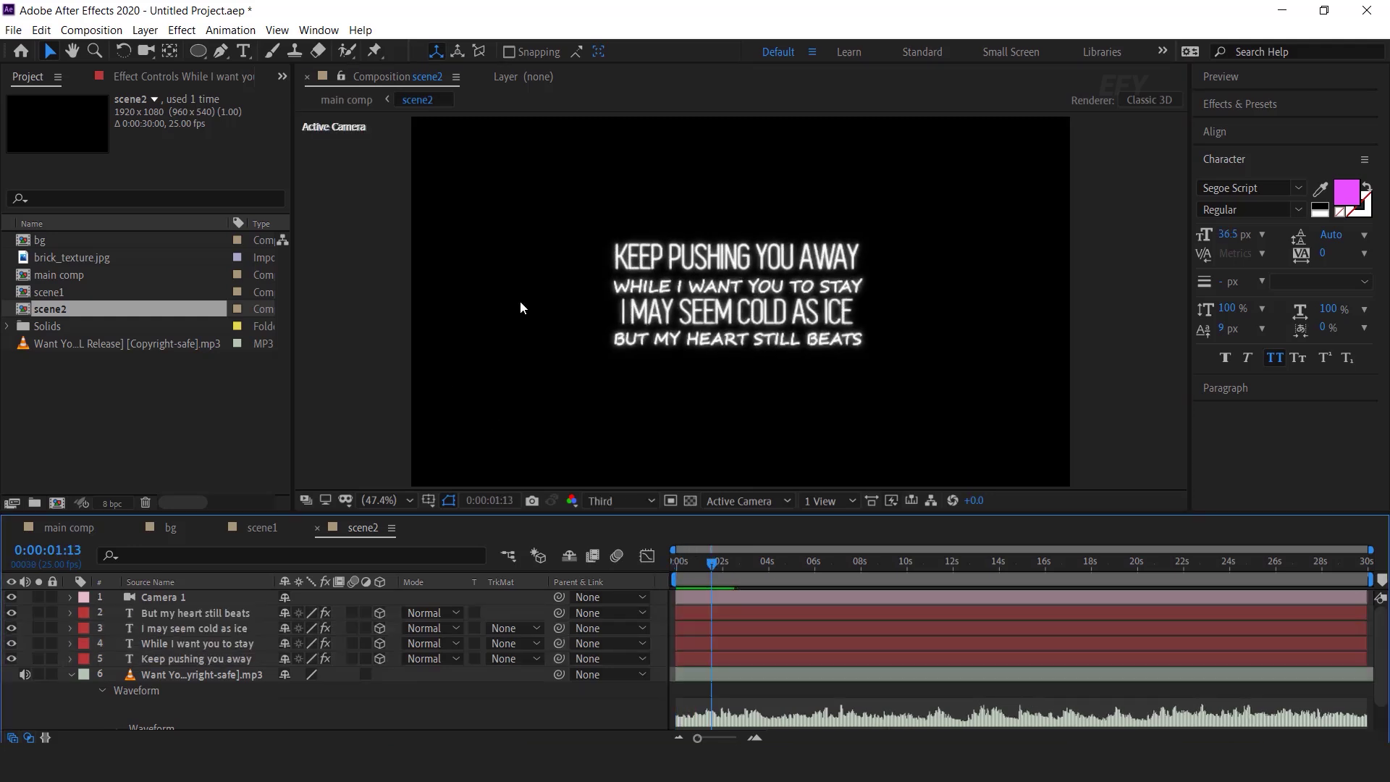
# Shift the Fill Color keyframes of "While I want you to stay" to 0:00:00:00 and delete the white one so the line starts cyan
pyautogui.click(831, 286)
pyautogui.press('u')
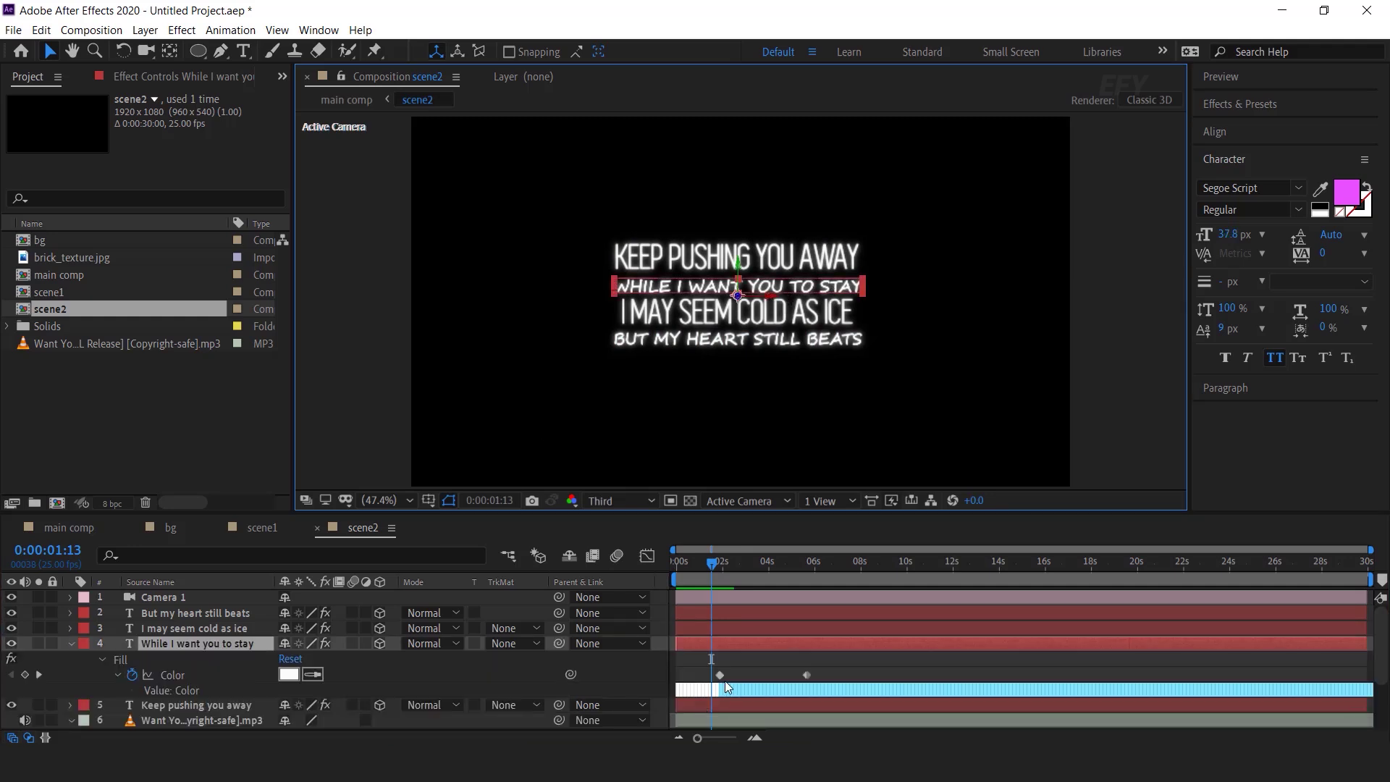
pyautogui.press('=')
pyautogui.press('=')
pyautogui.press('=')
pyautogui.click(766, 678)
pyautogui.moveTo(822, 565); pyautogui.dragTo(882, 569)
pyautogui.press('-')
pyautogui.moveTo(854, 675); pyautogui.dragTo(675, 680)
pyautogui.press('Delete')
pyautogui.click(924, 676)
# Preview scene2 from the beginning to check the second line's cyan start against the audio
pyautogui.moveTo(745, 567); pyautogui.dragTo(575, 585)
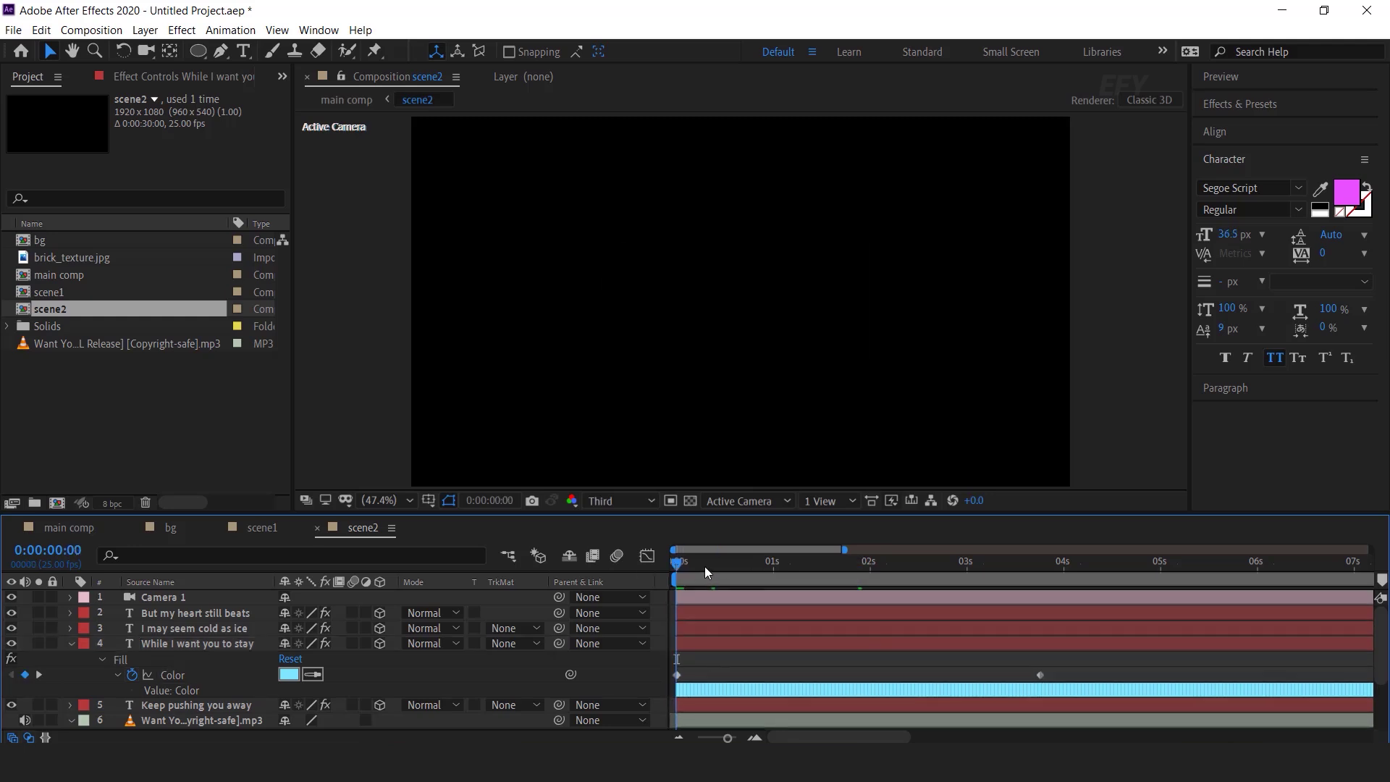
pyautogui.press('space')
pyautogui.press('space')
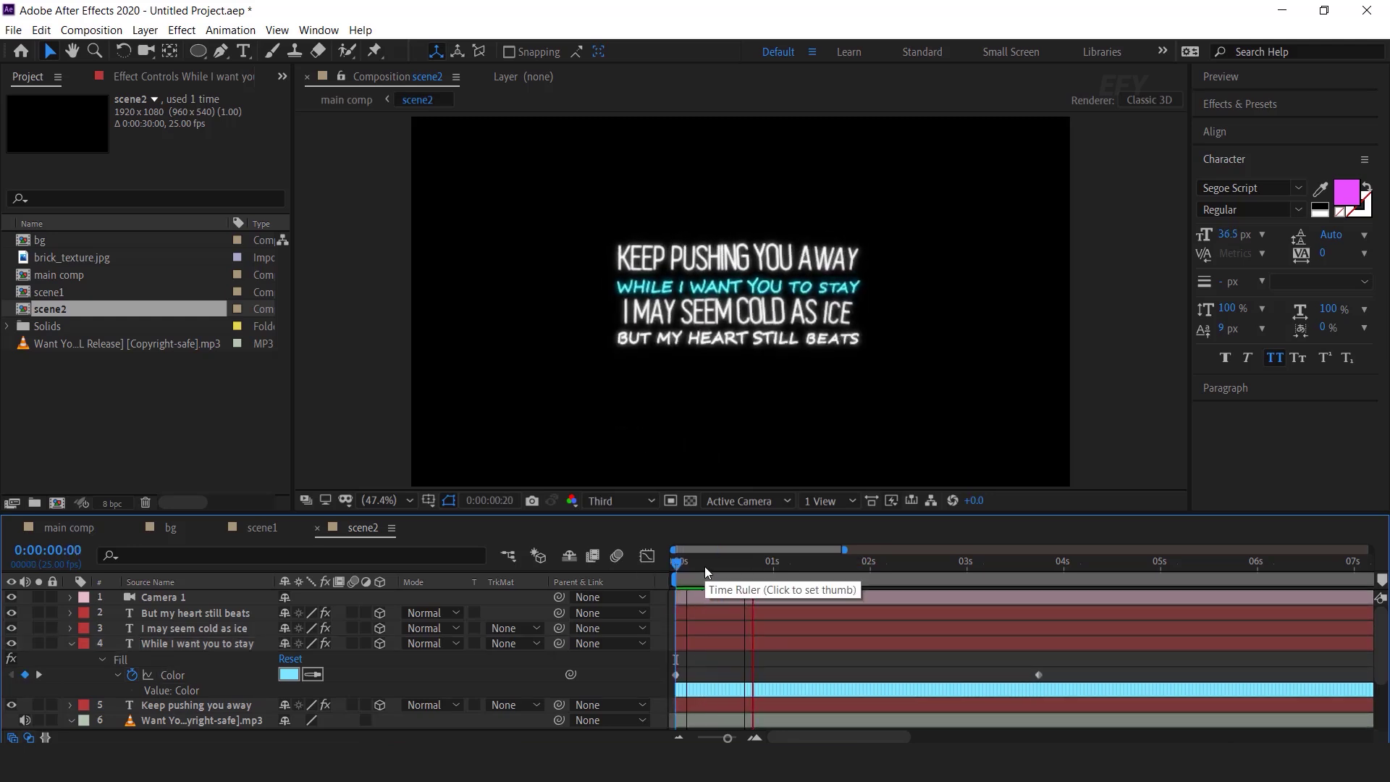
pyautogui.click(827, 566)
# Copy "when I say no, it's yes" from the lyrics and paste it over the "Keep pushing you away" text
pyautogui.click(825, 761)
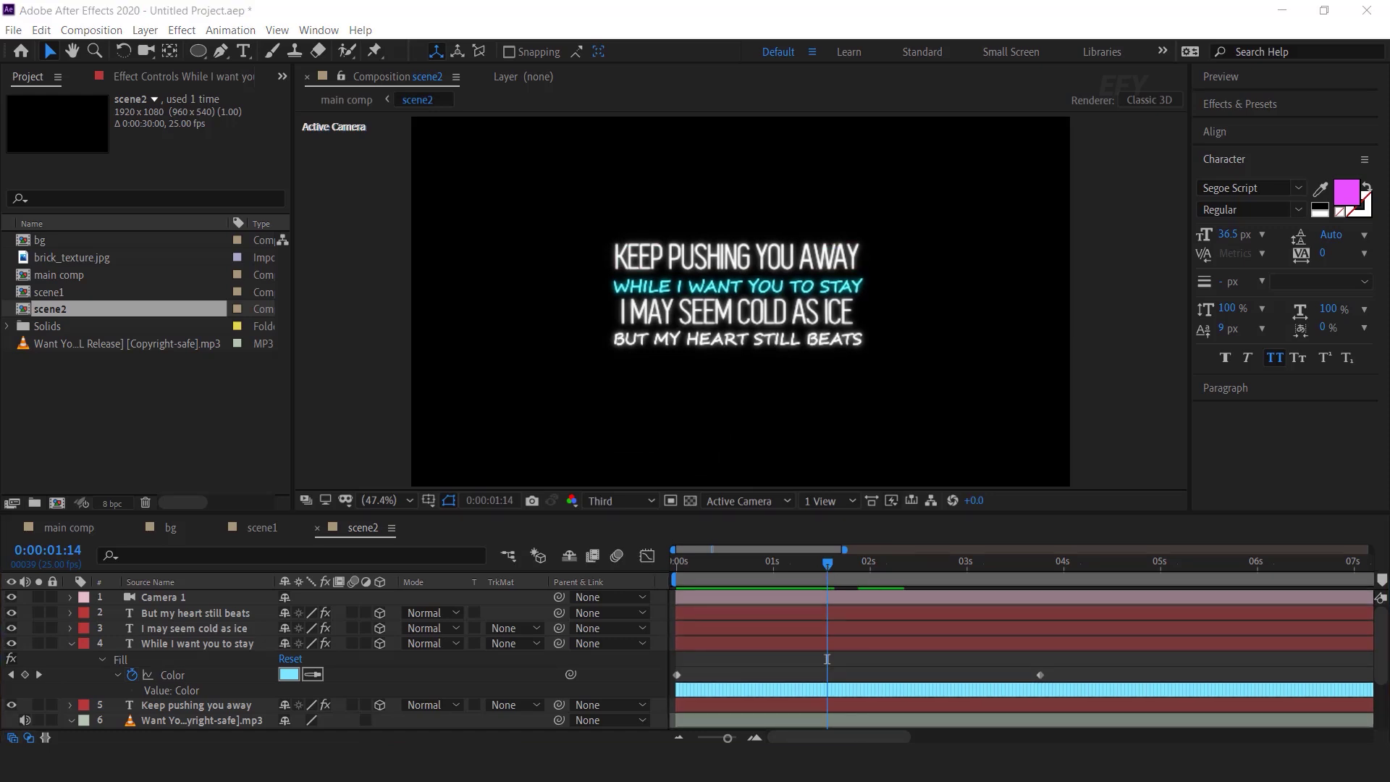
pyautogui.click(905, 680)
pyautogui.moveTo(678, 248); pyautogui.dragTo(505, 249)
pyautogui.click(851, 114)
pyautogui.doubleClick(824, 704)
pyautogui.write("when I say no, it's yes")
# Copy "I'm putting you to the test" from the lyrics and paste it over the "While I want you to stay" text
pyautogui.click(825, 760)
pyautogui.click(884, 688)
pyautogui.moveTo(700, 265); pyautogui.dragTo(505, 265)
pyautogui.hotkey('ctrl', 'c')
pyautogui.hotkey('alt', 'Tab')
pyautogui.doubleClick(695, 223)
pyautogui.hotkey('ctrl', 'v')
# Copy "Can you handle me?" from the lyrics and paste it over the "I may seem cold as ice" text
pyautogui.hotkey('alt', 'Tab')
pyautogui.moveTo(635, 297); pyautogui.dragTo(490, 304)
pyautogui.hotkey('ctrl', 'c')
pyautogui.hotkey('alt', 'Tab')
pyautogui.doubleClick(854, 341)
pyautogui.hotkey('ctrl', 'v')
# Copy "Do you have the key?" from the lyrics, paste it over "But my heart still beats", and return to the Selection tool
pyautogui.hotkey('alt', 'Tab')
pyautogui.click(643, 313)
pyautogui.moveTo(649, 313); pyautogui.dragTo(505, 313)
pyautogui.hotkey('ctrl', 'c')
pyautogui.hotkey('alt', 'Tab')
pyautogui.doubleClick(833, 612)
pyautogui.hotkey('ctrl', 'v')
pyautogui.click(832, 611)
pyautogui.press('v')
# Move the white-to-magenta Fill Color keyframes of "when I say no, it's yes" to about 0:00:01:22, previewing the timing against the audio
pyautogui.scroll(-3, 833, 705)
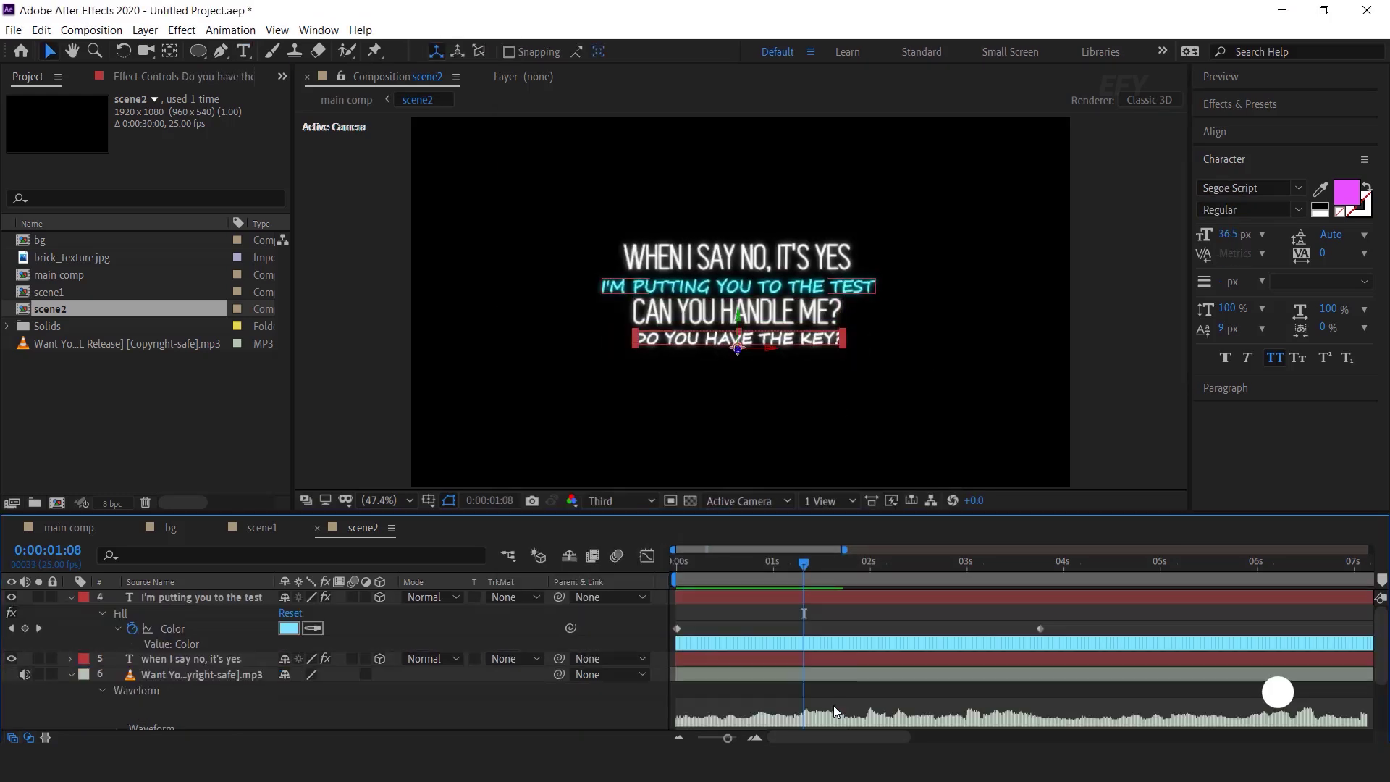
pyautogui.click(816, 629)
pyautogui.press('u')
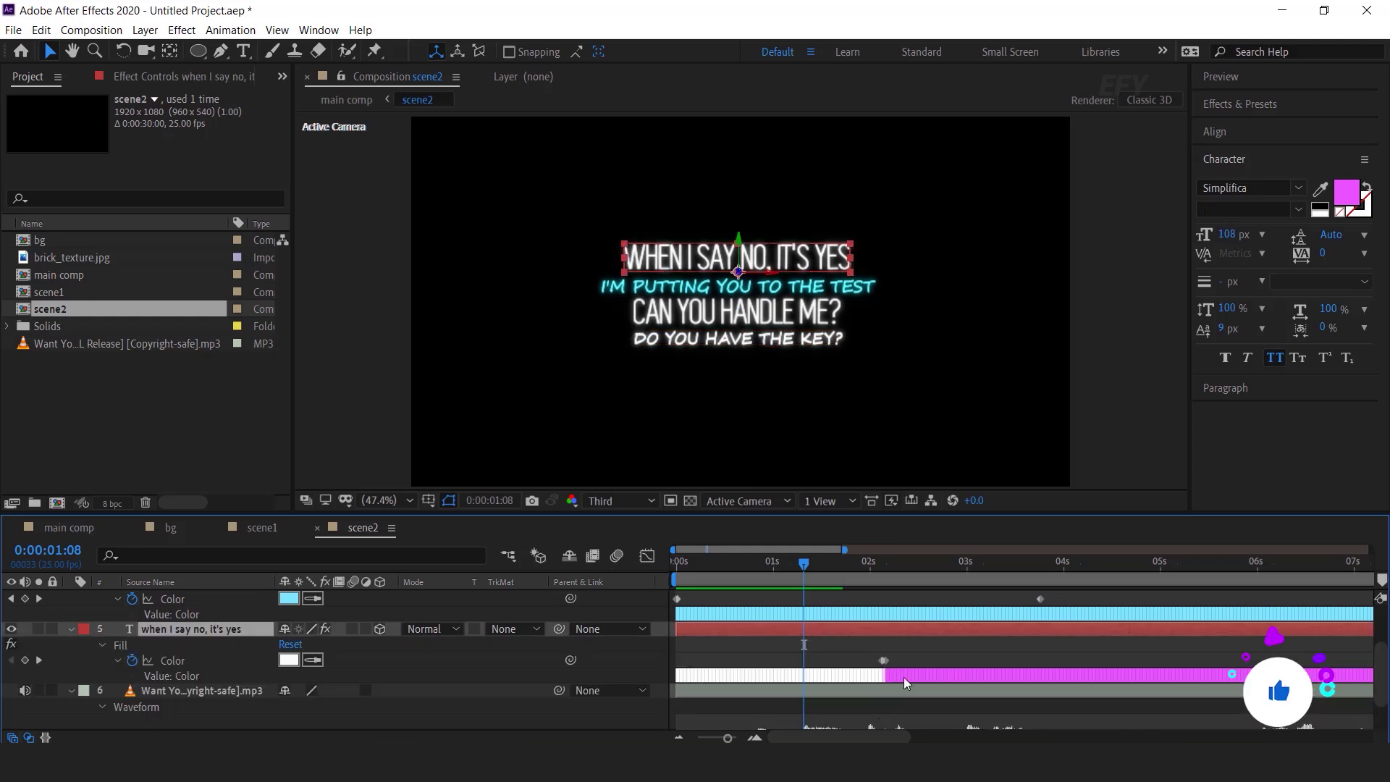
pyautogui.click(884, 660)
pyautogui.moveTo(880, 660); pyautogui.dragTo(804, 661)
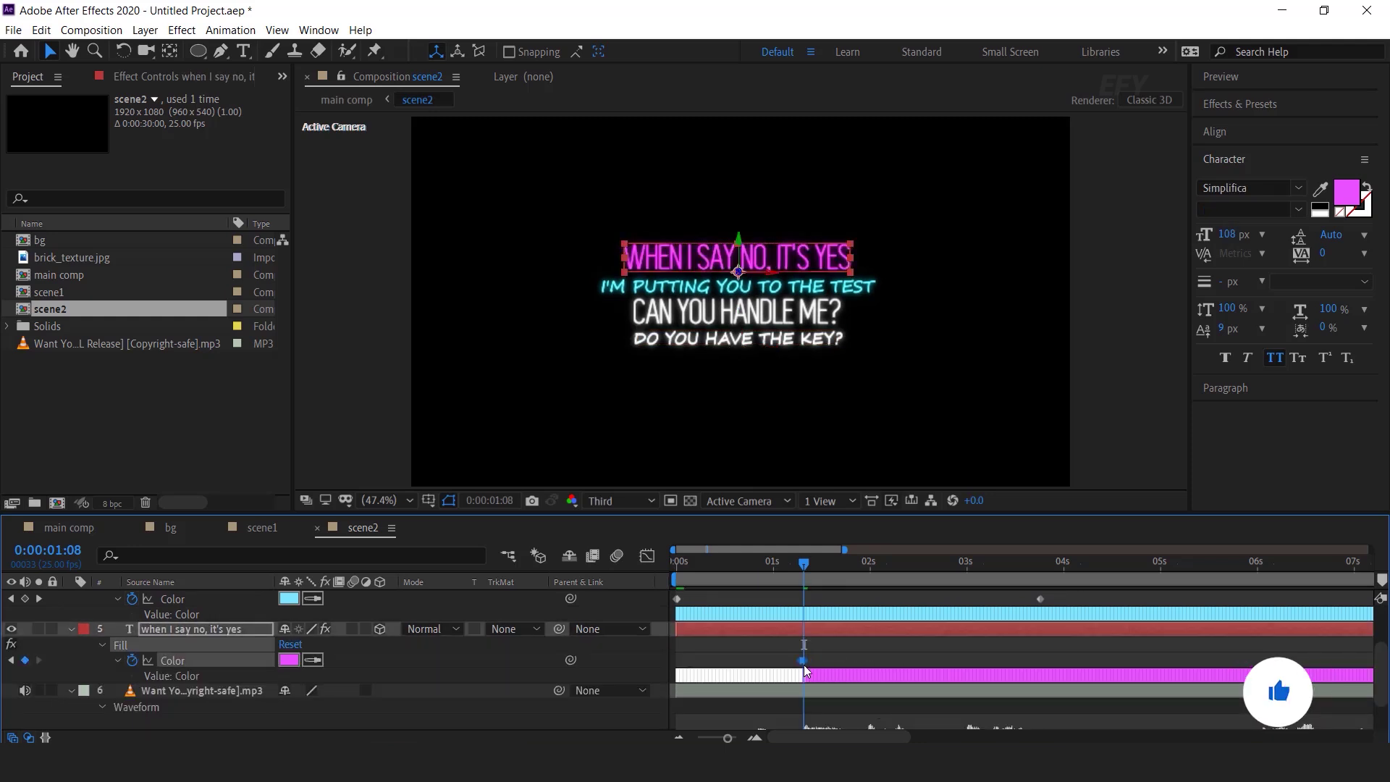
pyautogui.press('Home')
pyautogui.press('space')
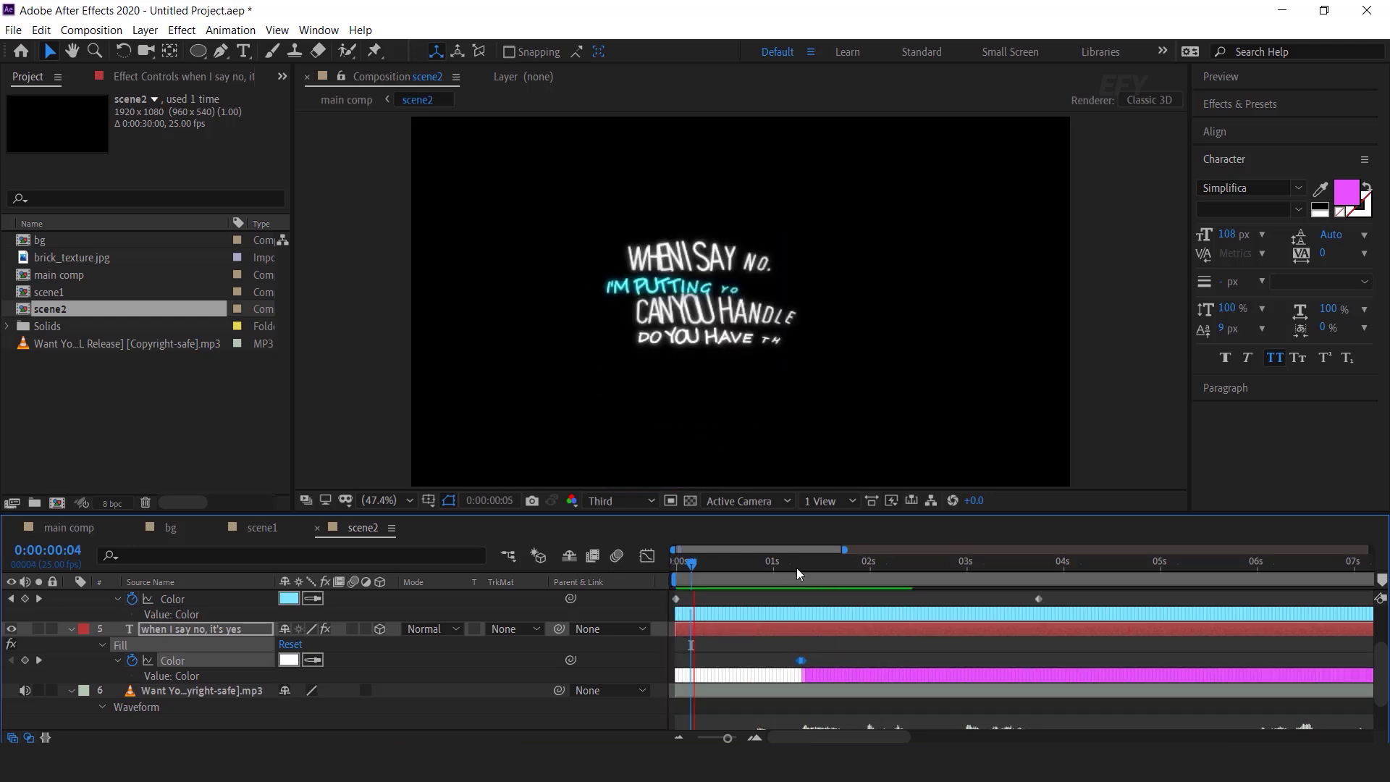
pyautogui.press('space')
pyautogui.moveTo(803, 663); pyautogui.dragTo(865, 670)
pyautogui.press('space')
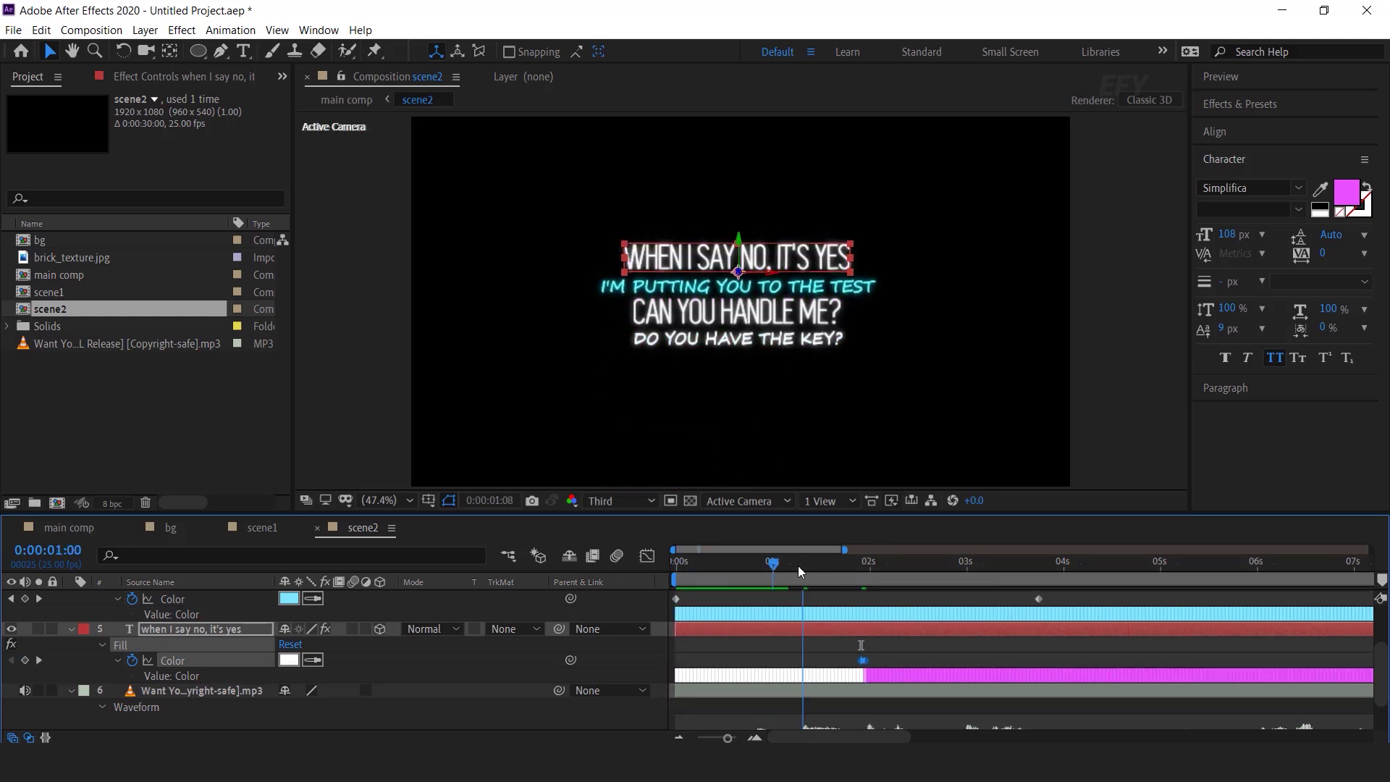
# Switch "I'm putting you to the test" from cyan to white with a Fill Color keyframe at 0:00:01:22 and FFFFFF at 0:00:01:23
pyautogui.click(856, 566)
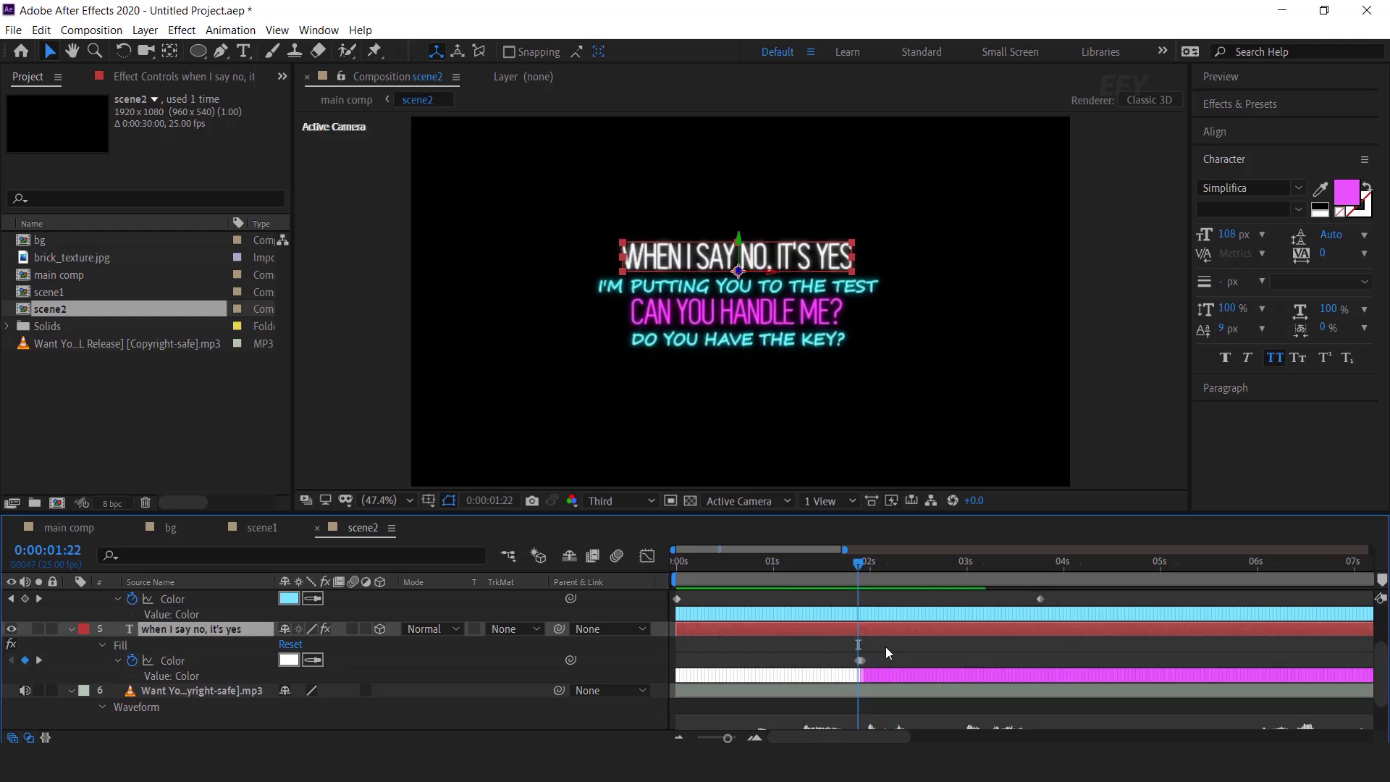
pyautogui.scroll(1, 887, 647)
pyautogui.click(881, 614)
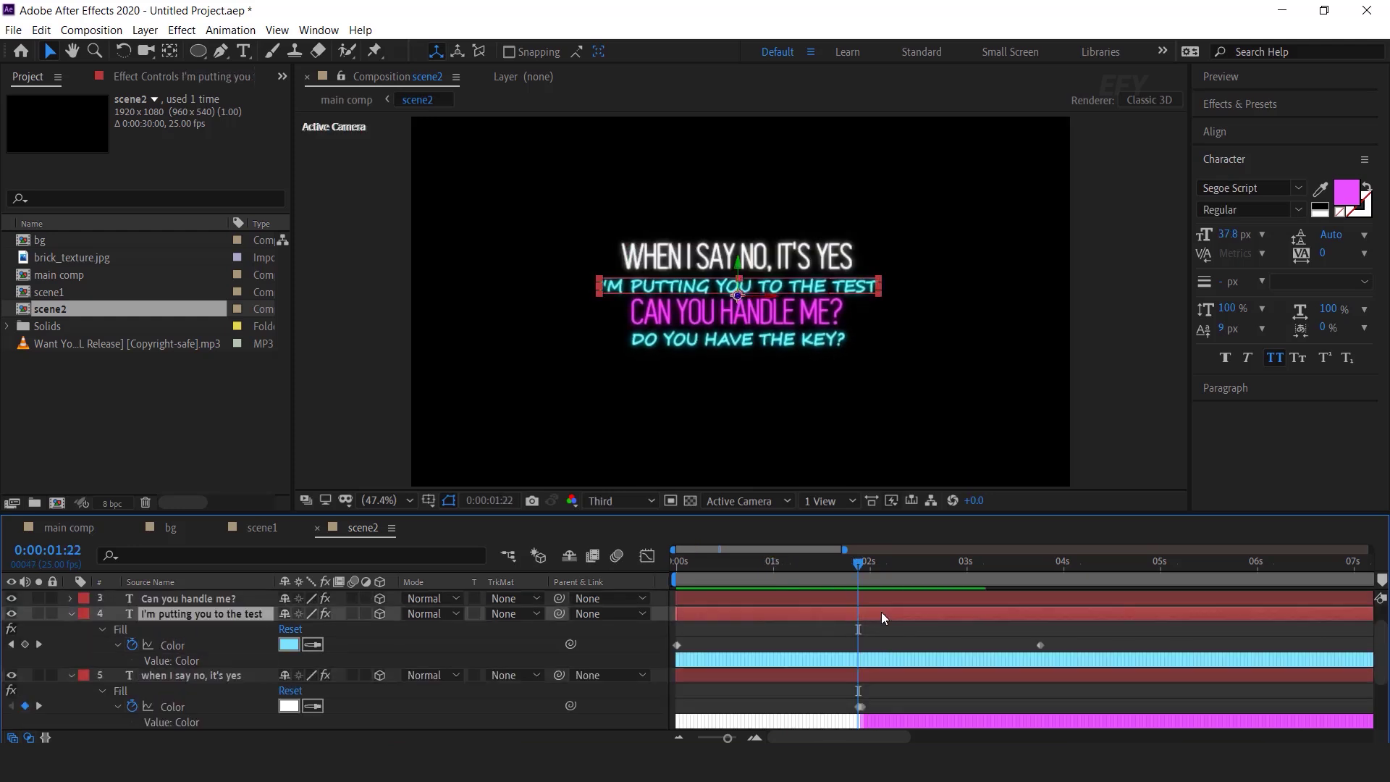
pyautogui.click(25, 644)
pyautogui.scroll(2, 861, 650)
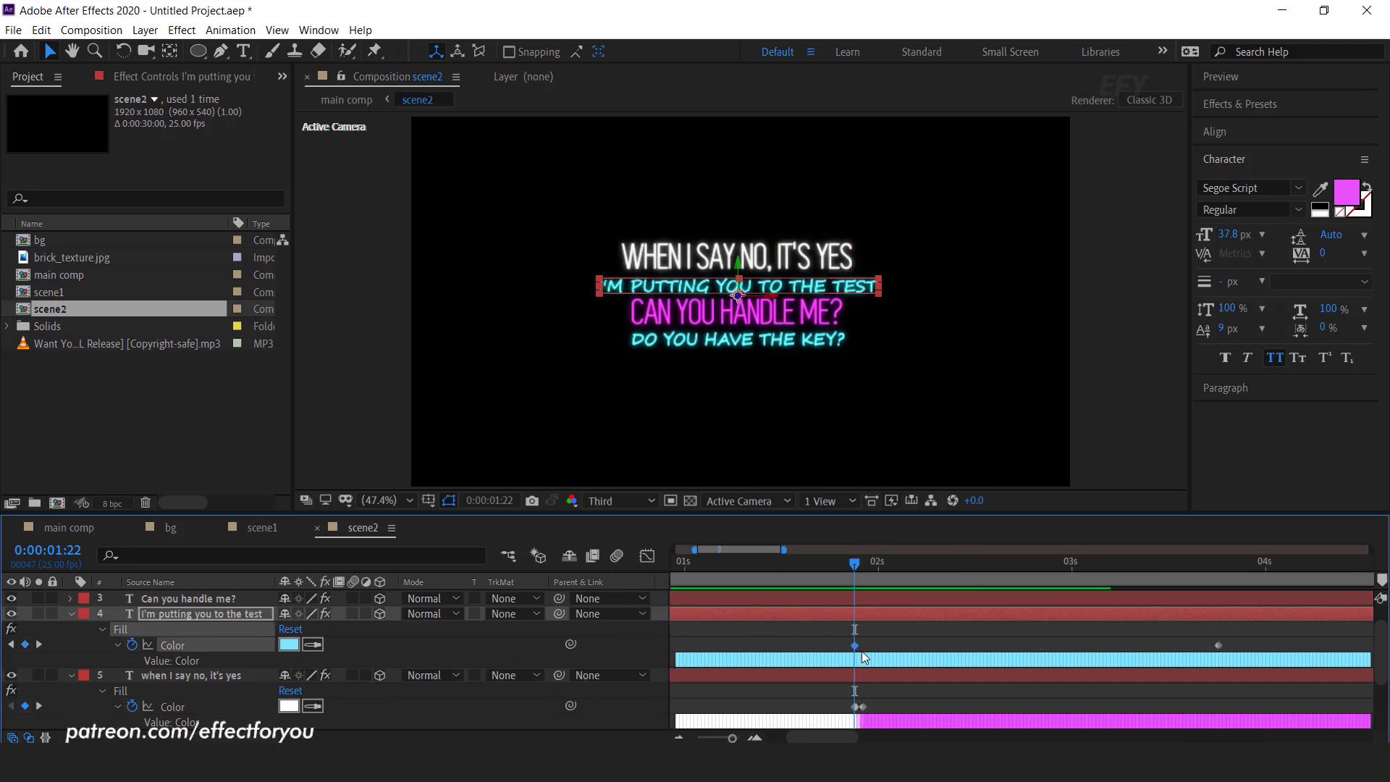
pyautogui.moveTo(859, 562); pyautogui.dragTo(863, 563)
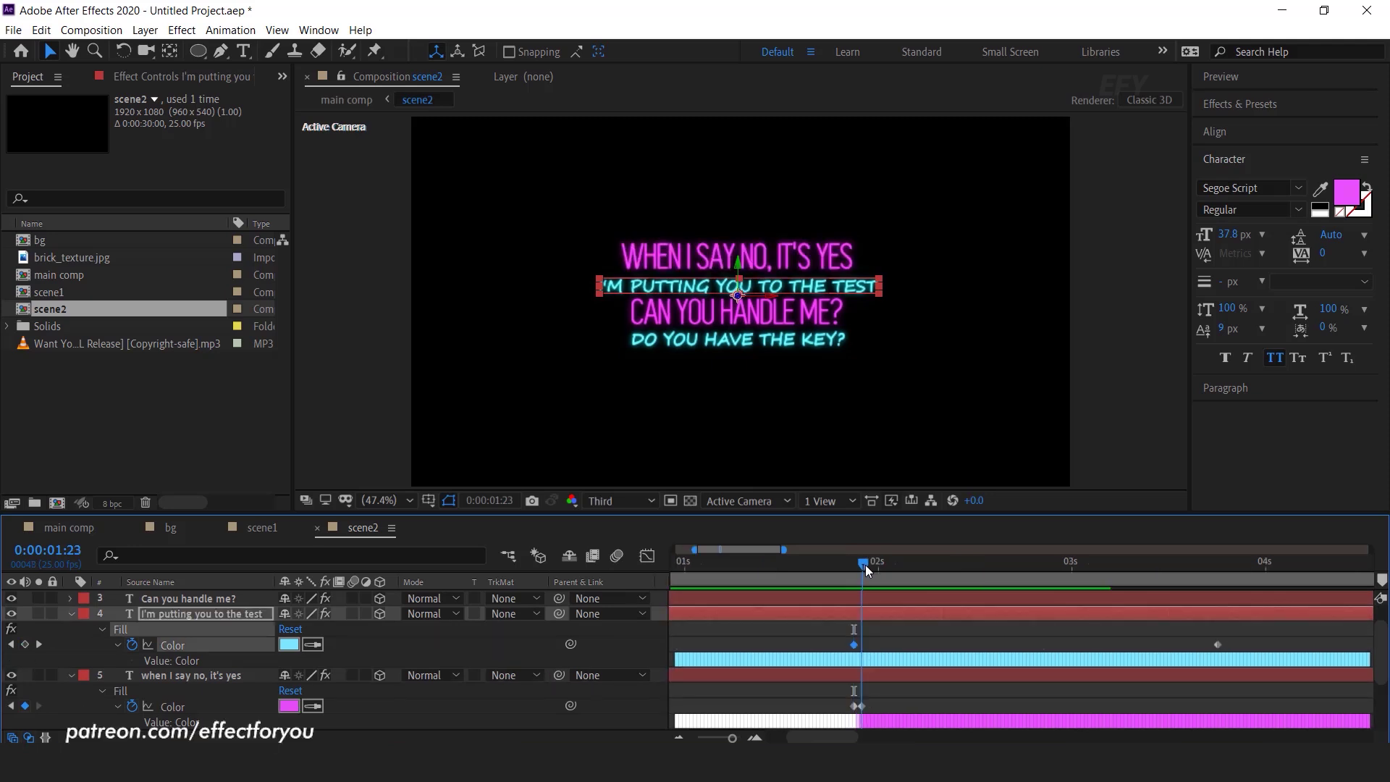
pyautogui.click(293, 646)
pyautogui.moveTo(192, 314); pyautogui.dragTo(41, 201)
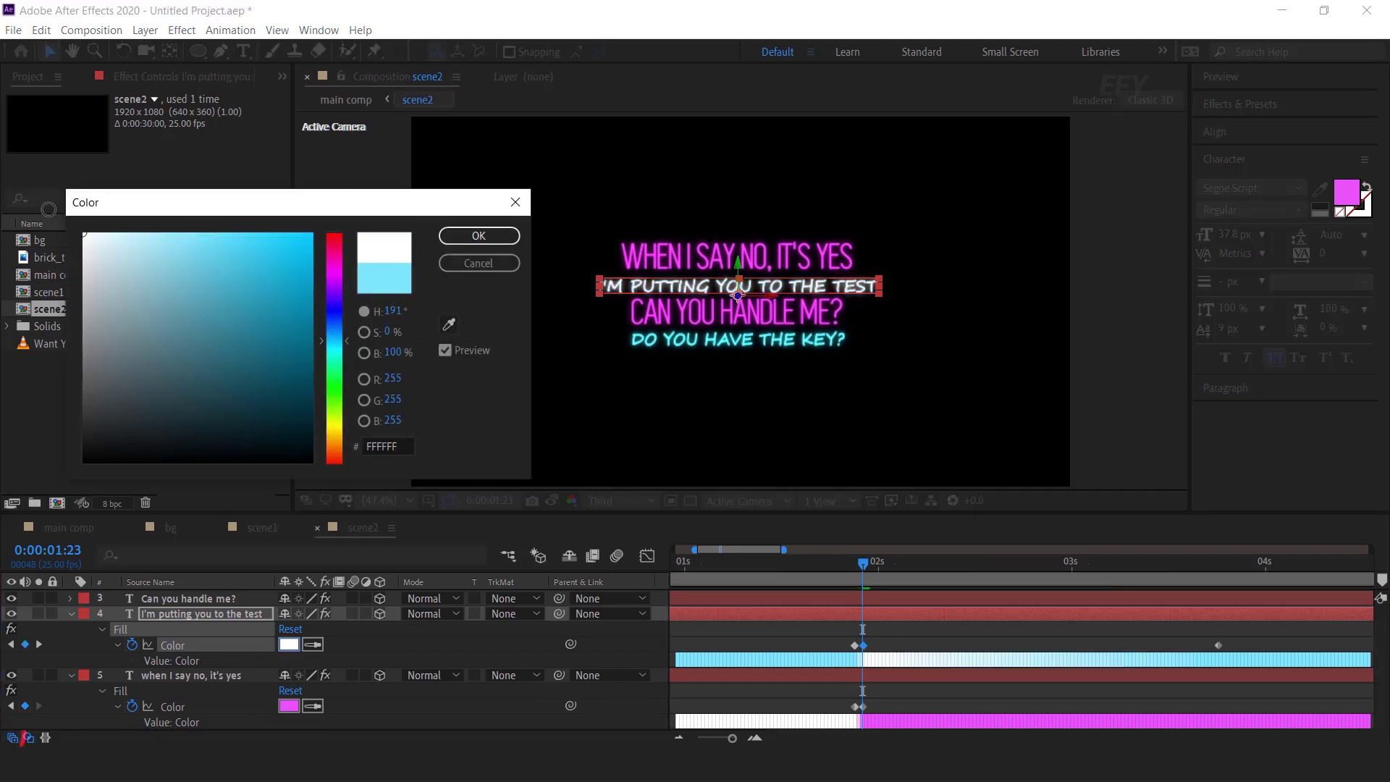
pyautogui.click(474, 238)
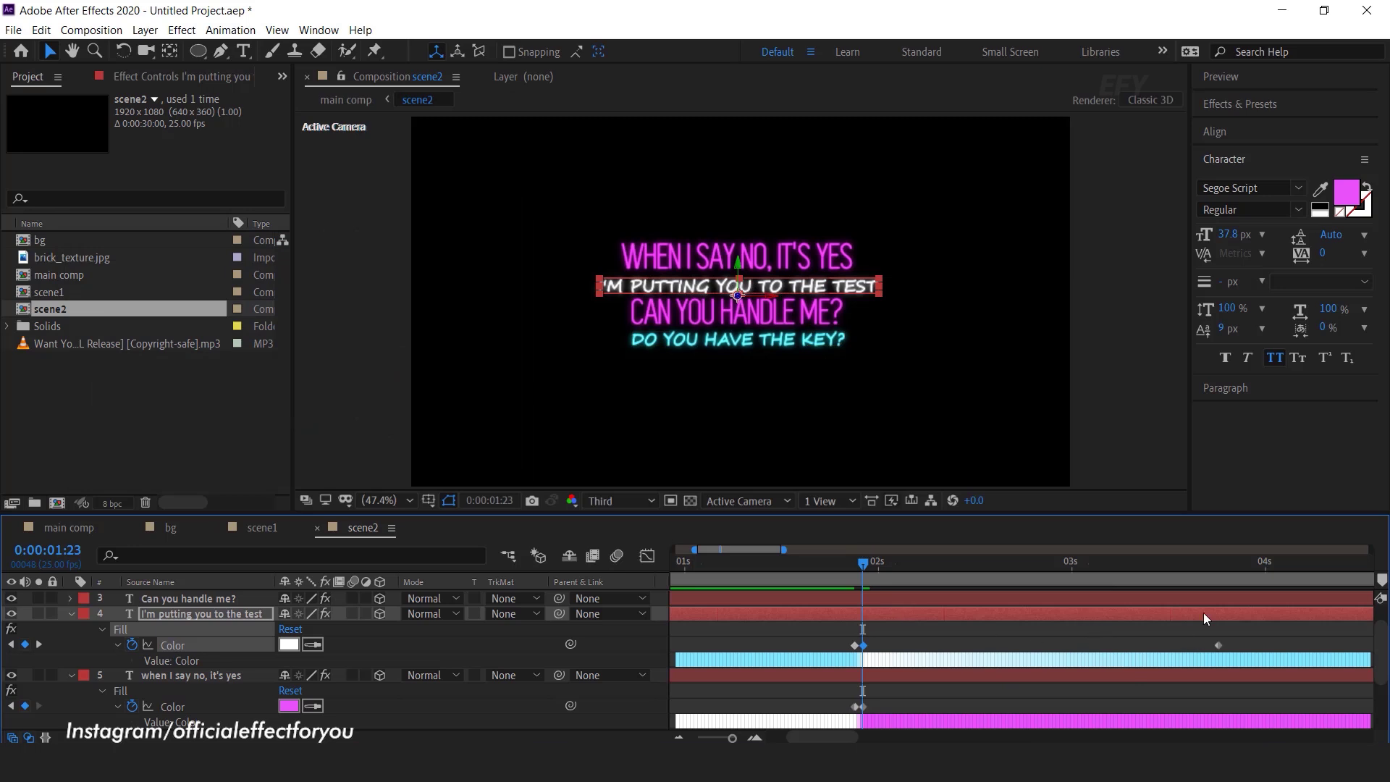
# Preview scene2 from the start to check the color changes of the first two lyric lines
pyautogui.scroll(-1, 889, 597)
pyautogui.moveTo(872, 563); pyautogui.dragTo(672, 583)
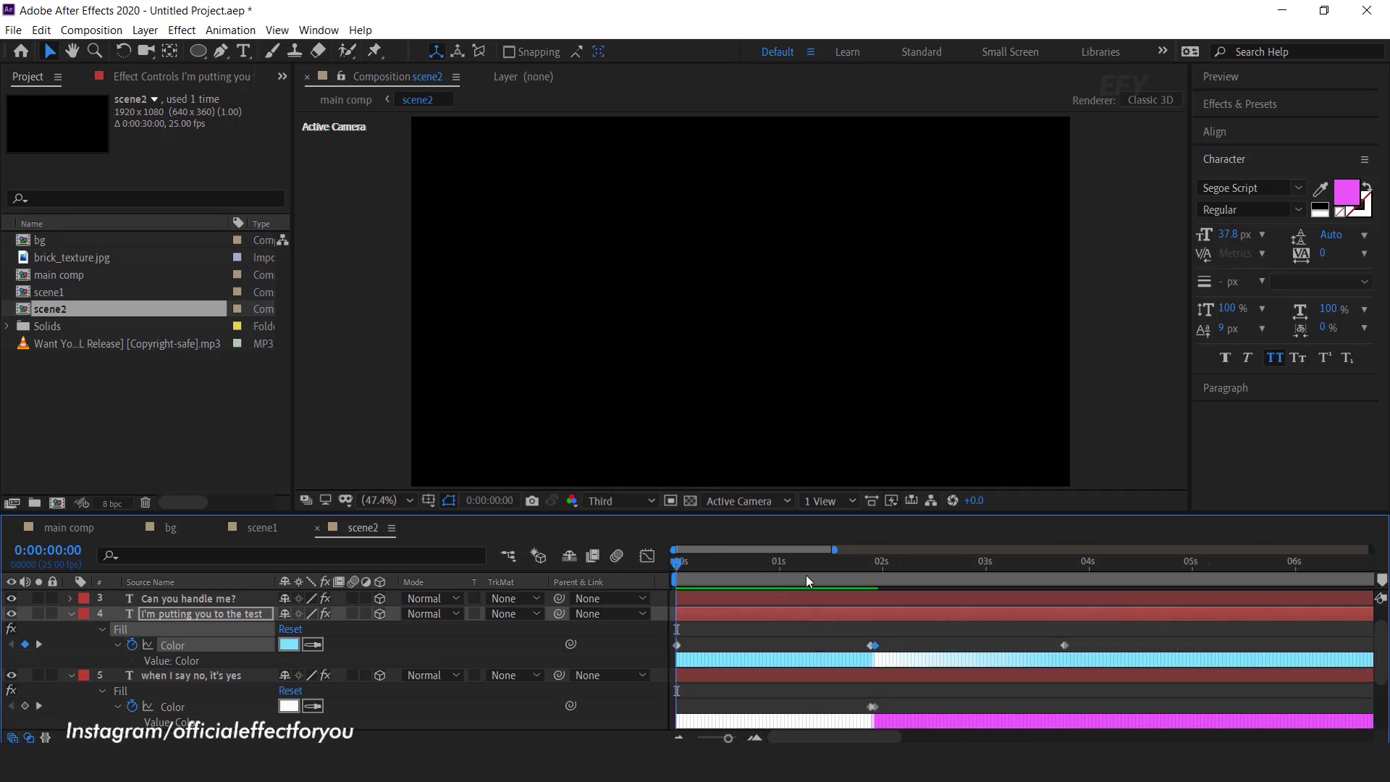
pyautogui.press('space')
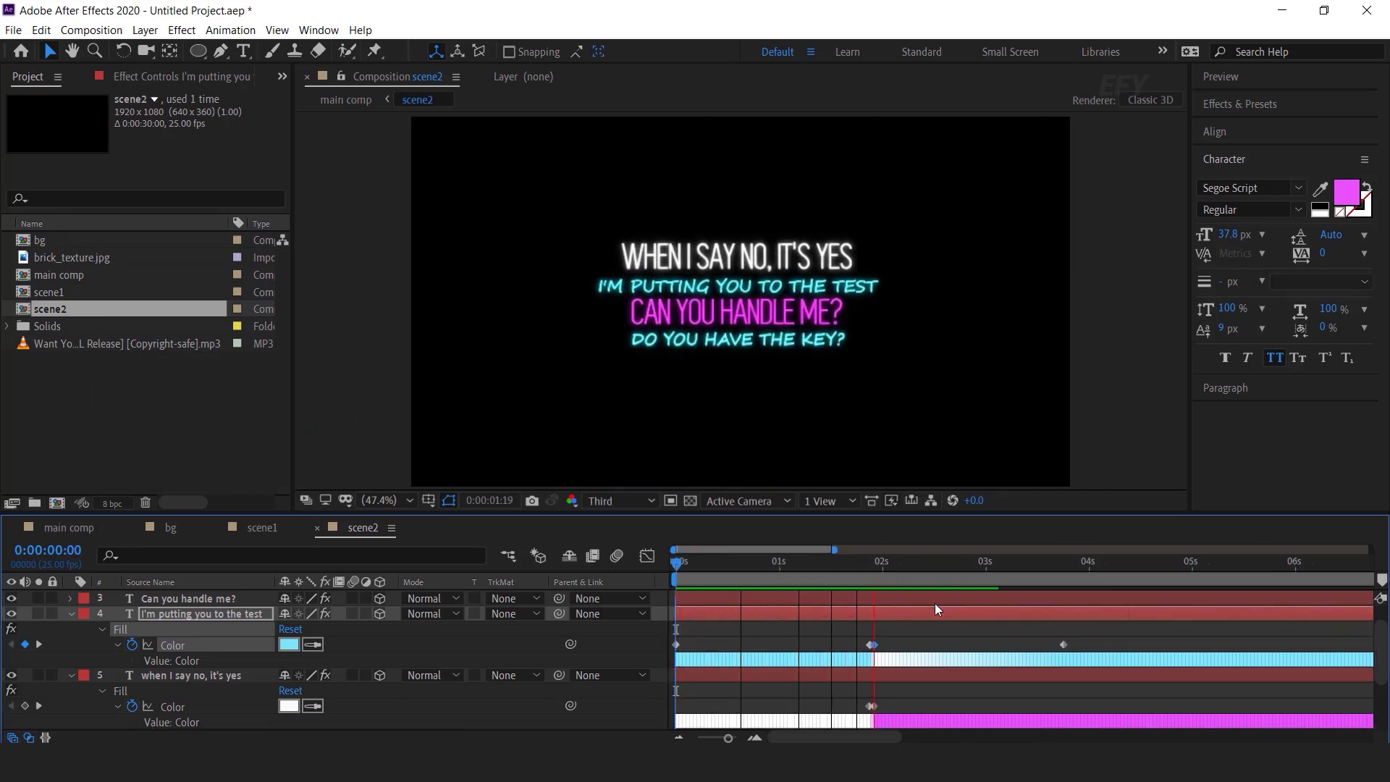
# Keep "I'm putting you to the test" white until its return to cyan by setting a white Fill Color keyframe at 0:00:03:18
pyautogui.click(1053, 566)
pyautogui.moveTo(1055, 566); pyautogui.dragTo(1064, 569)
pyautogui.press('=')
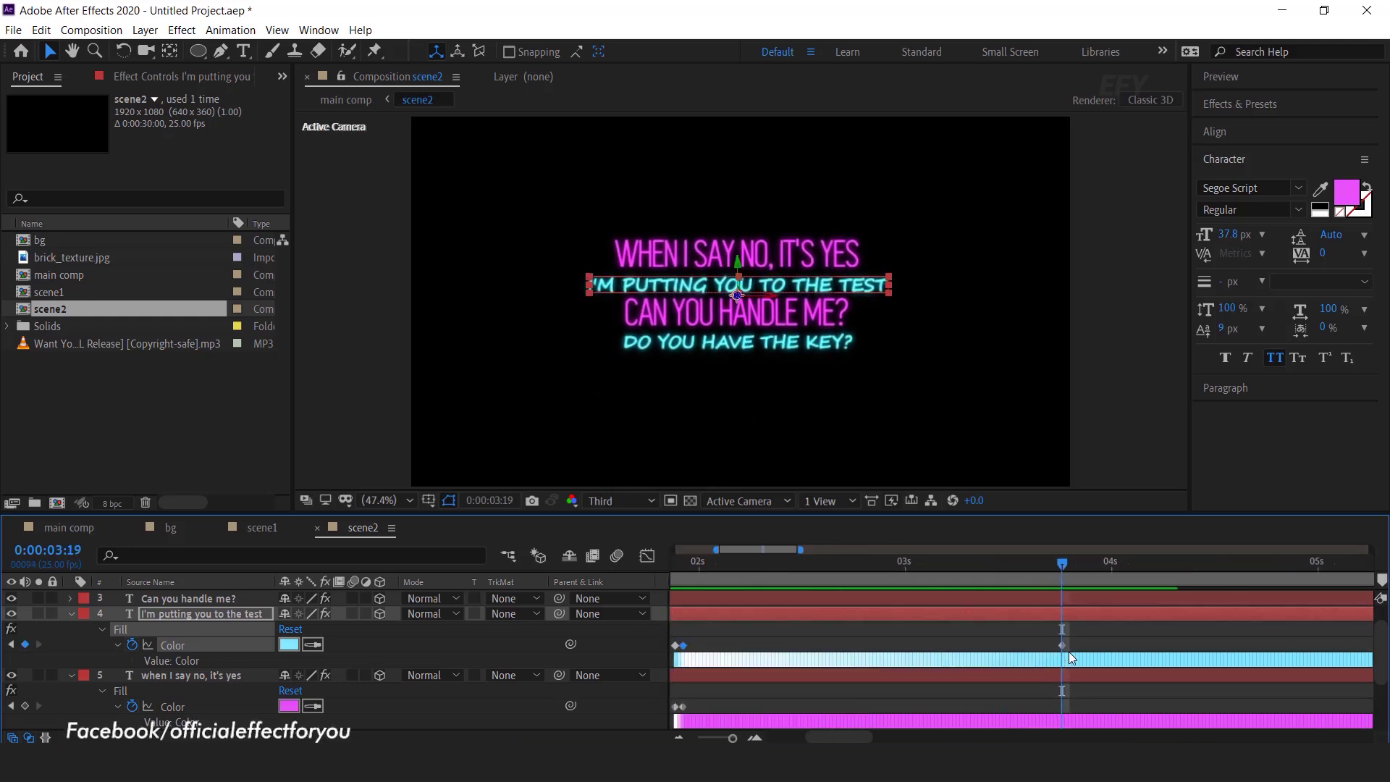
pyautogui.moveTo(1062, 567); pyautogui.dragTo(1054, 564)
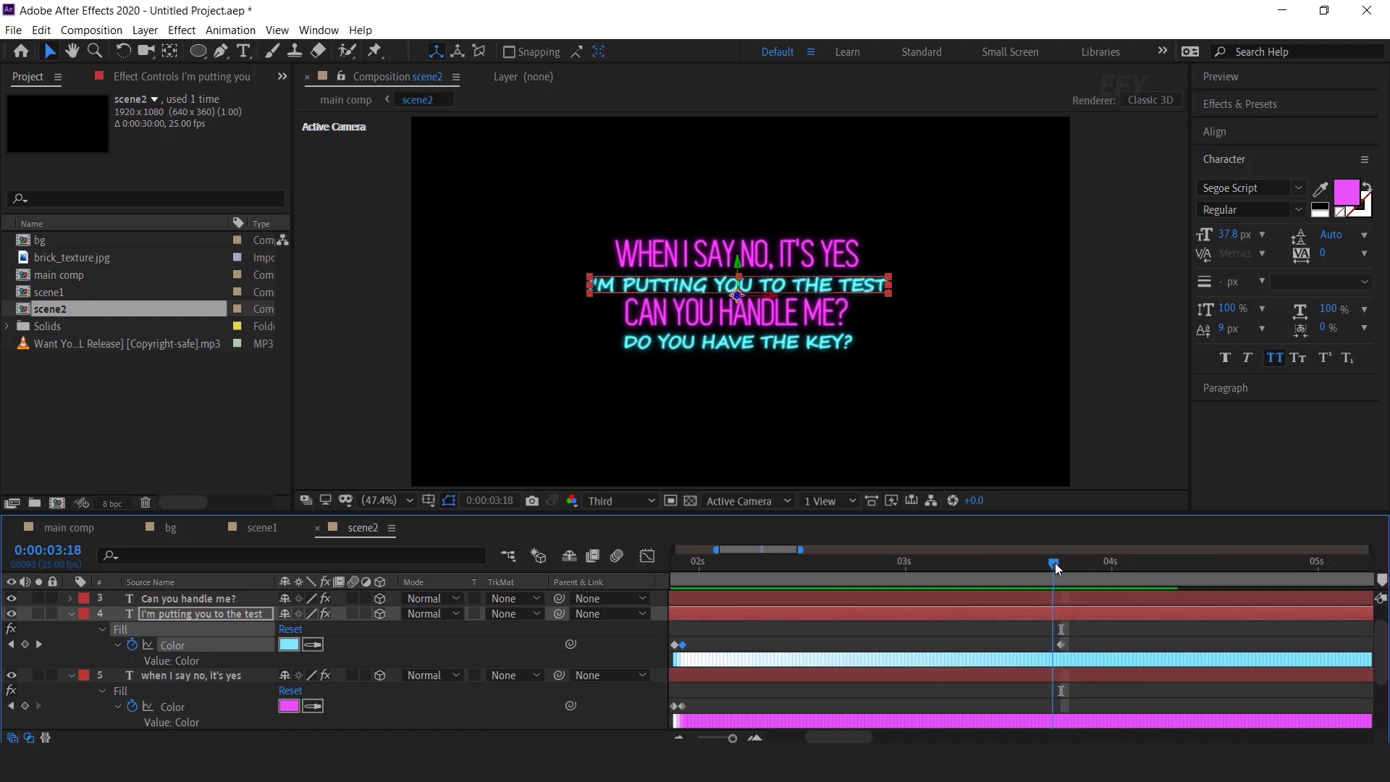
pyautogui.click(295, 643)
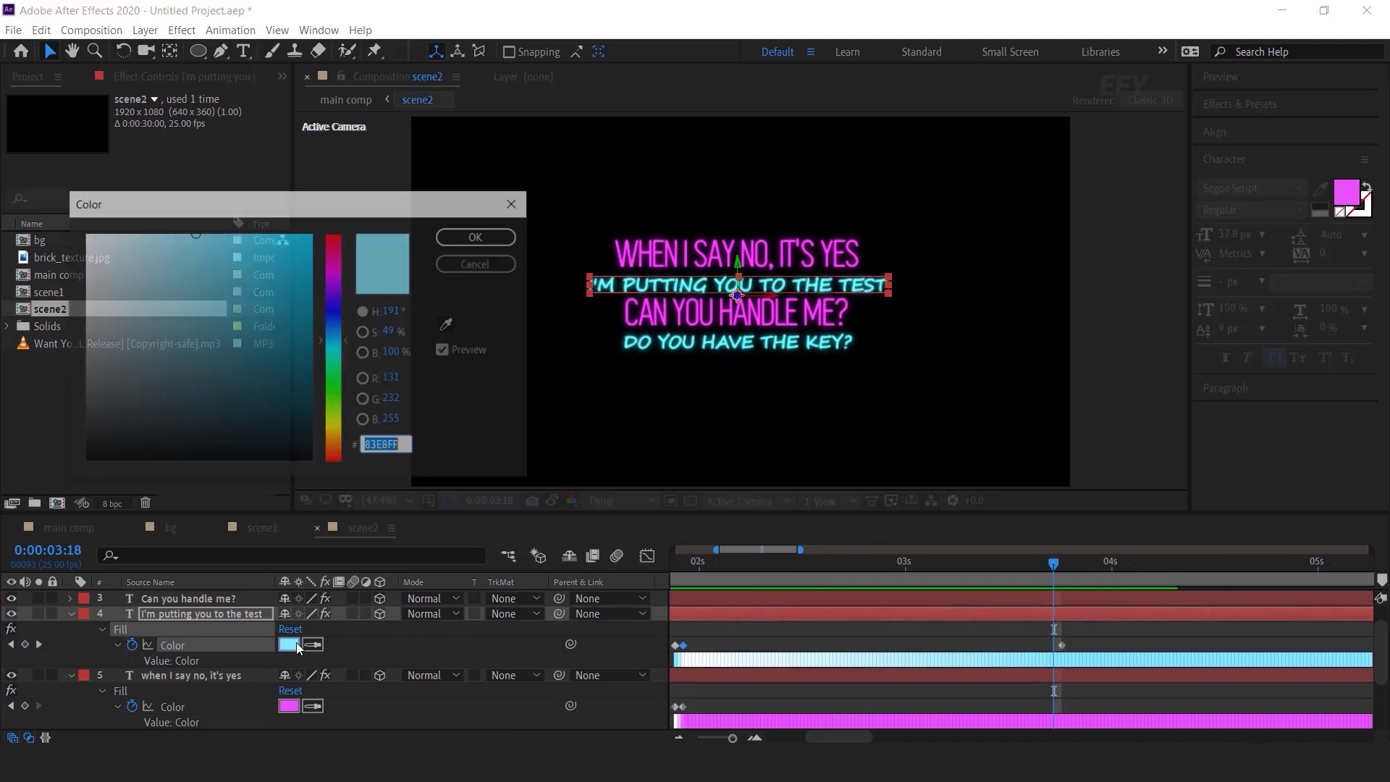
pyautogui.moveTo(112, 269); pyautogui.dragTo(84, 234)
pyautogui.click(479, 236)
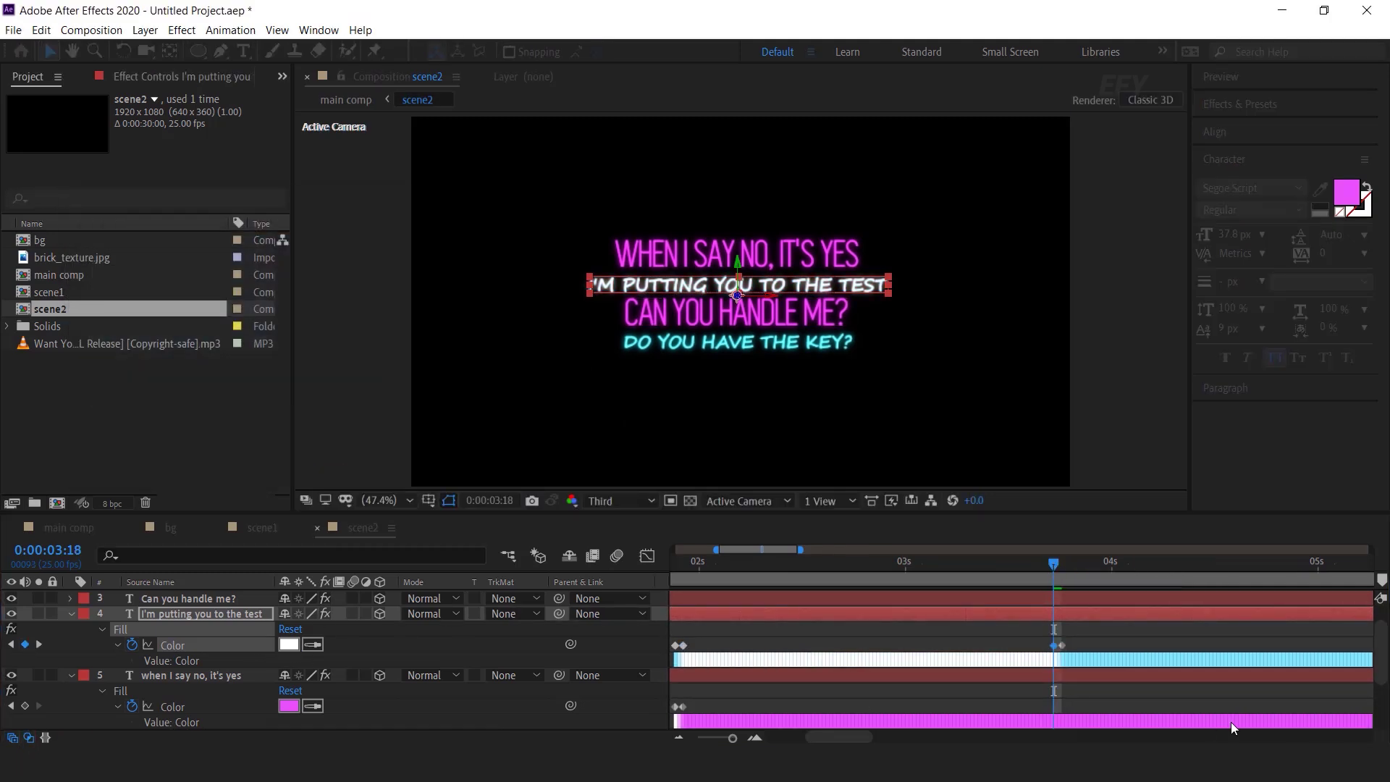
# Preview scene2 from about 0:00:01:11 to check when "I'm putting you to the test" switches color
pyautogui.press('-')
pyautogui.click(783, 563)
pyautogui.press('space')
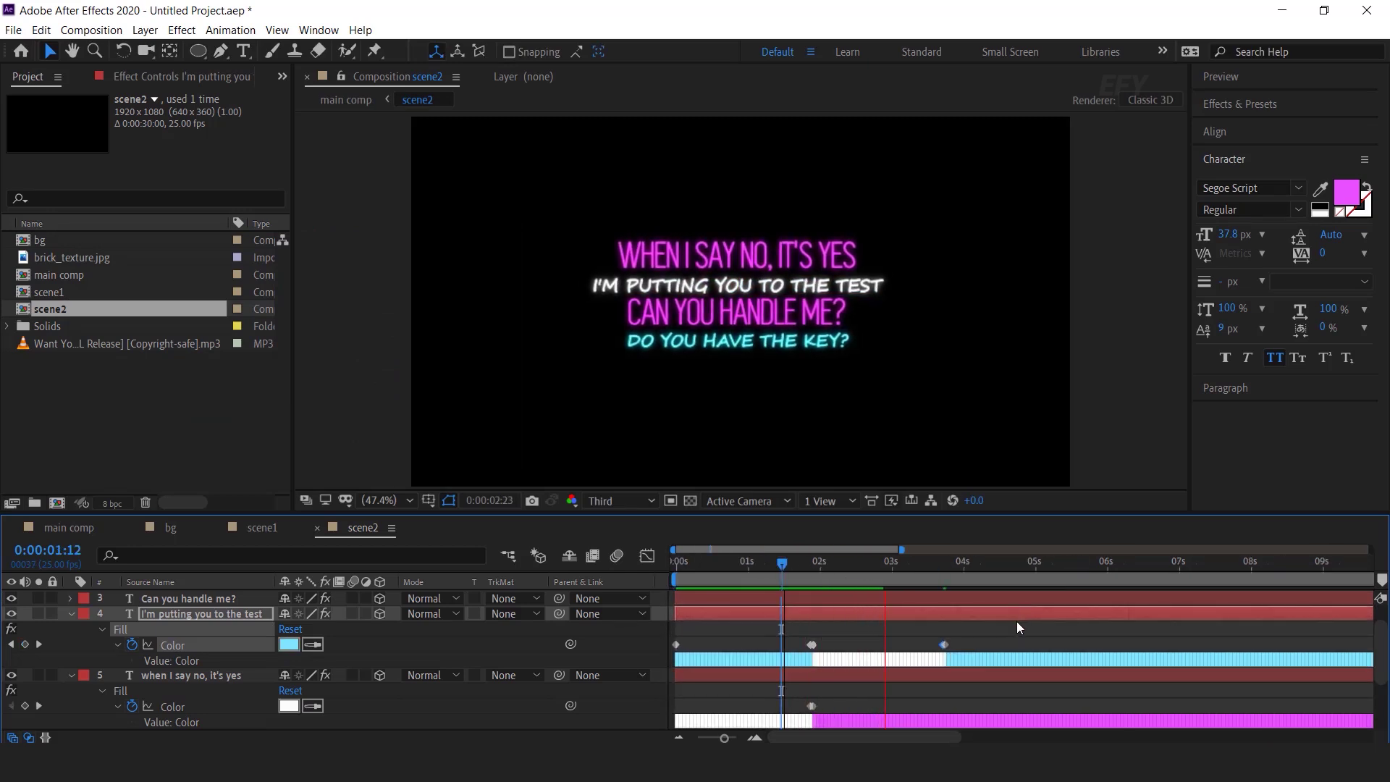
pyautogui.click(781, 563)
pyautogui.press('space')
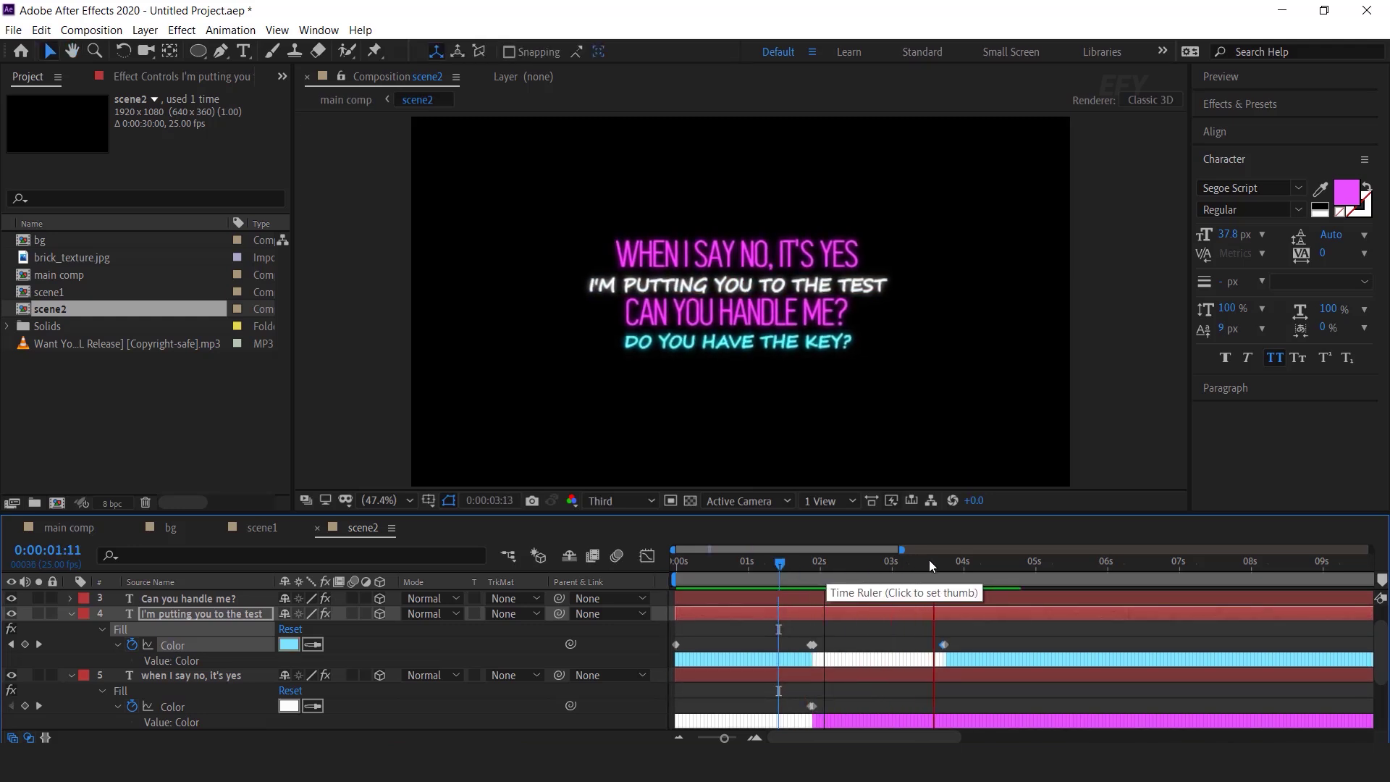
pyautogui.press('space')
# Delete the white Fill Color keyframe of "Can you handle me?" and move its magenta keyframe to 0:00:03:19
pyautogui.click(915, 596)
pyautogui.press('u')
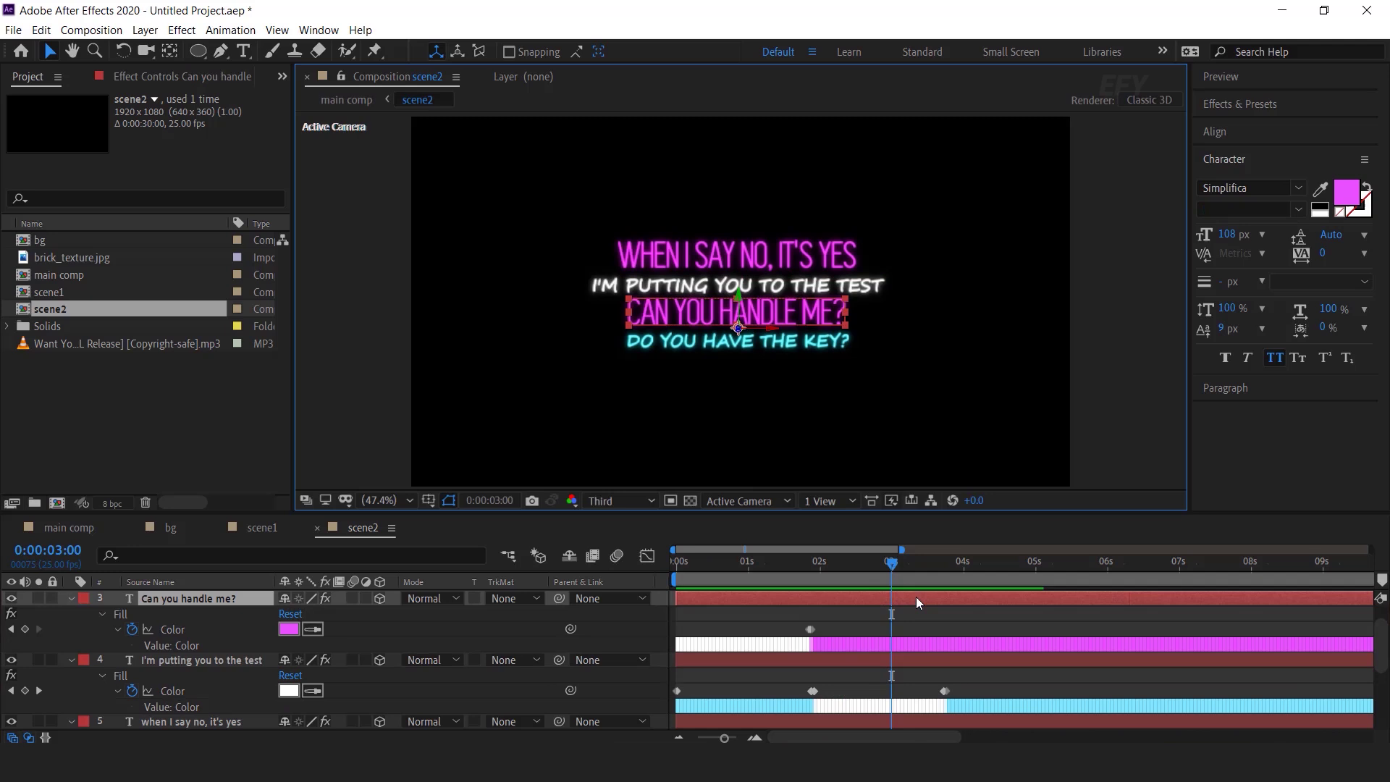
pyautogui.moveTo(810, 629); pyautogui.dragTo(897, 638)
pyautogui.scroll(3, 896, 635)
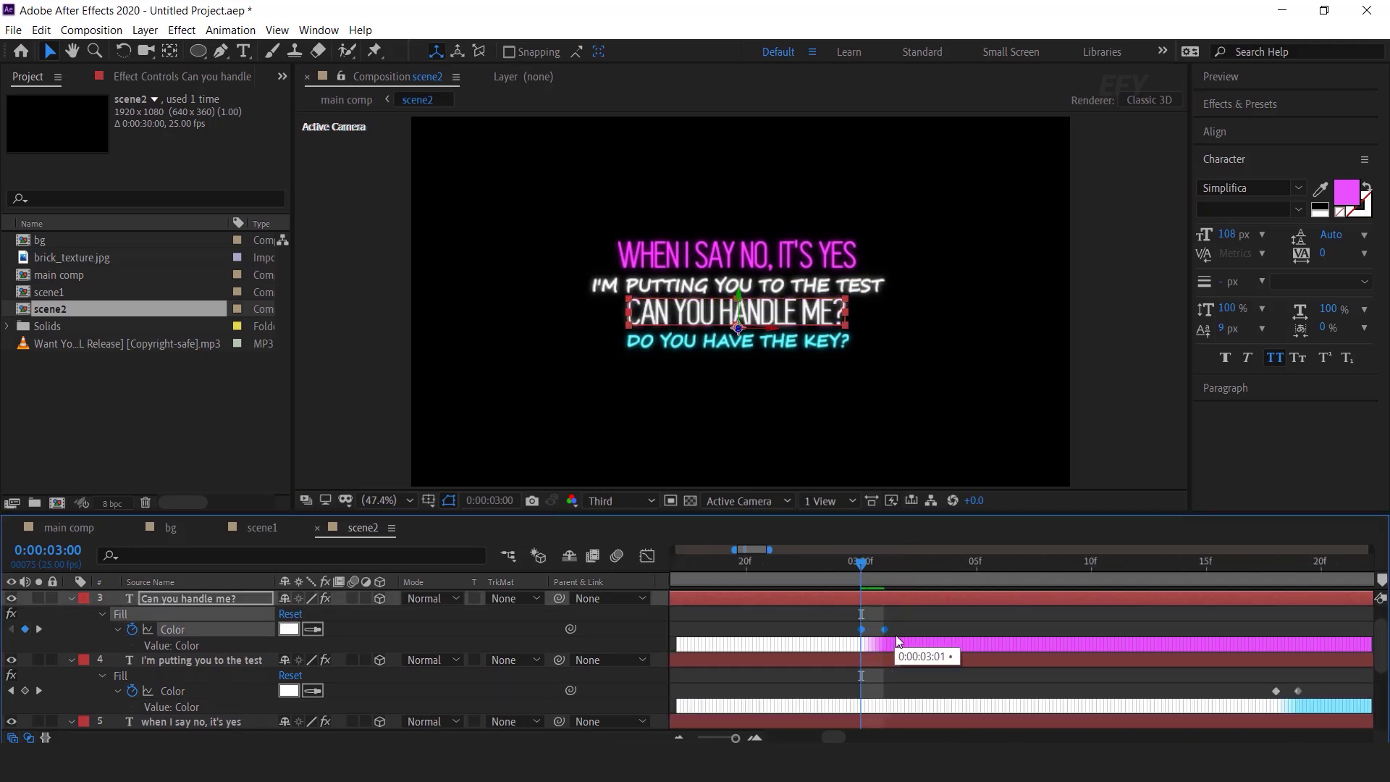
pyautogui.scroll(-2, 896, 635)
pyautogui.click(909, 631)
pyautogui.click(888, 631)
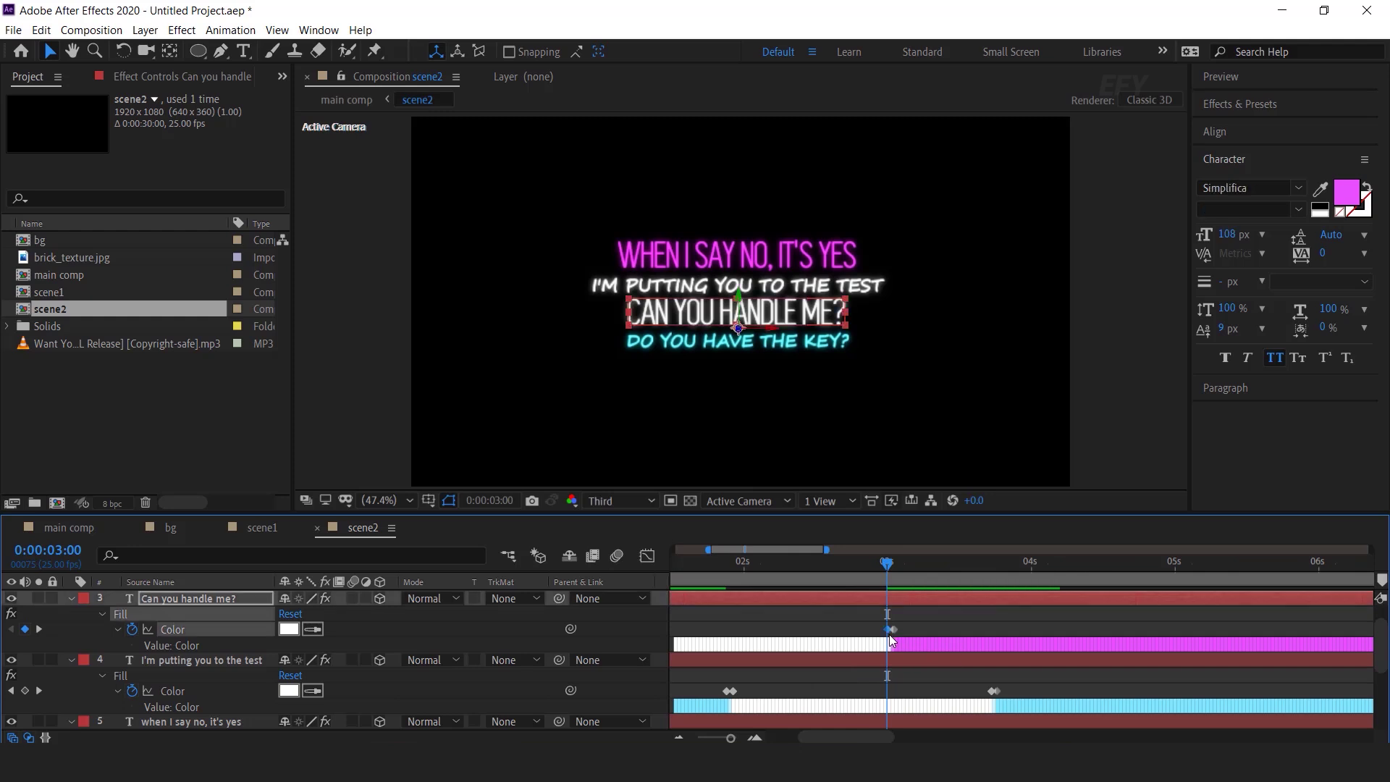
pyautogui.press('Delete')
pyautogui.click(893, 630)
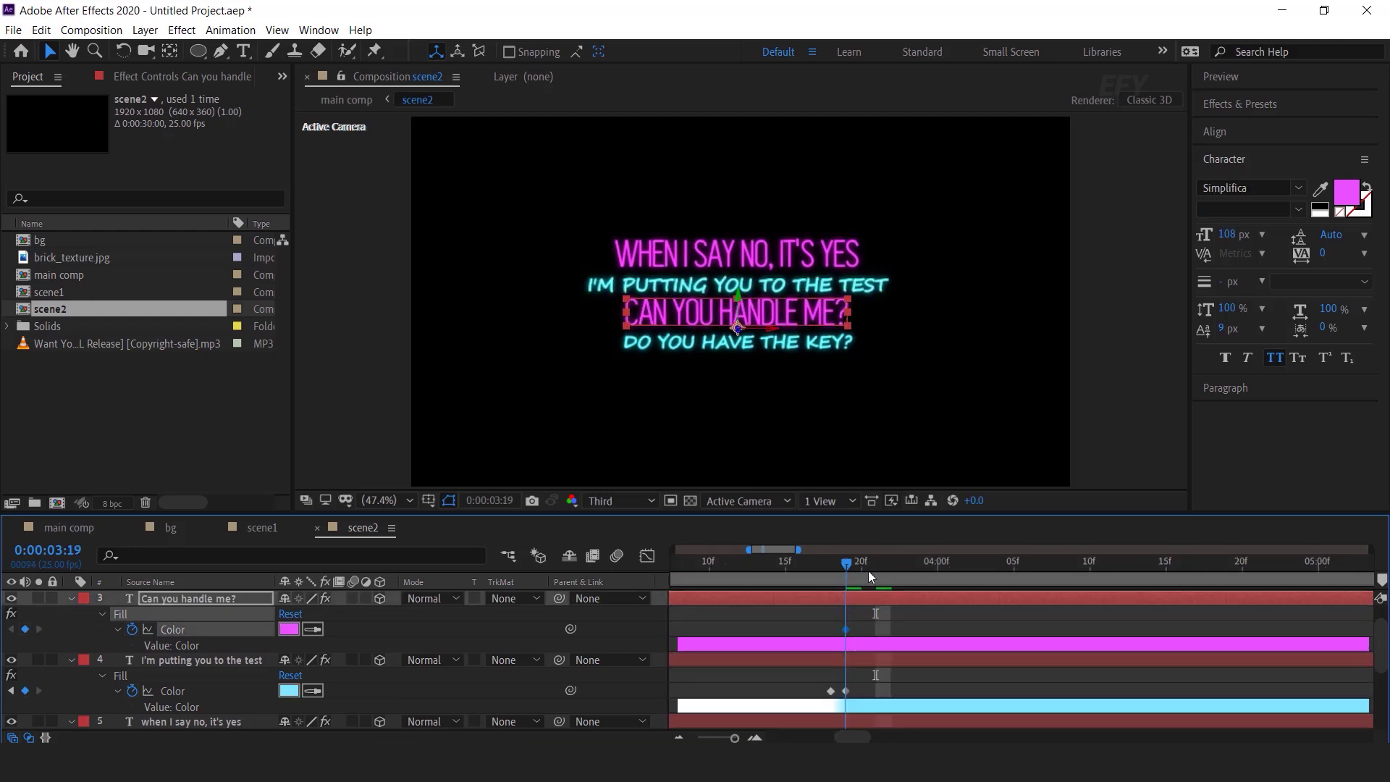
# Turn "Can you handle me?" white with a Fill Color keyframe of FFFFFF at 0:00:03:20
pyautogui.click(868, 570)
pyautogui.click(289, 628)
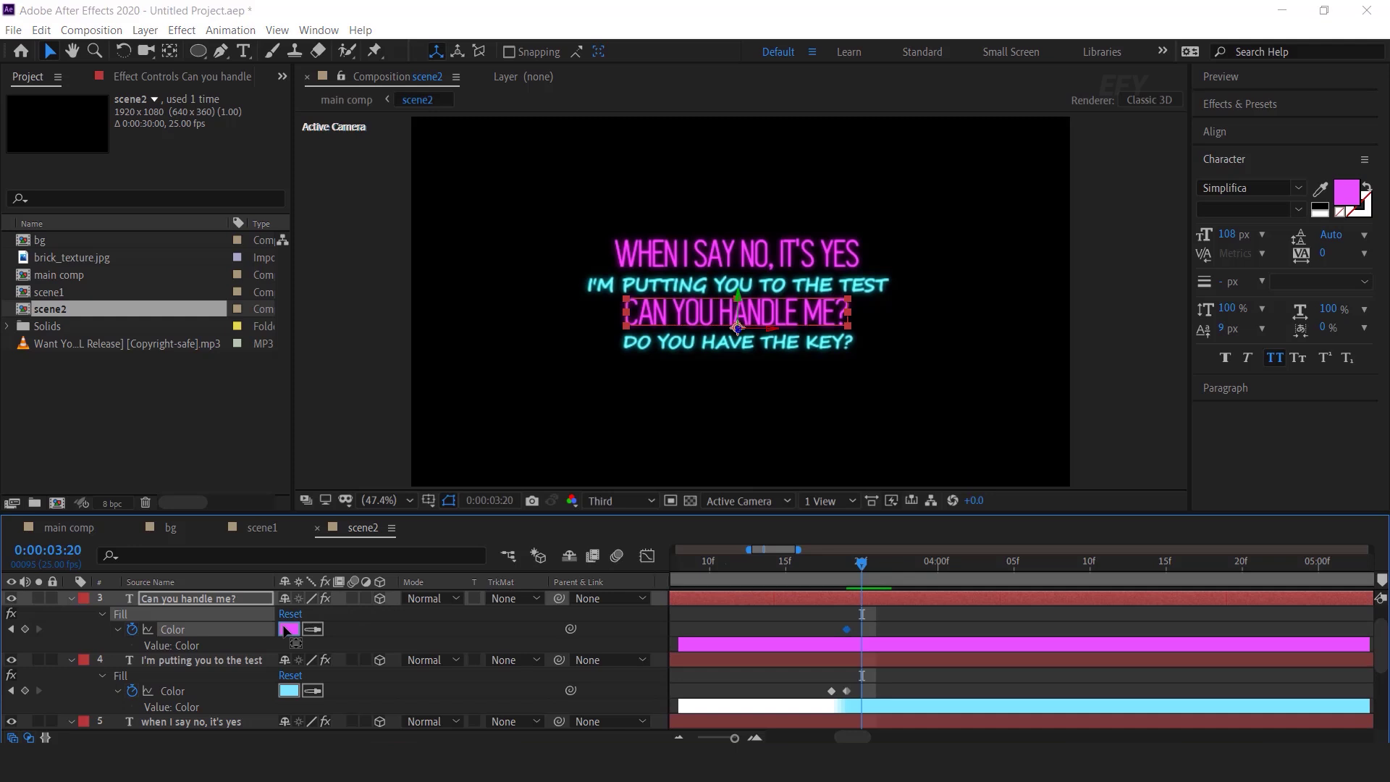
pyautogui.write('ffffff')
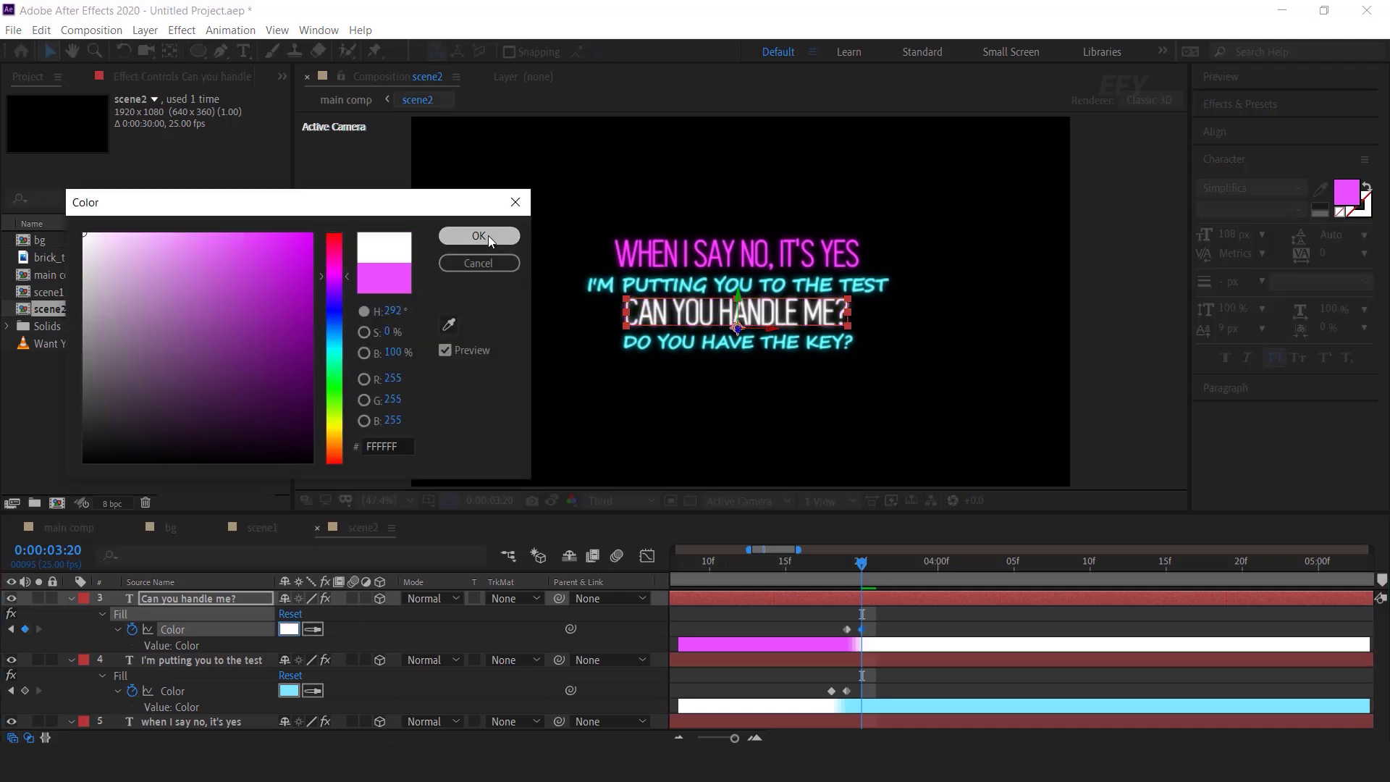
pyautogui.click(479, 235)
# Preview scene2 around the three-second mark to check when "Can you handle me?" turns white
pyautogui.press('-')
pyautogui.moveTo(849, 566); pyautogui.dragTo(828, 566)
pyautogui.press('space')
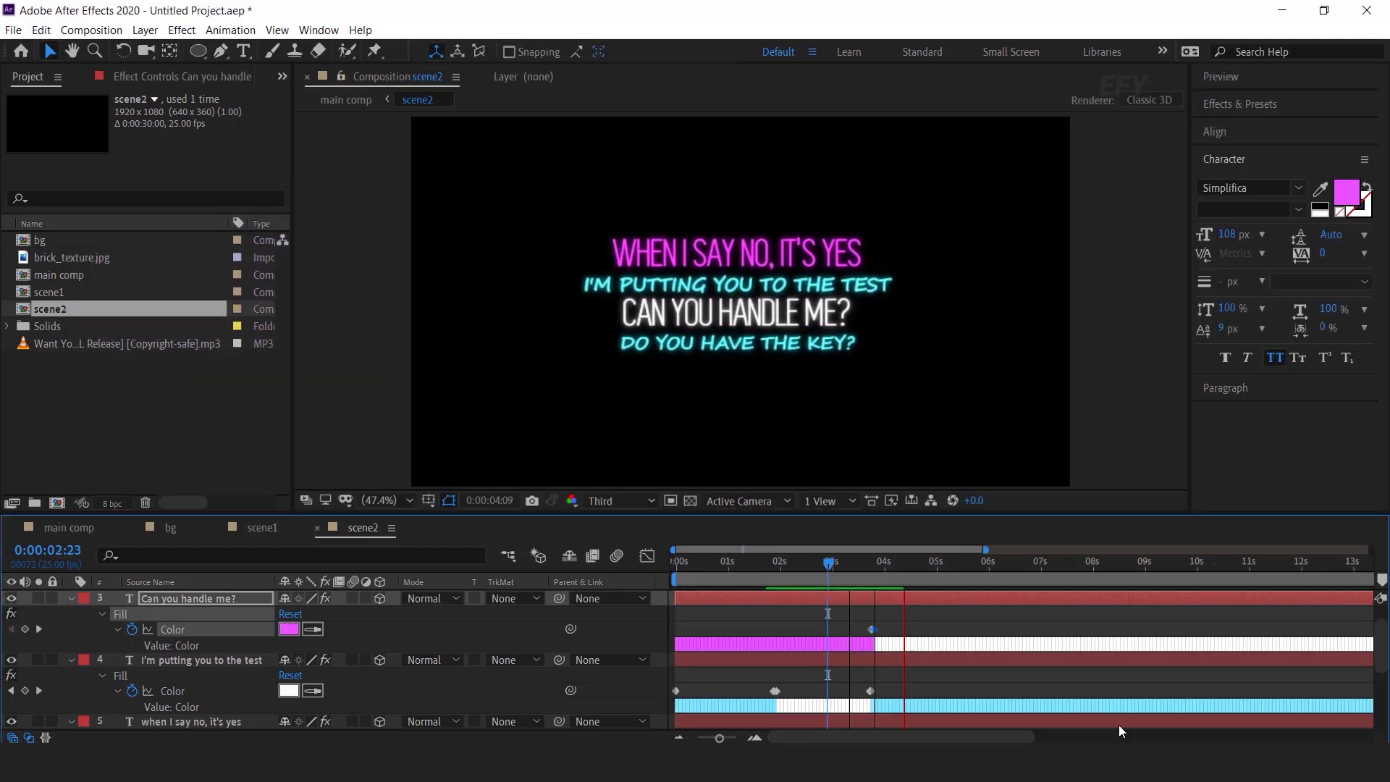
pyautogui.click(863, 562)
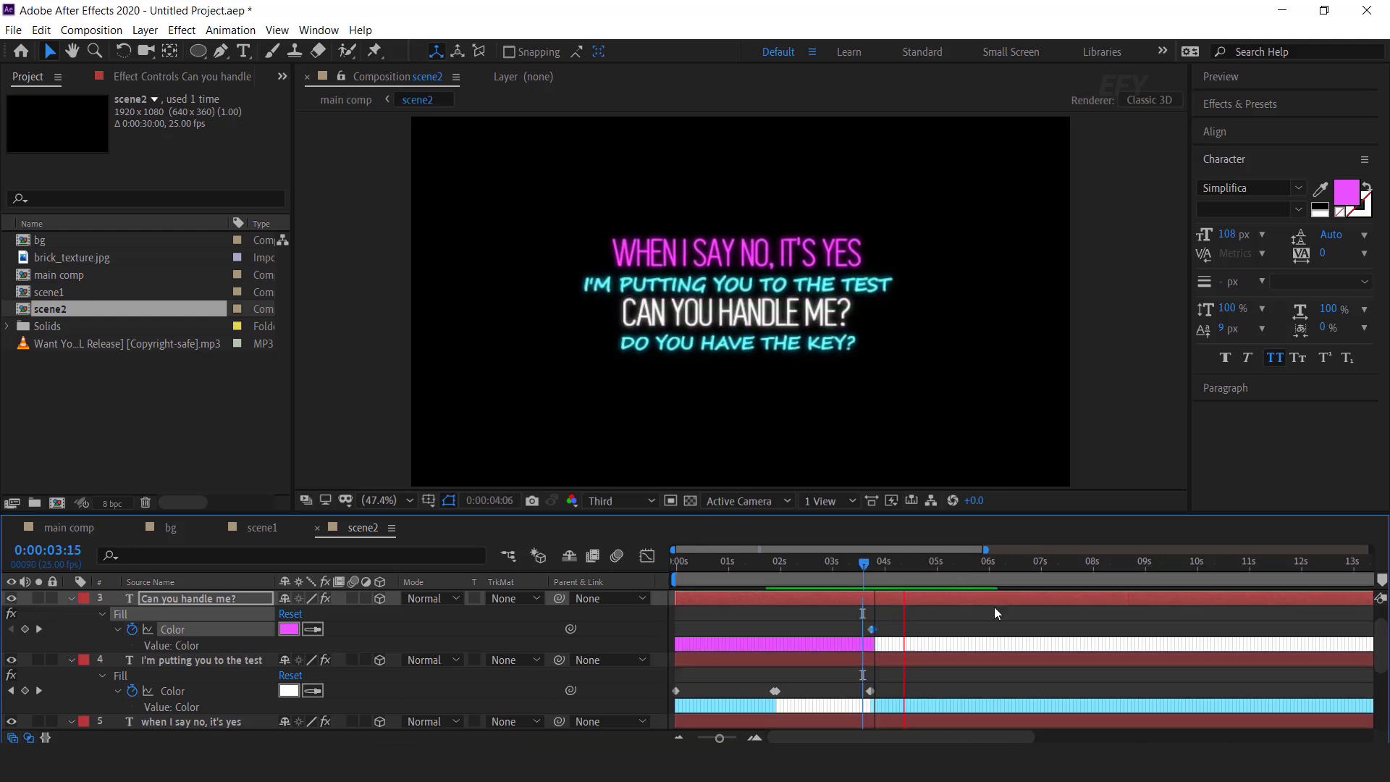
# Hold "Can you handle me?" white with a Fill Color keyframe at 0:00:05:21, and return it to copied magenta E750FF at 0:00:05:22
pyautogui.click(981, 572)
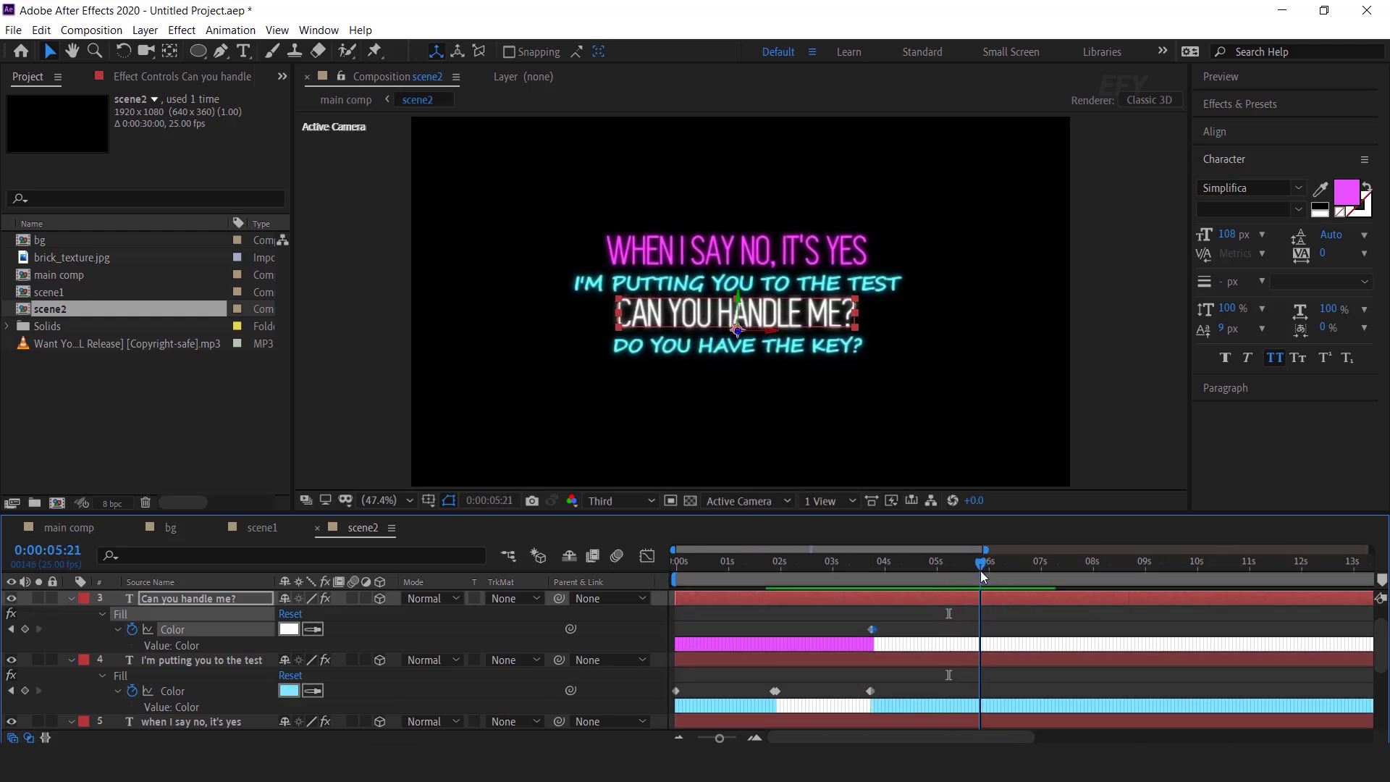
pyautogui.scroll(2, 914, 639)
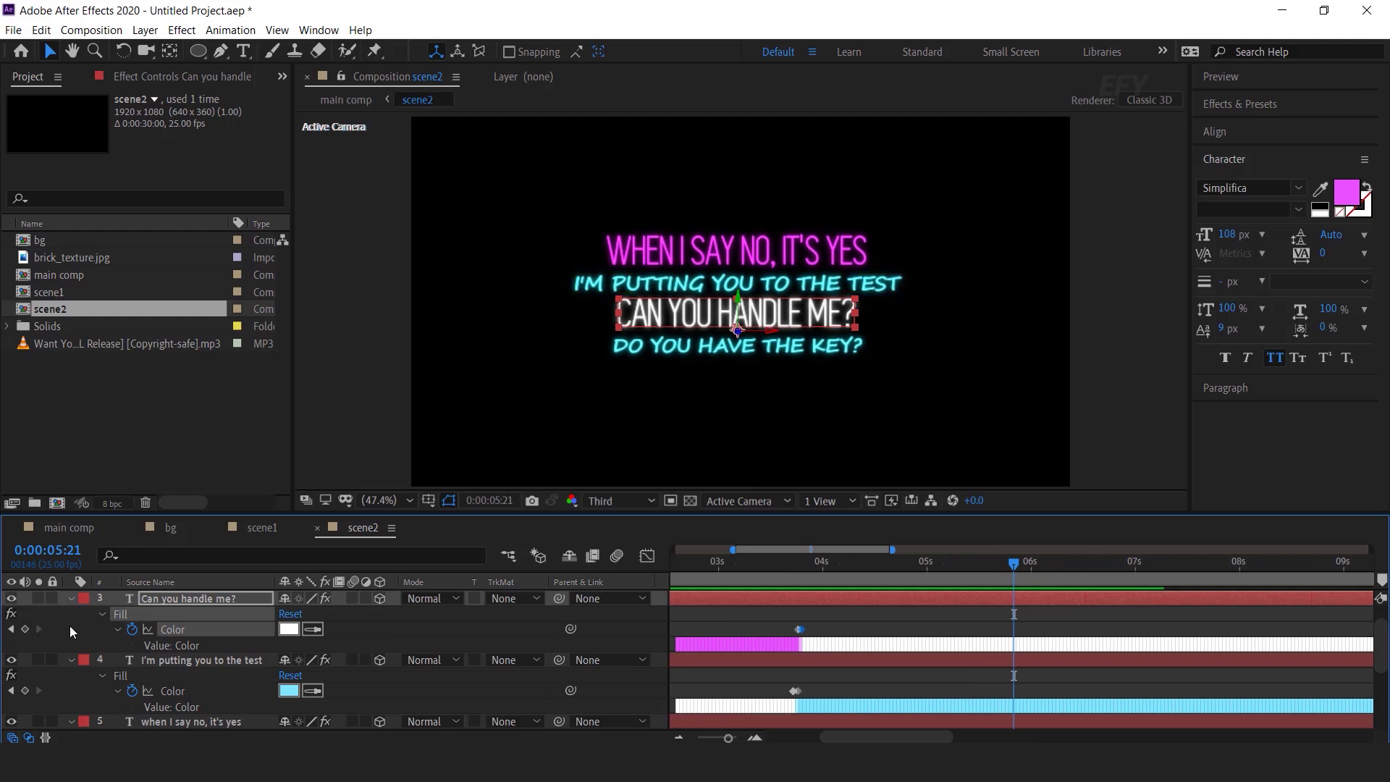
pyautogui.click(797, 567)
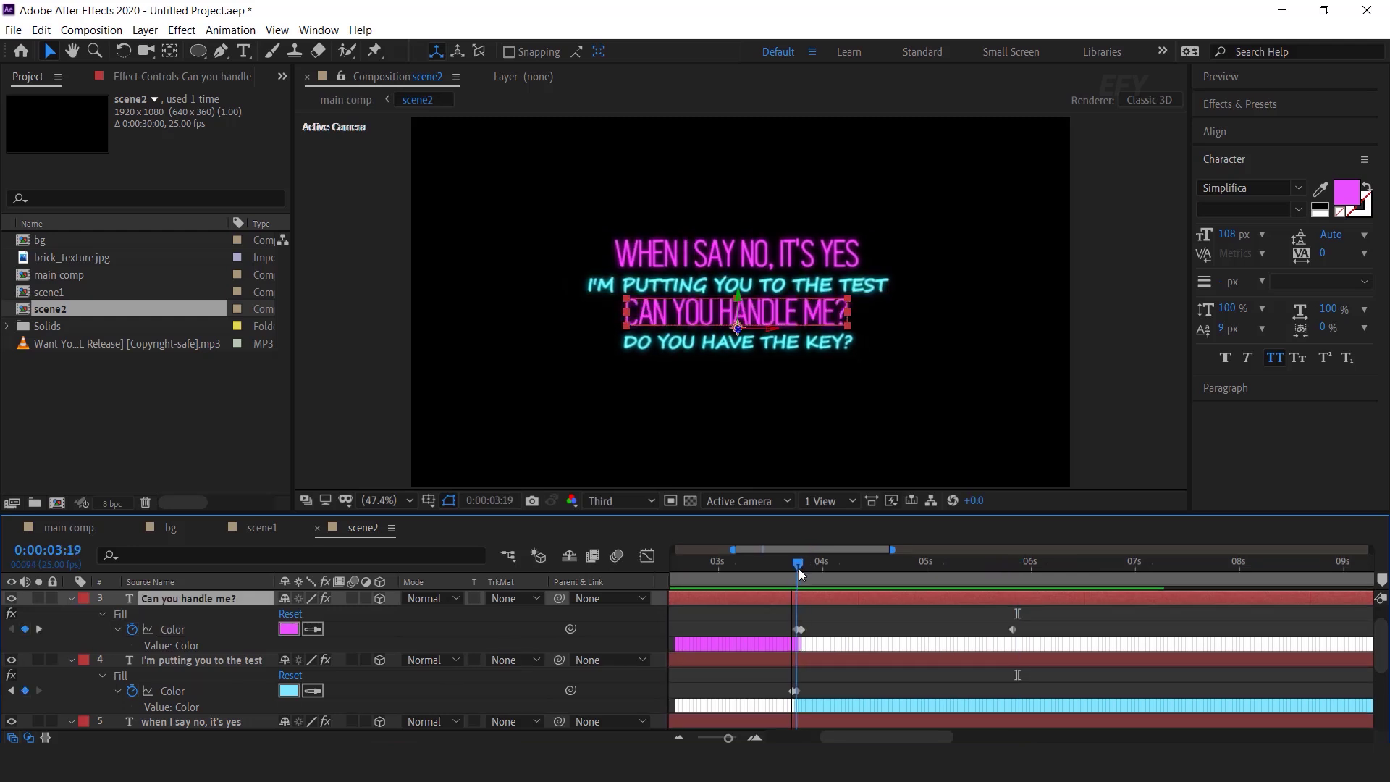
pyautogui.click(289, 628)
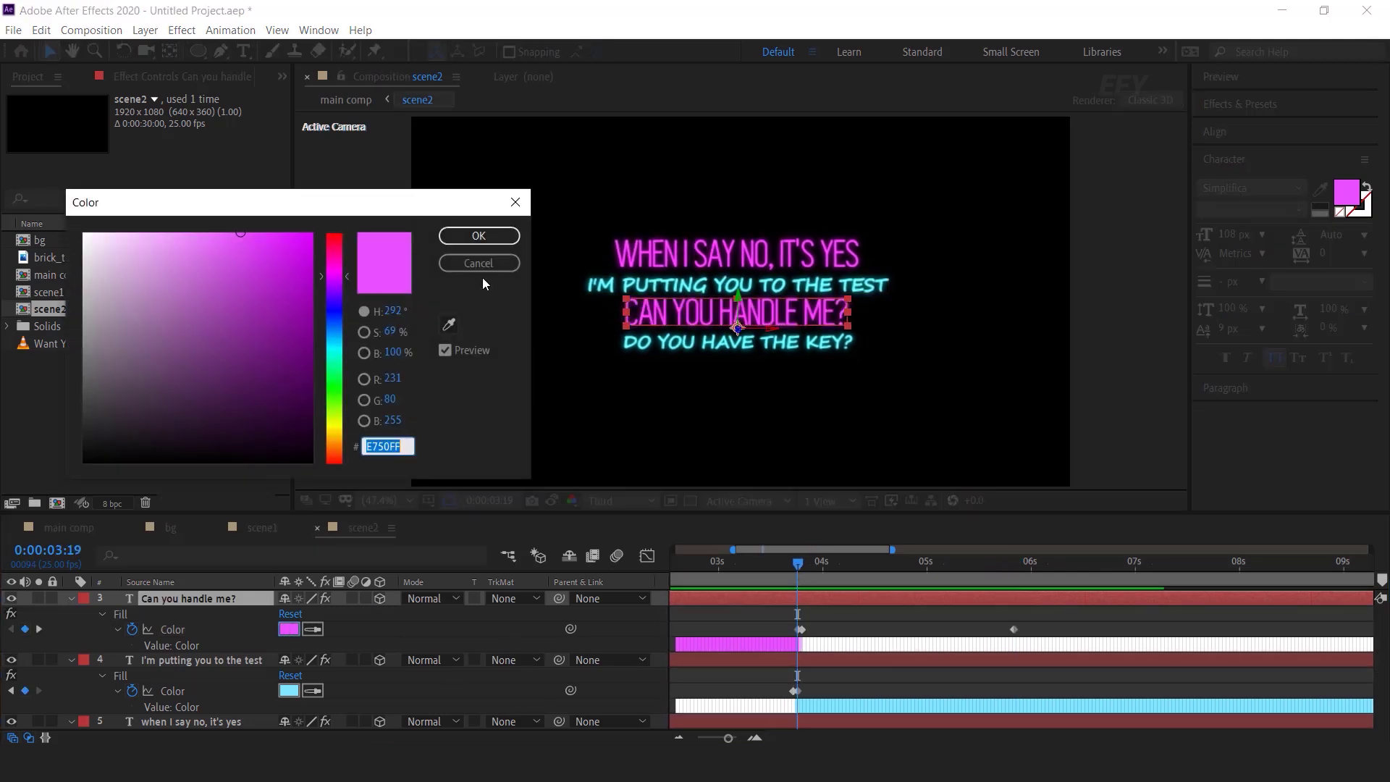
pyautogui.click(475, 239)
pyautogui.click(1015, 565)
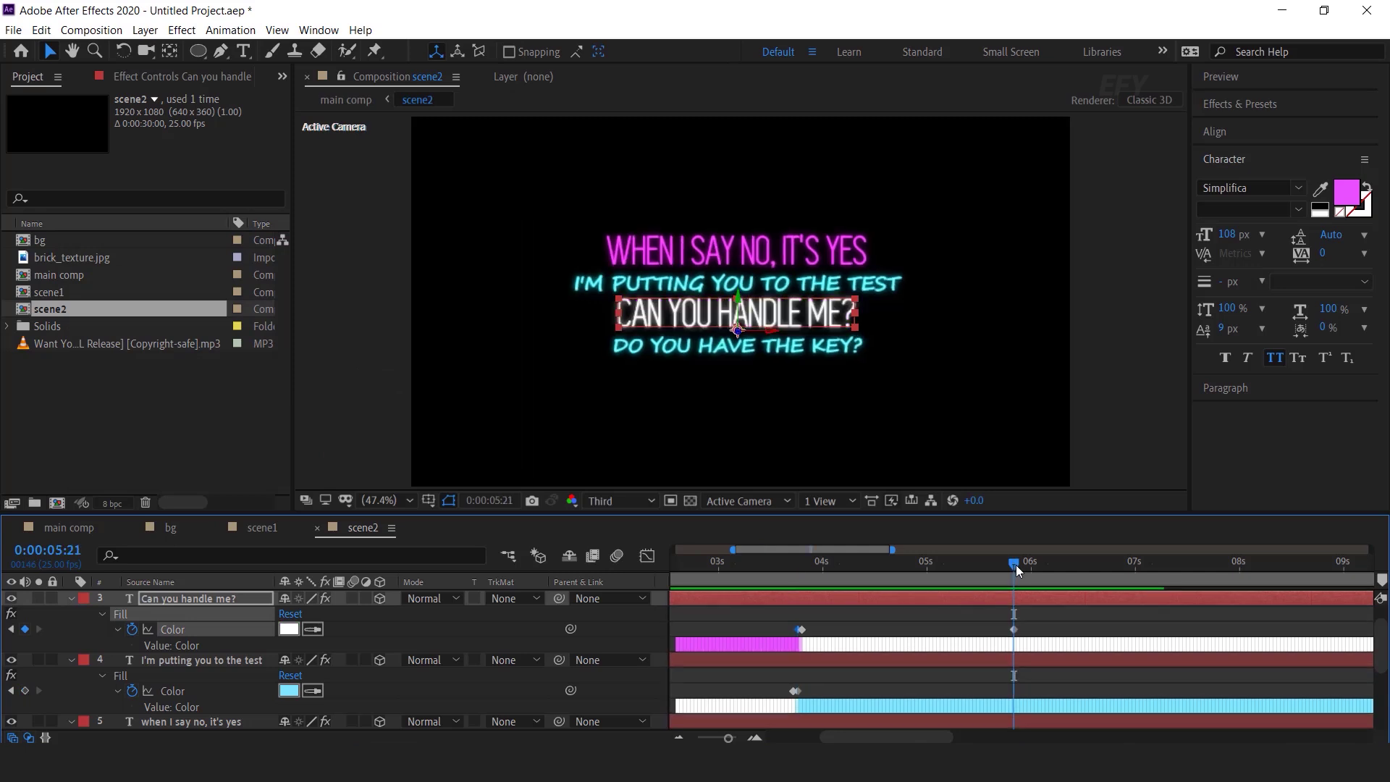
pyautogui.click(294, 629)
pyautogui.hotkey('ctrl', 'v')
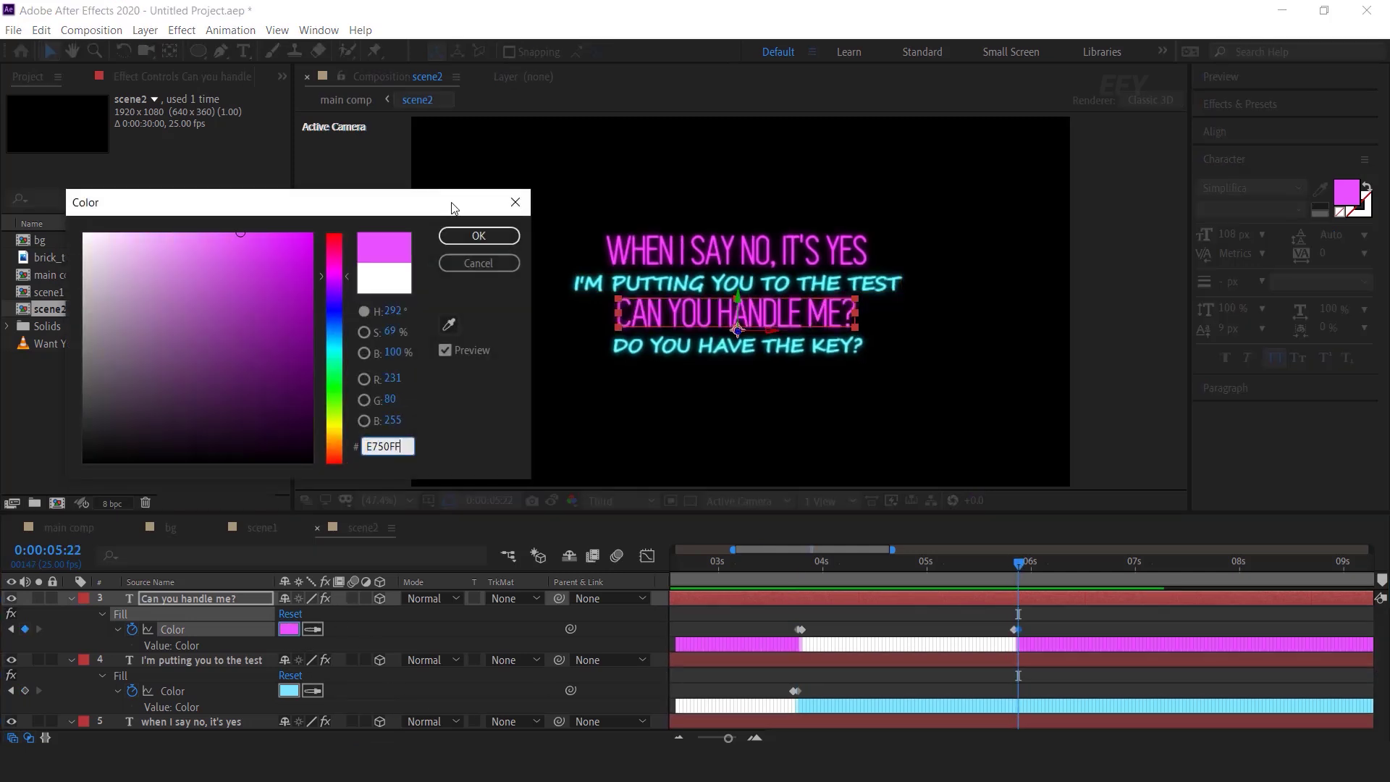
pyautogui.click(474, 237)
# Preview scene2 from the start to check the color switches of the first three lyric lines
pyautogui.scroll(-4, 1019, 623)
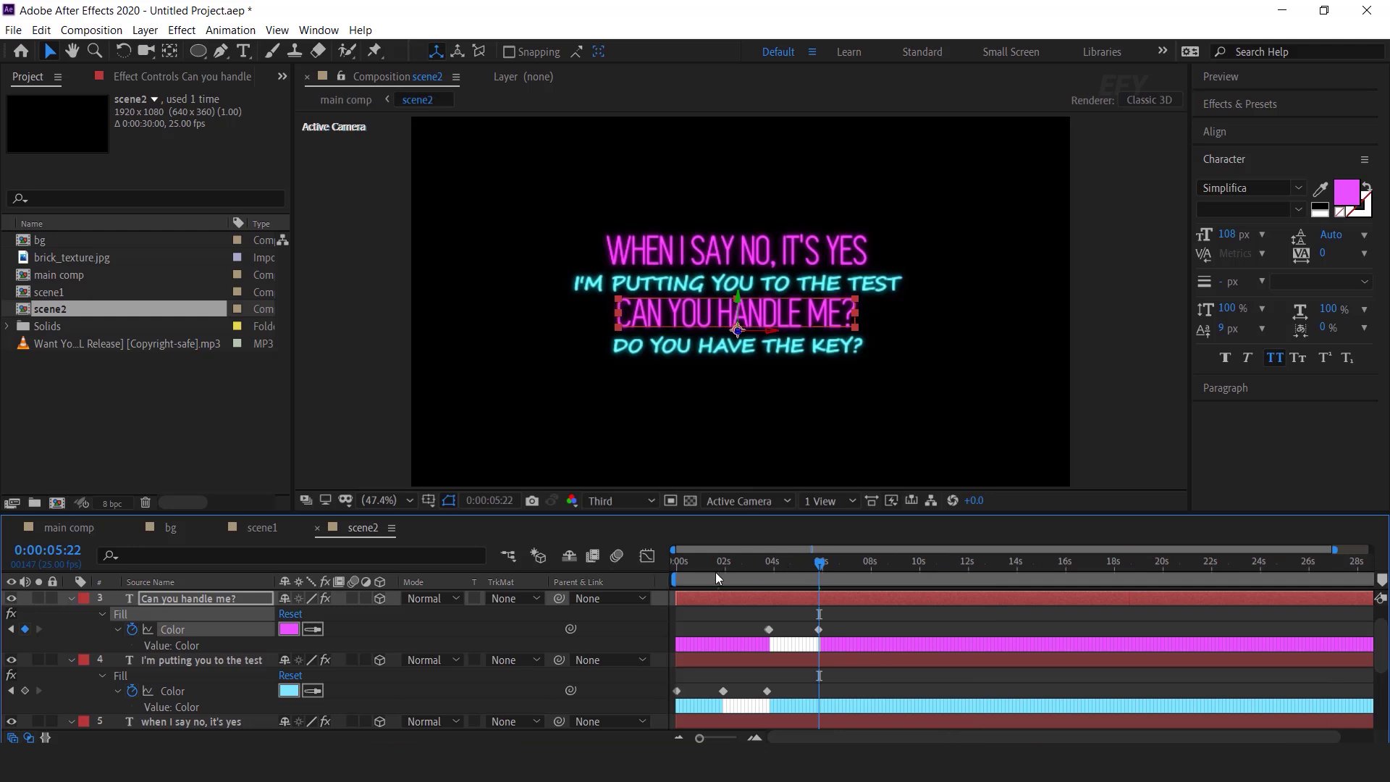
pyautogui.press('space')
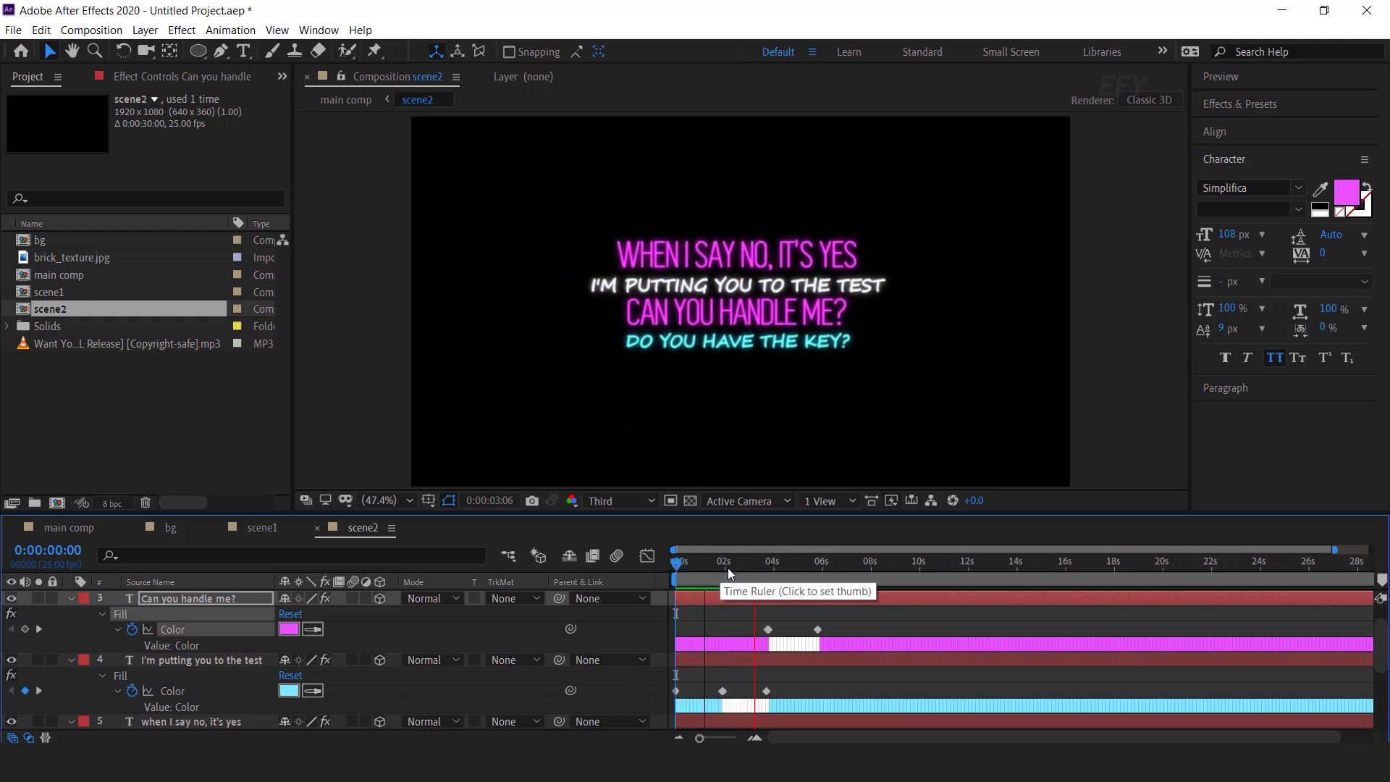
pyautogui.click(826, 563)
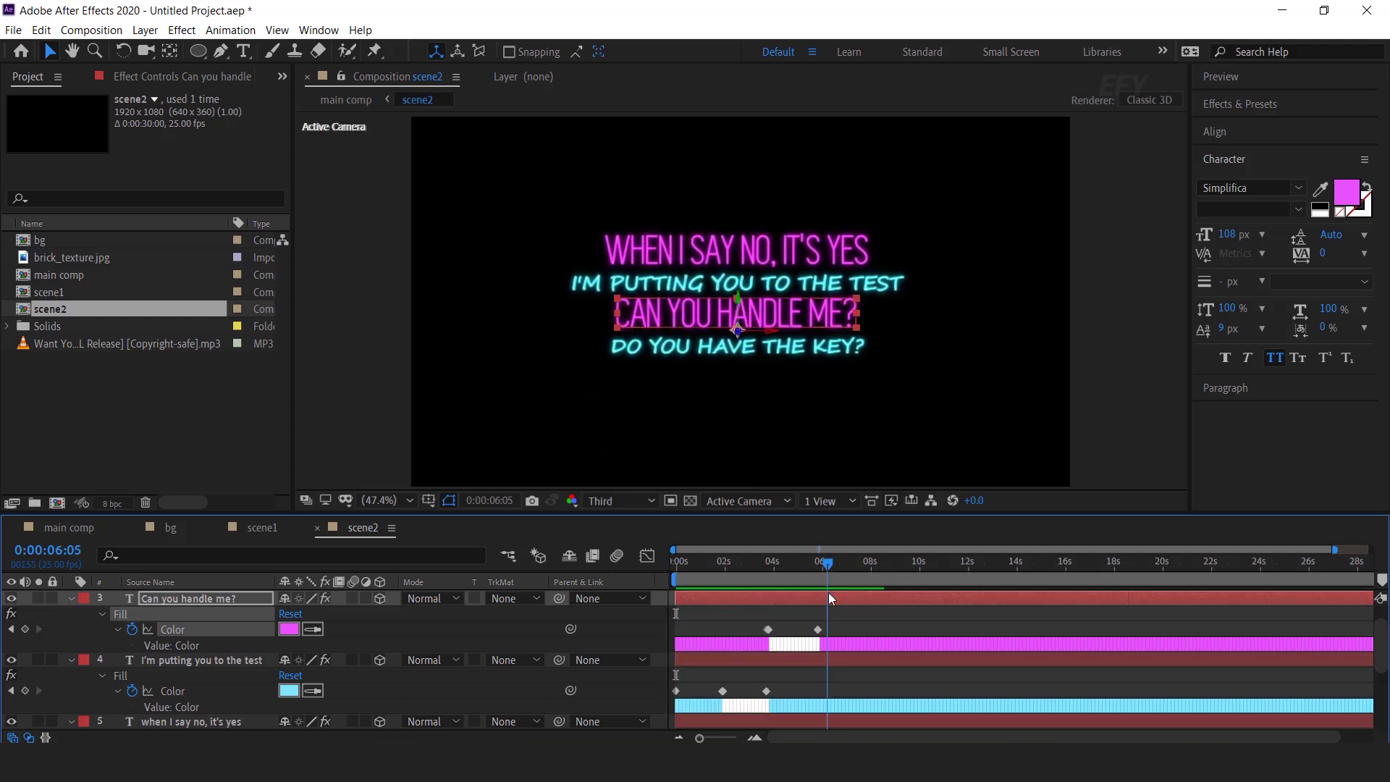
# Show the Fill Color keyframes of "Do you have the key?", try shifting them to about 0:00:05:15, and delete them
pyautogui.scroll(1, 833, 601)
pyautogui.click(845, 613)
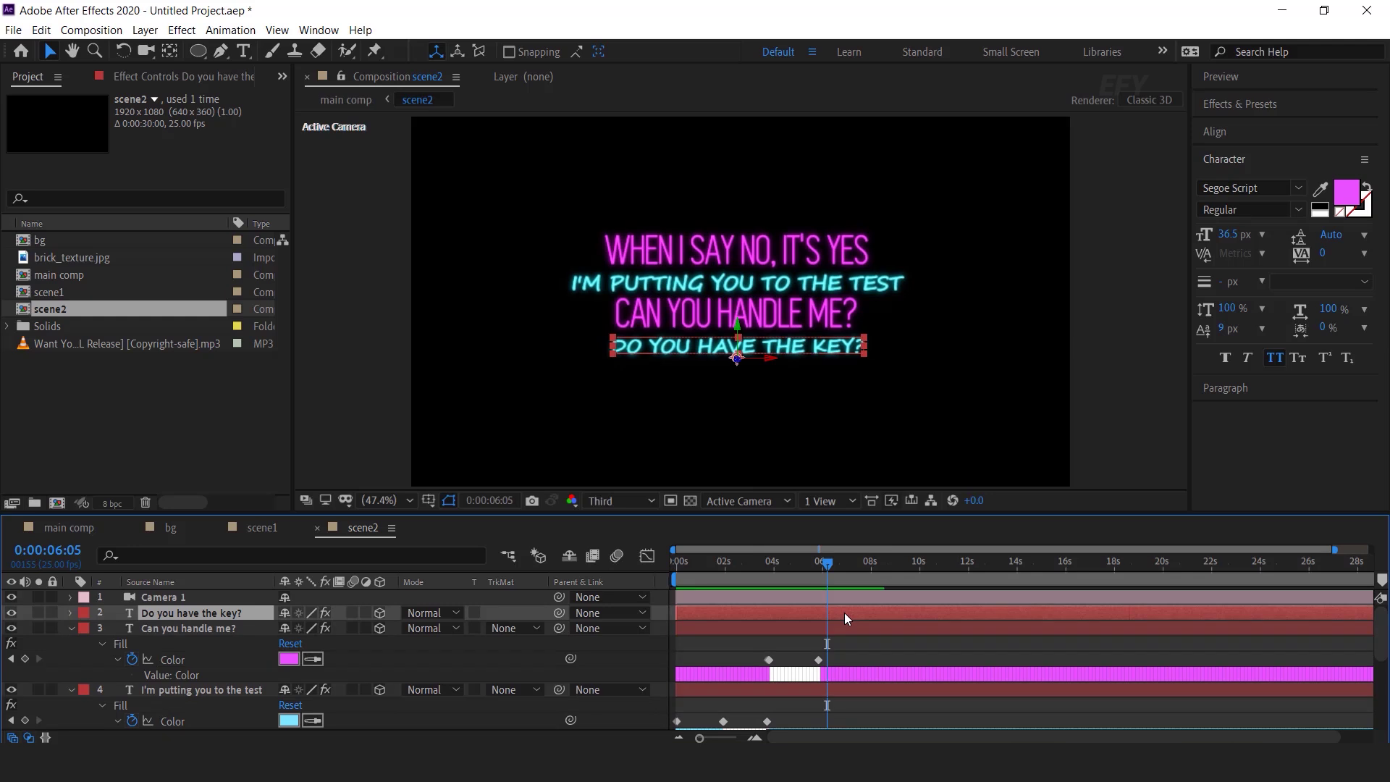
pyautogui.press('u')
pyautogui.click(740, 633)
pyautogui.scroll(2, 735, 636)
pyautogui.click(713, 643)
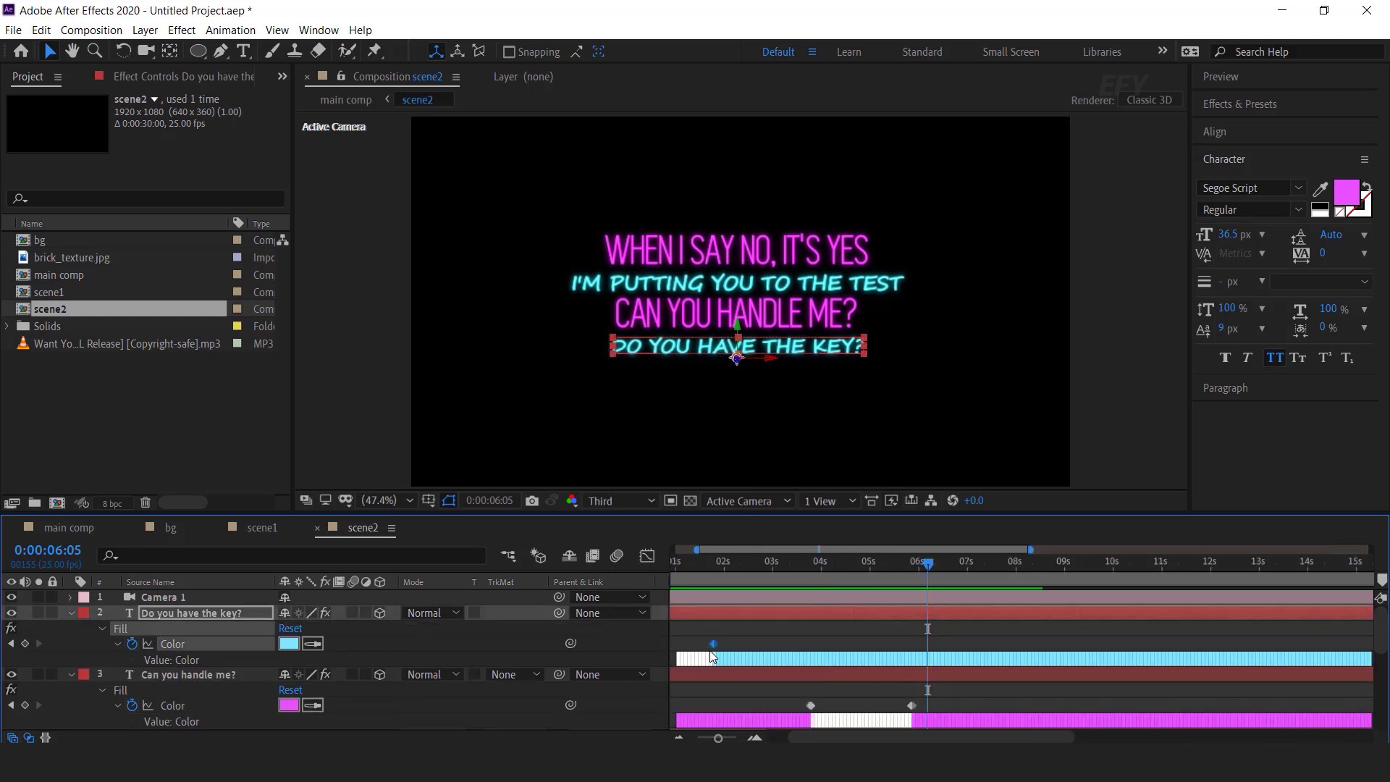
pyautogui.moveTo(714, 641); pyautogui.dragTo(903, 649)
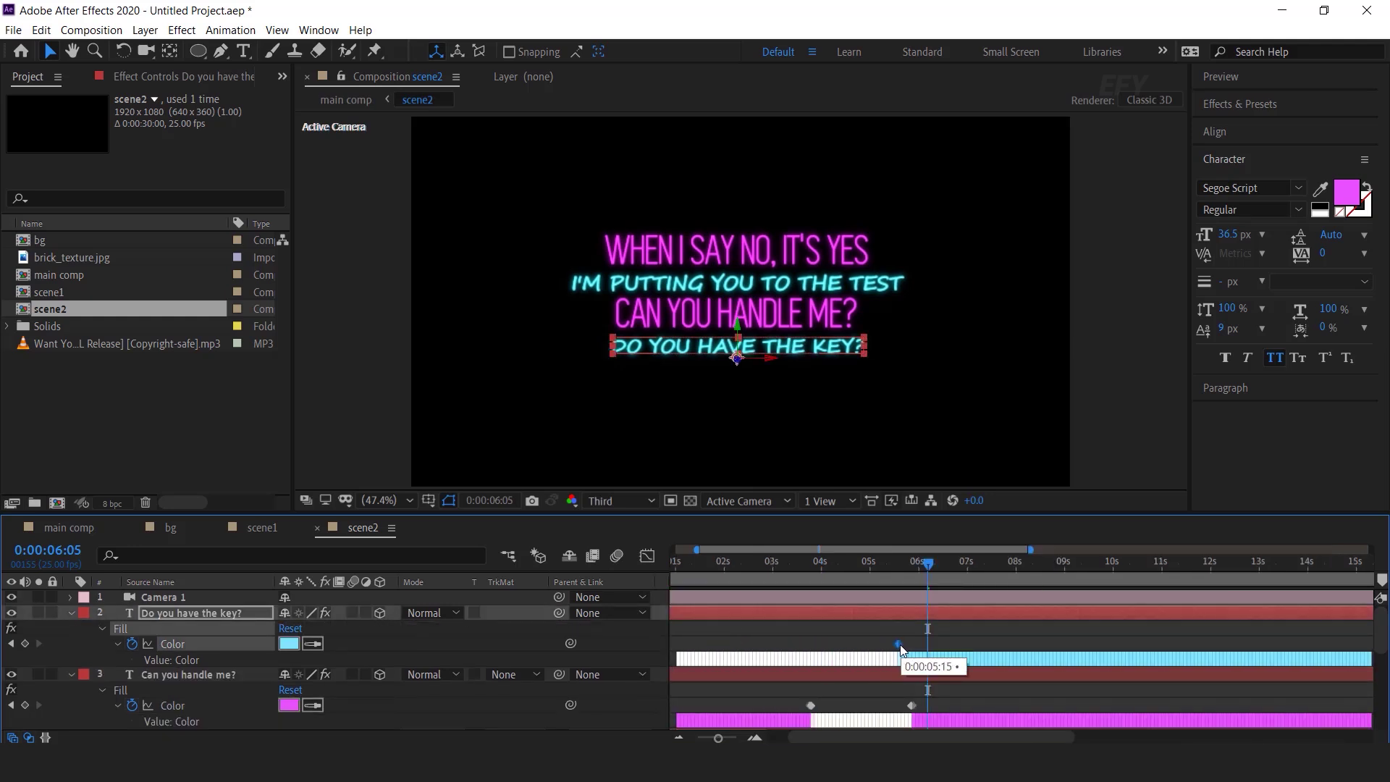
pyautogui.press('Delete')
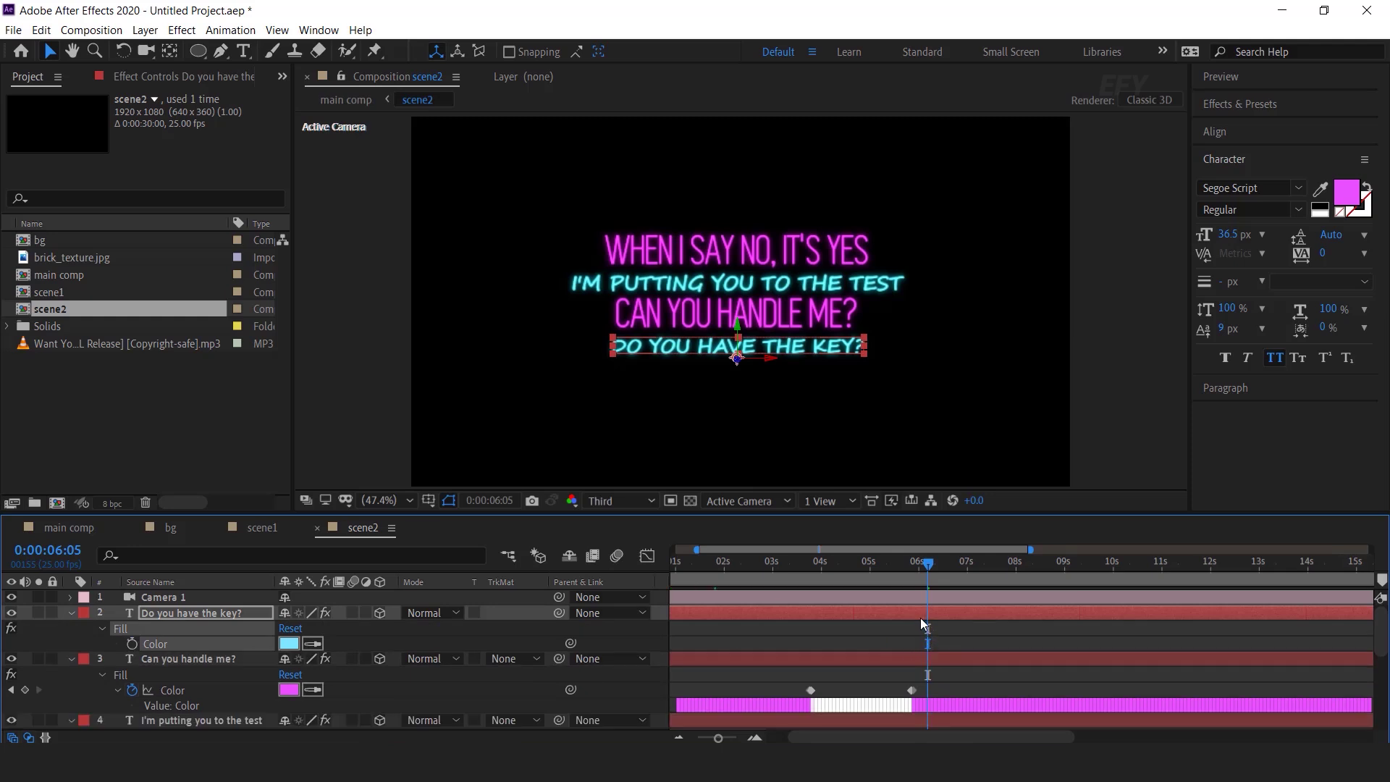
# Preview scene2 before the six-second mark to time "Do you have the key?", and put the current time at 0:00:05:23
pyautogui.click(921, 617)
pyautogui.click(803, 563)
pyautogui.press('space')
pyautogui.click(914, 563)
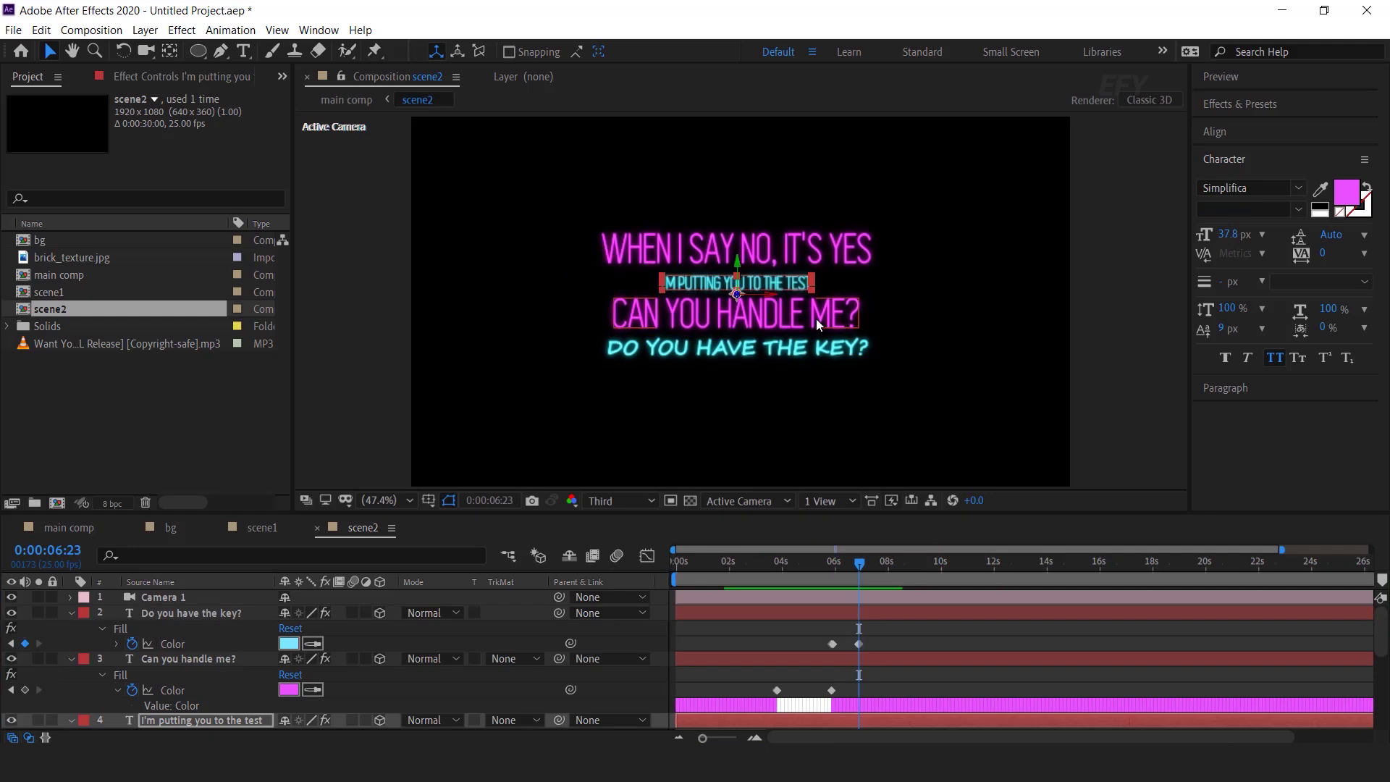
# Change the font of "Do you have the key?" to Simplifica
pyautogui.click(796, 348)
pyautogui.click(1246, 188)
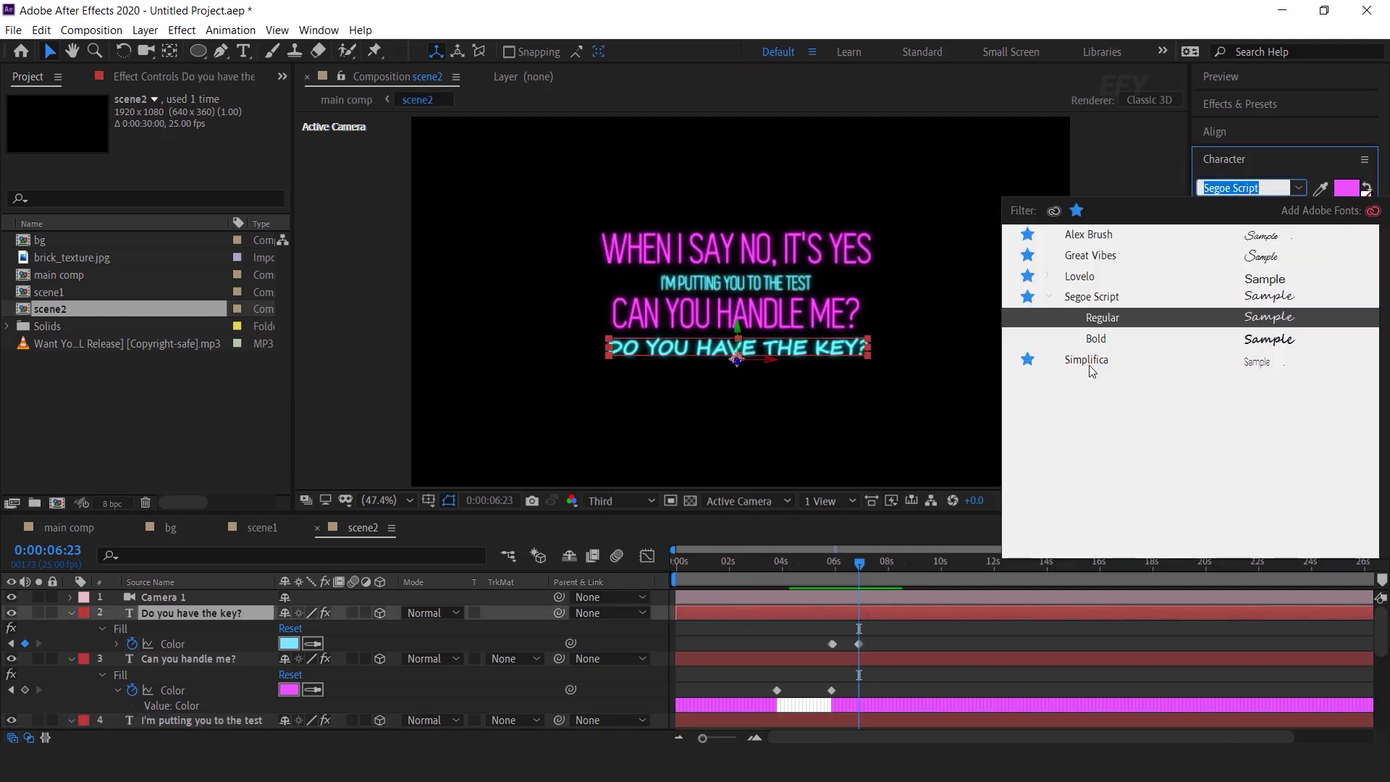
pyautogui.click(1089, 360)
# Enlarge "I'm putting you to the test" to 70 px and move "When I say no, it's yes" slightly up to make room
pyautogui.click(736, 282)
pyautogui.moveTo(1229, 234); pyautogui.dragTo(1254, 234)
pyautogui.click(742, 235)
pyautogui.moveTo(742, 232); pyautogui.dragTo(741, 224)
pyautogui.click(753, 278)
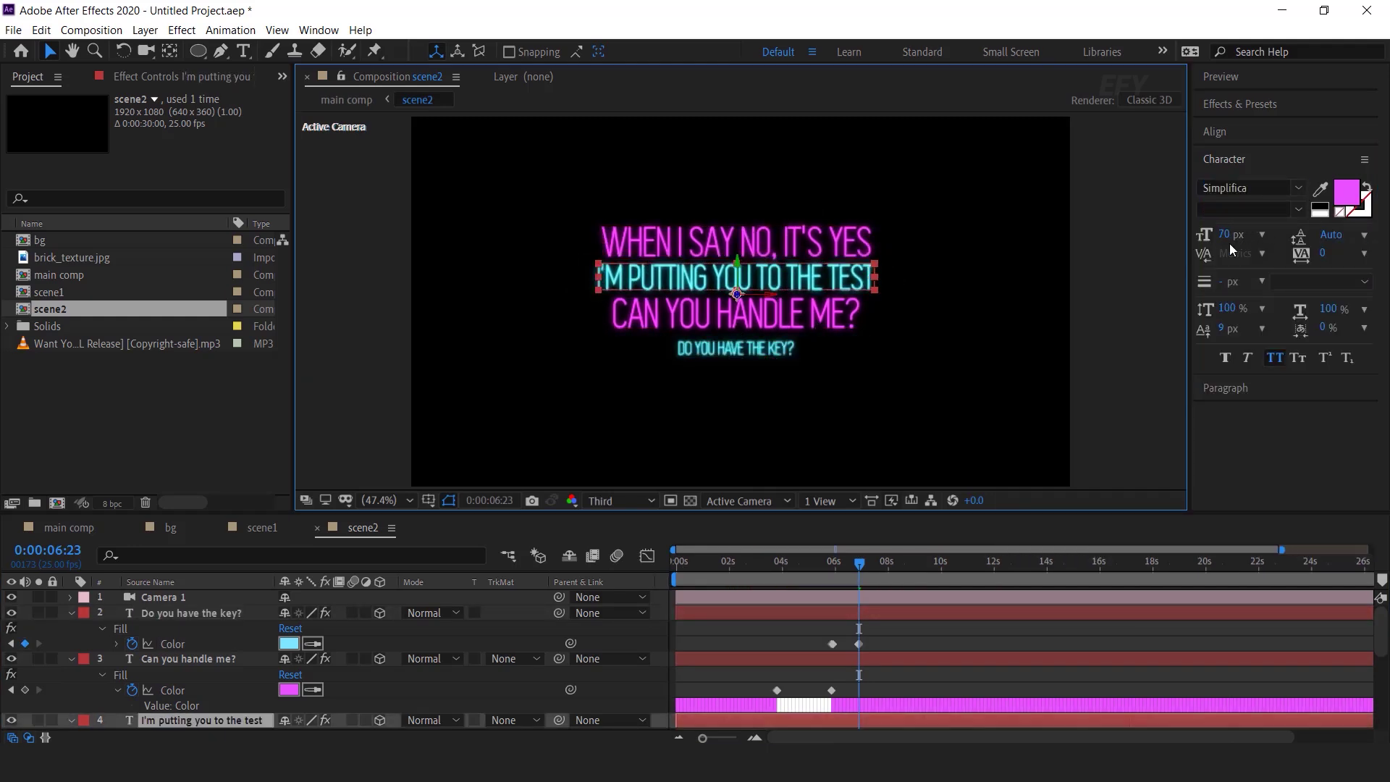
# Enlarge "Do you have the key?" to 81 px, move it slightly down below the third line, and deselect the text
pyautogui.click(746, 354)
pyautogui.moveTo(1225, 234); pyautogui.dragTo(1253, 234)
pyautogui.moveTo(737, 339); pyautogui.dragTo(737, 351)
pyautogui.click(753, 314)
pyautogui.click(1102, 336)
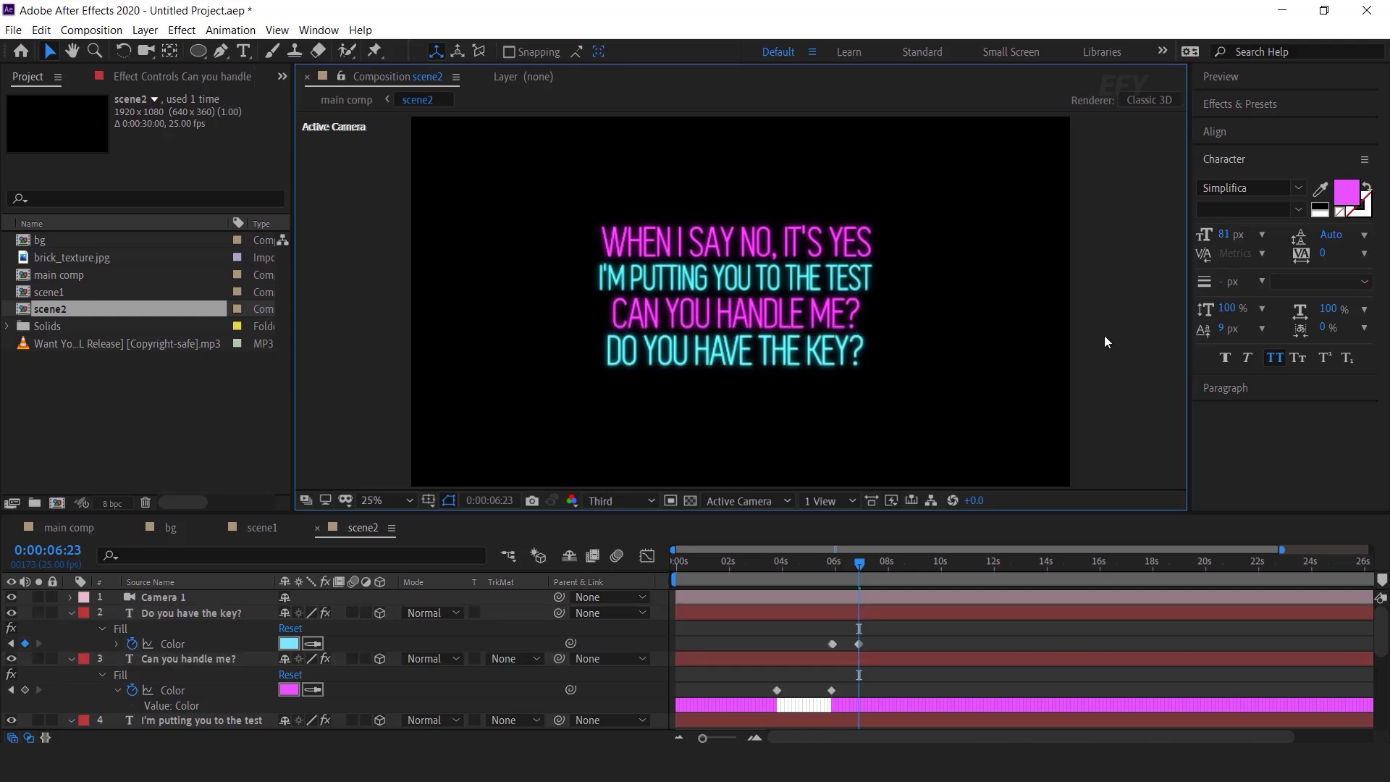
# Preview scene2 from the start to check the restyled lines and all color switches against the audio
pyautogui.scroll(-2, 1103, 342)
pyautogui.scroll(-1, 834, 575)
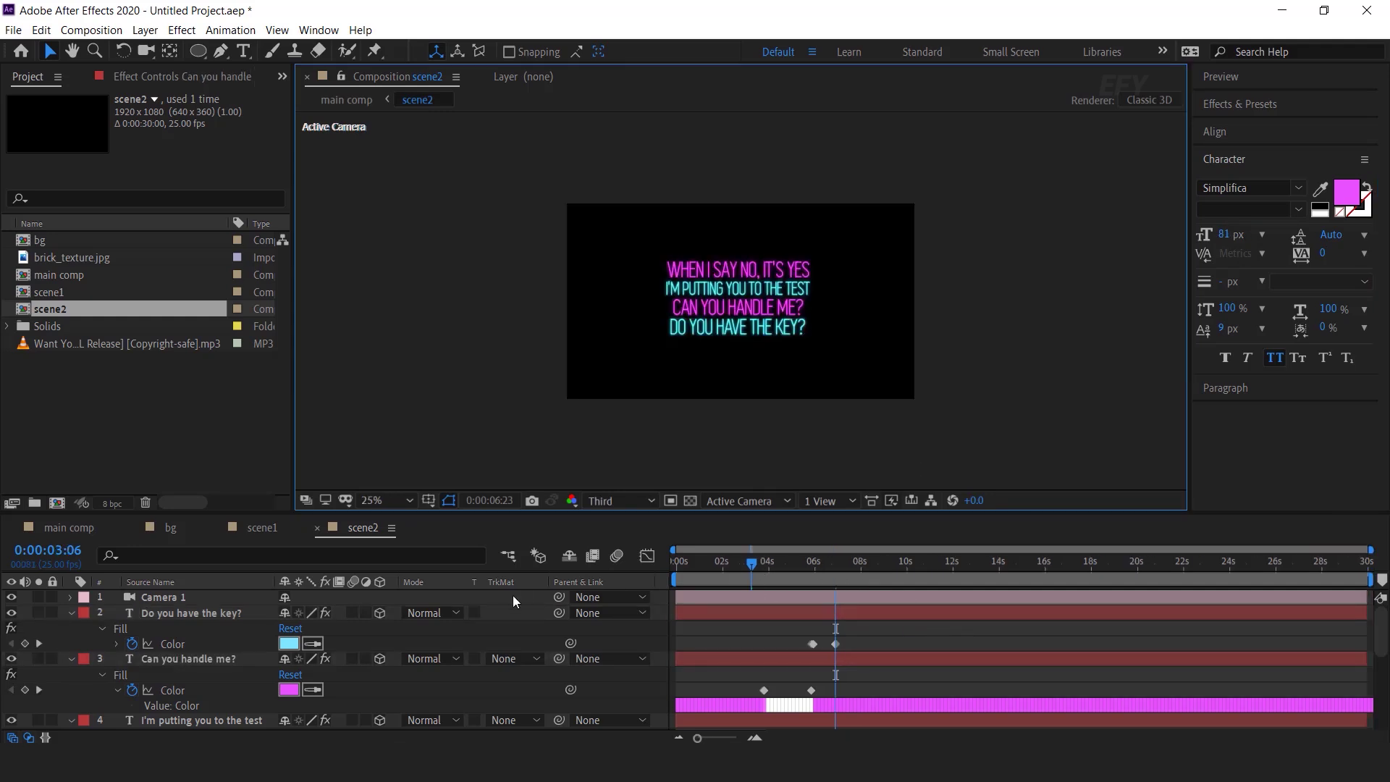
pyautogui.press('Home')
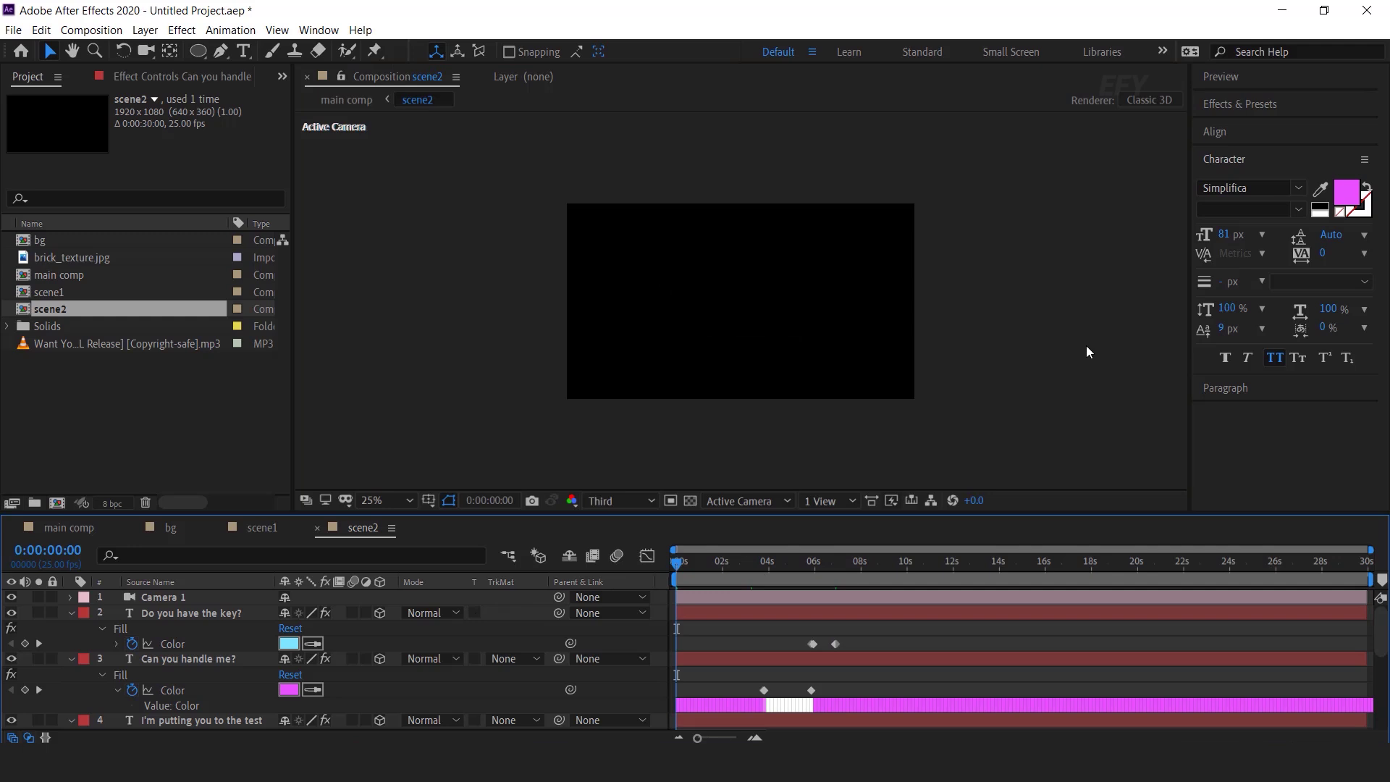
pyautogui.press('space')
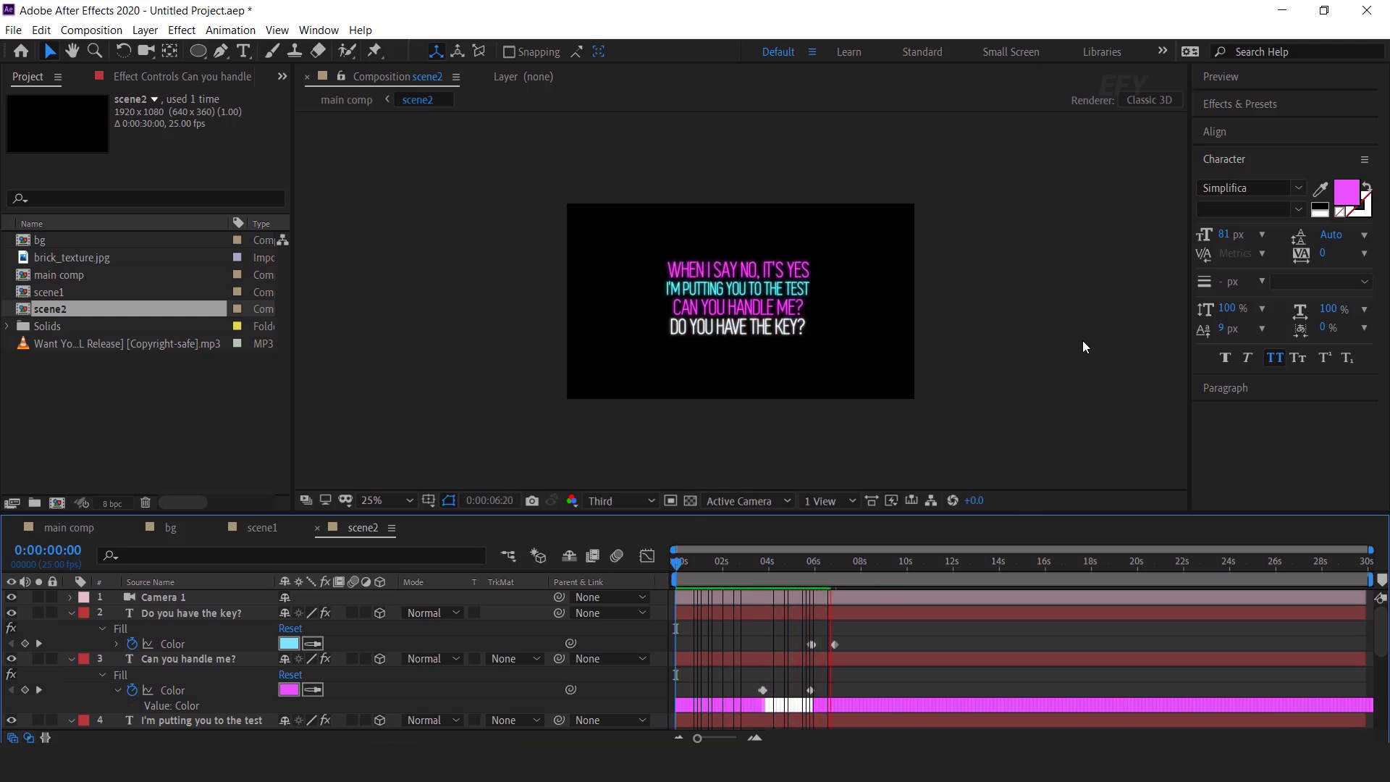
pyautogui.press('space')
# Show Camera 1's animated and rotation properties and remove its X Rotation keyframes near the start of scene2
pyautogui.moveTo(785, 566); pyautogui.dragTo(707, 568)
pyautogui.click(711, 601)
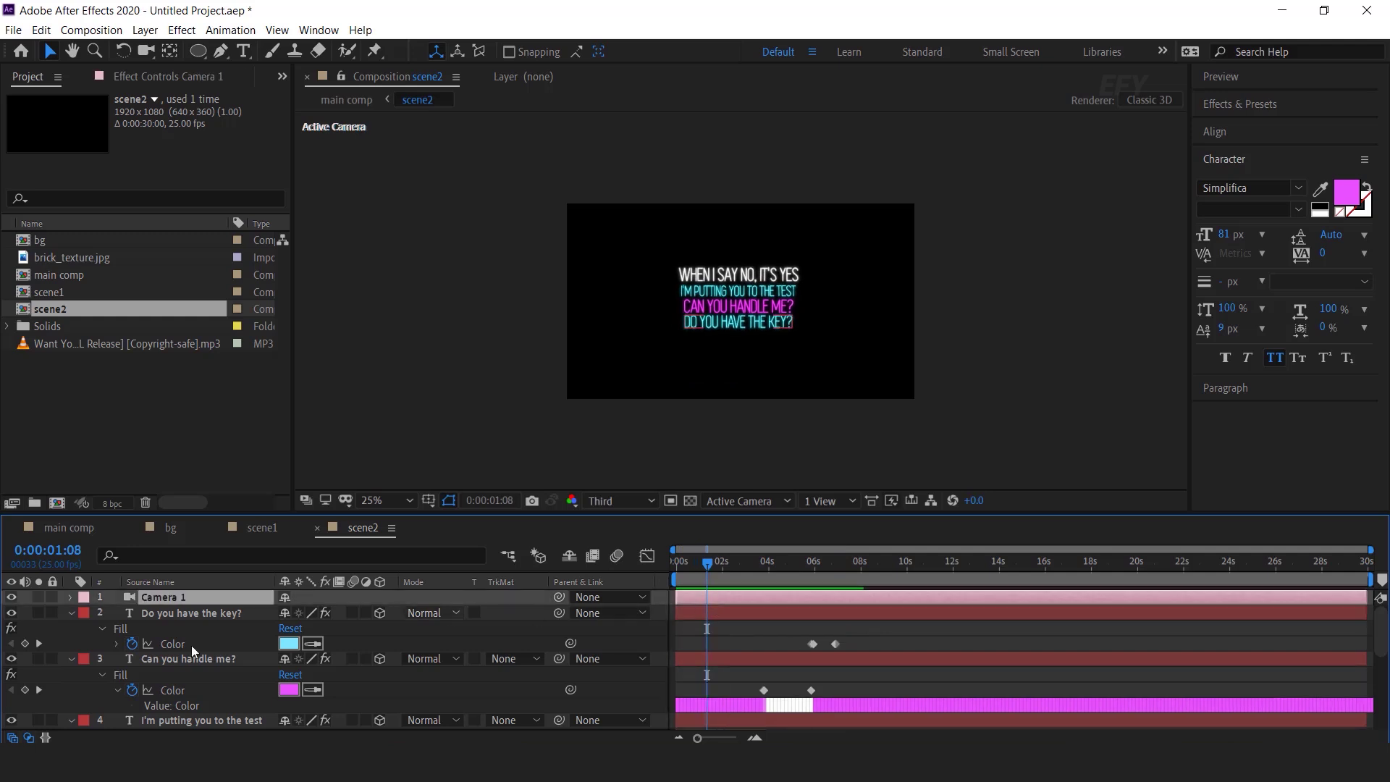
pyautogui.press('u')
pyautogui.scroll(3, 697, 633)
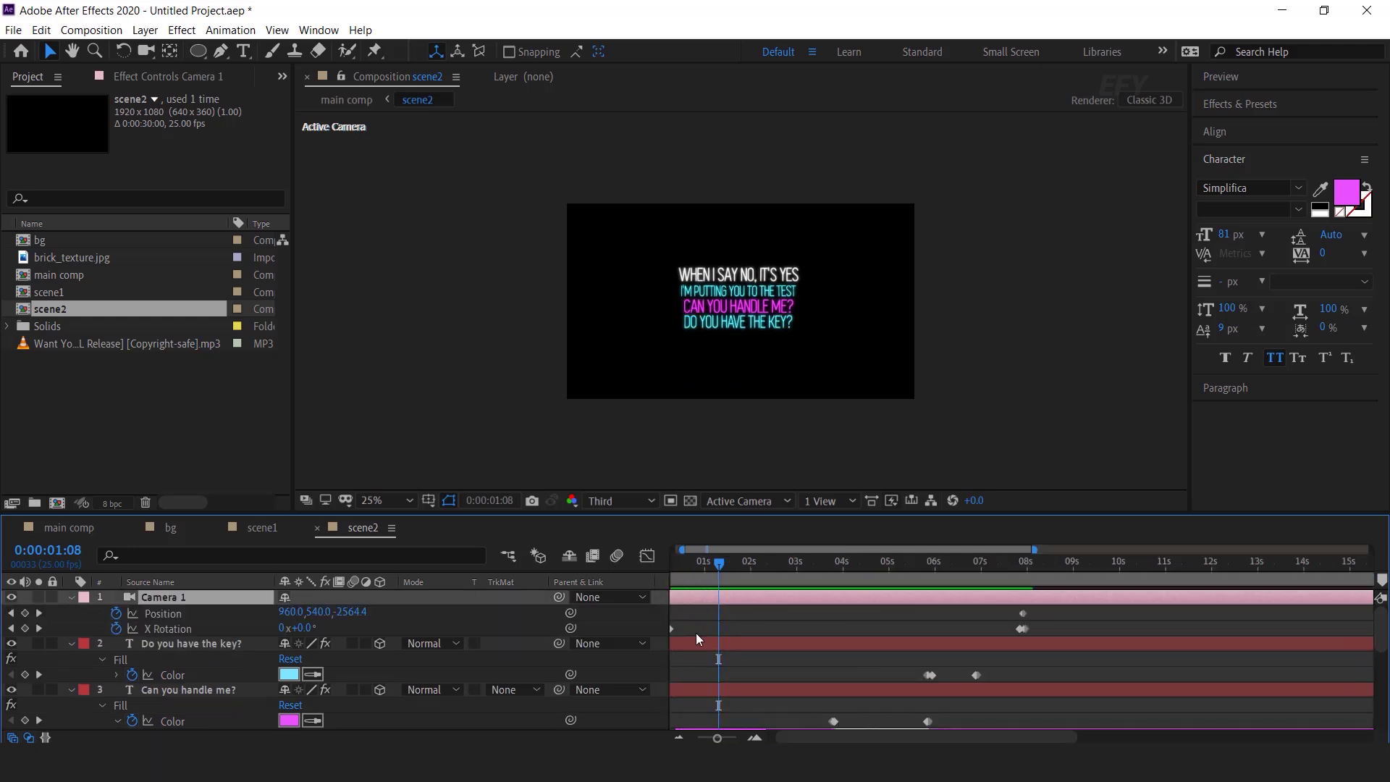
pyautogui.moveTo(850, 738); pyautogui.dragTo(833, 738)
pyautogui.click(698, 567)
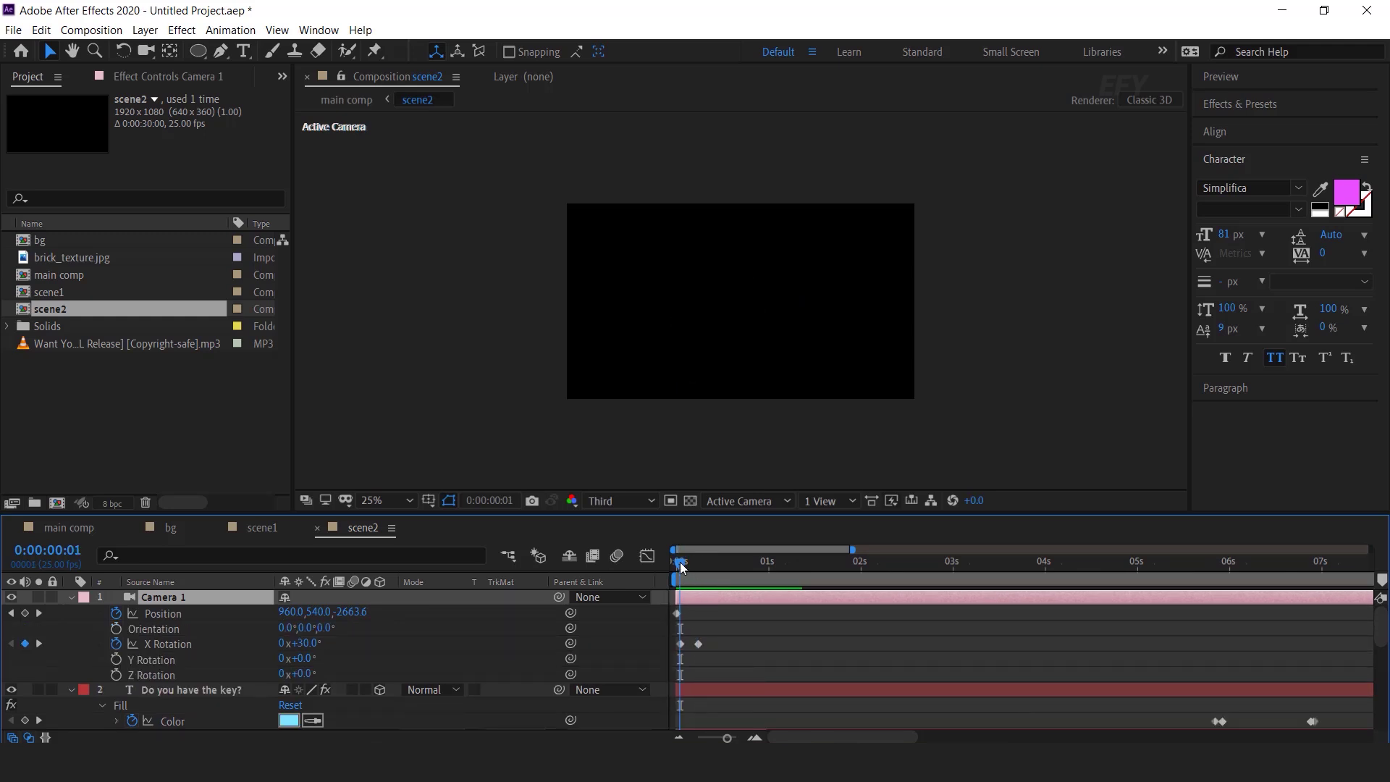
pyautogui.moveTo(680, 561); pyautogui.dragTo(696, 563)
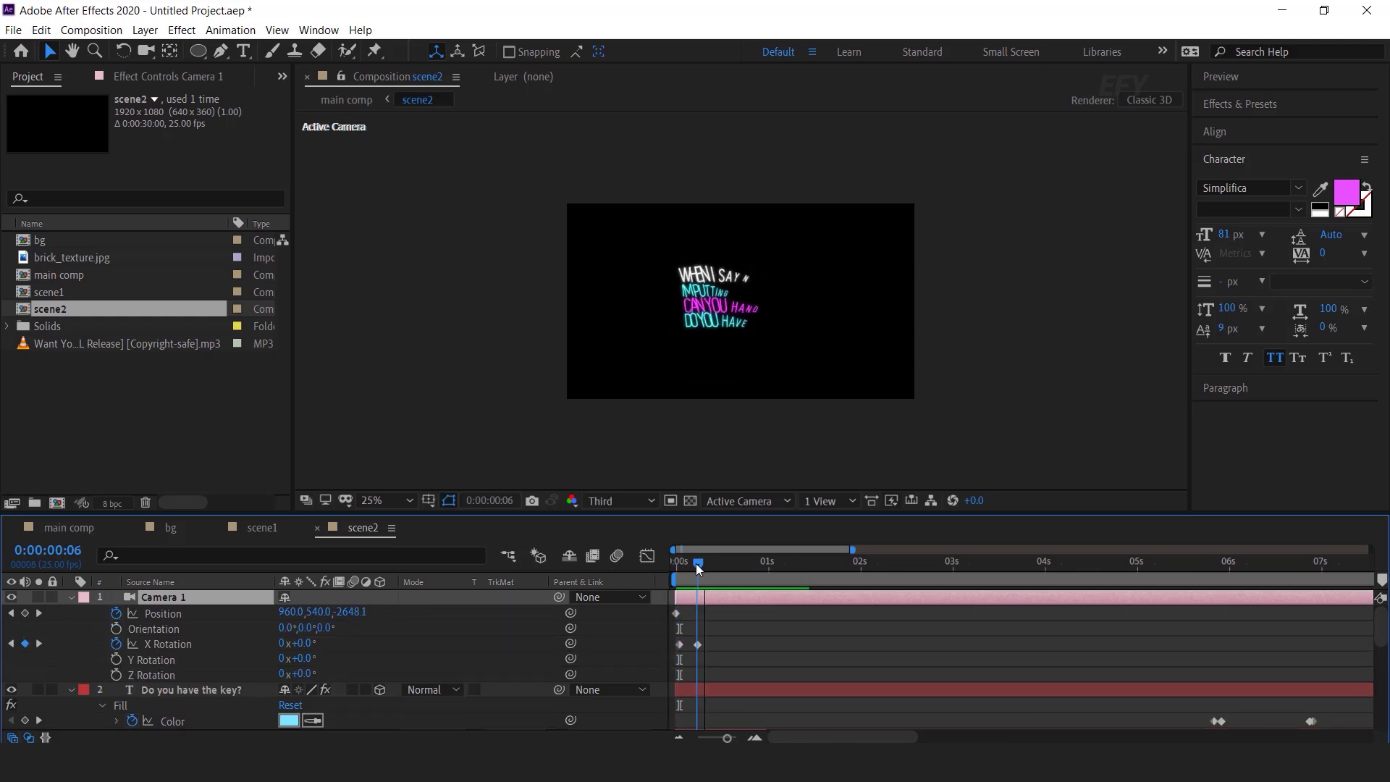
pyautogui.click(711, 640)
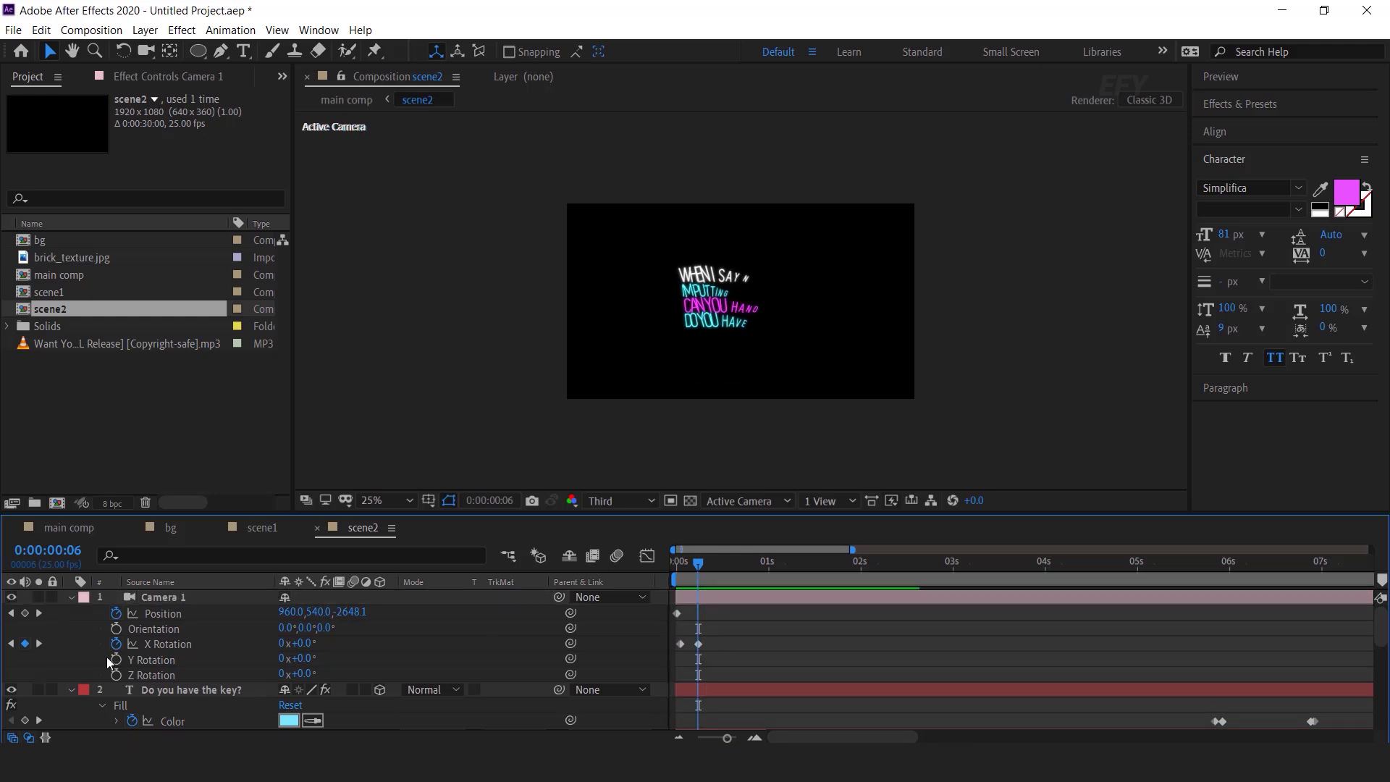
pyautogui.click(117, 643)
pyautogui.moveTo(299, 659); pyautogui.dragTo(312, 659)
pyautogui.hotkey('ctrl', 'z')
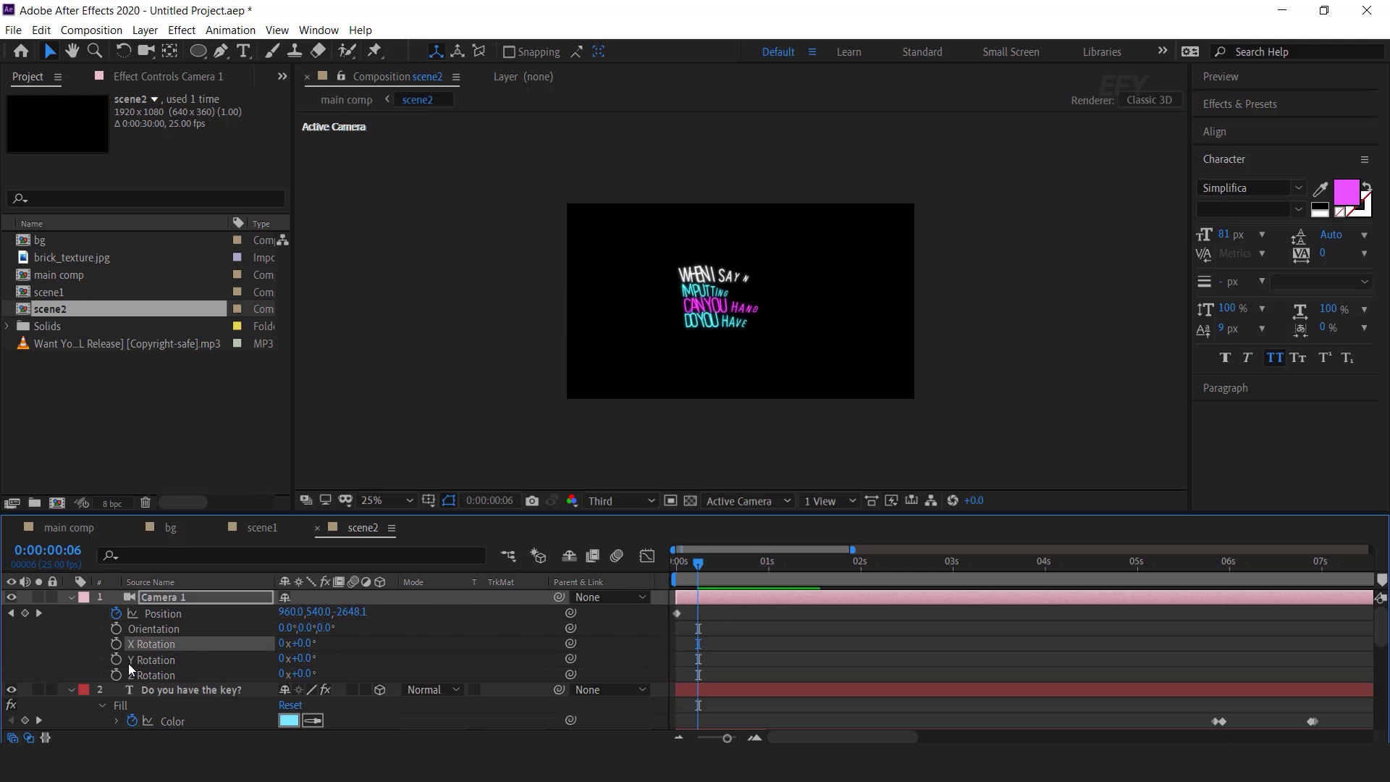
# Keyframe Camera 1's Y Rotation at 45° at 0:00:00:01 and 0° at 0:00:00:06
pyautogui.click(116, 659)
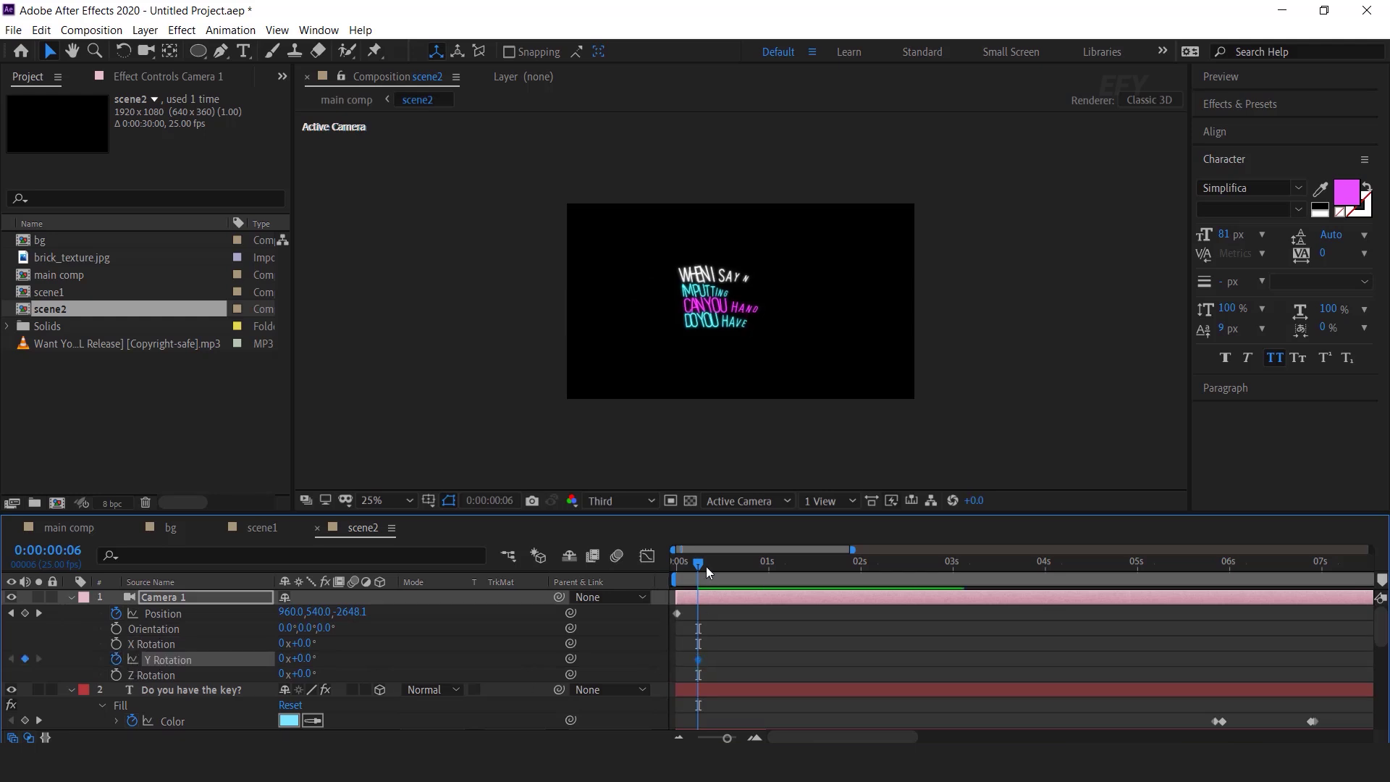
pyautogui.moveTo(691, 570); pyautogui.dragTo(686, 569)
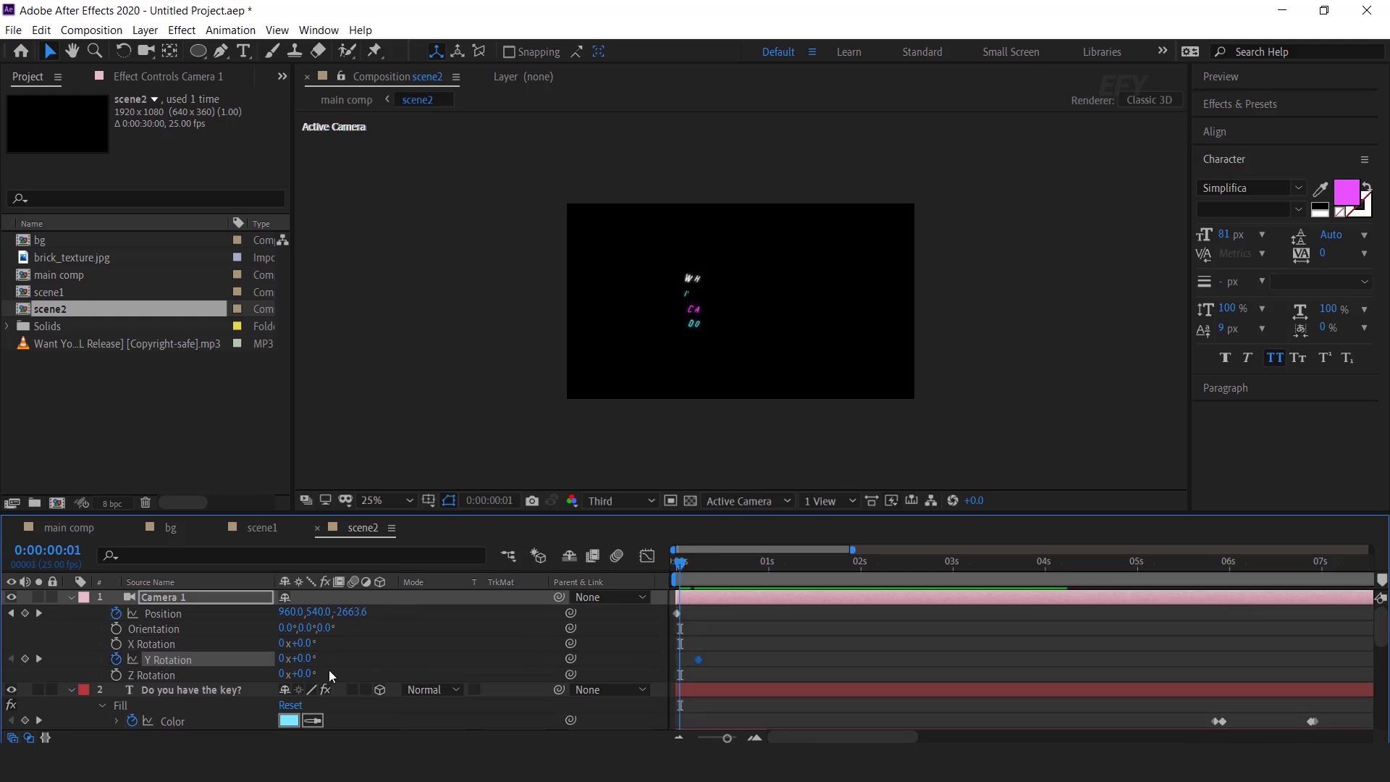
pyautogui.moveTo(304, 665); pyautogui.dragTo(353, 670)
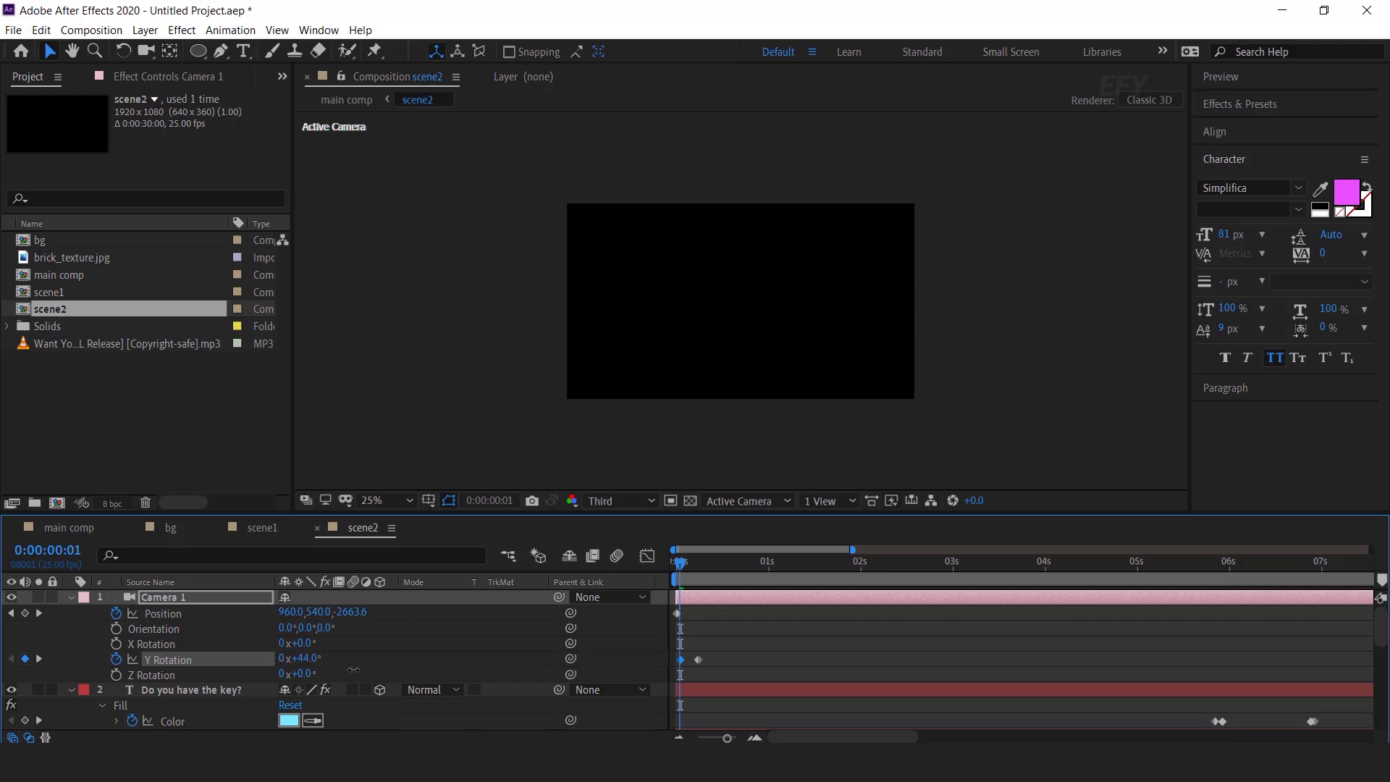
pyautogui.write('45')
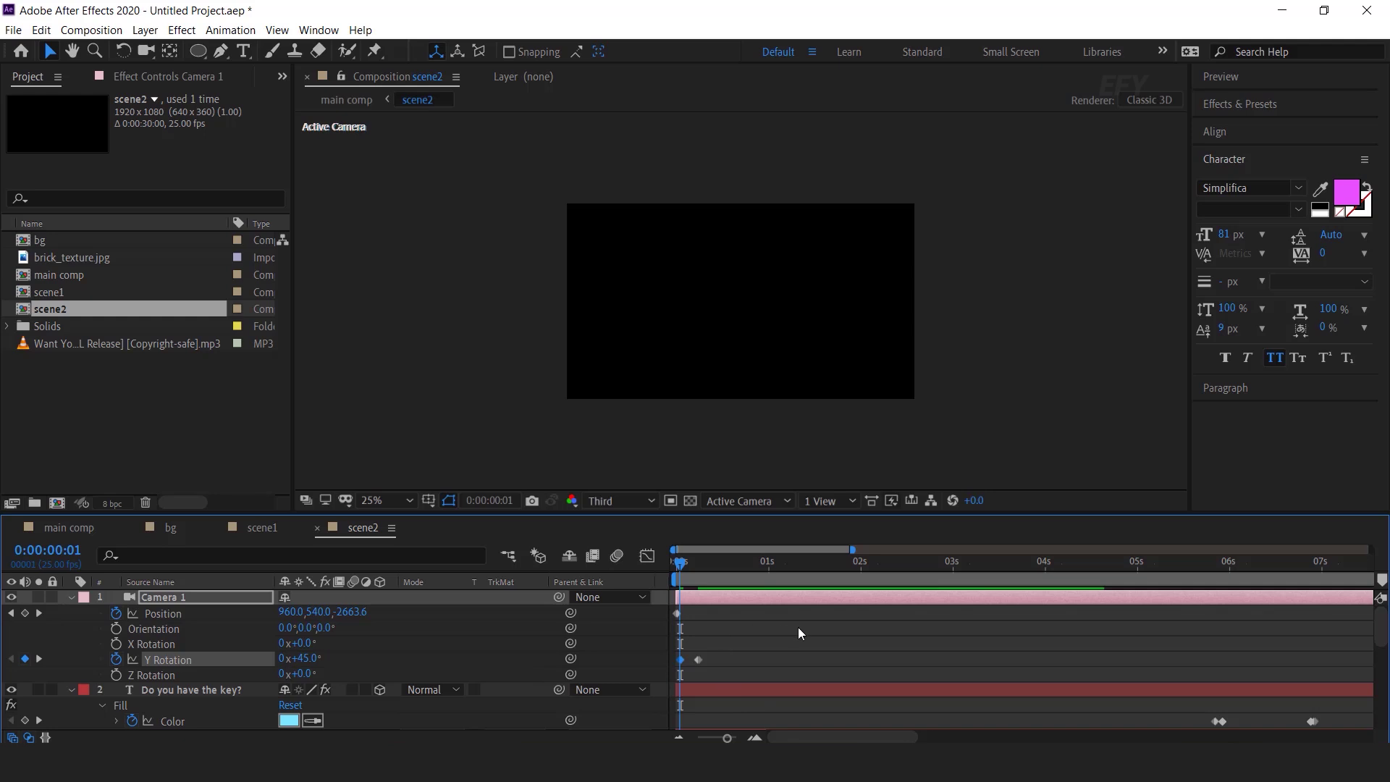
# Preview scene2 to check the camera's opening Y-axis swing and its motion up to the last lyric line
pyautogui.press('space')
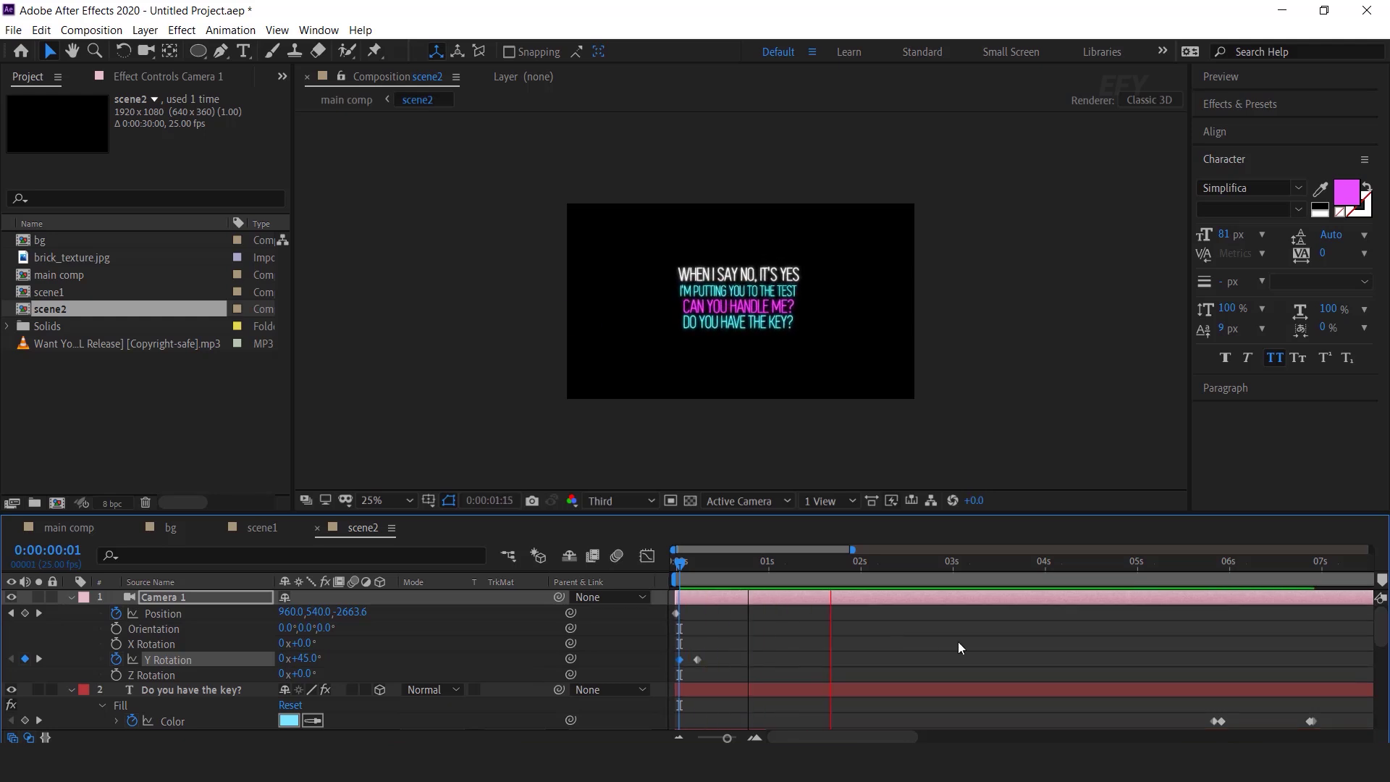
pyautogui.press('-')
pyautogui.press('=')
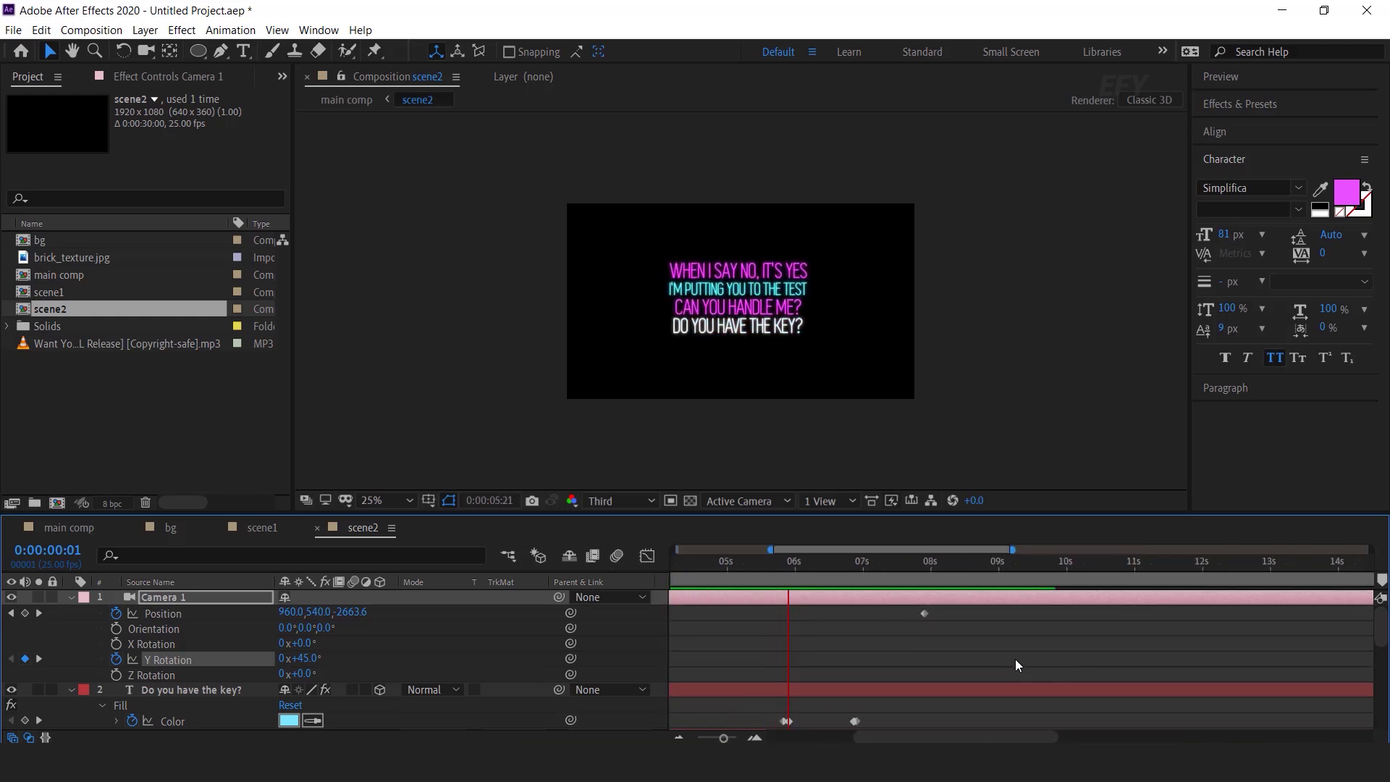
pyautogui.press('space')
# Shift Camera 1's last Position keyframe earlier and keyframe Y Rotation at 0° at 0:00:06:22 and -44° at 0:00:06:24
pyautogui.moveTo(924, 613); pyautogui.dragTo(892, 614)
pyautogui.press('=')
pyautogui.click(24, 659)
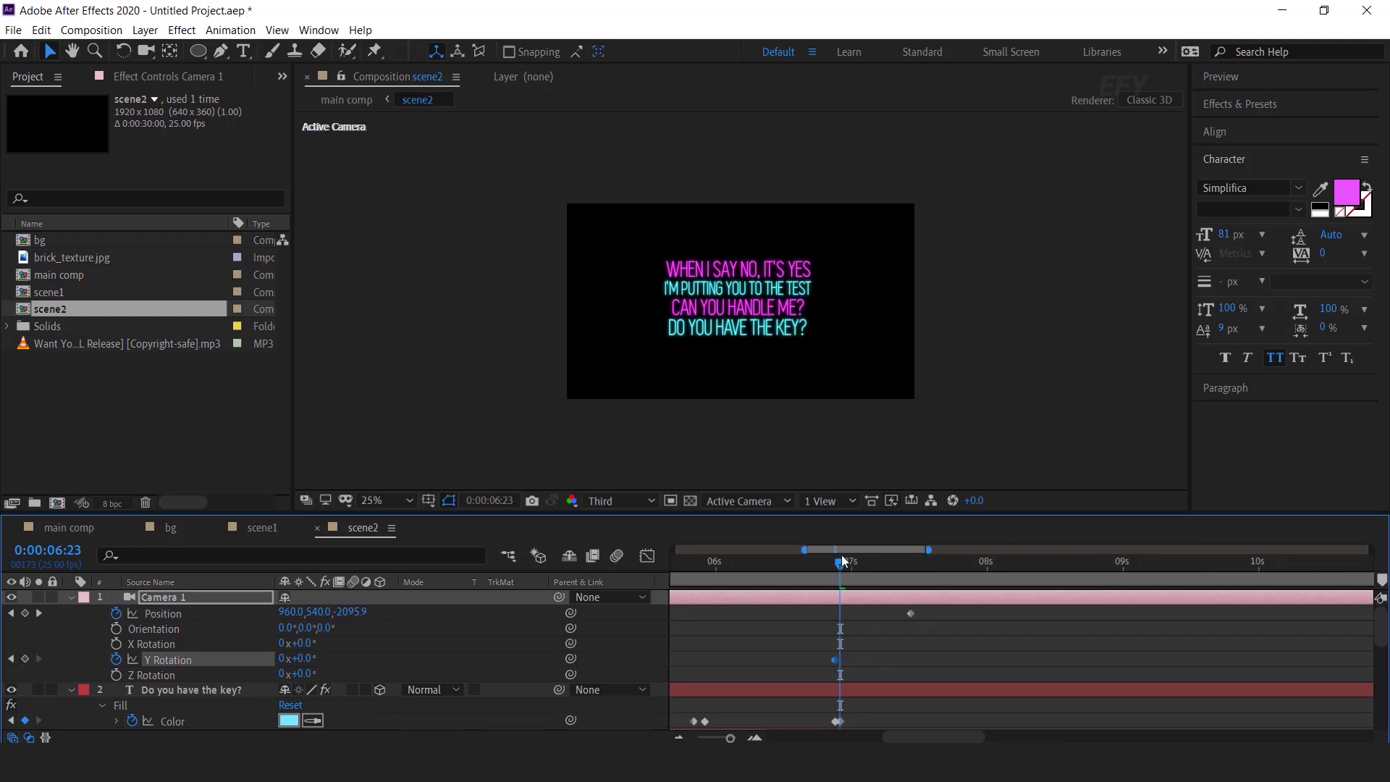
pyautogui.press('=')
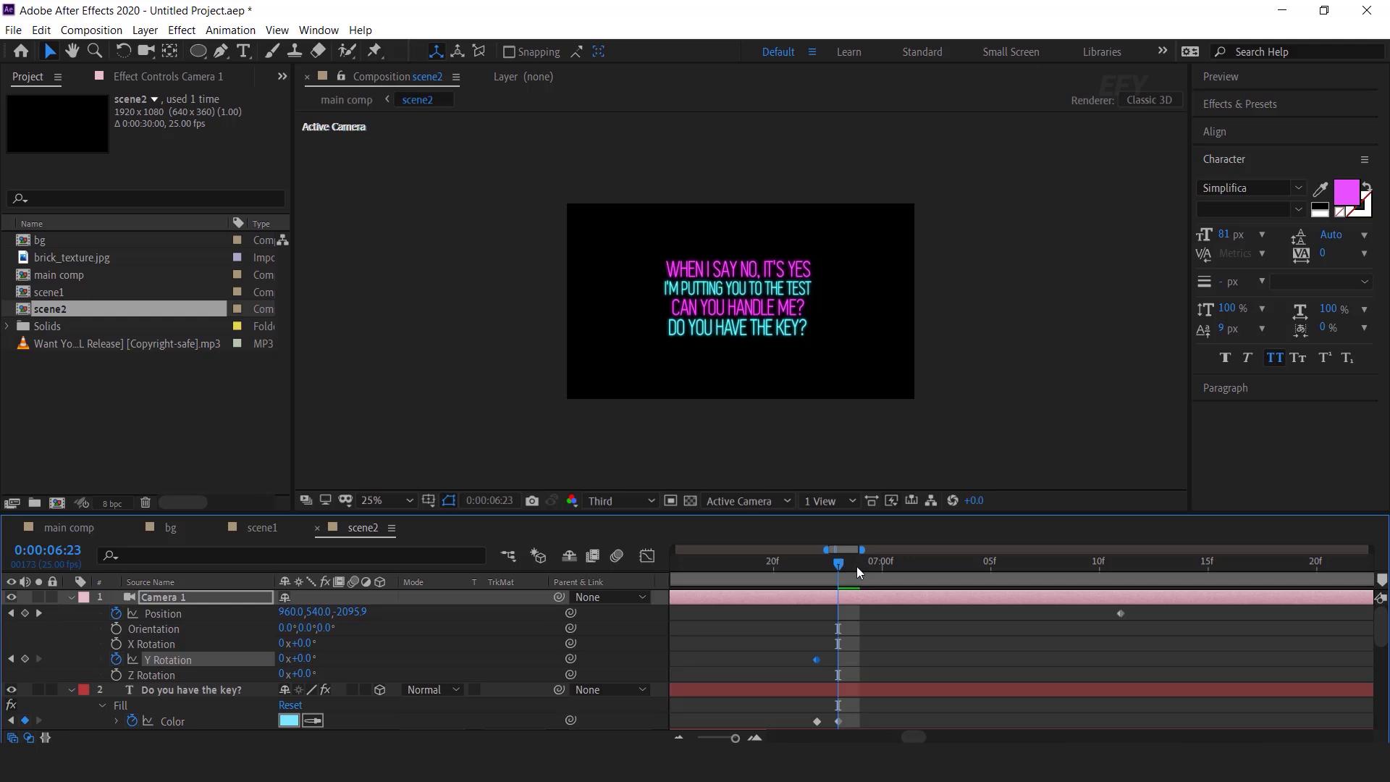
pyautogui.click(860, 569)
pyautogui.moveTo(307, 661); pyautogui.dragTo(261, 659)
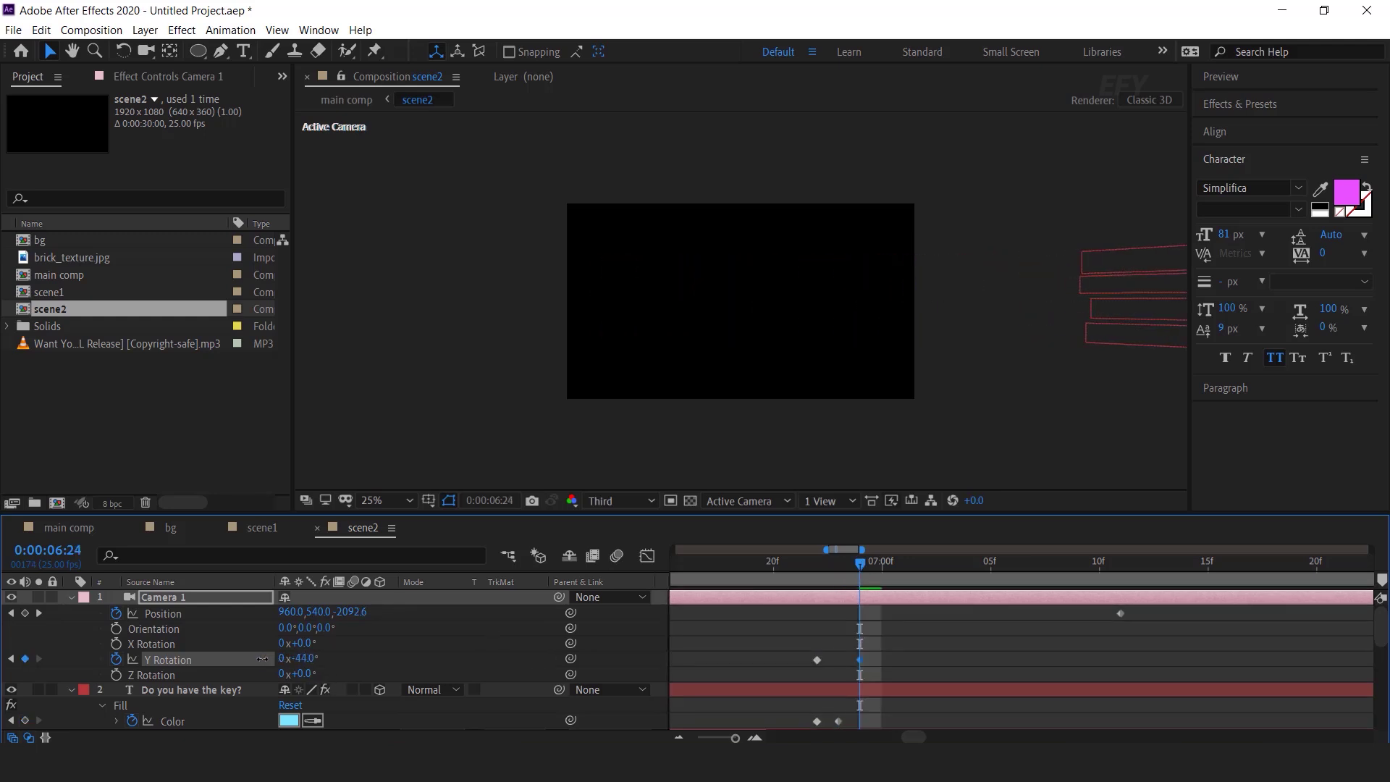
# Move Camera 1's last Position keyframe to just after the closing Y Rotation keyframe and collapse all layer properties
pyautogui.scroll(-2, 1088, 648)
pyautogui.moveTo(1100, 614); pyautogui.dragTo(990, 627)
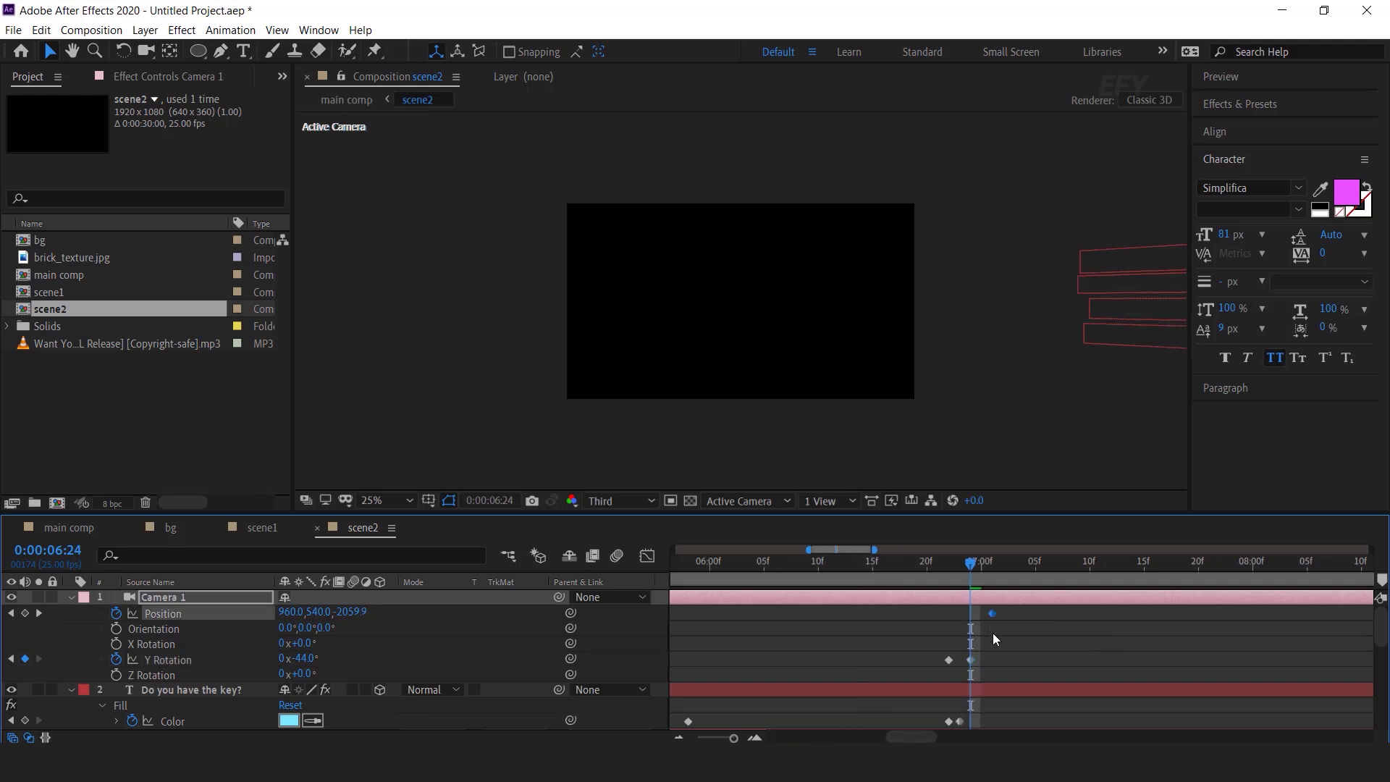
pyautogui.scroll(-5, 1061, 661)
pyautogui.press('u')
pyautogui.click(949, 640)
pyautogui.press('u')
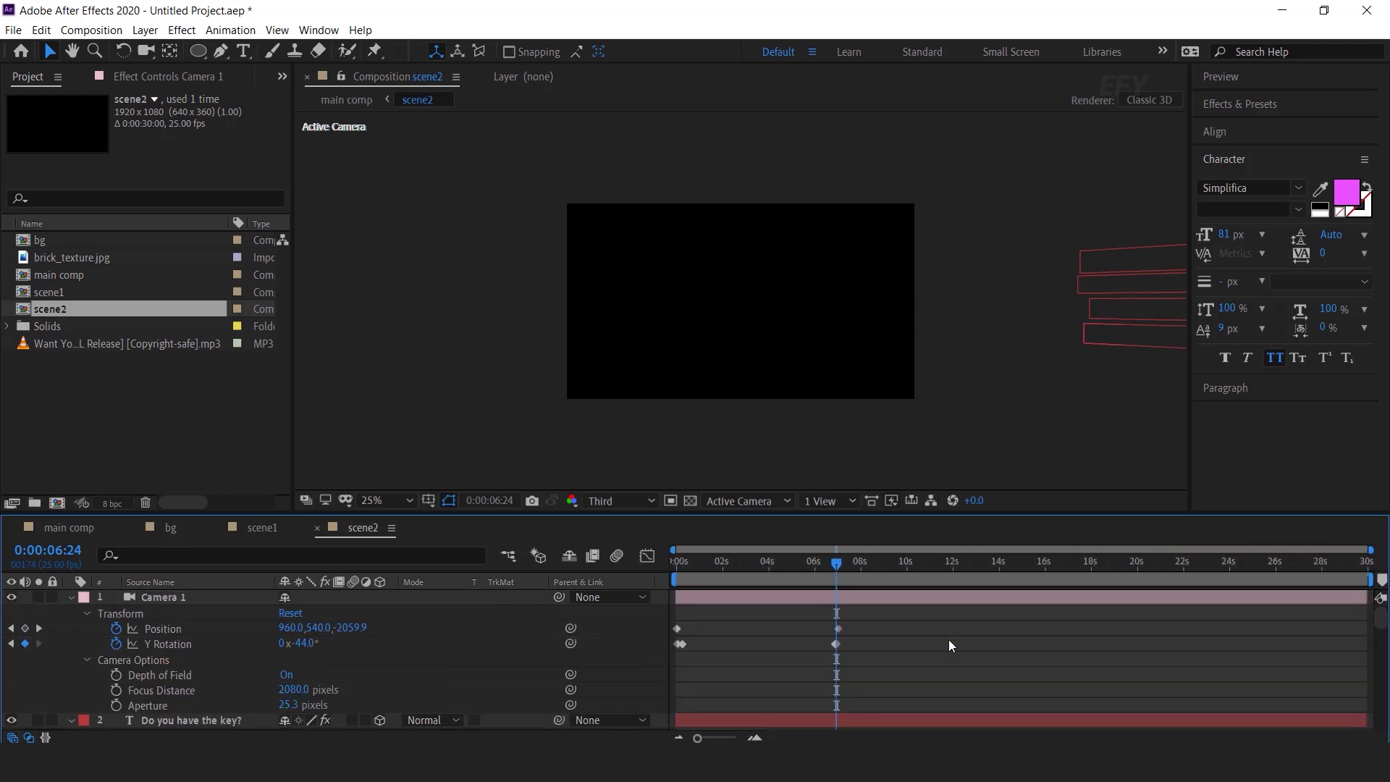
pyautogui.press('u')
# Preview scene2 from the start with the viewer enlarged to check the new camera swings against the lyrics
pyautogui.press('Home')
pyautogui.press('space')
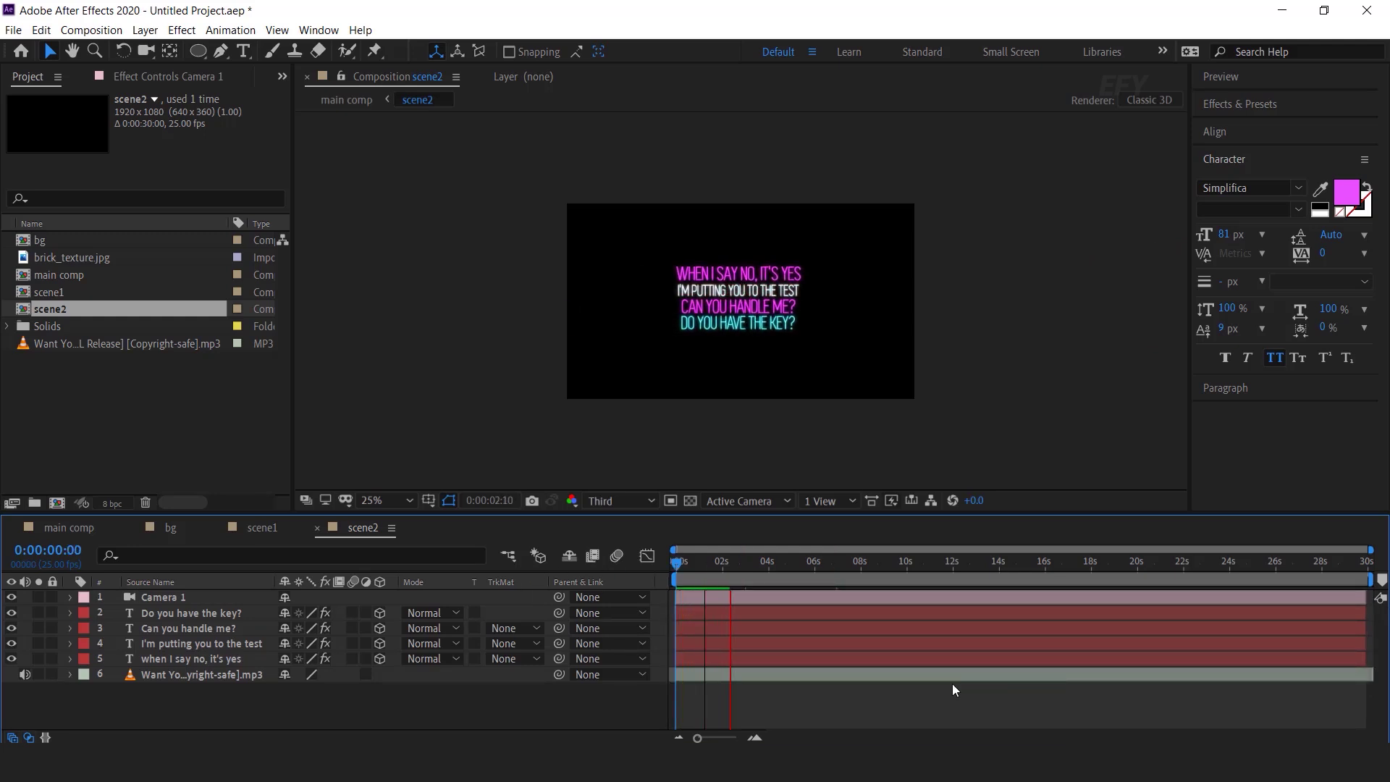
pyautogui.press('.')
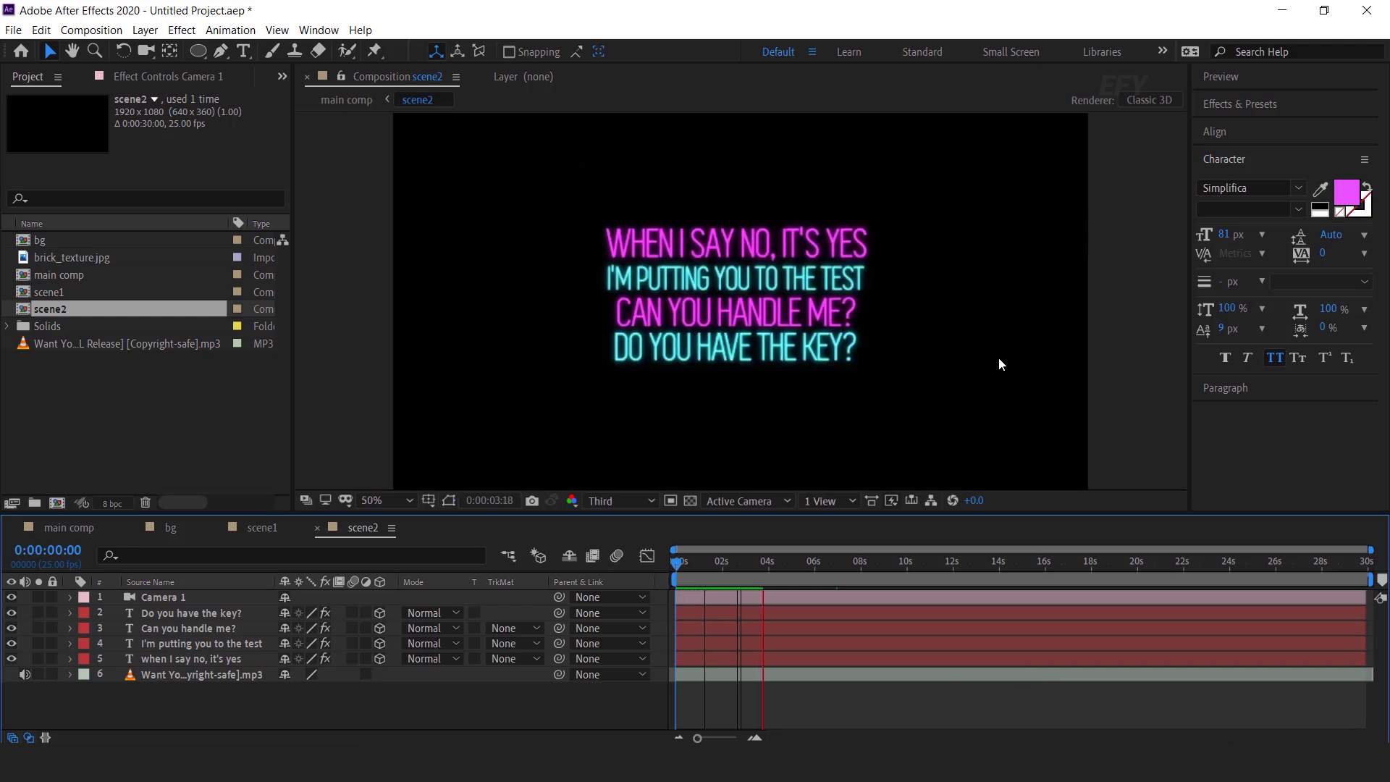
pyautogui.click(825, 568)
# Preview main comp from the start and end its work area at 0:00:14:22
pyautogui.click(69, 527)
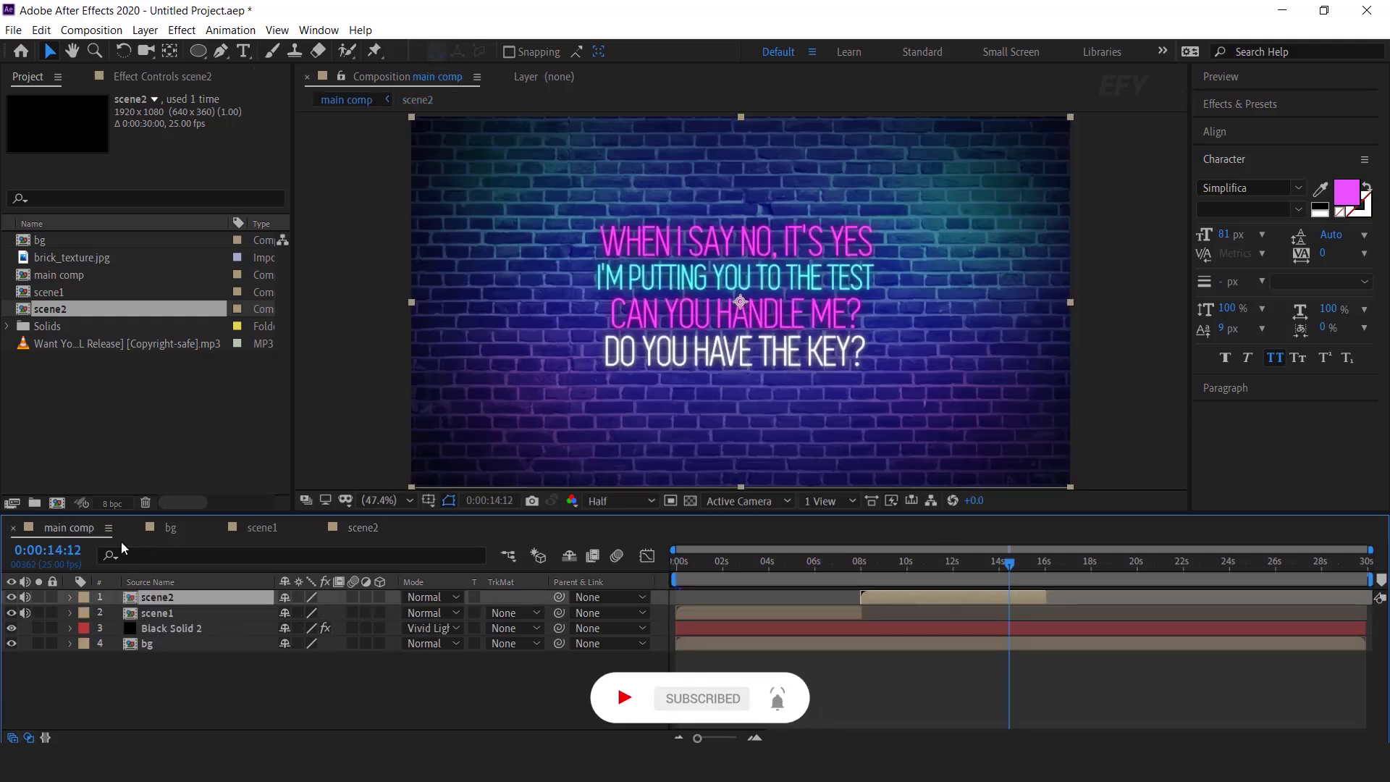
pyautogui.click(828, 564)
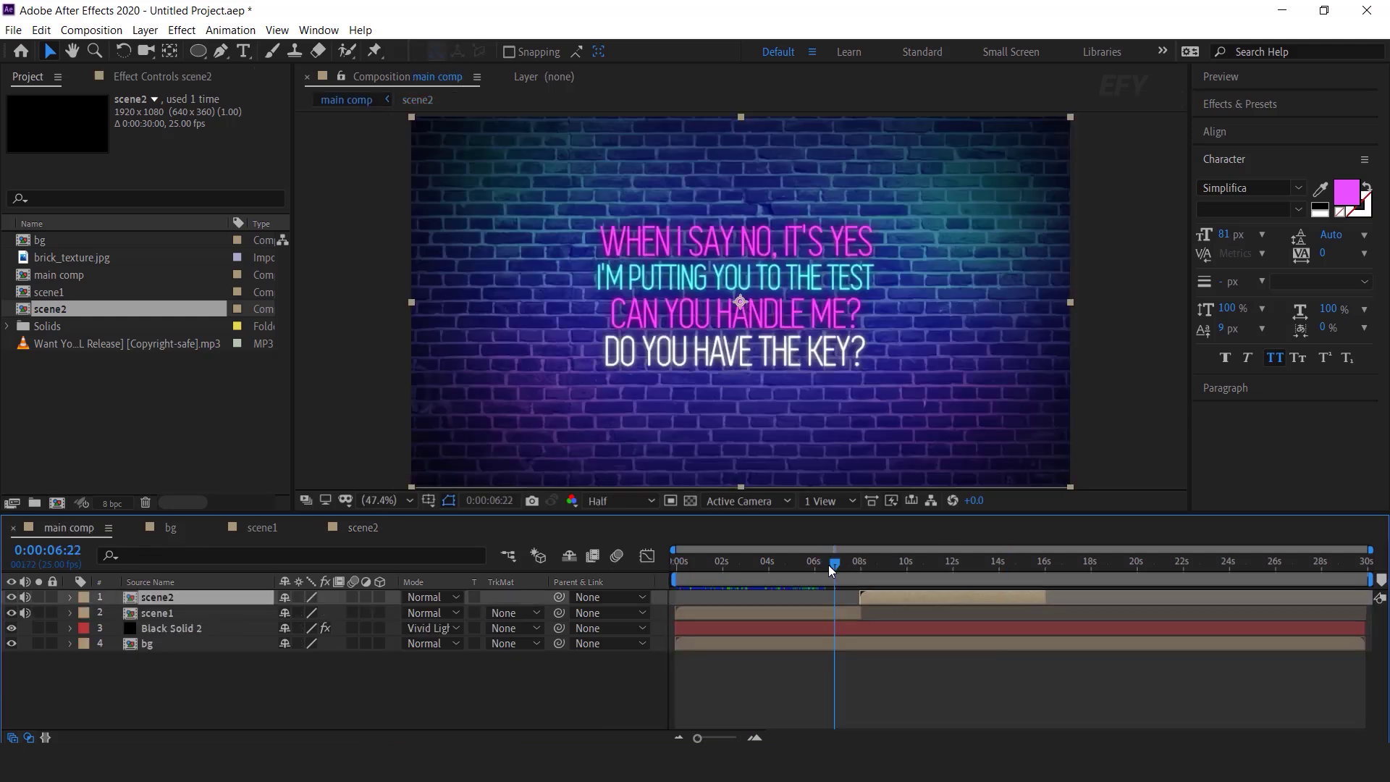
pyautogui.press('space')
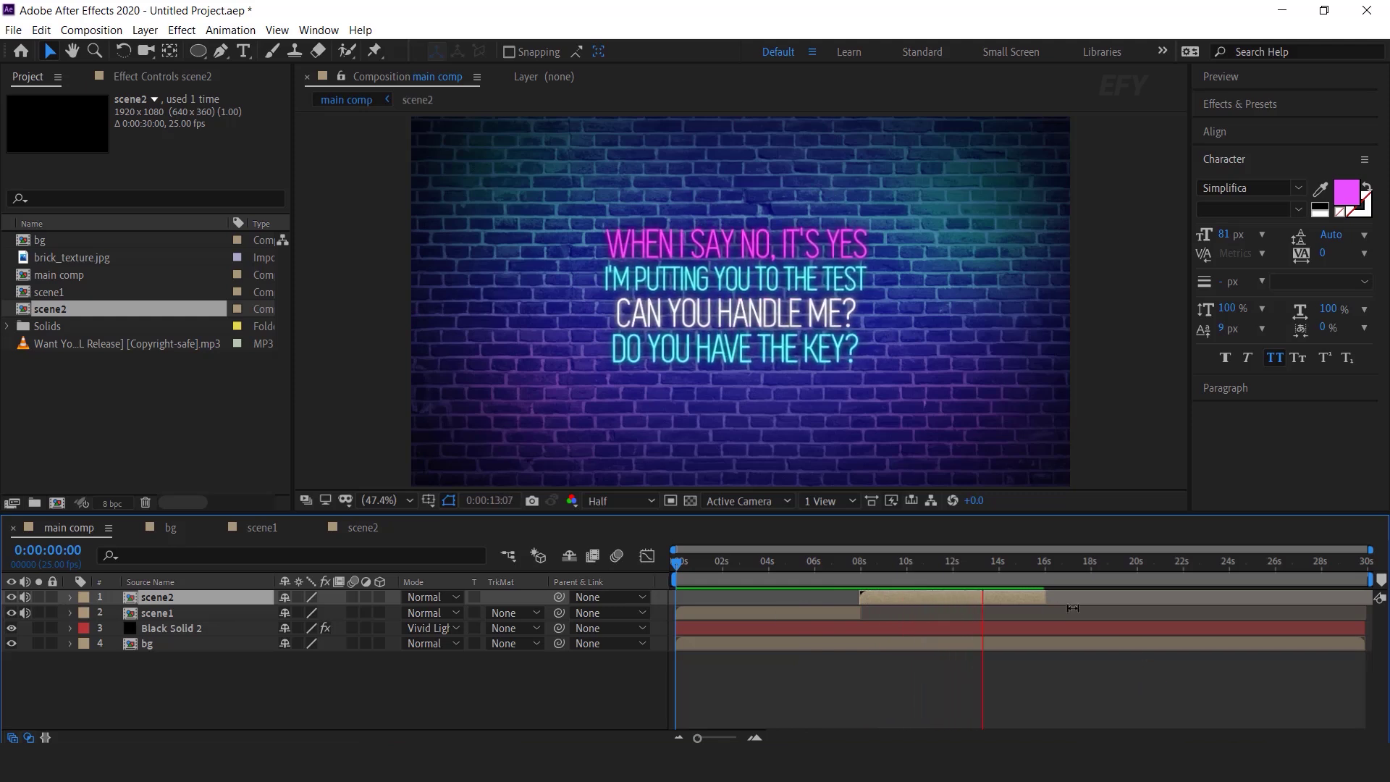
pyautogui.click(1019, 562)
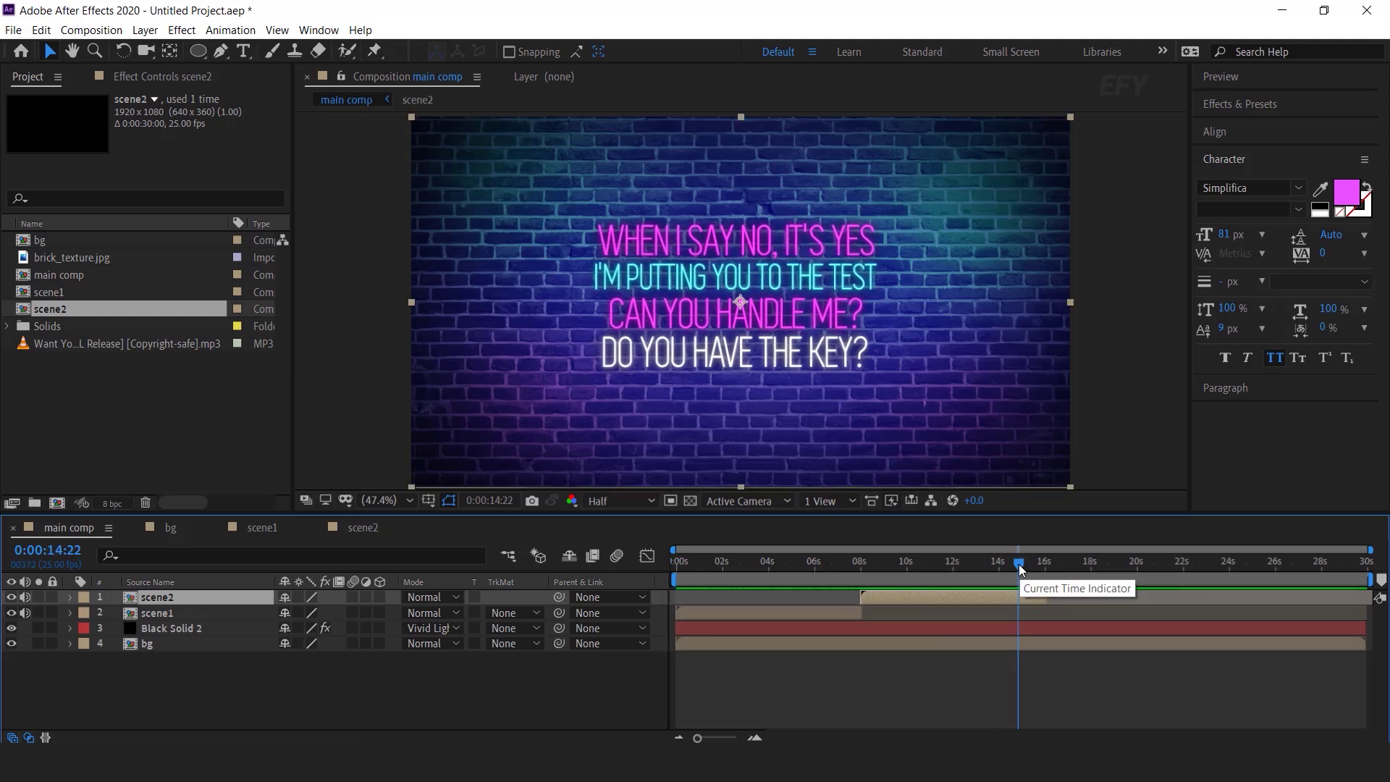
pyautogui.press('n')
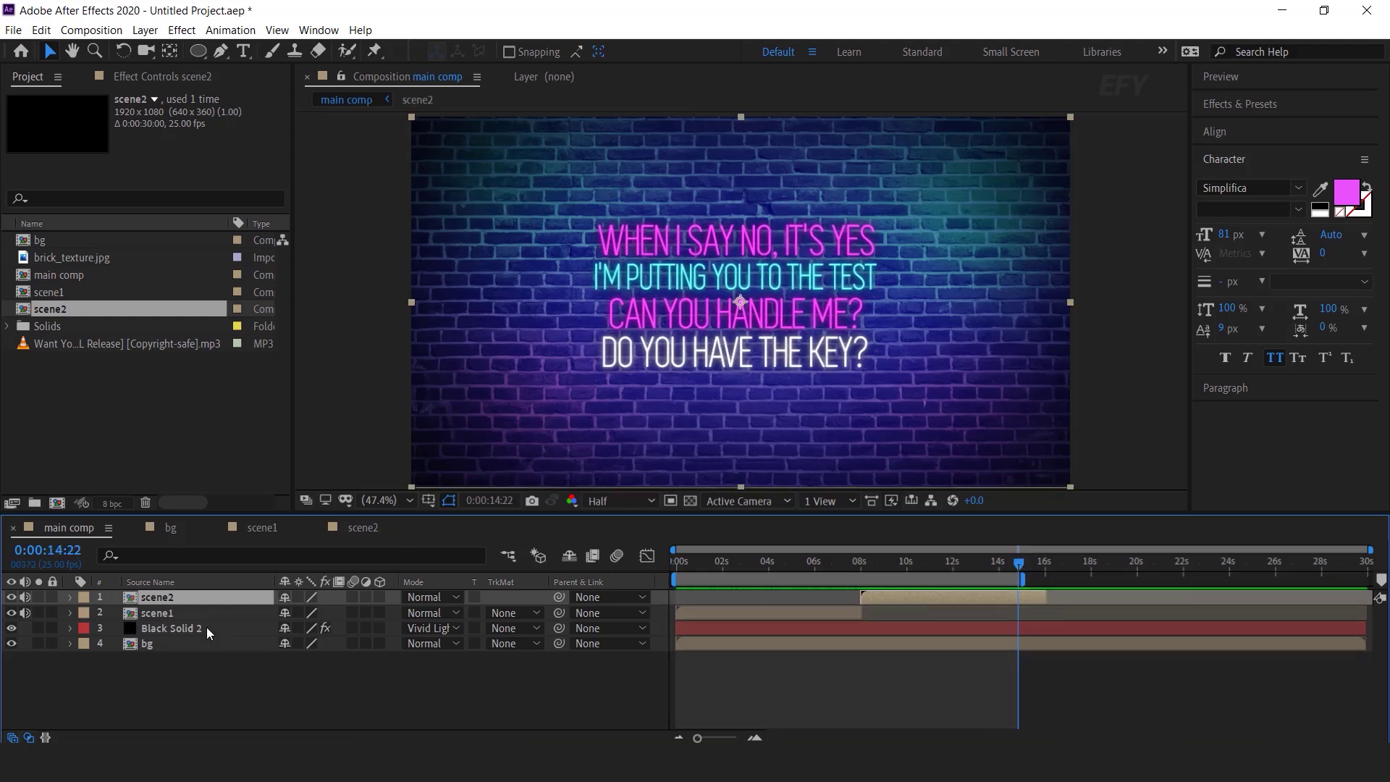
# Set the opacity of Black Solid 2 to 30% in main comp, check the darker wall, and collapse the layer
pyautogui.click(169, 627)
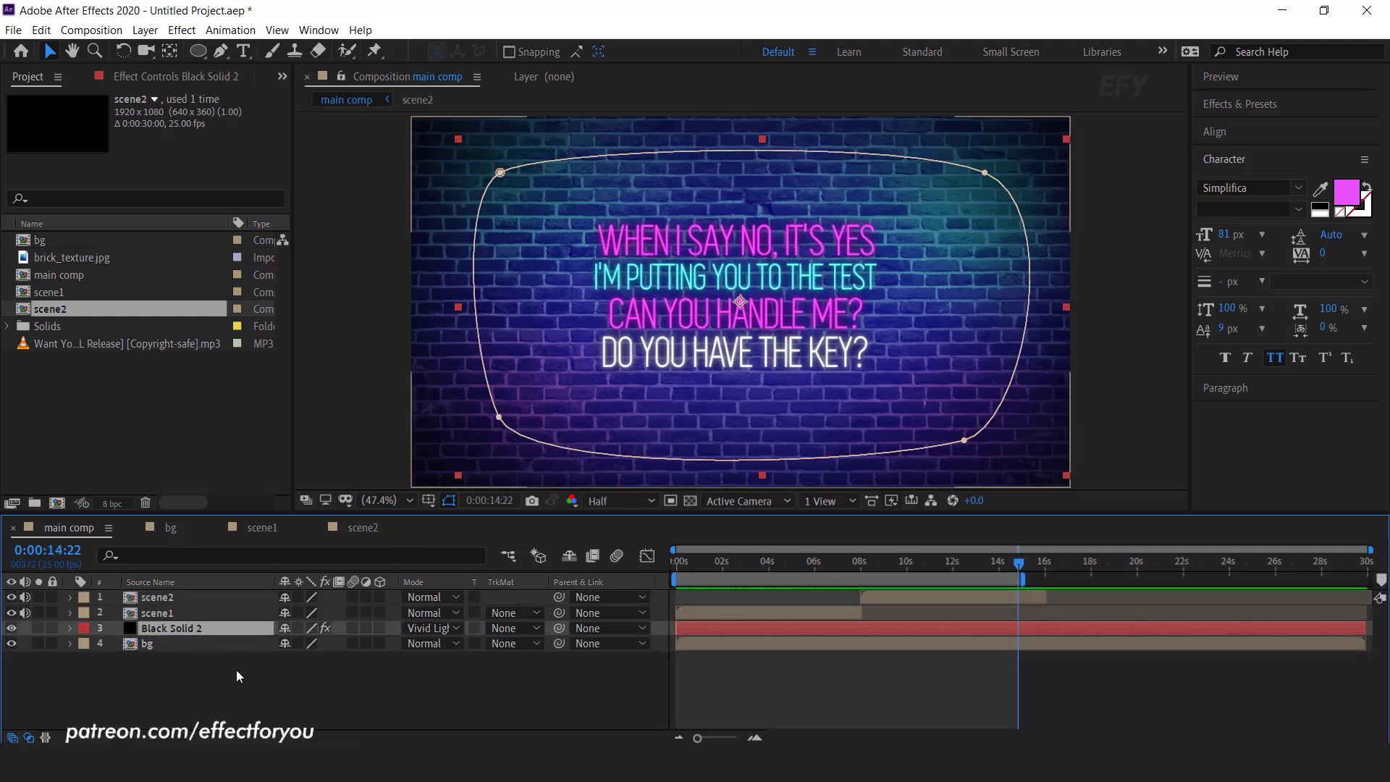
pyautogui.press('t')
pyautogui.moveTo(284, 643); pyautogui.dragTo(262, 643)
pyautogui.write('30')
pyautogui.press('Return')
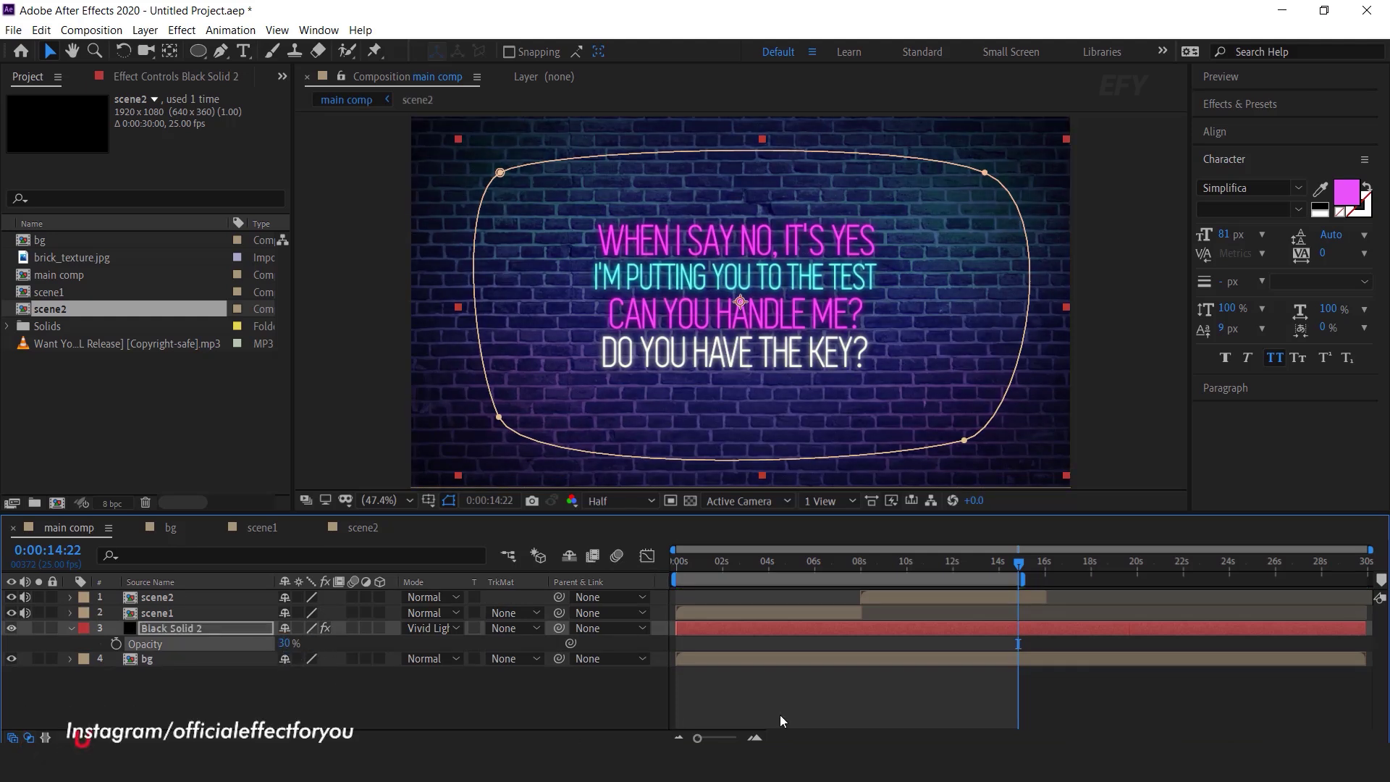
pyautogui.click(466, 708)
pyautogui.scroll(-2, 869, 322)
pyautogui.scroll(2, 947, 329)
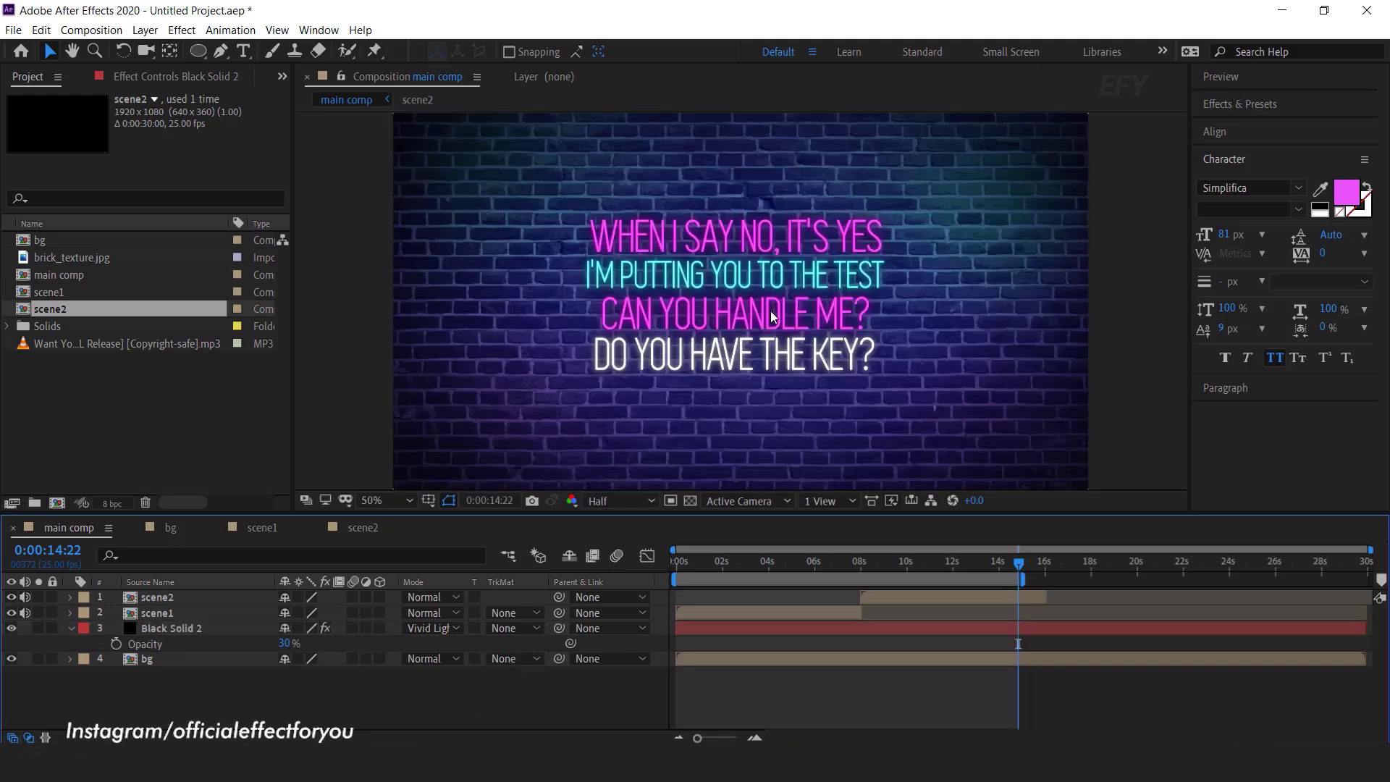
pyautogui.click(72, 629)
# Add the "Want You" mp3 from the project to main comp as the lowest layer
pyautogui.moveTo(988, 566); pyautogui.dragTo(822, 573)
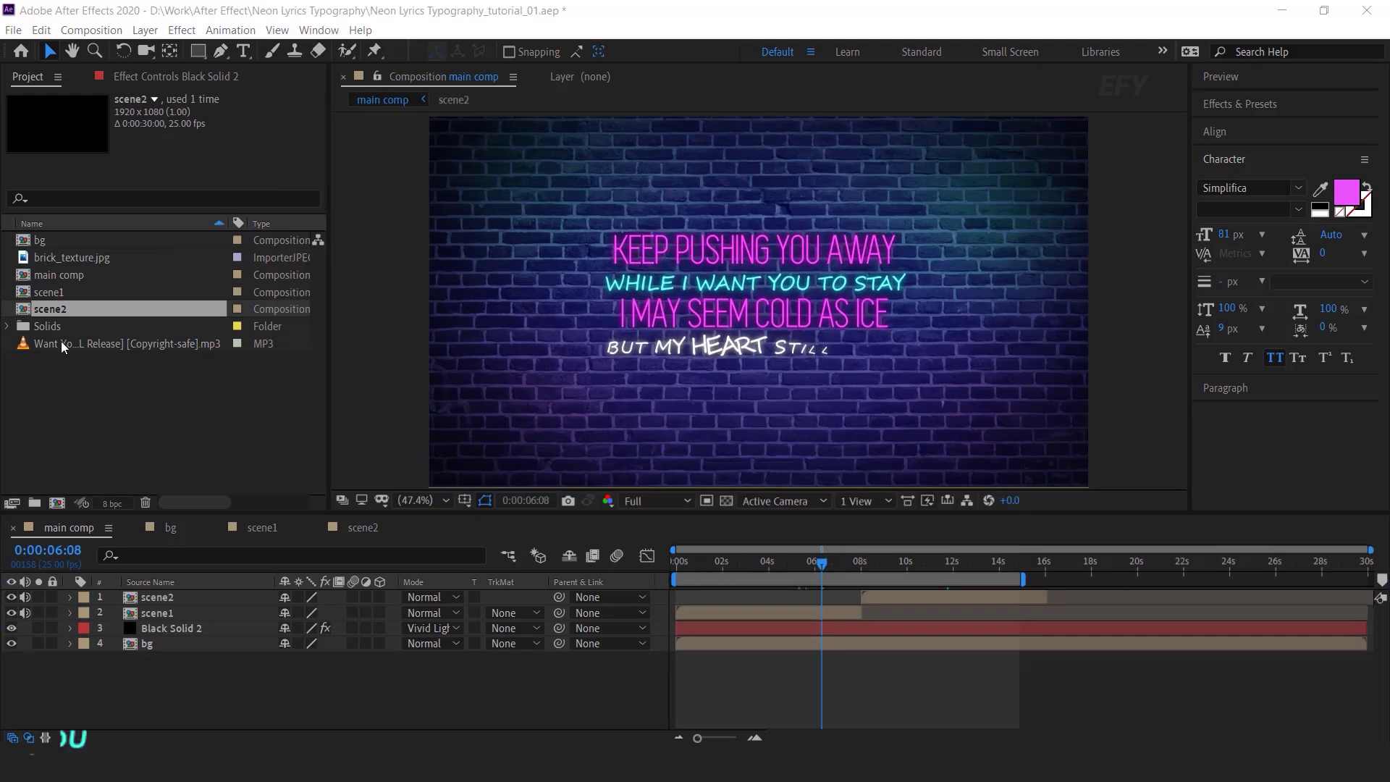
pyautogui.click(26, 346)
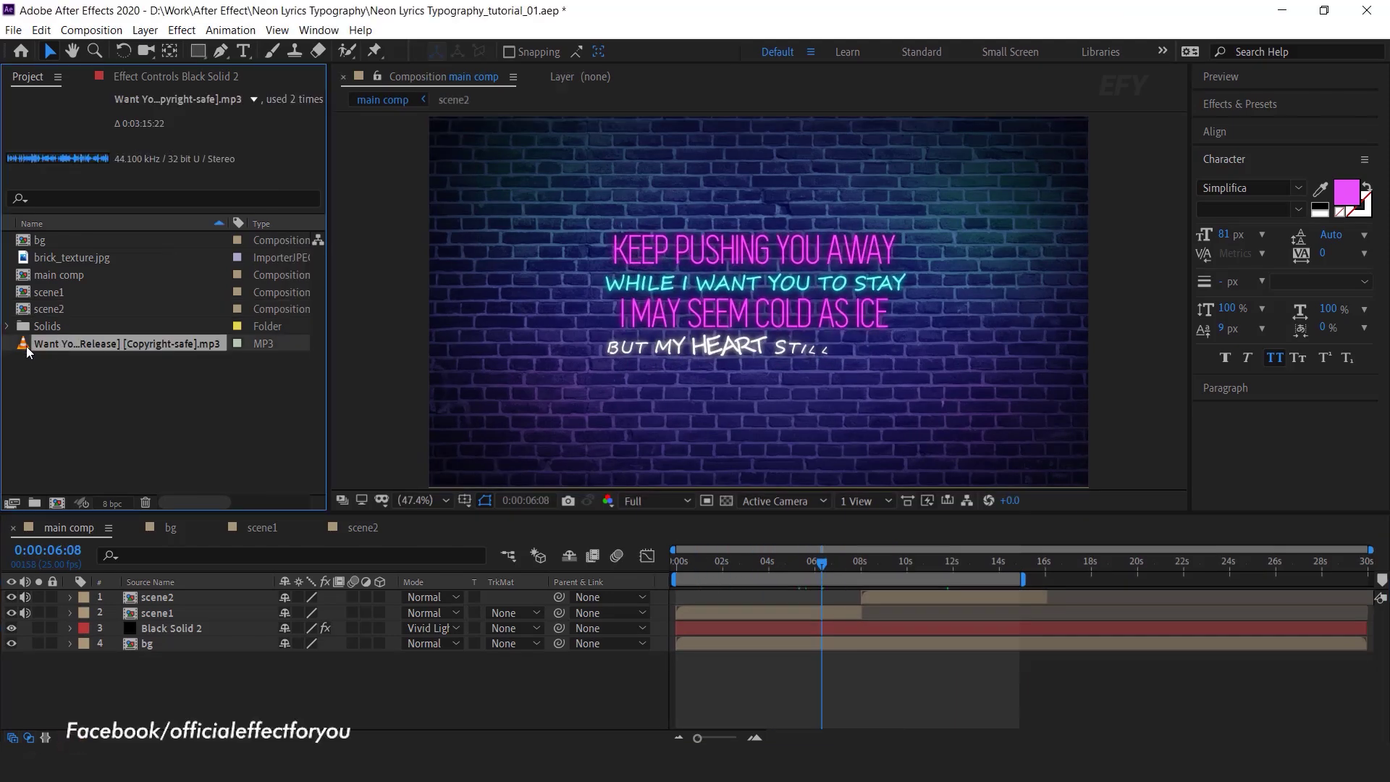
pyautogui.moveTo(24, 345); pyautogui.dragTo(168, 681)
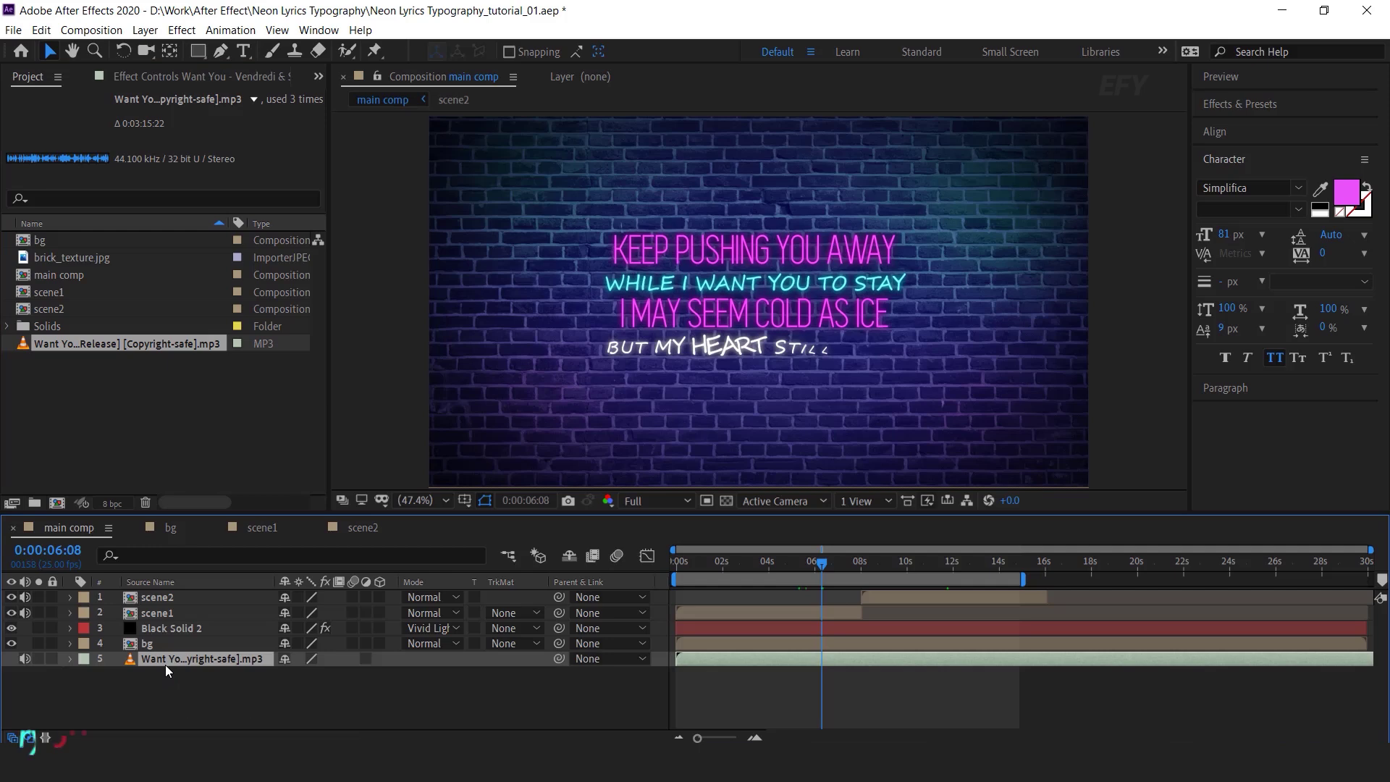
# Mute the mp3 layer inside scene2 and scene1, and return to main comp
pyautogui.doubleClick(941, 595)
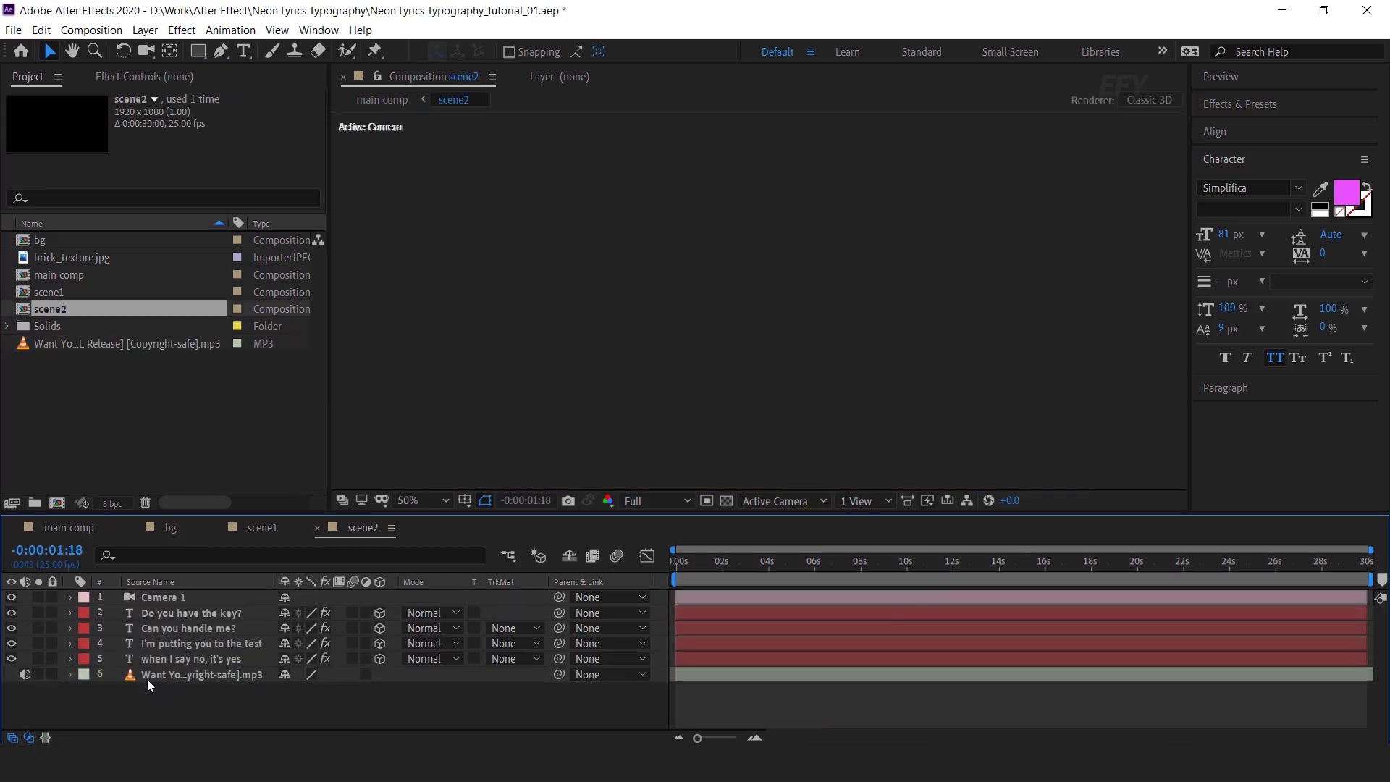
pyautogui.click(146, 678)
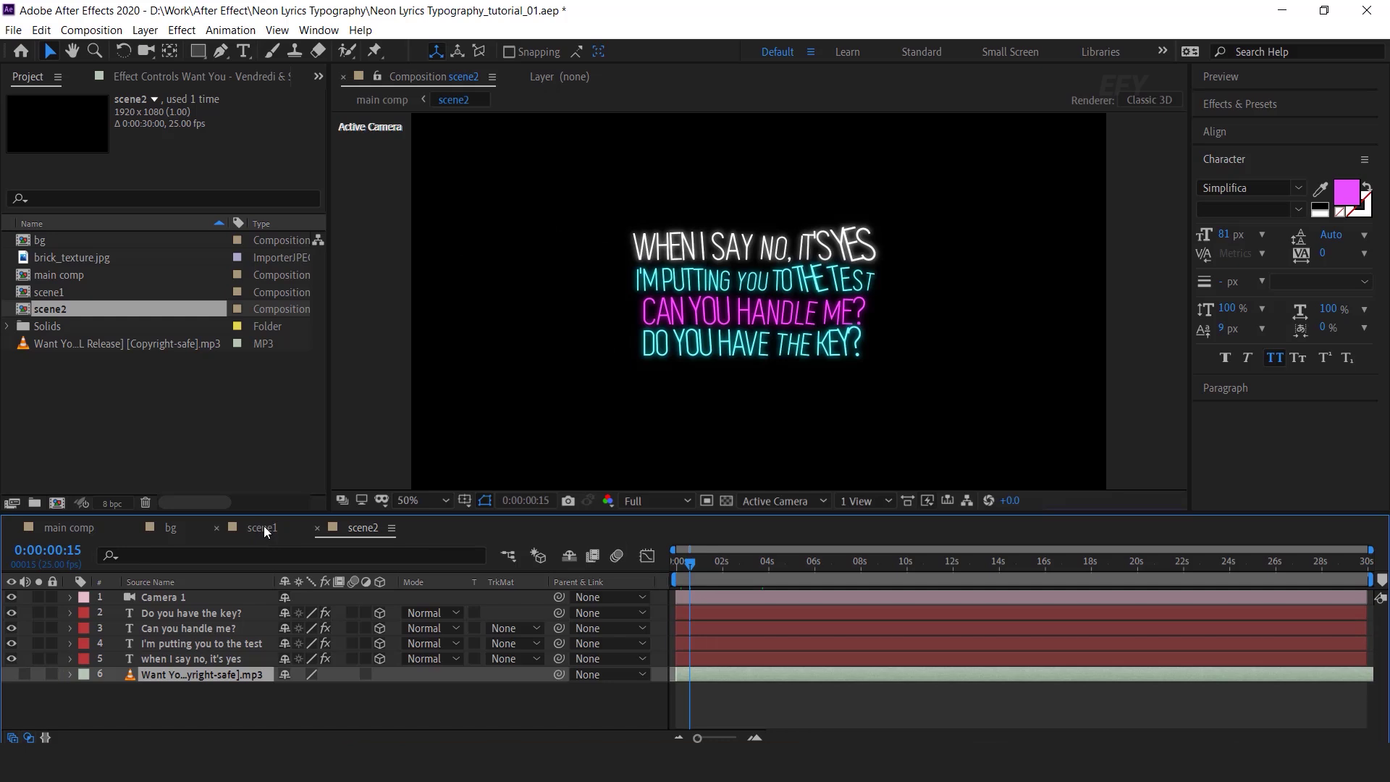
pyautogui.click(263, 526)
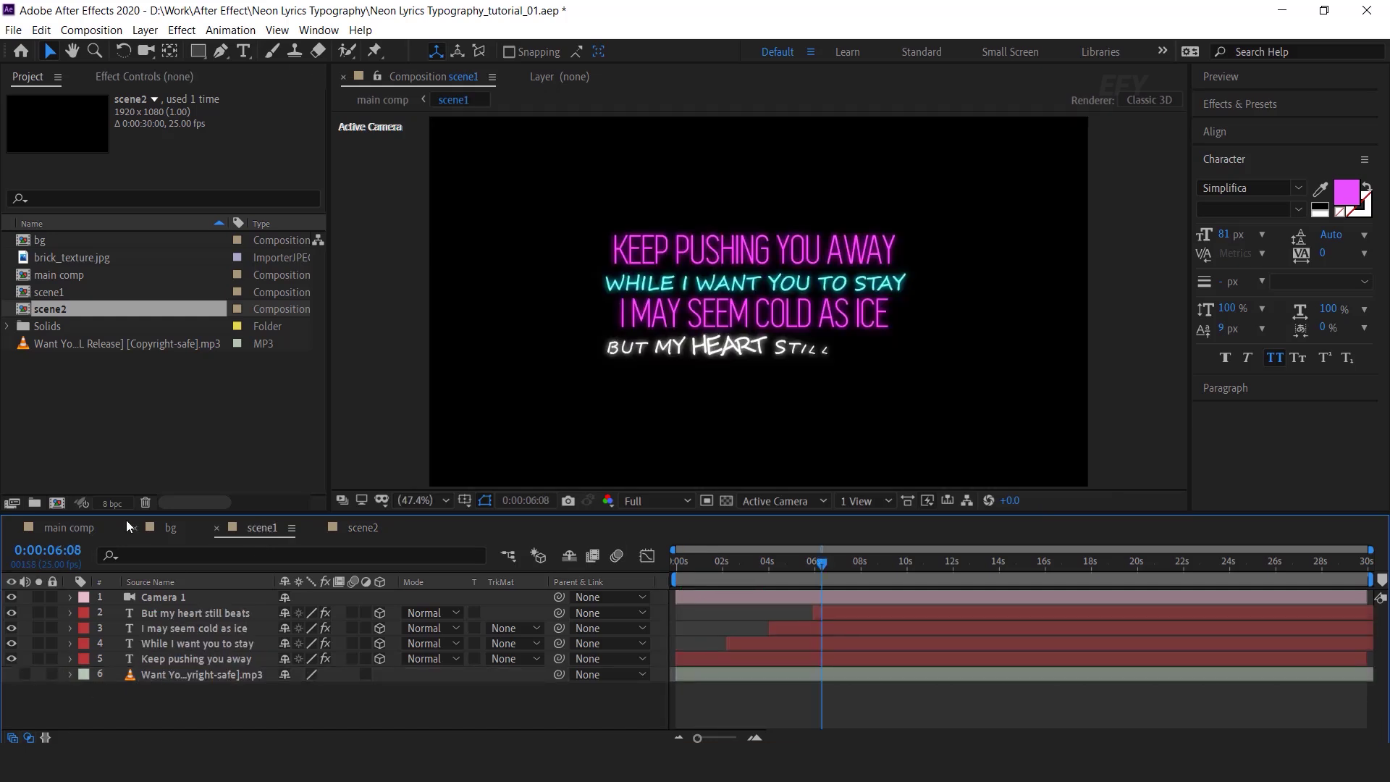
pyautogui.click(76, 527)
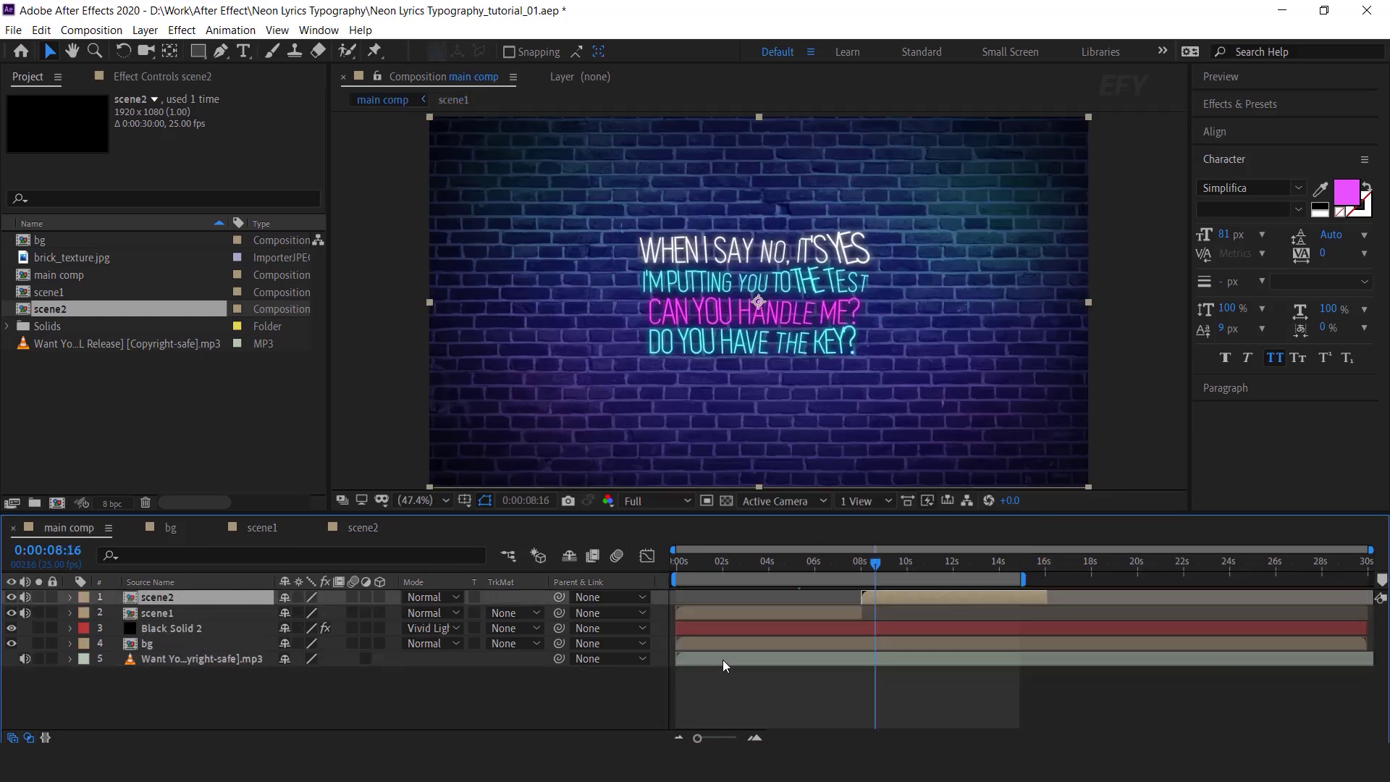
# Preview main comp from the start and trim the beginning of its mp3 layer to 0:00:07:22
pyautogui.click(688, 569)
pyautogui.press('space')
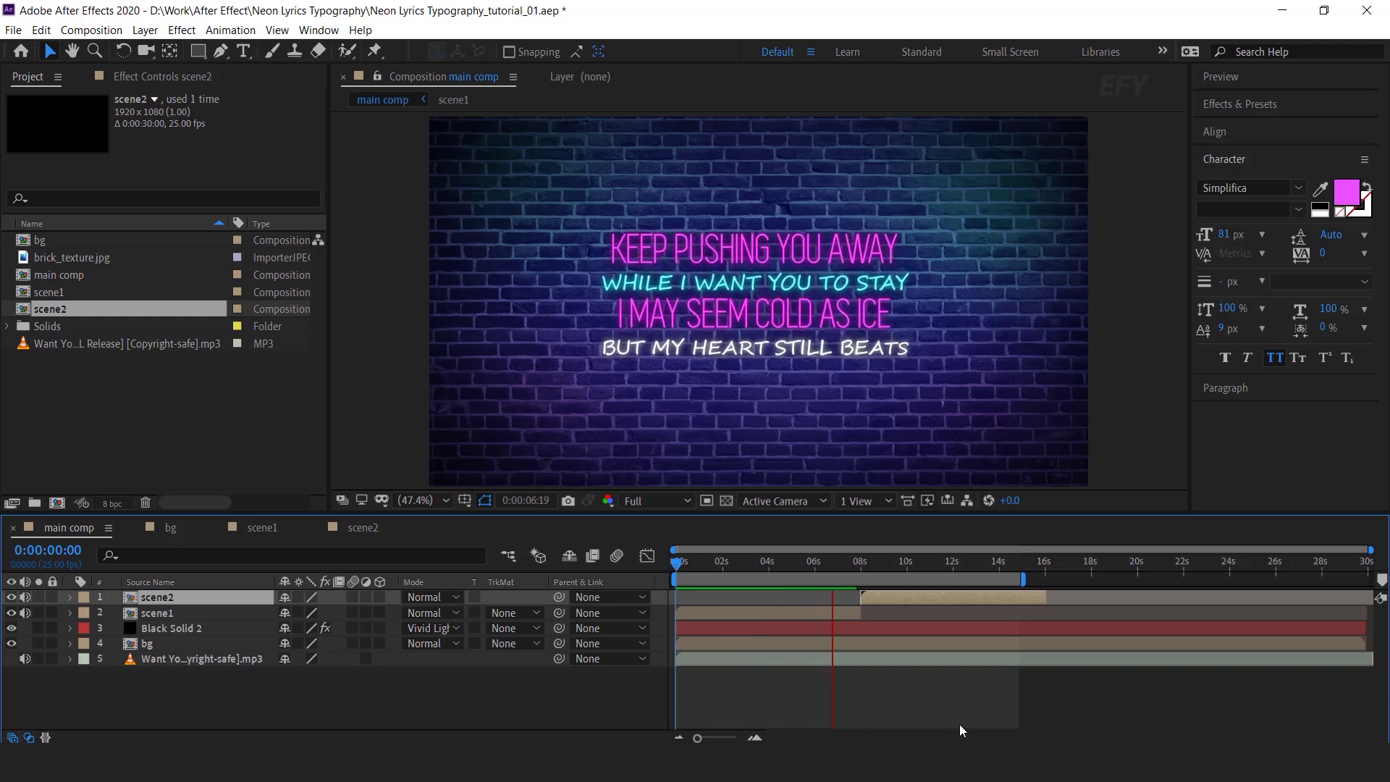
pyautogui.click(861, 661)
pyautogui.hotkey('alt', '[')
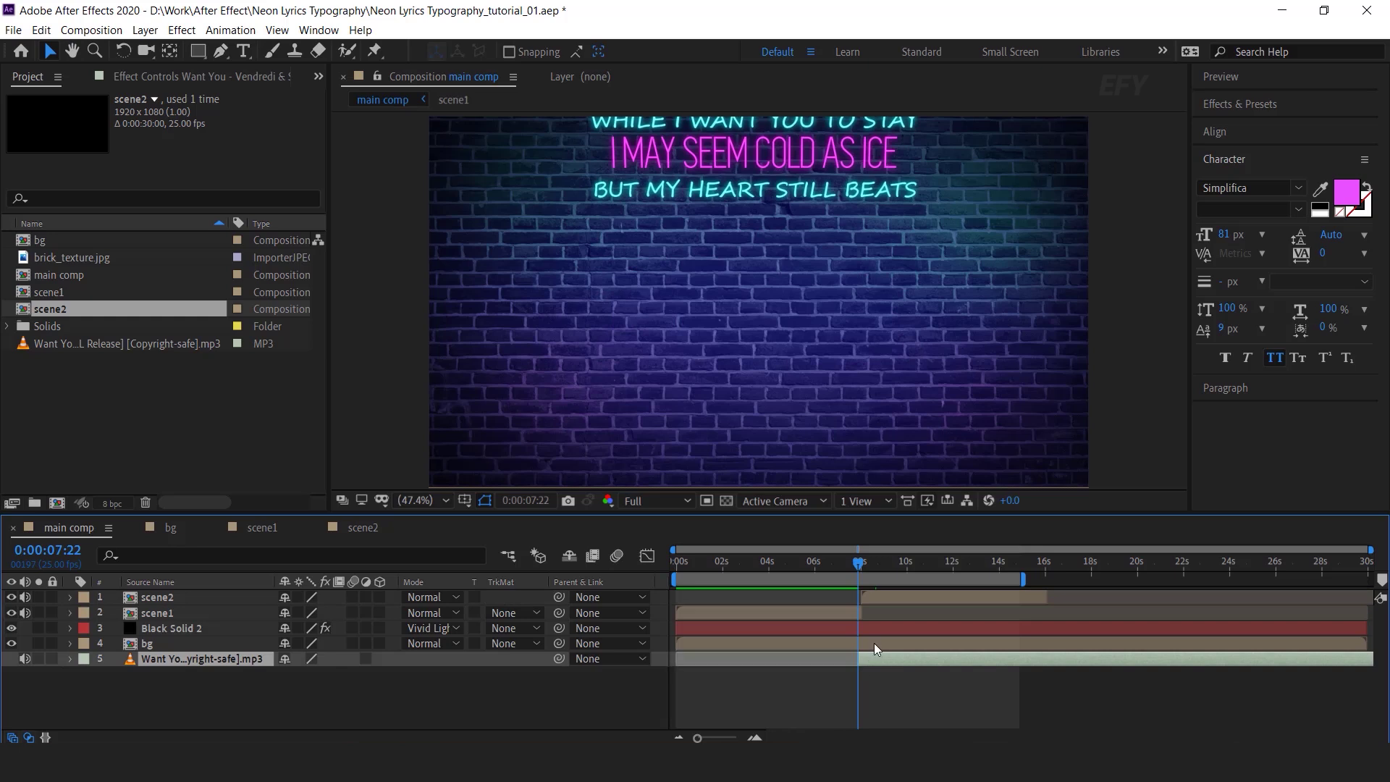
# Move the trimmed mp3 layer so it starts at 0:00:00:00 and preview main comp
pyautogui.press('Home')
pyautogui.press('[')
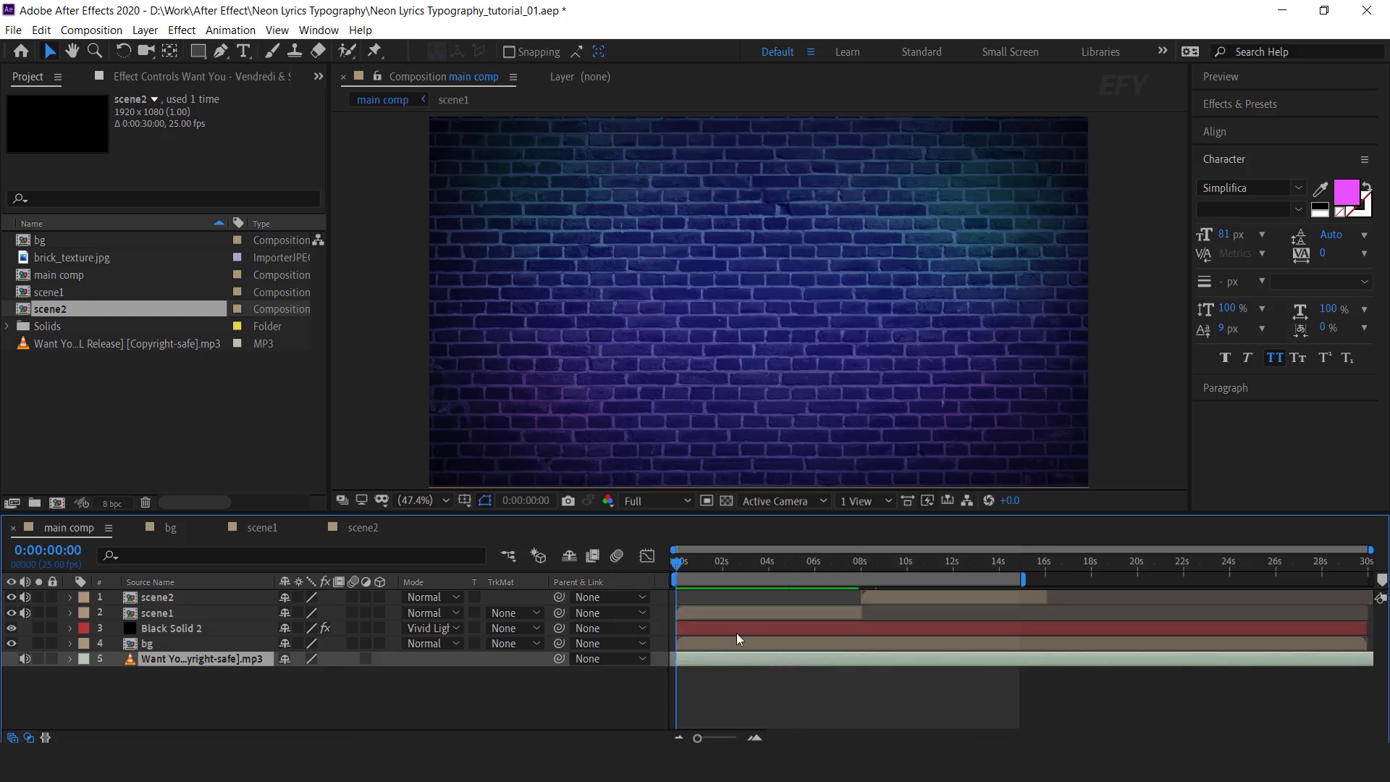
pyautogui.press('space')
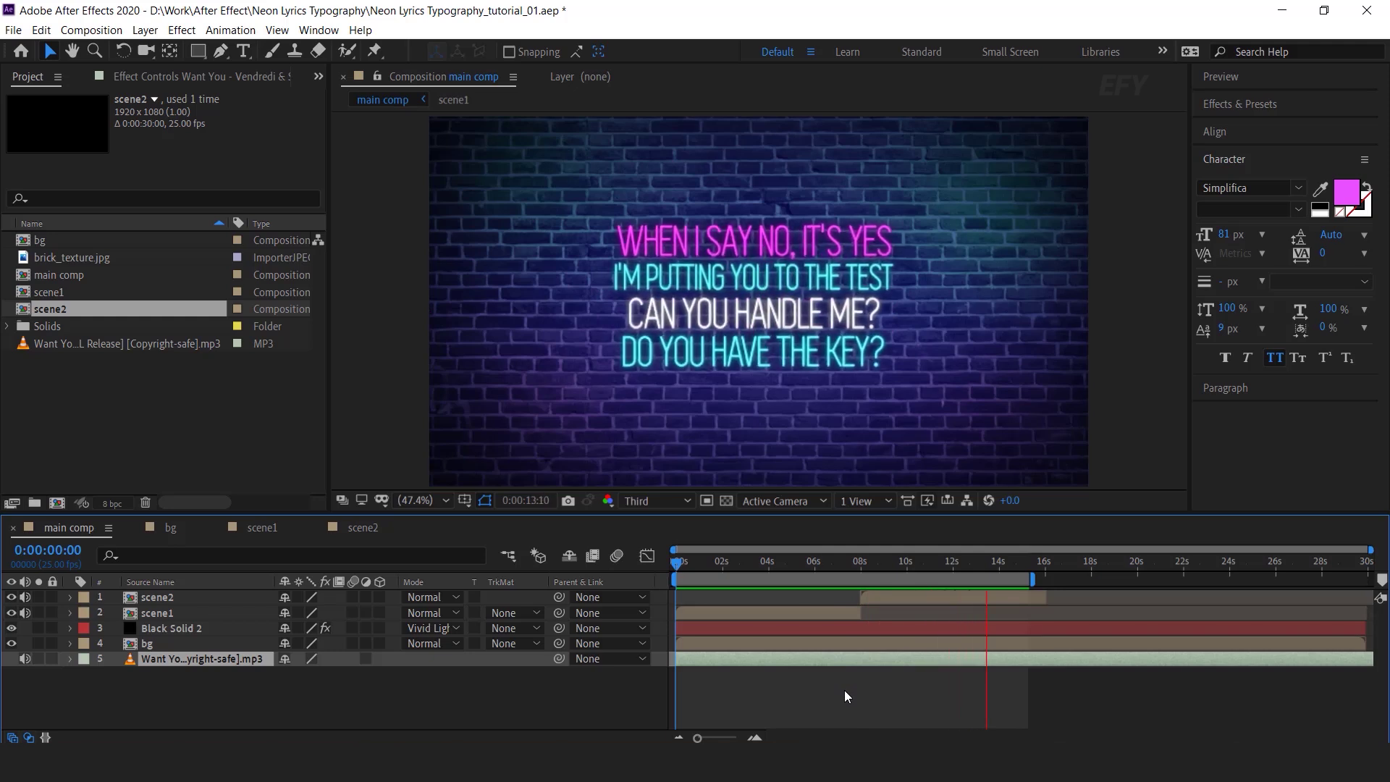
pyautogui.press('space')
pyautogui.press('space')
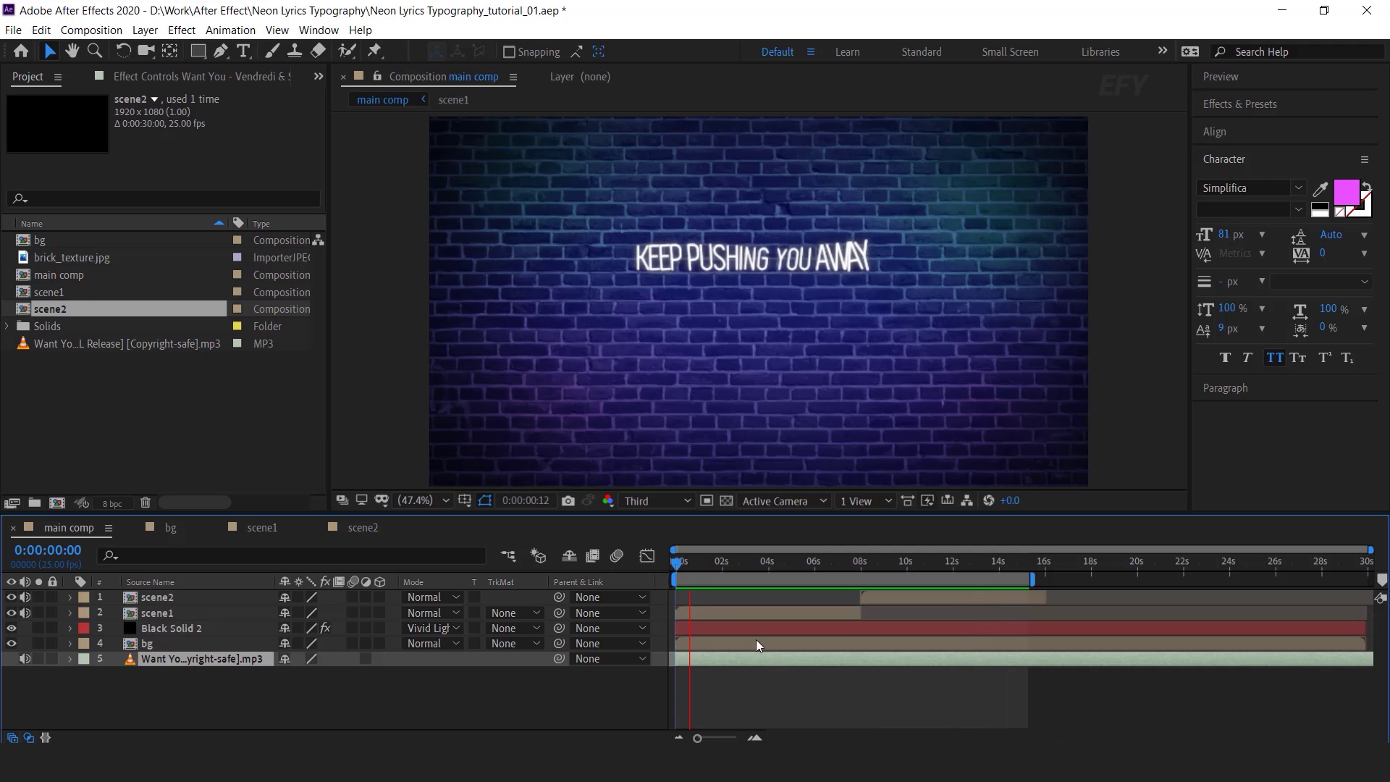
# Enable motion blur for the scene1 and scene2 layers and for main comp itself
pyautogui.click(683, 565)
pyautogui.click(166, 613)
pyautogui.keyDown('shift'); pyautogui.click(158, 597); pyautogui.keyUp('shift')
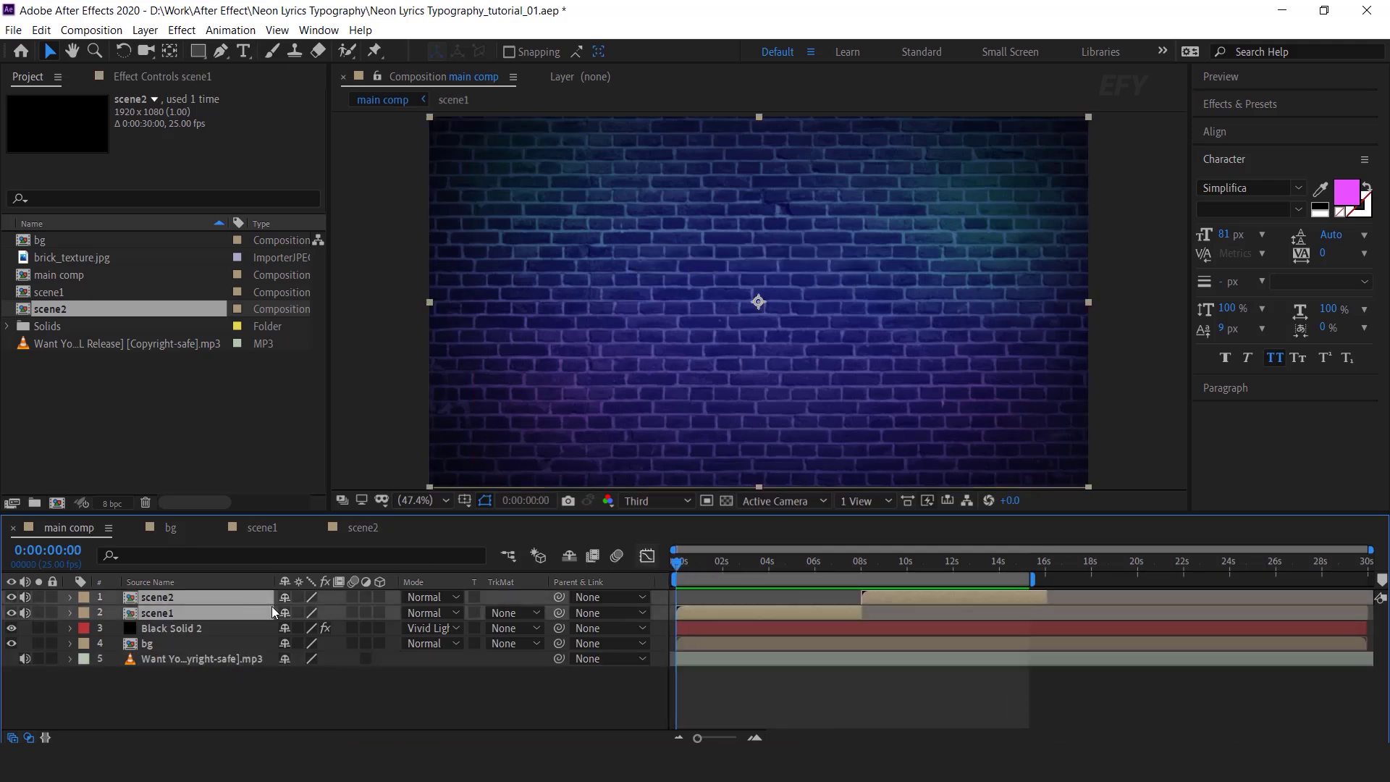
pyautogui.click(355, 596)
pyautogui.click(617, 555)
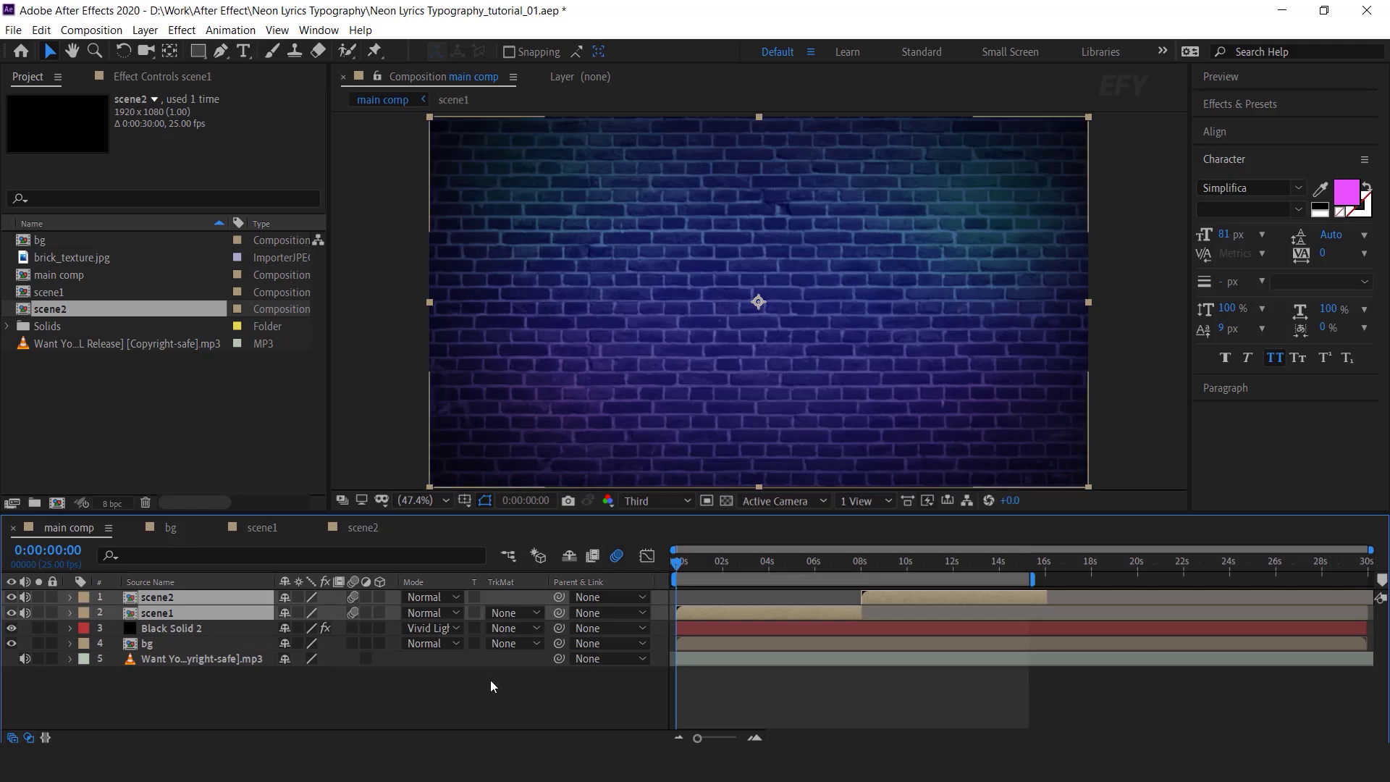
# Open scene2 and enable motion blur on its four text layers
pyautogui.click(648, 704)
pyautogui.doubleClick(174, 601)
pyautogui.click(190, 612)
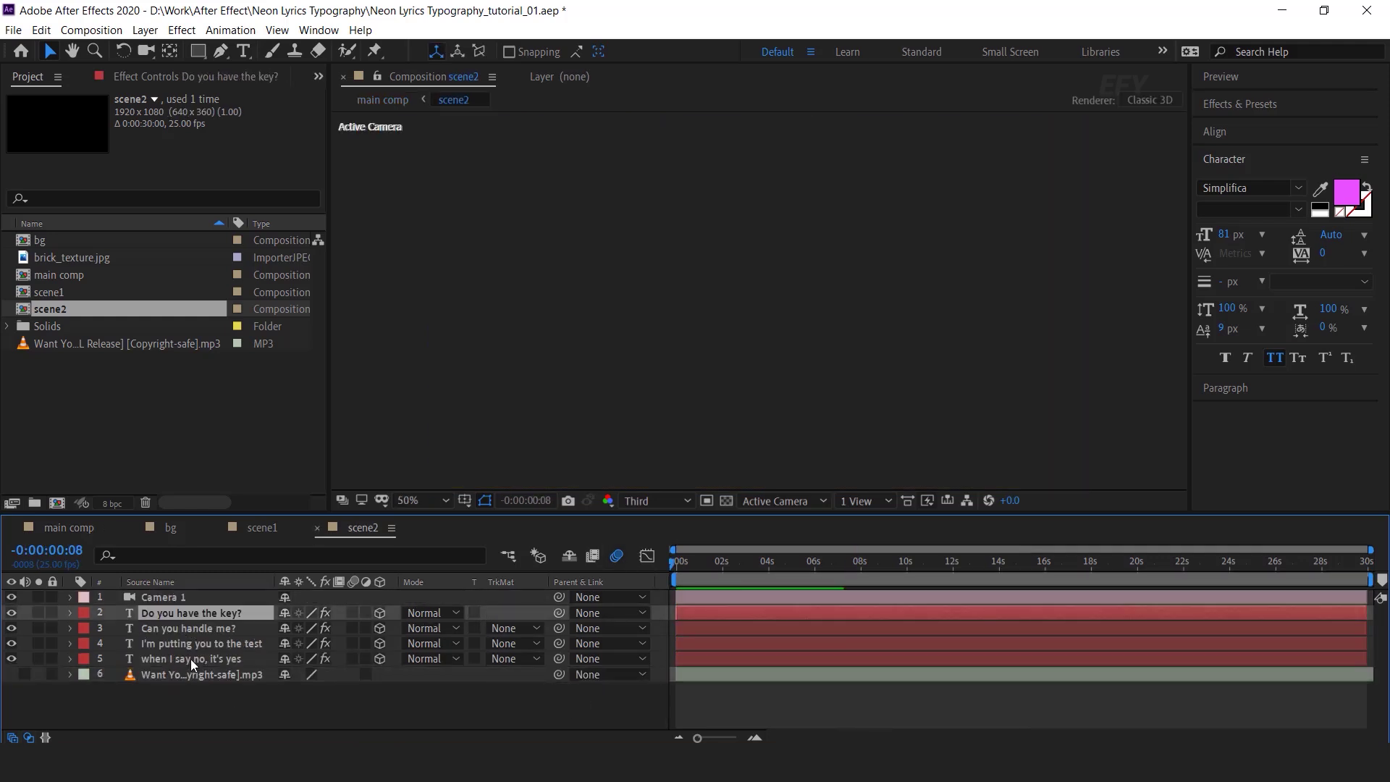
pyautogui.keyDown('shift'); pyautogui.click(190, 659); pyautogui.keyUp('shift')
pyautogui.click(352, 612)
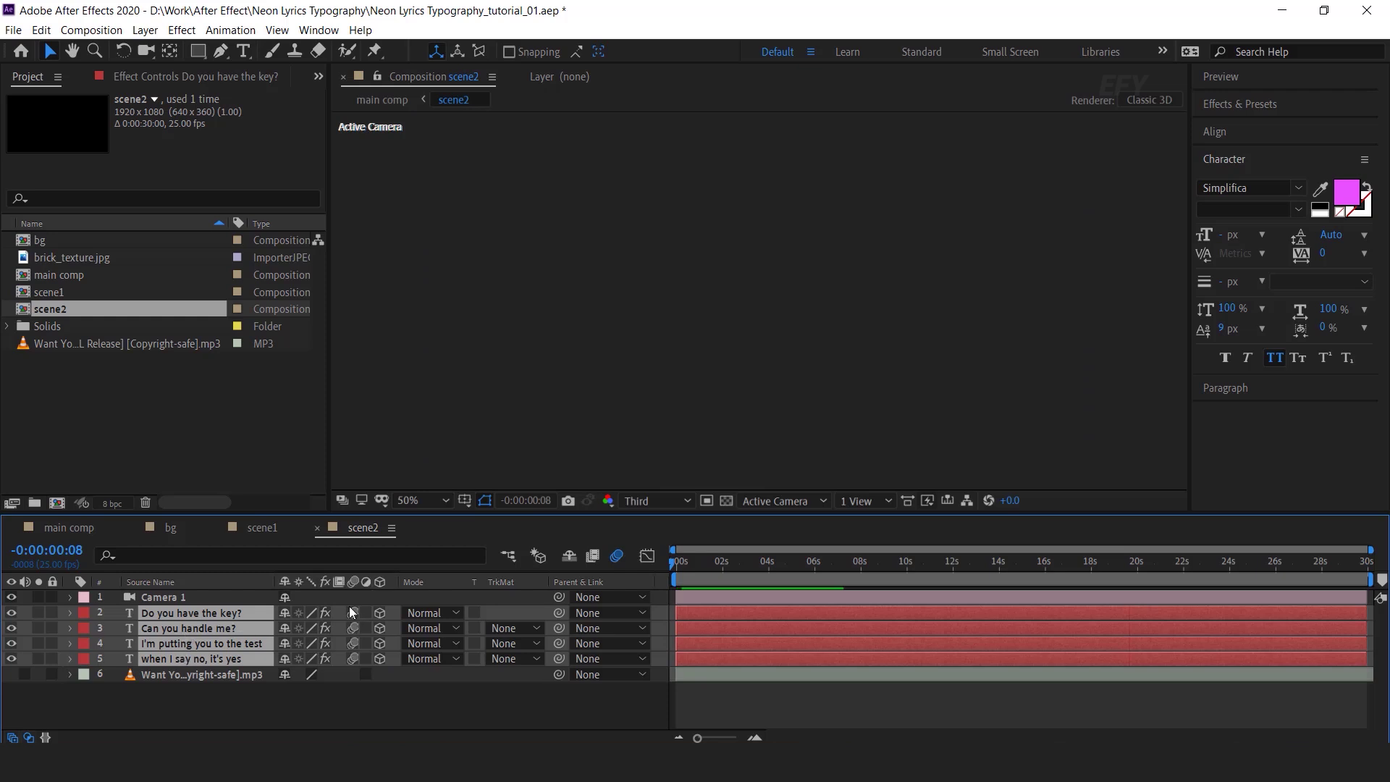
# Enable motion blur on the four text layers in scene1 and return to main comp
pyautogui.click(262, 527)
pyautogui.click(190, 612)
pyautogui.keyDown('shift'); pyautogui.click(177, 657); pyautogui.keyUp('shift')
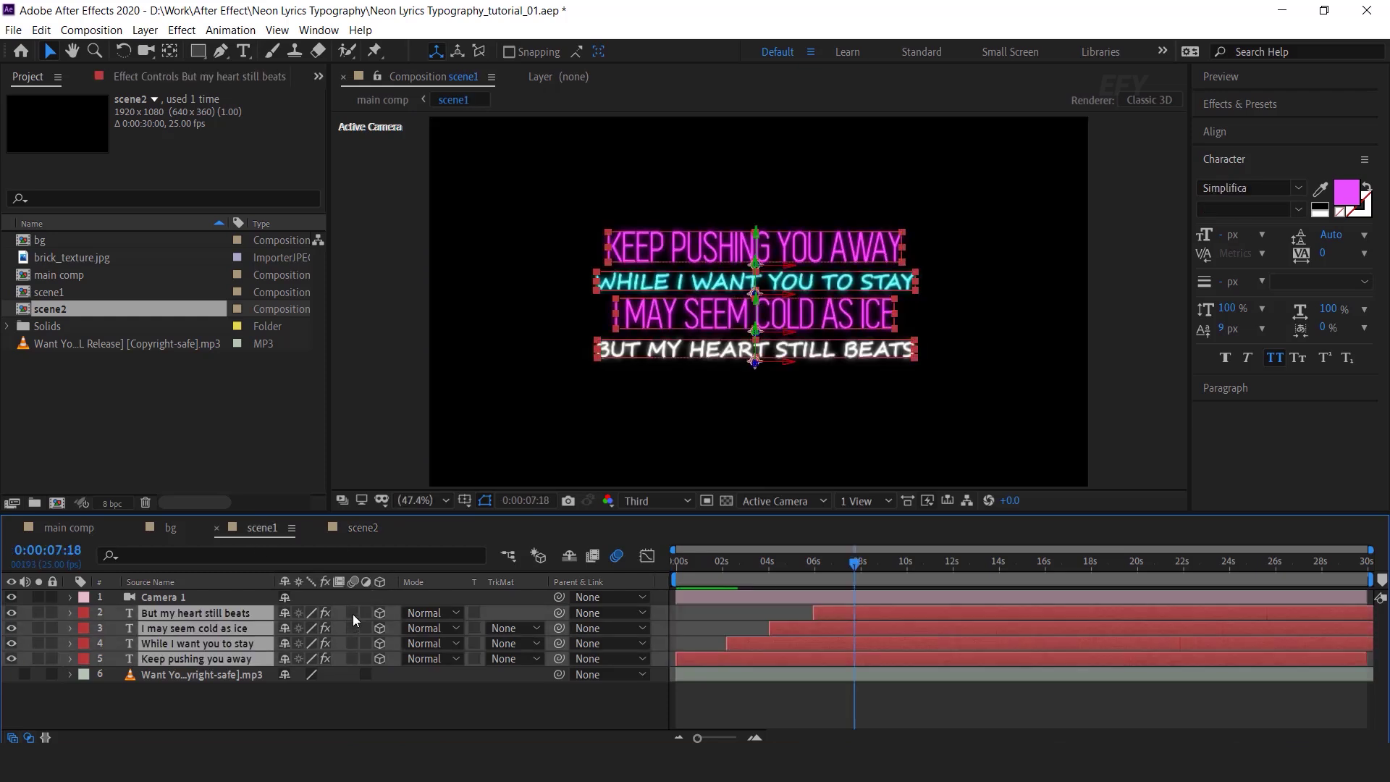
pyautogui.click(58, 526)
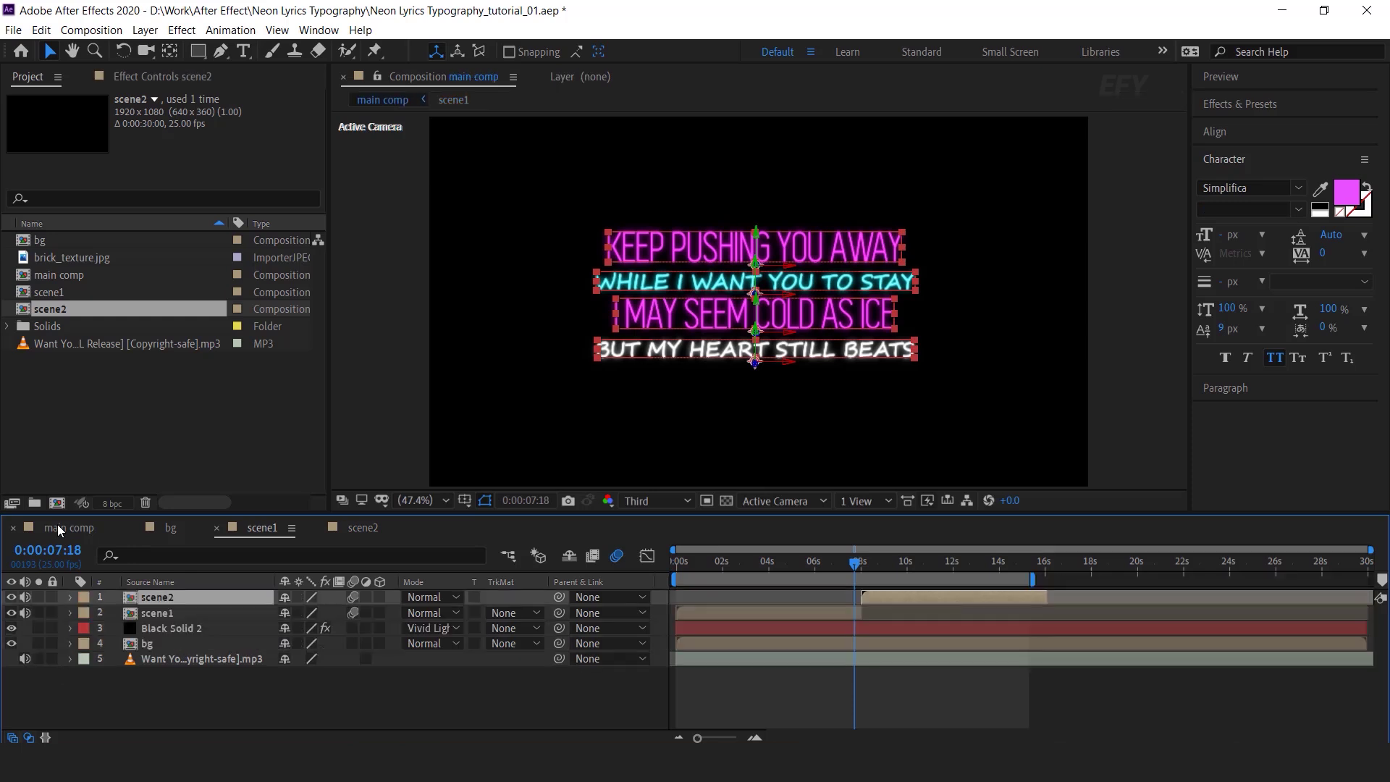
# Preview main comp from the start and move the playhead to 0:00:06:07 to inspect the fourth lyric line
pyautogui.click(675, 567)
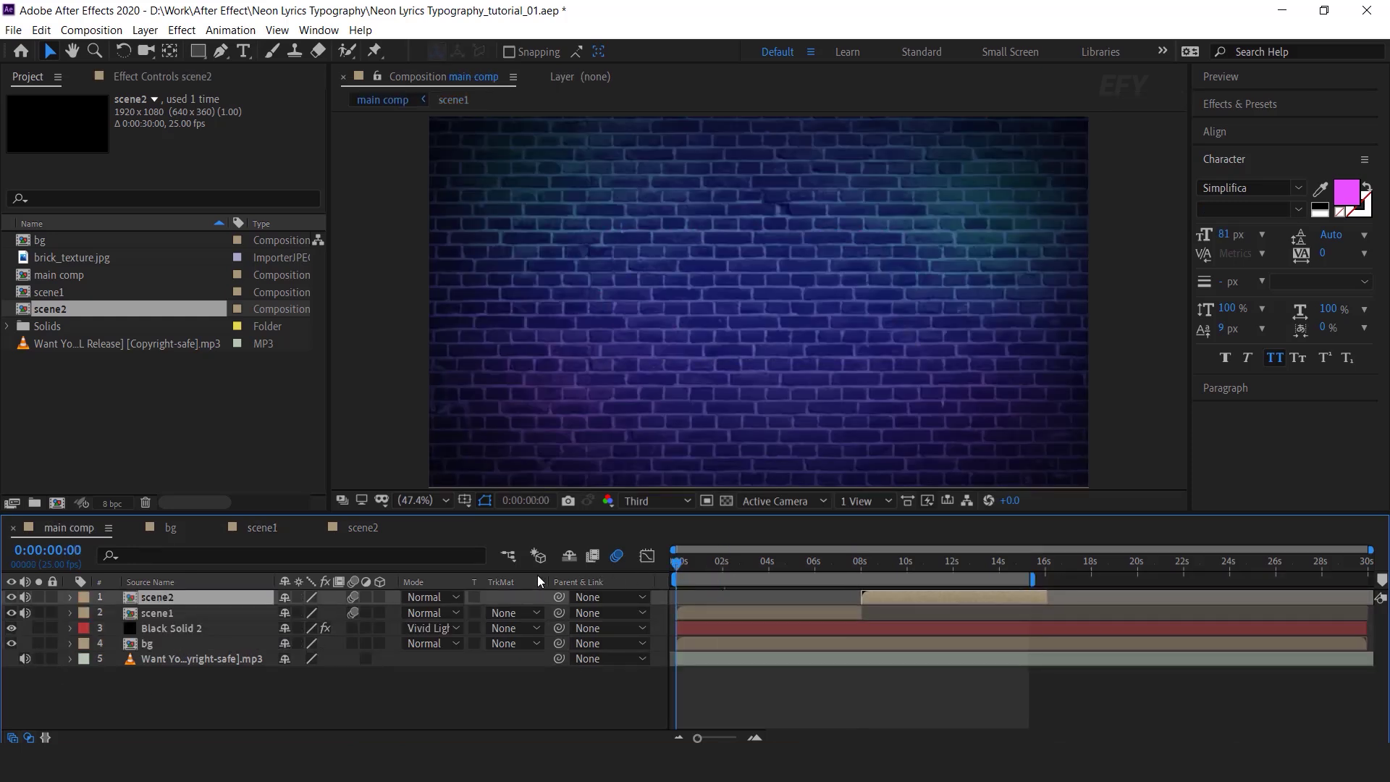
pyautogui.press('space')
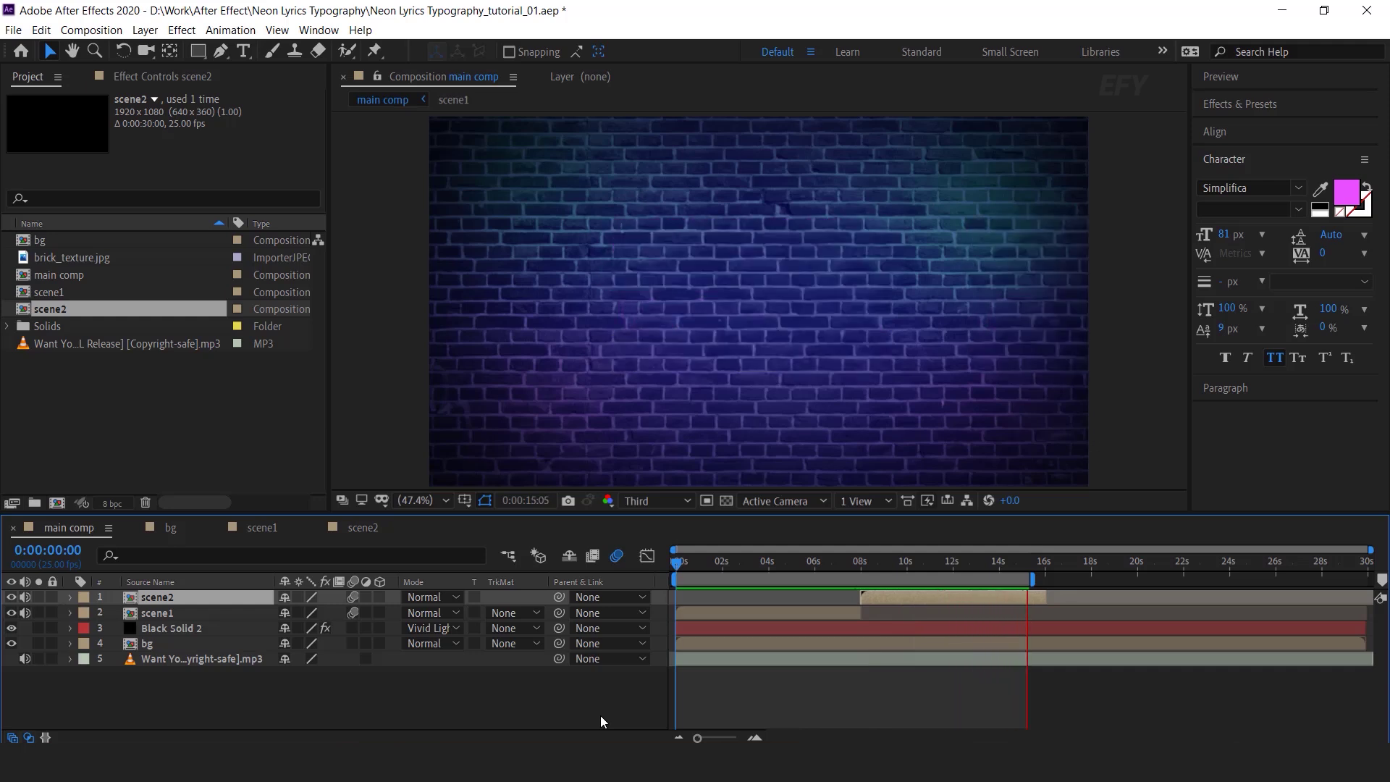
pyautogui.click(683, 562)
pyautogui.moveTo(682, 564); pyautogui.dragTo(660, 572)
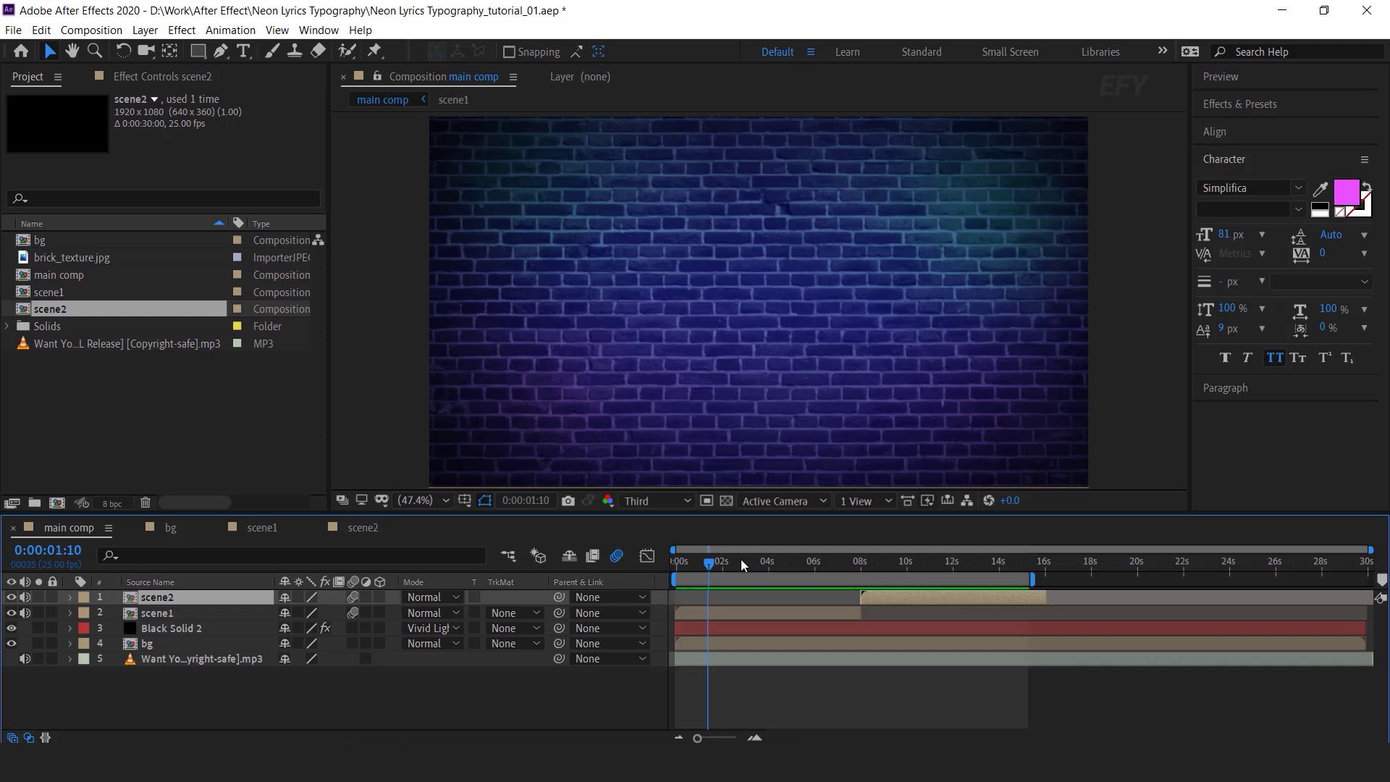
pyautogui.click(820, 562)
# Turn off motion blur for main comp and for its scene2 and scene1 layers
pyautogui.click(618, 556)
pyautogui.click(354, 598)
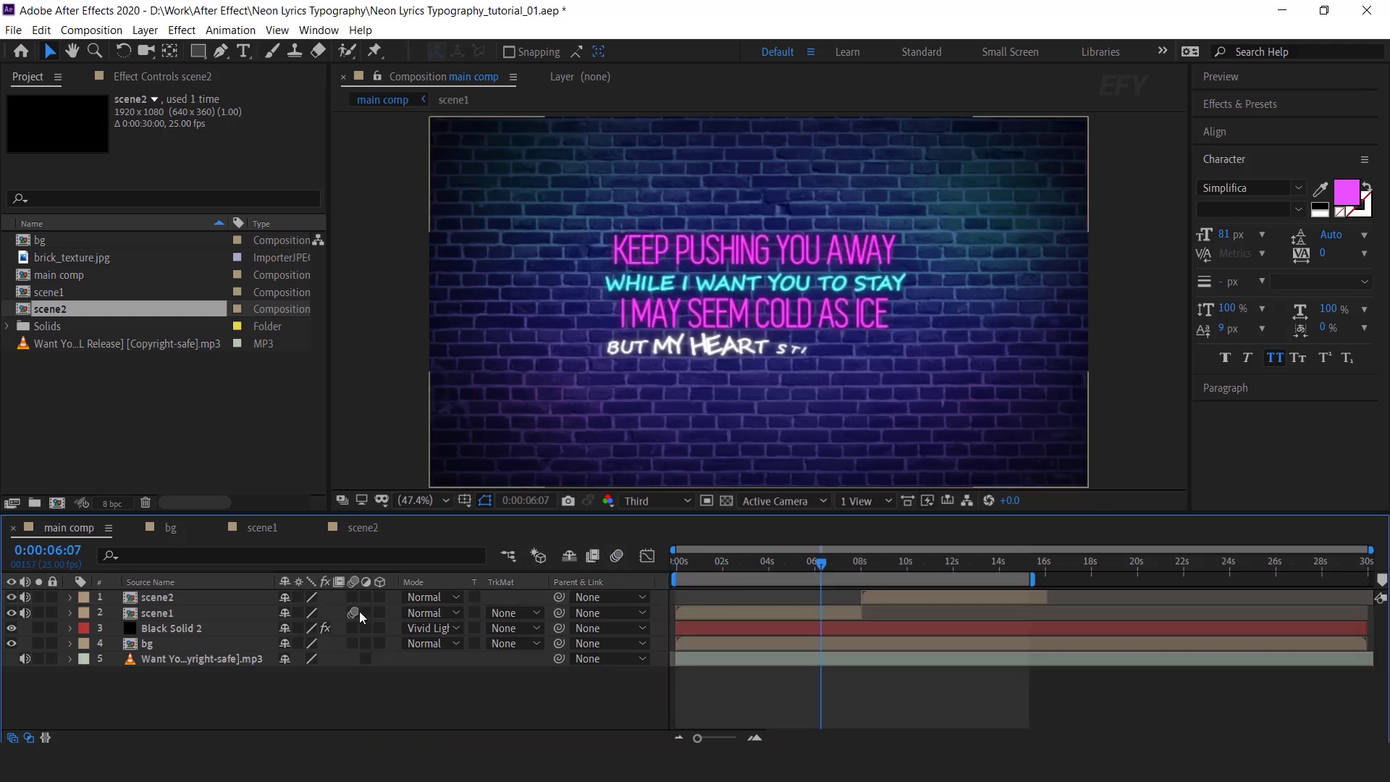
pyautogui.click(360, 614)
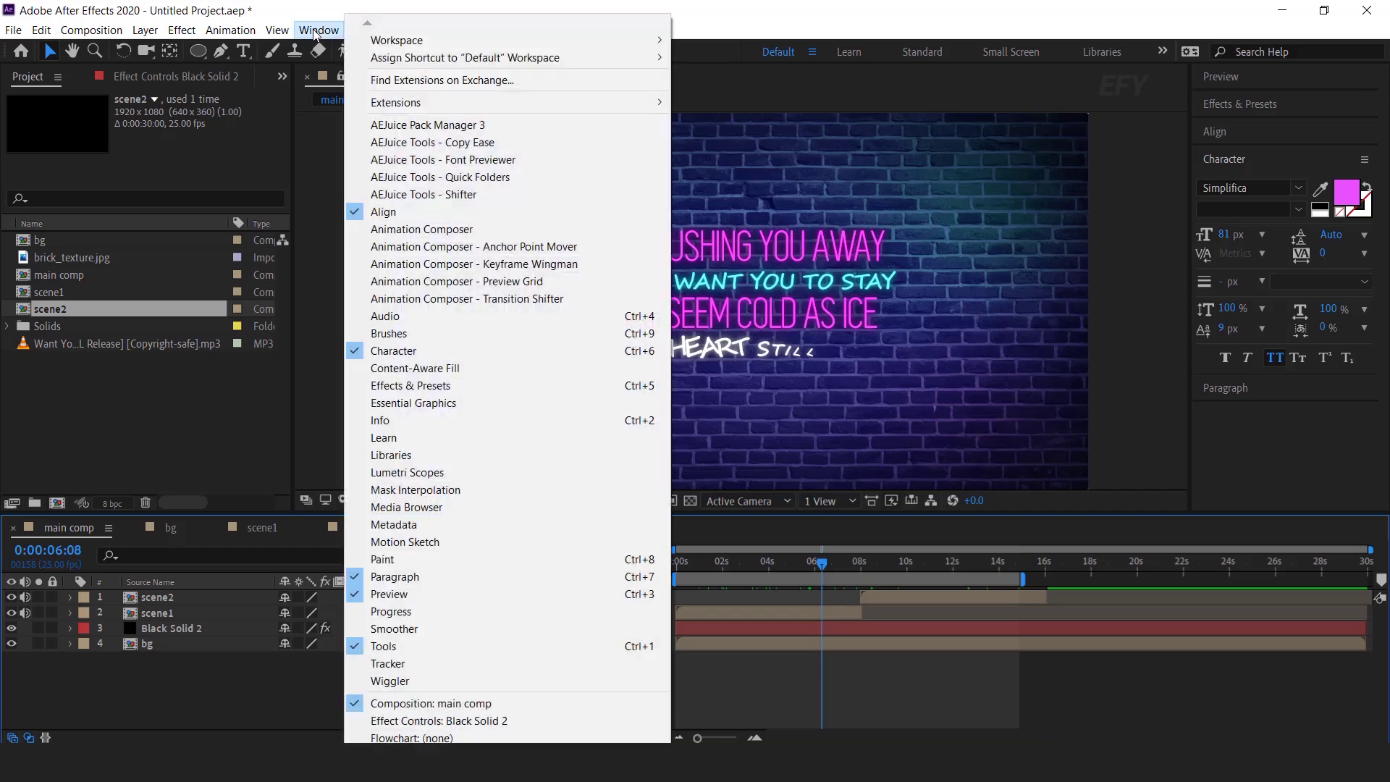
# Open AEJuice Pack Manager 3 and add bubble, fire-flame and smoke elements from its Liquid Elements pack beside the lyrics in main comp
pyautogui.click(412, 125)
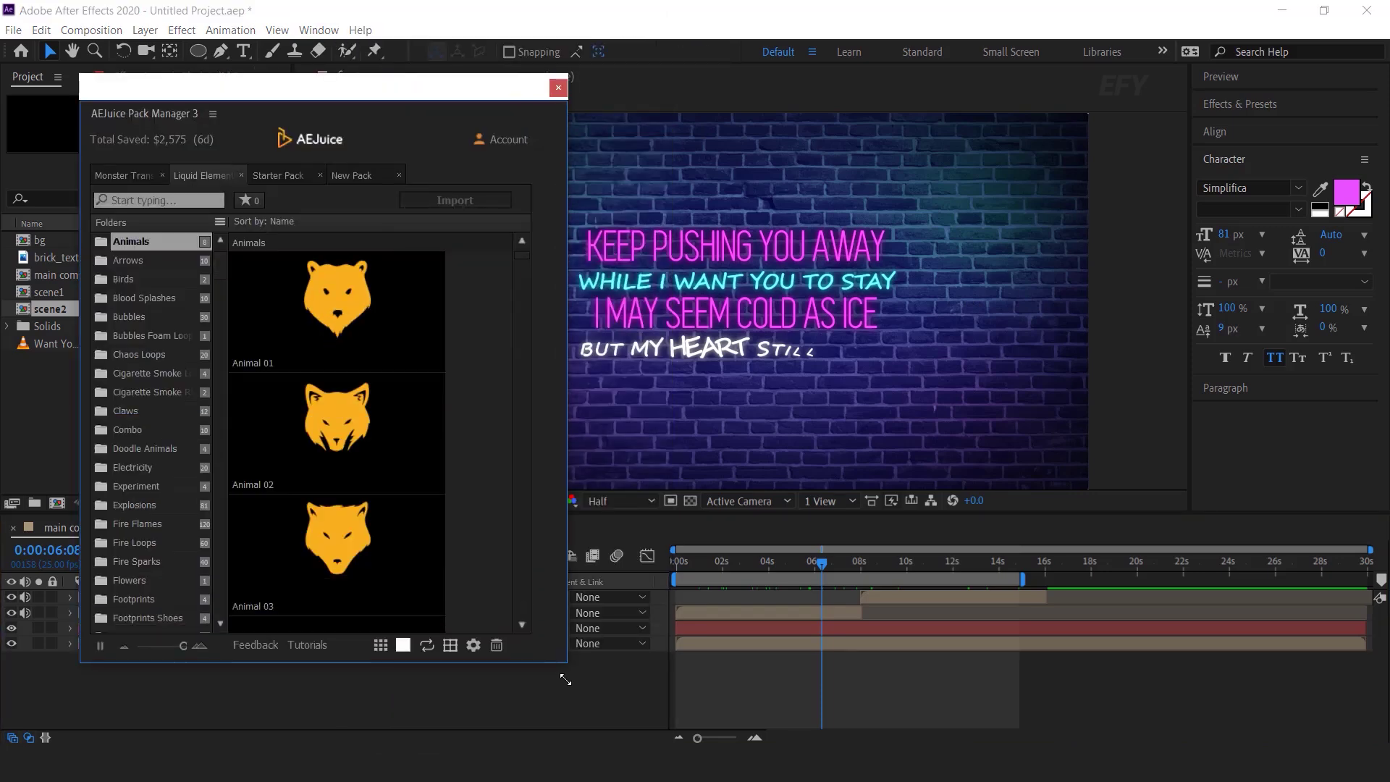
pyautogui.moveTo(183, 658); pyautogui.dragTo(147, 658)
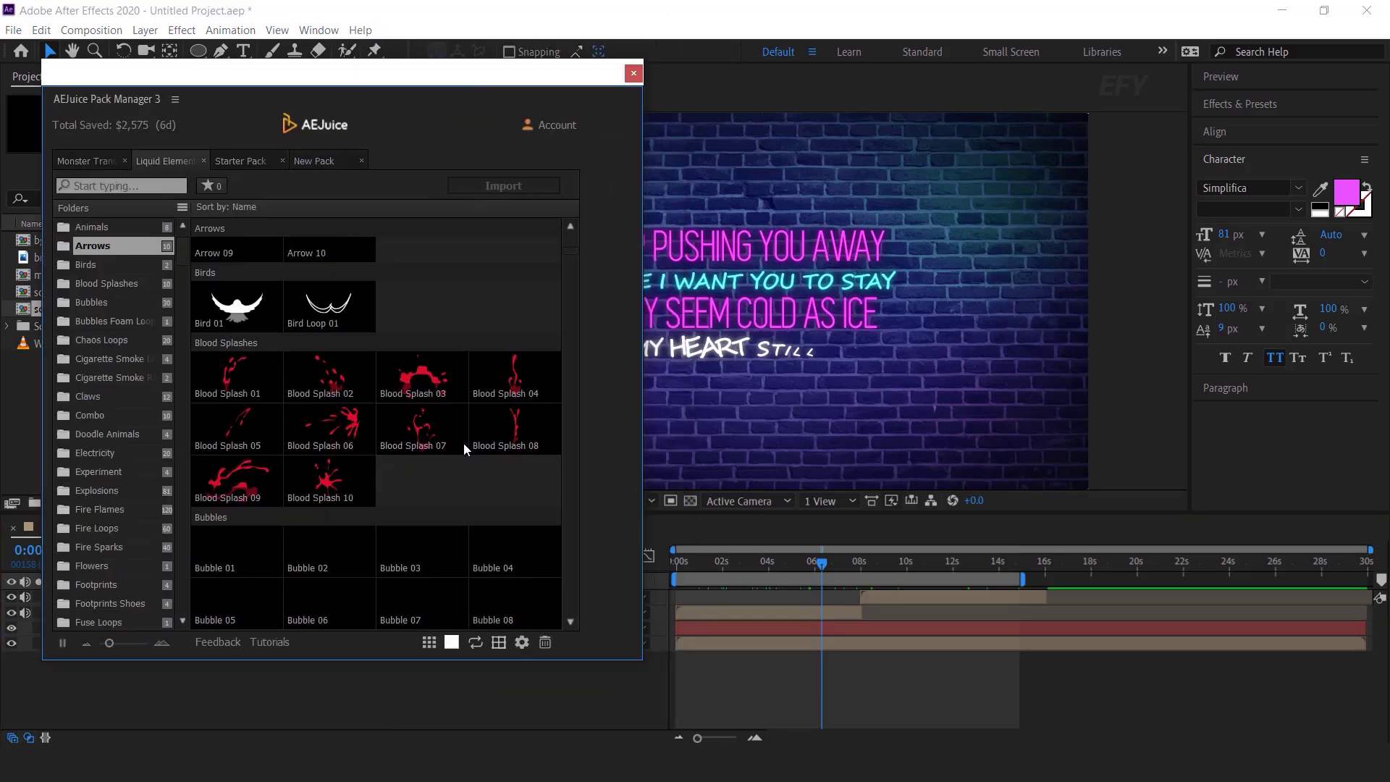
pyautogui.scroll(-5, 463, 443)
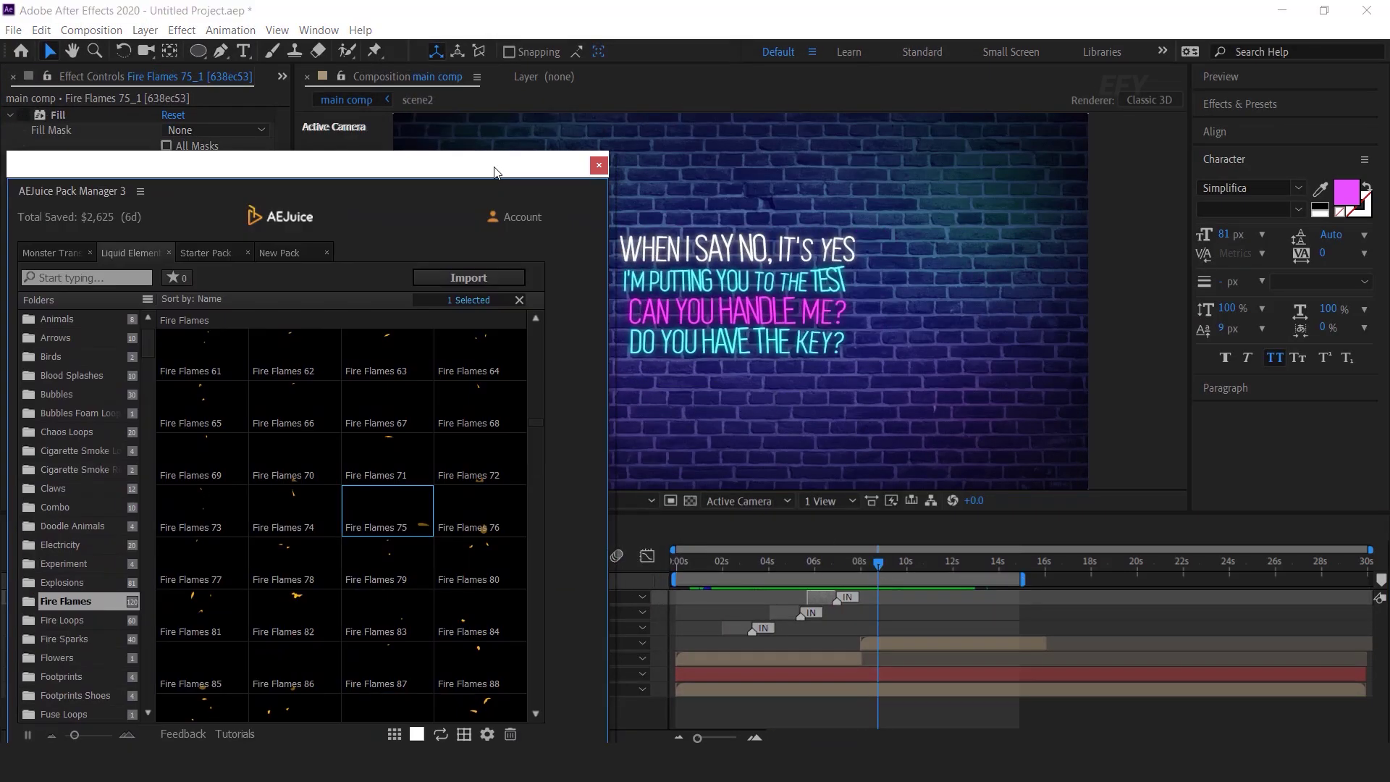
pyautogui.scroll(-15, 420, 625)
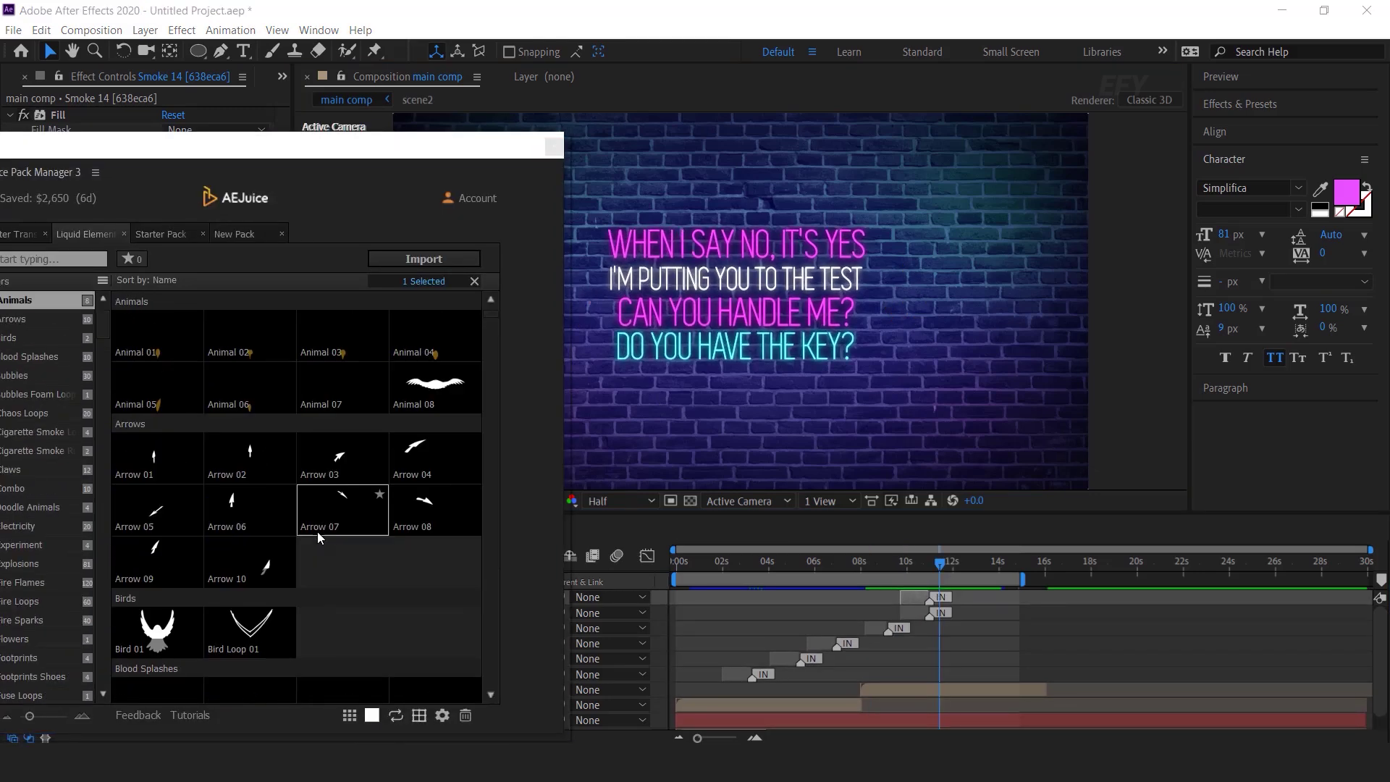
pyautogui.scroll(-5, 317, 531)
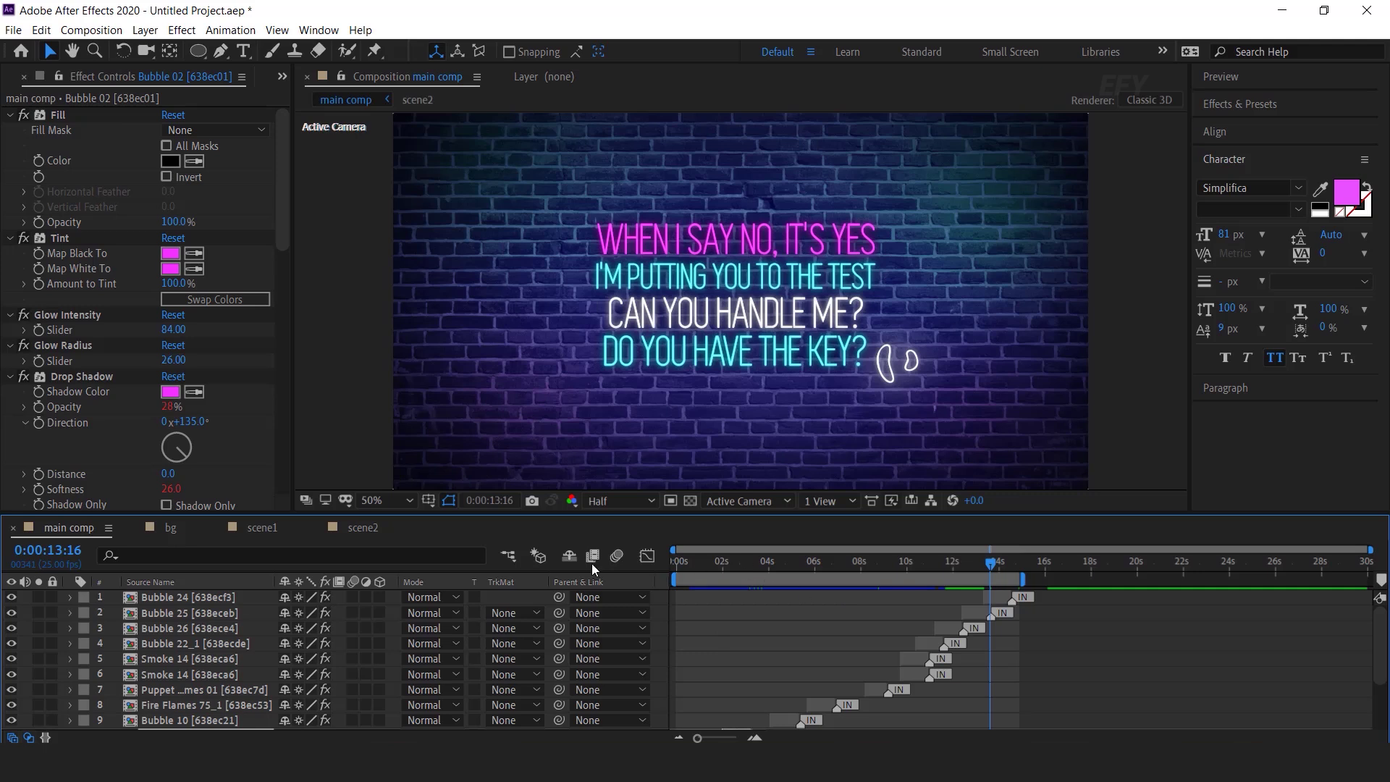
# Preview main comp from the start with the added animated elements
pyautogui.press('Home')
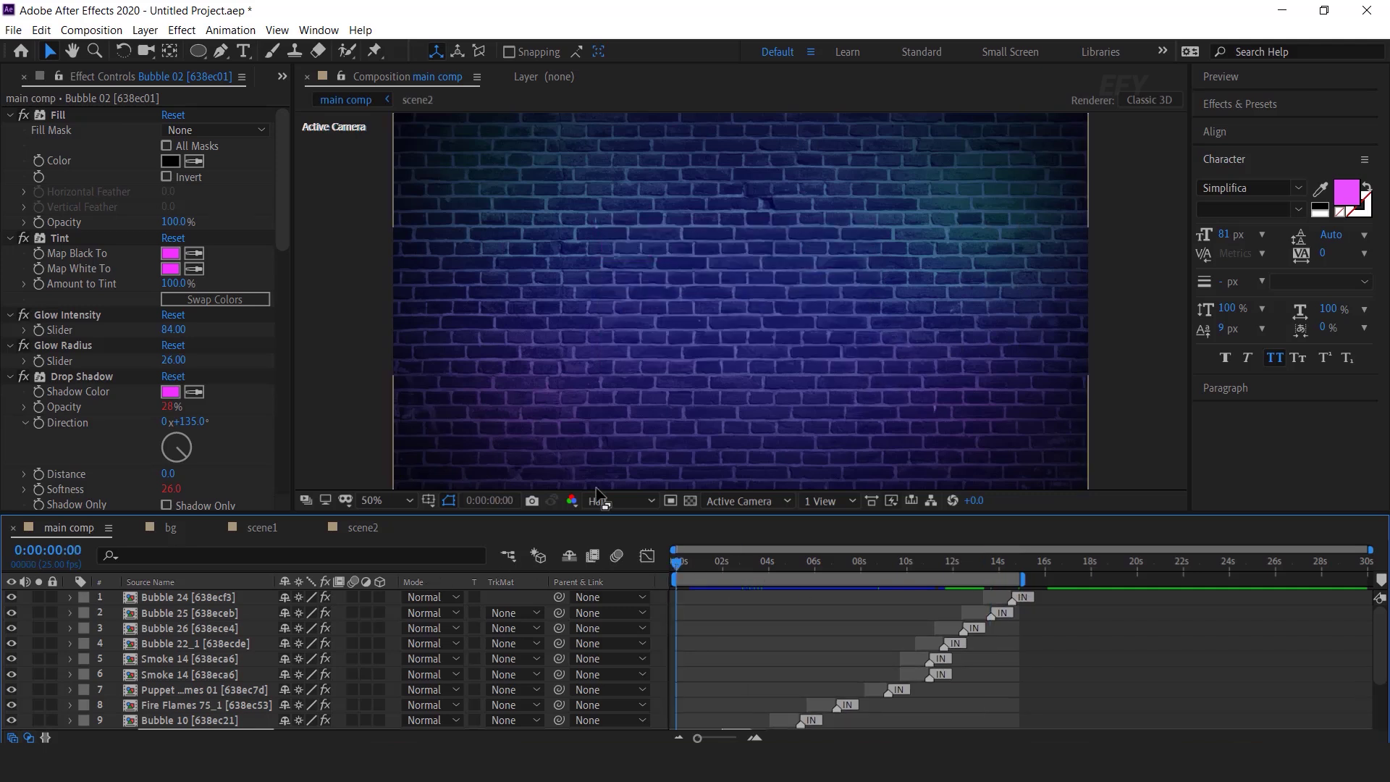
pyautogui.press('space')
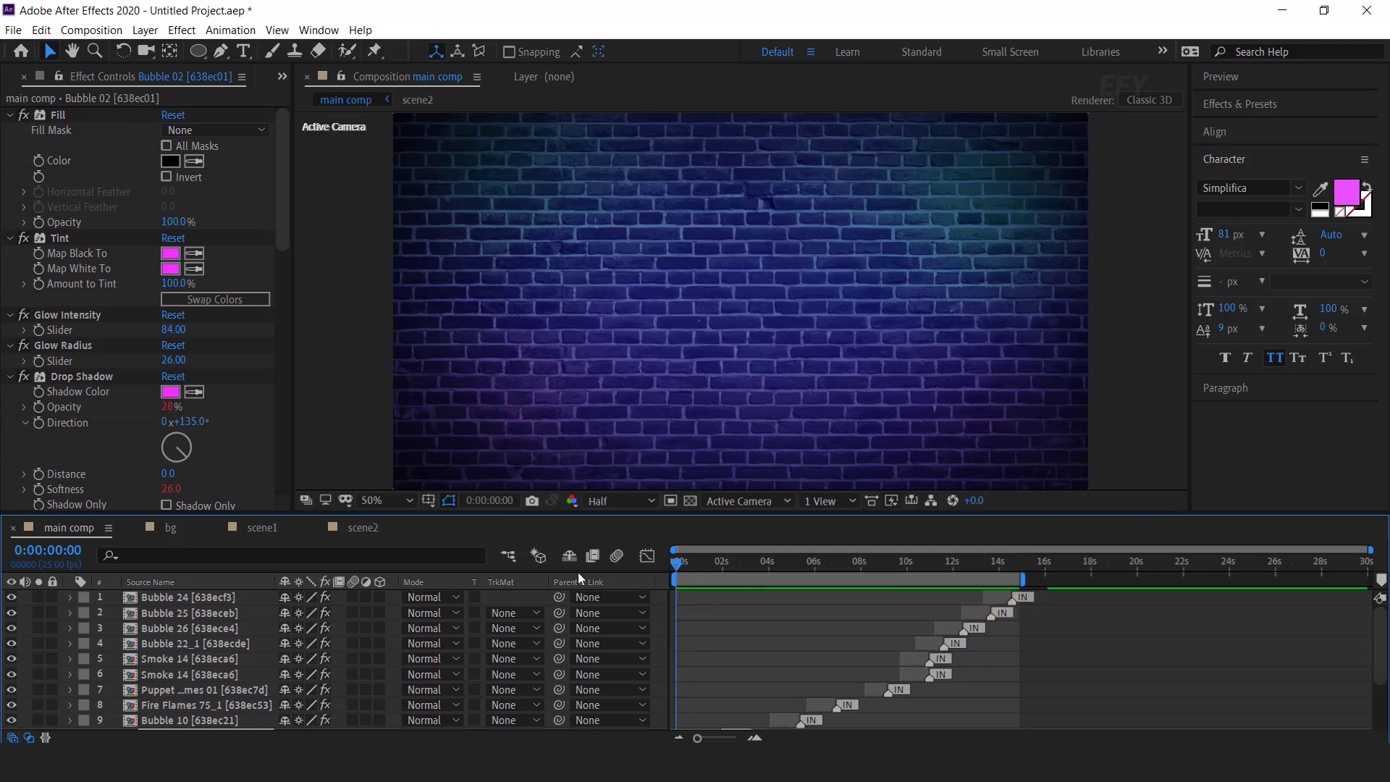
# Set the main comp viewer to Full resolution, maximized with the composition fitted to it
pyautogui.click(600, 488)
pyautogui.click(617, 500)
pyautogui.click(627, 533)
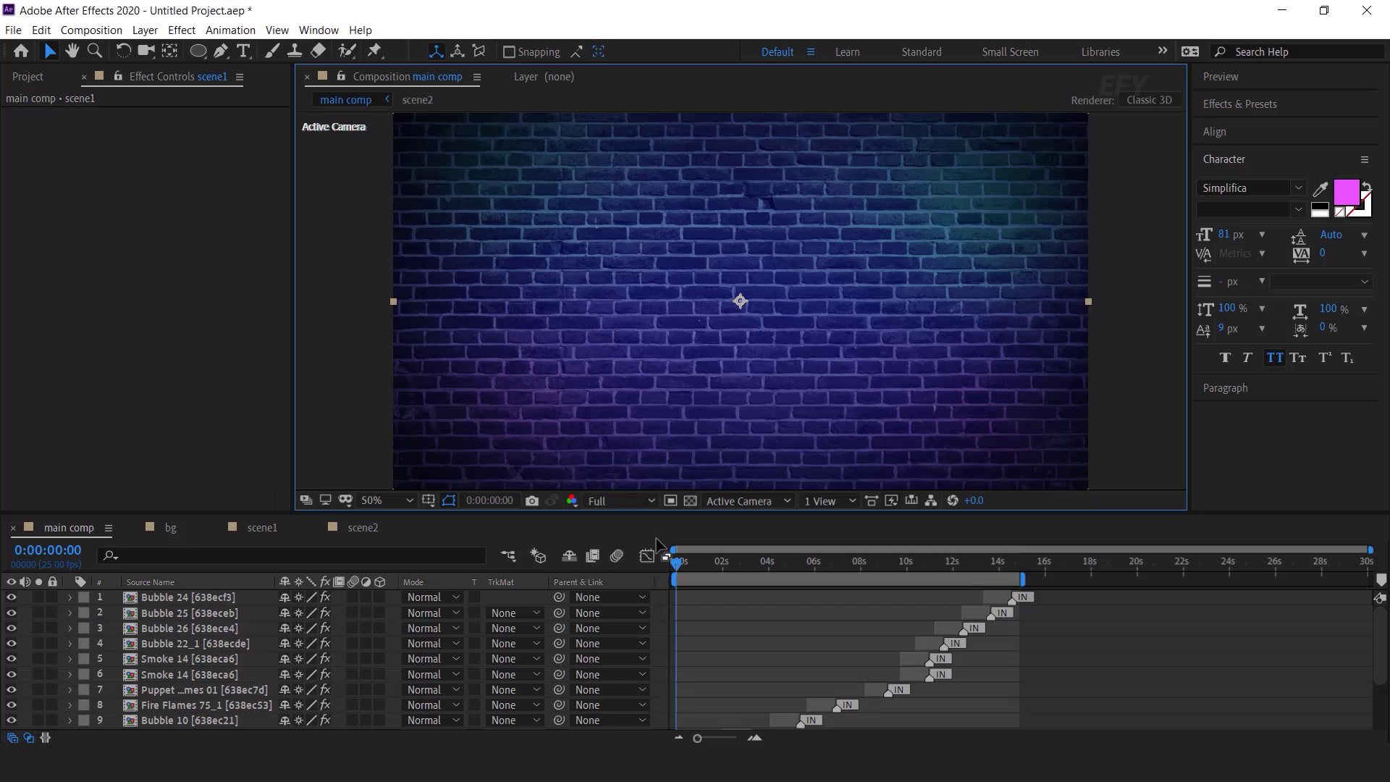
pyautogui.press('`')
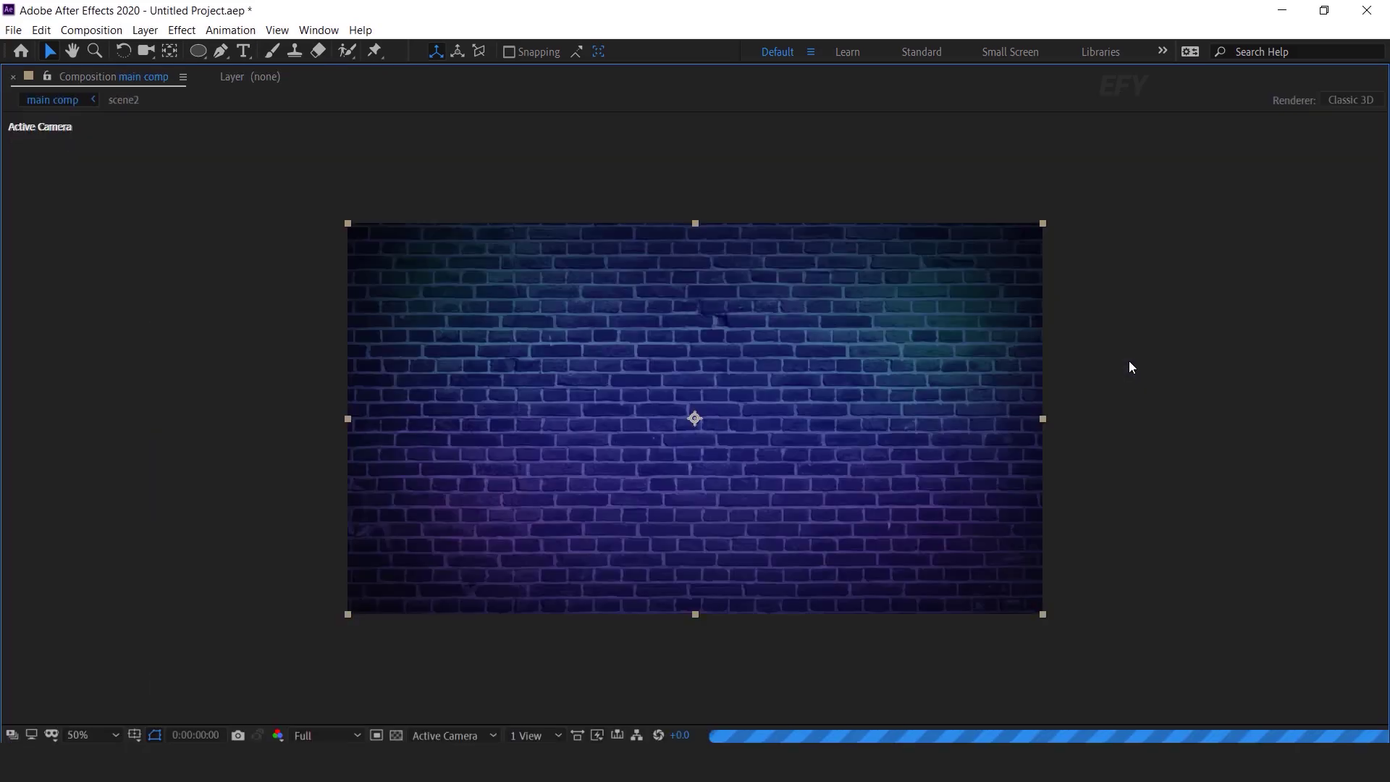
pyautogui.click(106, 433)
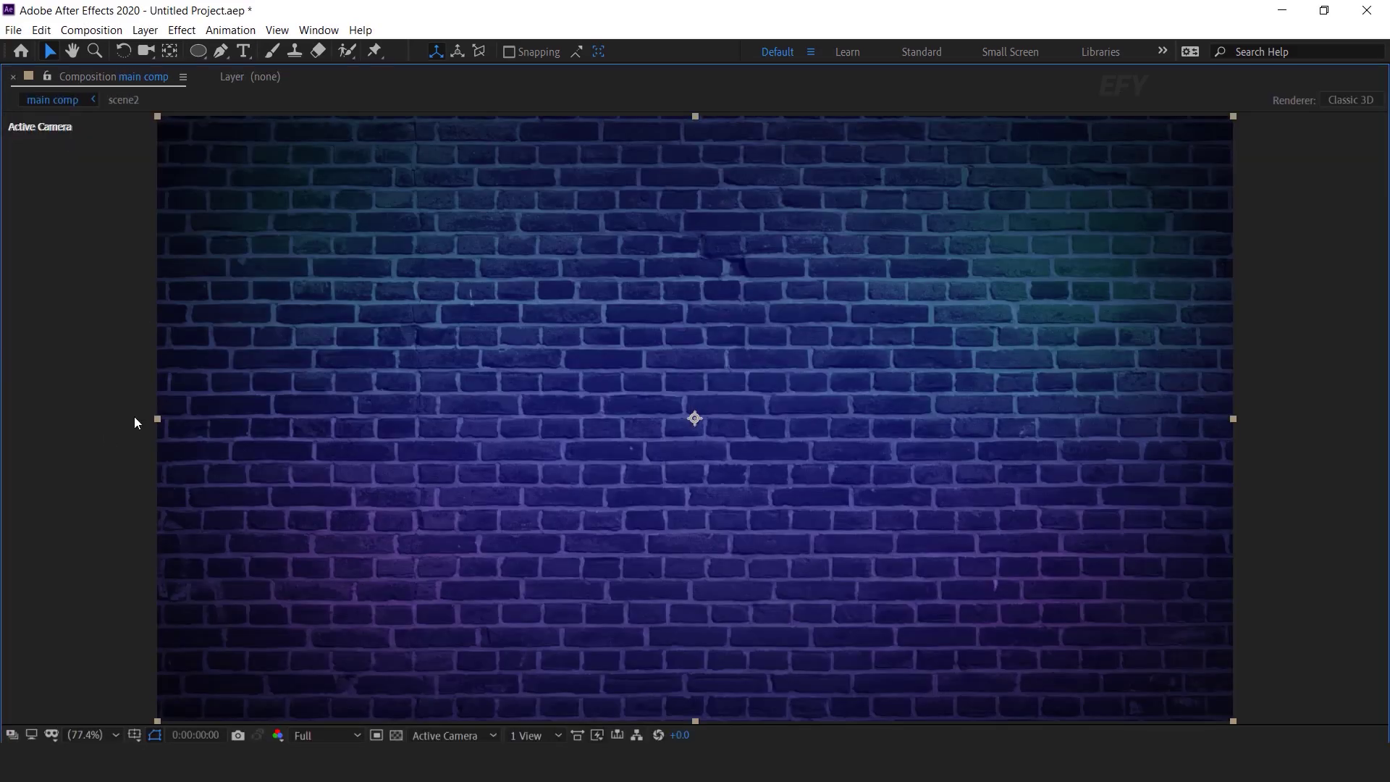